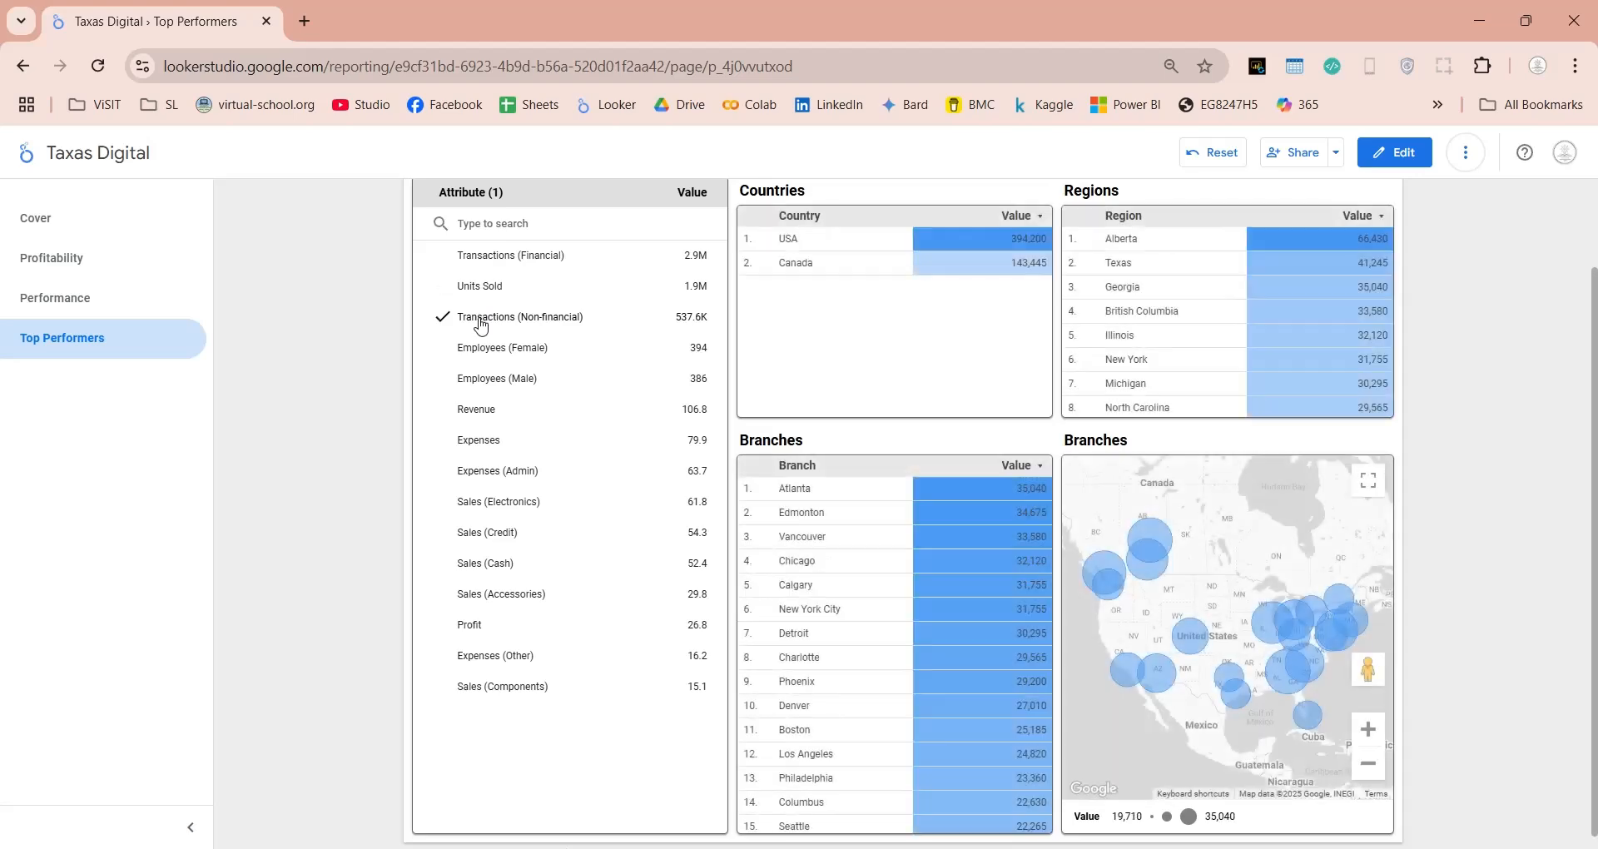
Filter the Top Performers page by one attribute after another, from Employees (Female) to Sales (Components), and compare the country, region and branch rankings
left_click(487, 354)
left_click(482, 378)
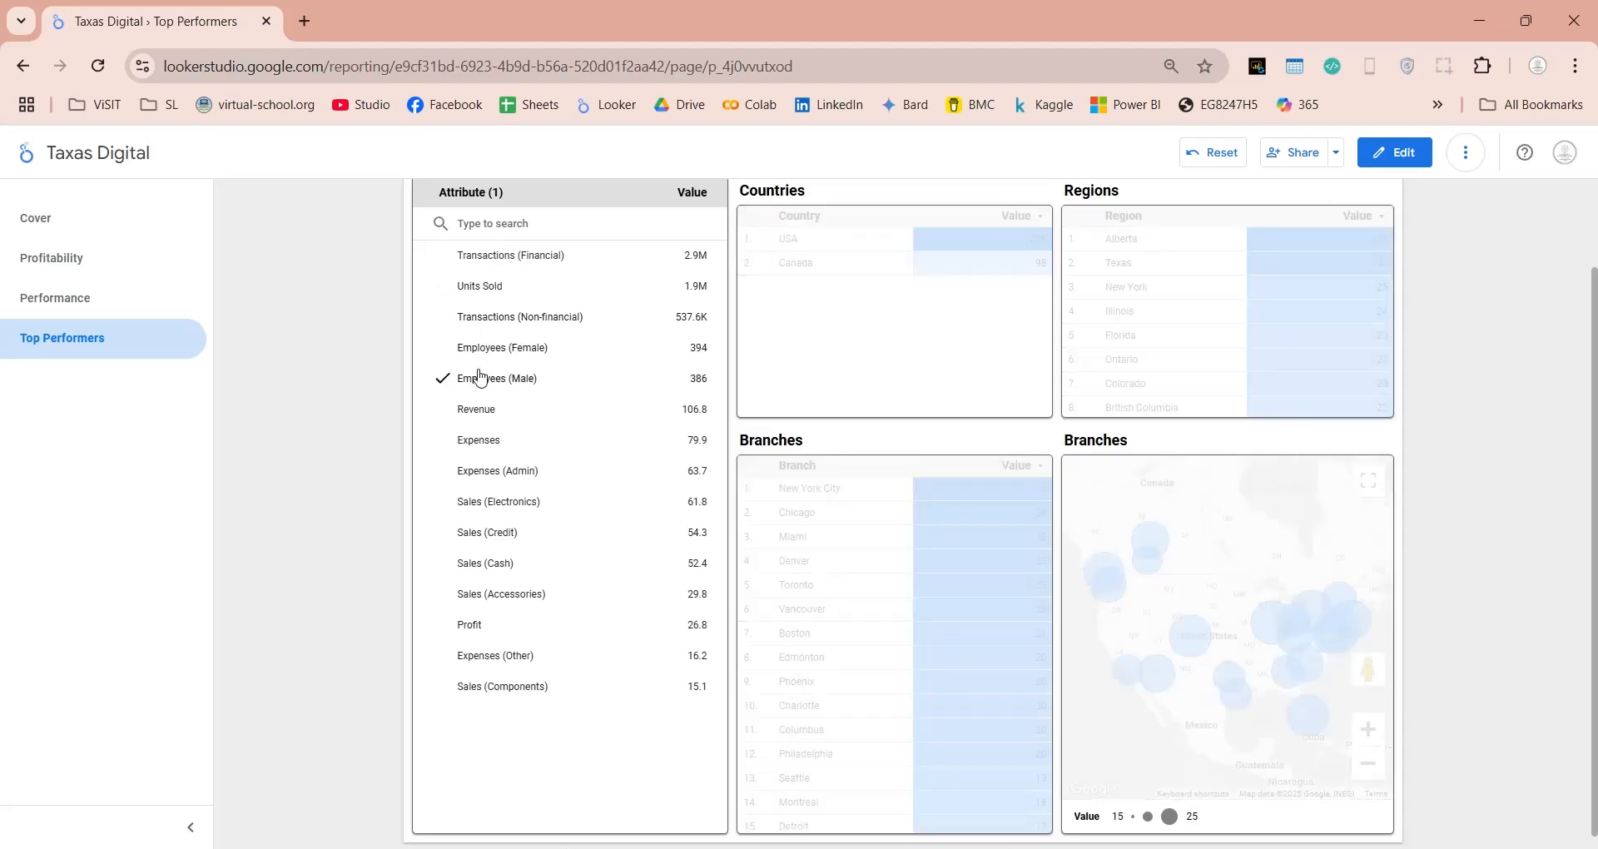
left_click(481, 410)
left_click(481, 450)
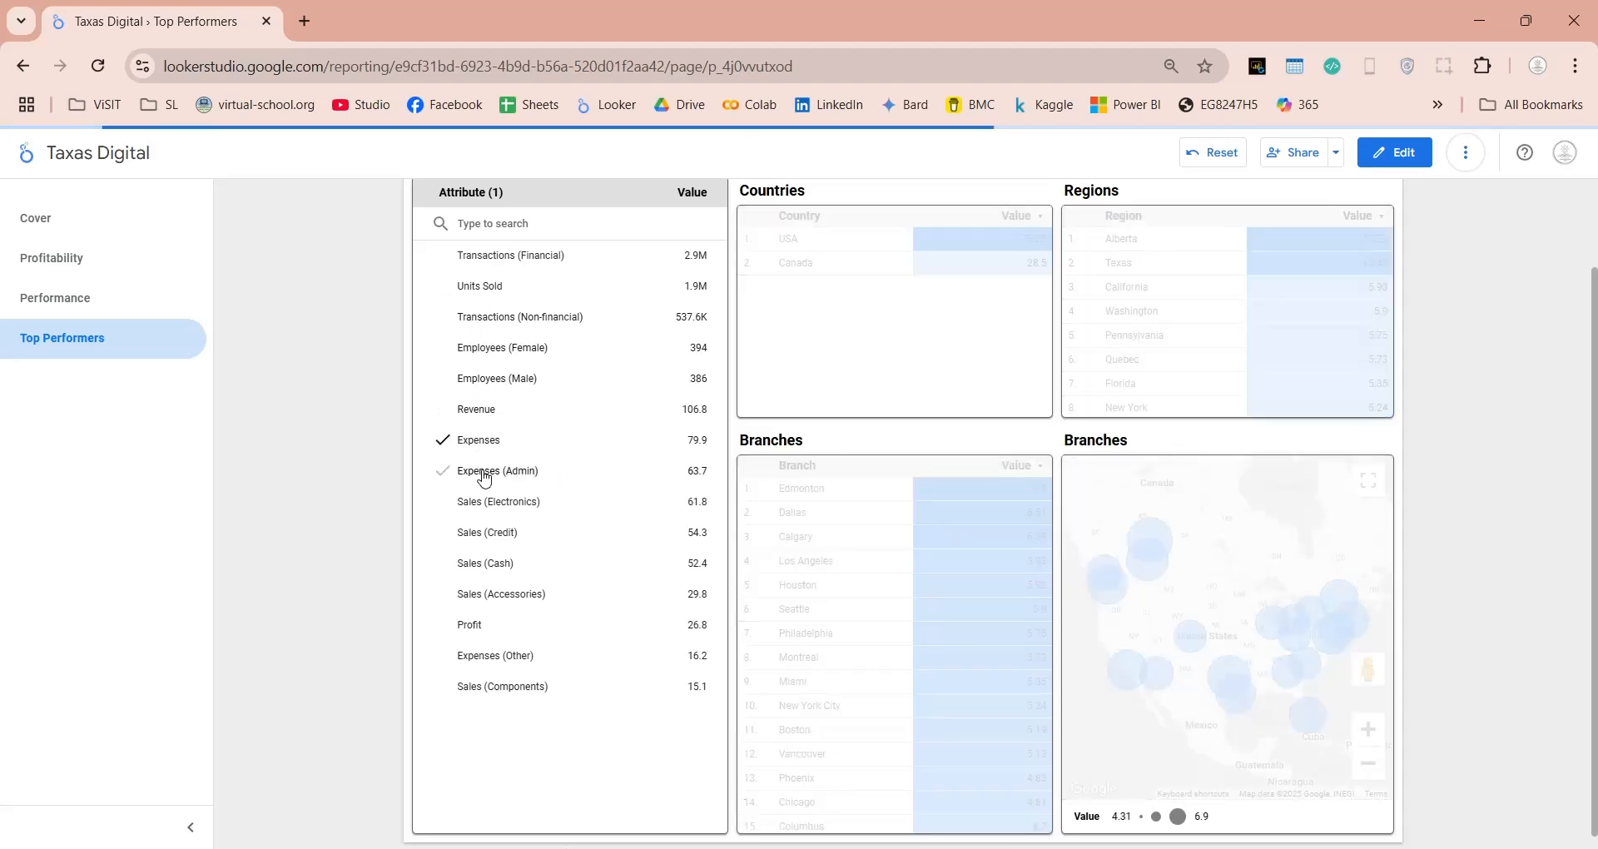
left_click(483, 471)
left_click(490, 503)
left_click(491, 531)
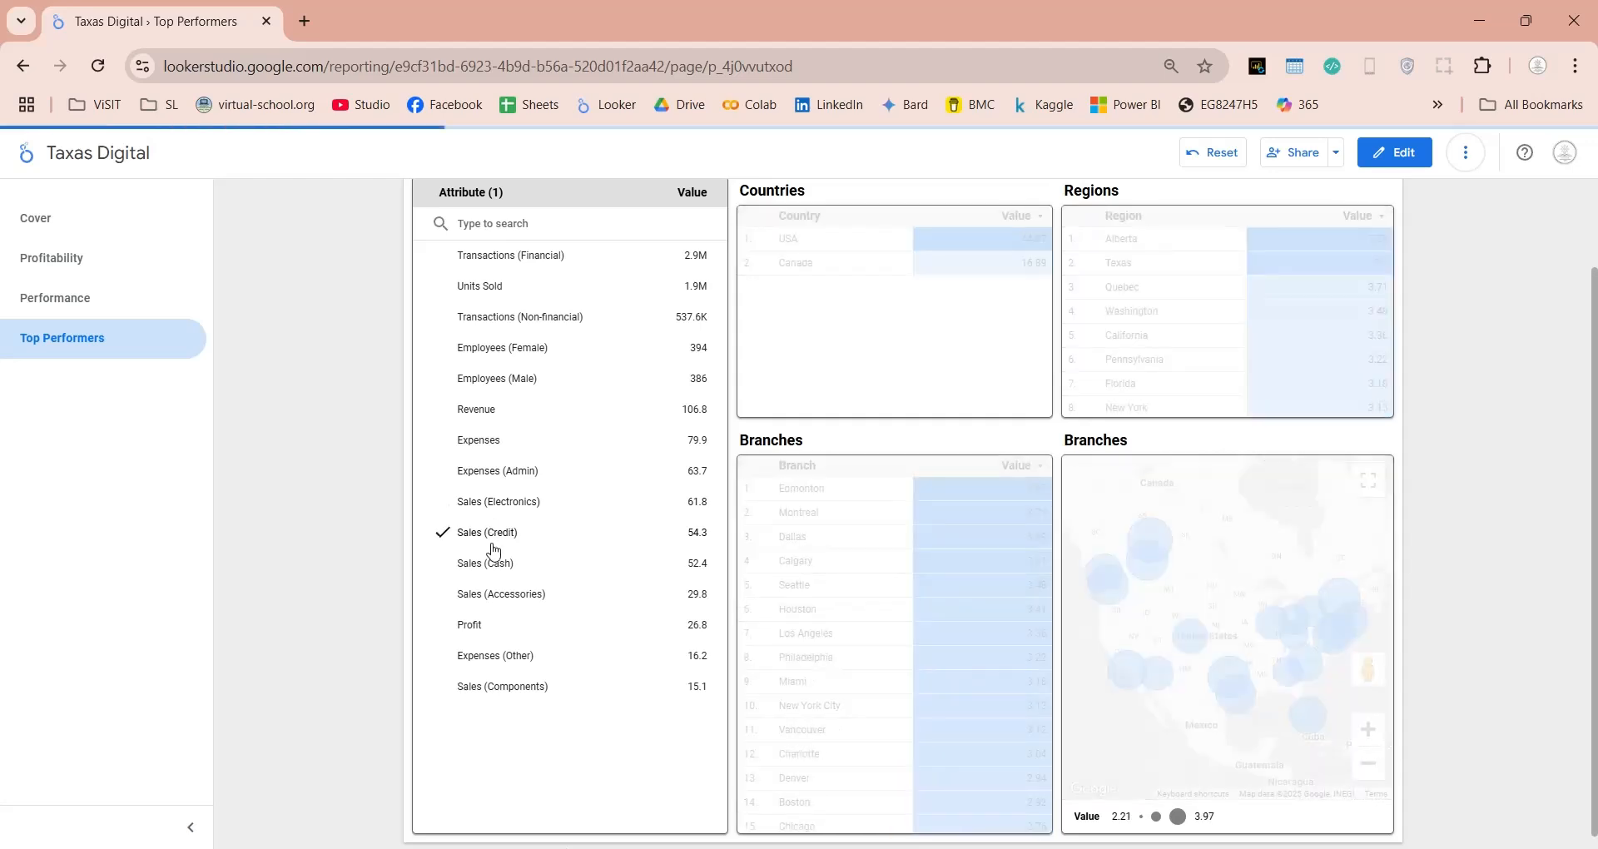
left_click(496, 593)
left_click(481, 654)
left_click(483, 688)
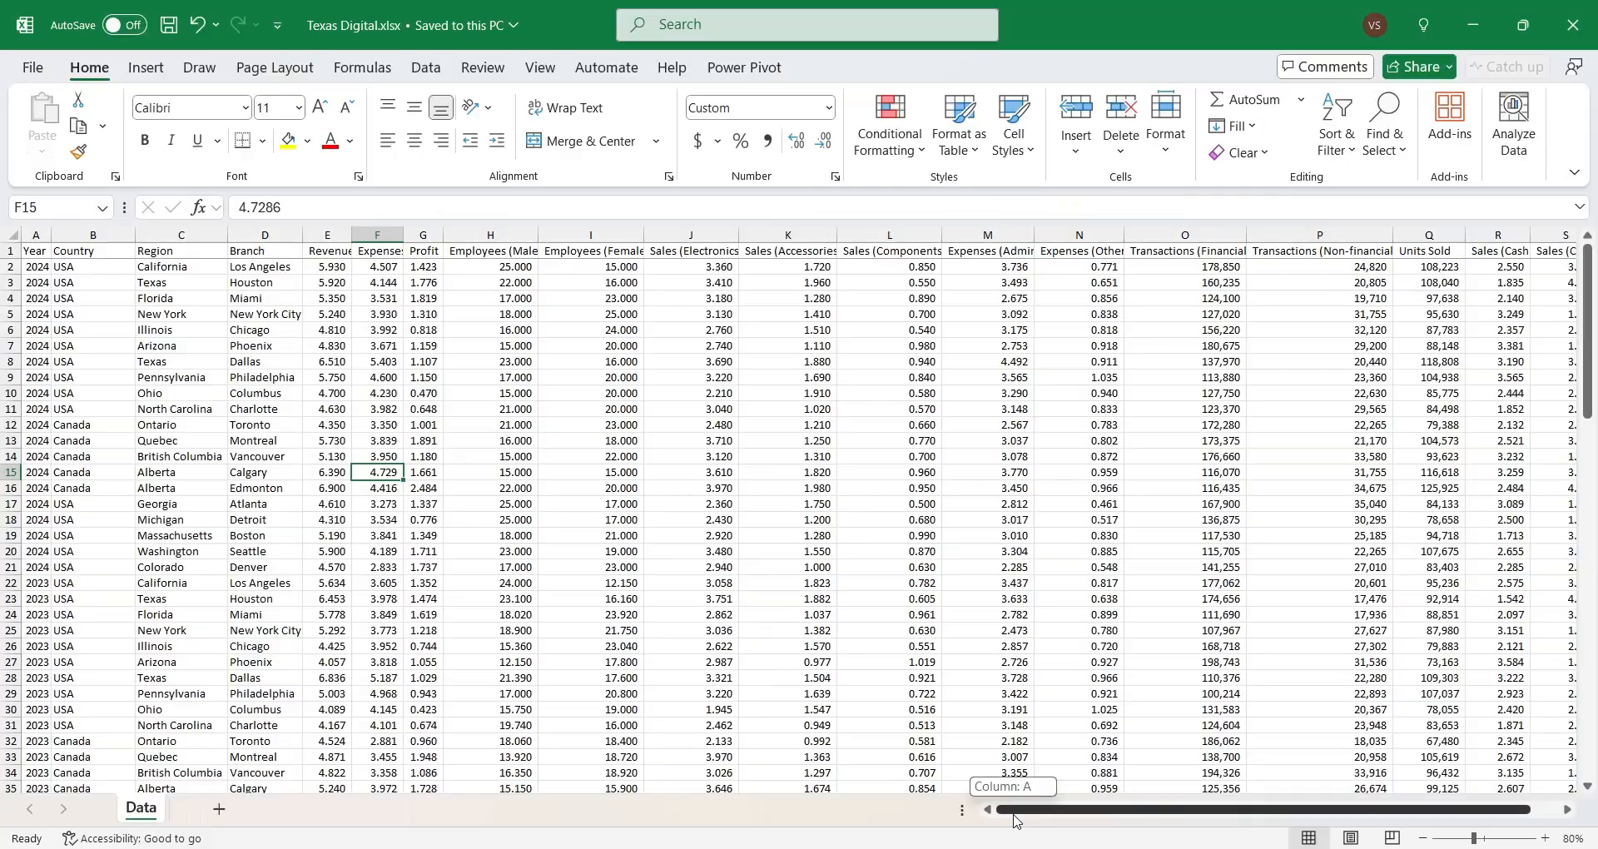
Switch to the Texas Digital.xlsx workbook in Excel and load range A1:S101 with headers as a table into Power Query
left_click_drag(1016, 815, 984, 820)
mouse_move(1591, 364)
left_mouse_down()
mouse_move(1591, 390)
mouse_move(1591, 366)
left_mouse_up()
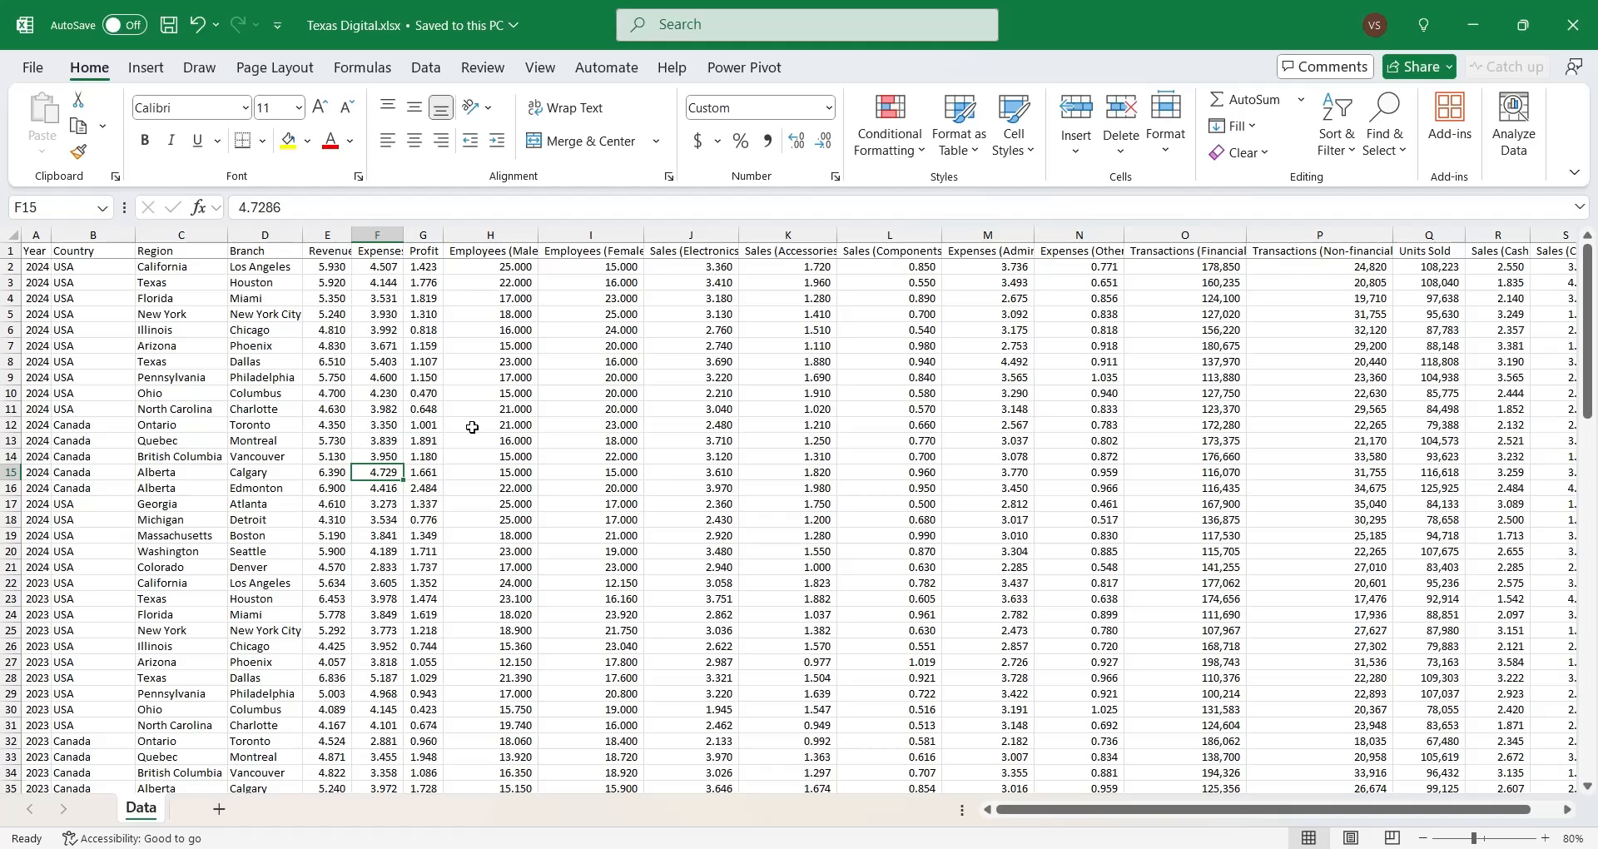
left_click(425, 70)
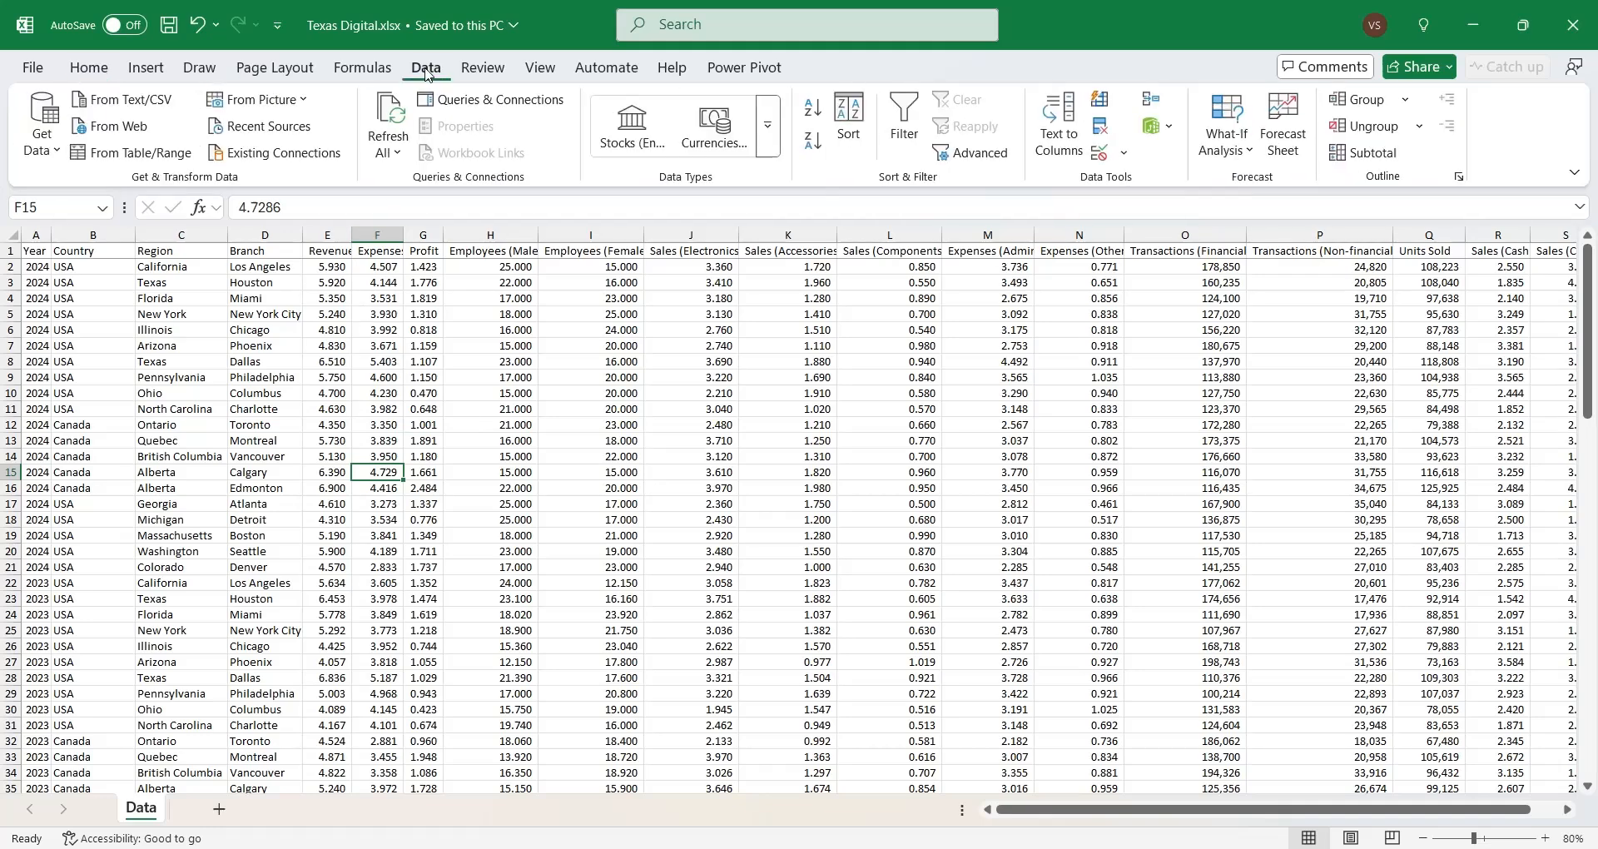
left_click(165, 159)
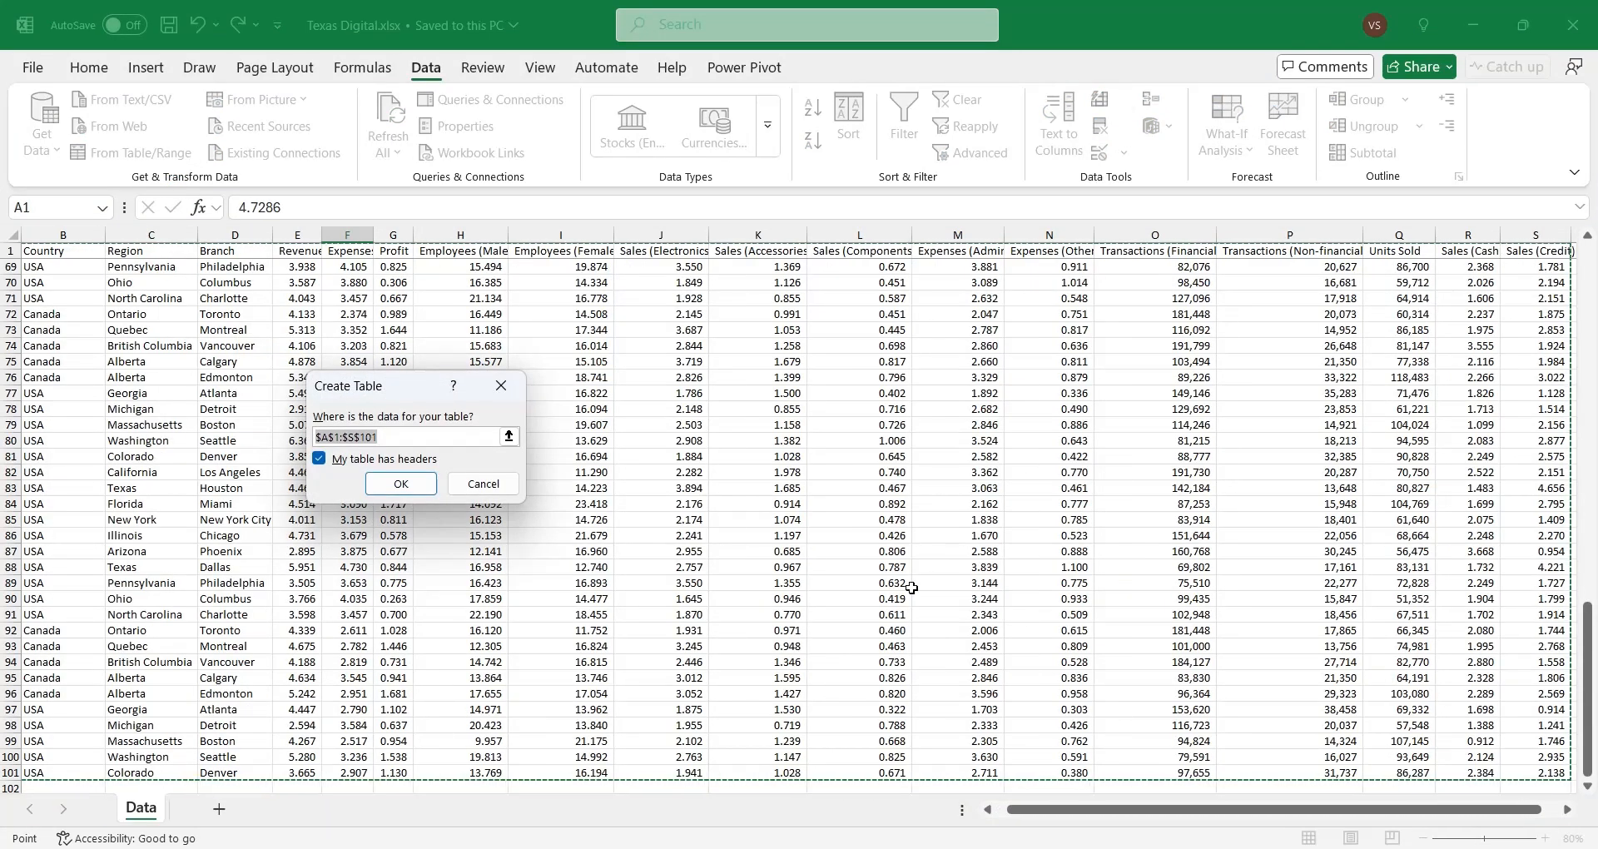
mouse_move(1165, 810)
left_mouse_down()
mouse_move(1183, 824)
mouse_move(1156, 823)
left_mouse_up()
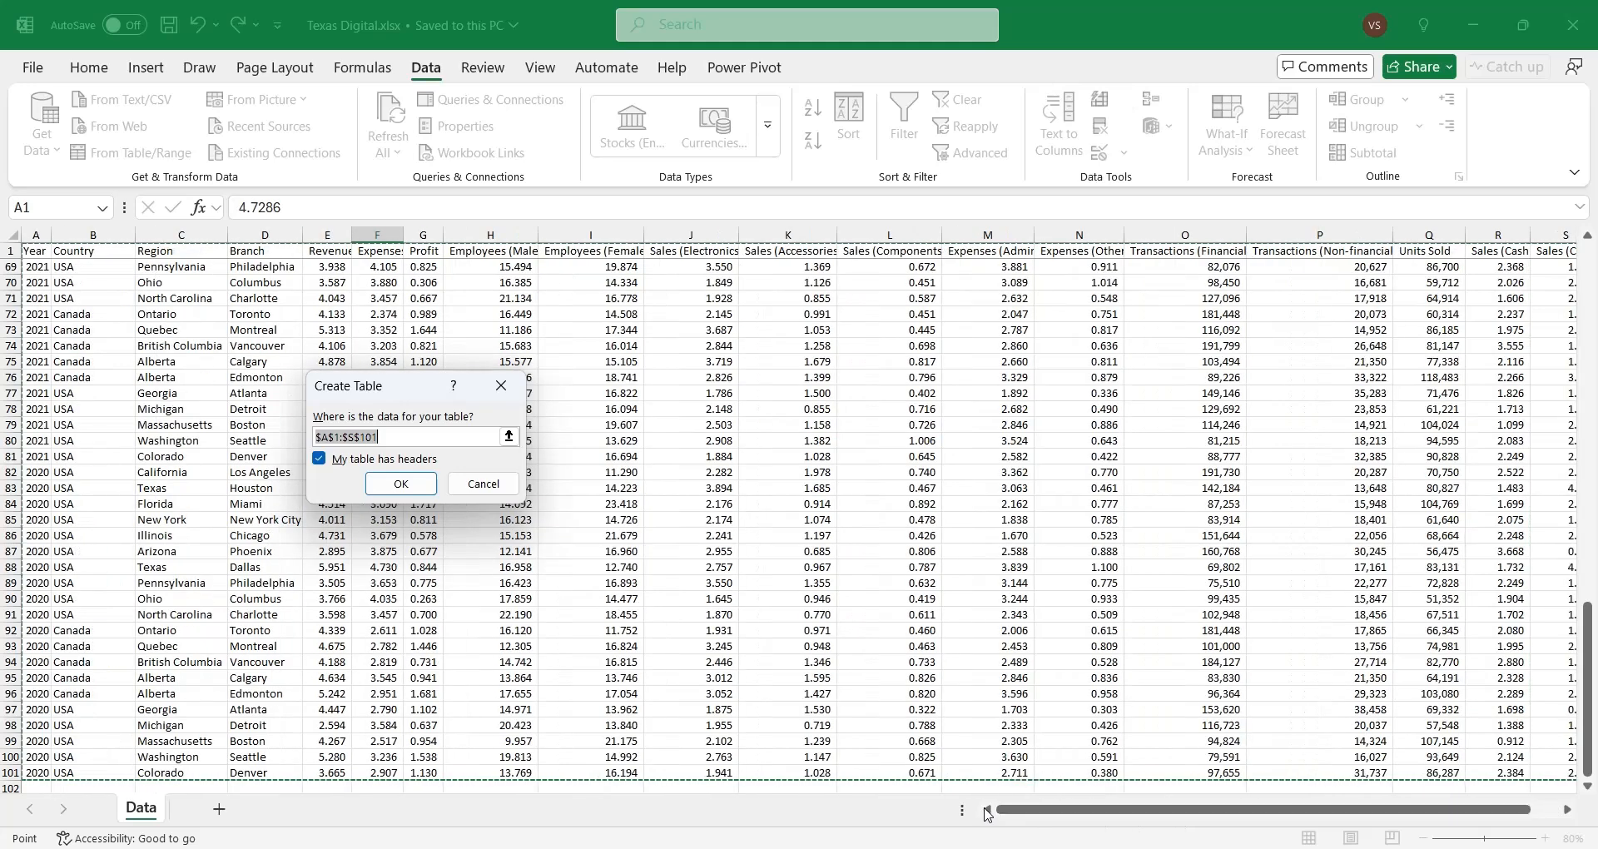
left_click(400, 485)
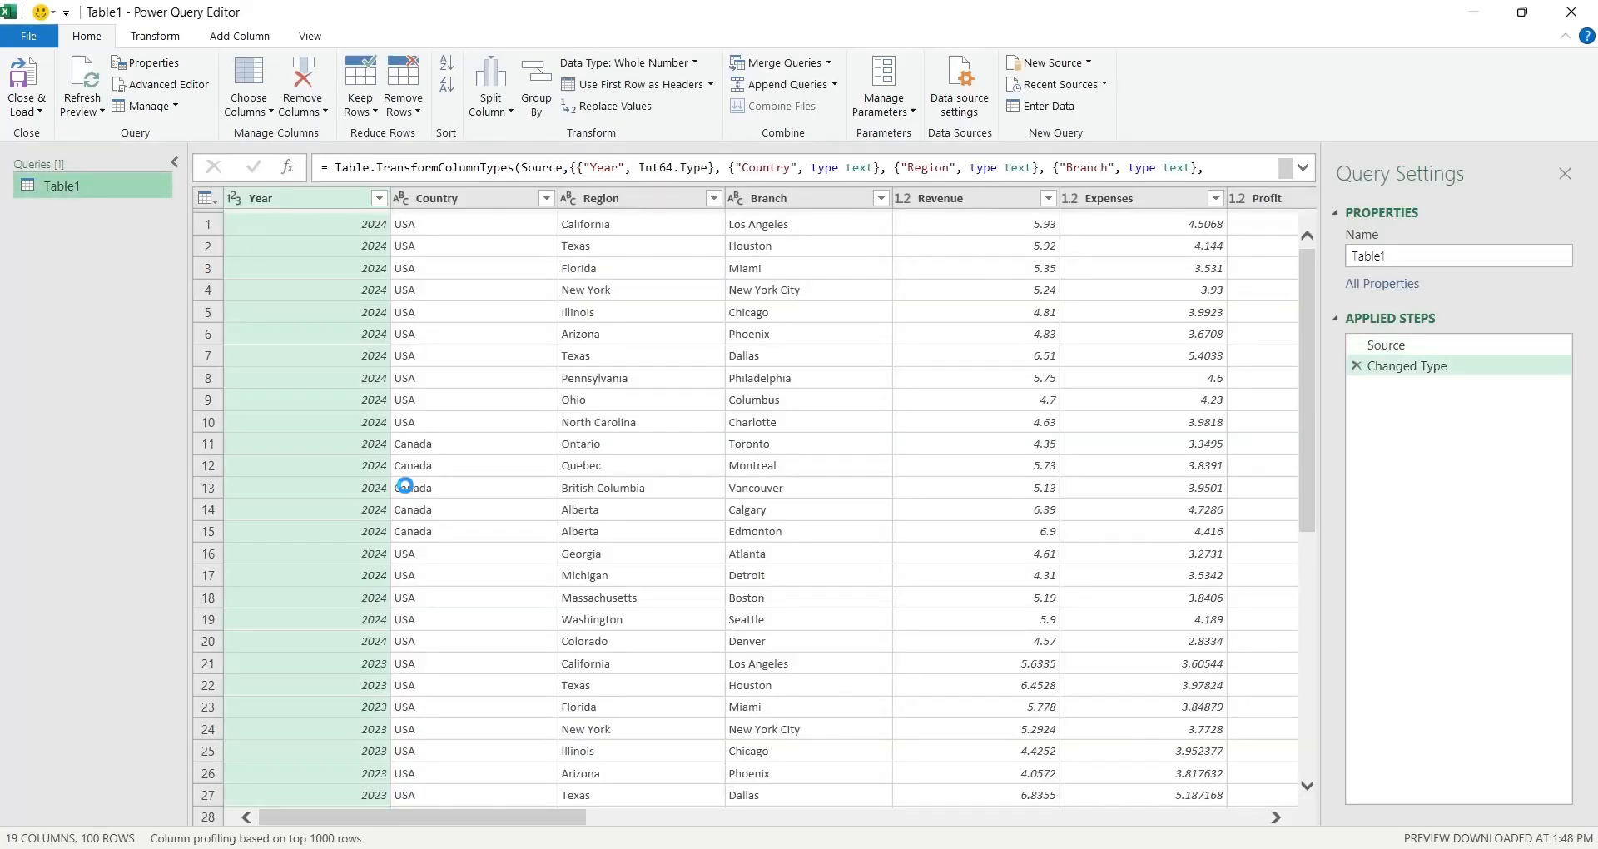
Unpivot all columns from Revenue through Sales (Credit) into attribute-value pairs, dismissing the custom data types tip
left_click_drag(510, 817, 1284, 845)
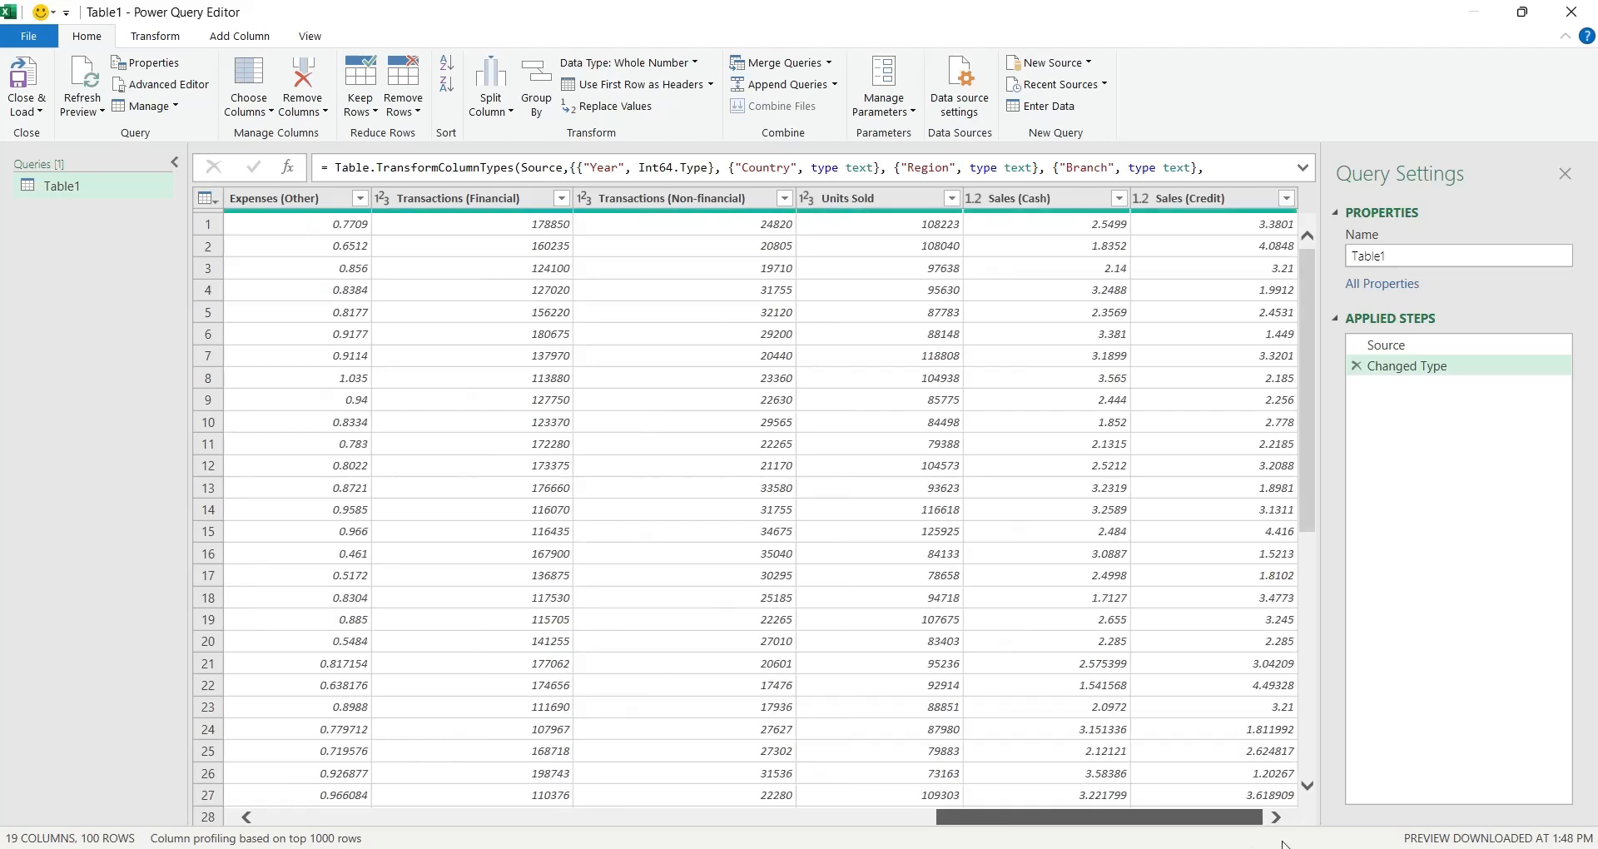
left_click_drag(1098, 818, 416, 815)
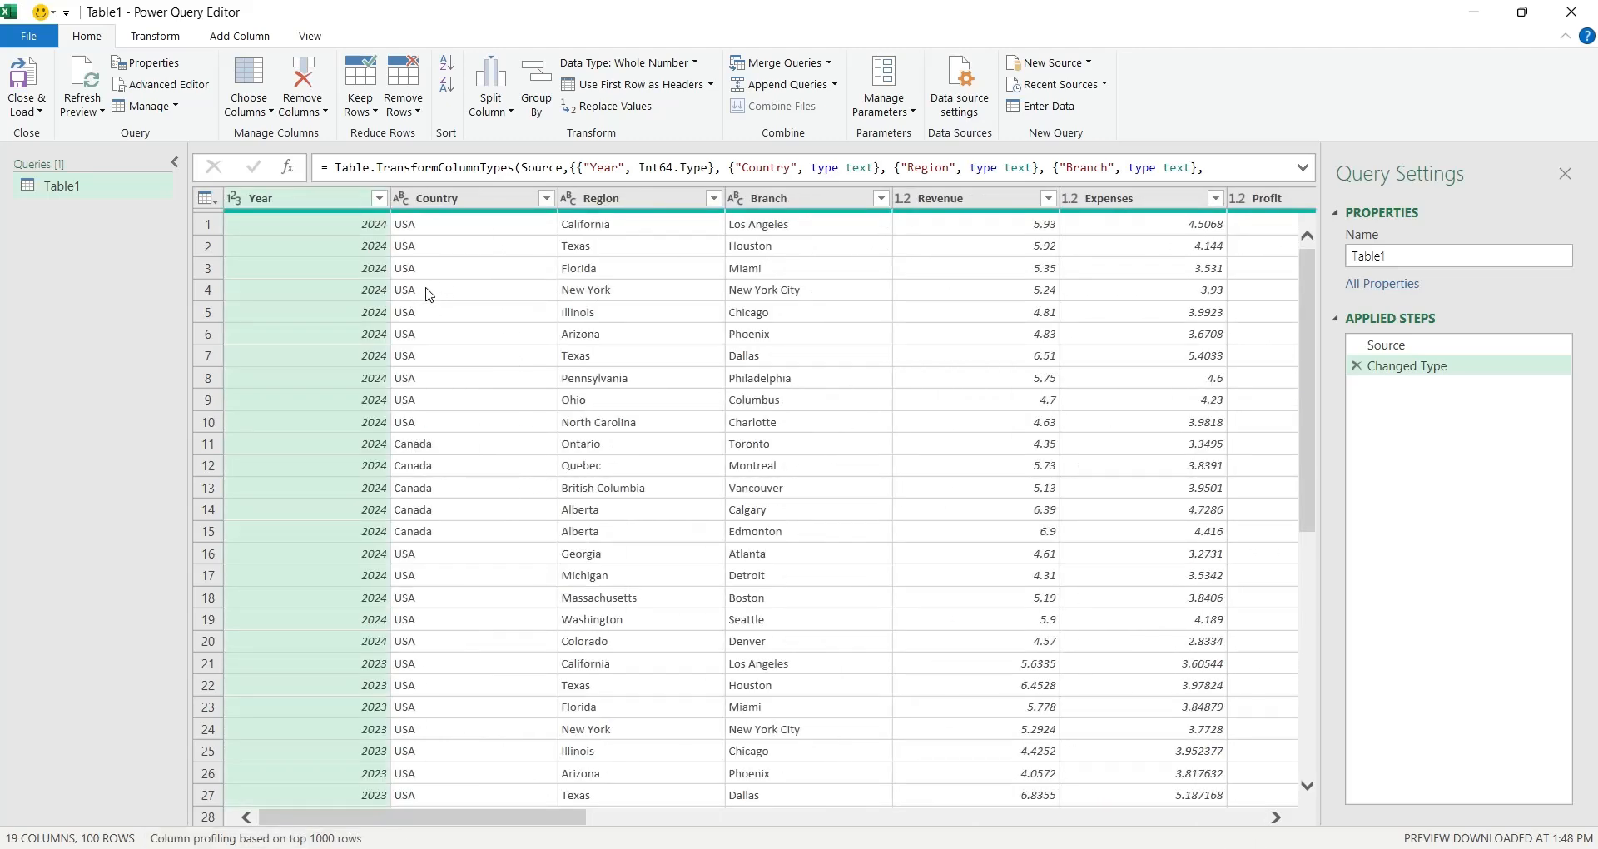
left_click(172, 38)
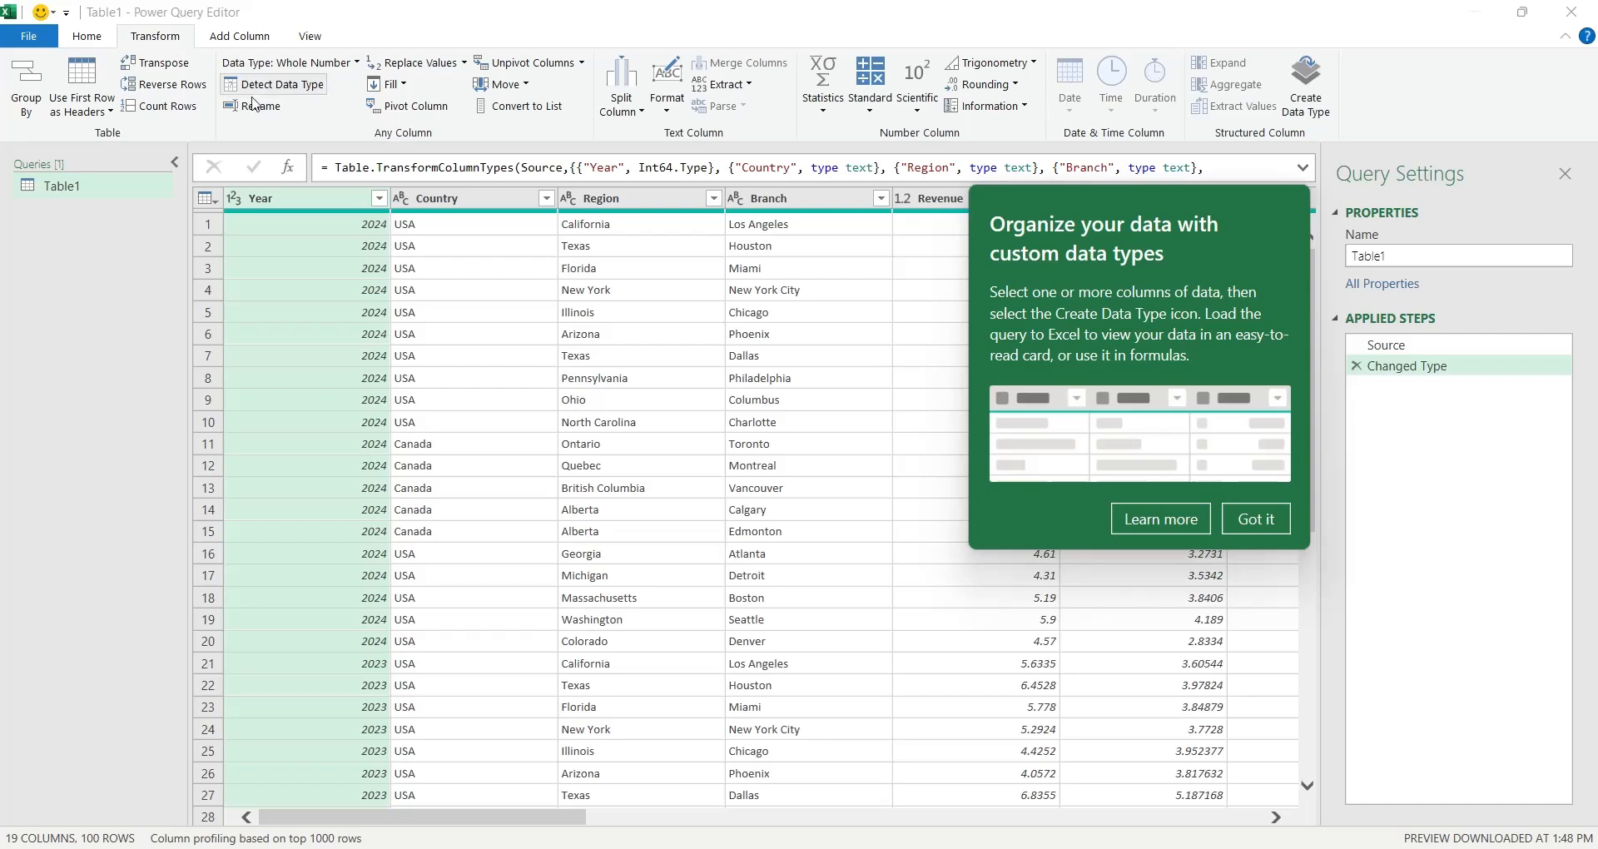
left_click(1263, 519)
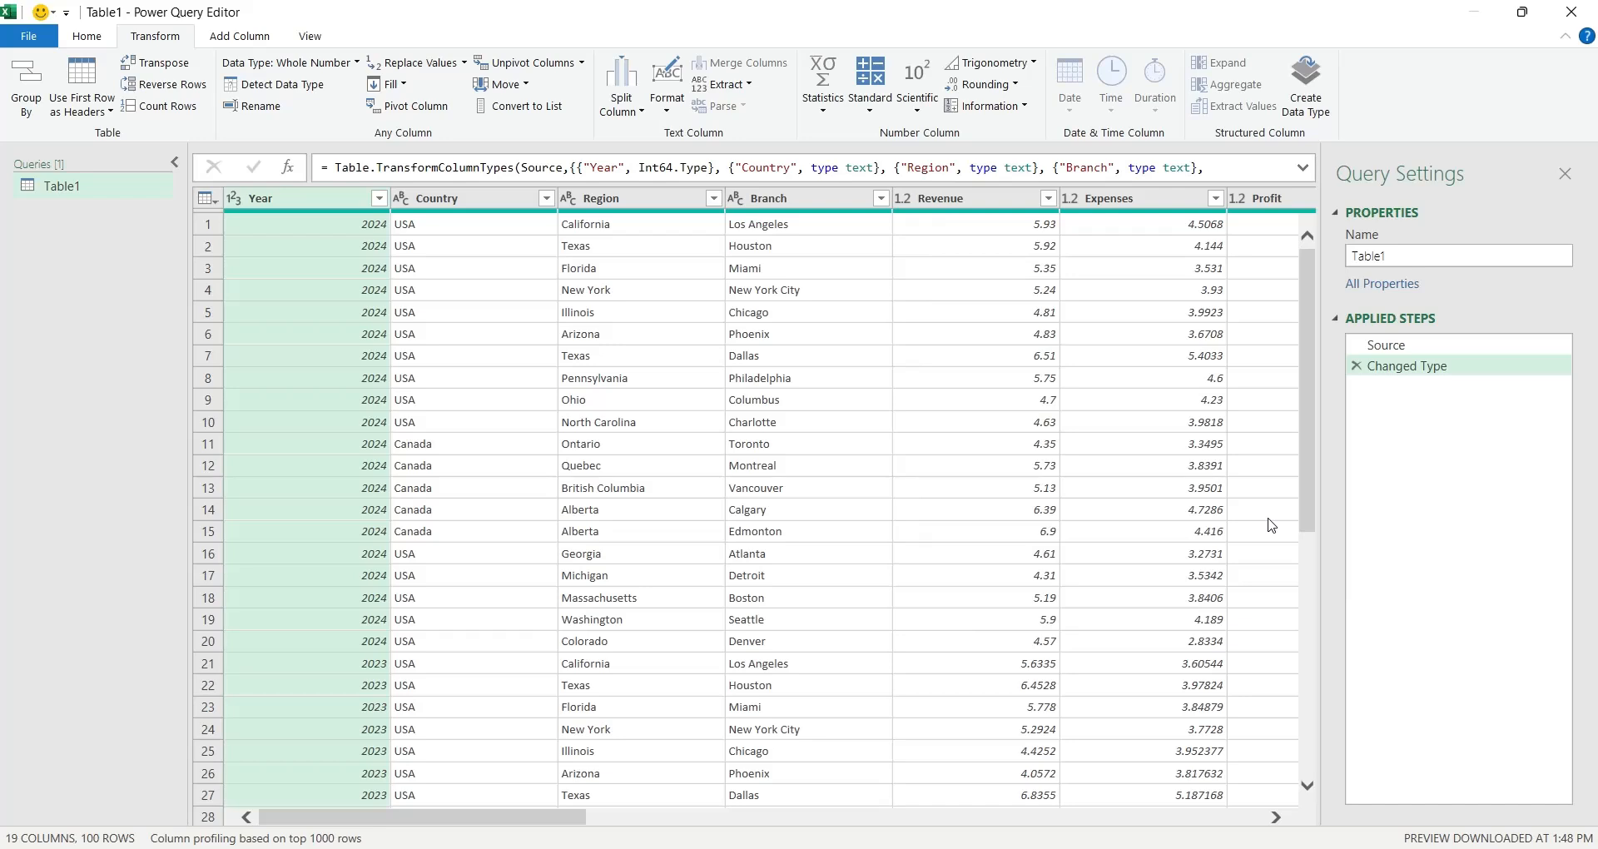
left_click_drag(565, 824, 636, 824)
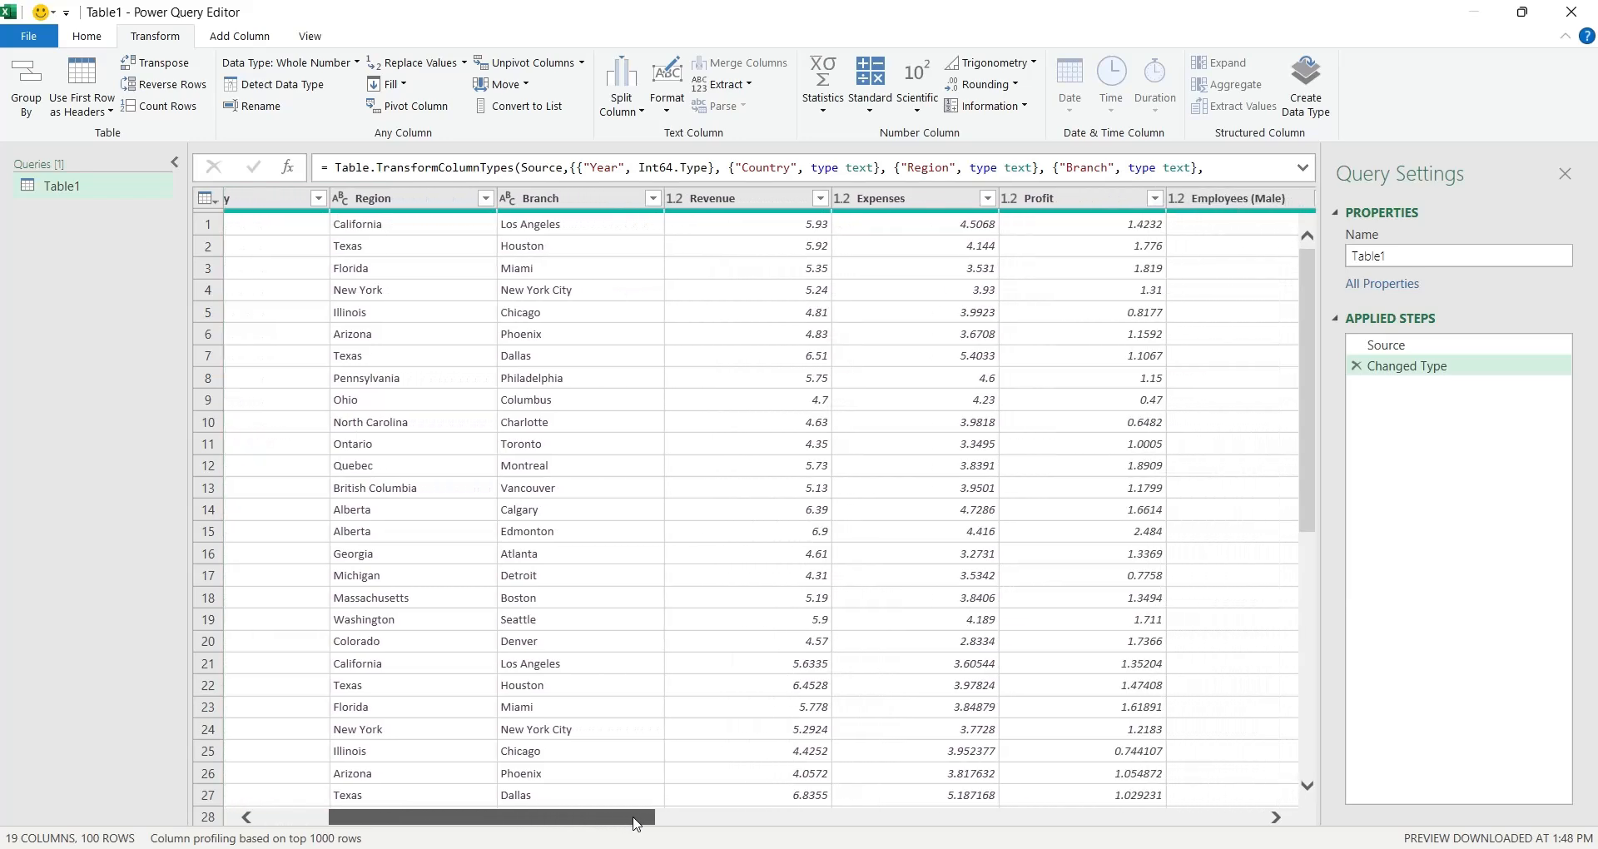
left_click(752, 200)
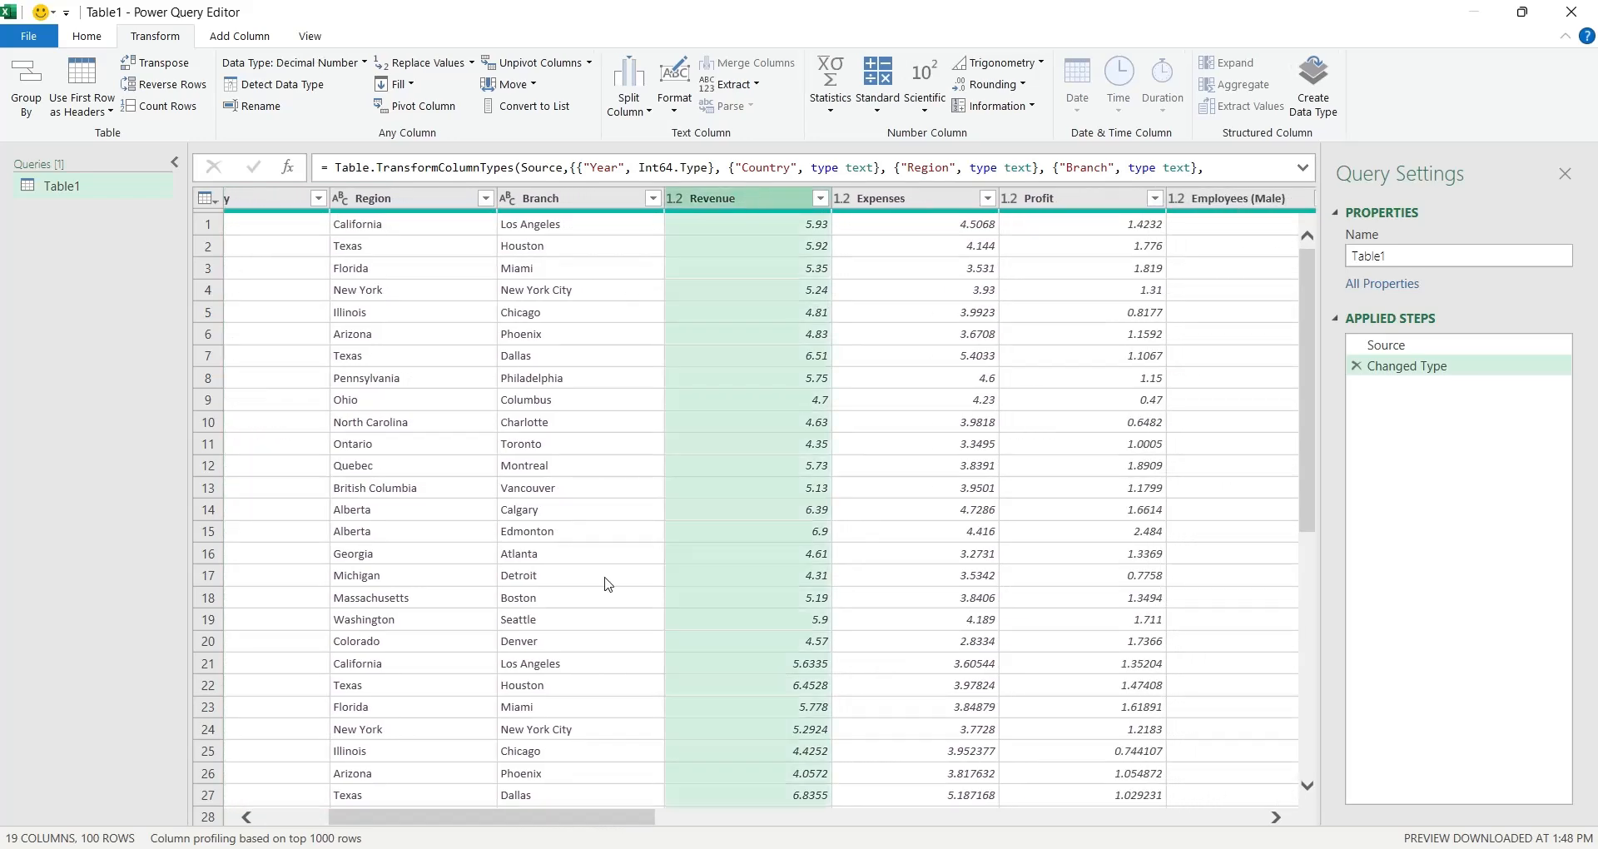
left_click_drag(556, 815, 1163, 817)
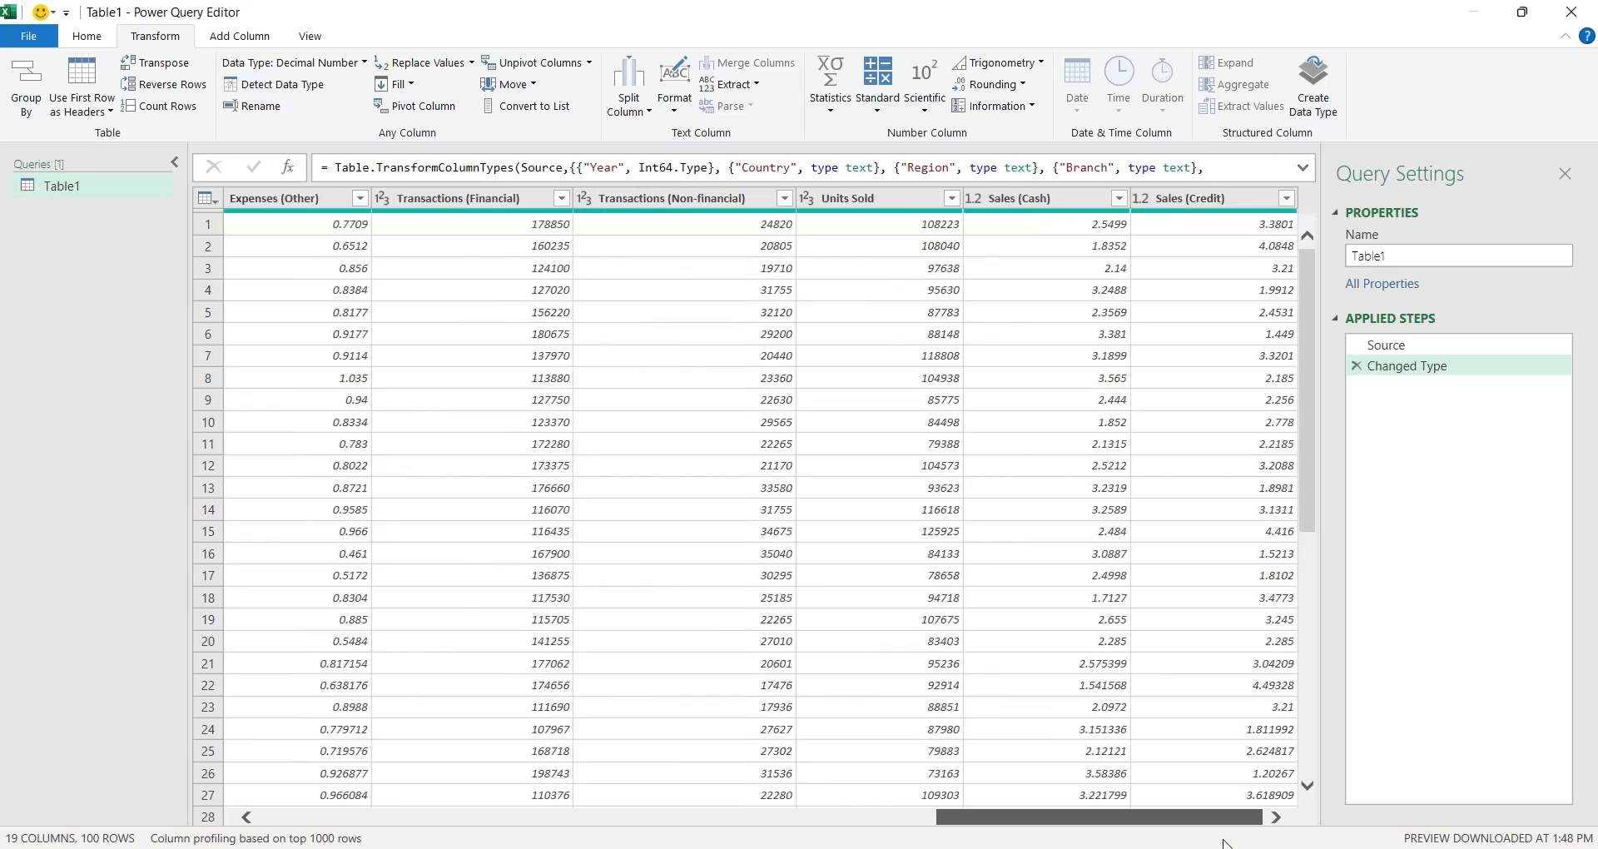
left_click(1190, 201, "shift")
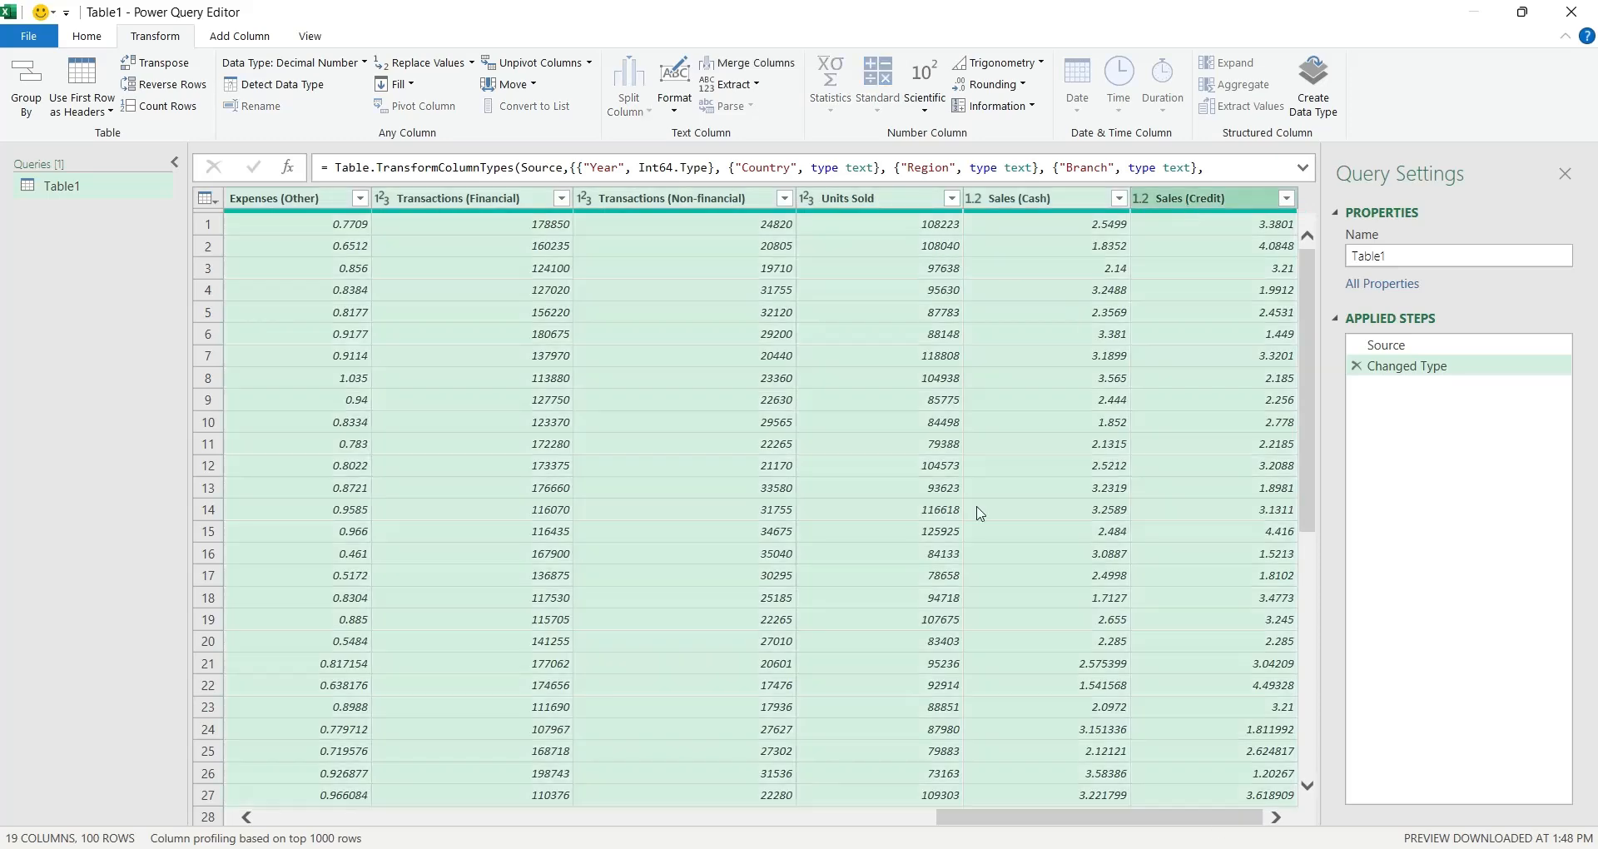
left_click_drag(1088, 819, 406, 817)
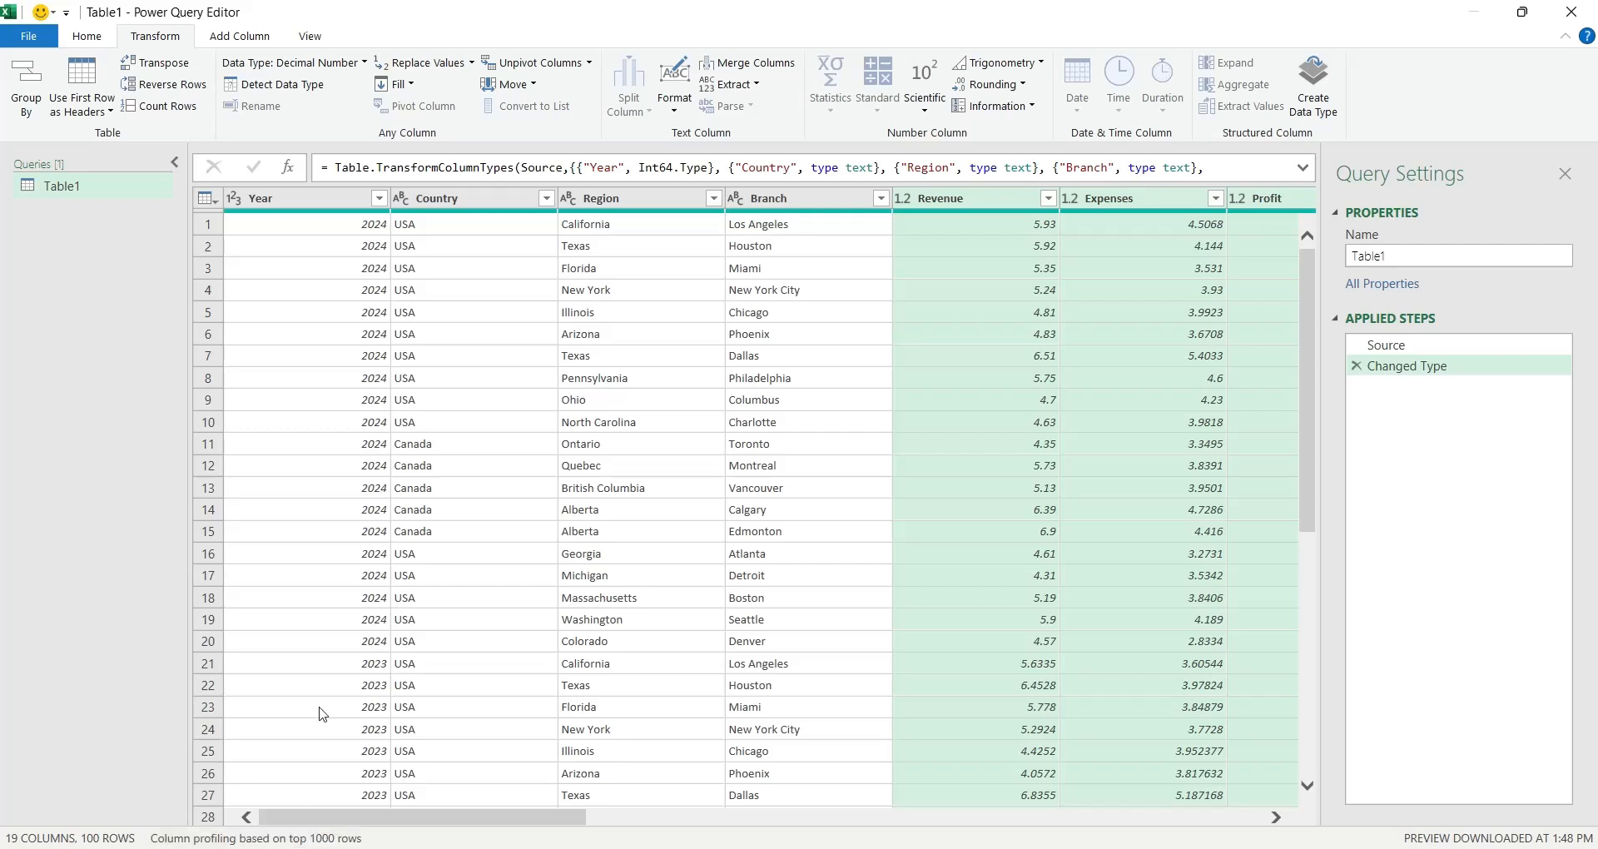
left_click(538, 67)
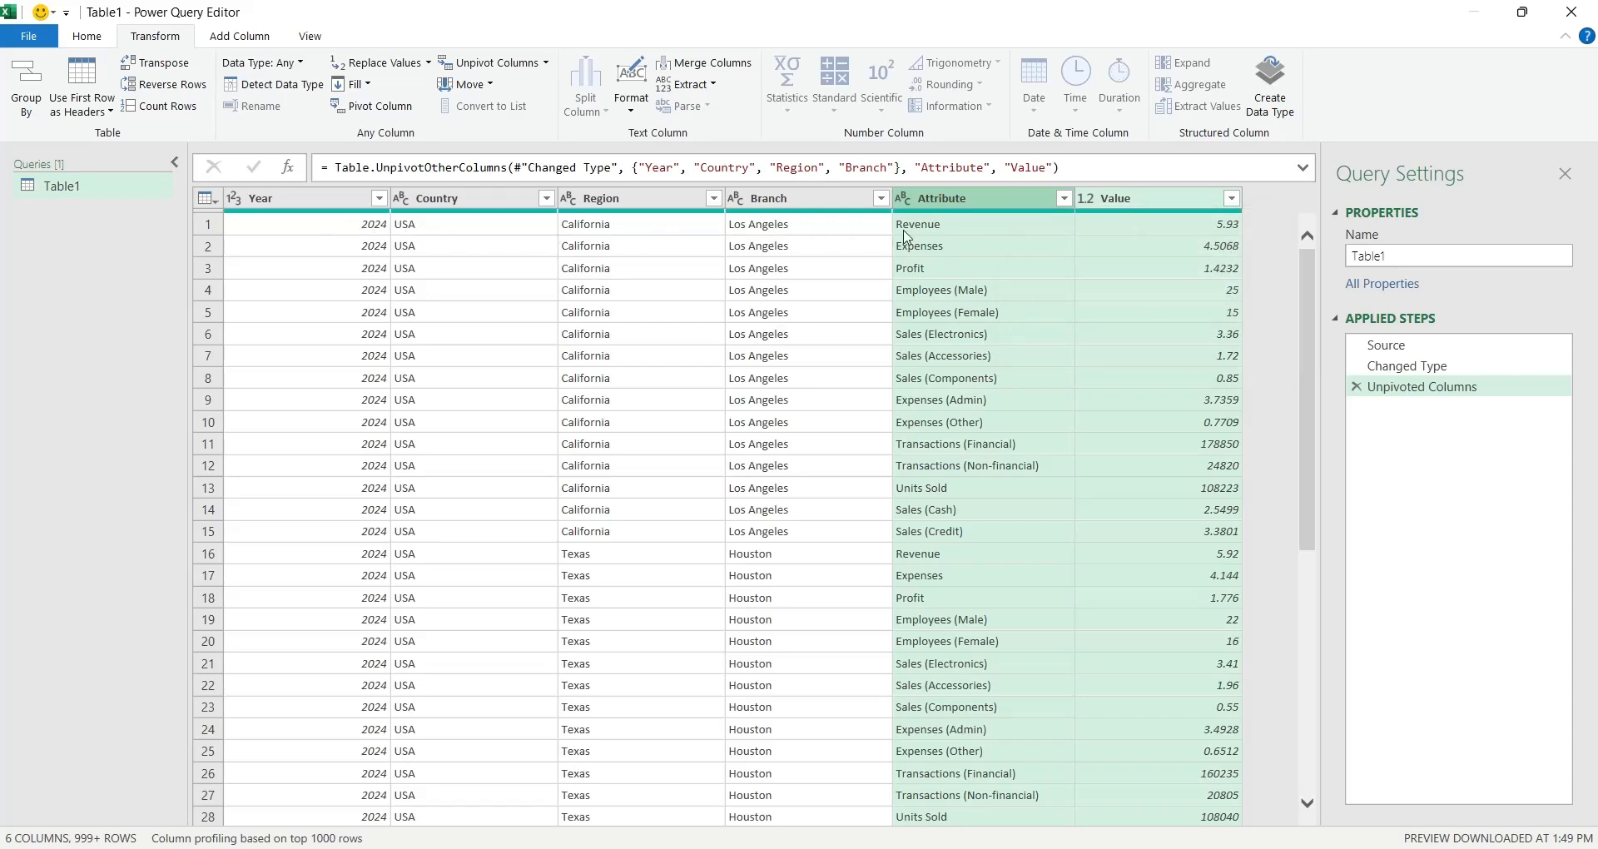
Rename the query as Unpivoted and close and load it into a new worksheet
left_click_drag(1313, 309, 1341, 242)
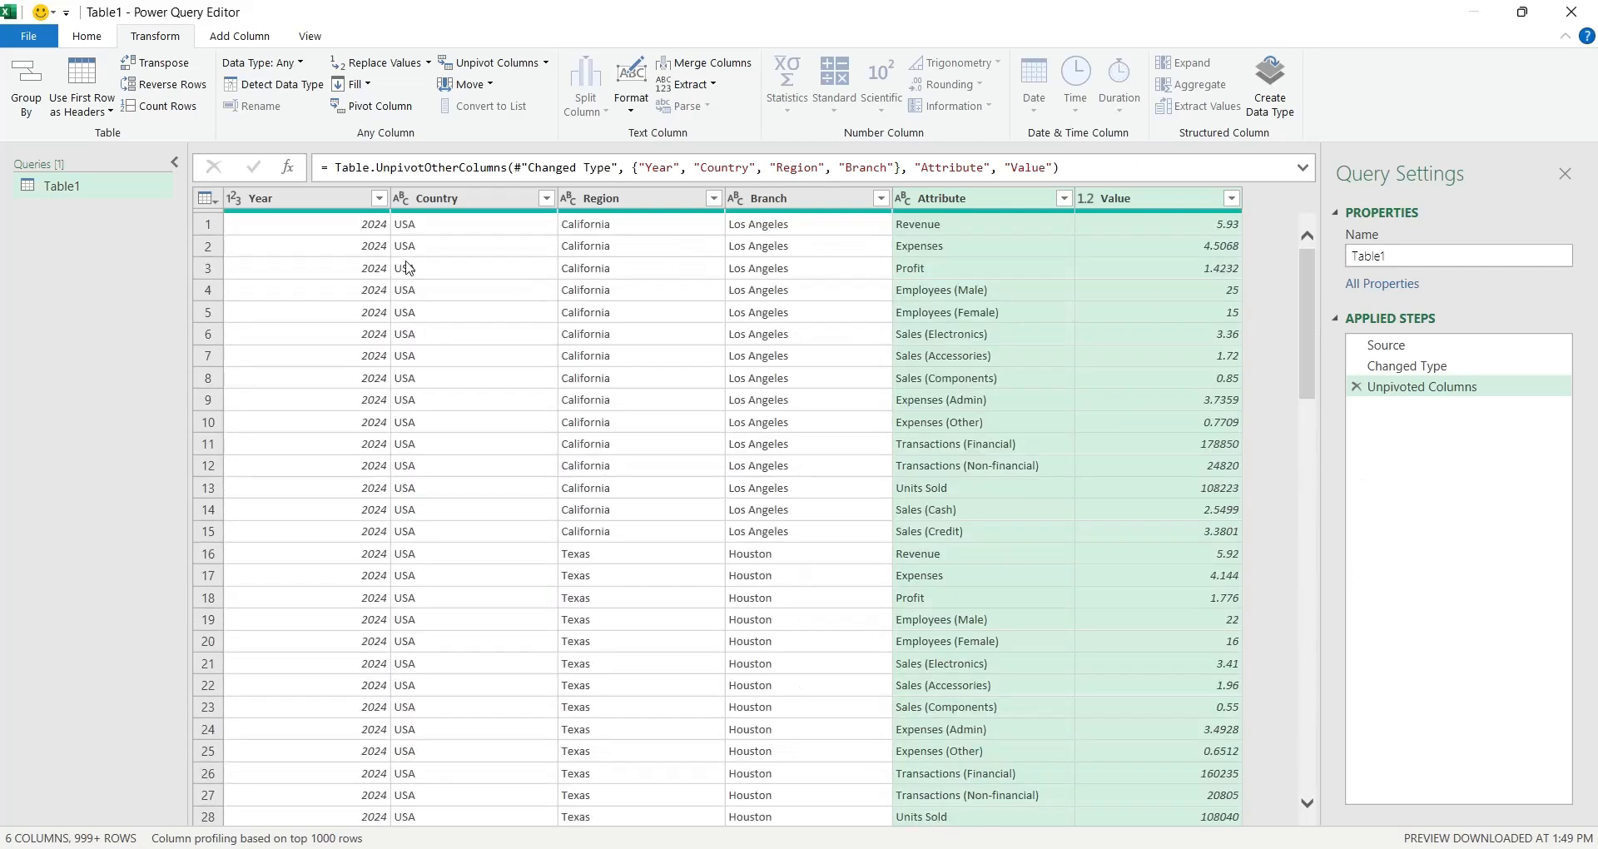
double_click(122, 194)
type("Unpivoted")
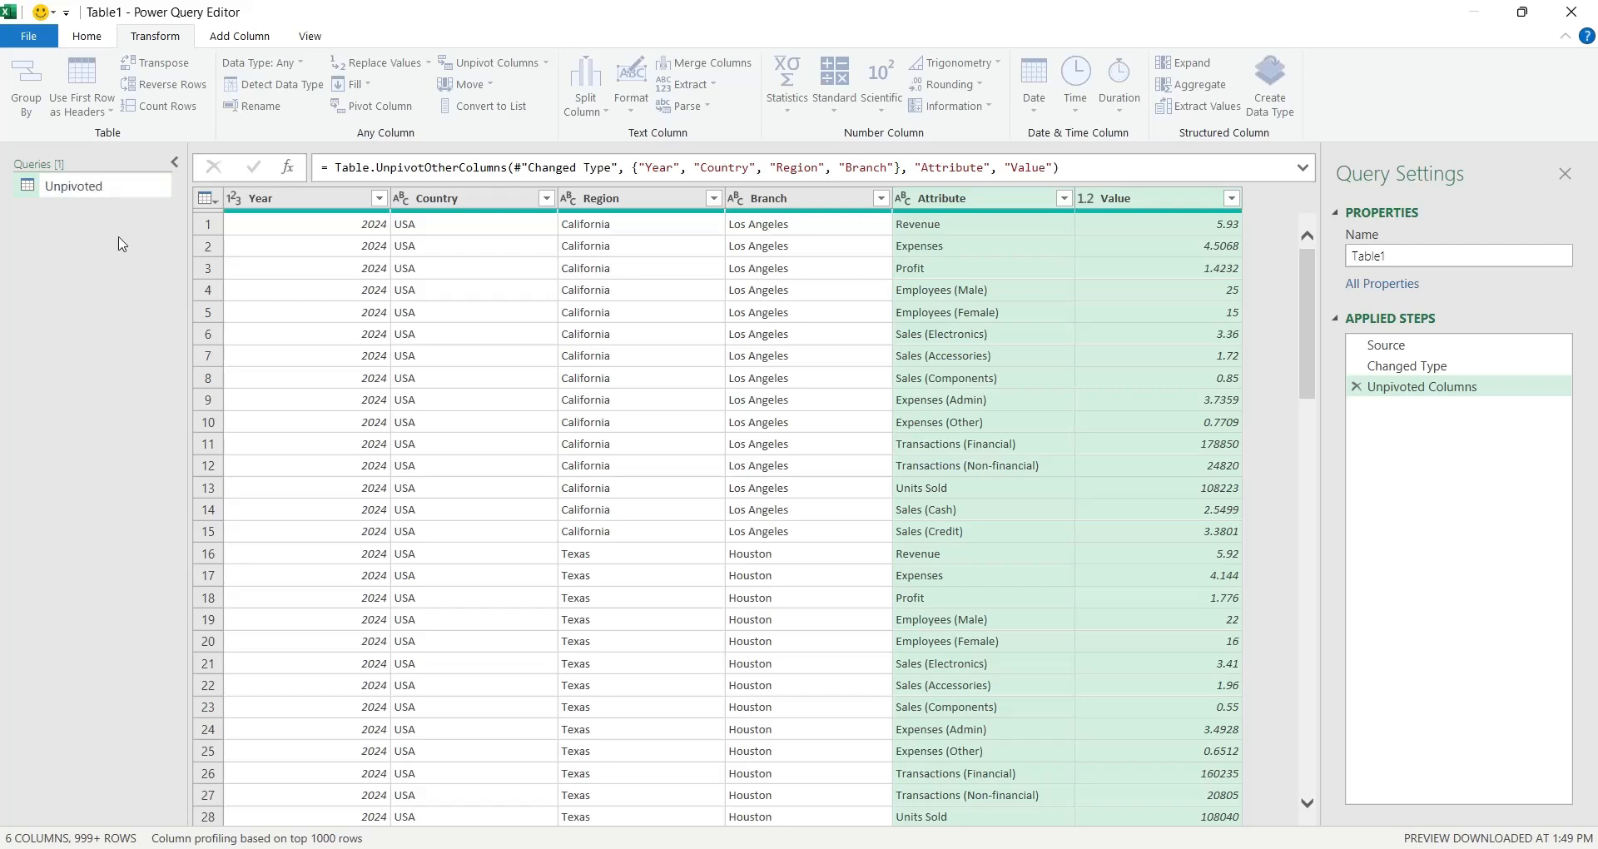
key("Return")
left_click(87, 36)
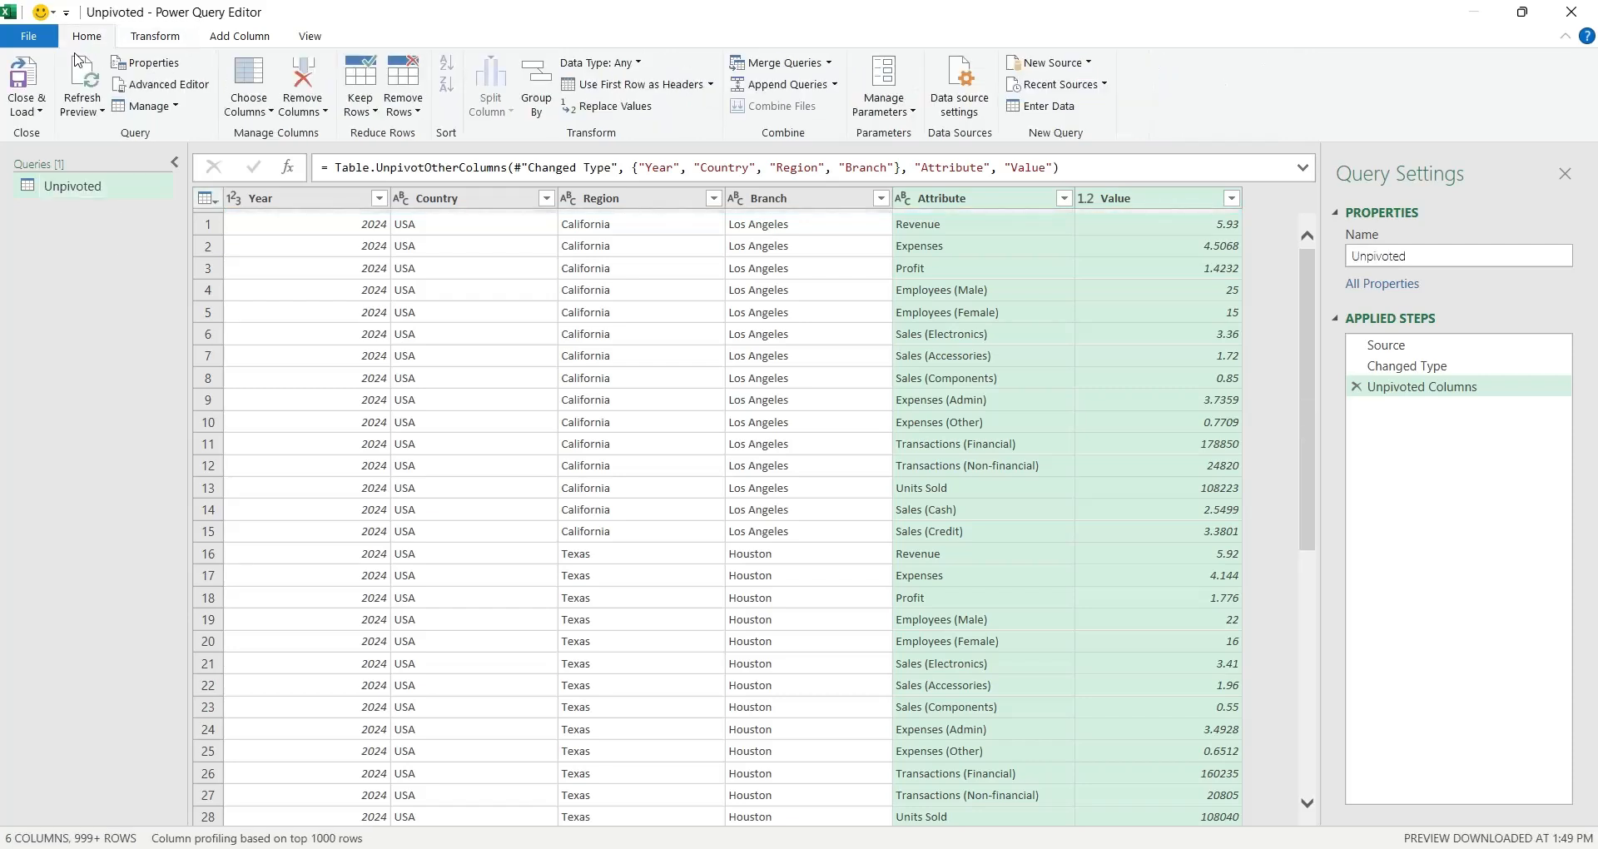
left_click(32, 84)
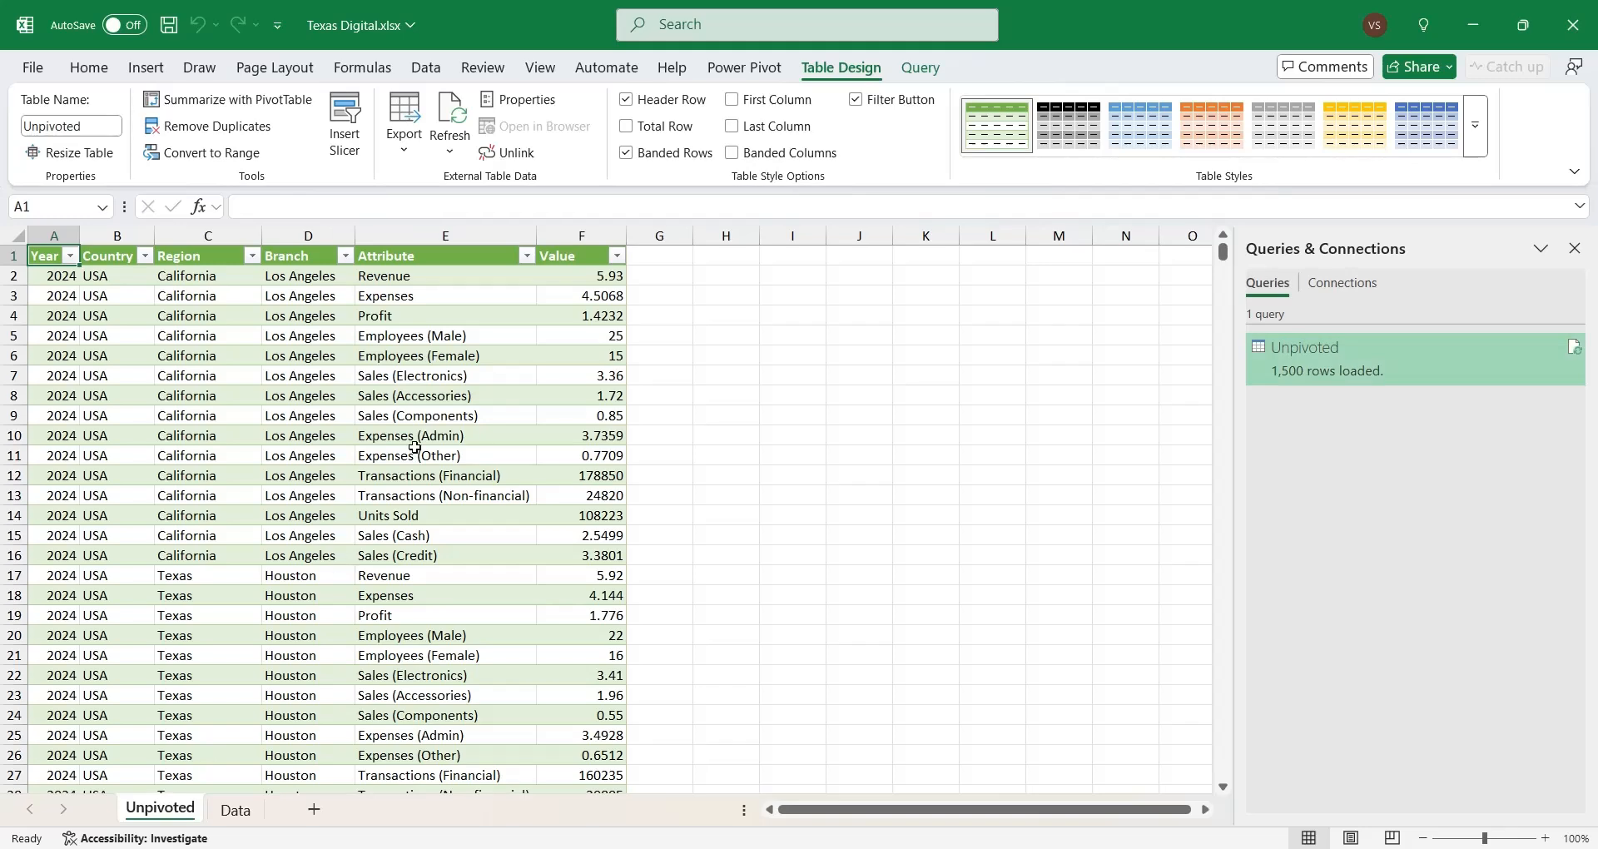
Check the Attribute column of the loaded table from first to last row and save the workbook
left_click(382, 302)
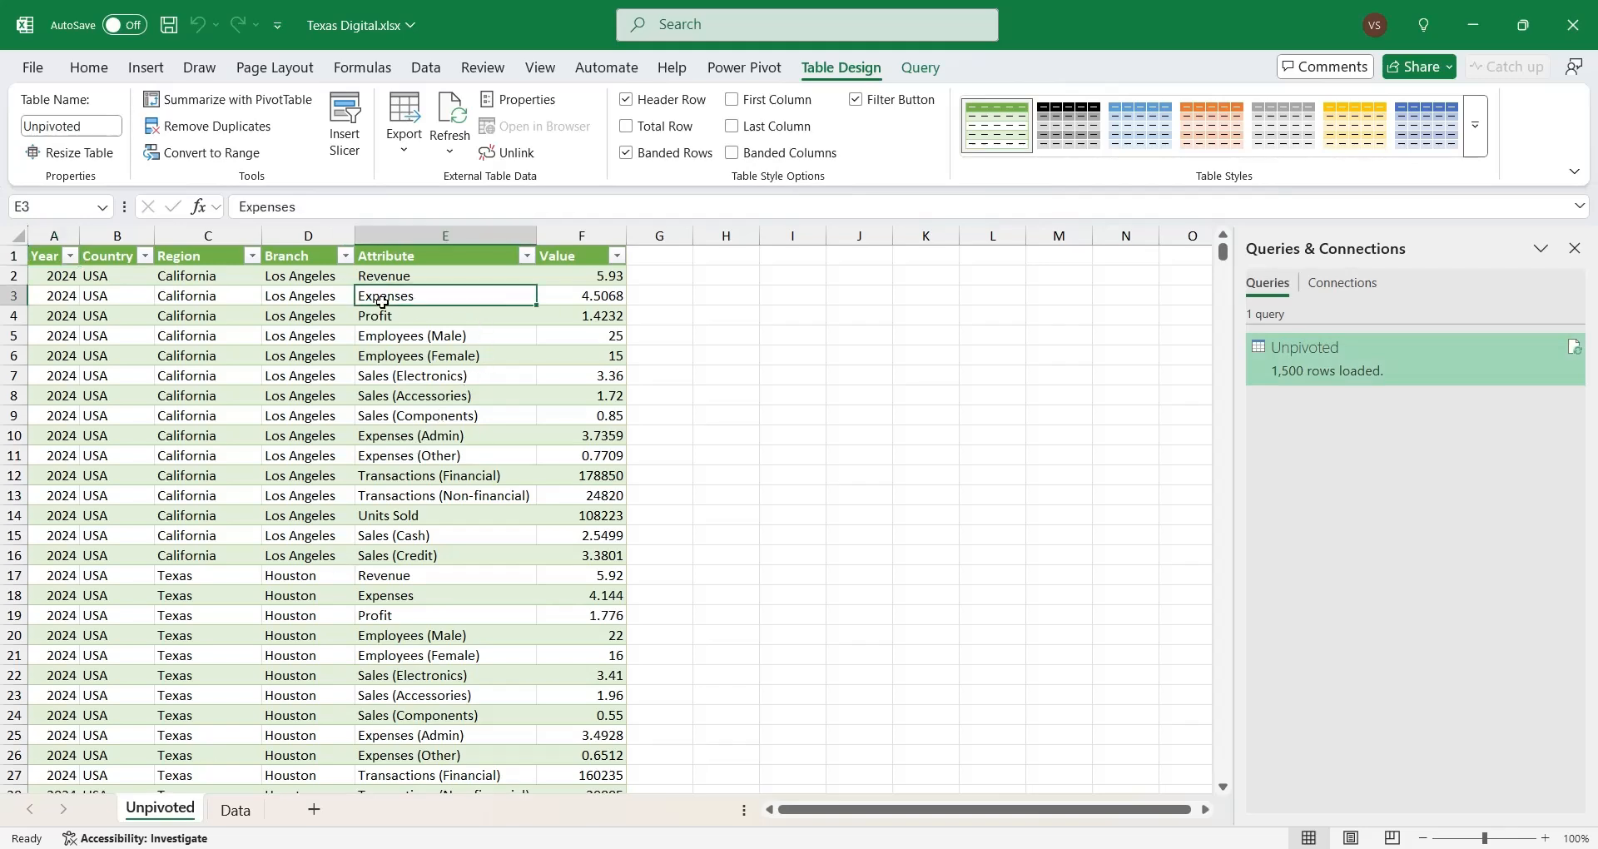
key("ctrl+Down")
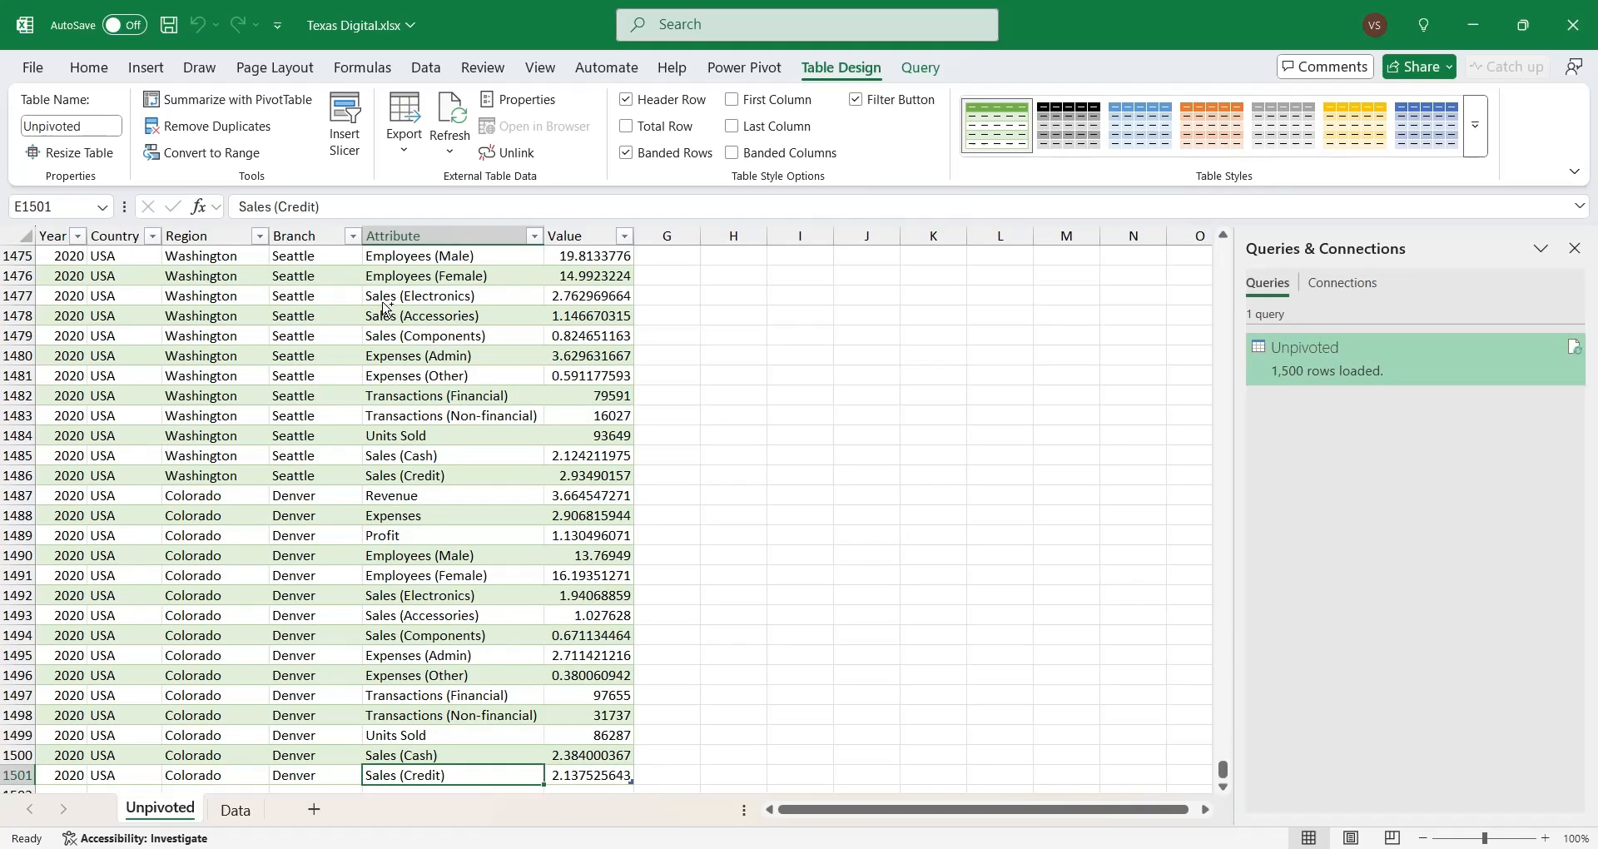
key("ctrl+Up")
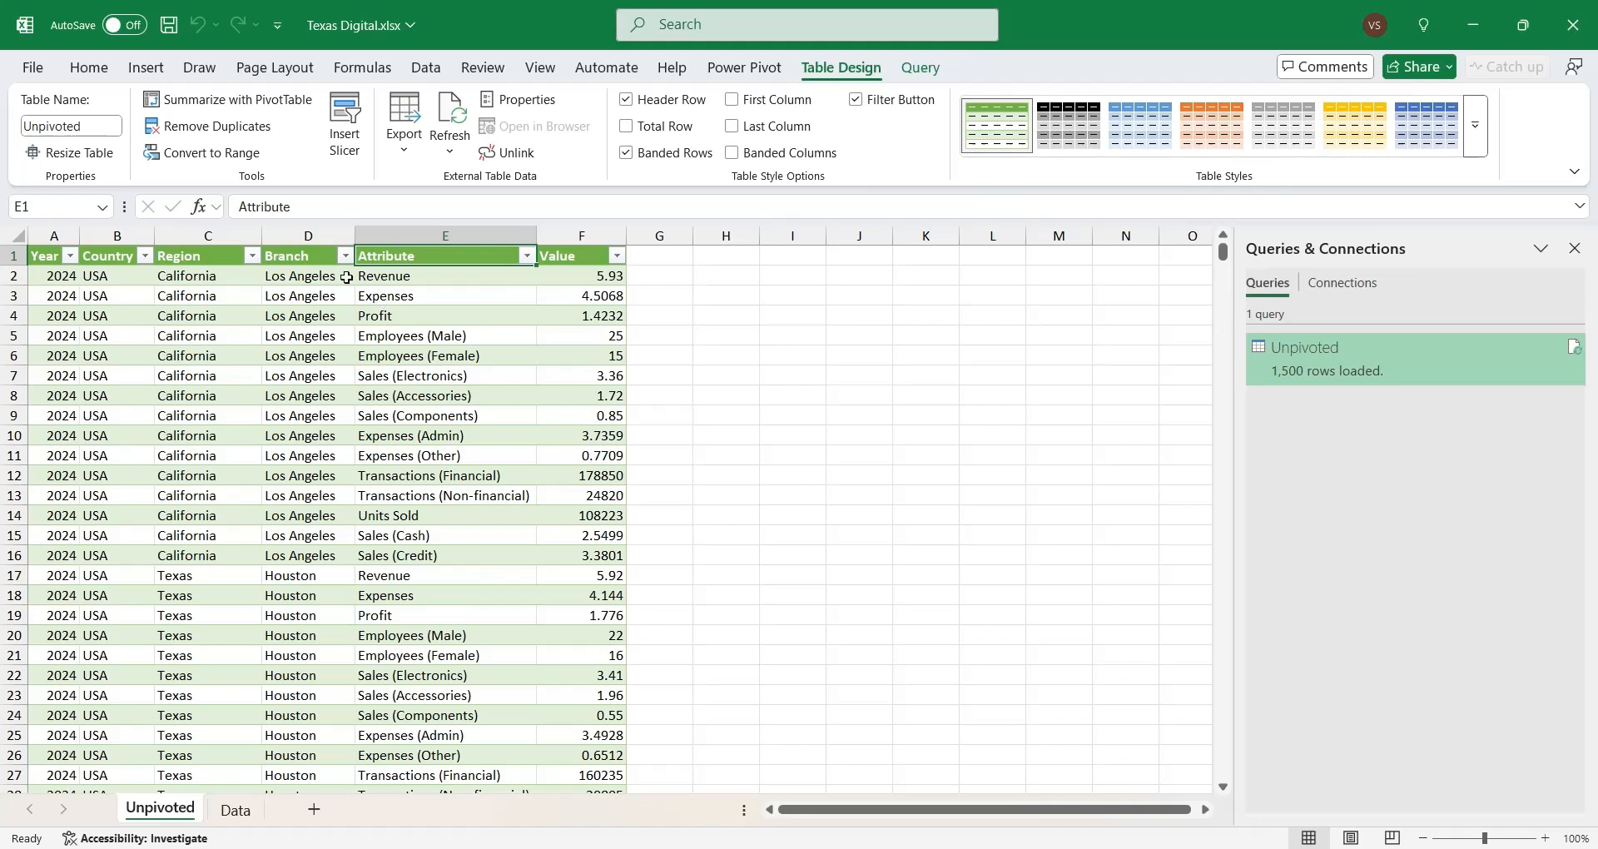
left_click(169, 26)
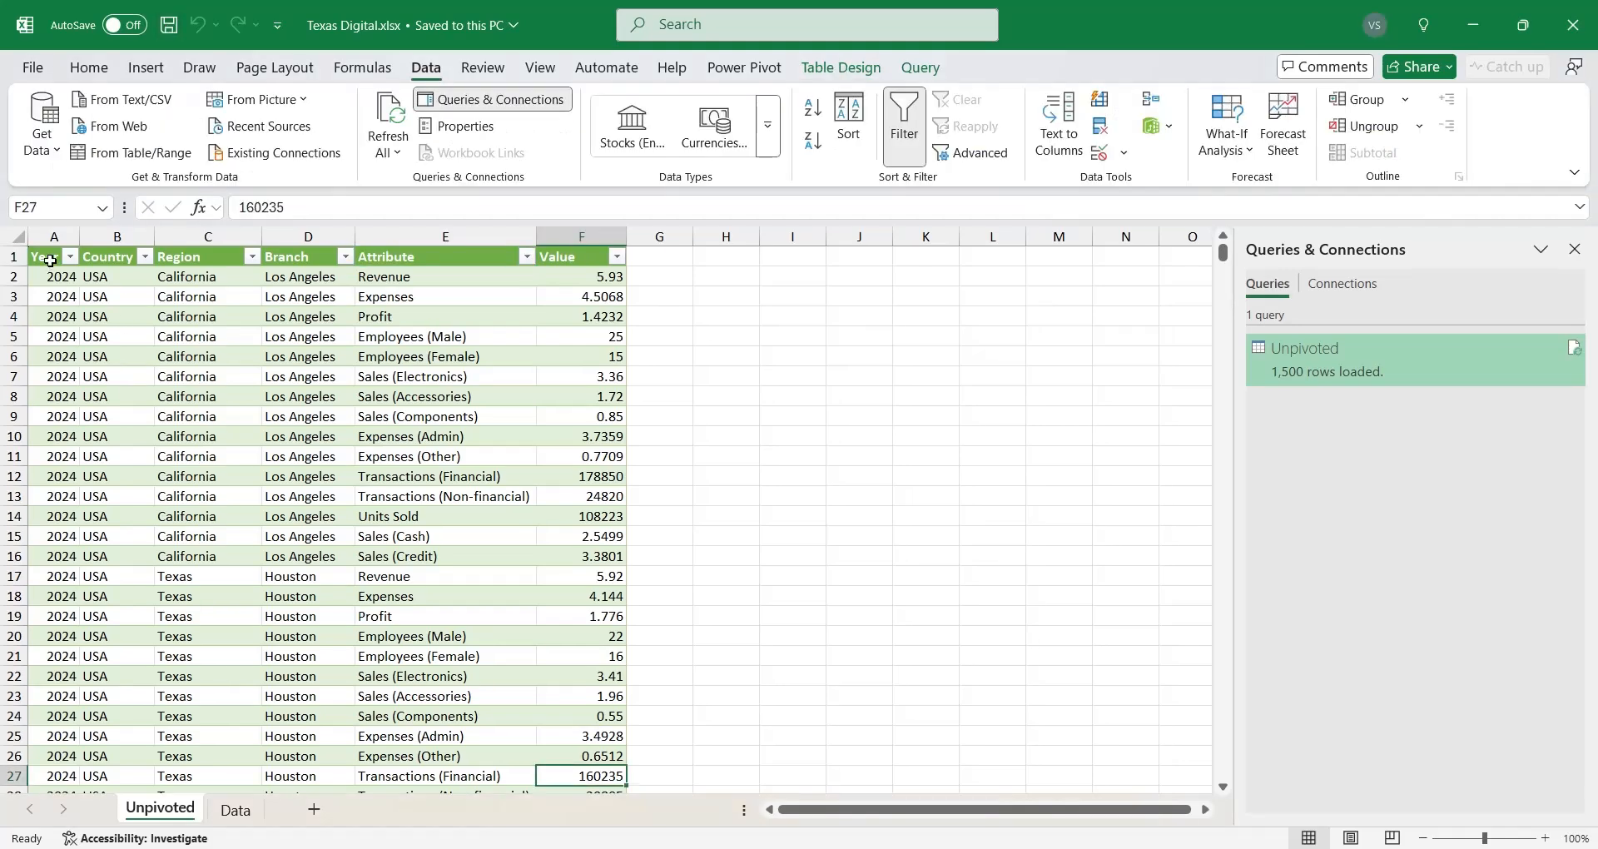
Copy the entire Unpivoted table, from the Year header through the last row of the Value column
left_click(47, 256)
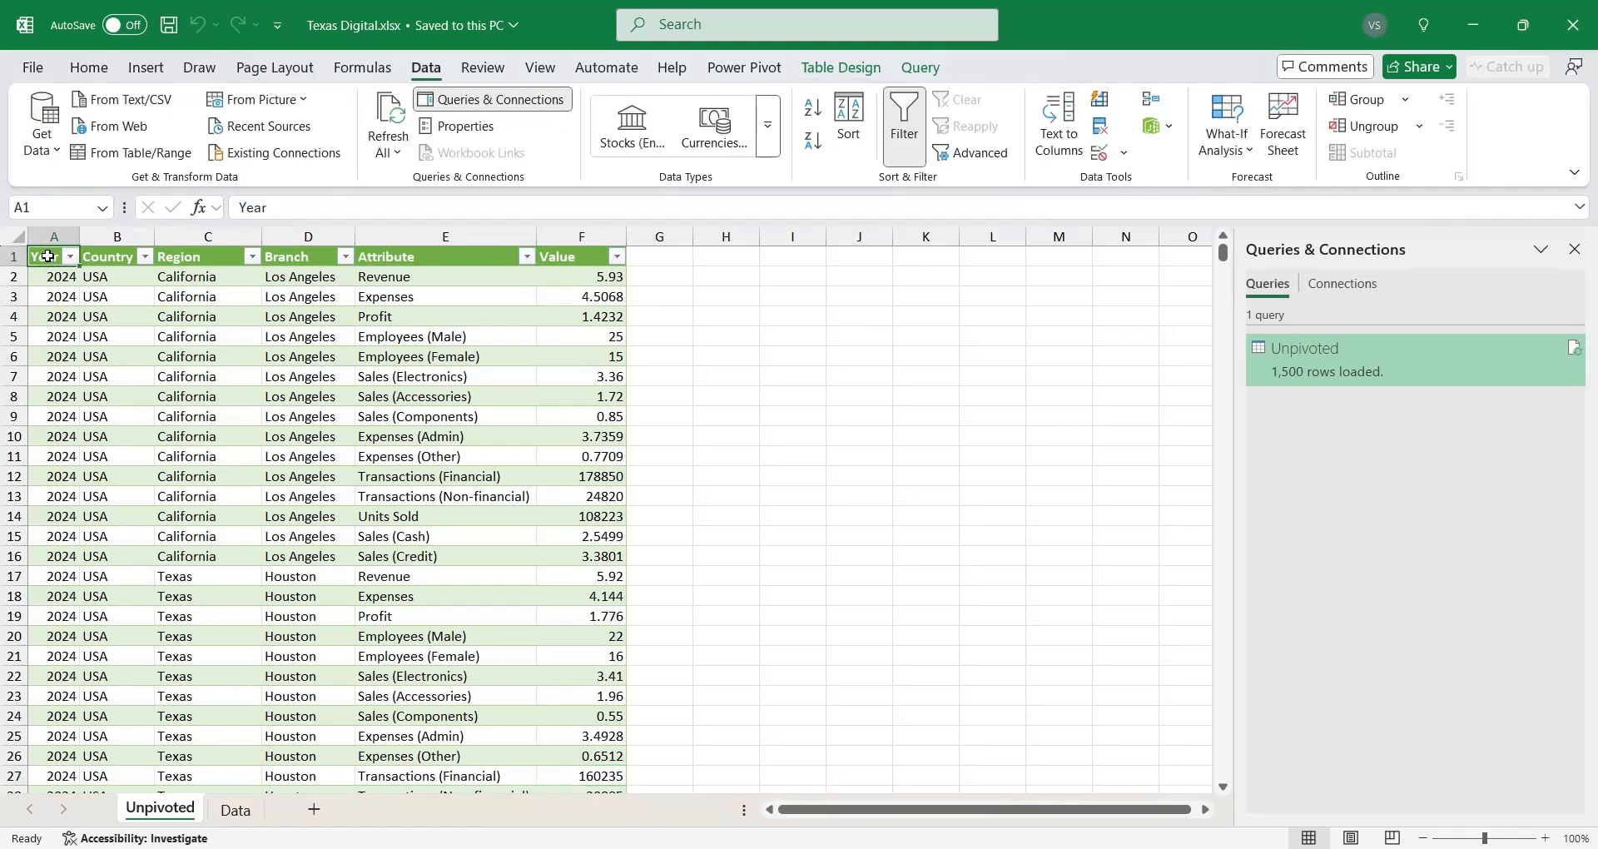
key("ctrl+shift+Right")
key("ctrl+shift+Down")
key("ctrl+c")
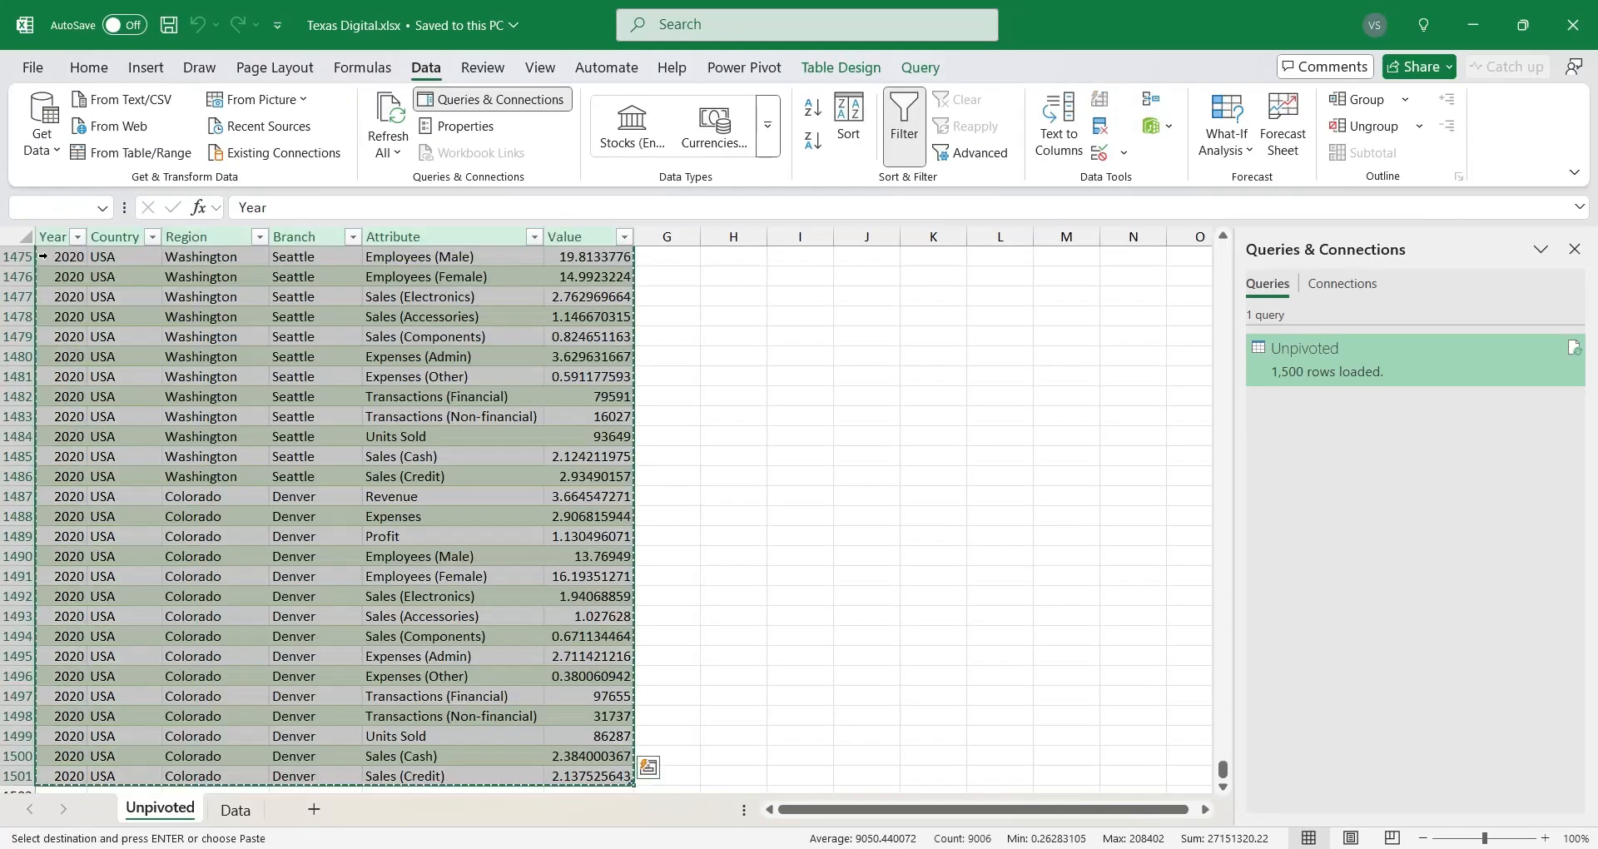
Switch to the blank Google Sheets spreadsheet and paste the copied table at cell A1 as values only
left_click(166, 848)
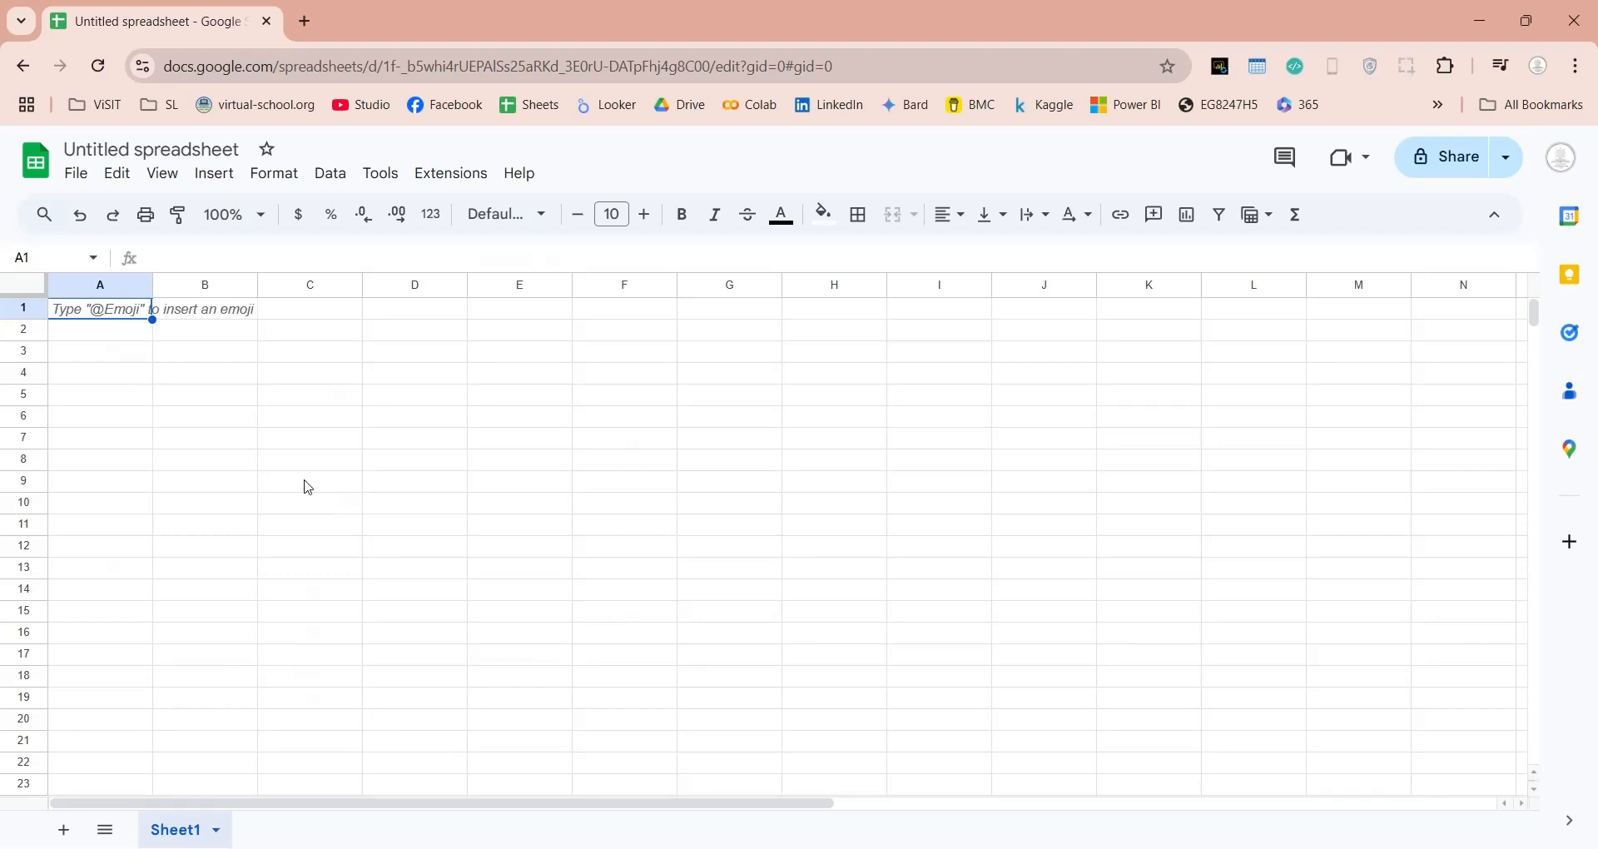
right_click(120, 317)
mouse_move(391, 333)
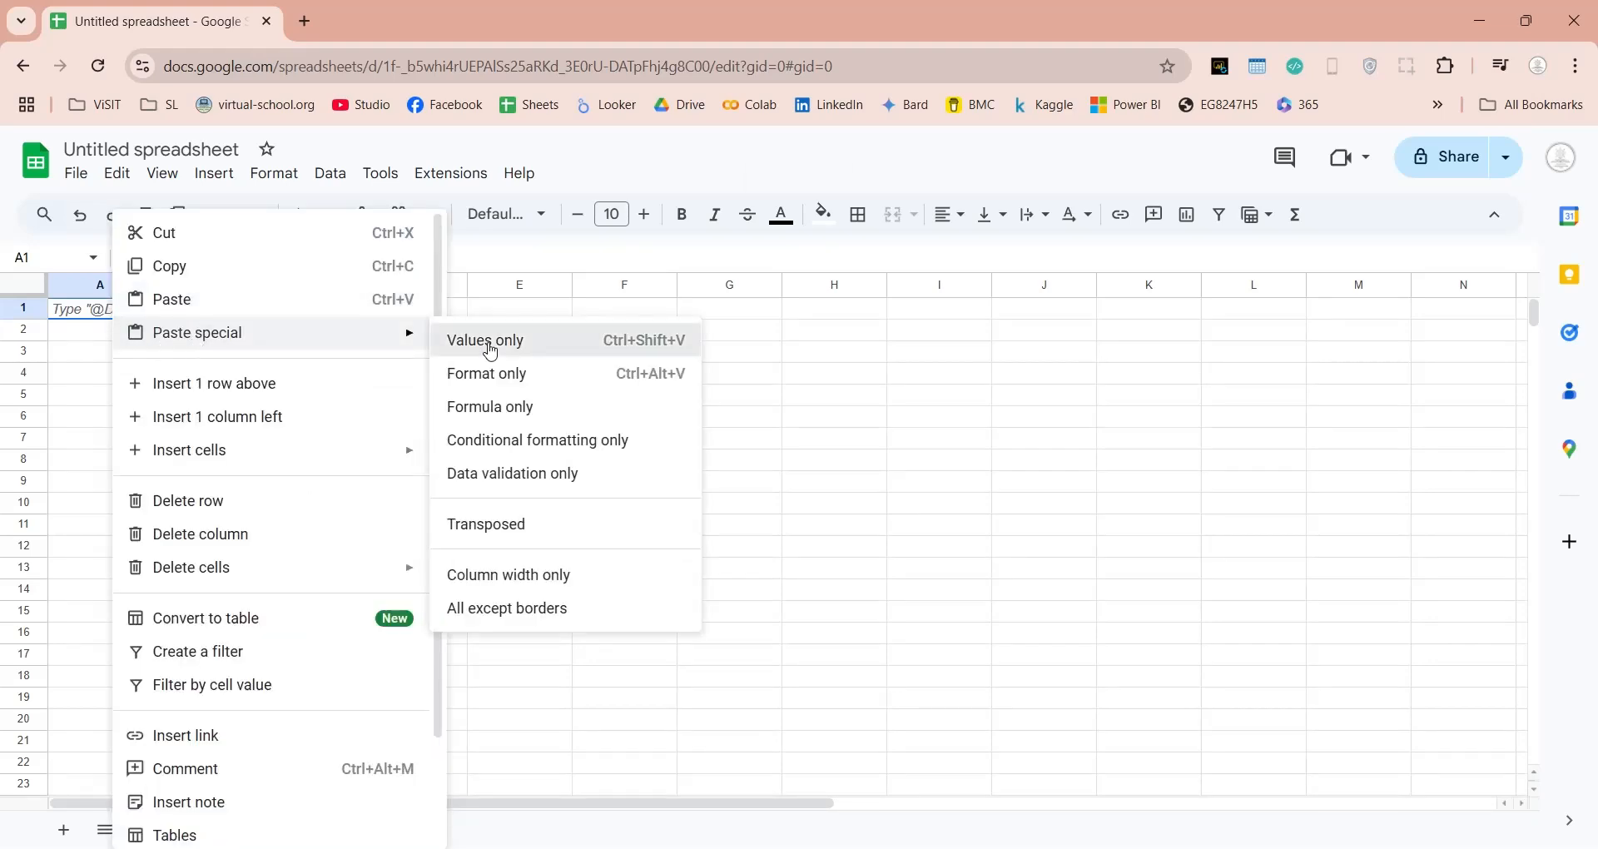
left_click(491, 343)
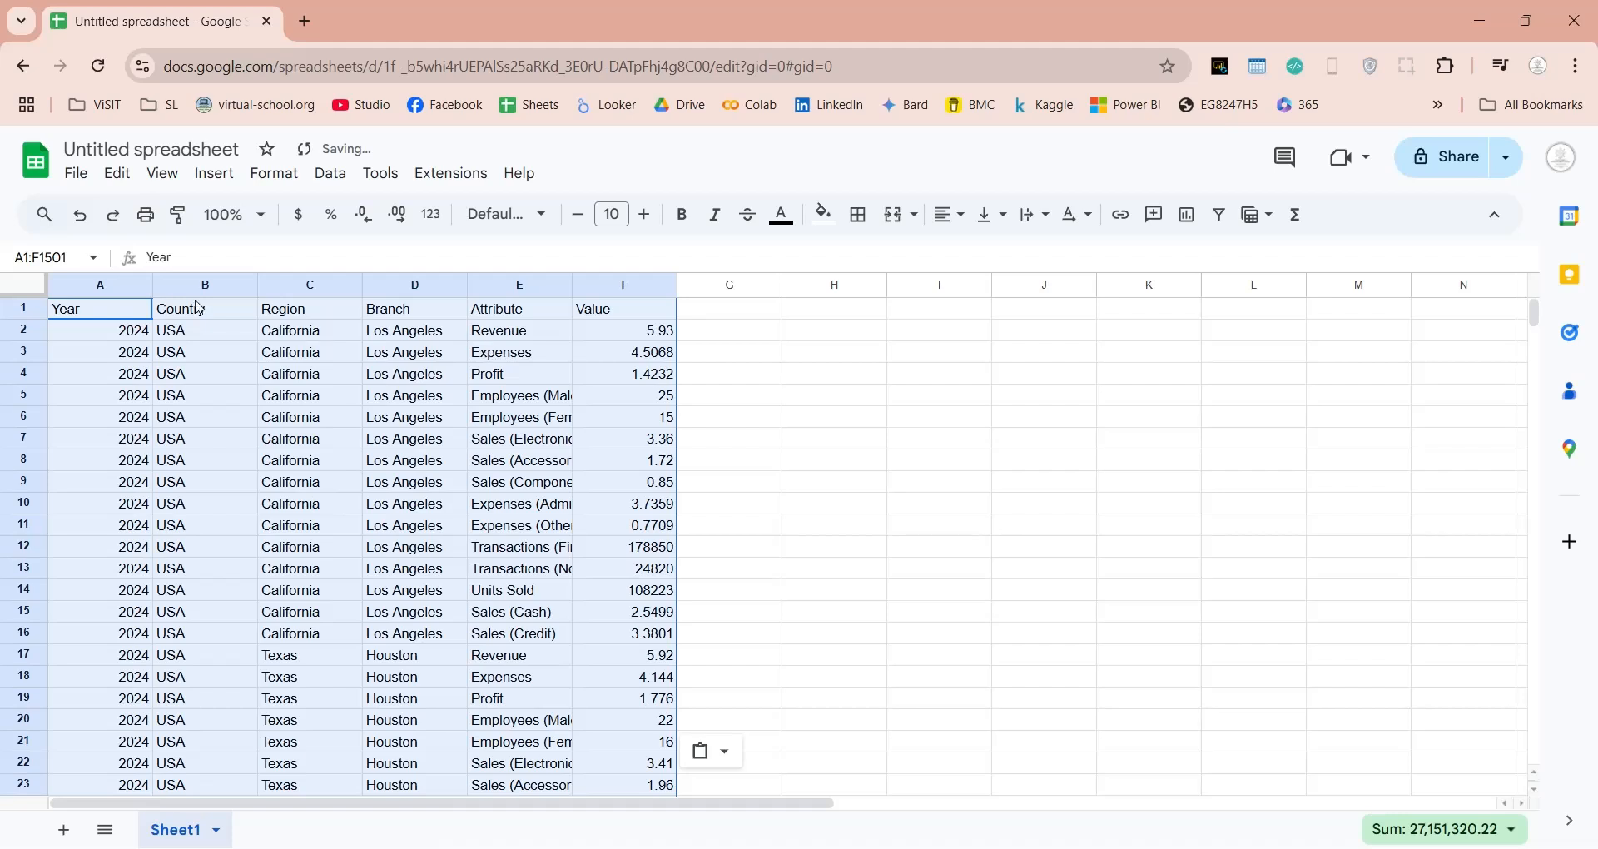
Narrow the Year and Value columns of the pasted data to fit their contents more closely
left_click_drag(151, 285, 87, 285)
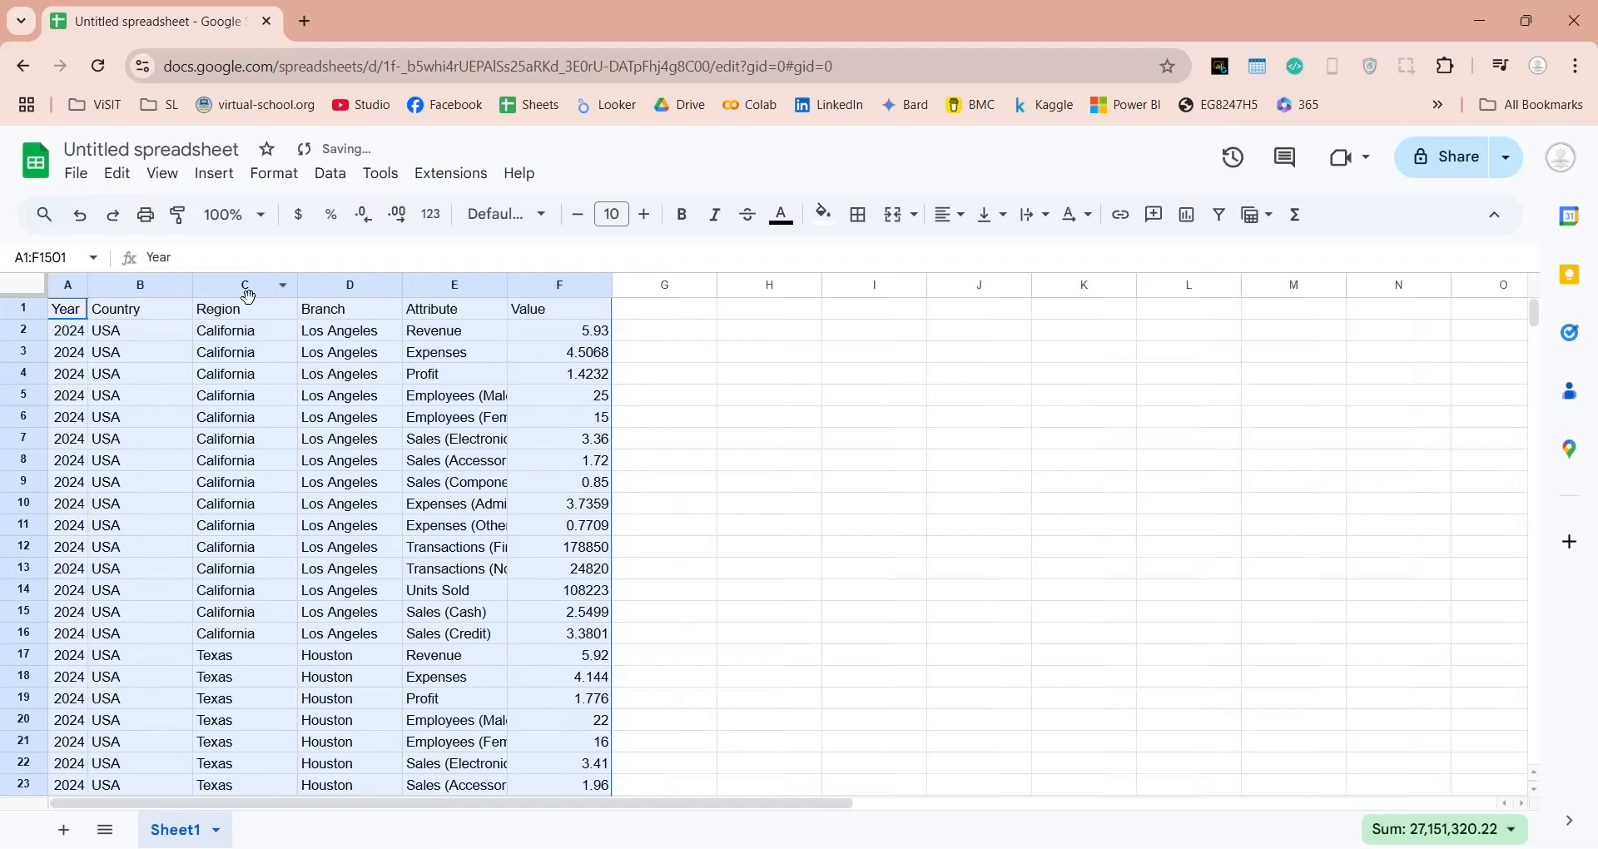
left_click(389, 334)
left_click_drag(614, 285, 598, 286)
left_click(527, 381)
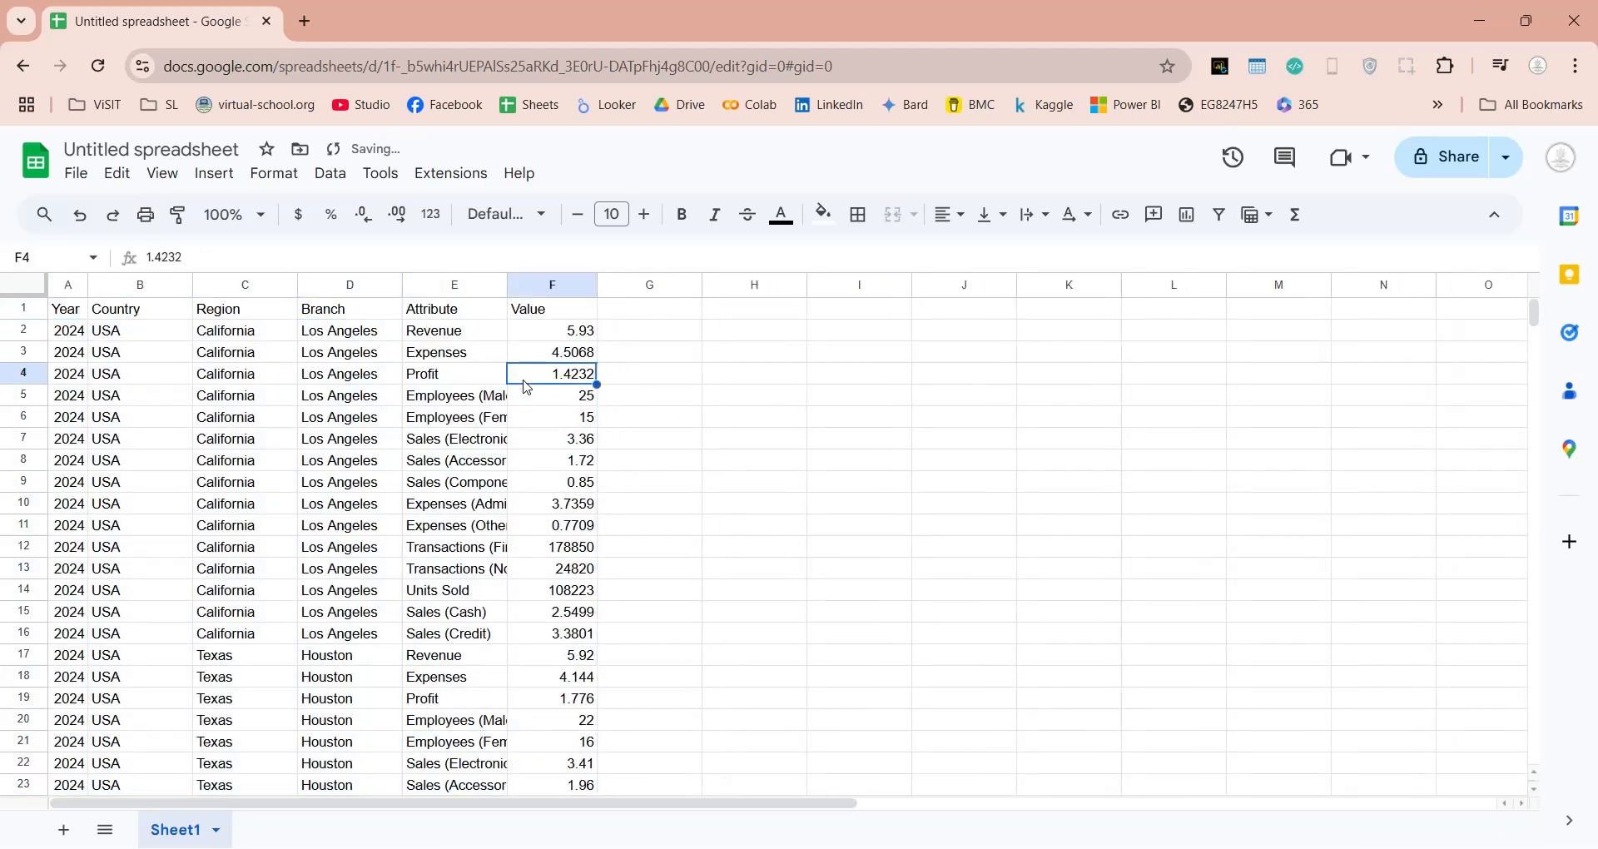
Rename the spreadsheet as Taxes Digital and its worksheet as Data
left_click(150, 149)
type("Taxes Digital")
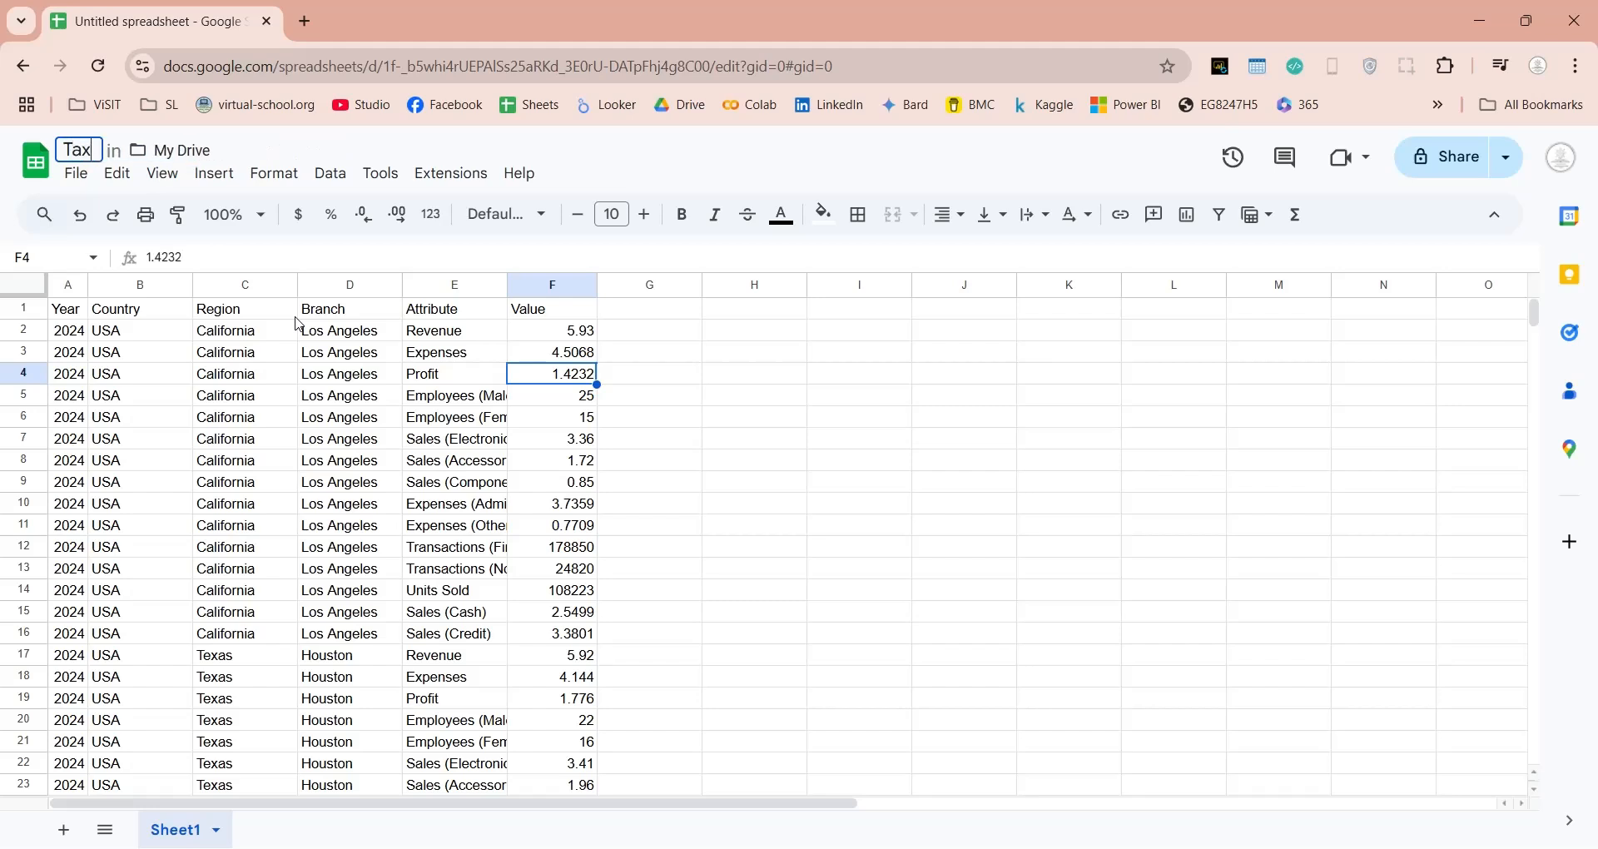
double_click(178, 830)
type("Data")
left_click(272, 685)
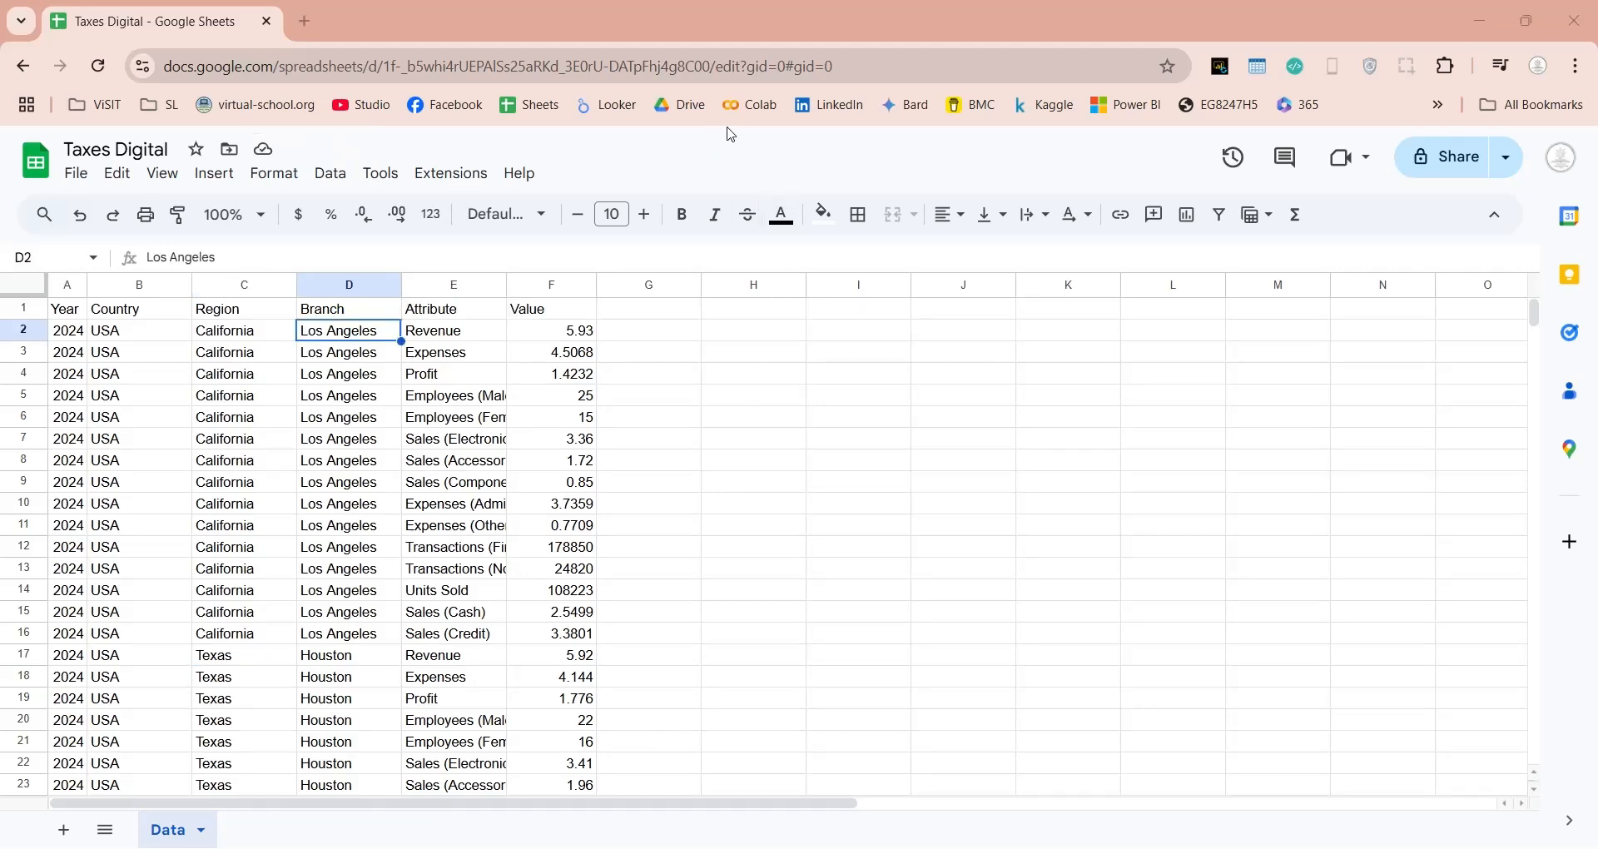
Switch to Looker Studio, create a blank report and choose the Google Sheets connector for its data
left_click(609, 107)
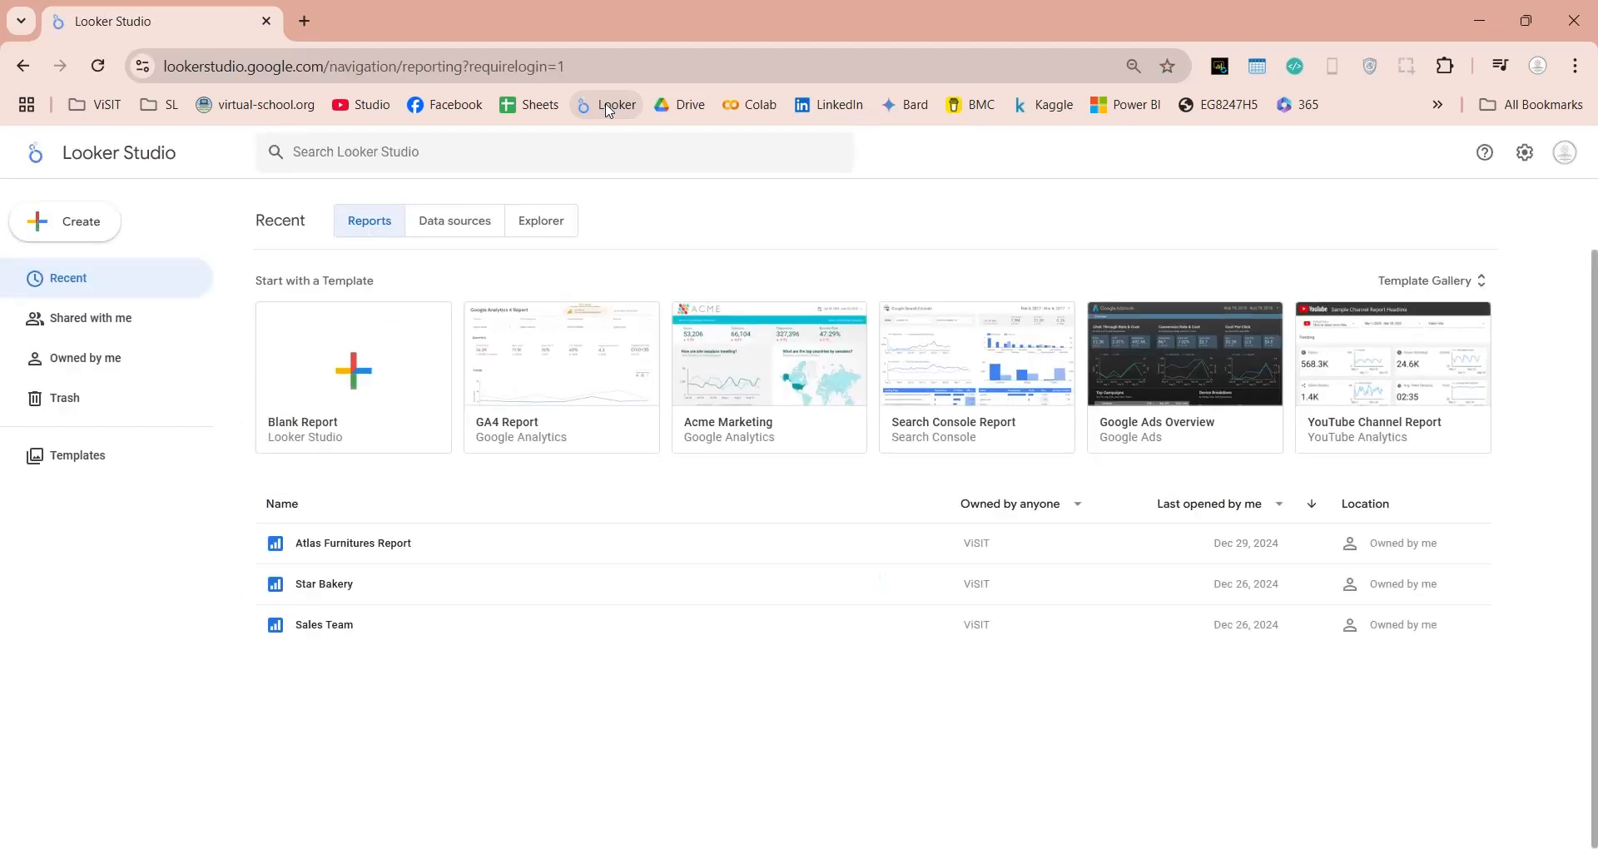
left_click(320, 402)
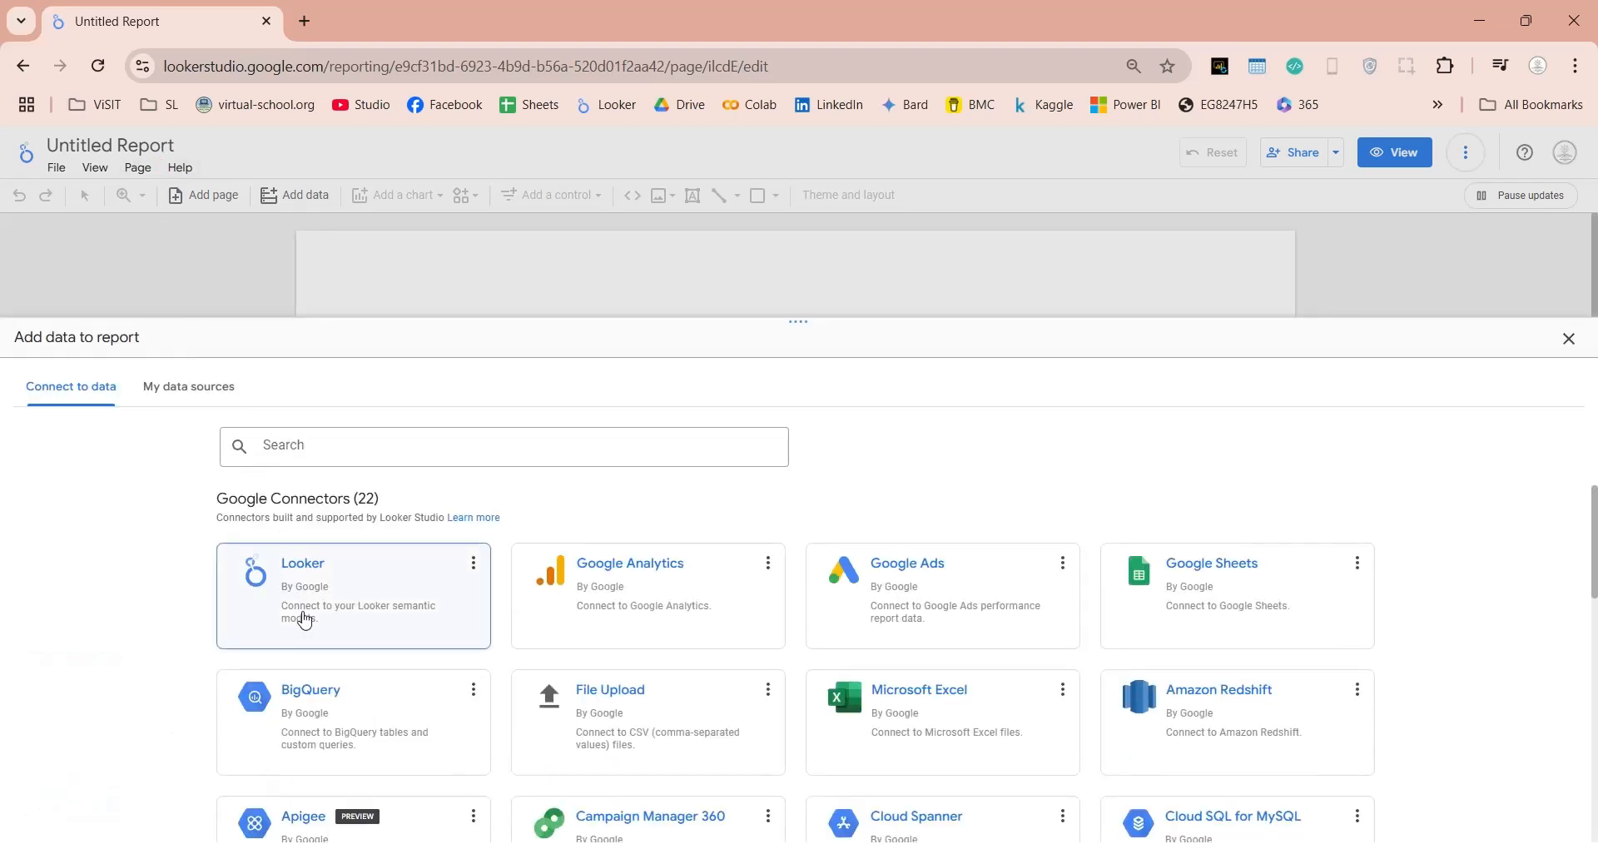
left_click(1228, 580)
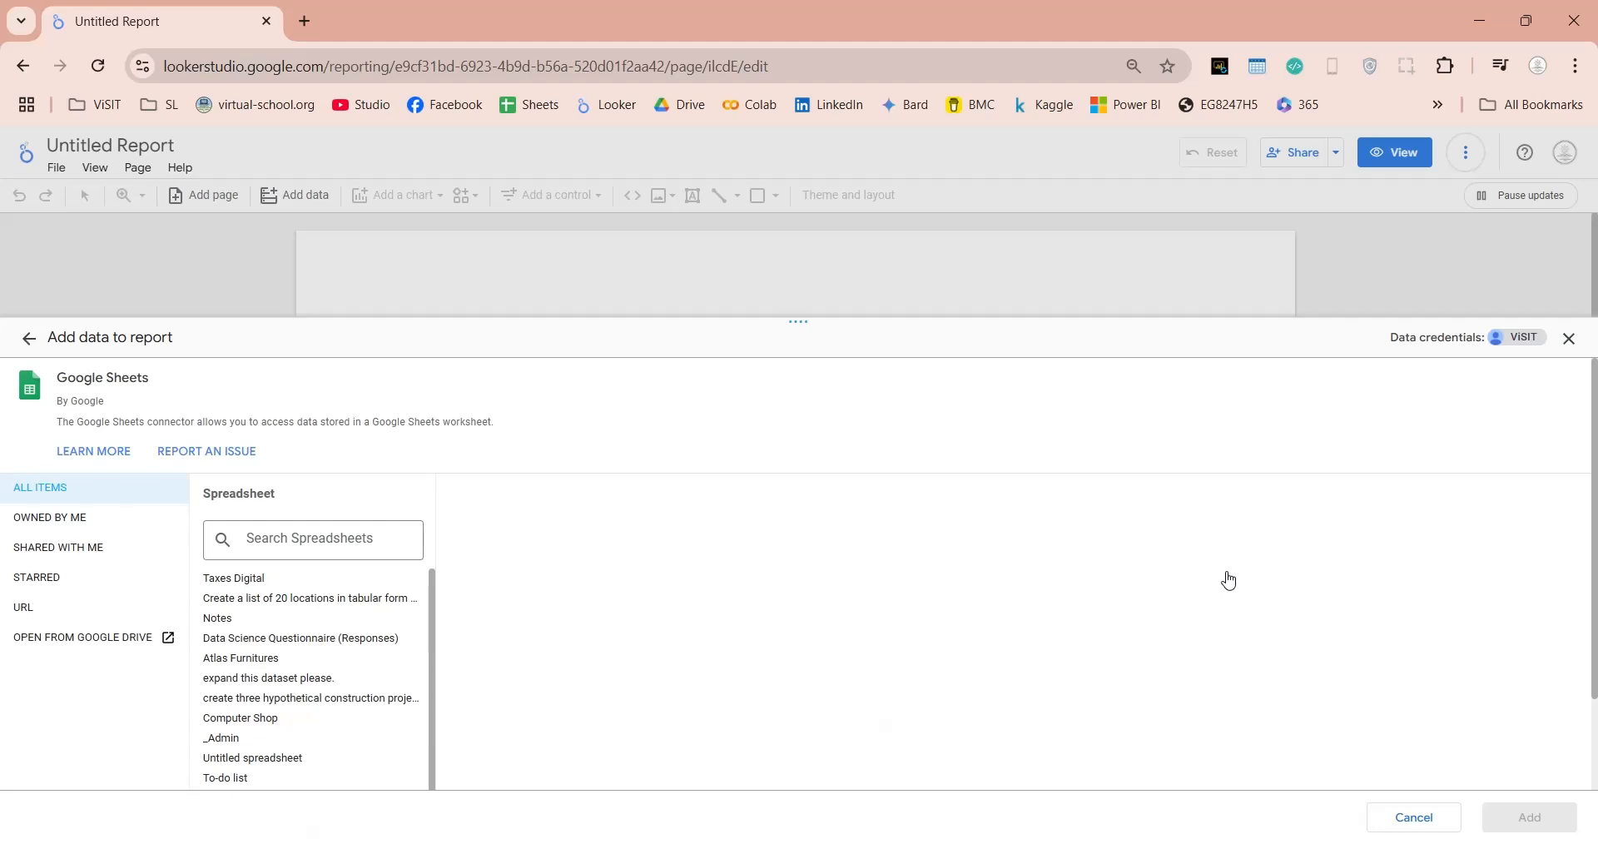
Add the Data worksheet of the Taxes Digital spreadsheet to the report, using the first row as headers
left_click(212, 588)
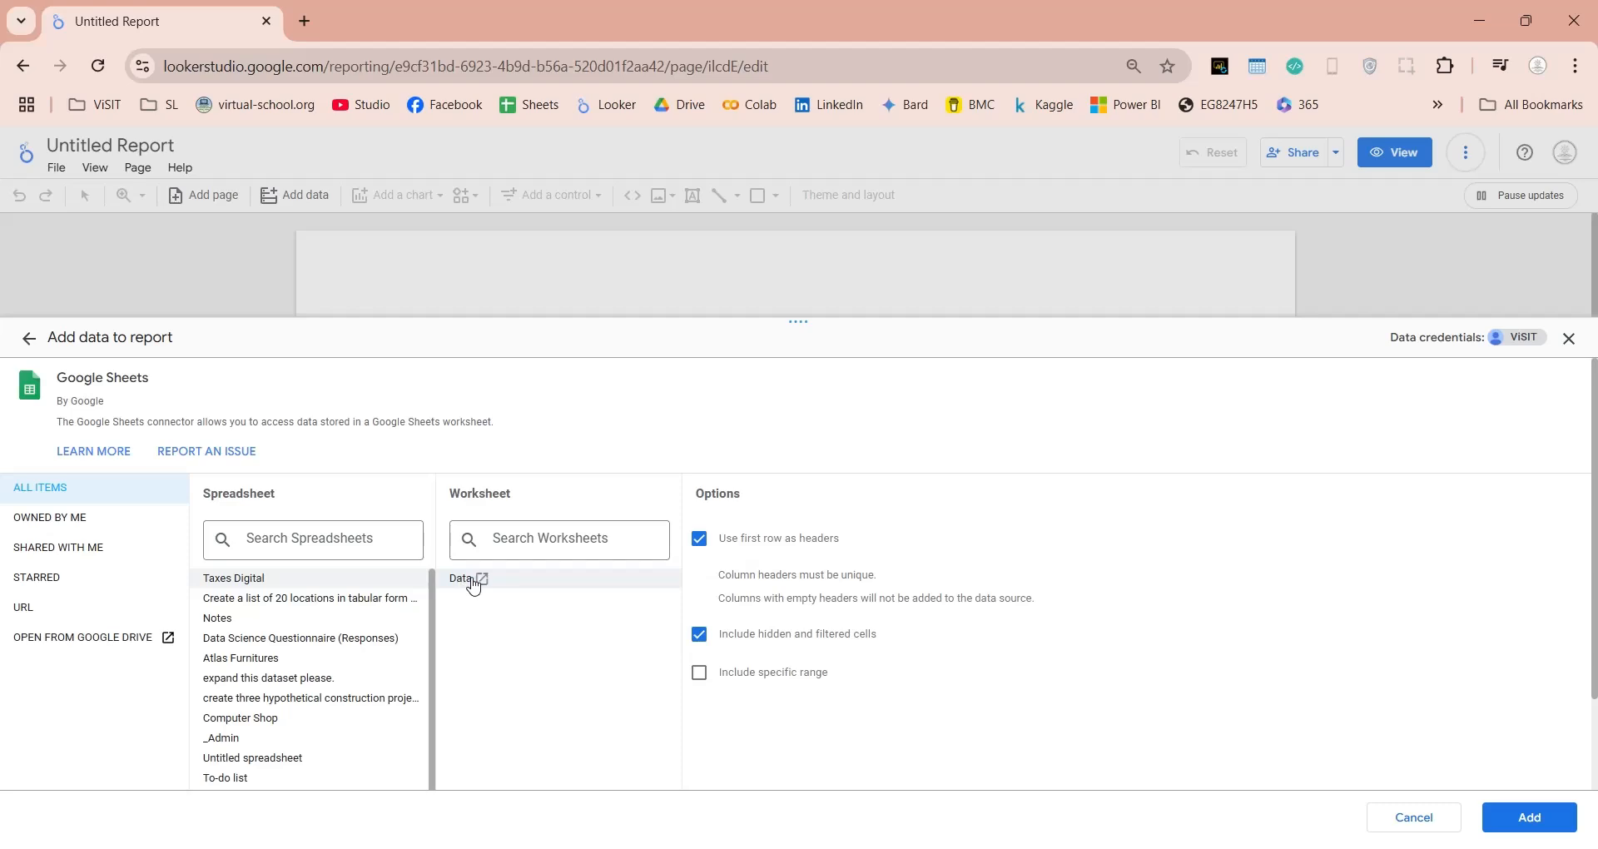
left_click(468, 582)
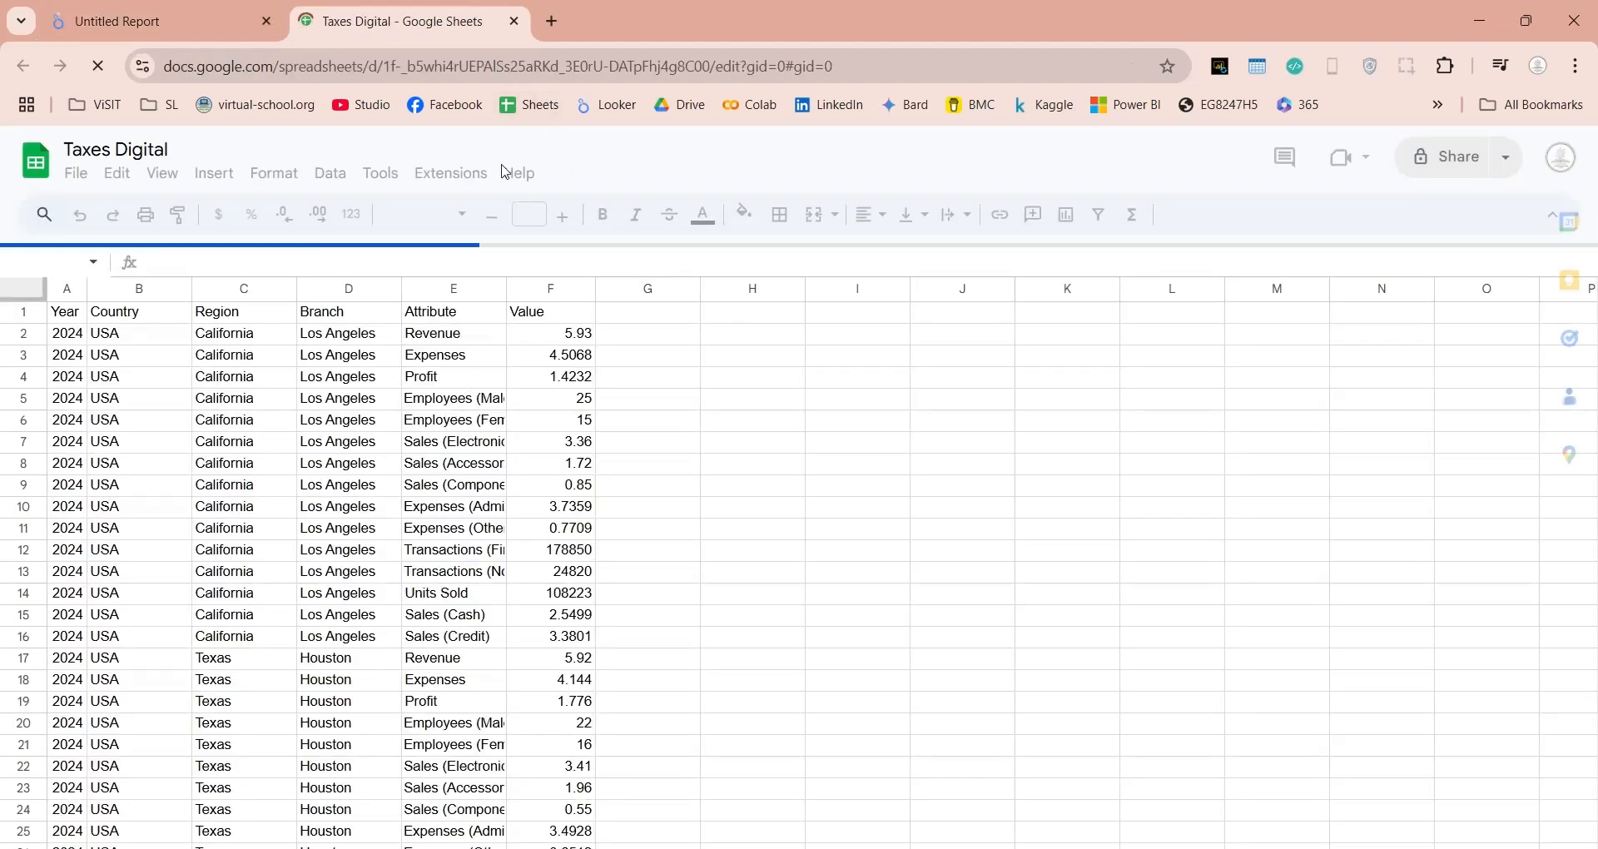
left_click(514, 25)
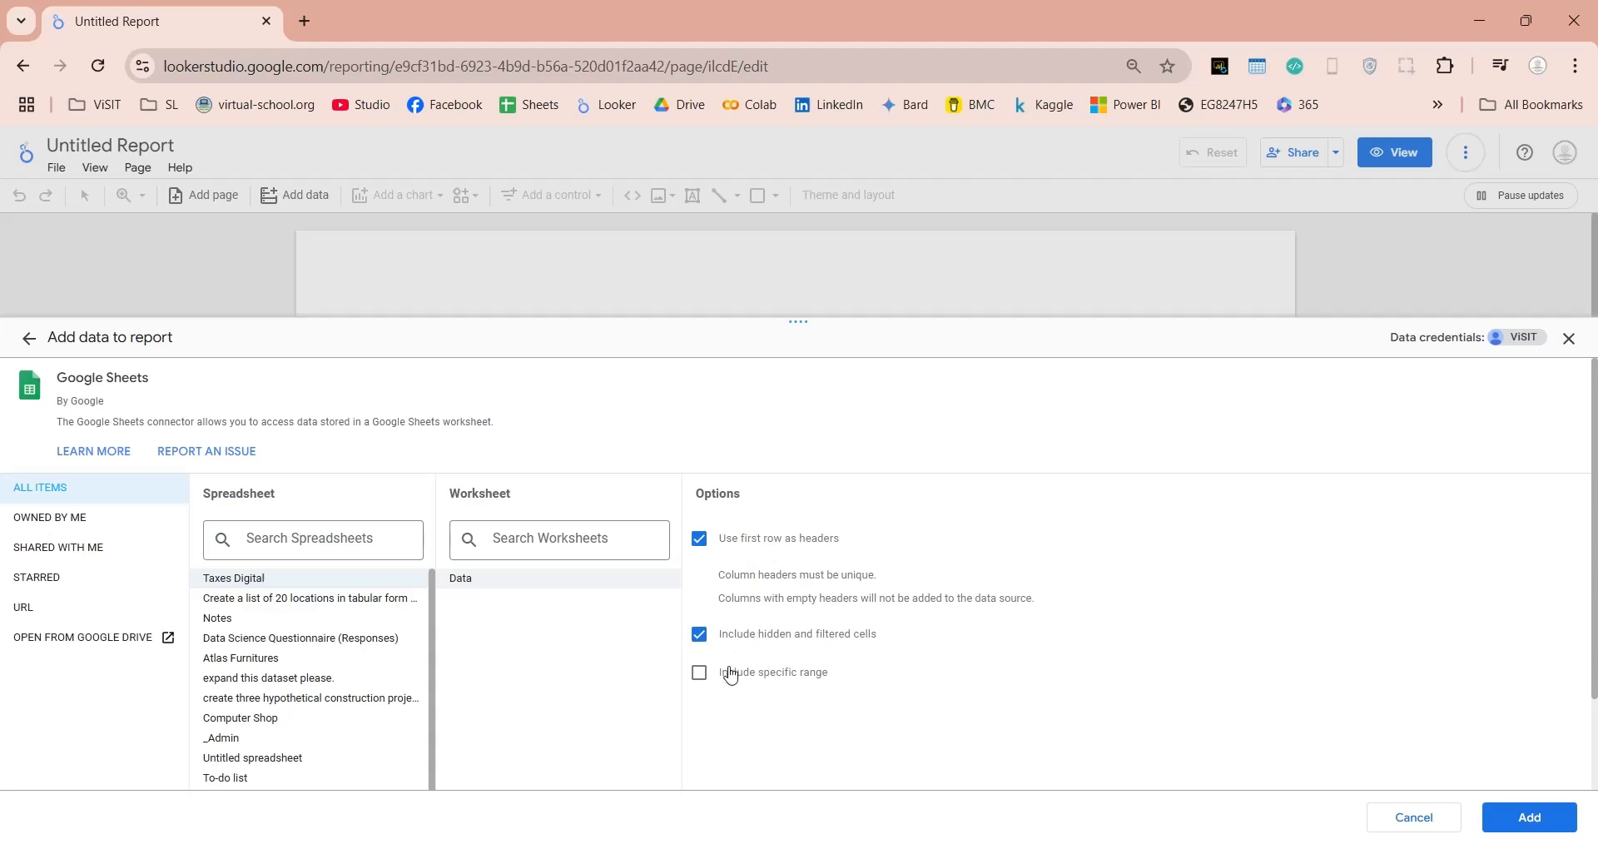
left_click(1531, 819)
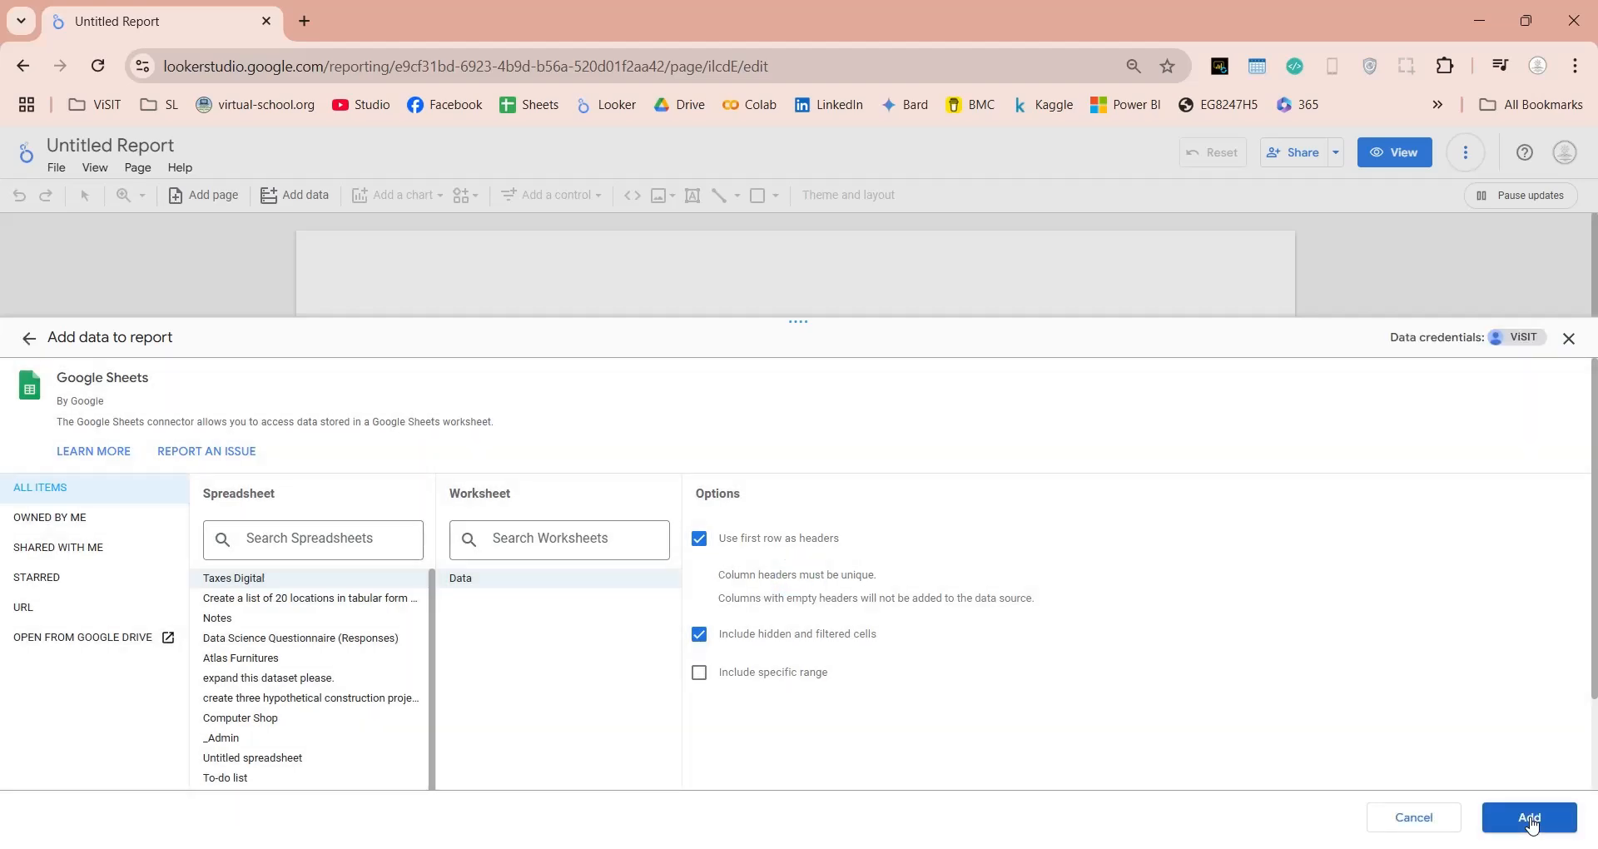
left_click(1532, 819)
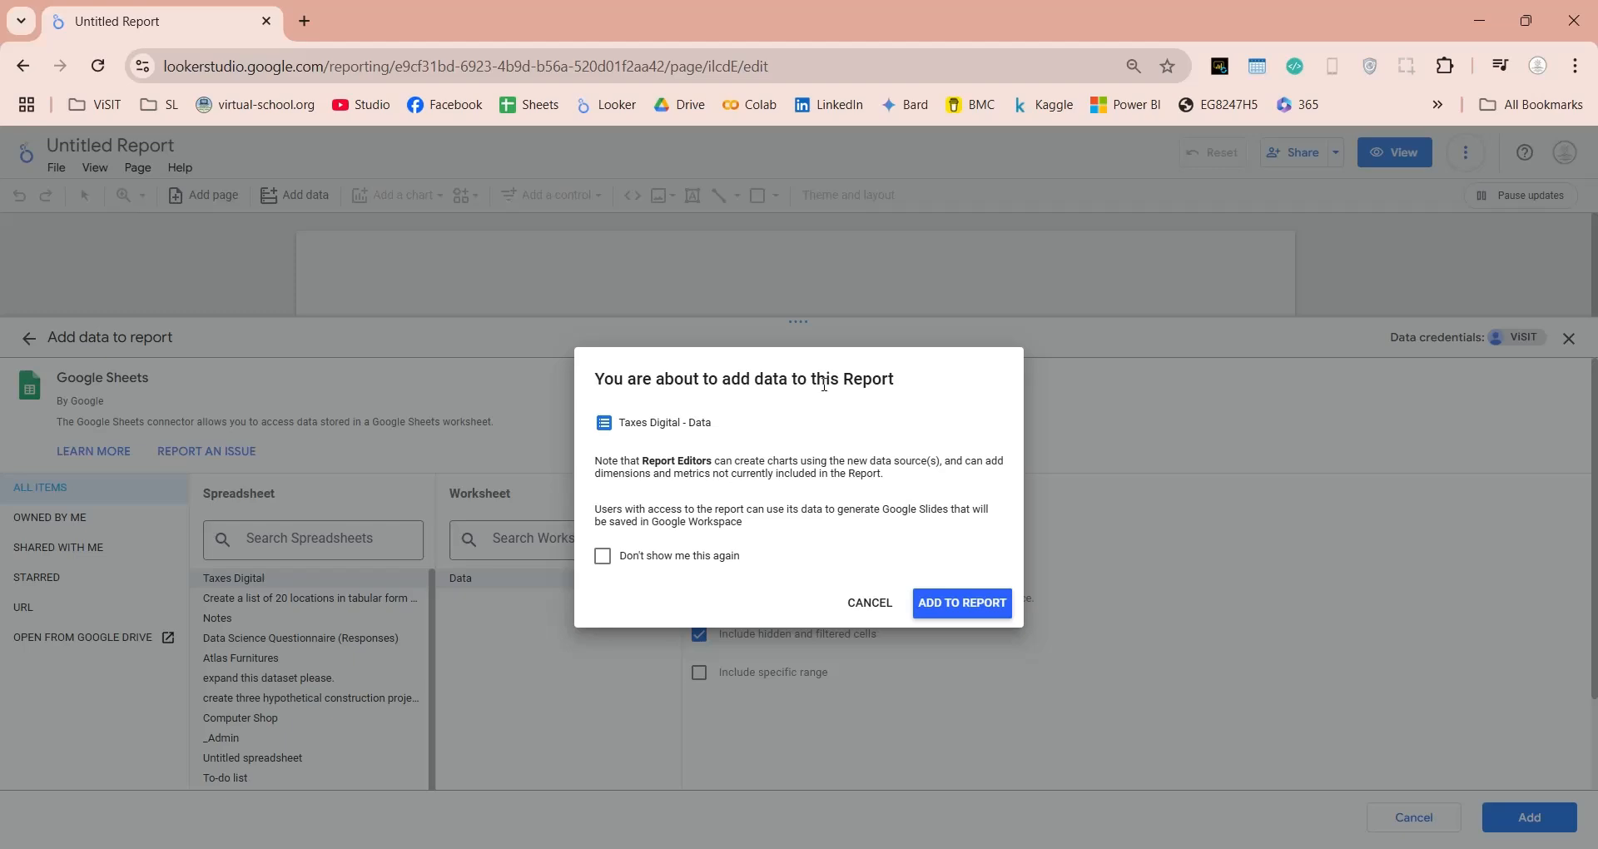
left_click(962, 608)
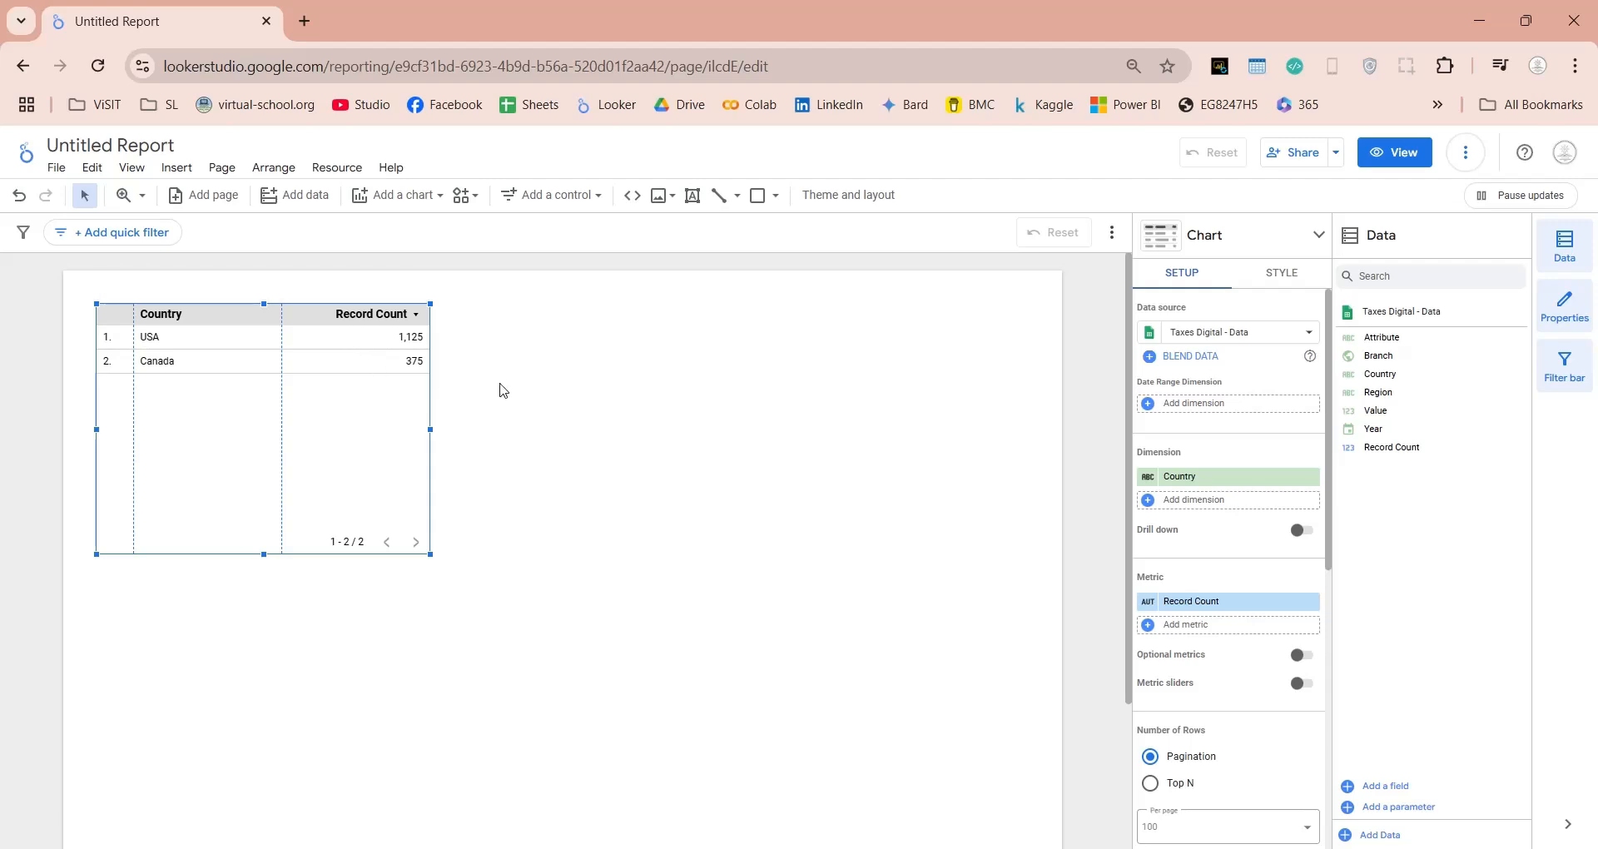
Rename the report as Taxes Digital and deselect the default table
triple_click(149, 143)
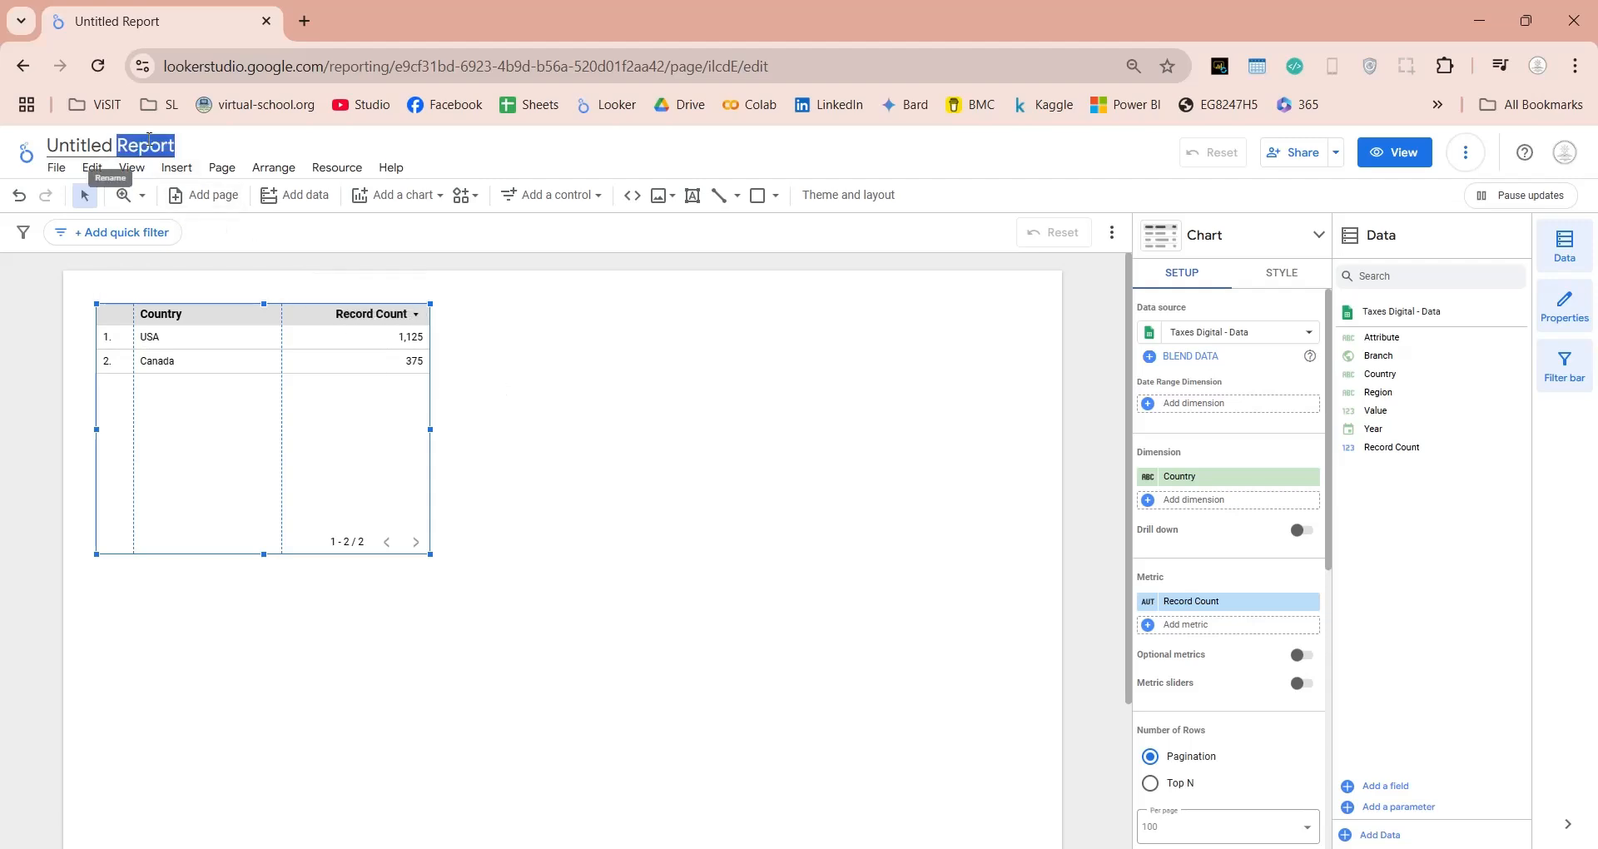
type("Taxes Digital")
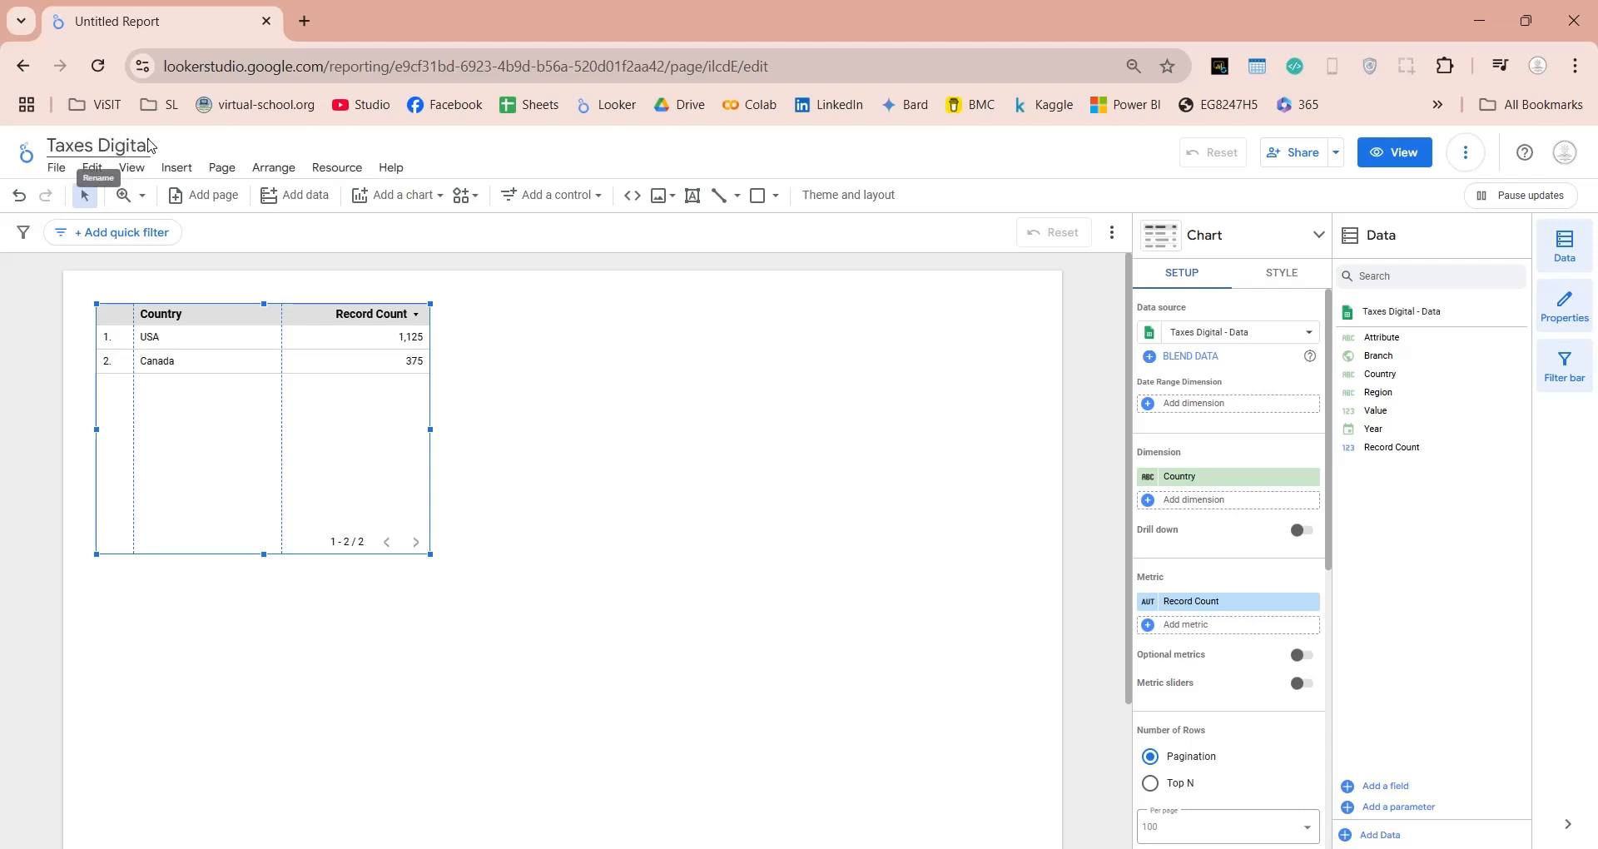
left_click(714, 544)
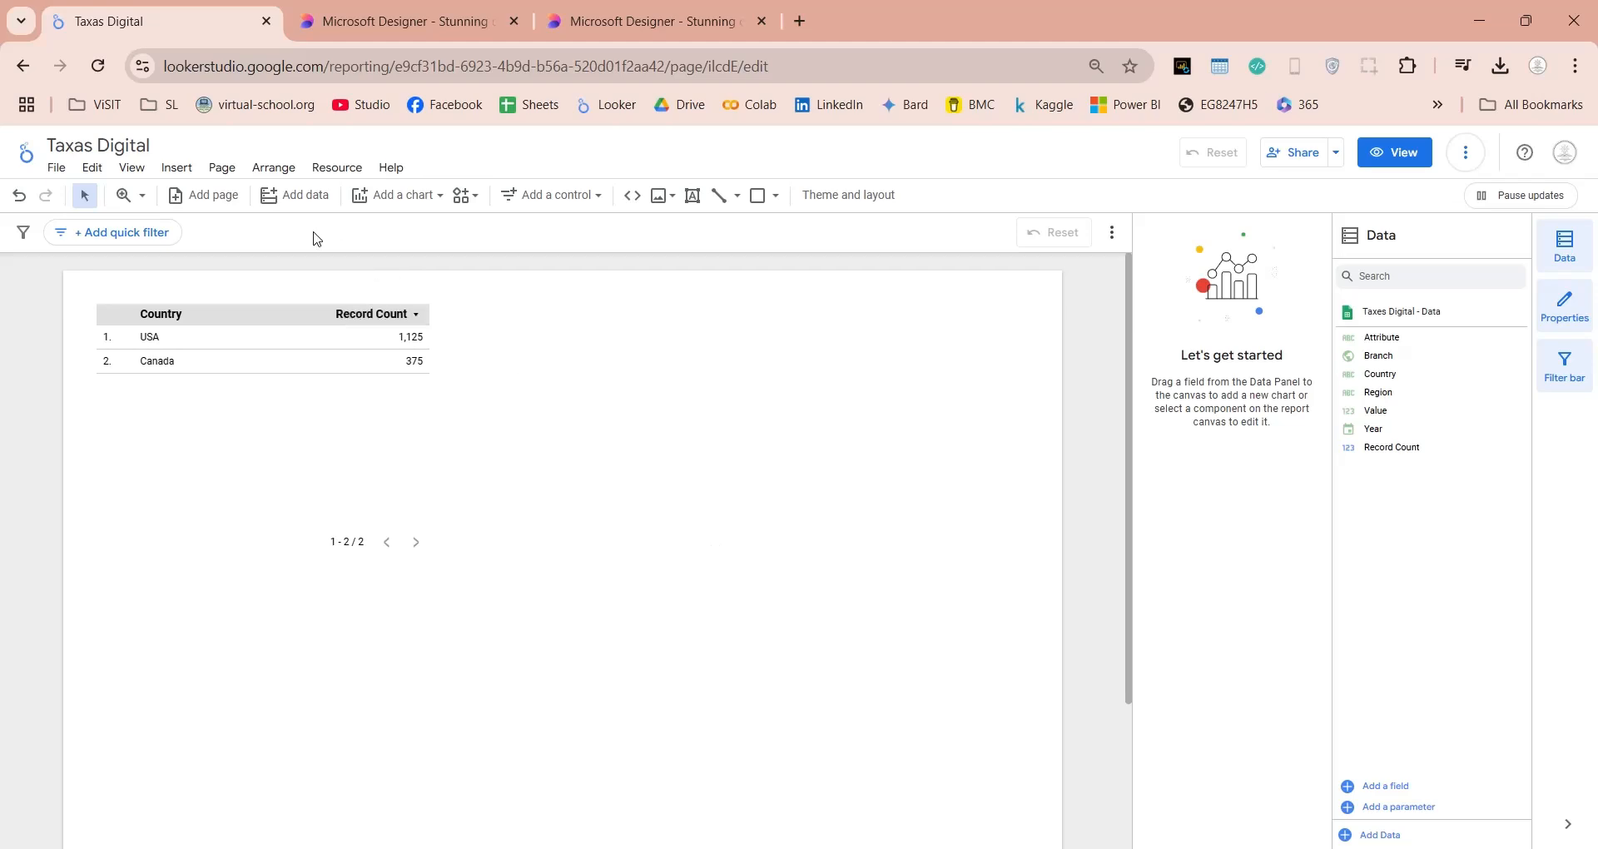
Add a second page to the report and insert the image Designer (1).jpeg from the Downloads folder
left_click(219, 198)
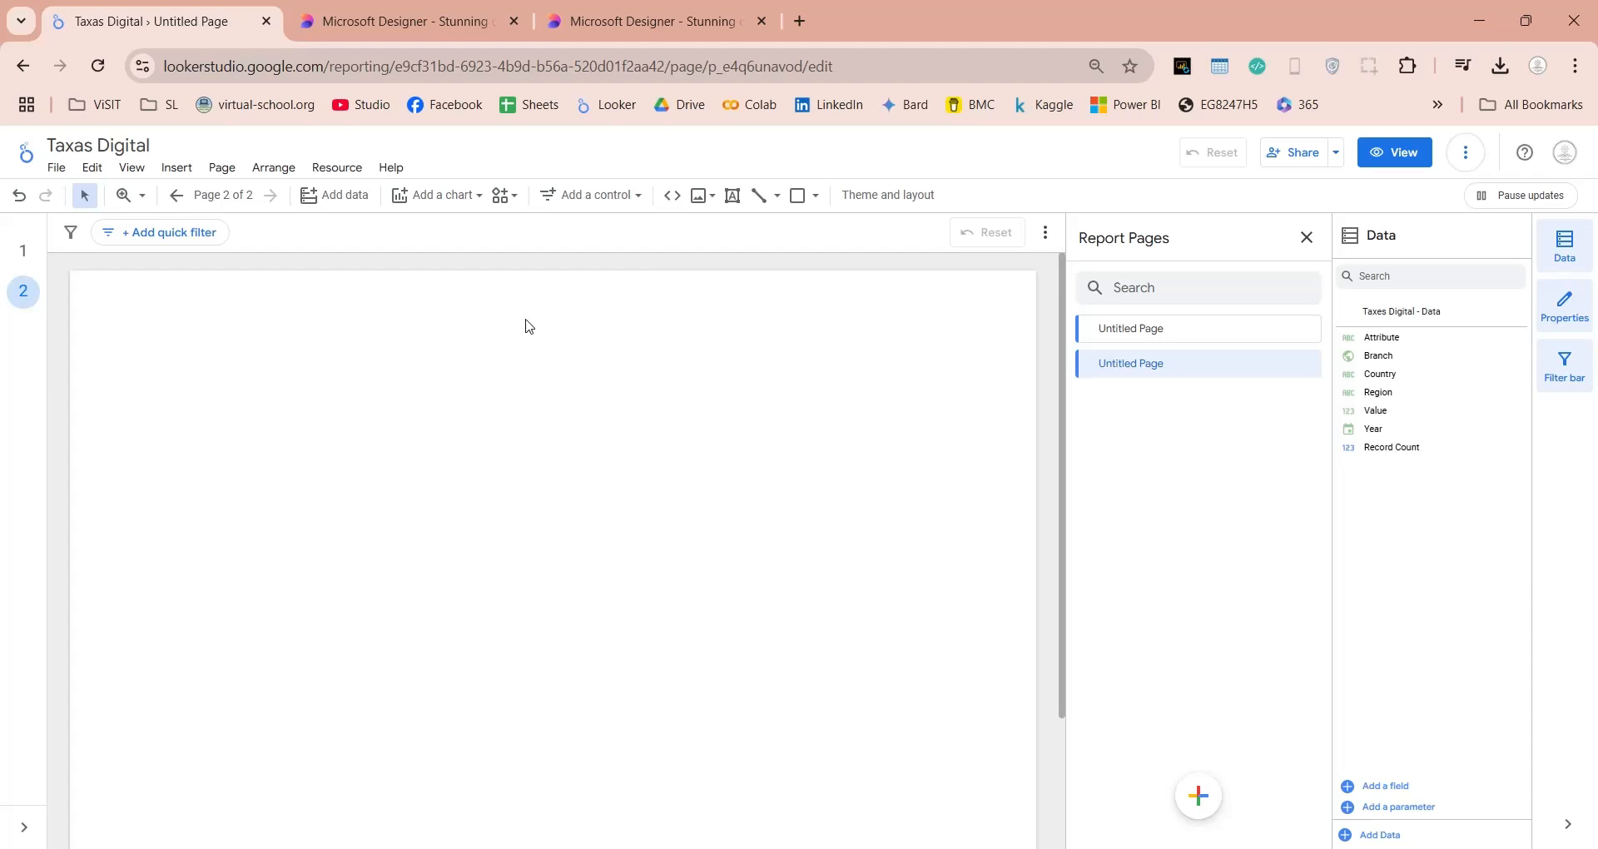
left_click(463, 337)
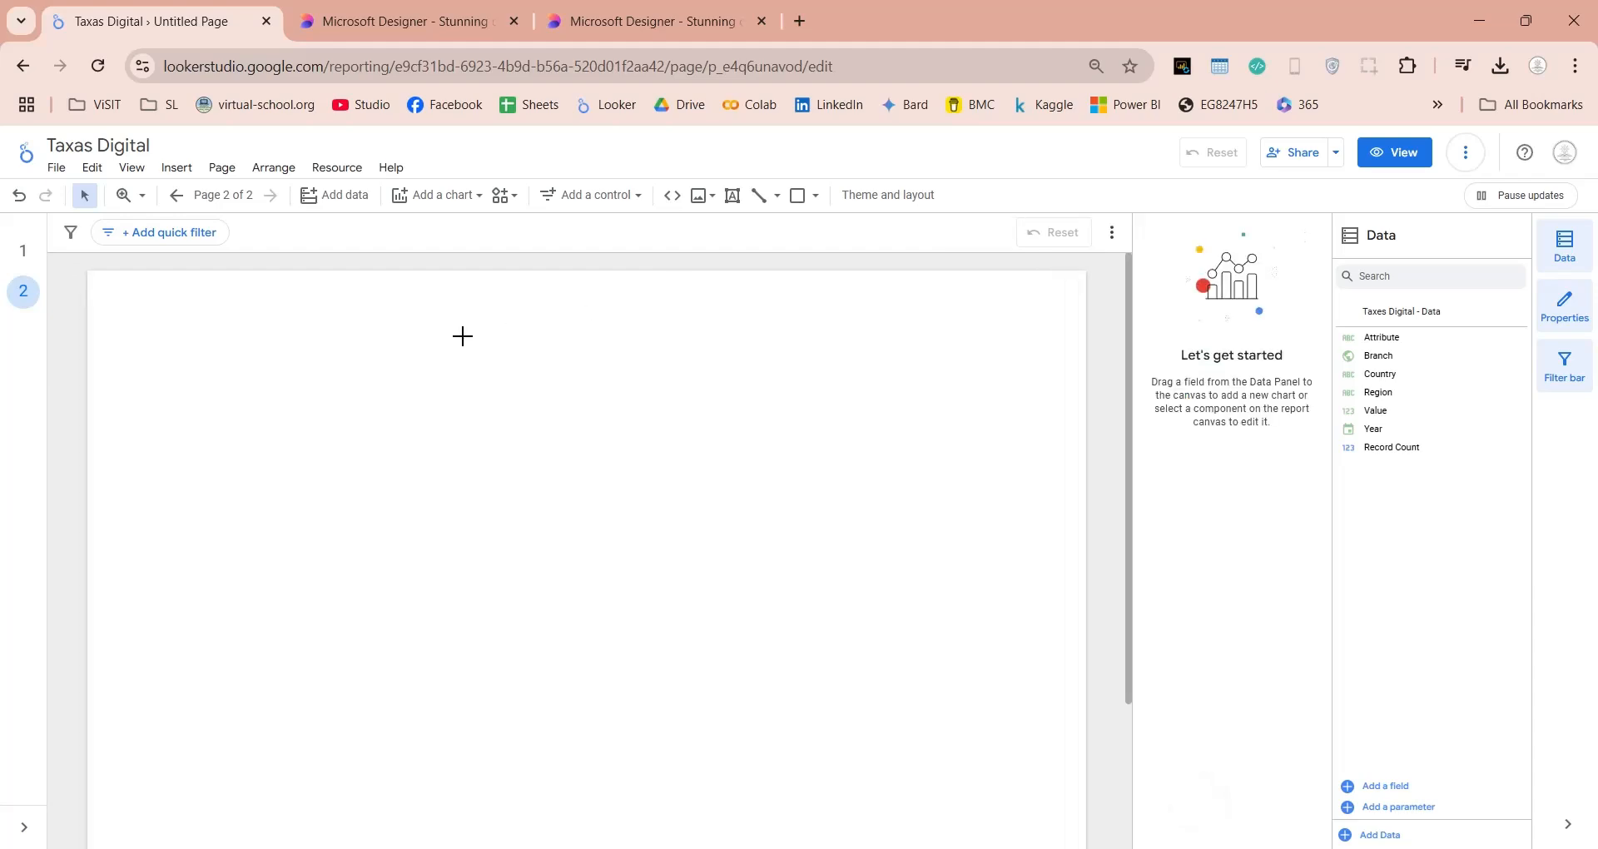
left_click(701, 200)
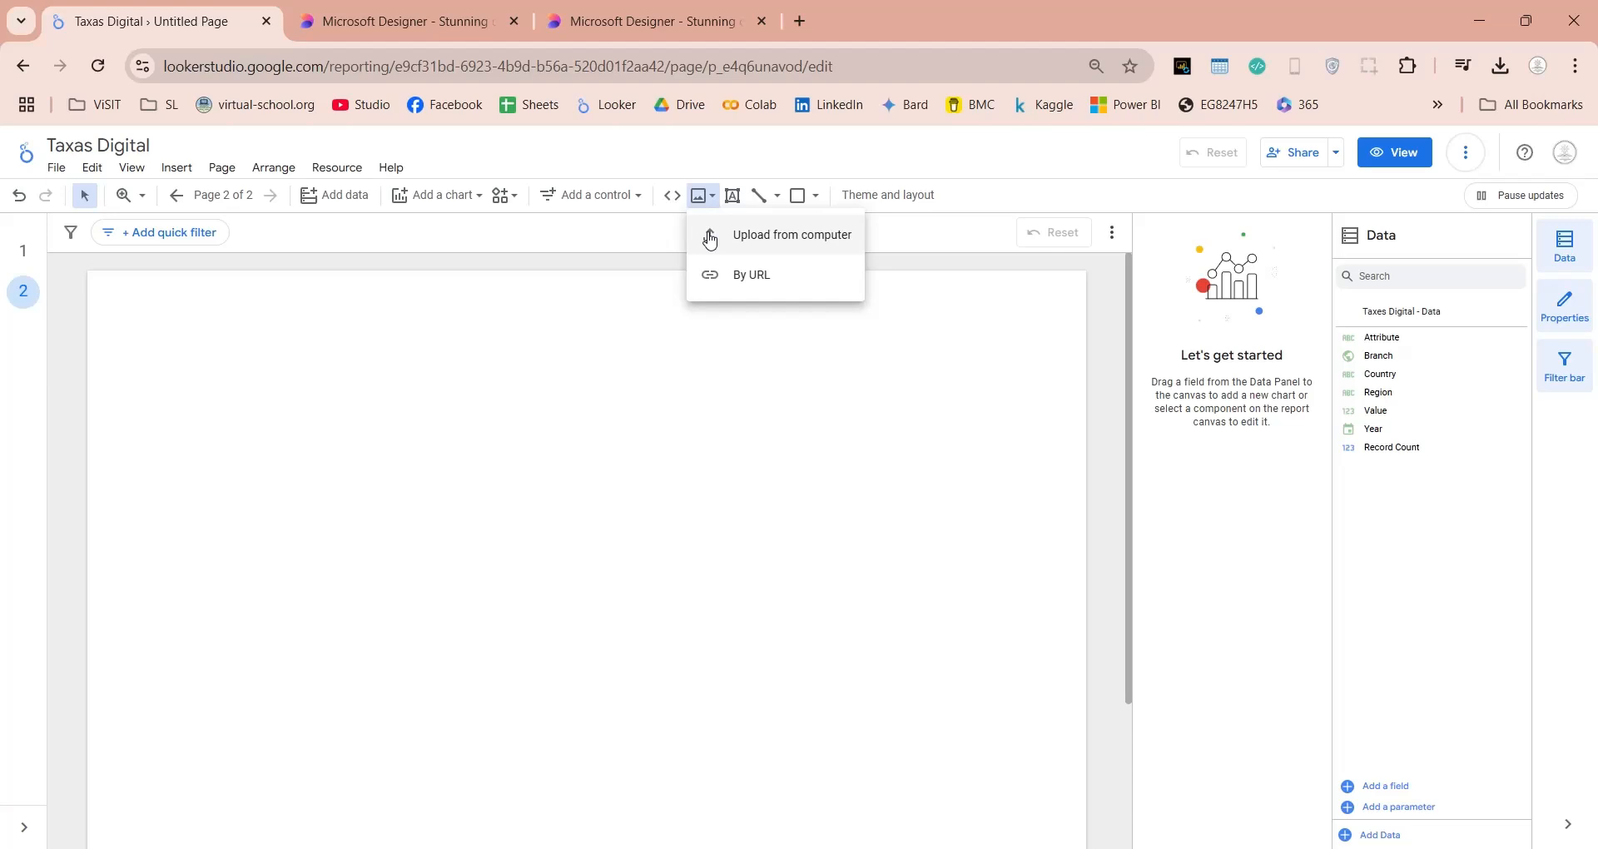
left_click(710, 241)
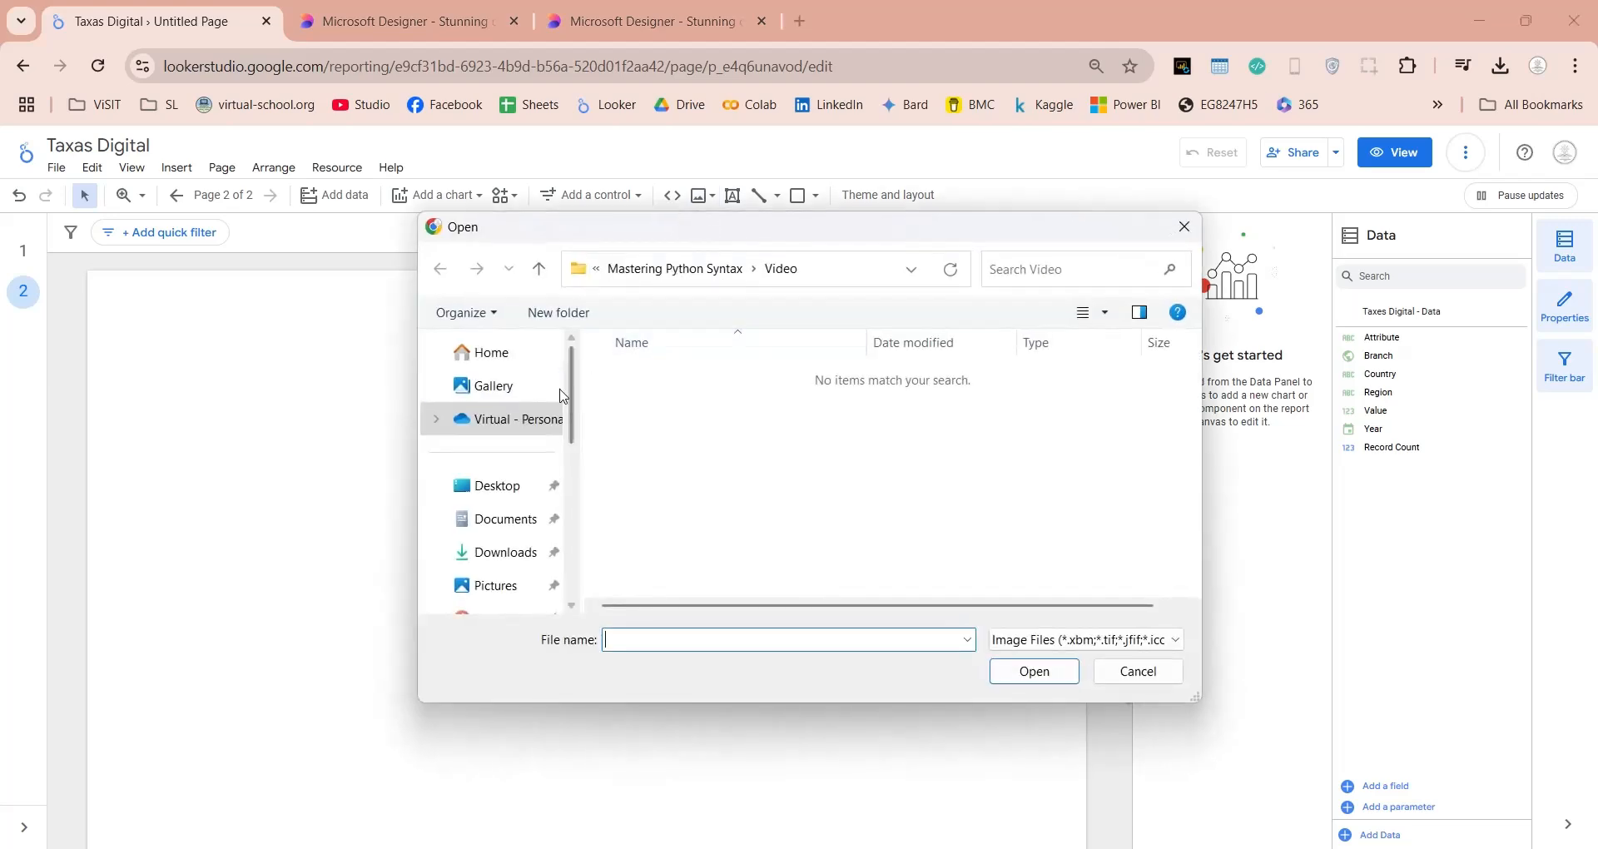
left_click(511, 556)
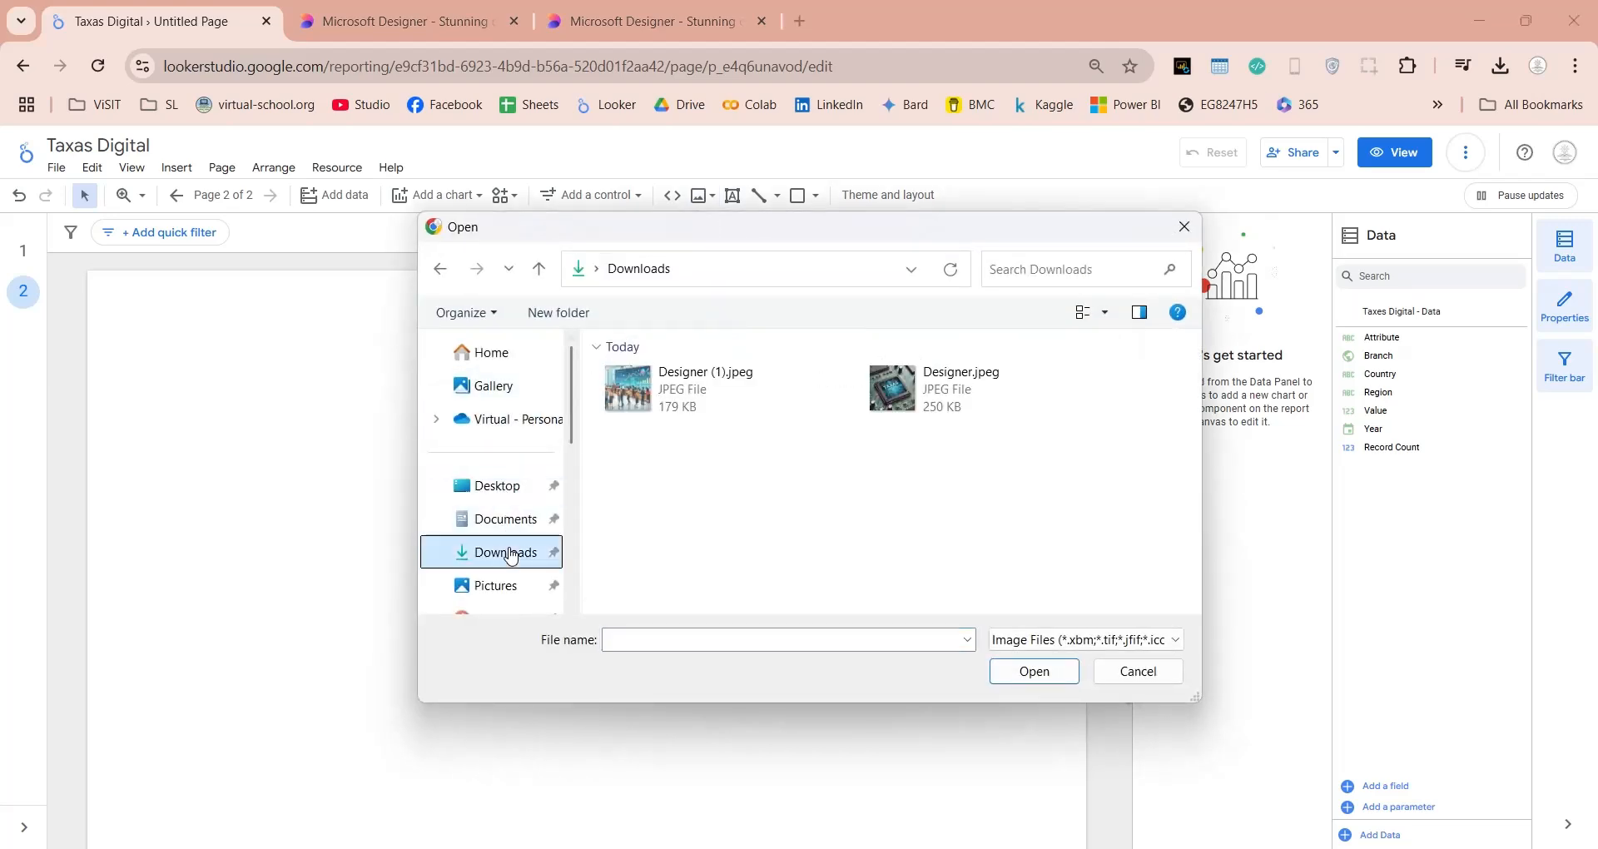
double_click(669, 407)
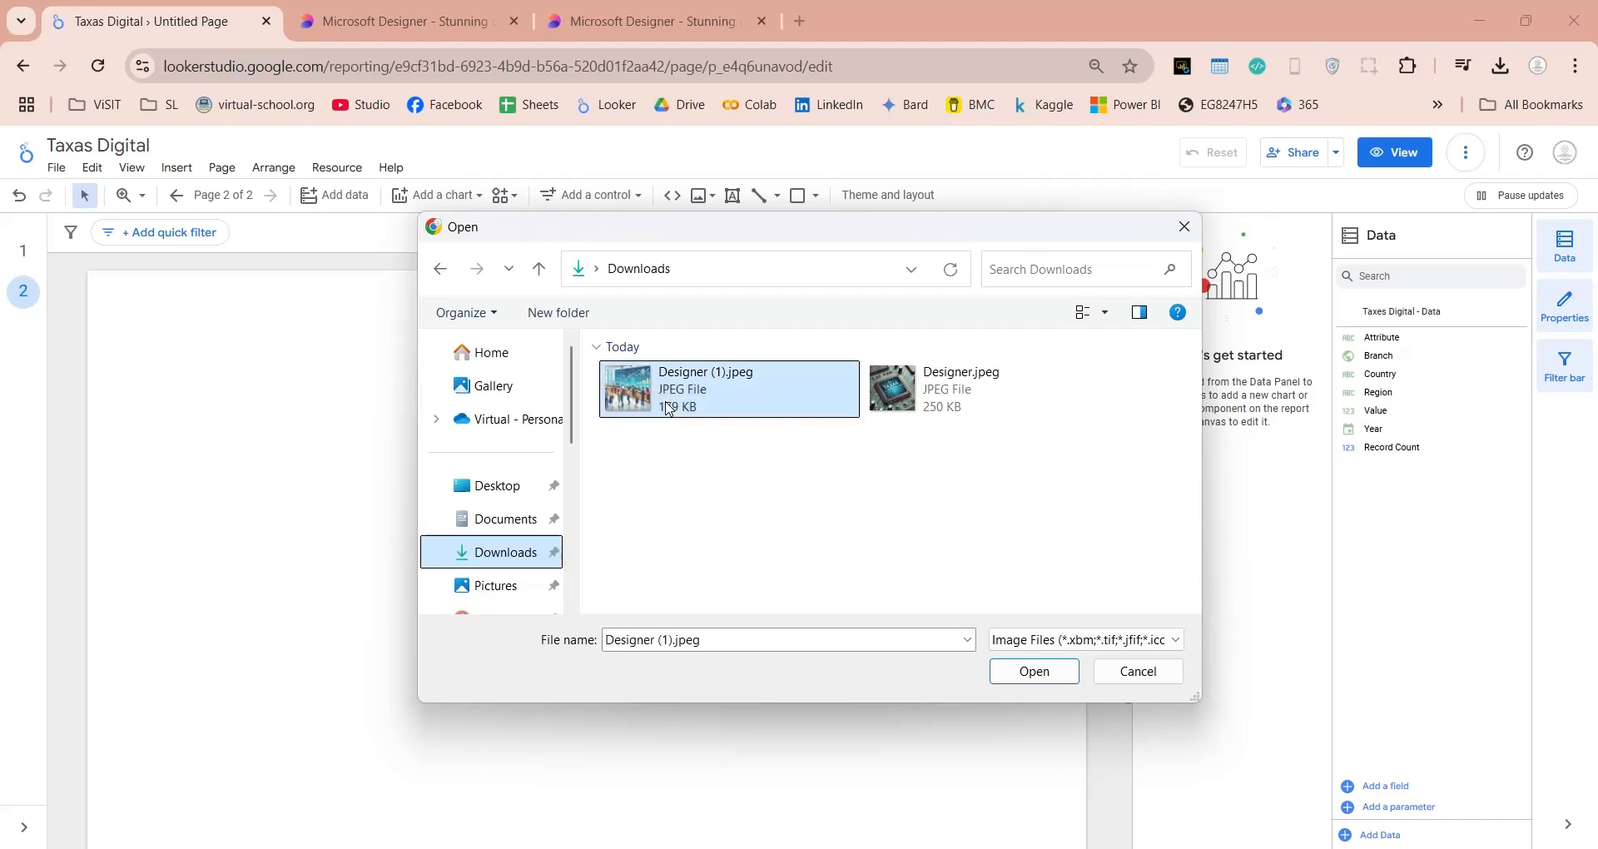
Move and stretch the inserted image so that it covers the entire second page
left_click_drag(596, 534, 1054, 339)
scroll(986, 494, "down", 3)
left_click_drag(877, 289, 191, 684)
scroll(627, 516, "up", 3)
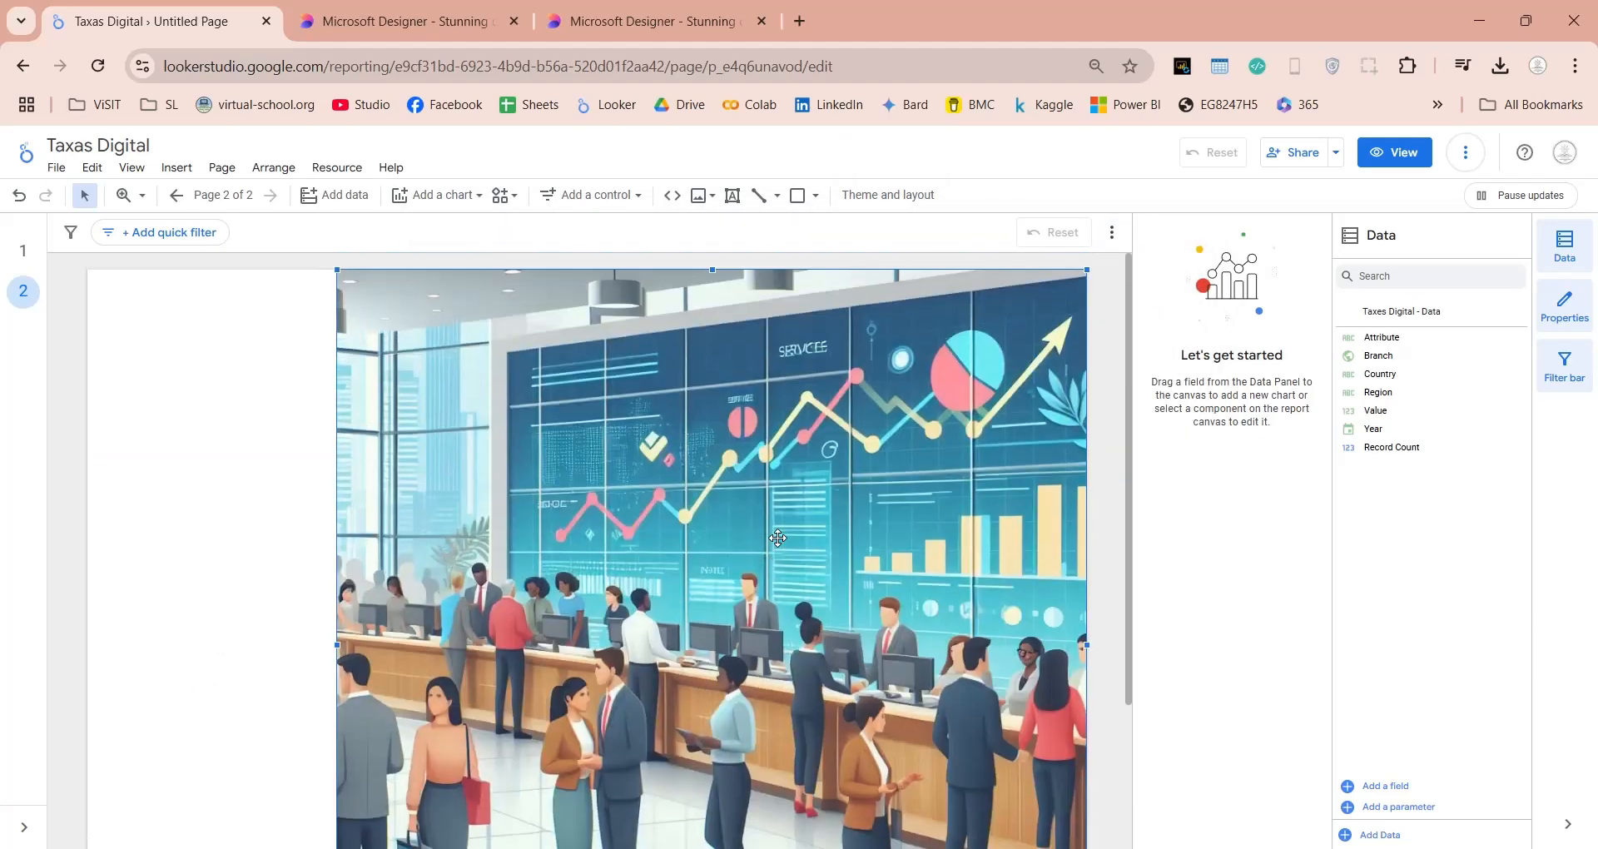
left_click(576, 494)
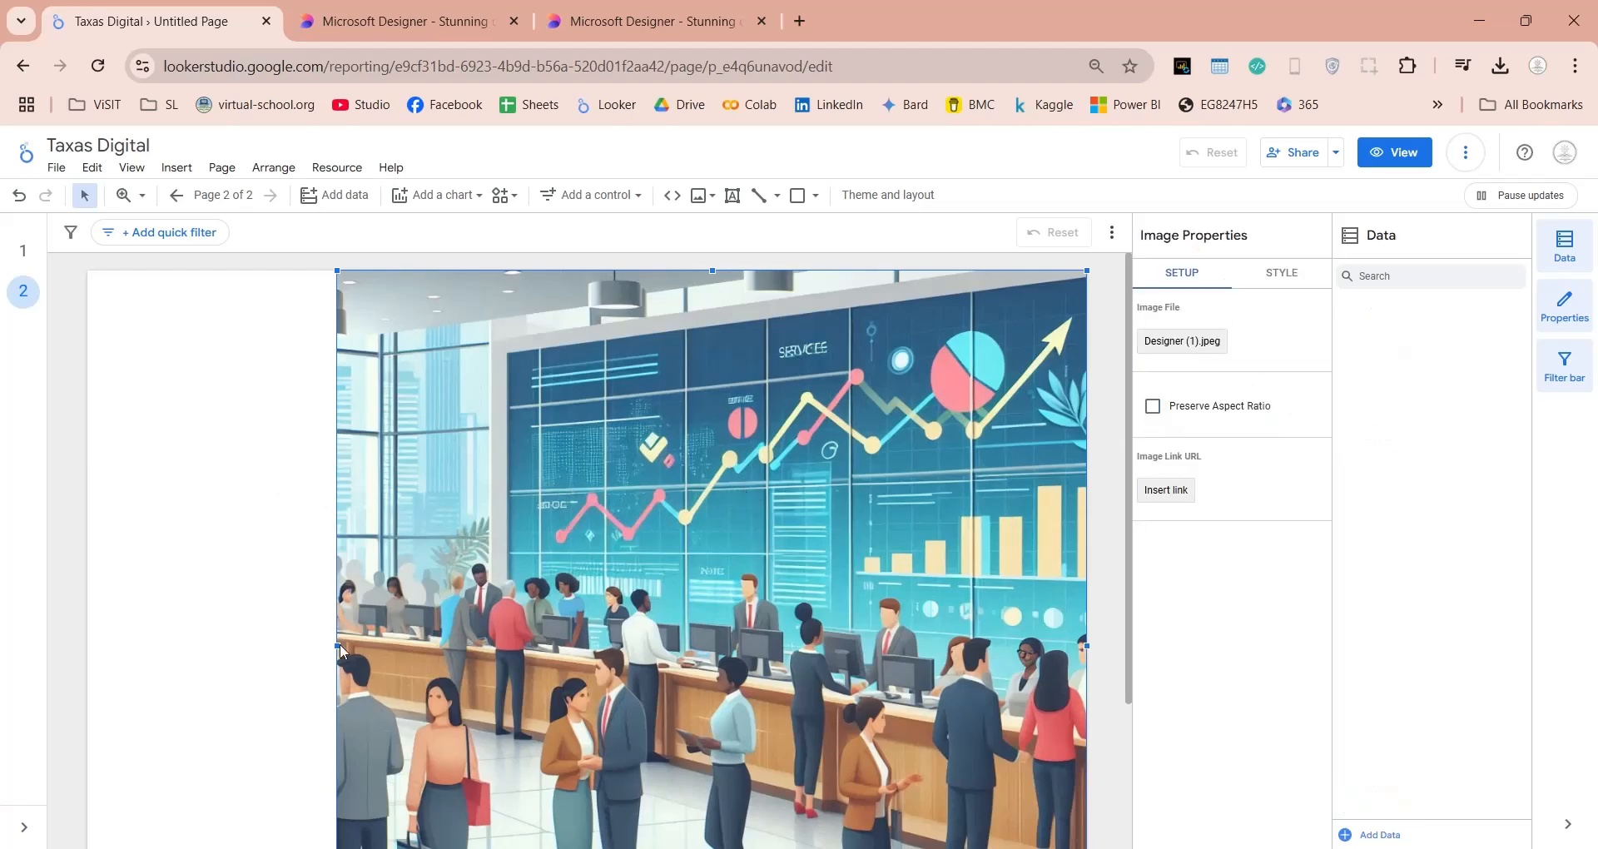
left_click_drag(338, 646, 87, 663)
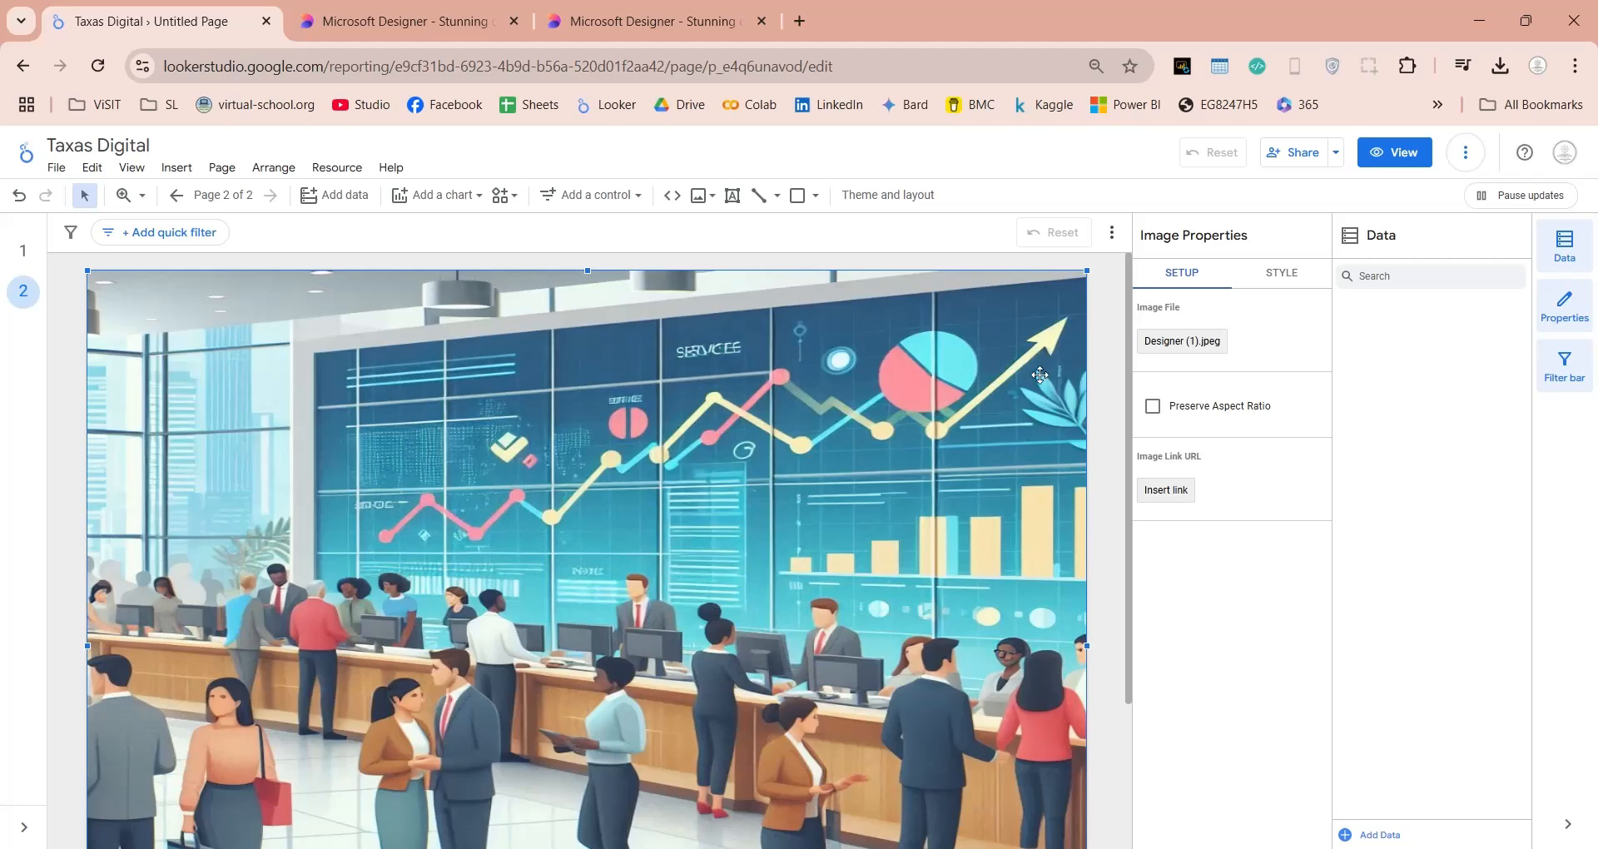
Draw a rectangle over the image that covers the whole page and set its opacity to 90%
left_click(797, 196)
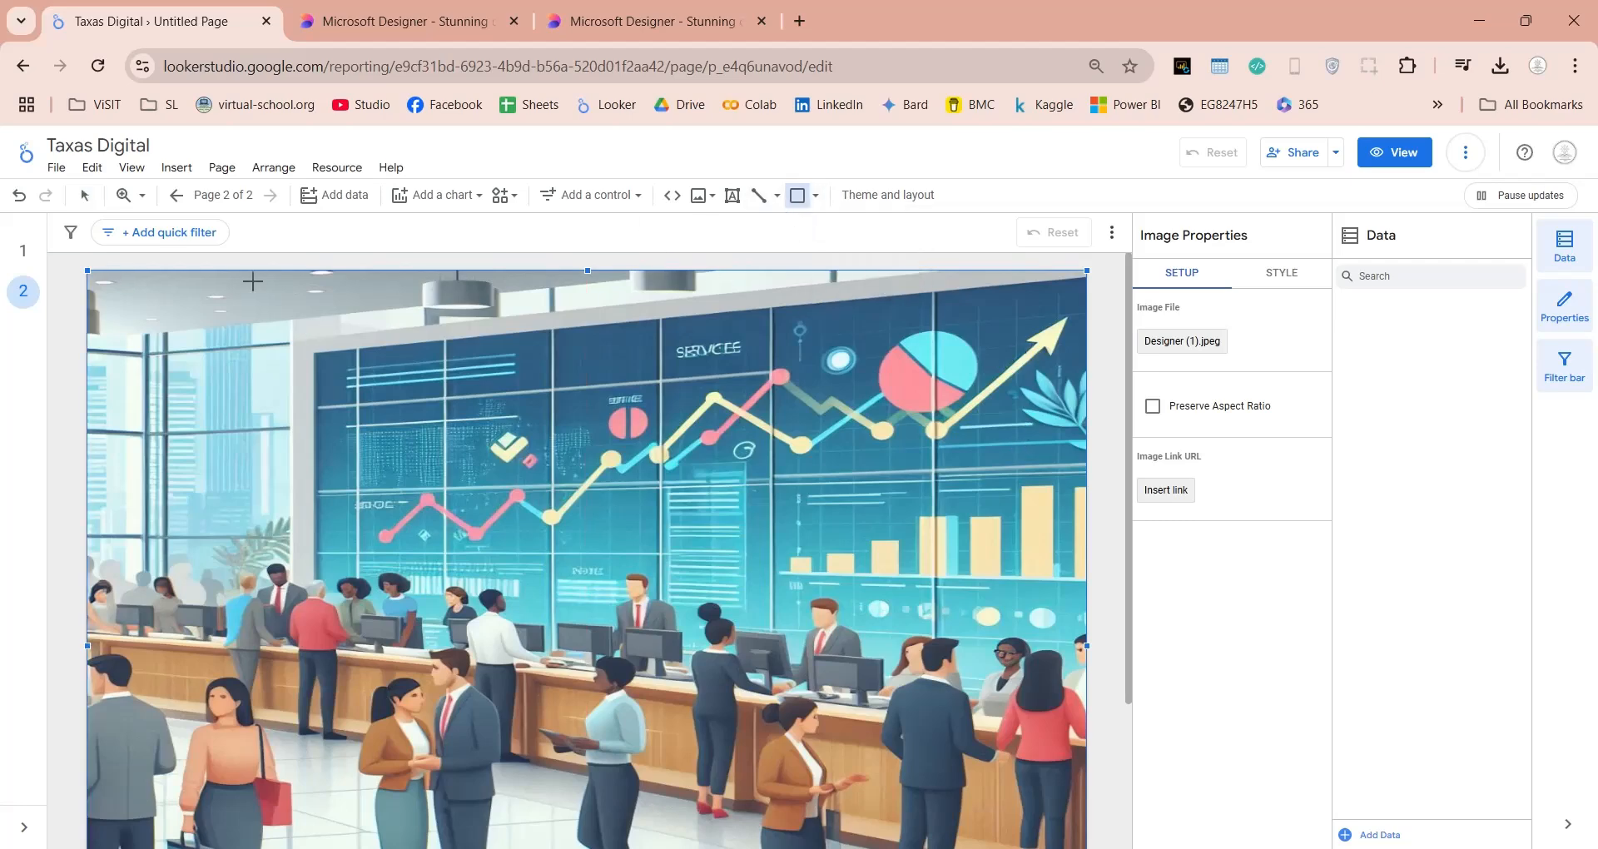
left_click(243, 399)
left_click_drag(249, 403, 234, 398)
left_click_drag(337, 522, 1086, 846)
scroll(673, 689, "down", 3)
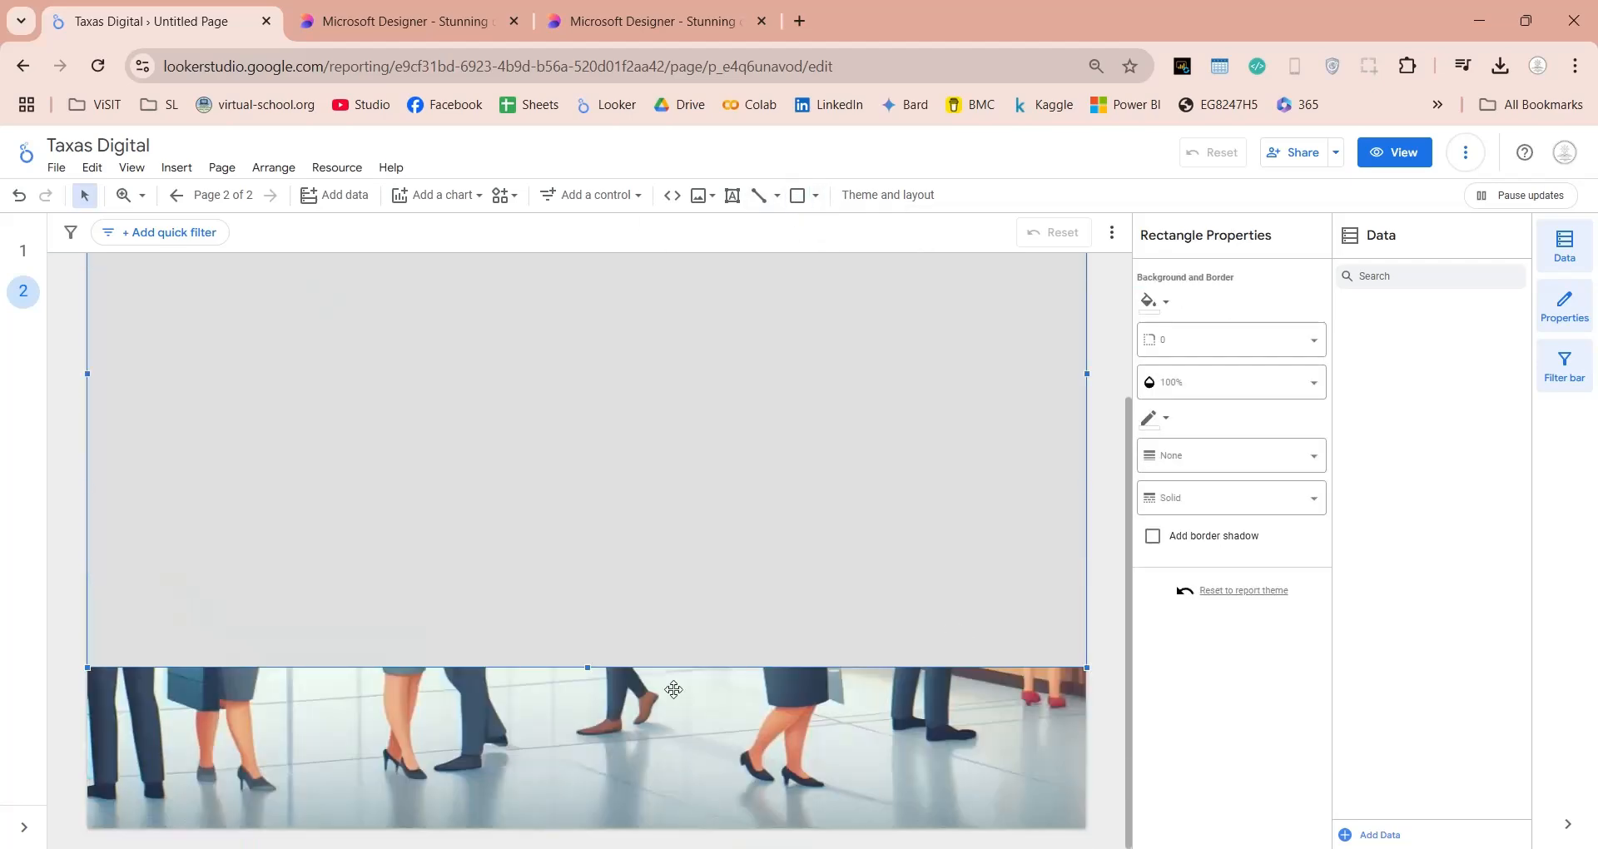
left_click_drag(587, 667, 573, 831)
scroll(767, 550, "up", 3)
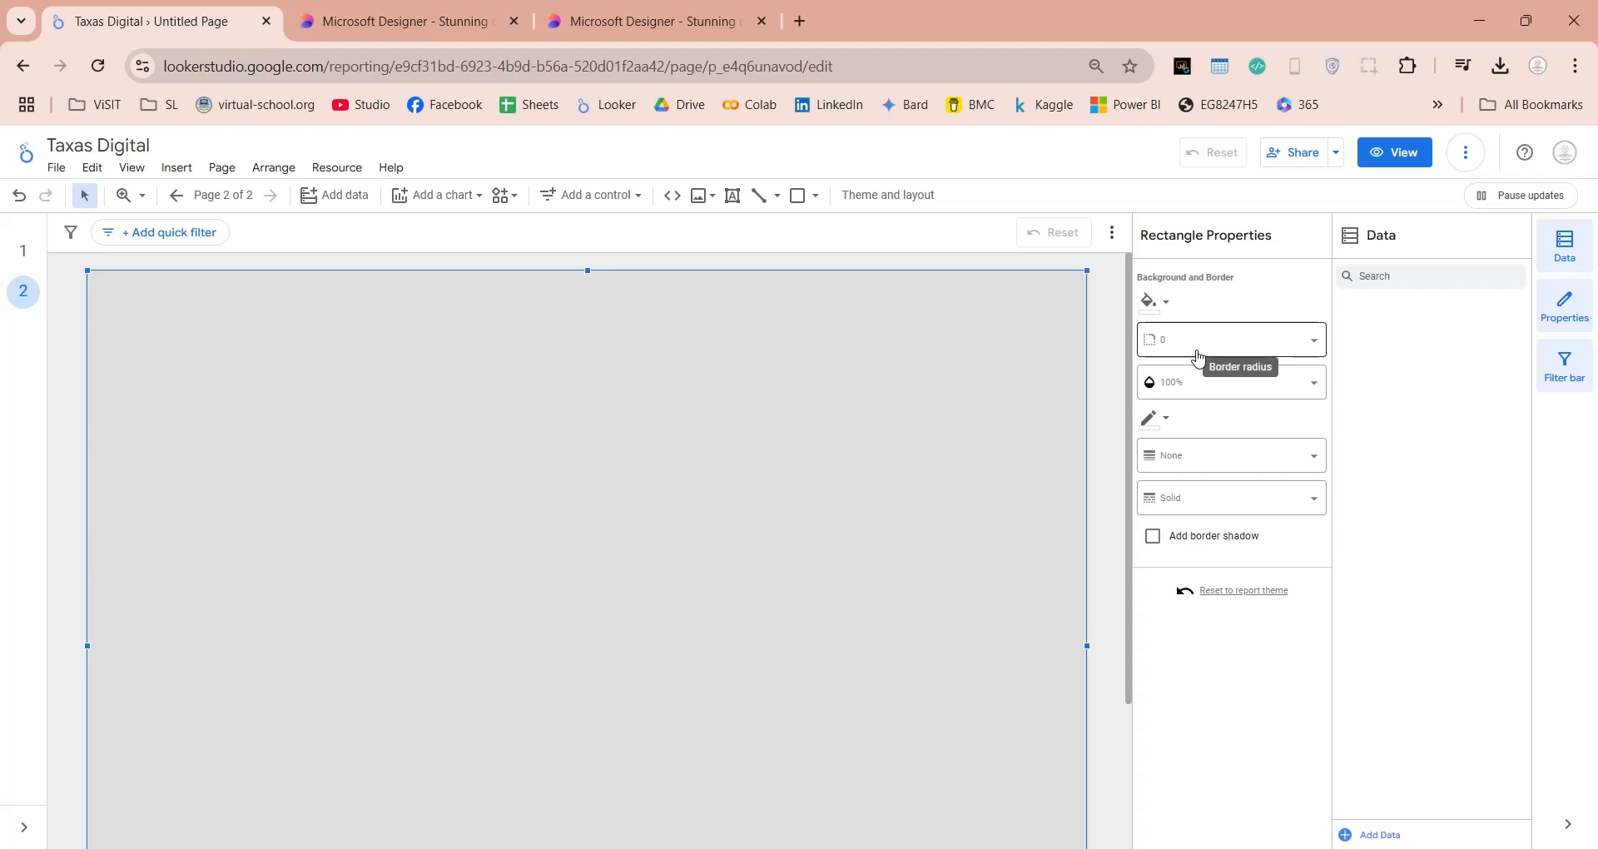
left_click(1190, 382)
left_click(1181, 526)
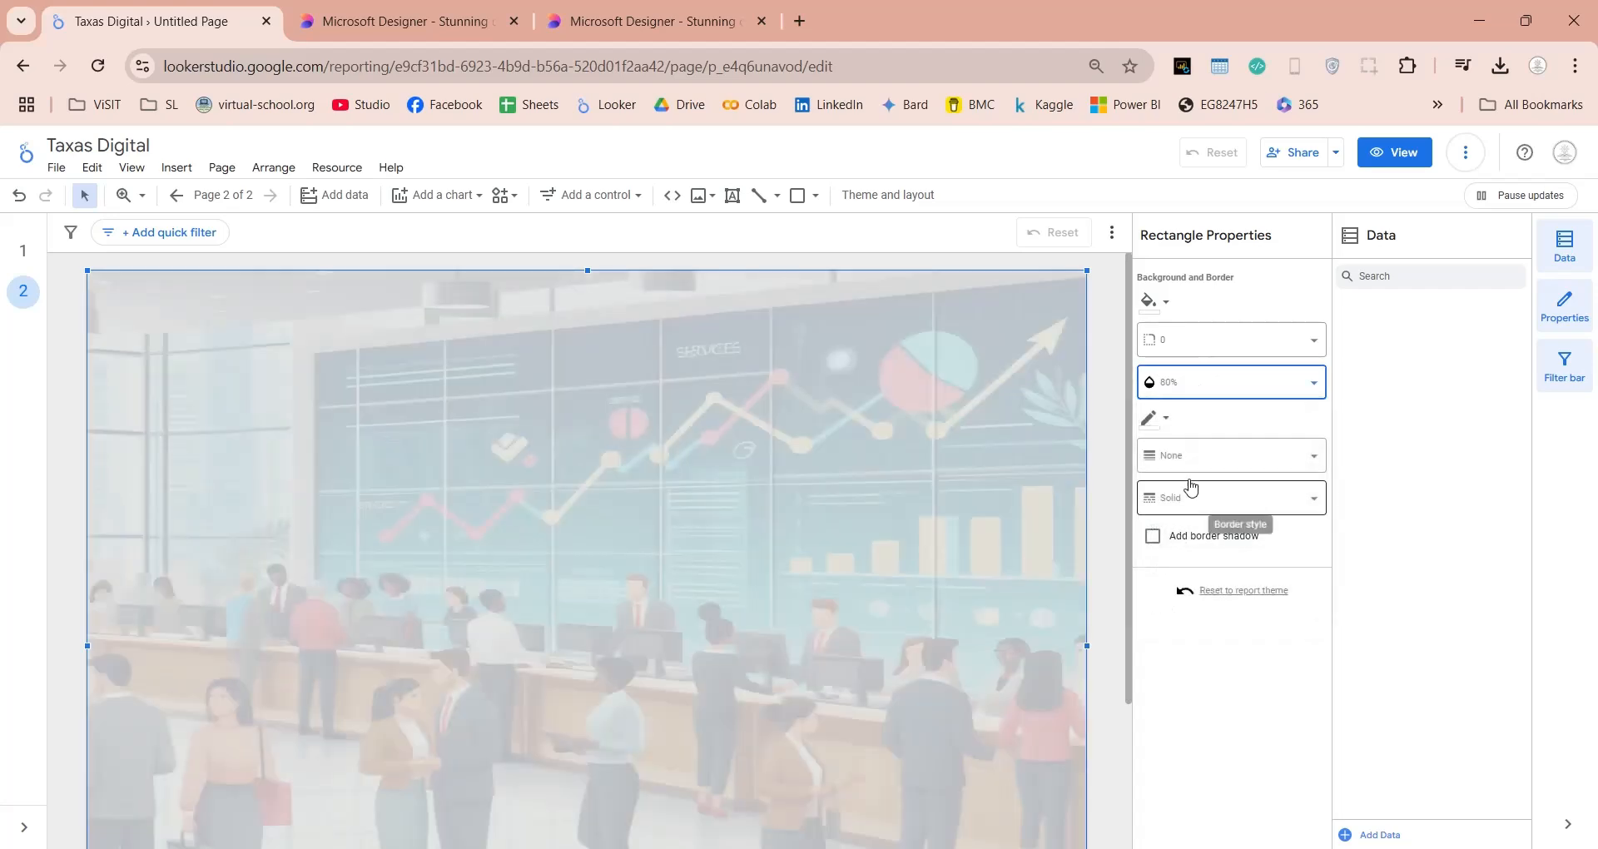
left_click(1199, 387)
scroll(1176, 582, "down", 3)
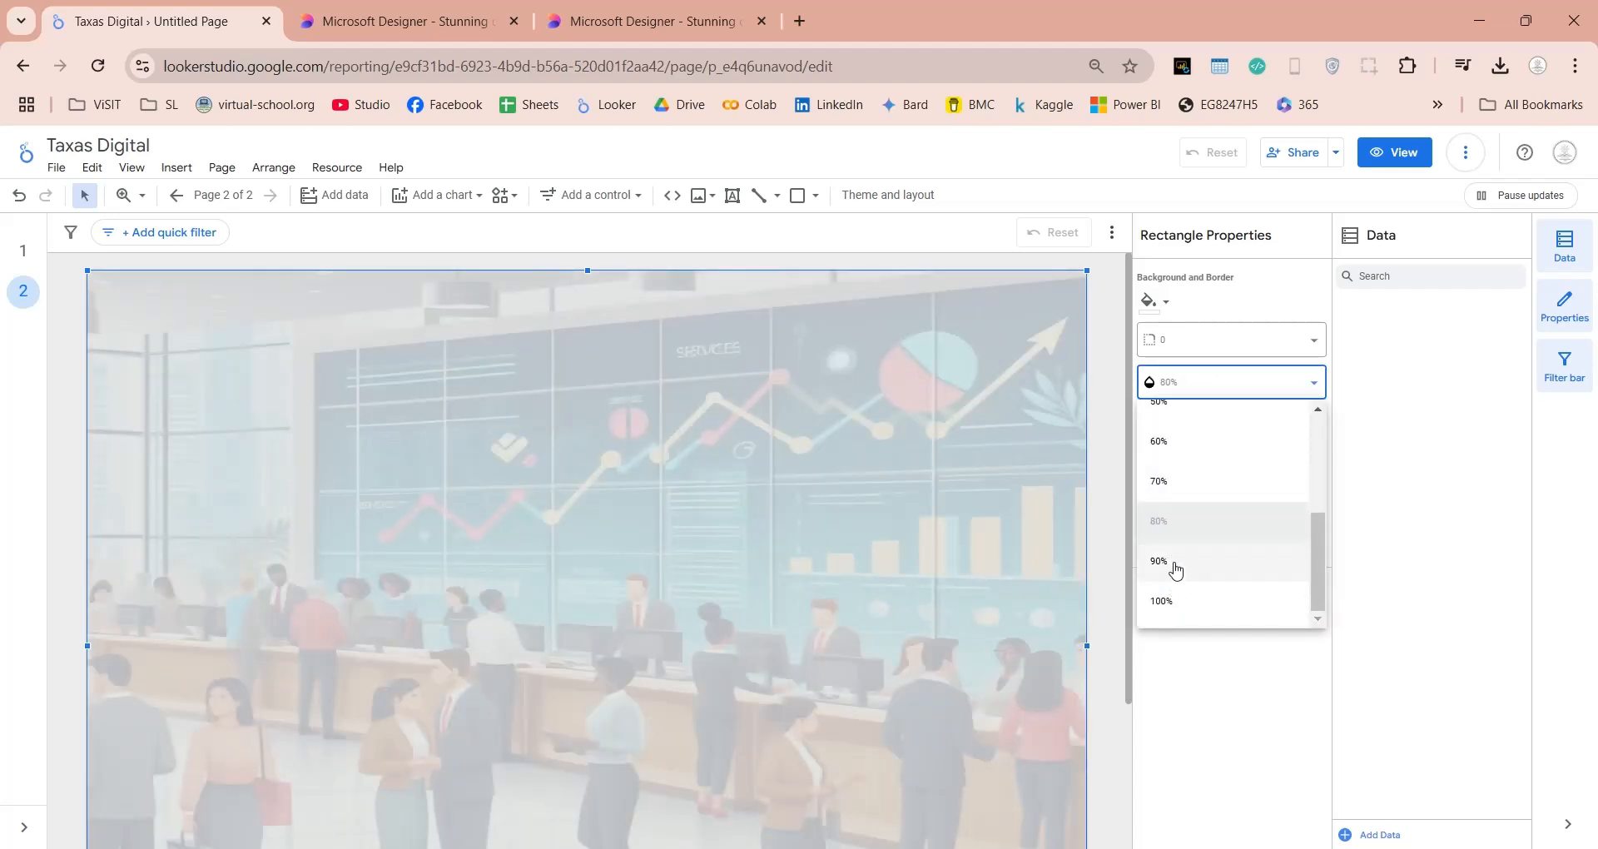
left_click(1176, 562)
Add a text box across the full width of the page's upper part reading Taxas Digital, with Performance Report on a second line
left_click(733, 196)
left_click(431, 311)
left_click_drag(487, 346, 144, 308)
left_click_drag(421, 313, 1091, 523)
left_click_drag(1093, 398, 1087, 398)
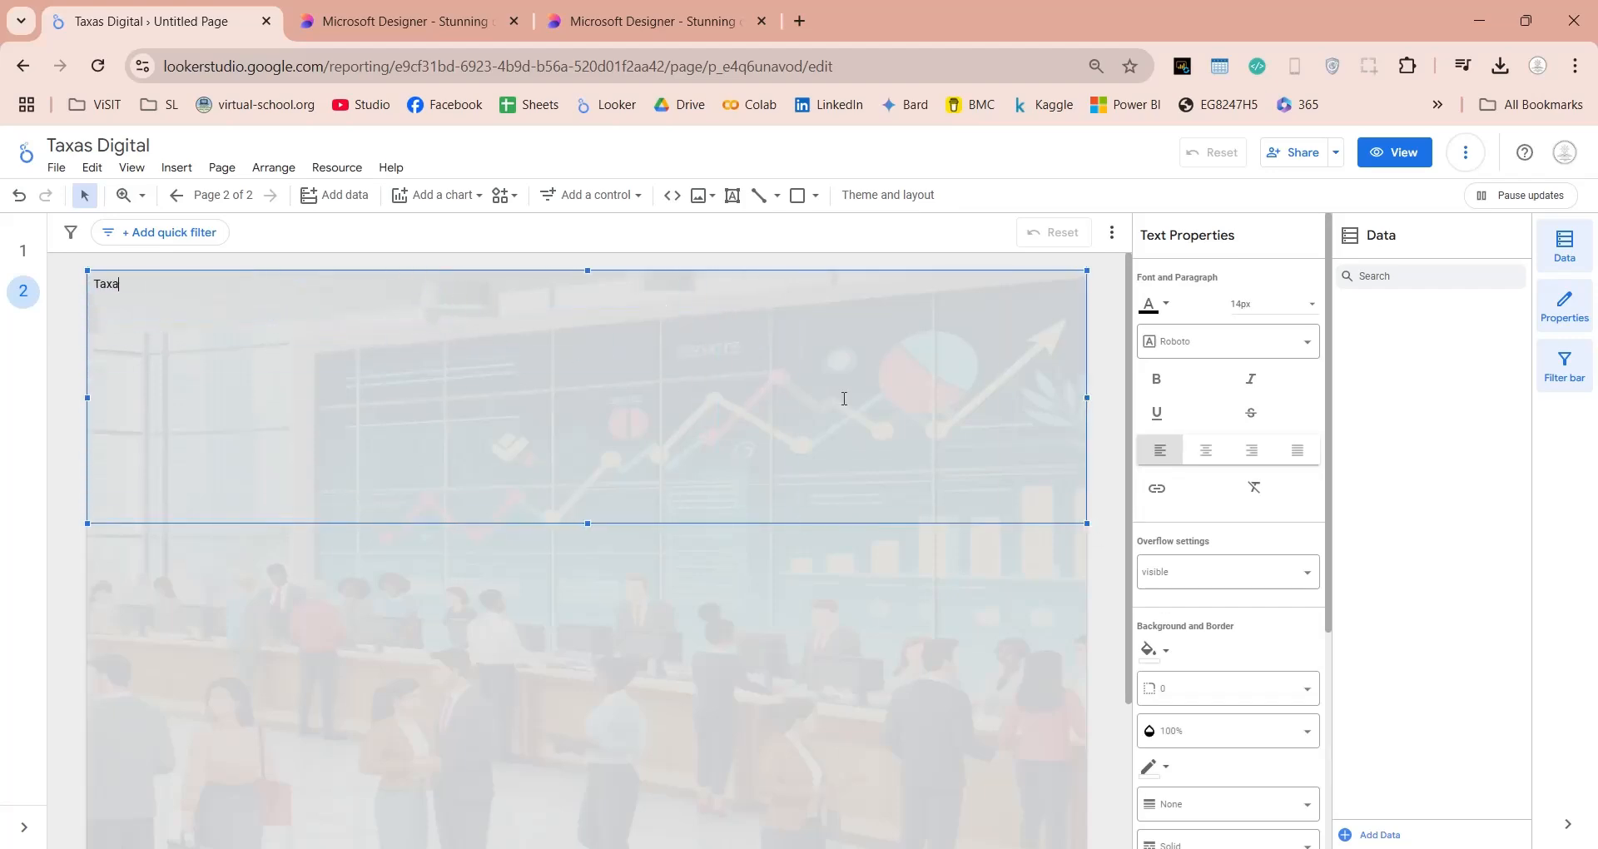
type("Taxas Digital")
key("Return")
type("Performance Report")
Enlarge both title lines, setting Performance Report to 84px, and make Taxas Digital italic
key("ctrl+a")
left_click(1271, 303)
left_click(1265, 397)
triple_click(317, 367)
left_click(1273, 304)
left_click(1273, 384)
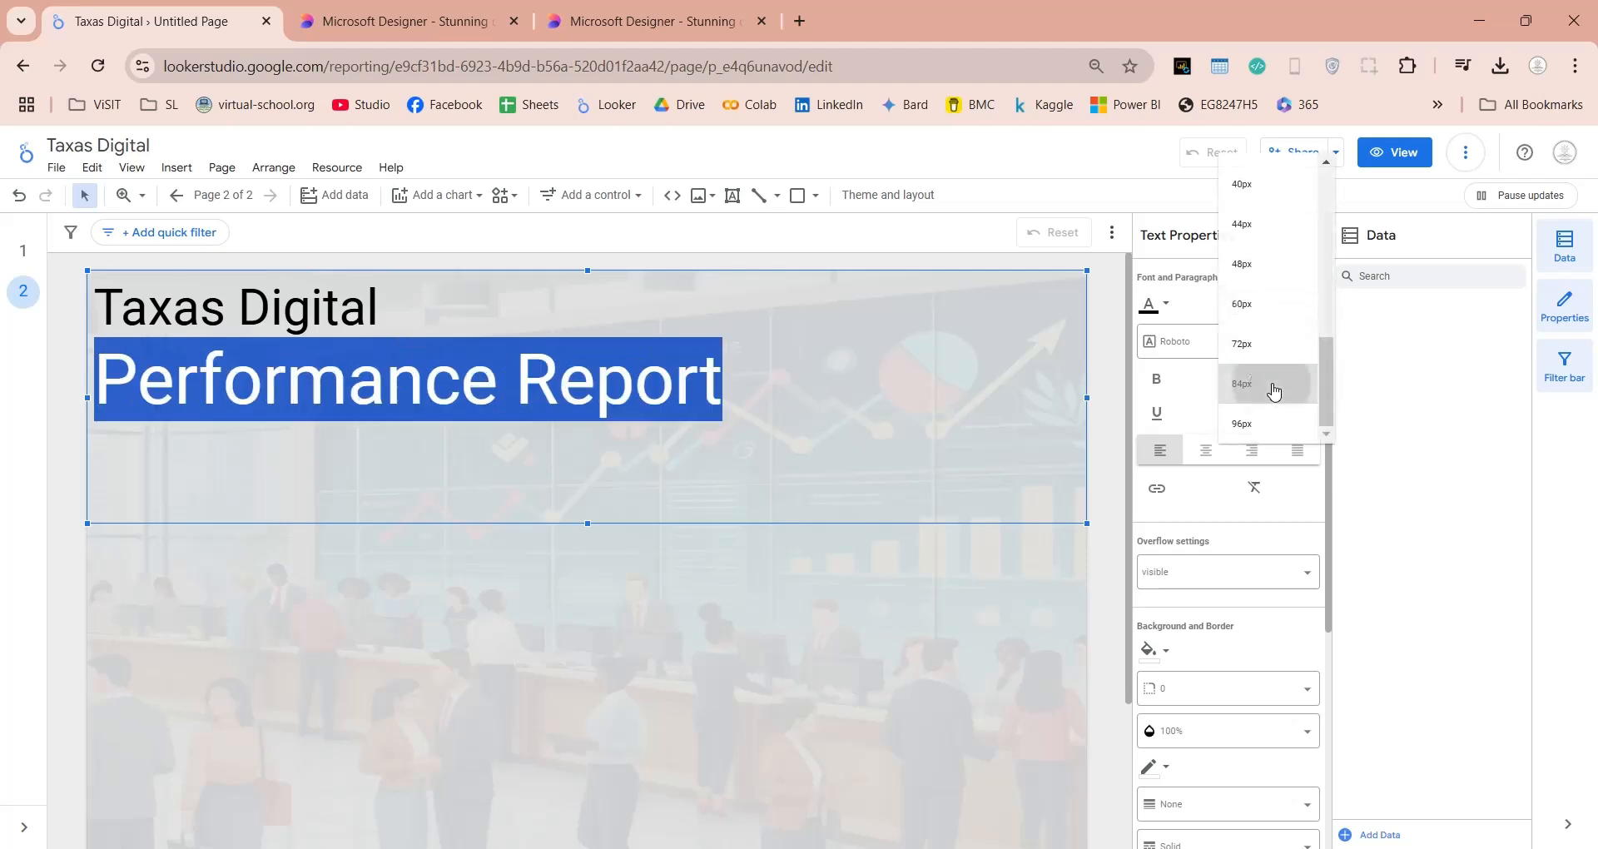
triple_click(291, 308)
left_click(1250, 380)
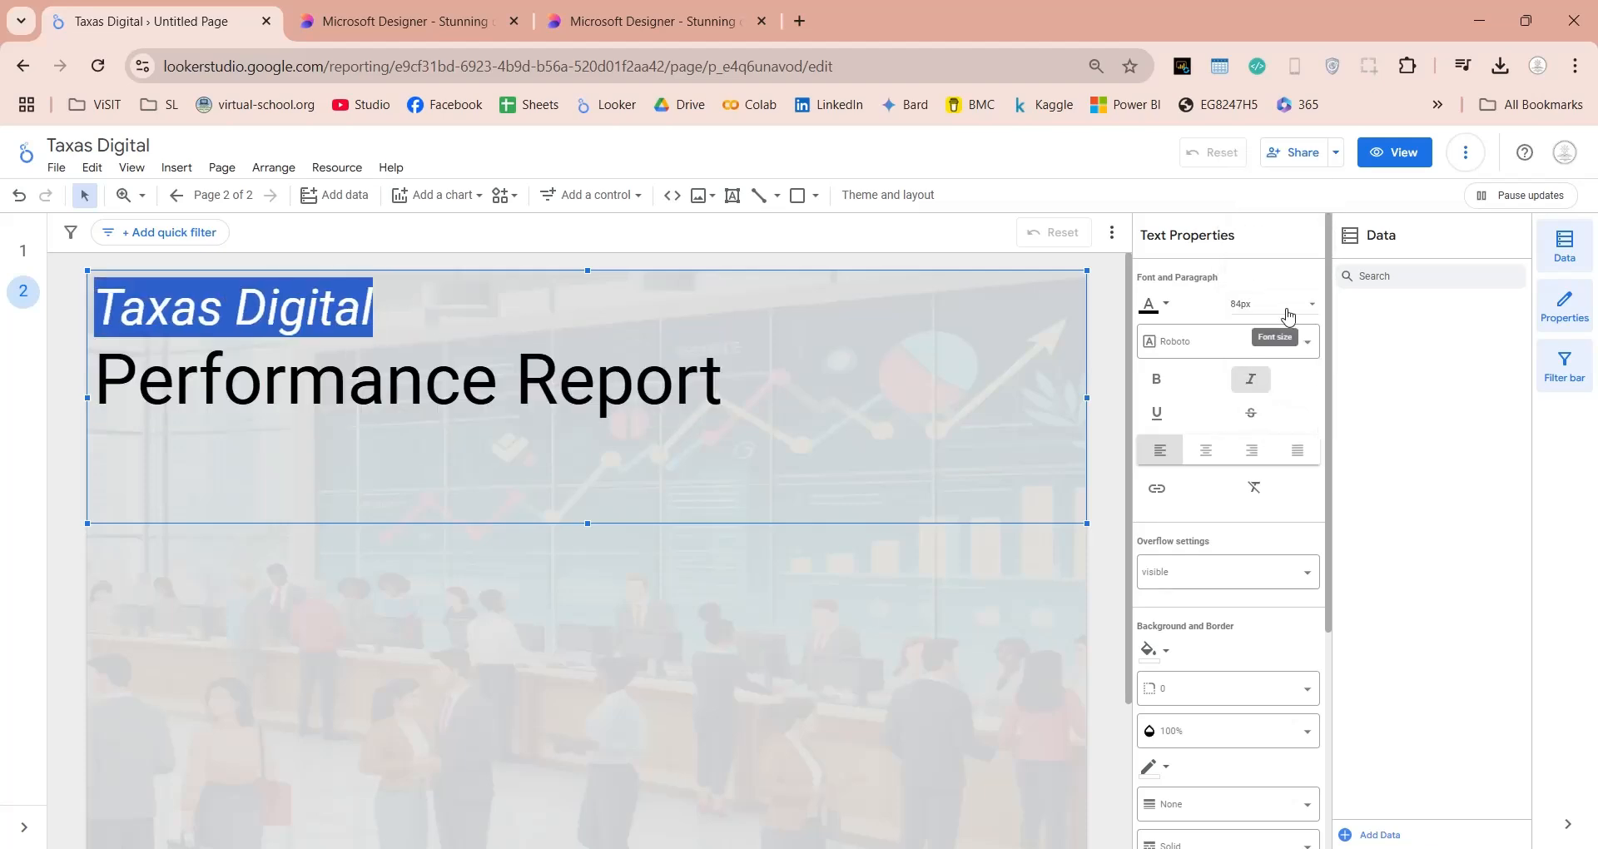
Fill the overlay rectangle with black and set its opacity to 80%
left_click(586, 531)
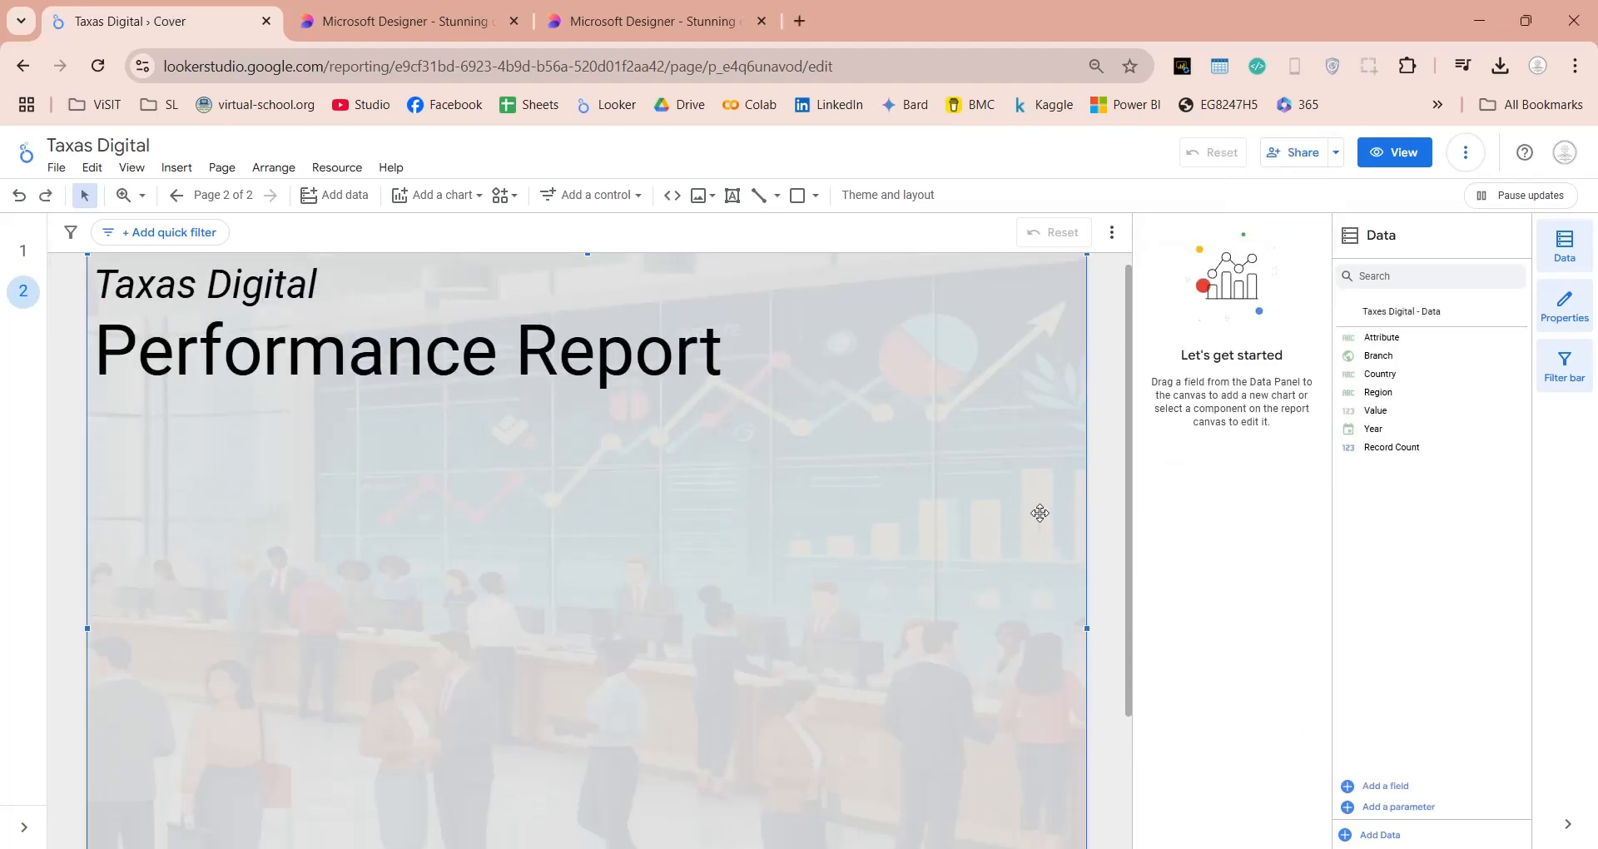
left_click(1150, 307)
left_click(1162, 355)
left_click(1228, 382)
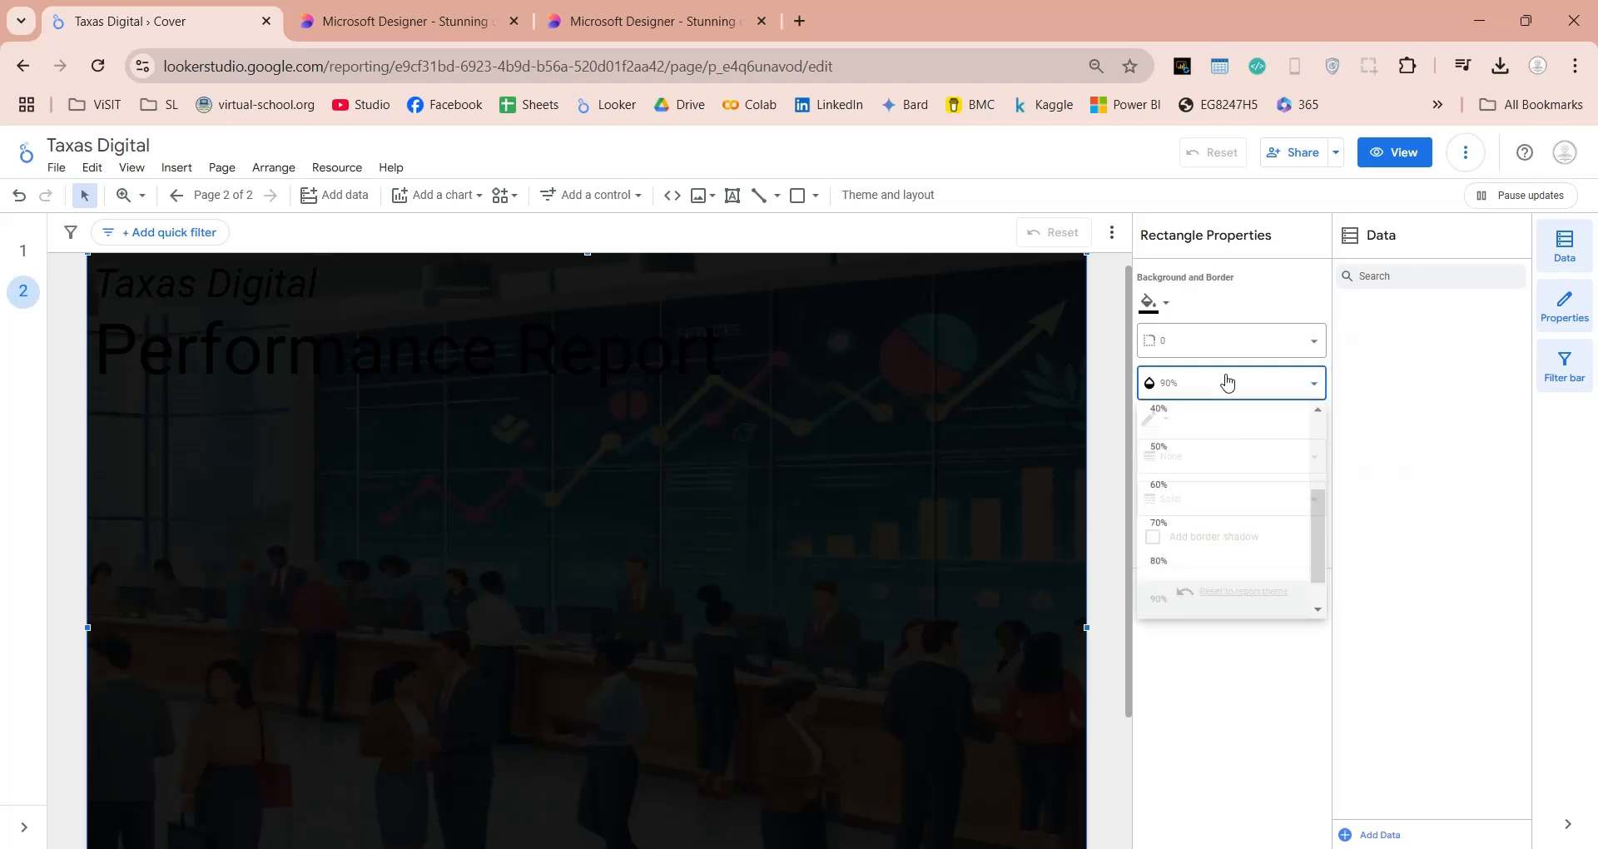
left_click(1211, 561)
Change the title text colour to white and check the whole cover page
left_click(649, 366)
left_click(1164, 304)
left_click(1200, 477)
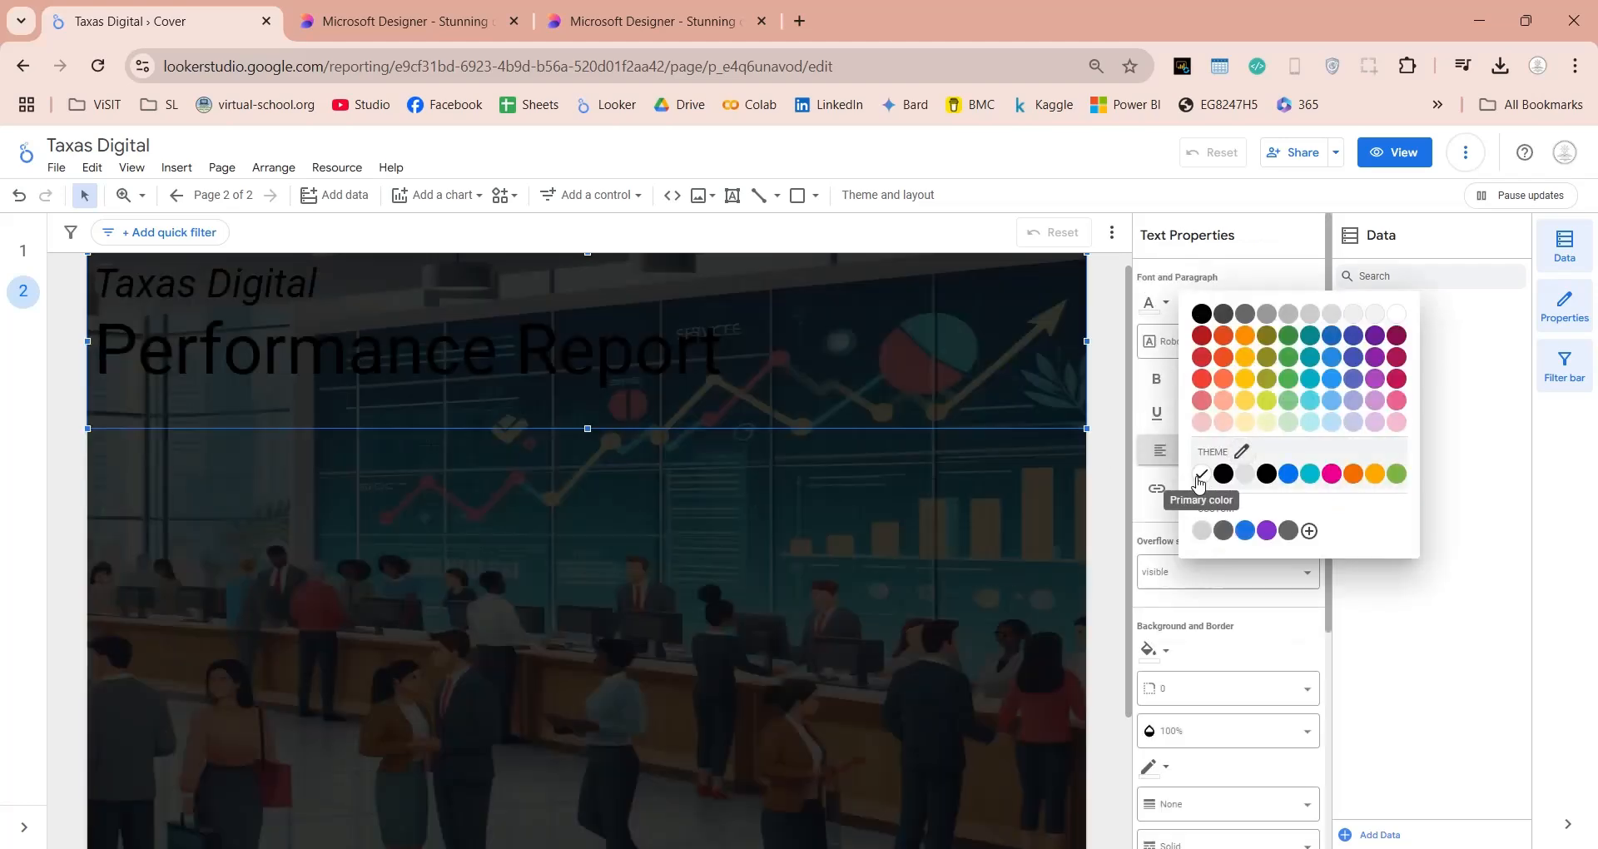
left_click(1103, 503)
scroll(1017, 504, "down", 3)
scroll(1017, 504, "up", 3)
Rename the first report page as Cover and the second page as Profitability
left_click(223, 195)
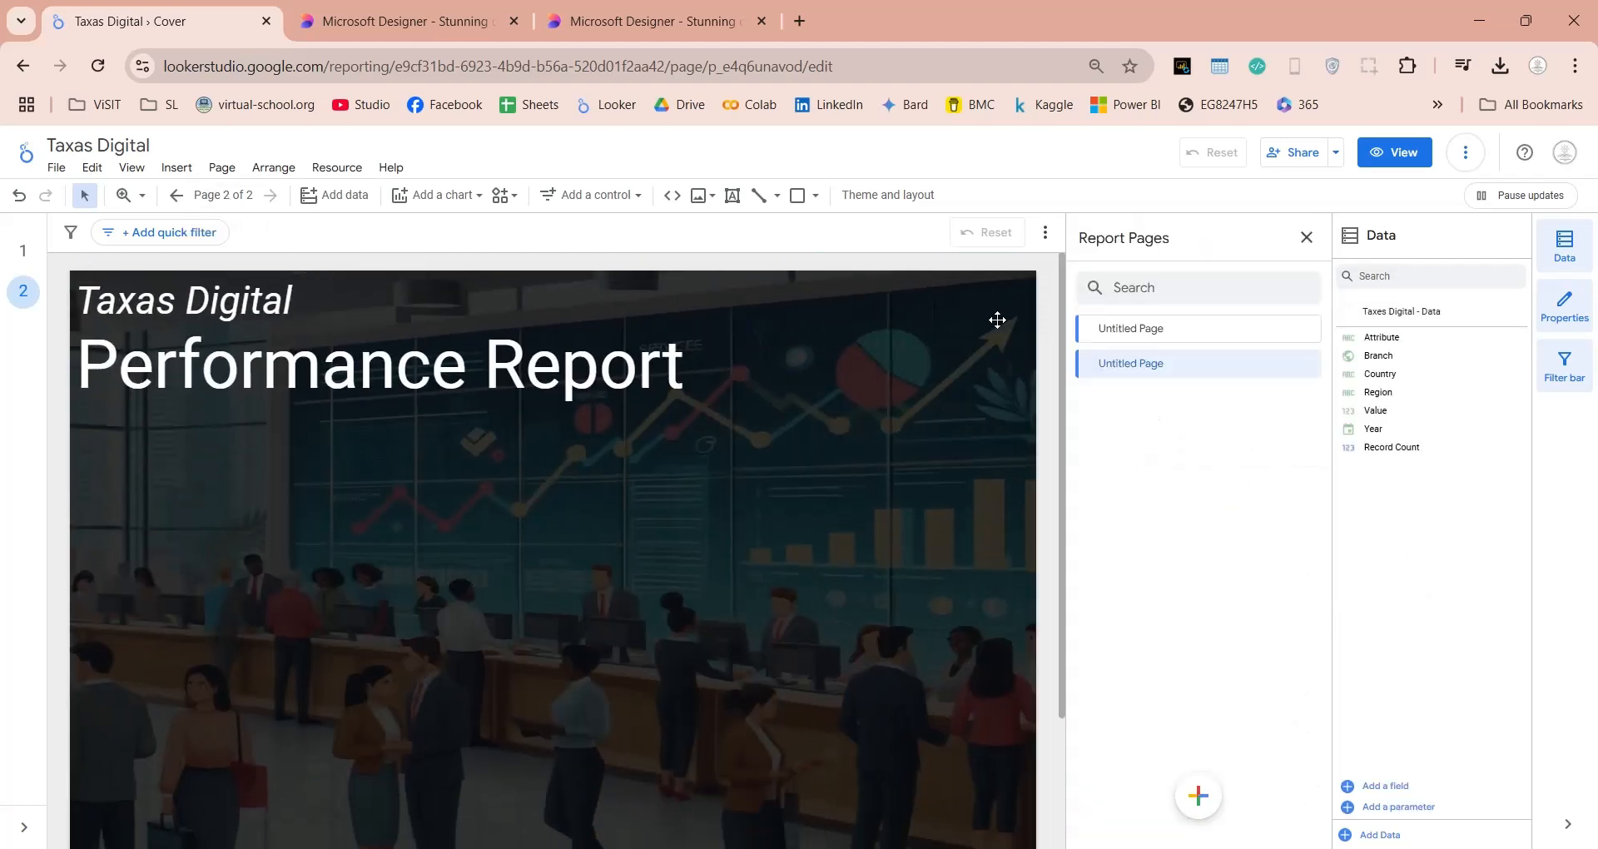
double_click(1122, 328)
type("Cov")
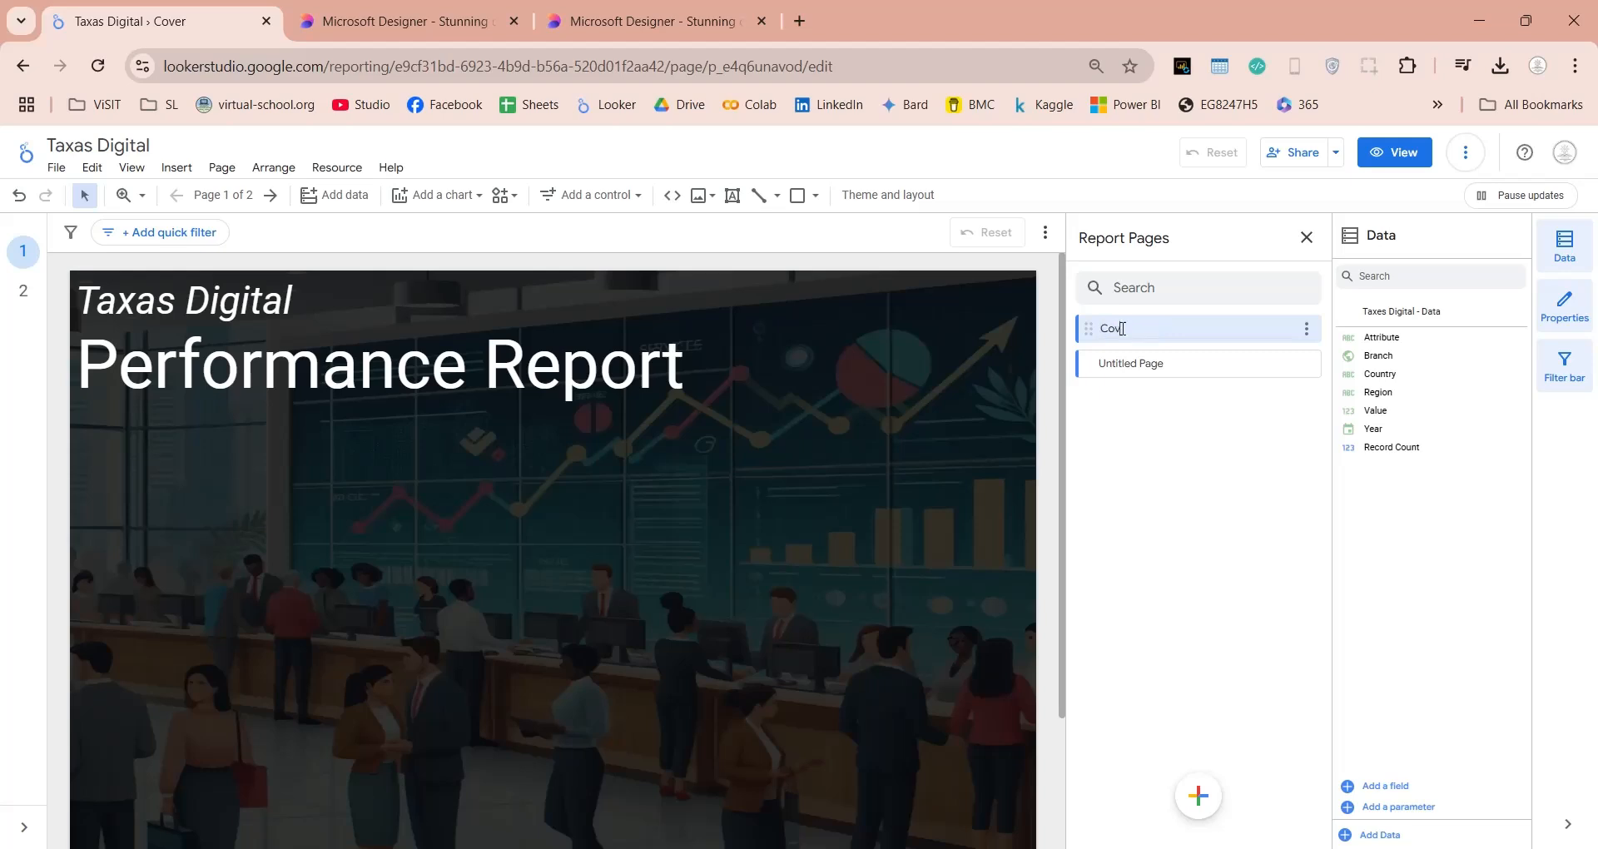
type("er")
double_click(1121, 363)
type("Profitab")
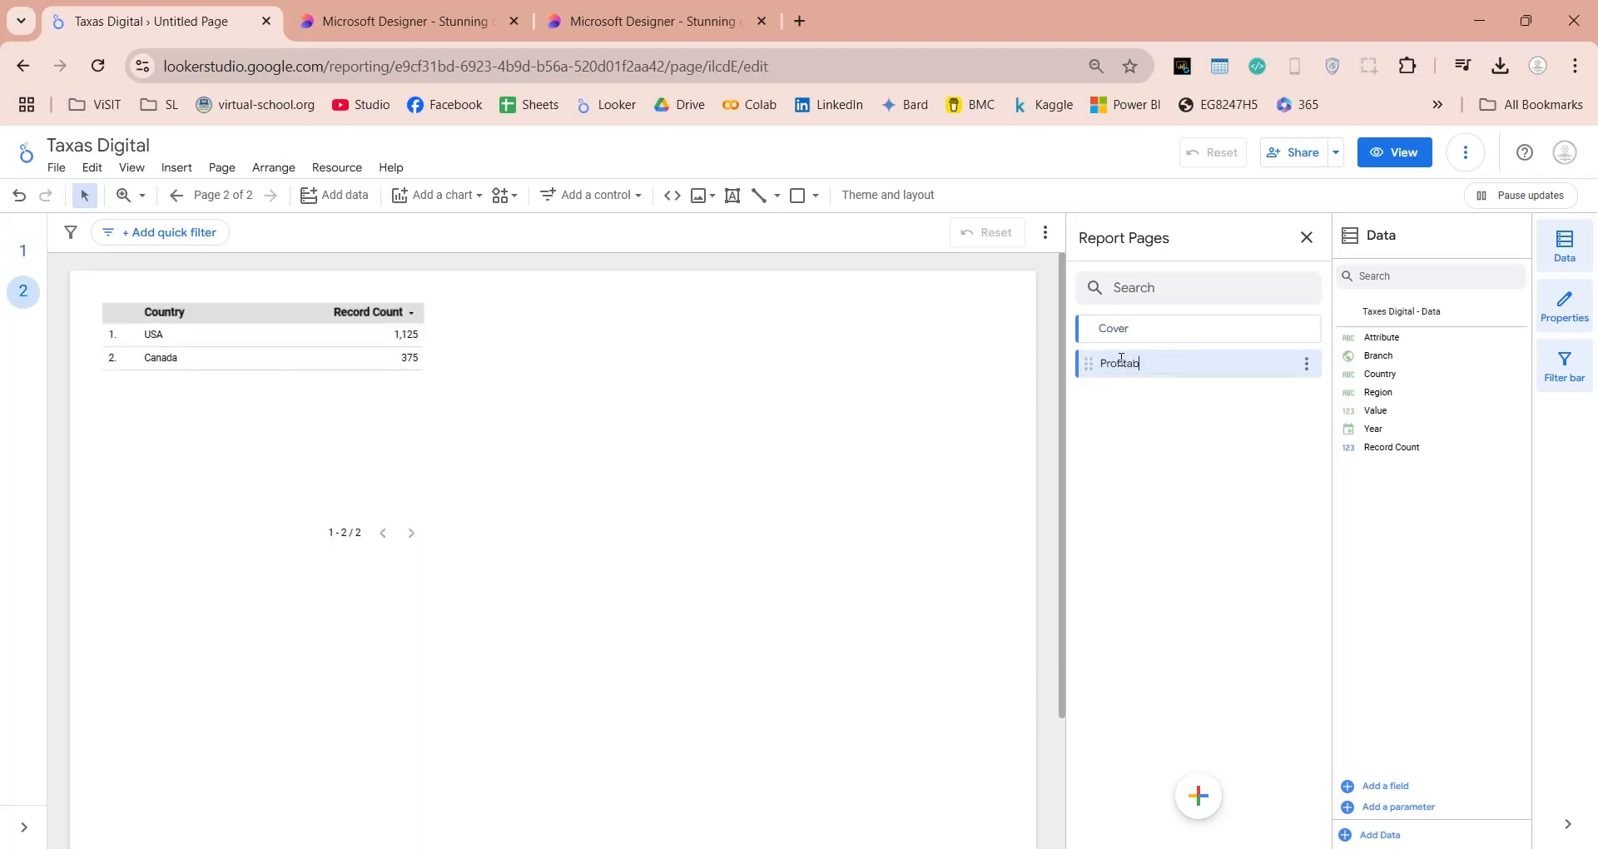
type("ility")
left_click(745, 356)
Upload the Taxas Digital chip image to the Profitability page and place it in the page's upper-left corner
left_click(699, 195)
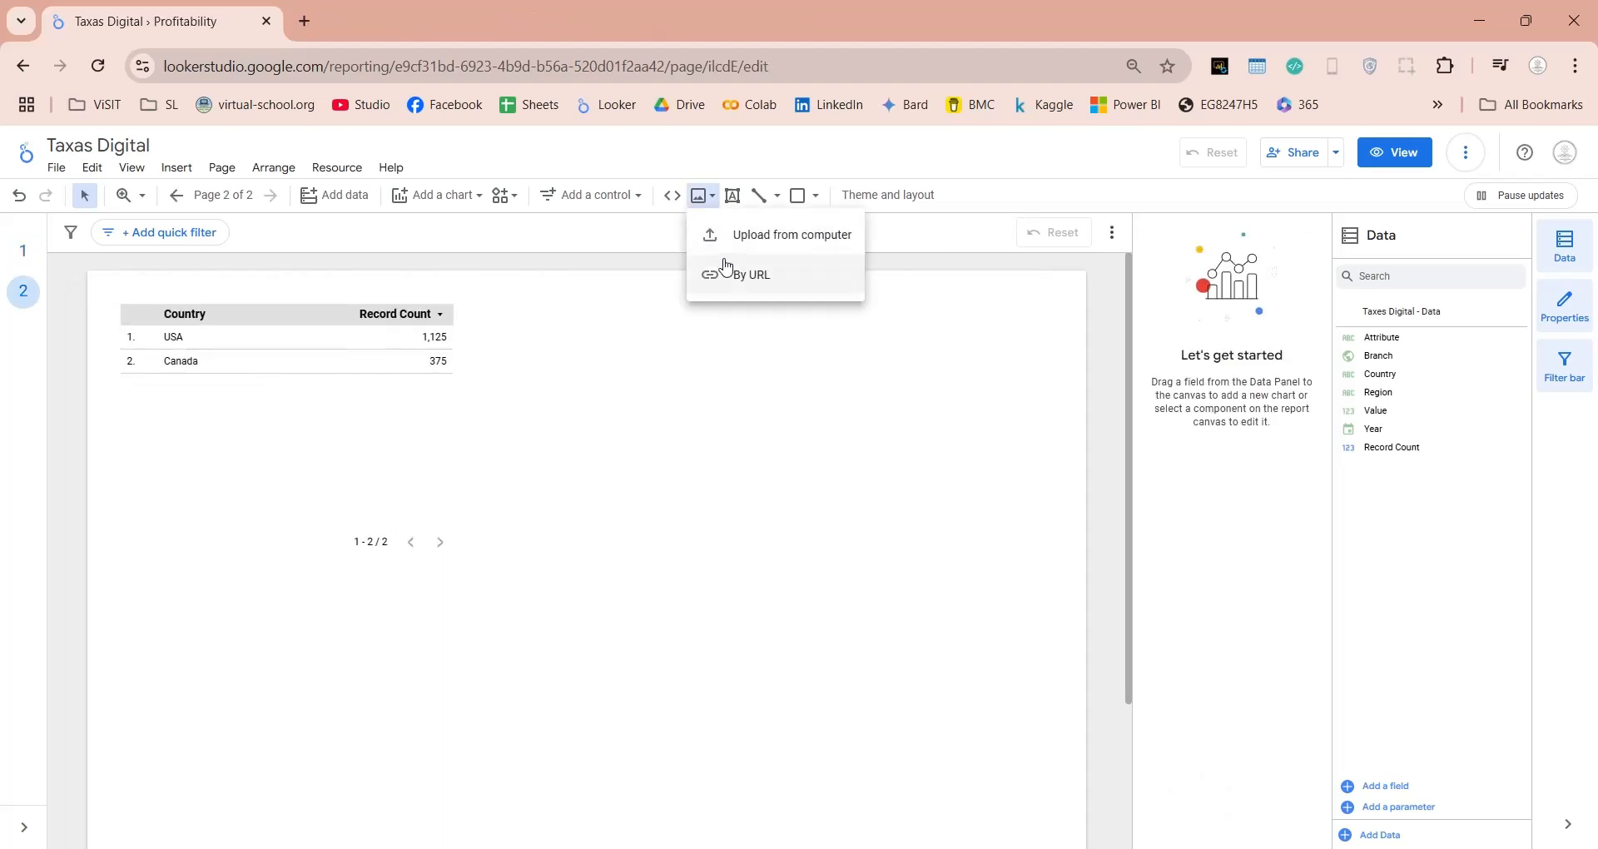
left_click(732, 242)
double_click(881, 381)
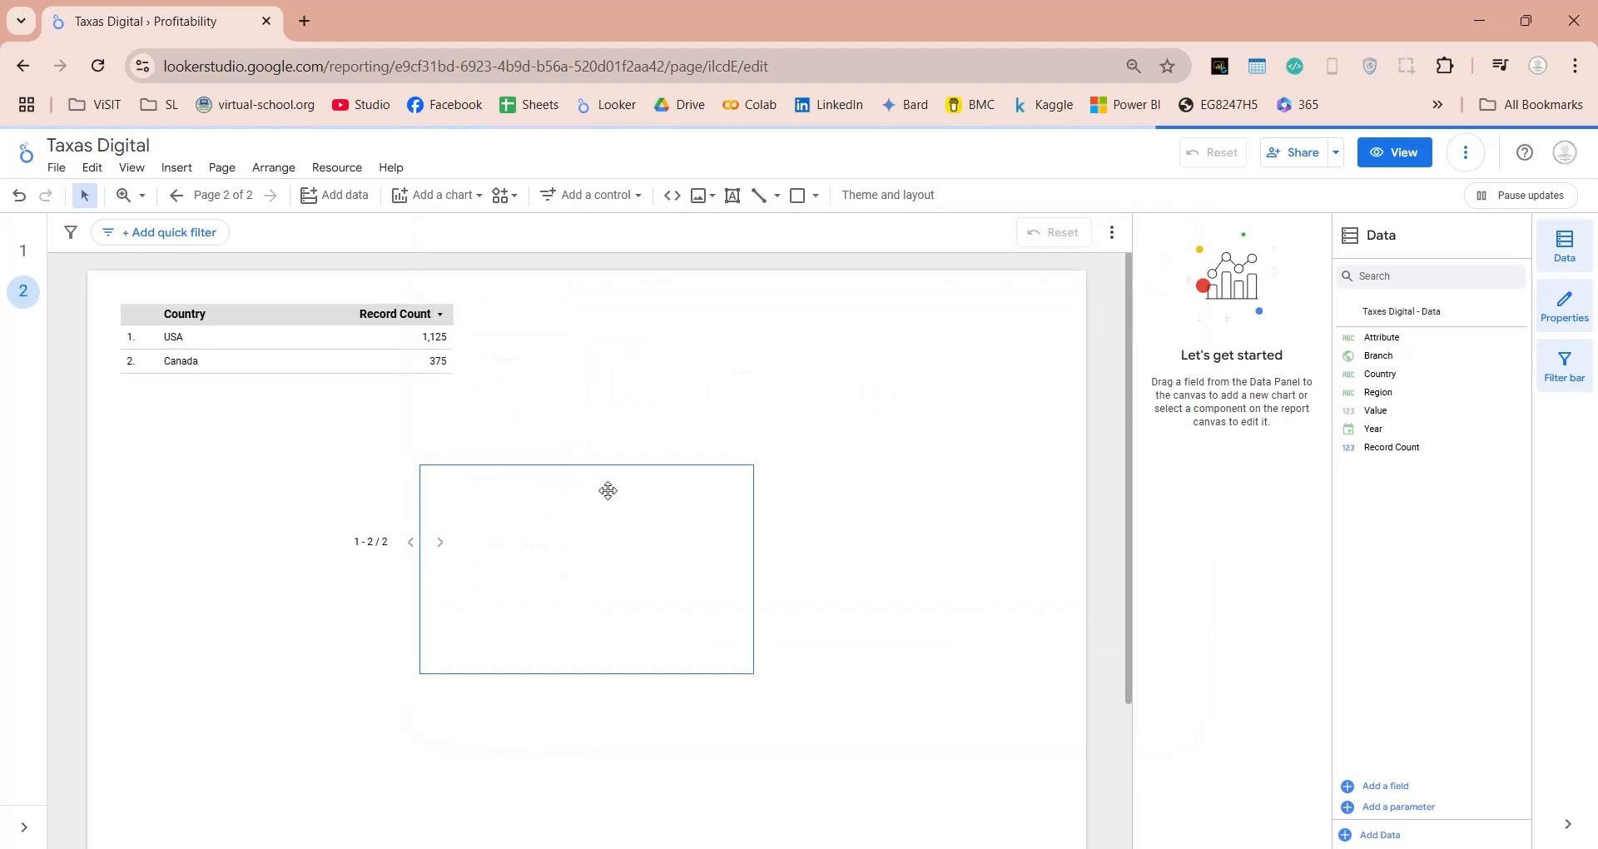
left_click_drag(607, 538, 255, 383)
Display the page grid with snapping to the grid enabled, and choose a finer grid size
left_click(131, 168)
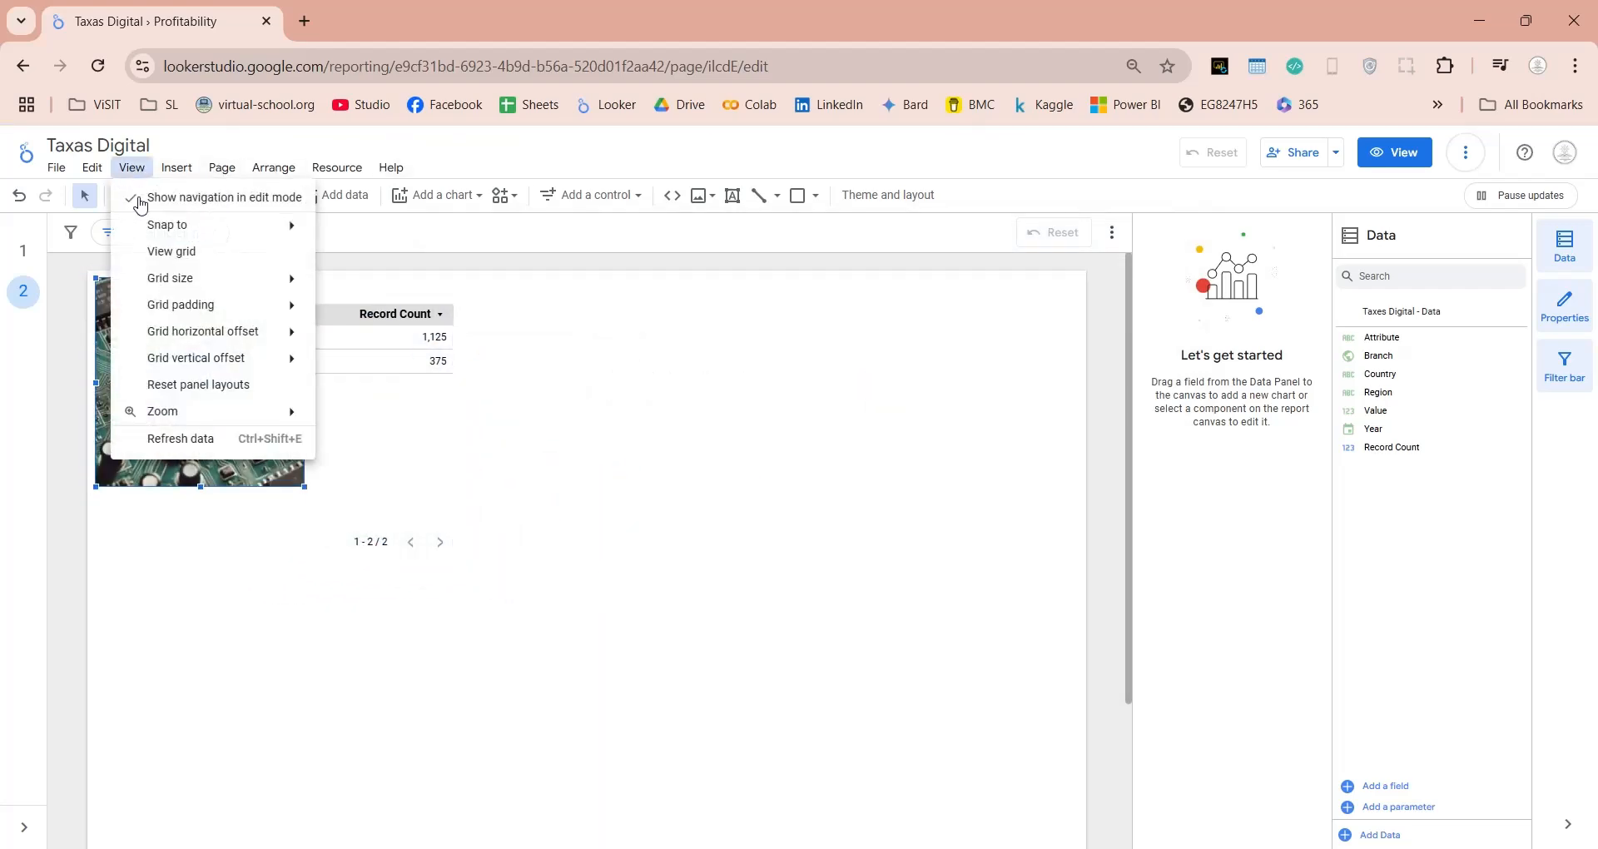
mouse_move(178, 226)
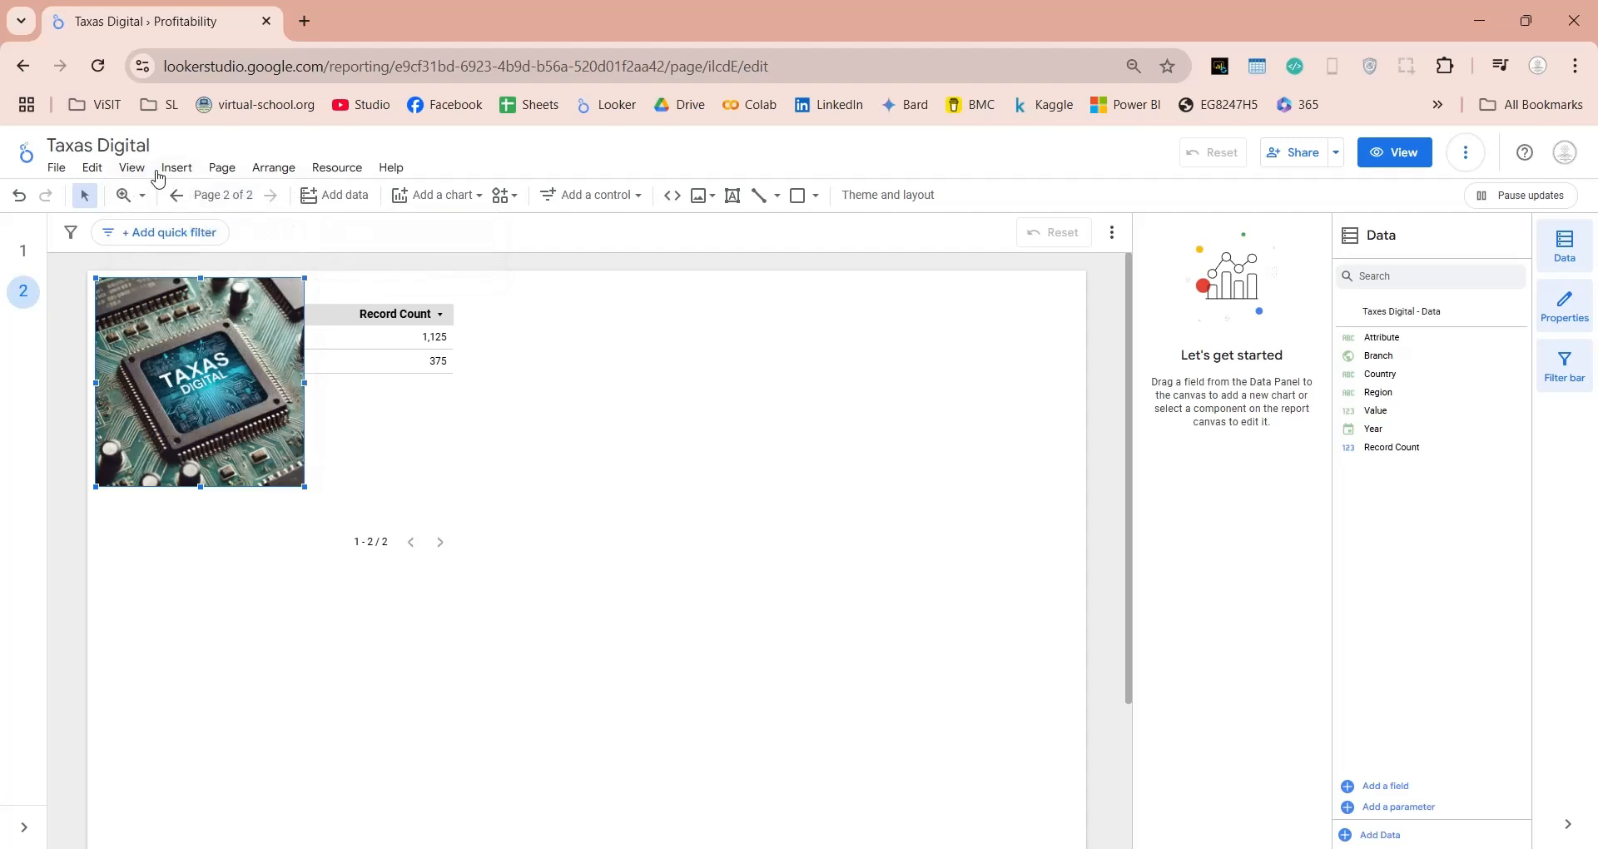
left_click(131, 168)
left_click(385, 233)
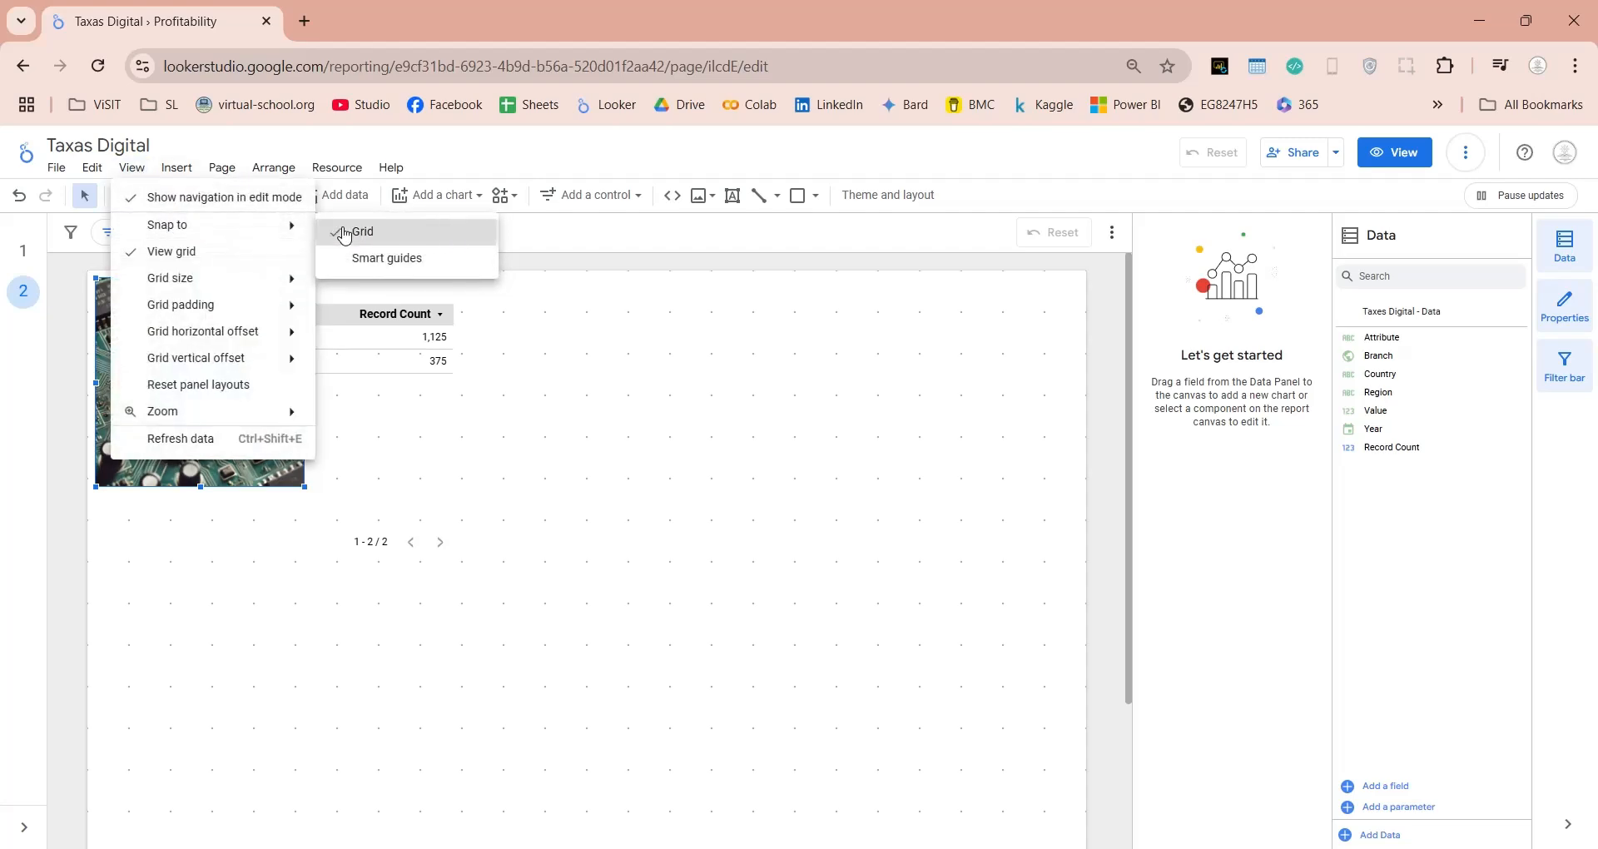
left_click(130, 170)
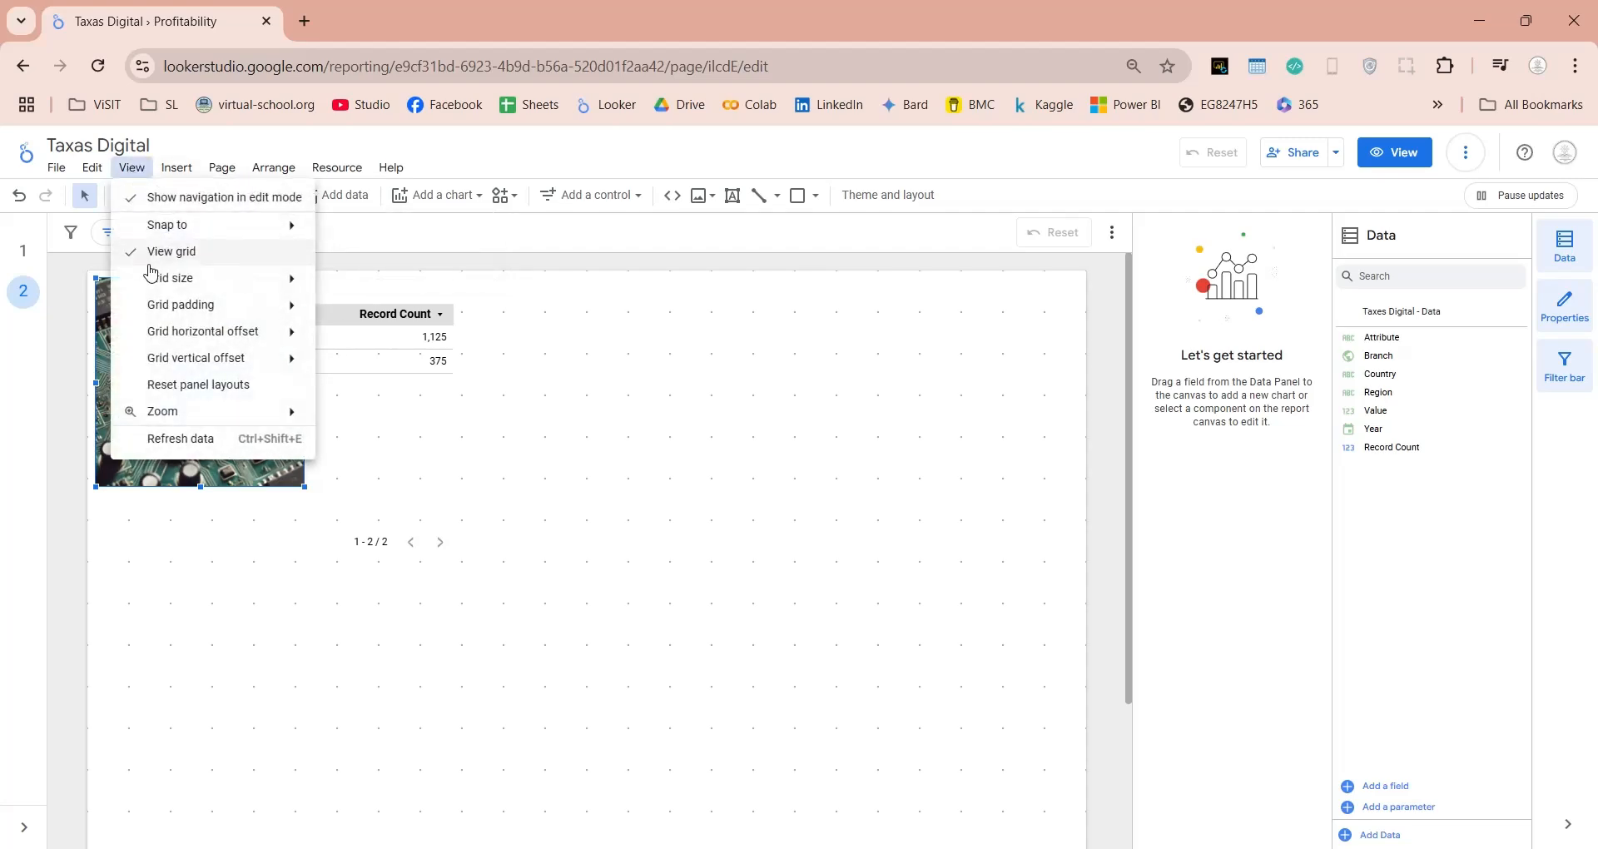
mouse_move(158, 278)
left_click(357, 286)
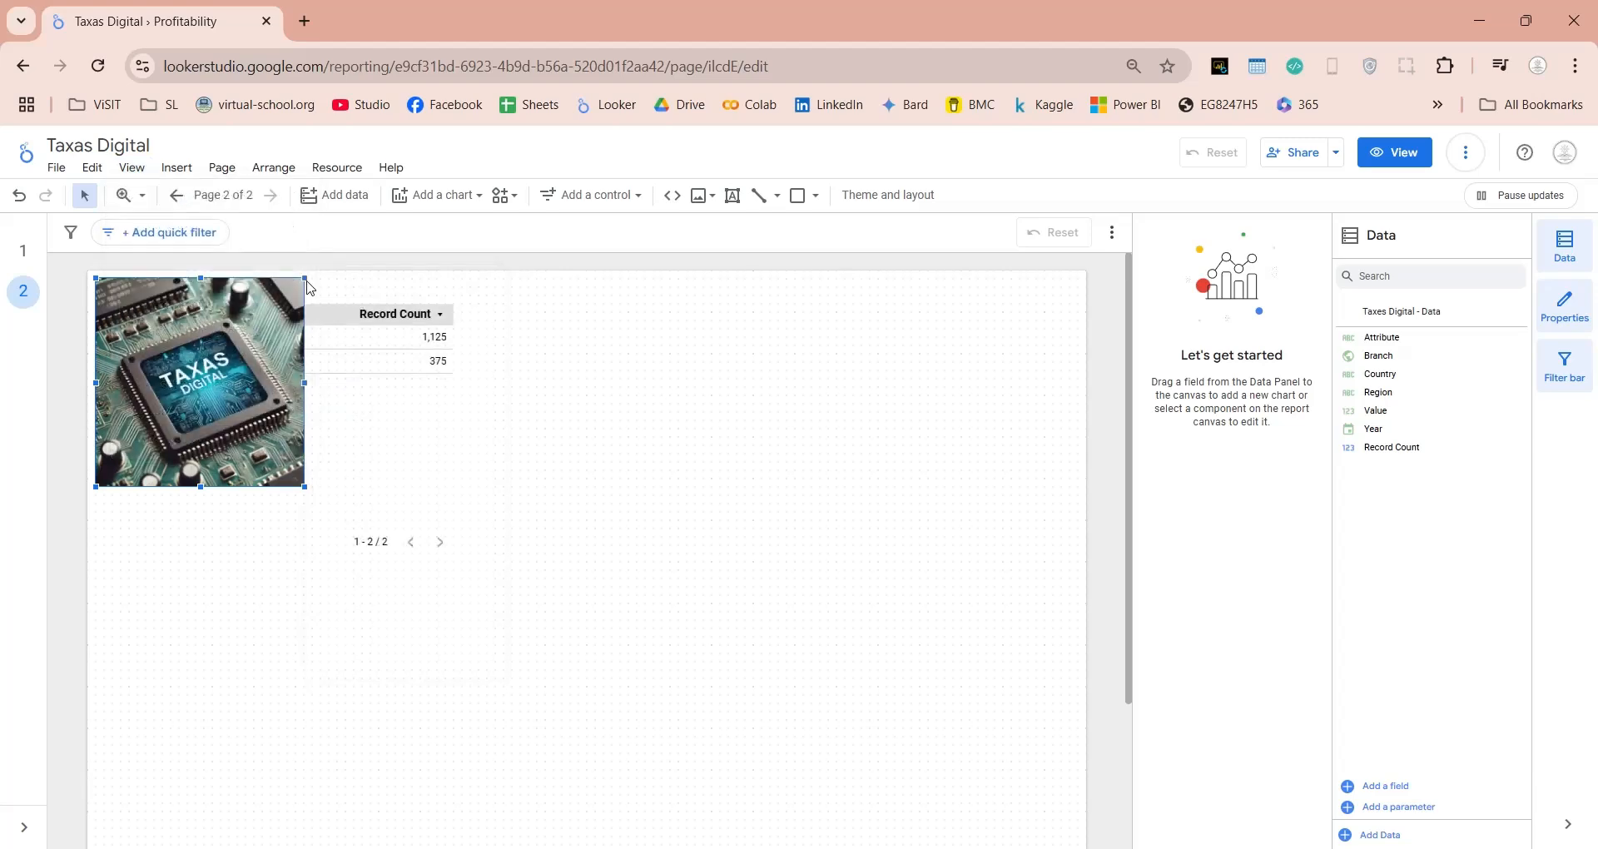
Shrink the chip image to a small logo in the page corner and move the Country table lower on the page
left_click_drag(190, 317, 201, 337)
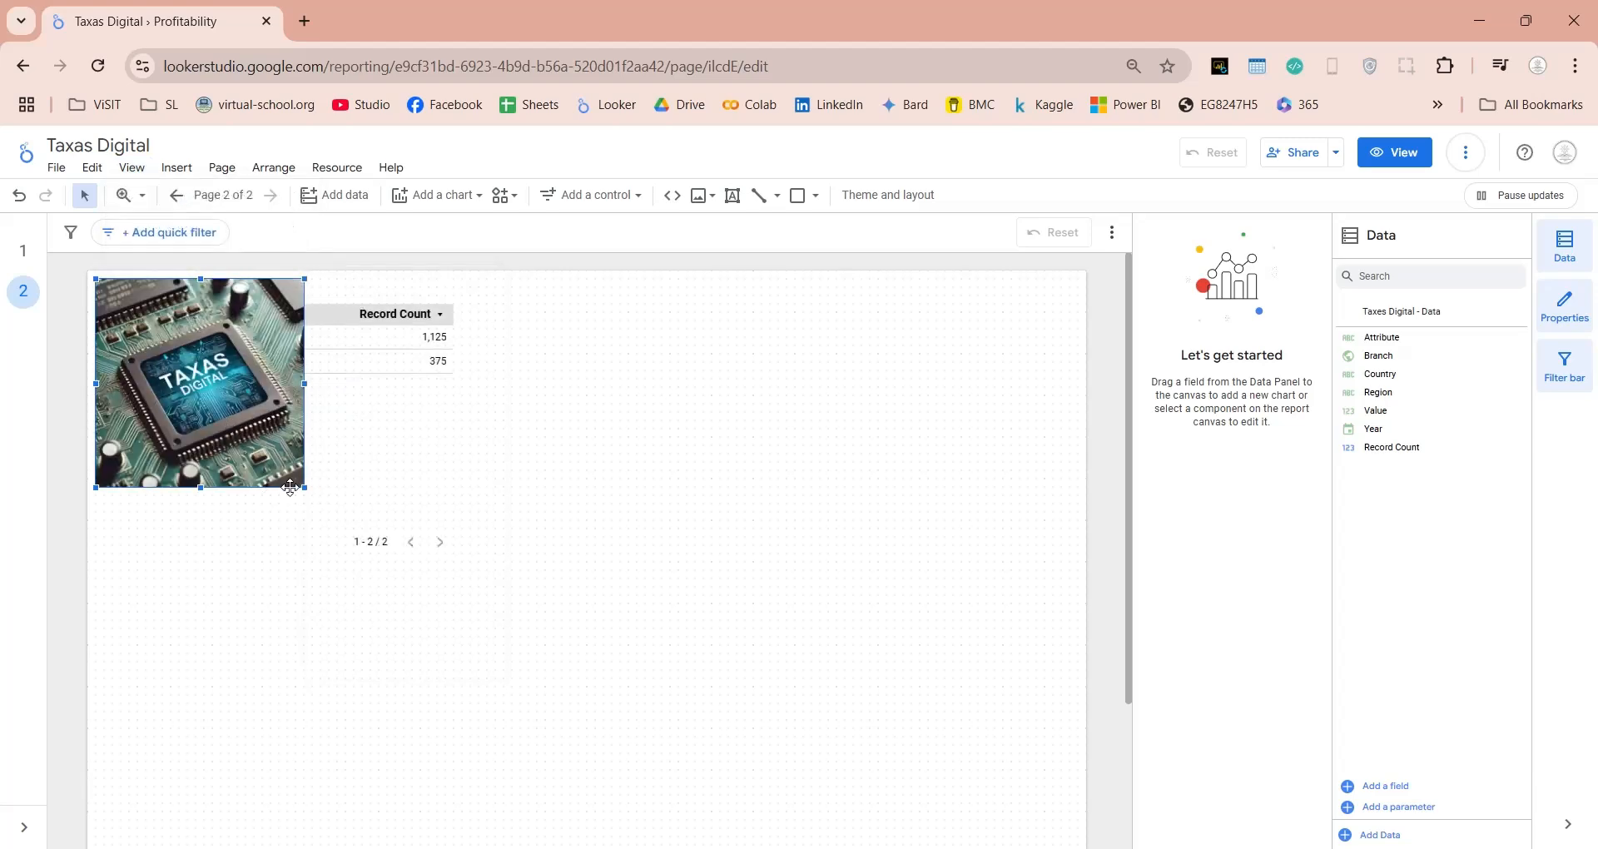
left_click_drag(304, 488, 240, 502)
left_click(173, 327)
left_click(232, 427)
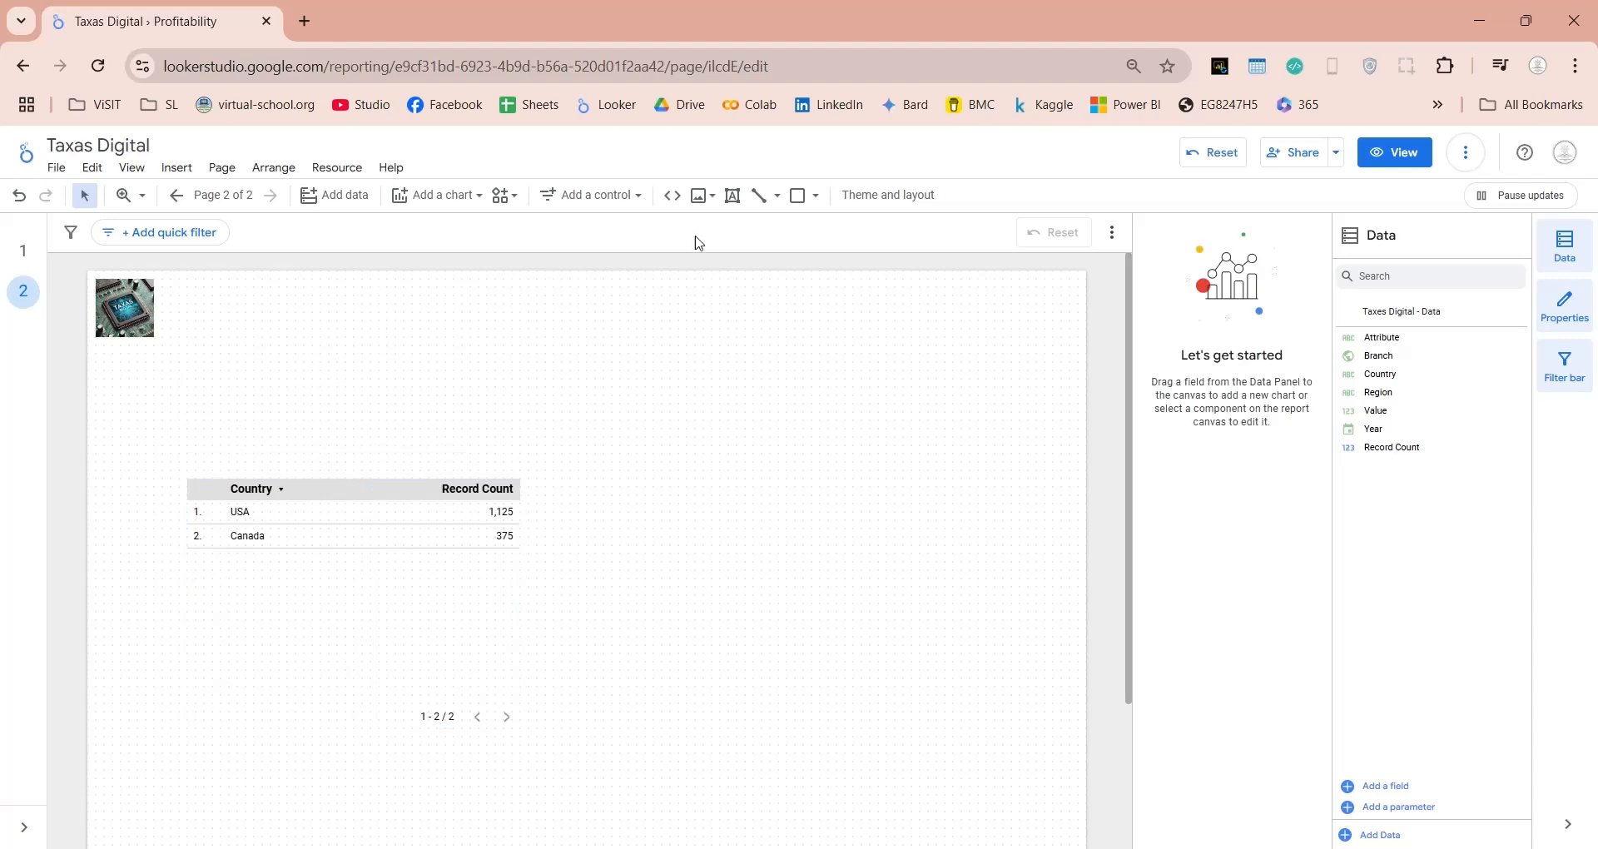
Add a rectangle as a header band across the page's full width and send it behind the logo
left_click(233, 298)
left_click_drag(283, 341, 130, 311)
left_click_drag(254, 437, 1082, 348)
right_click(847, 316)
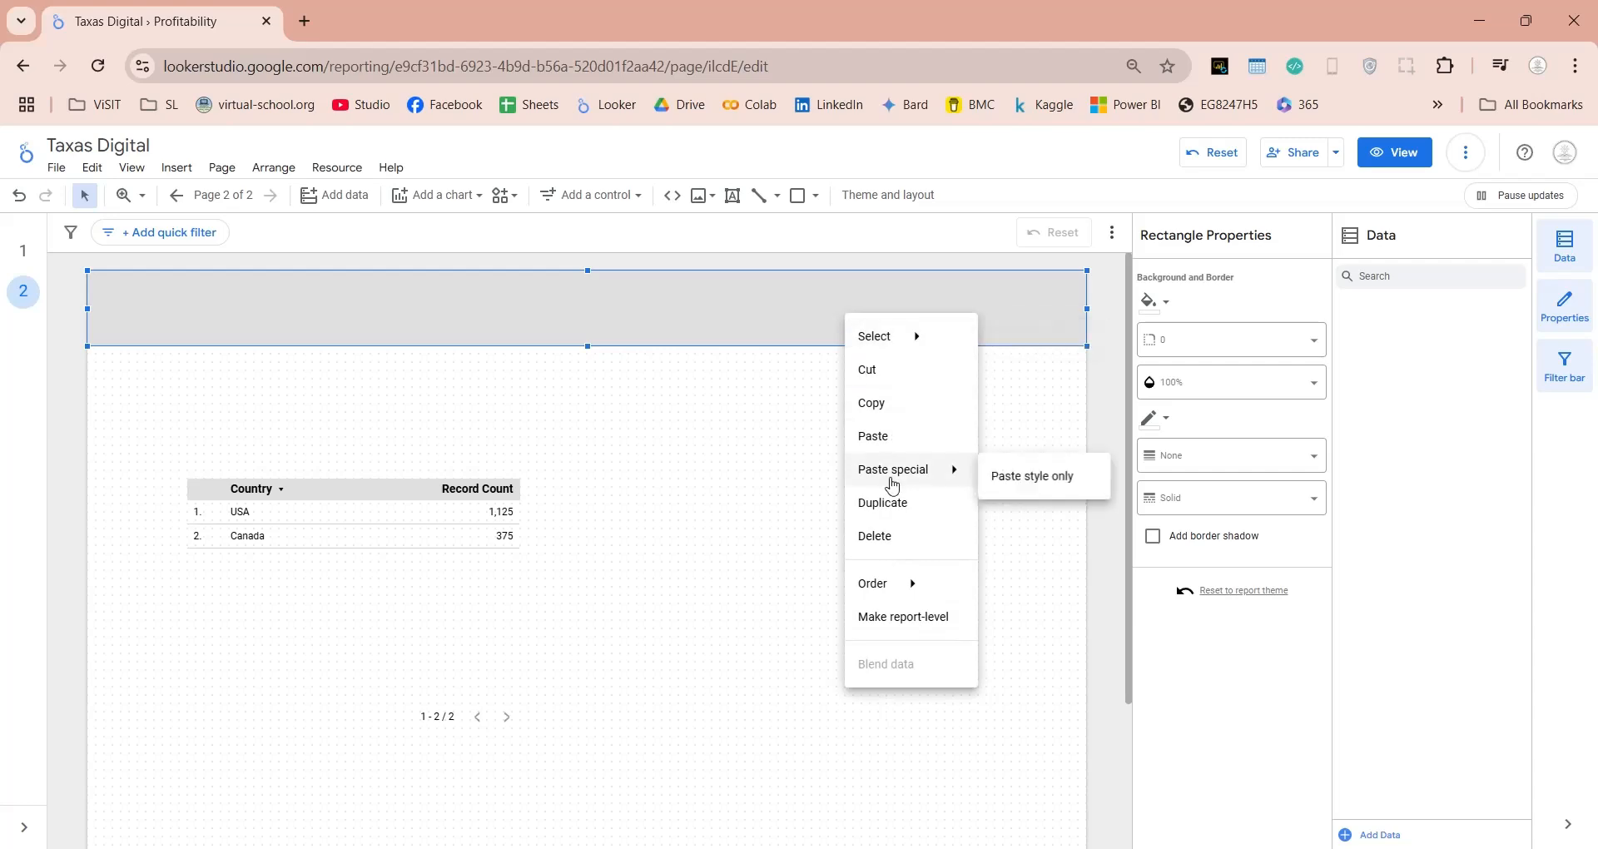
mouse_move(882, 583)
left_click(1026, 689)
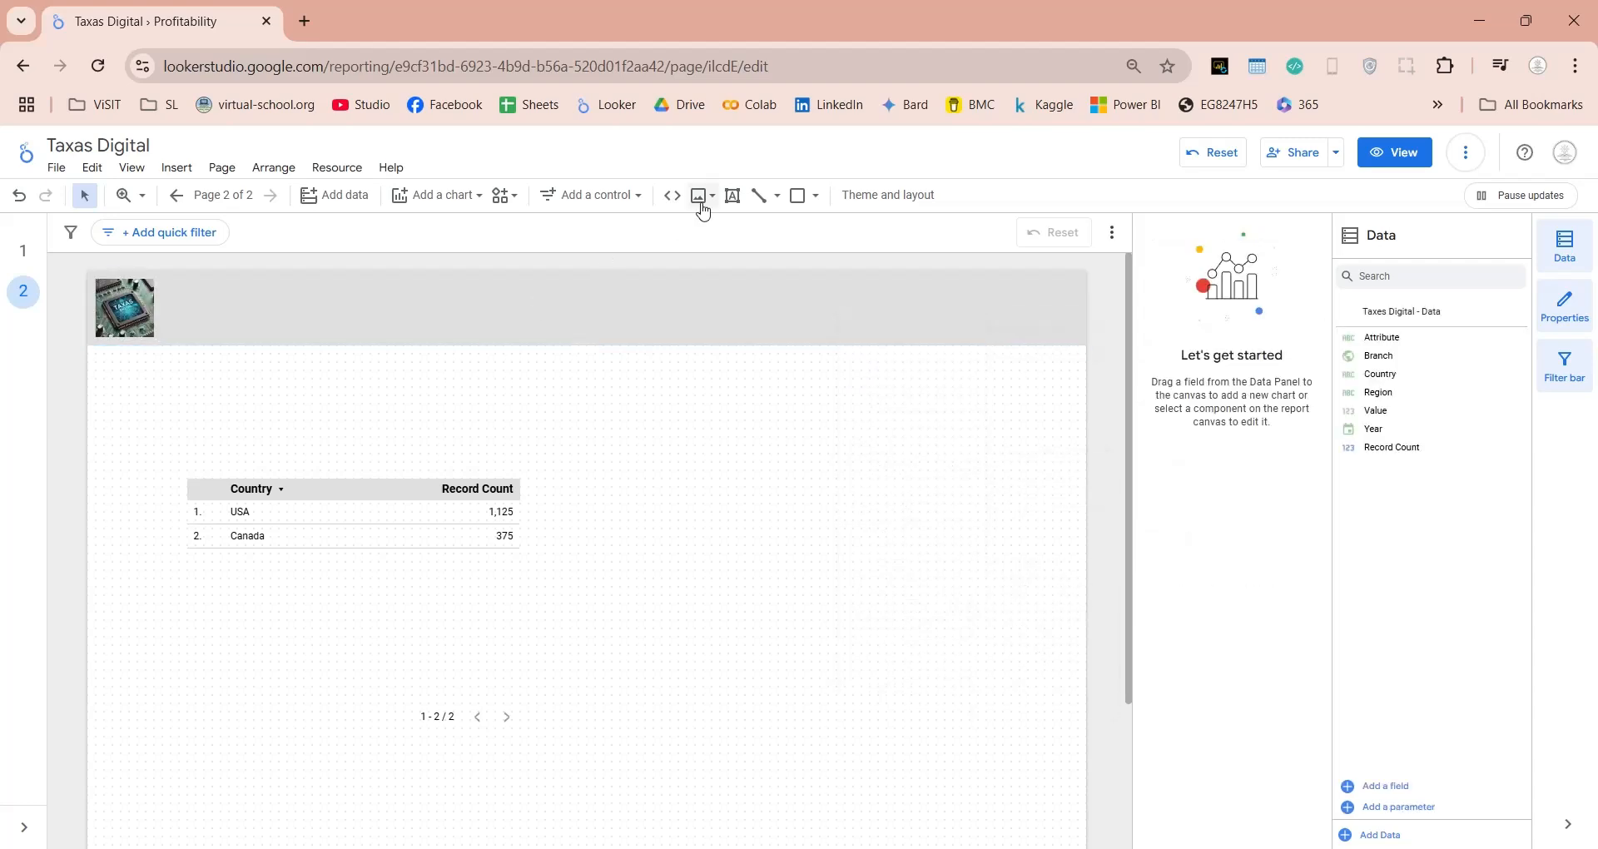
Add a text box beside the logo in the header reading Taxas Digital, with Profitability on a second line
left_click(732, 195)
left_click(164, 281)
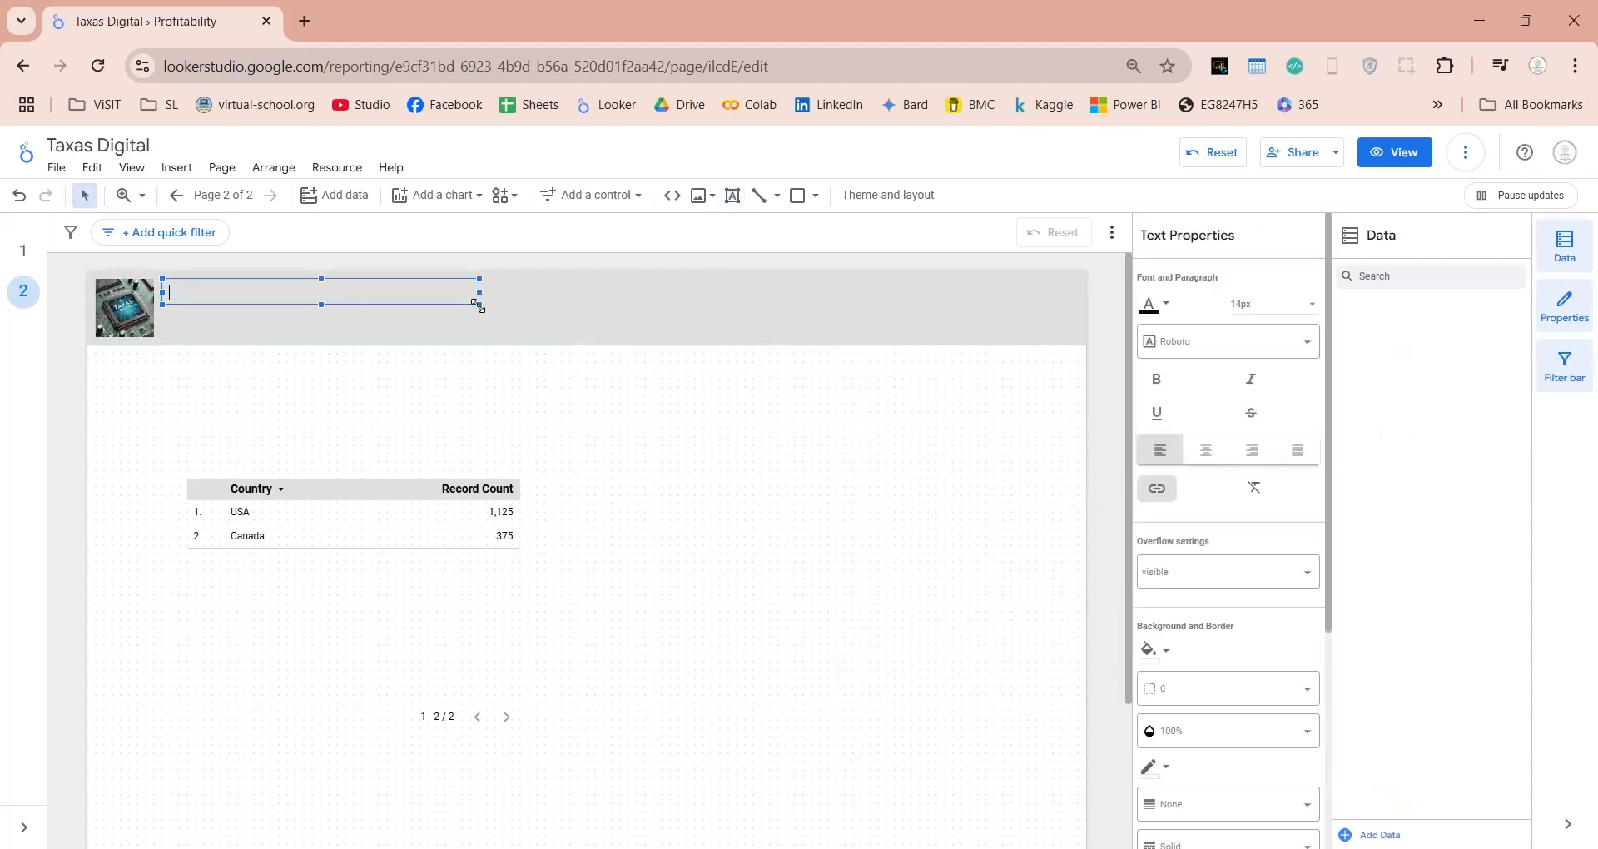
left_click_drag(480, 305, 663, 339)
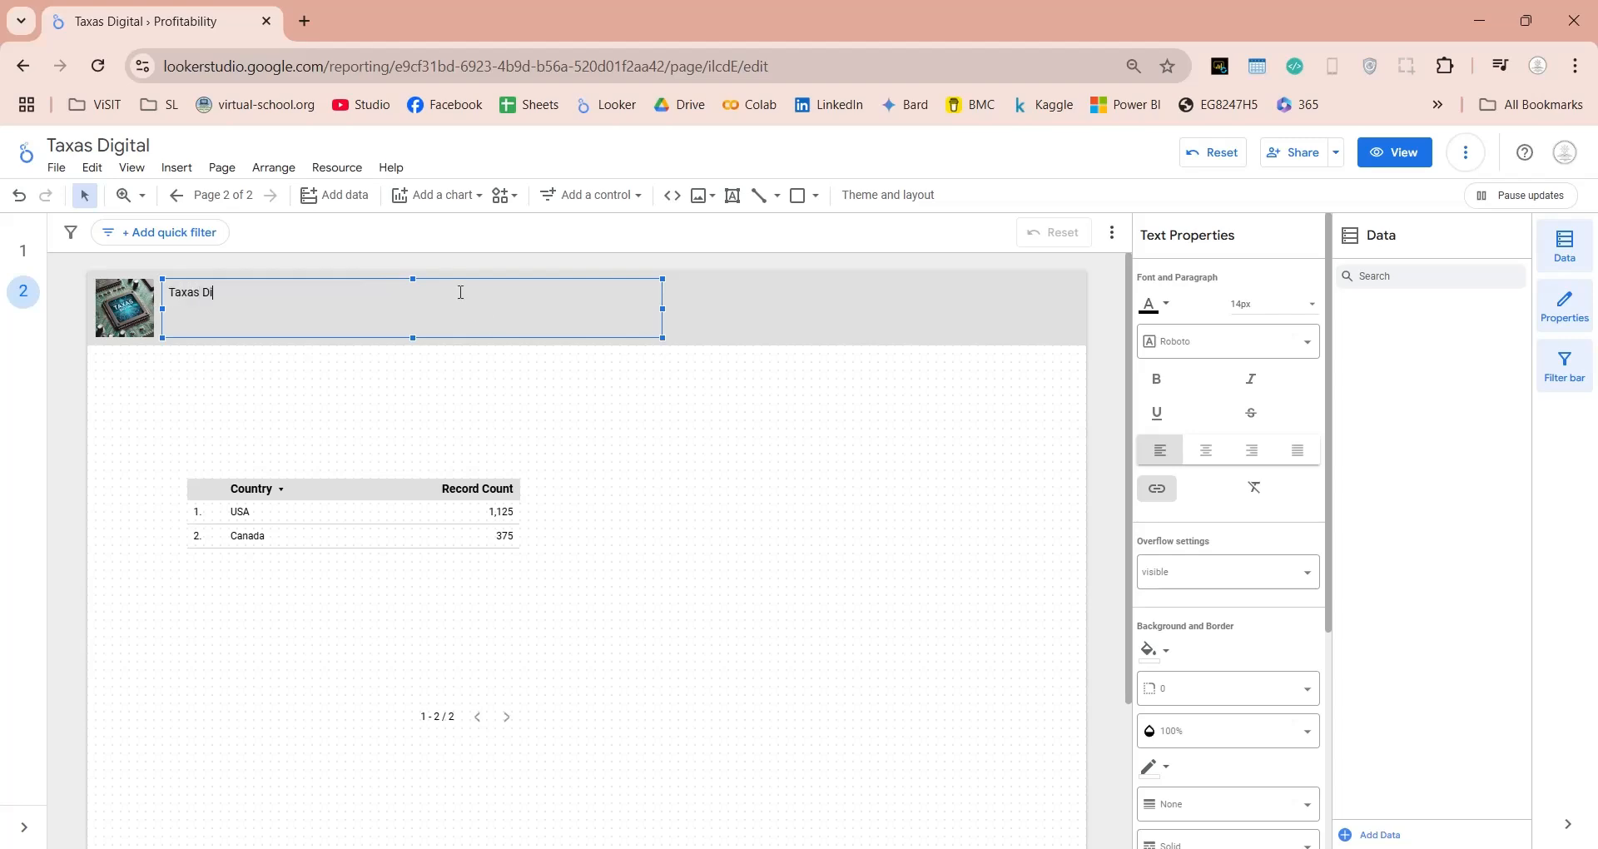
type("Profitability")
Make both header lines bold, with Taxas Digital at 20px and Profitability at 36px
key("shift+Home")
left_click(1295, 304)
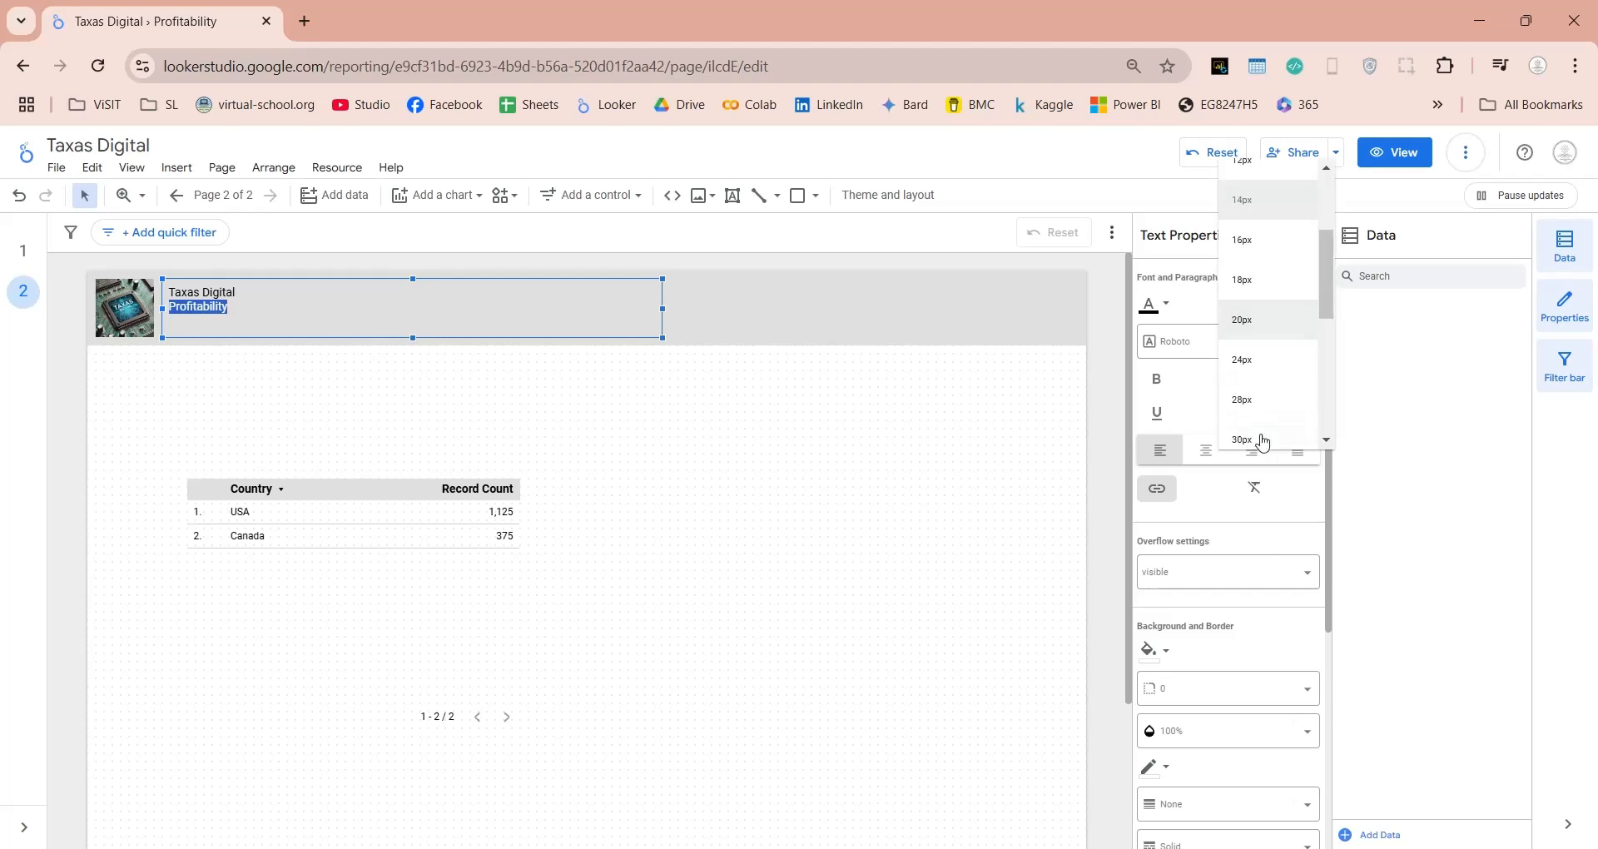
left_click(1256, 442)
triple_click(193, 293)
left_click(1286, 305)
left_click(1265, 423)
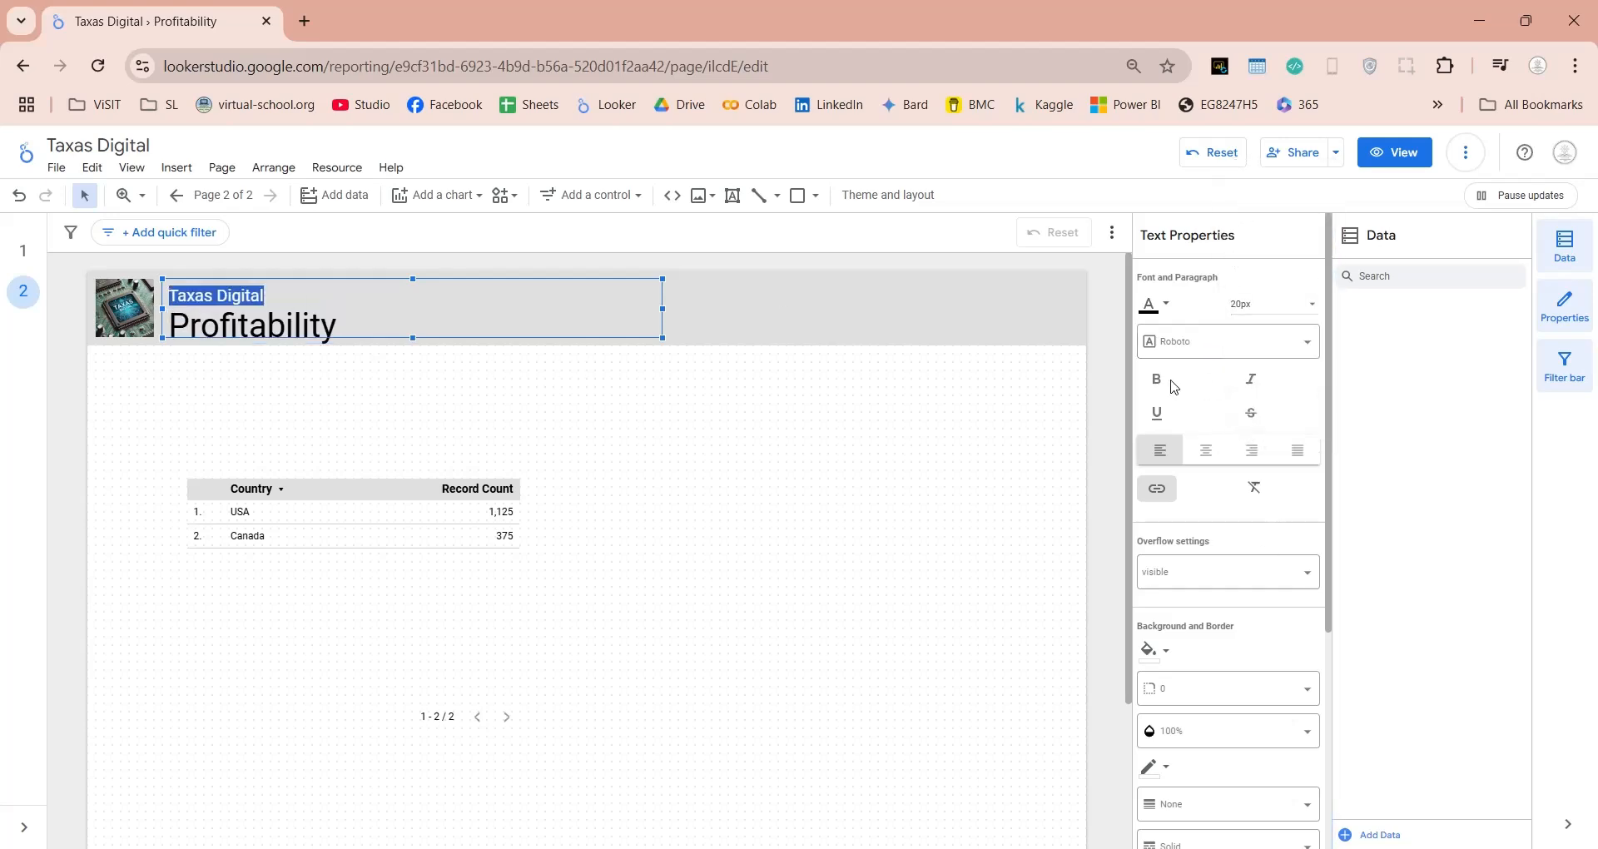
left_click(1158, 380)
triple_click(250, 325)
left_click(1311, 305)
left_click(1270, 271)
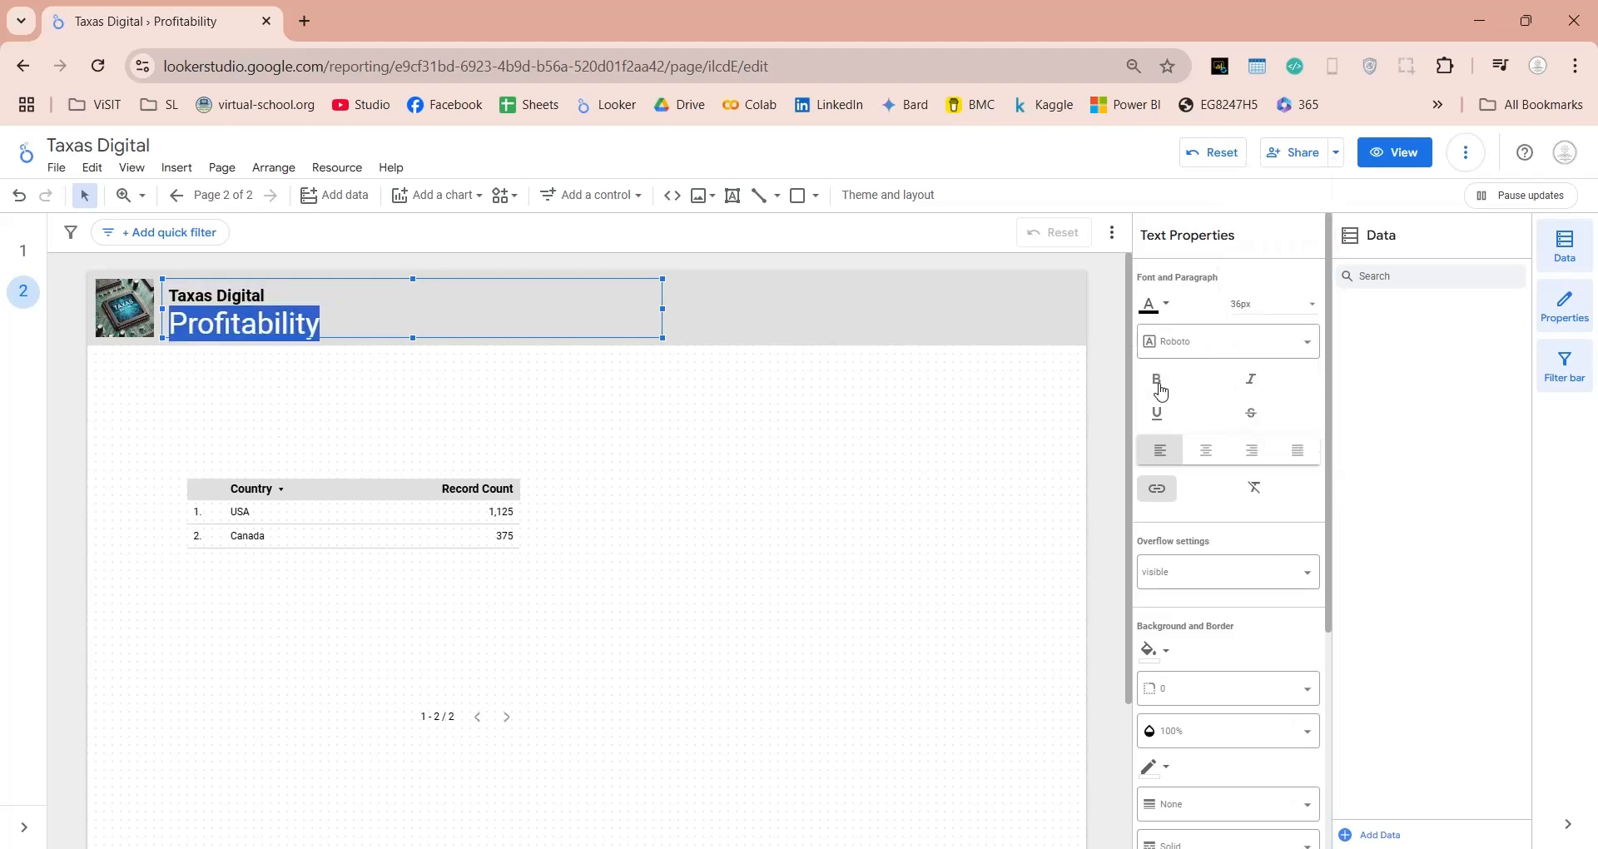
left_click(1156, 379)
left_click(713, 392)
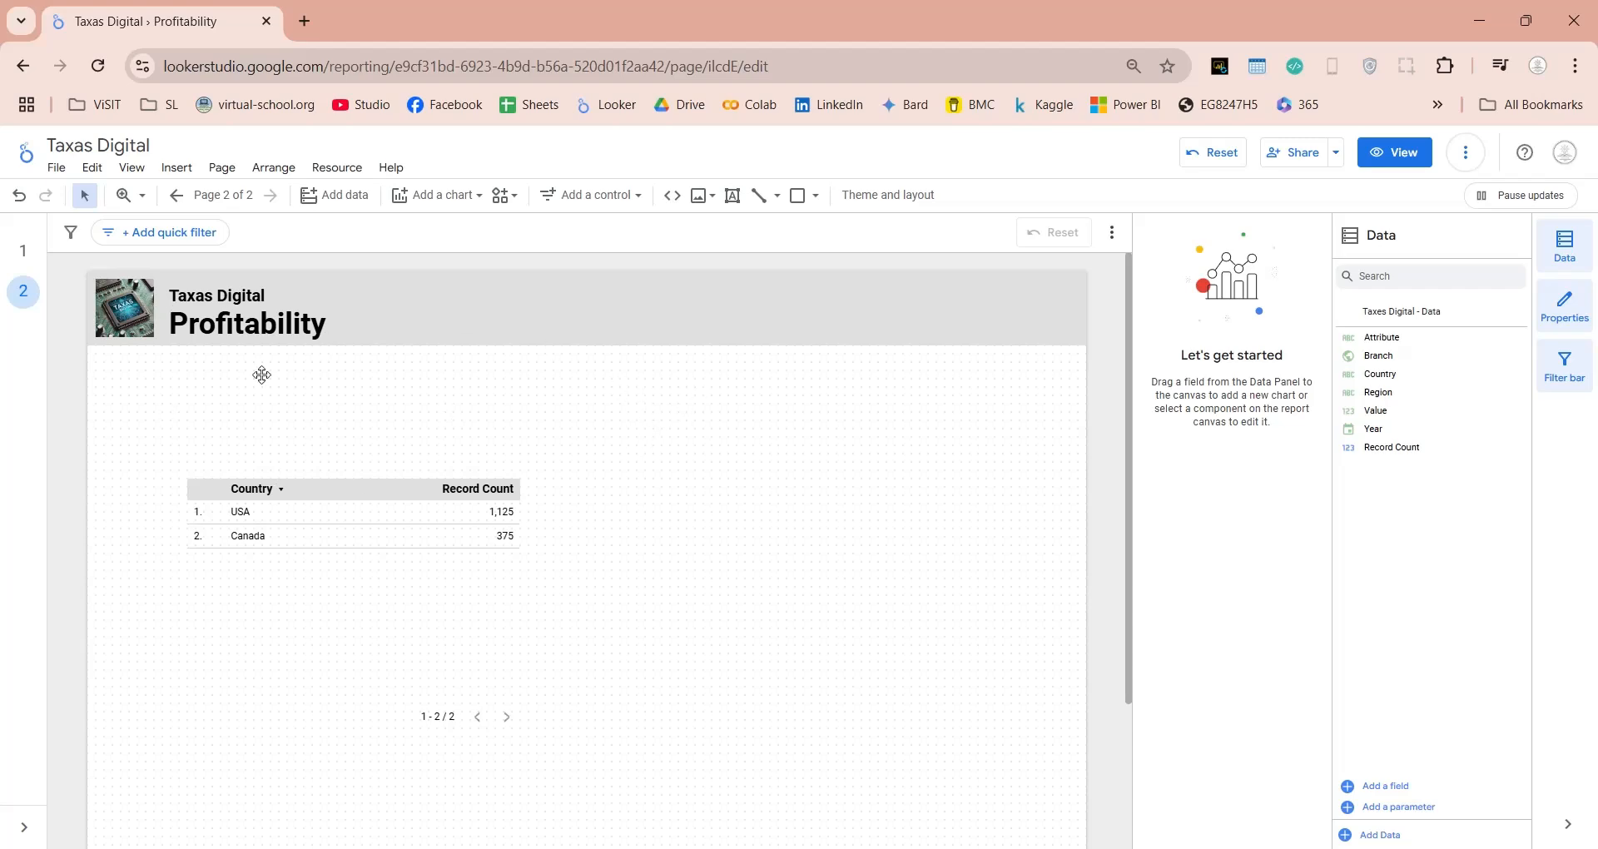
Try the built-in report themes from Edge through Simple Dark, and return to the Default theme
right_click(673, 501)
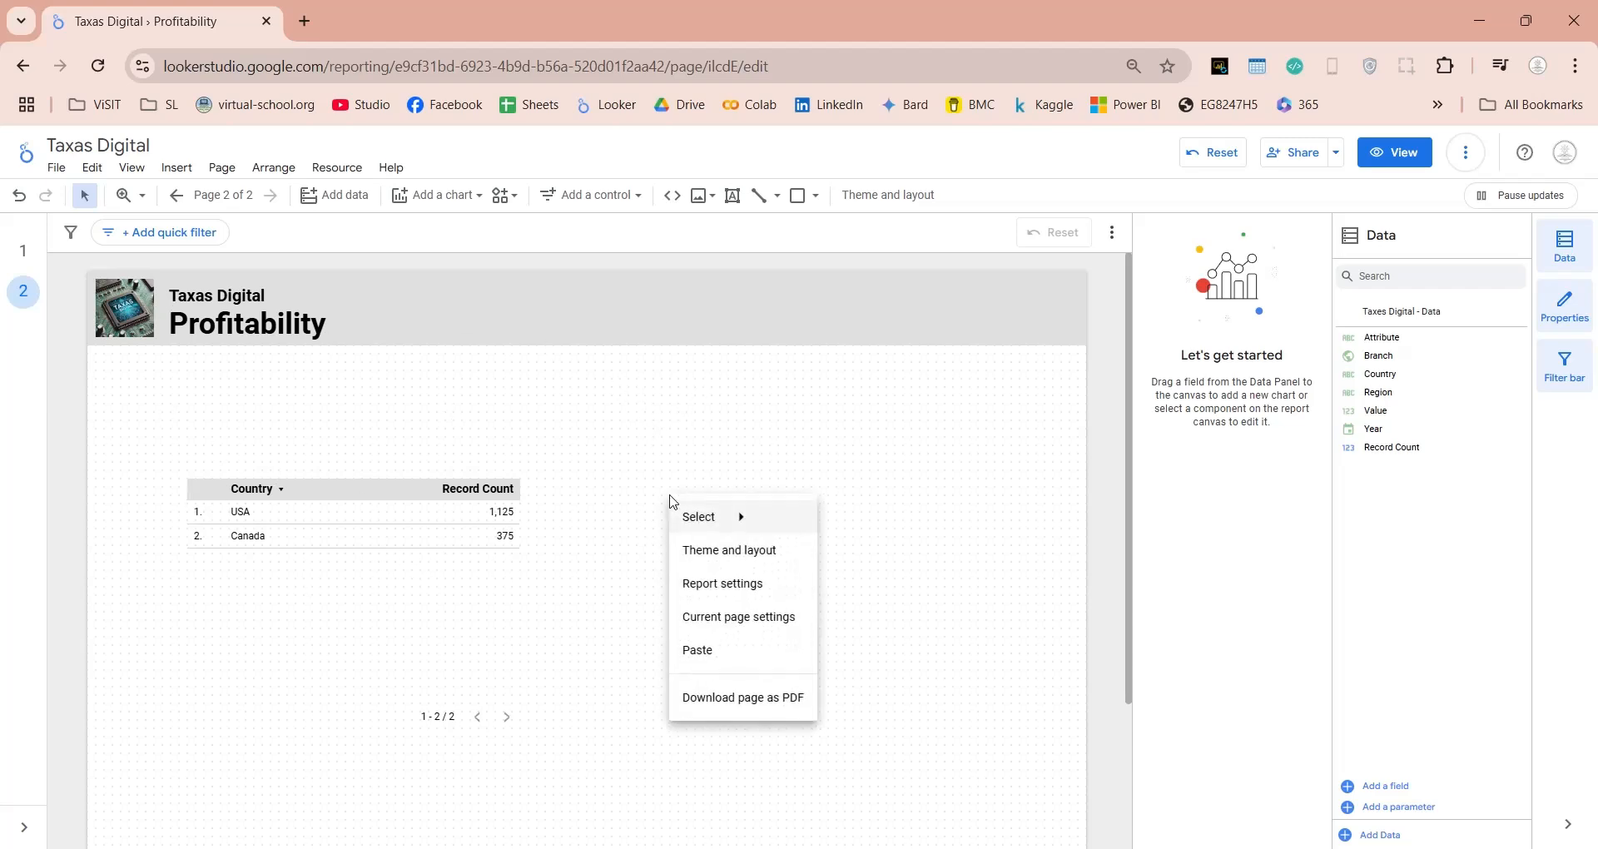
left_click(688, 551)
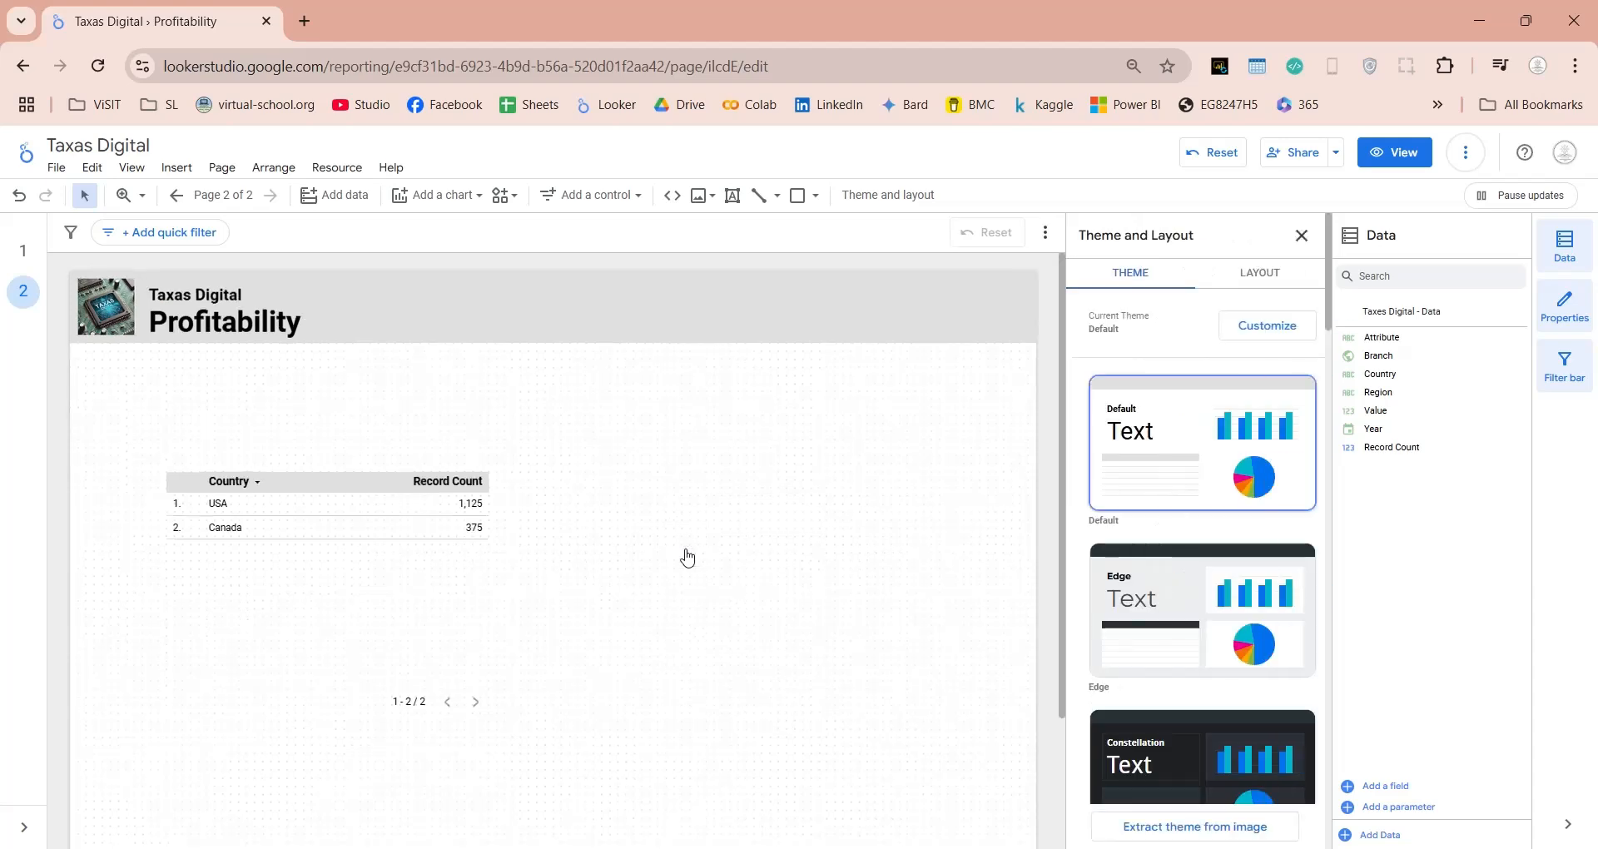
left_click(1195, 604)
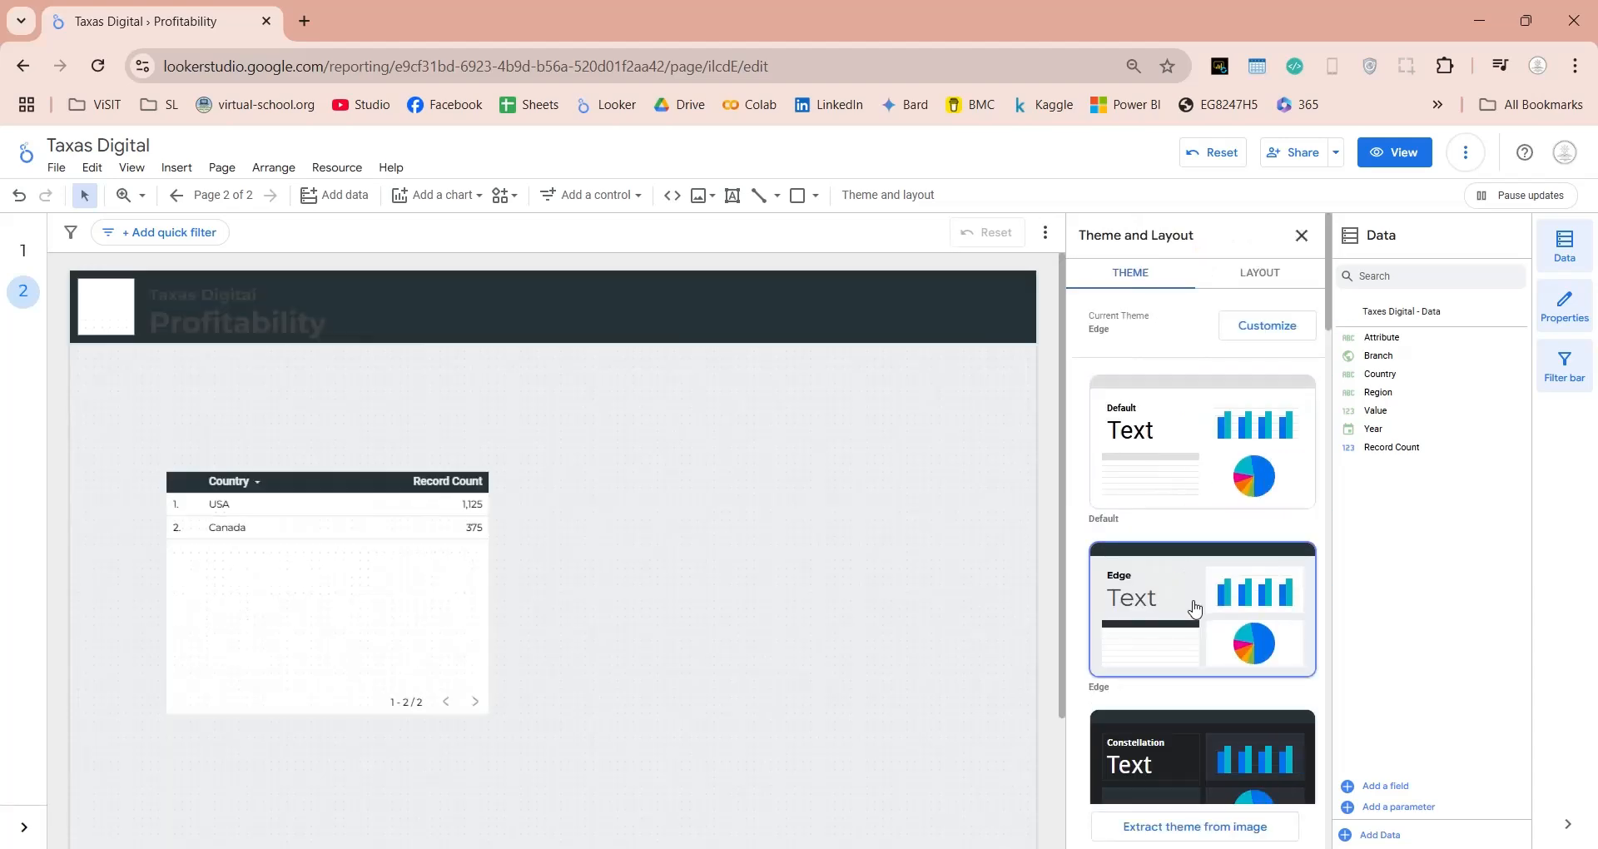
scroll(1195, 604, "down", 4)
left_click(1195, 493)
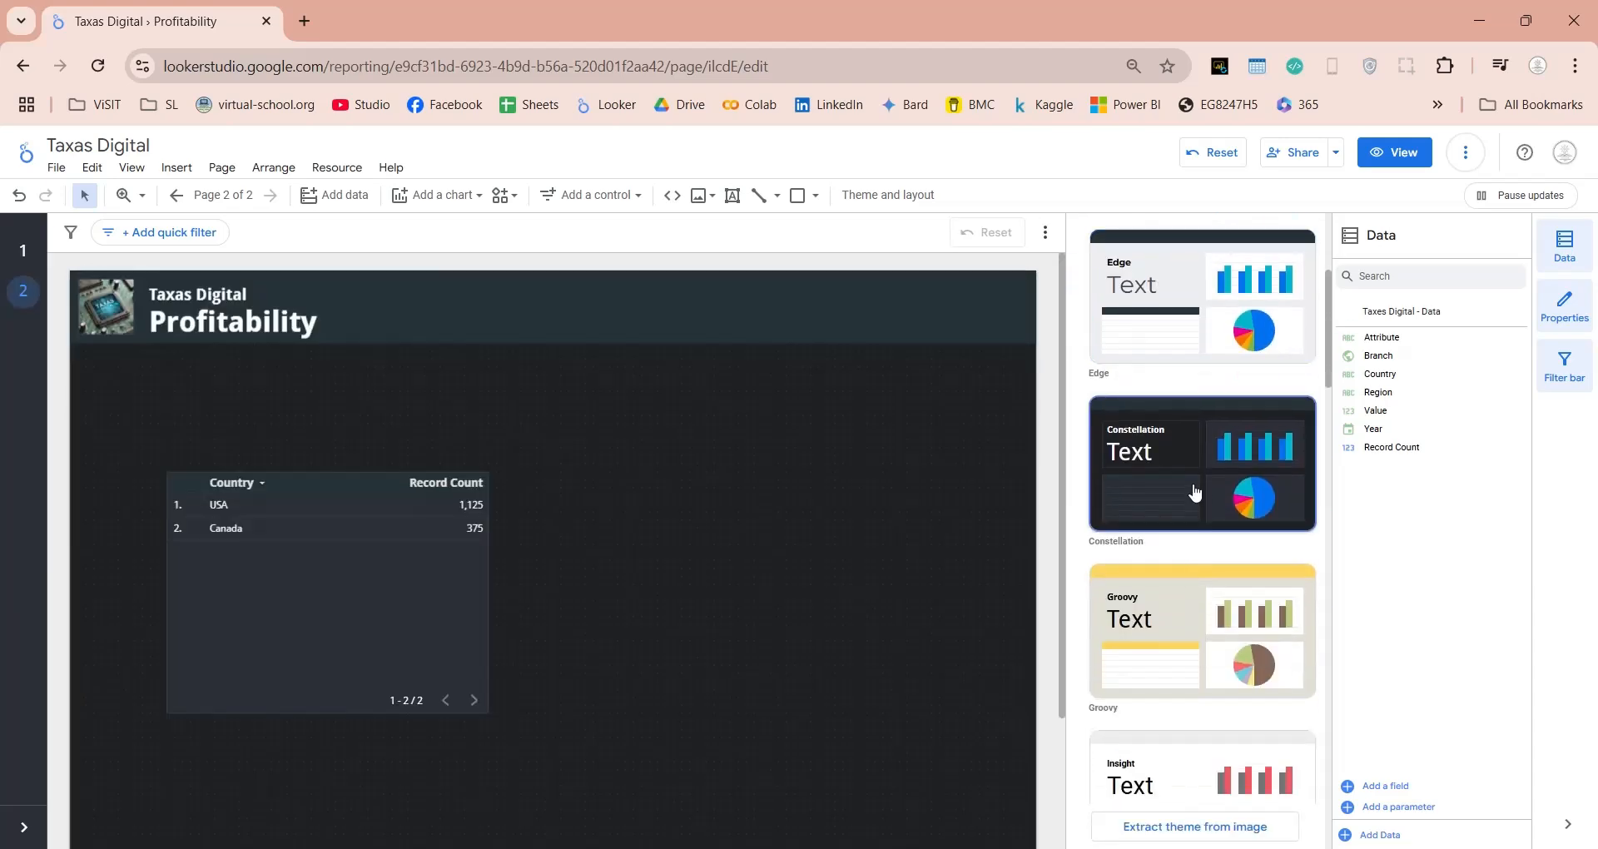
left_click(1190, 626)
scroll(1192, 626, "down", 1)
scroll(1190, 608, "down", 1)
left_click(1188, 582)
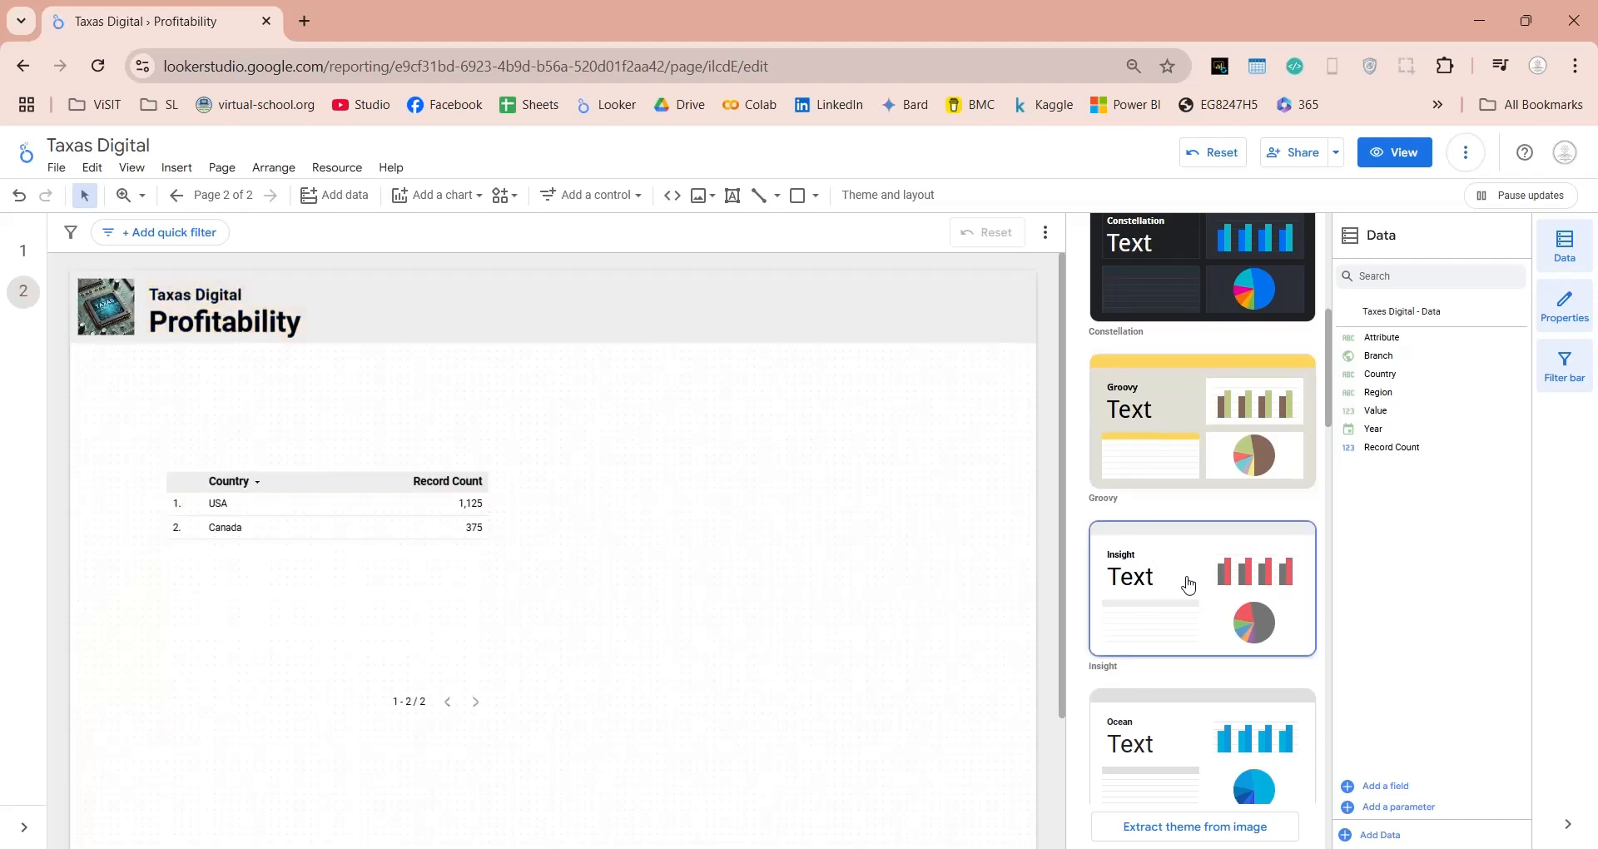
scroll(1188, 581, "down", 2)
left_click(1185, 579)
left_click(1185, 657)
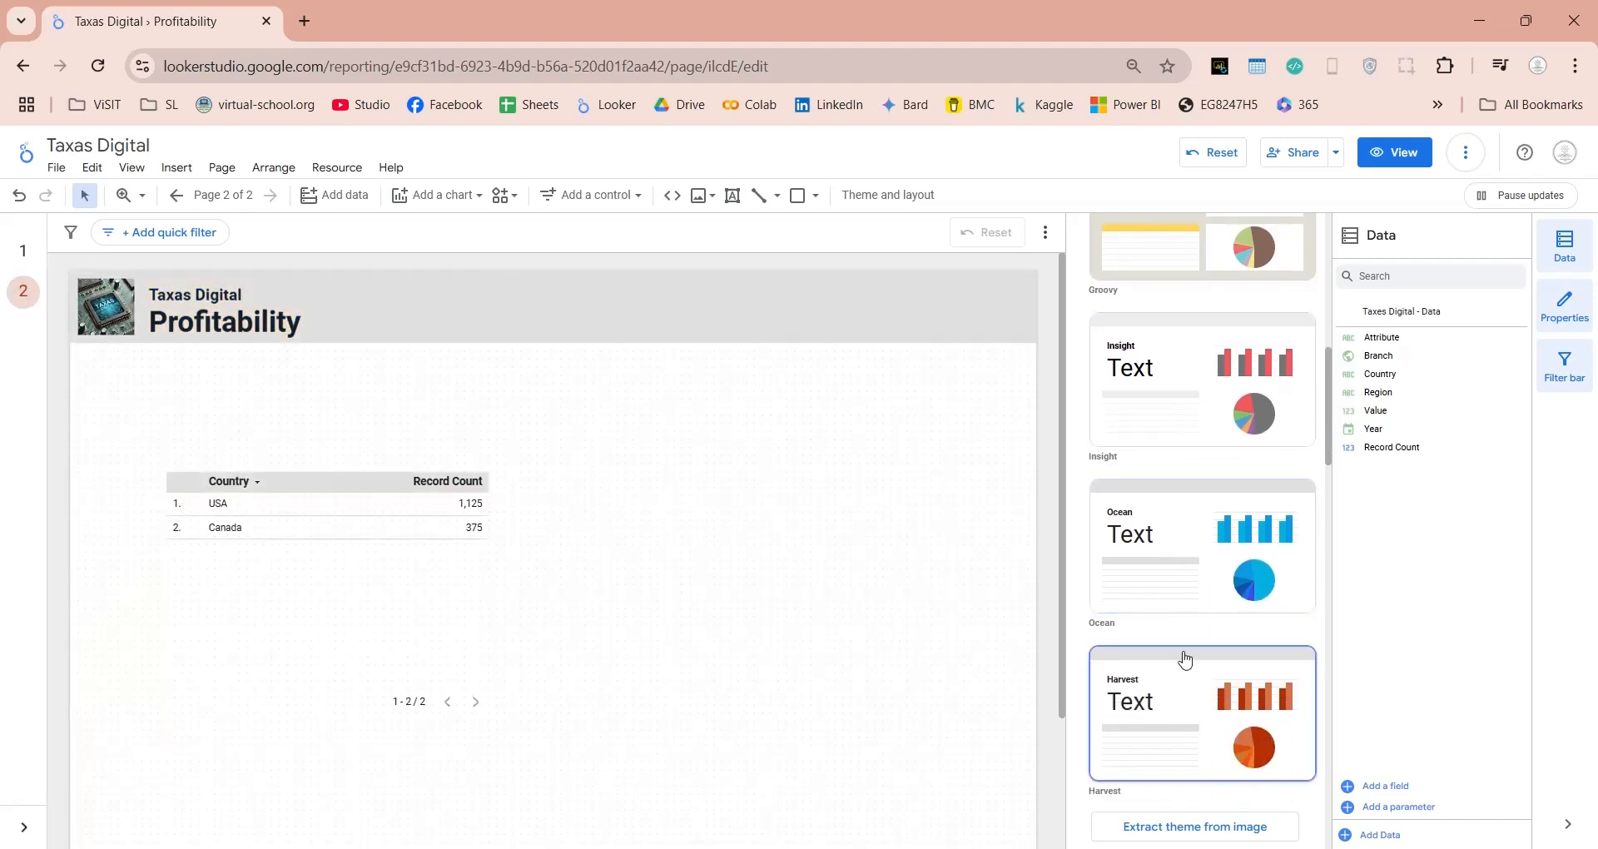
scroll(1184, 656, "down", 3)
left_click(1186, 652)
scroll(1186, 652, "down", 2)
left_click(1184, 642)
scroll(1184, 642, "down", 2)
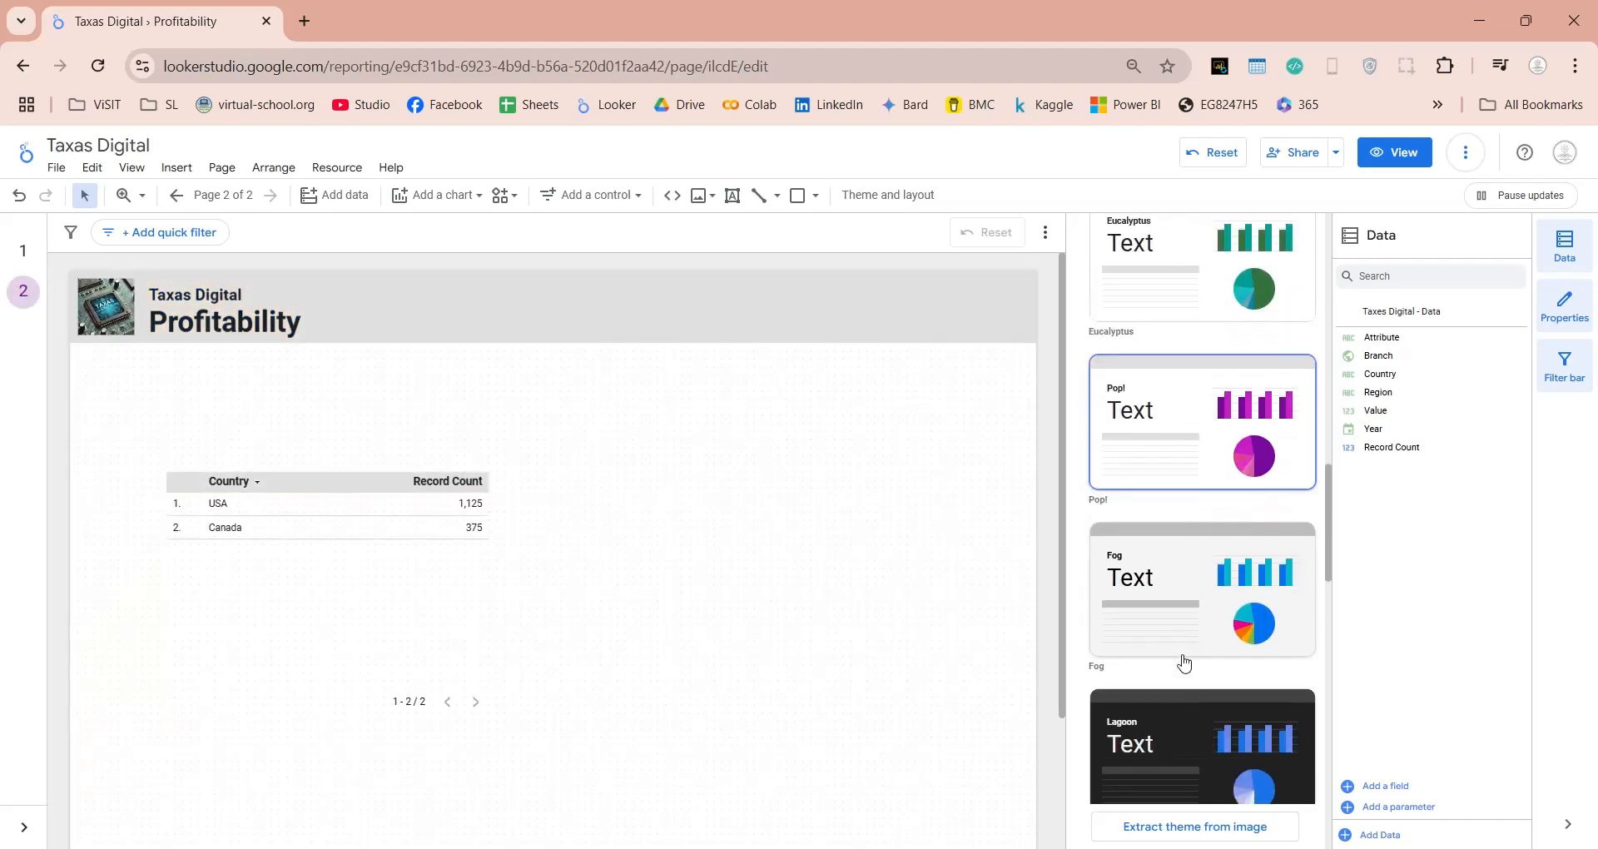
left_click(1190, 608)
left_click(1190, 718)
scroll(1180, 635, "down", 1)
scroll(1180, 635, "down", 2)
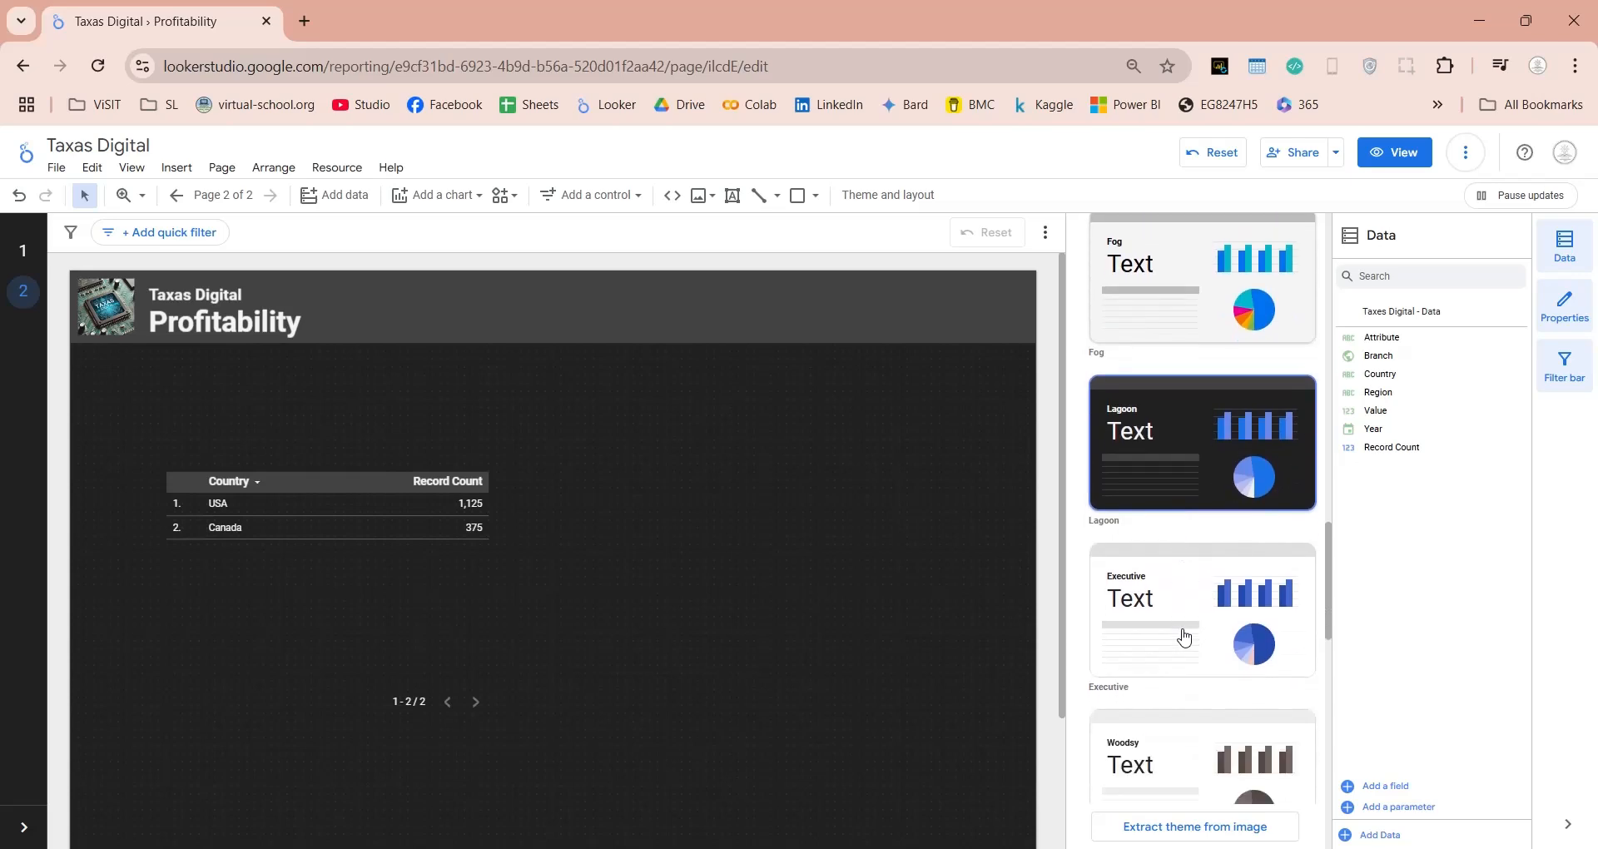
left_click(1180, 635)
left_click(1182, 739)
scroll(1181, 740, "down", 3)
left_click(1188, 635)
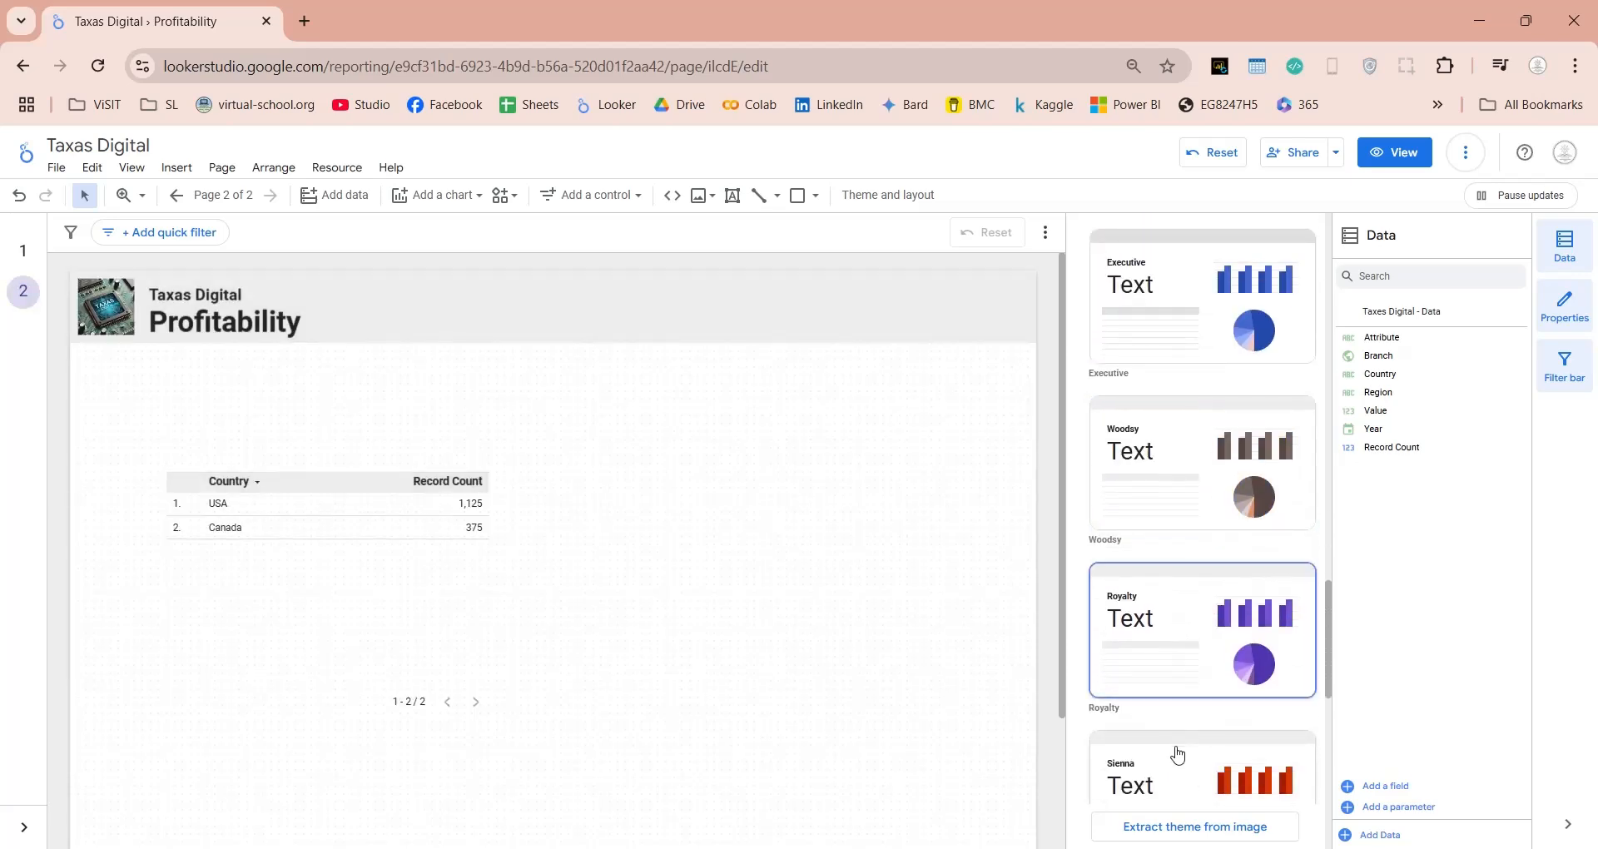
left_click(1176, 752)
scroll(1177, 752, "down", 4)
left_click(1196, 587)
scroll(1213, 671, "down", 3)
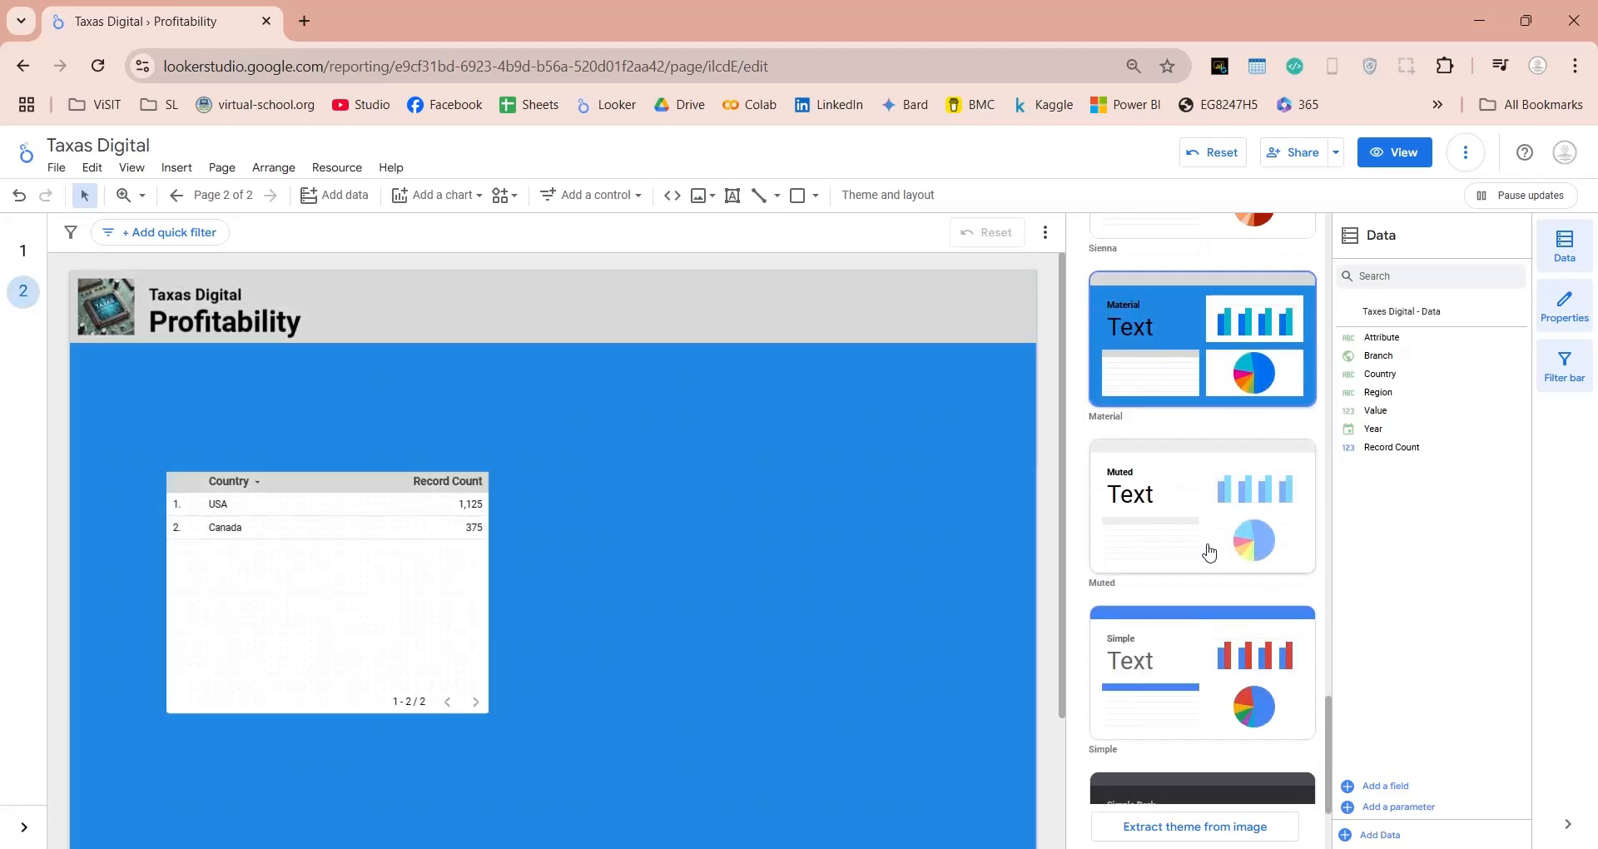
left_click(1177, 667)
scroll(1177, 666, "down", 2)
left_click(1194, 644)
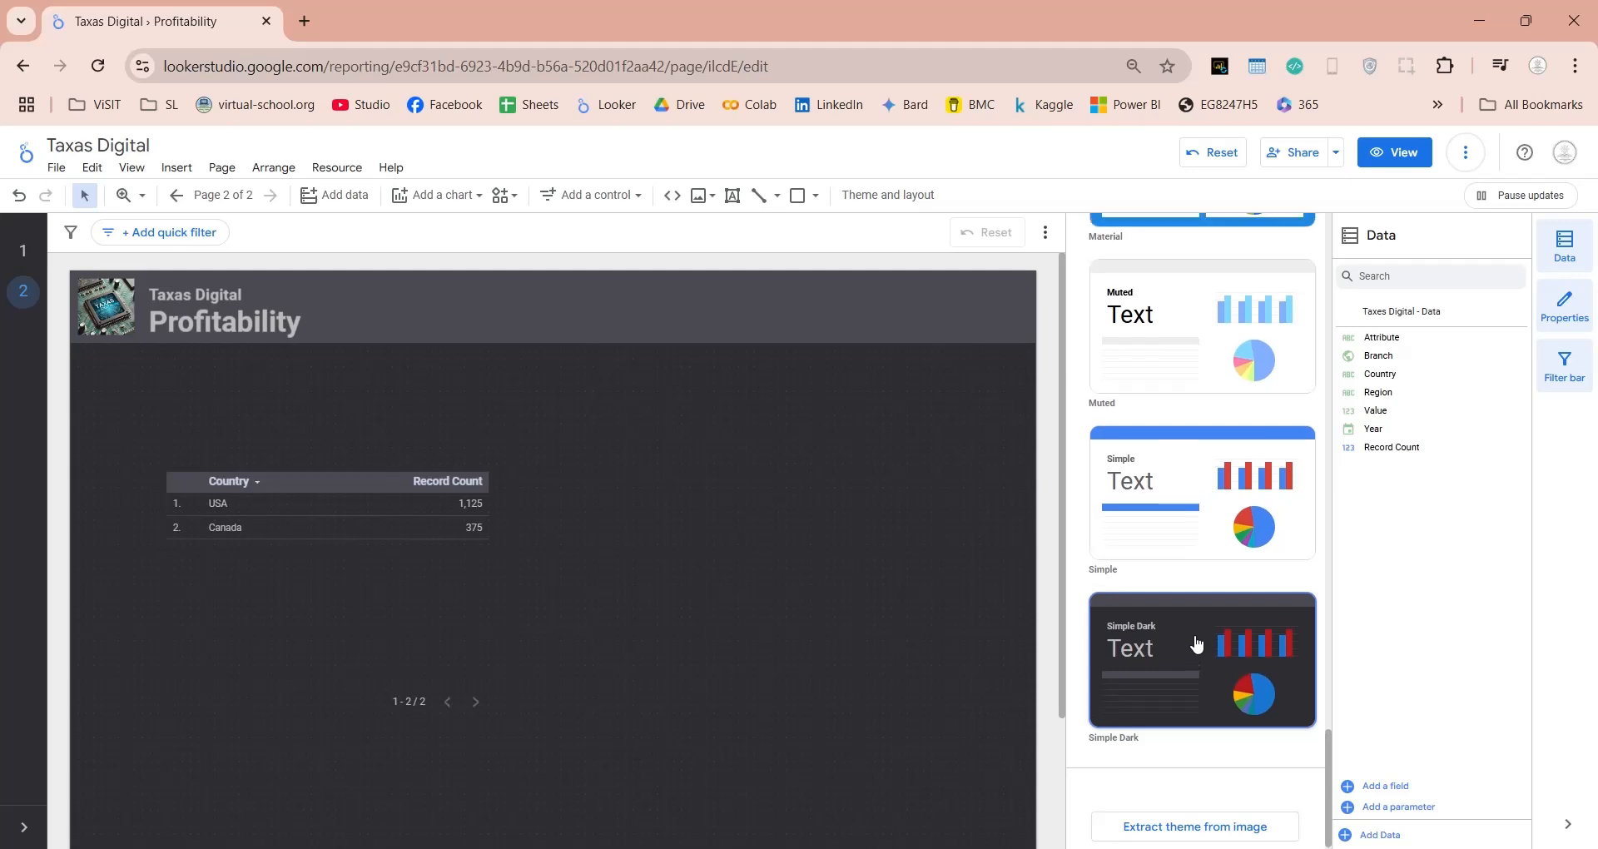
scroll(1197, 640, "up", 10)
left_click(1177, 466)
left_click(857, 475)
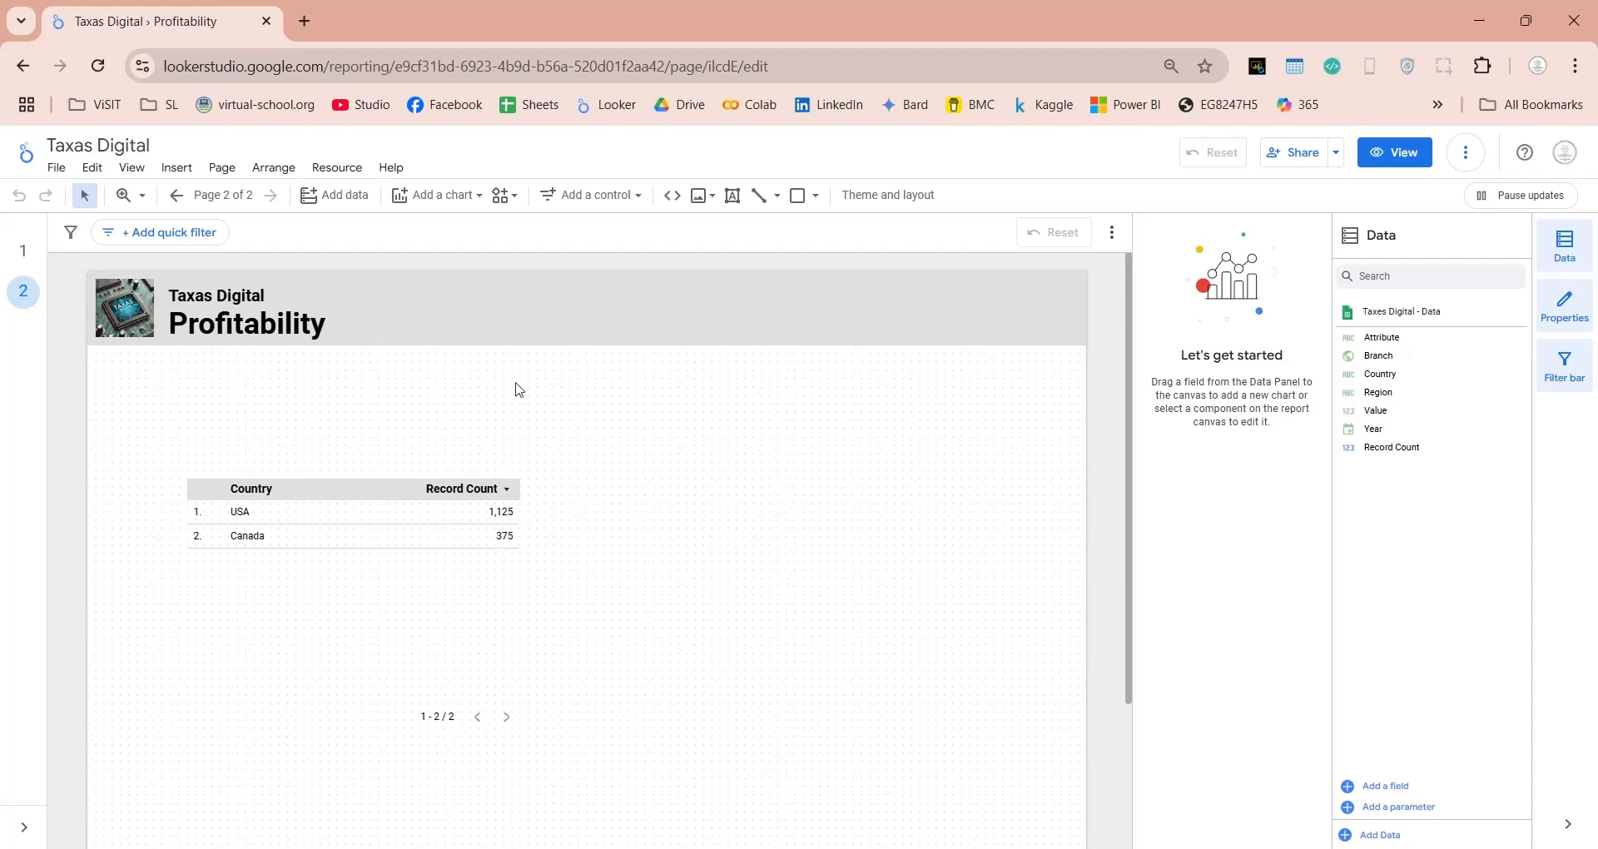
Add a scorecard chart at the right end of the Profitability page's header band
left_click(461, 197)
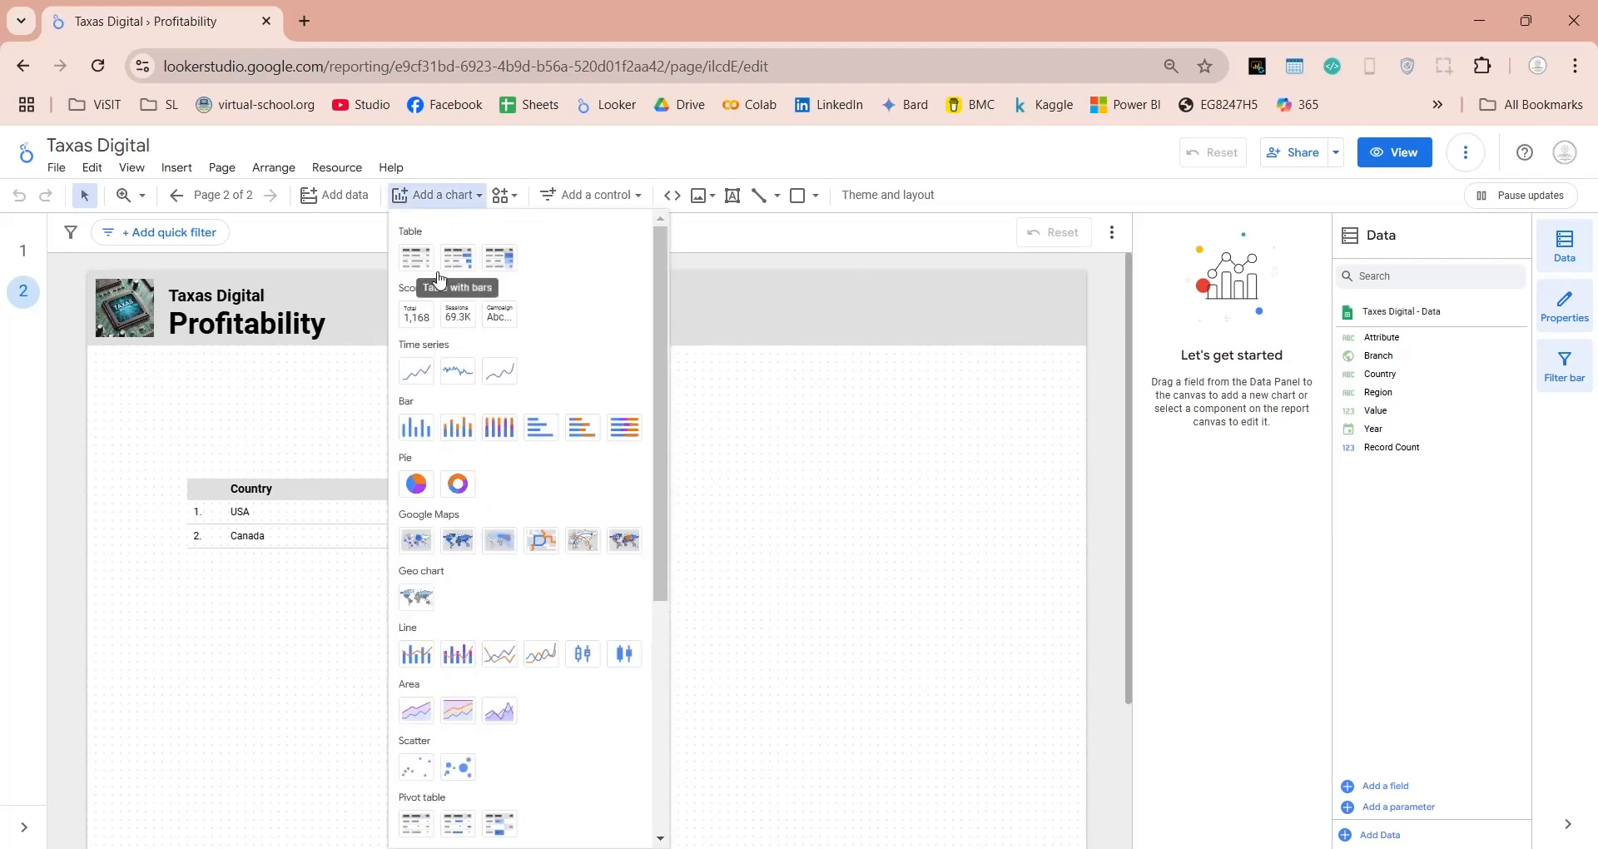
left_click(420, 331)
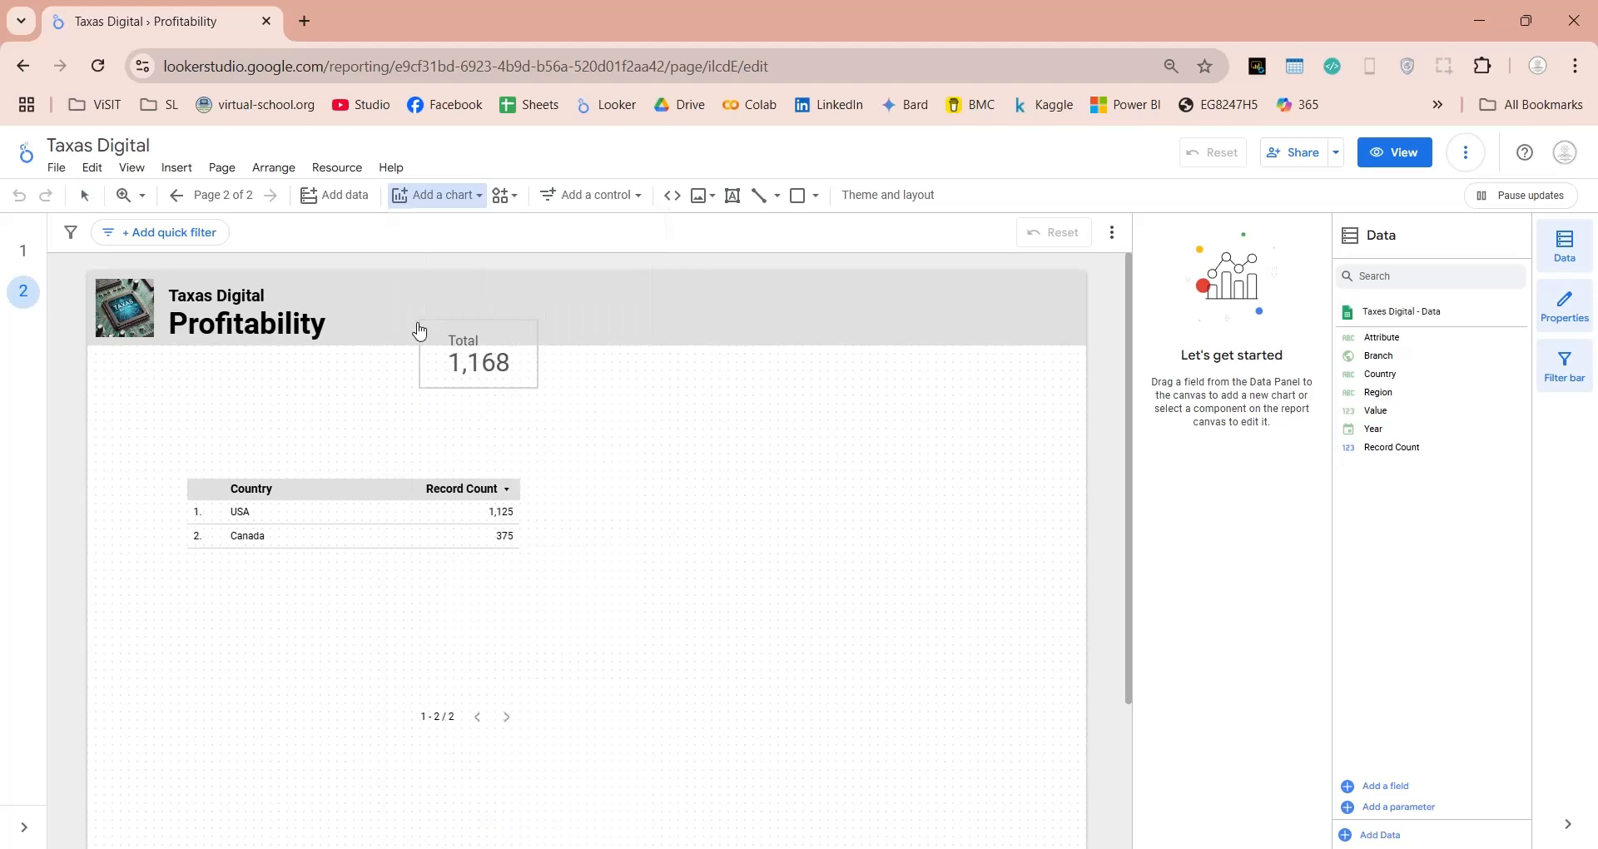
left_click(968, 277)
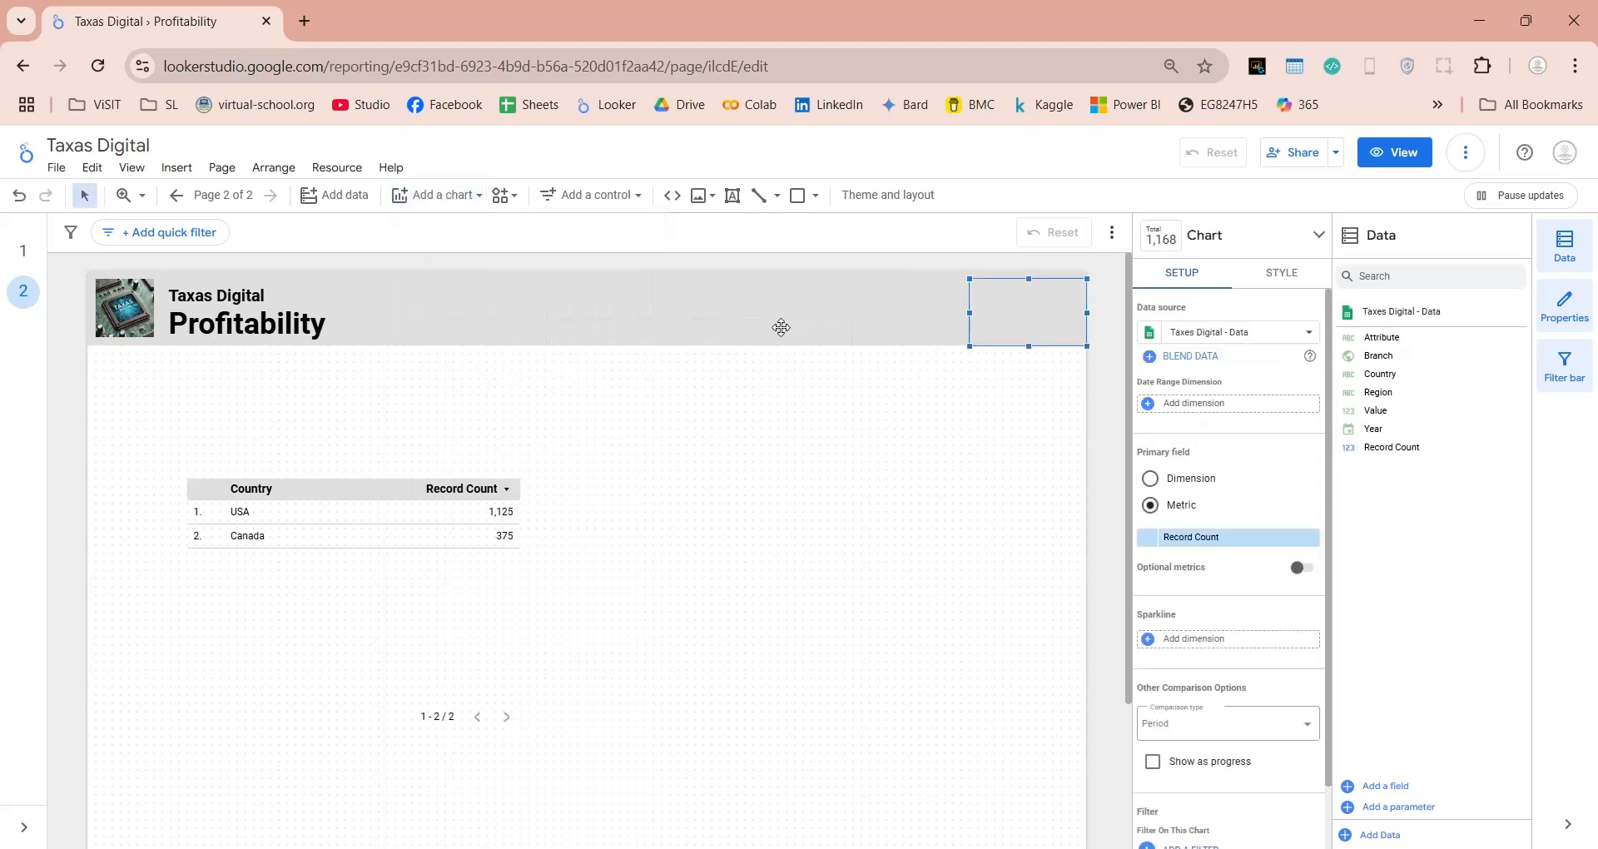
Widen the header scorecard toward the title and set its metric to Value
left_click_drag(967, 312, 901, 313)
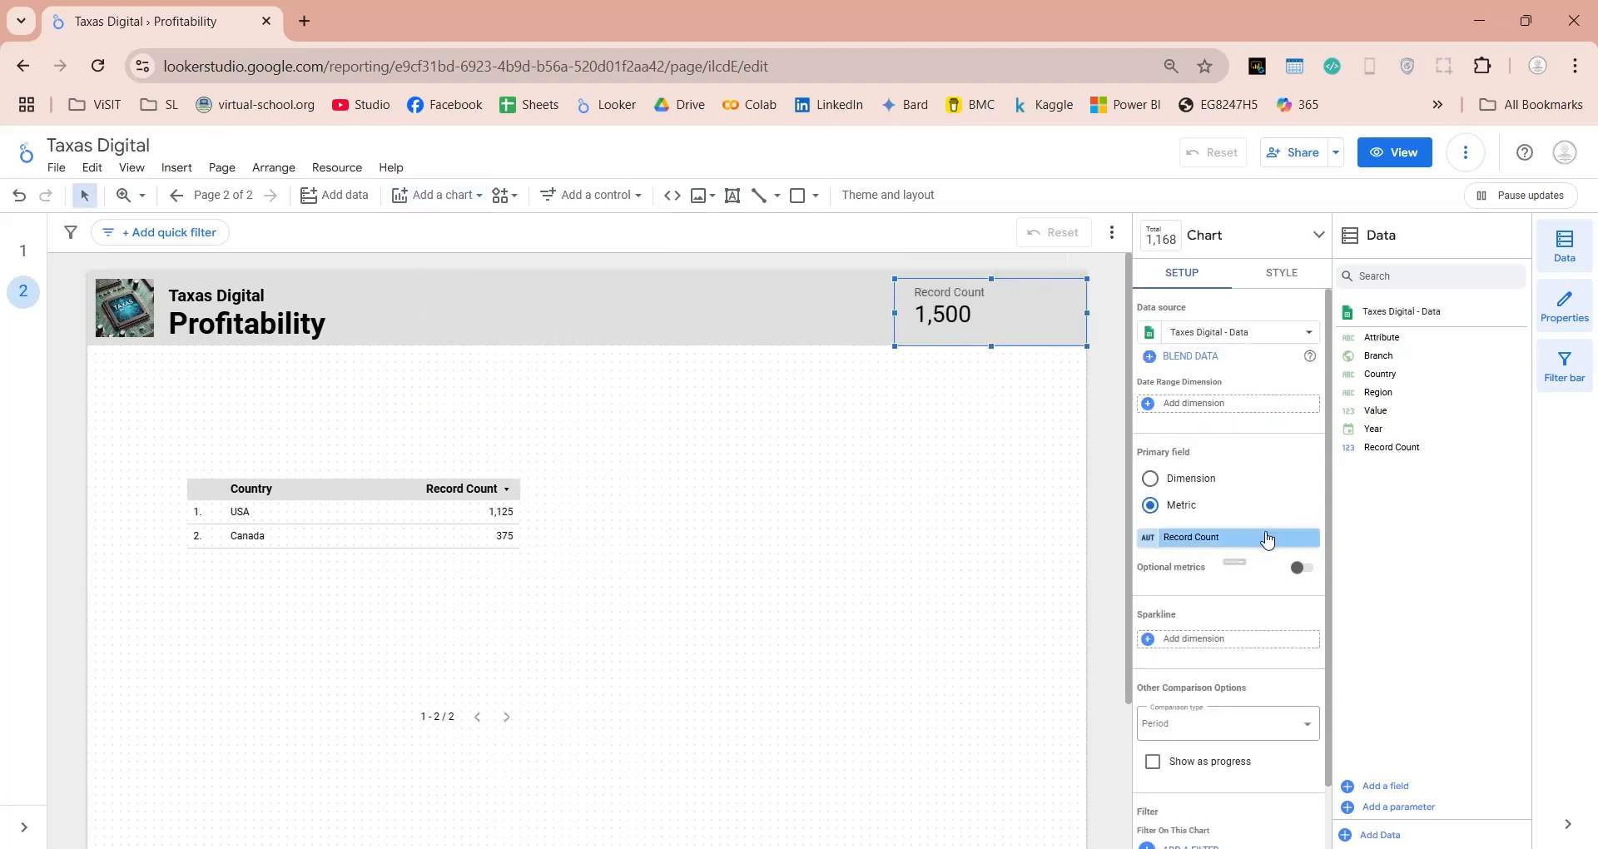
left_click_drag(1382, 416, 1203, 549)
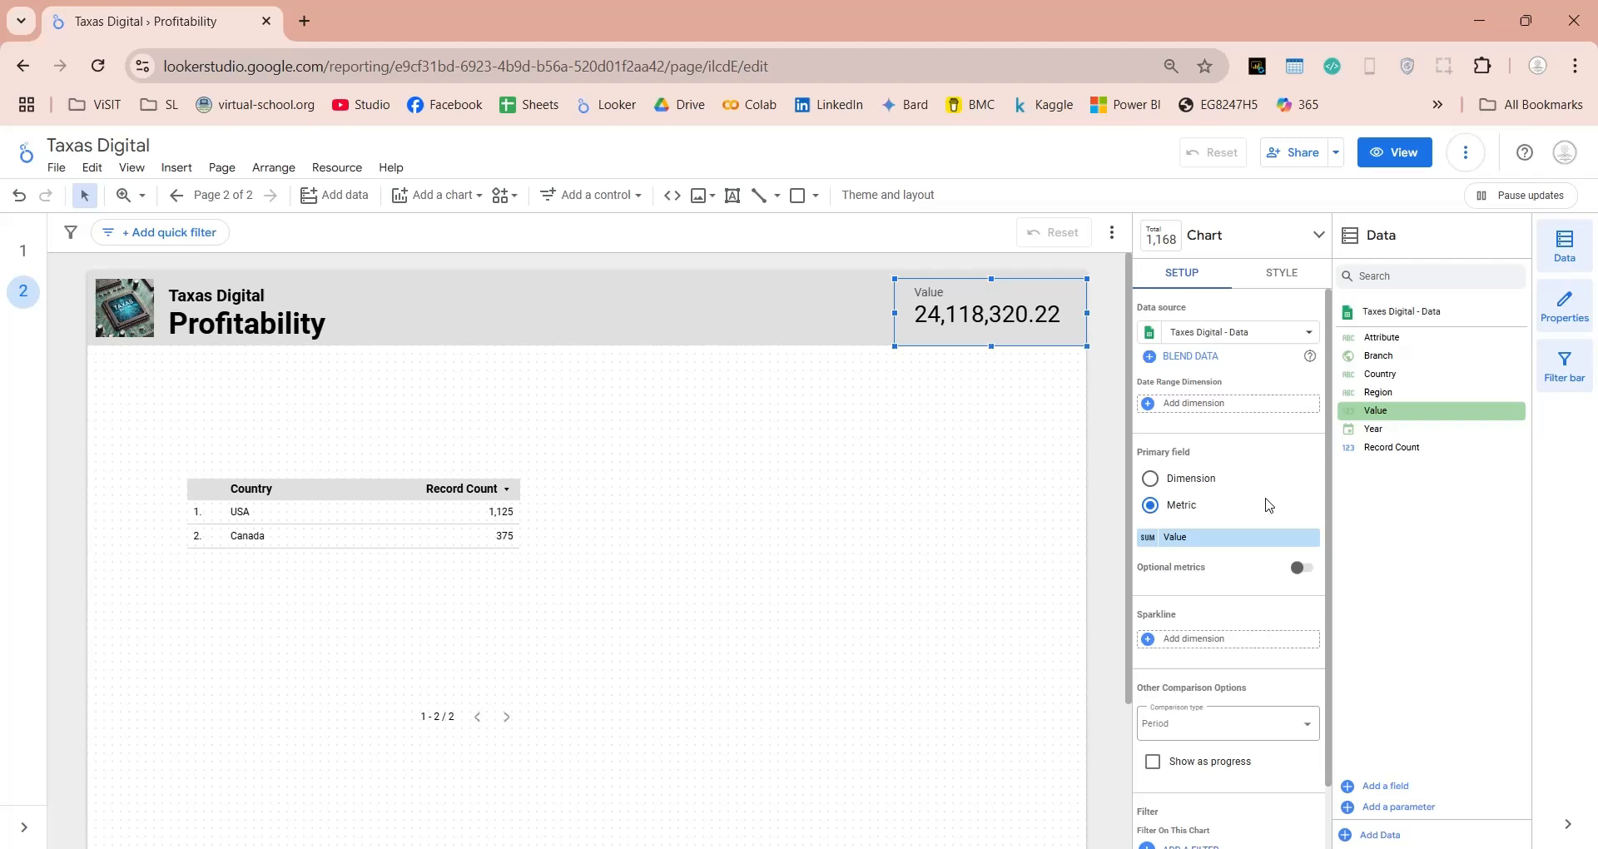
Create a filter named Att_Profit on the scorecard that includes records where Attribute equals Profit
scroll(1269, 506, "down", 2)
left_click(1191, 781)
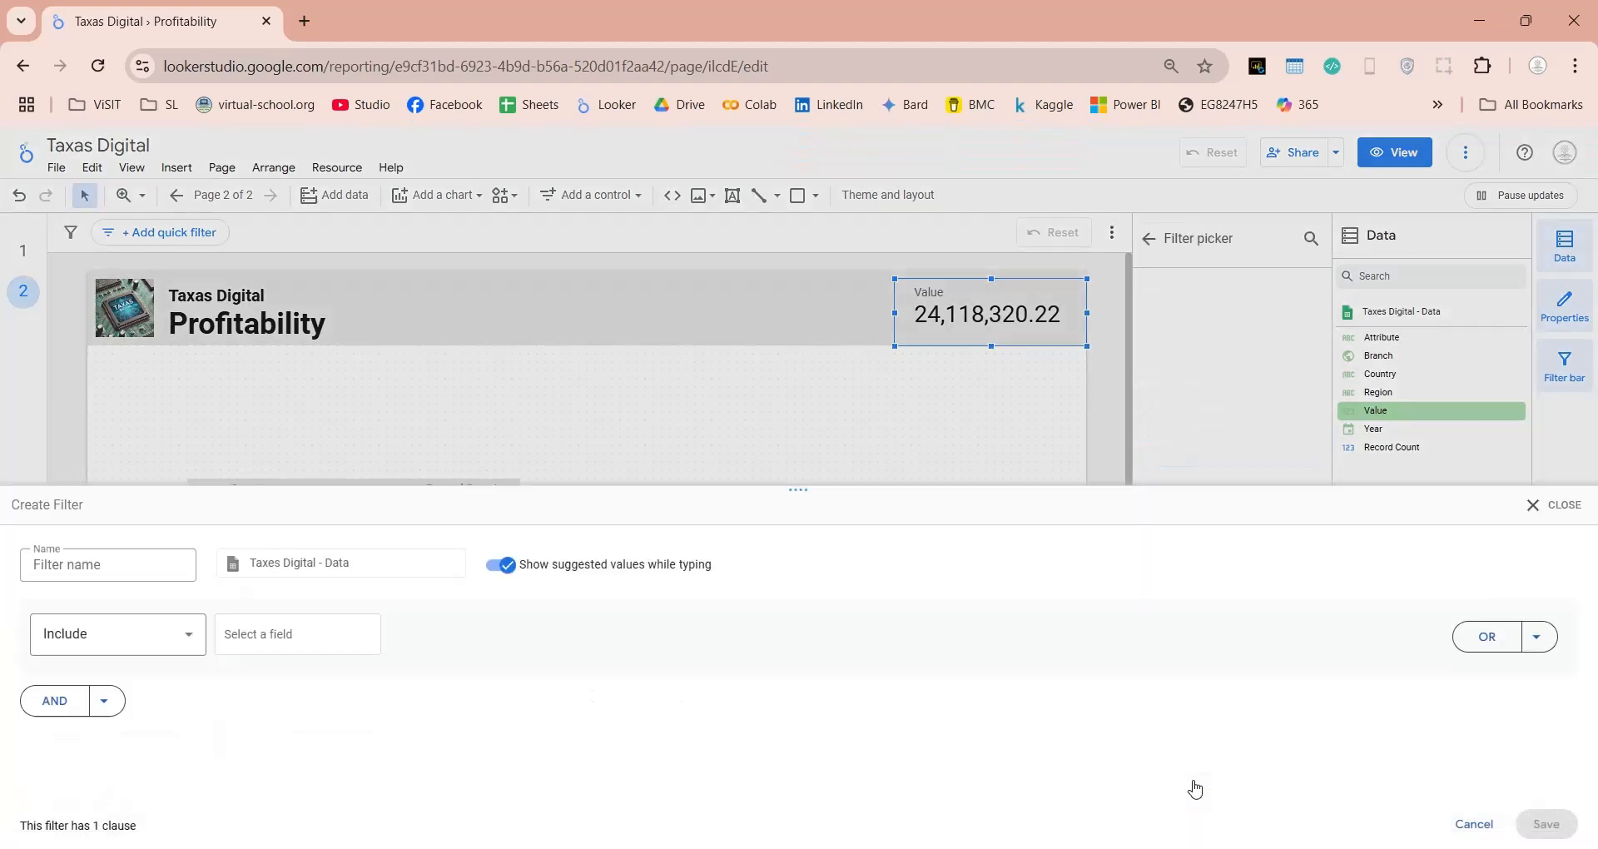
left_click(264, 607)
left_click(200, 716)
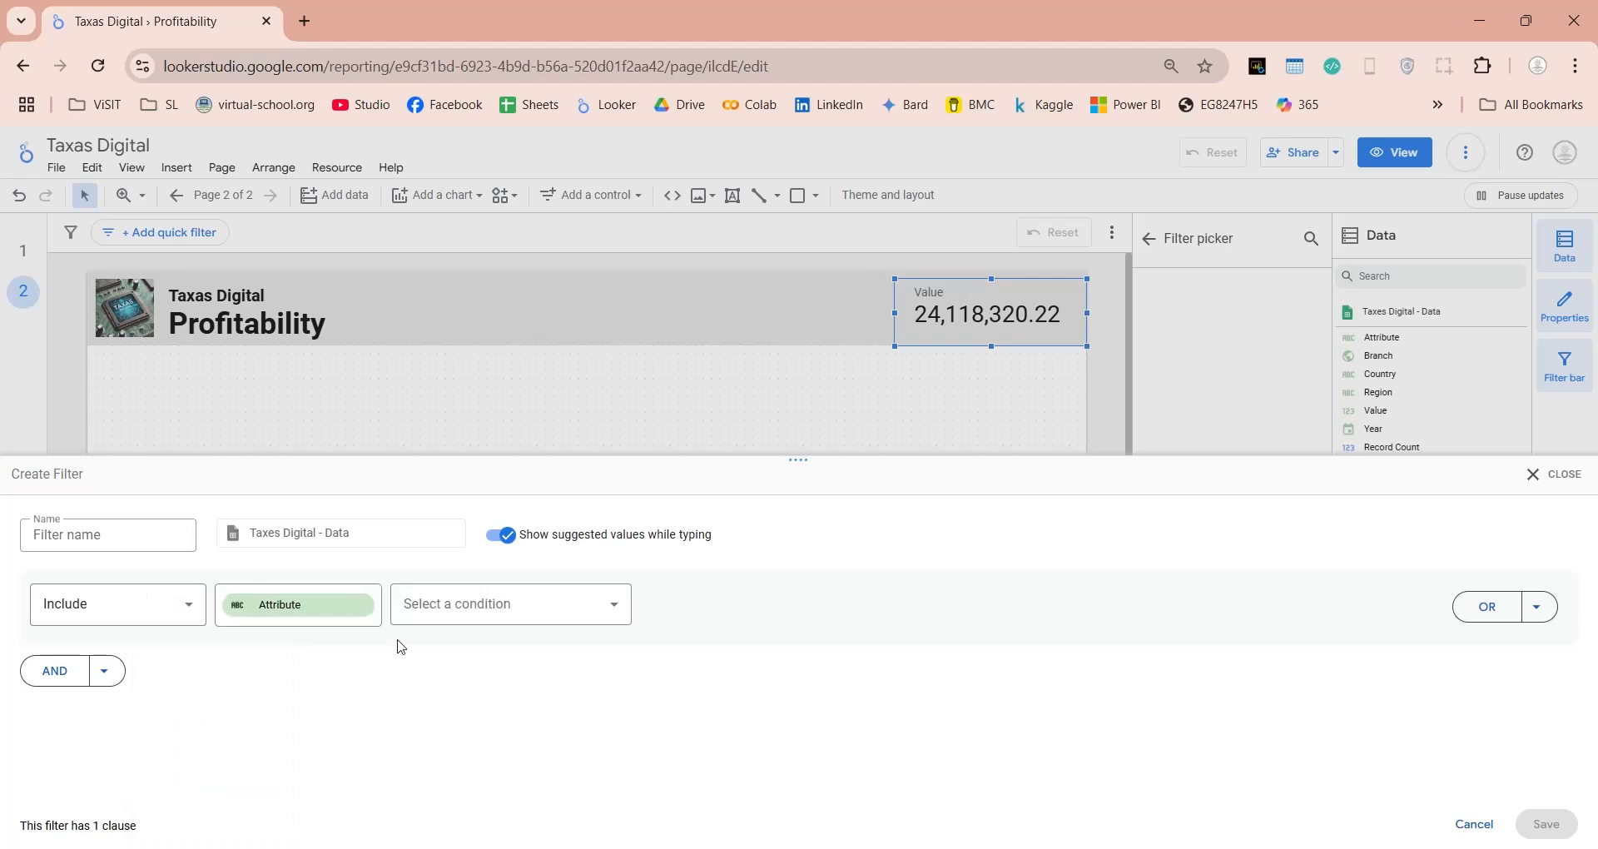
left_click(498, 641)
left_click(528, 392)
left_click(689, 604)
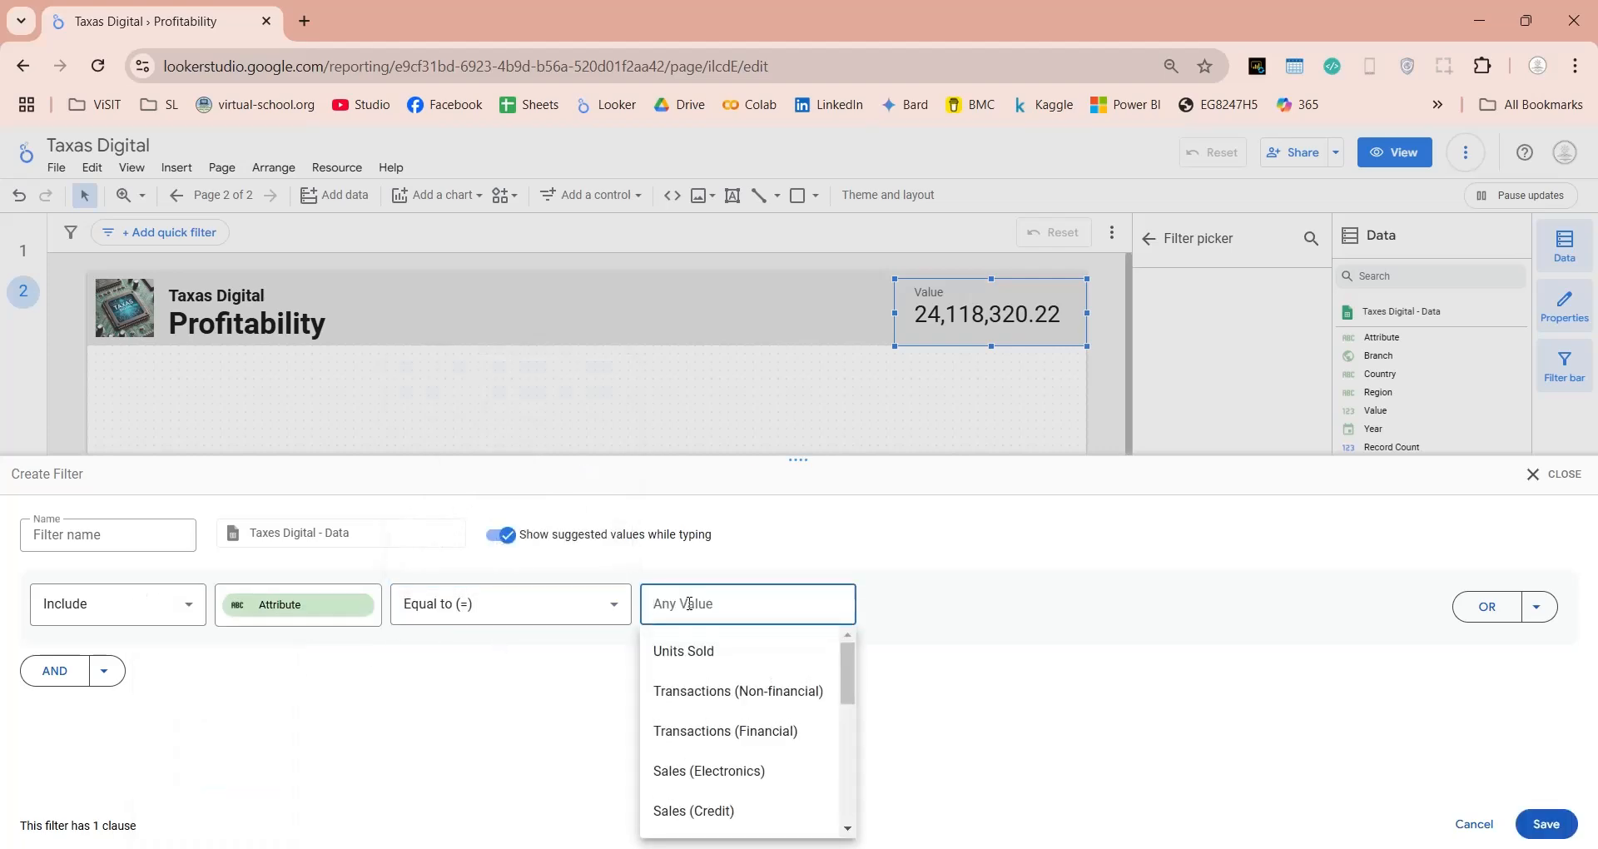
type("profit")
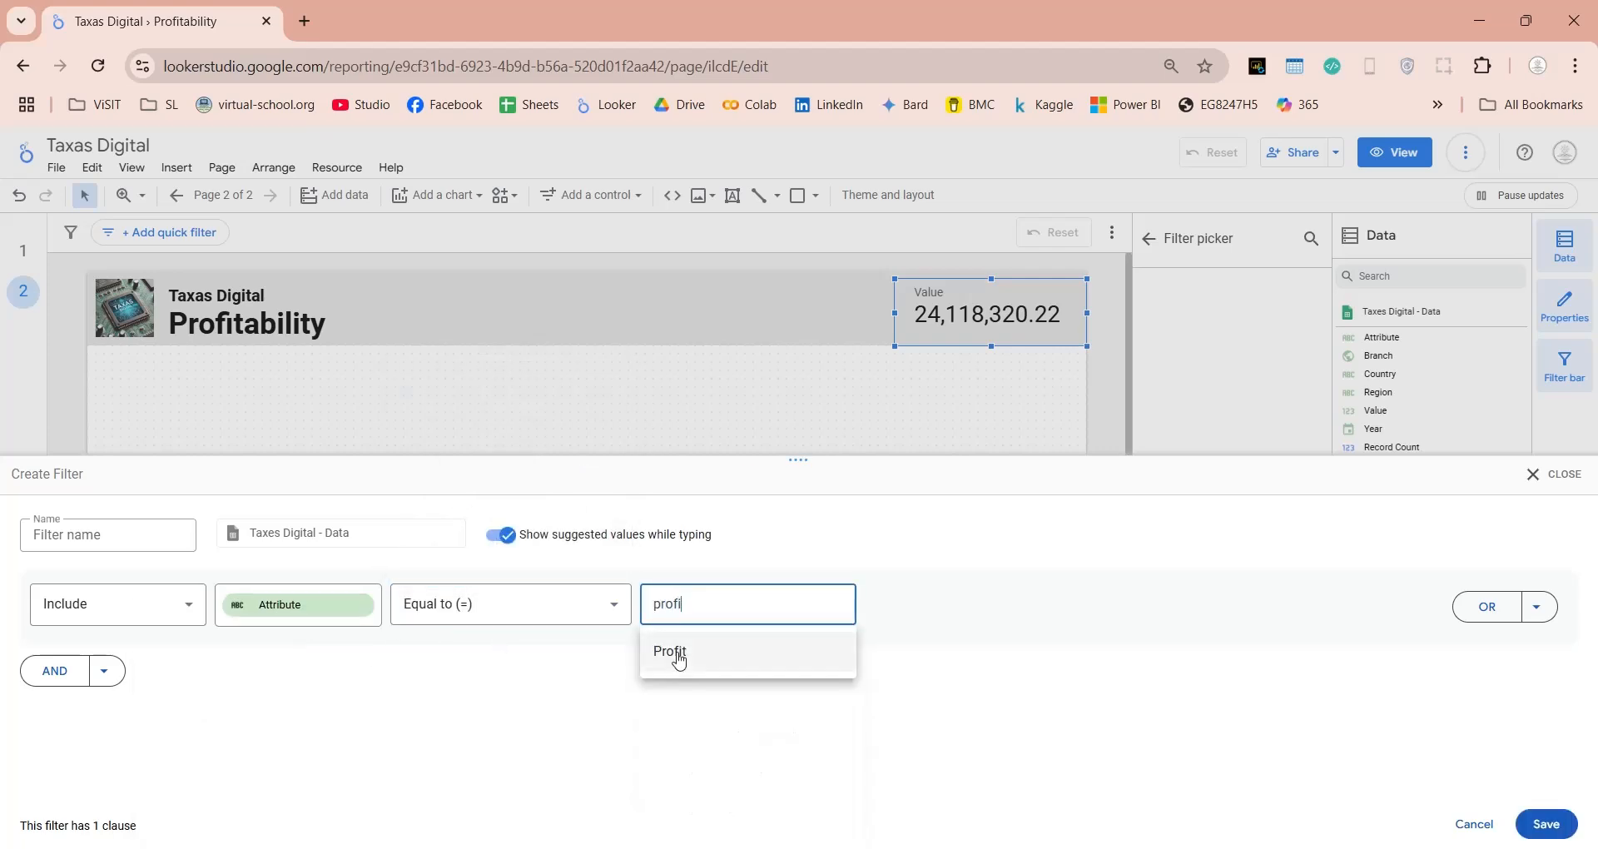
left_click(676, 654)
left_click(148, 540)
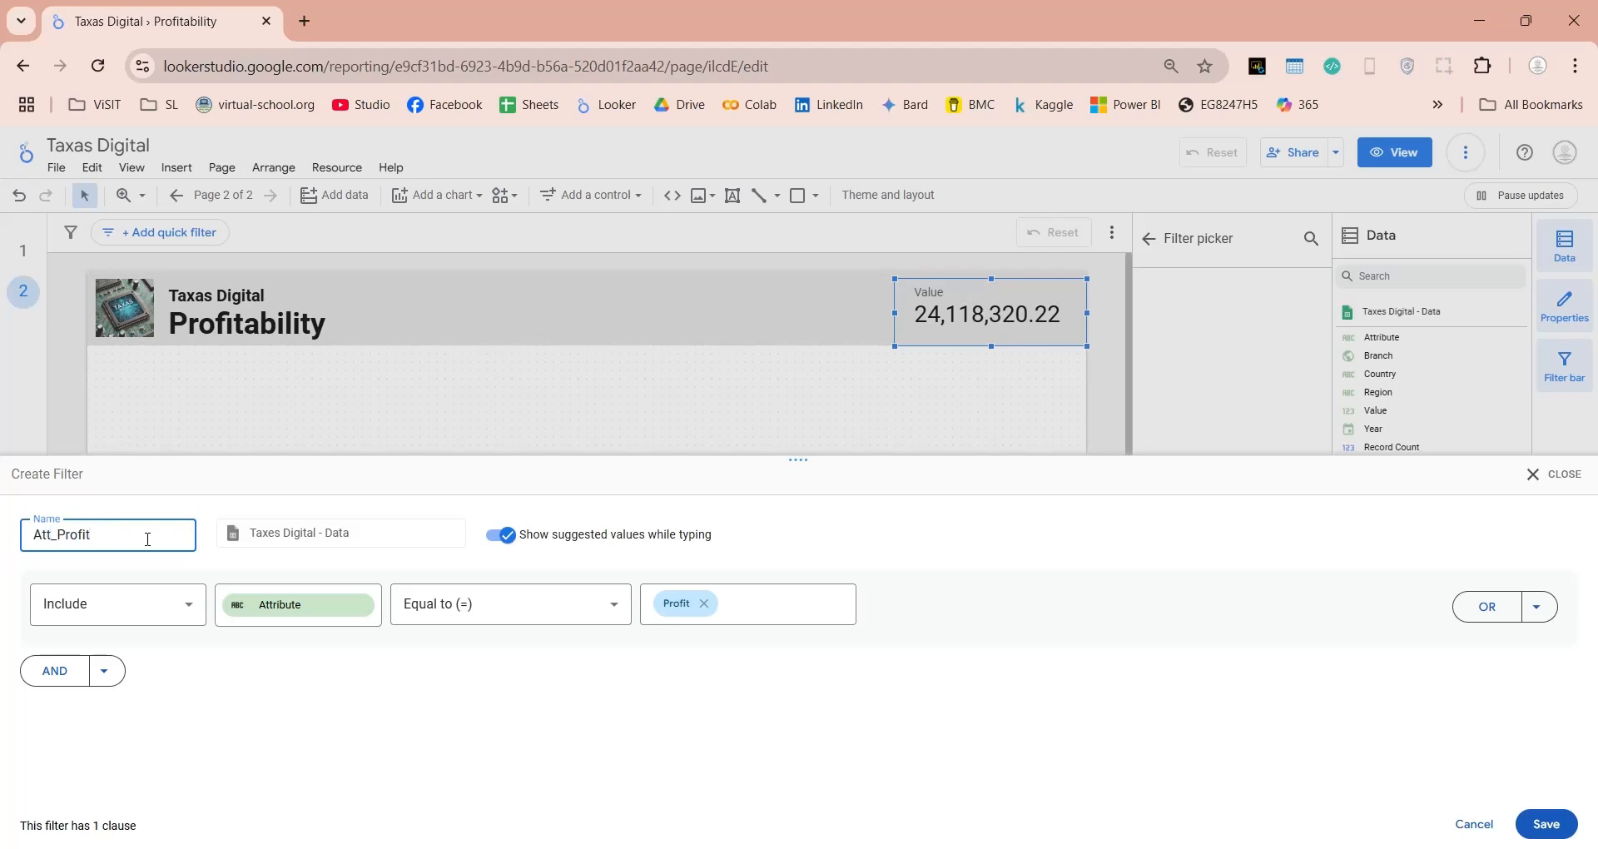
left_click(1544, 824)
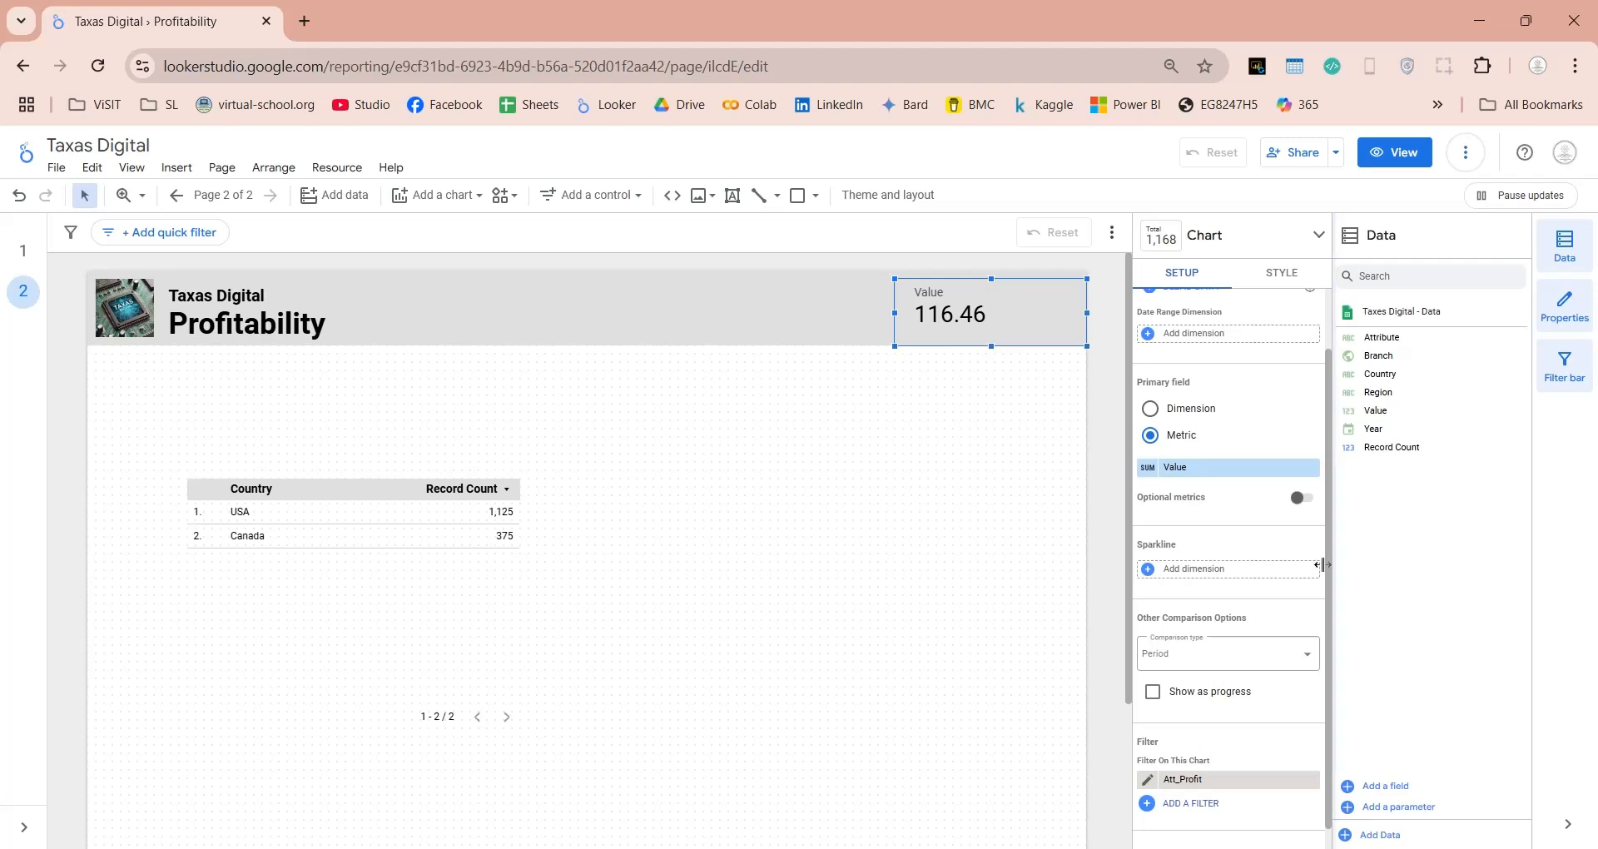
Create a second scorecard filter named Y_2004 that includes records where Year equals 2024
left_click(1192, 804)
left_click(1223, 832)
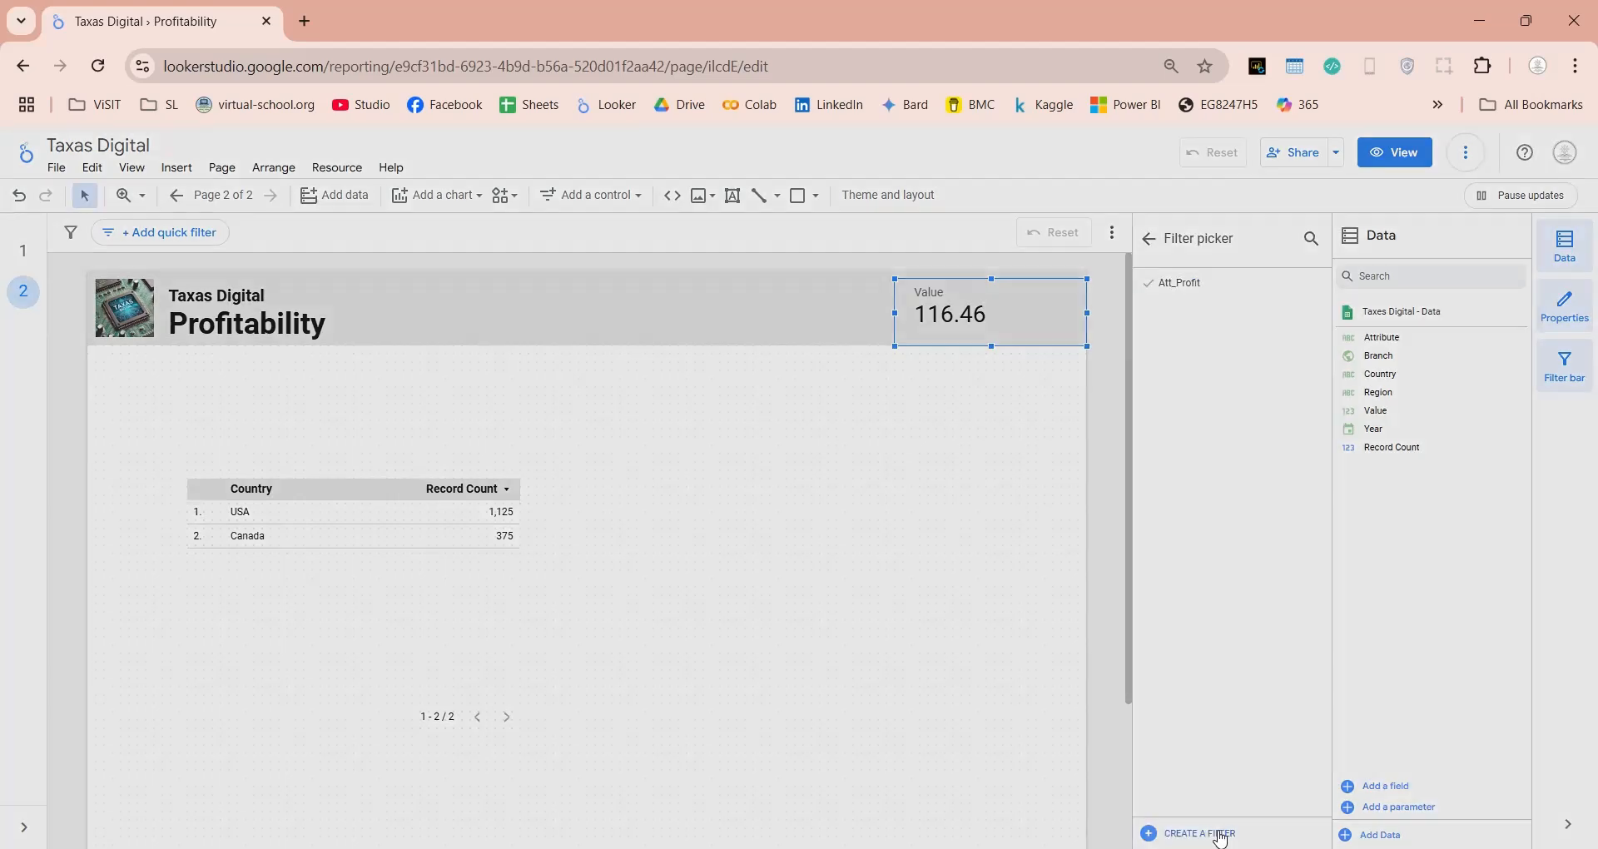
left_click(249, 609)
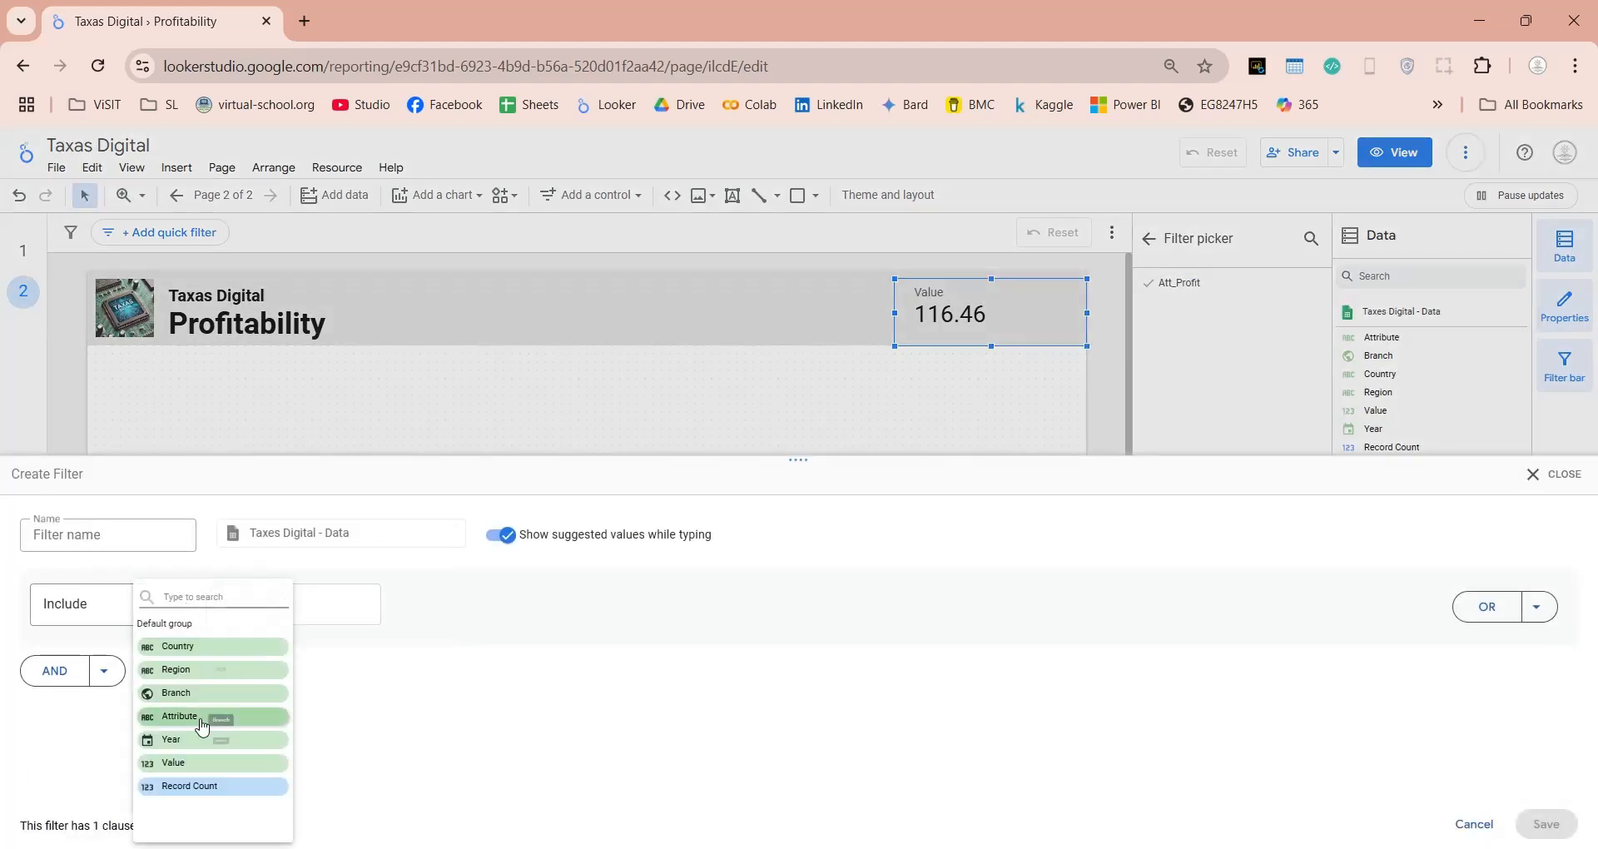
left_click(202, 749)
left_click(485, 606)
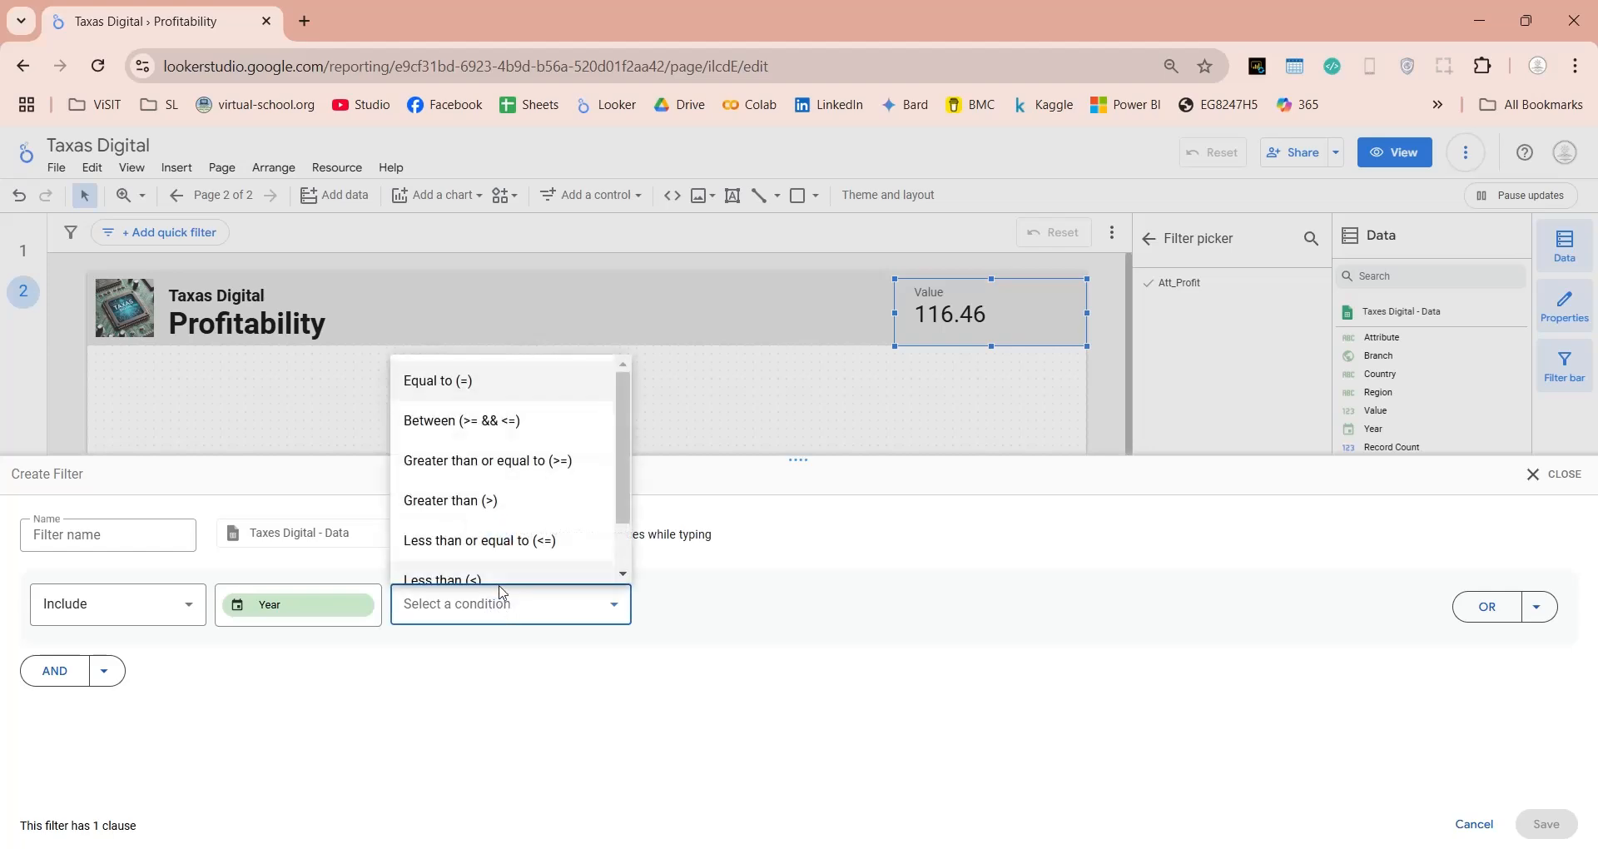
left_click(491, 379)
left_click(691, 613)
left_click(676, 654)
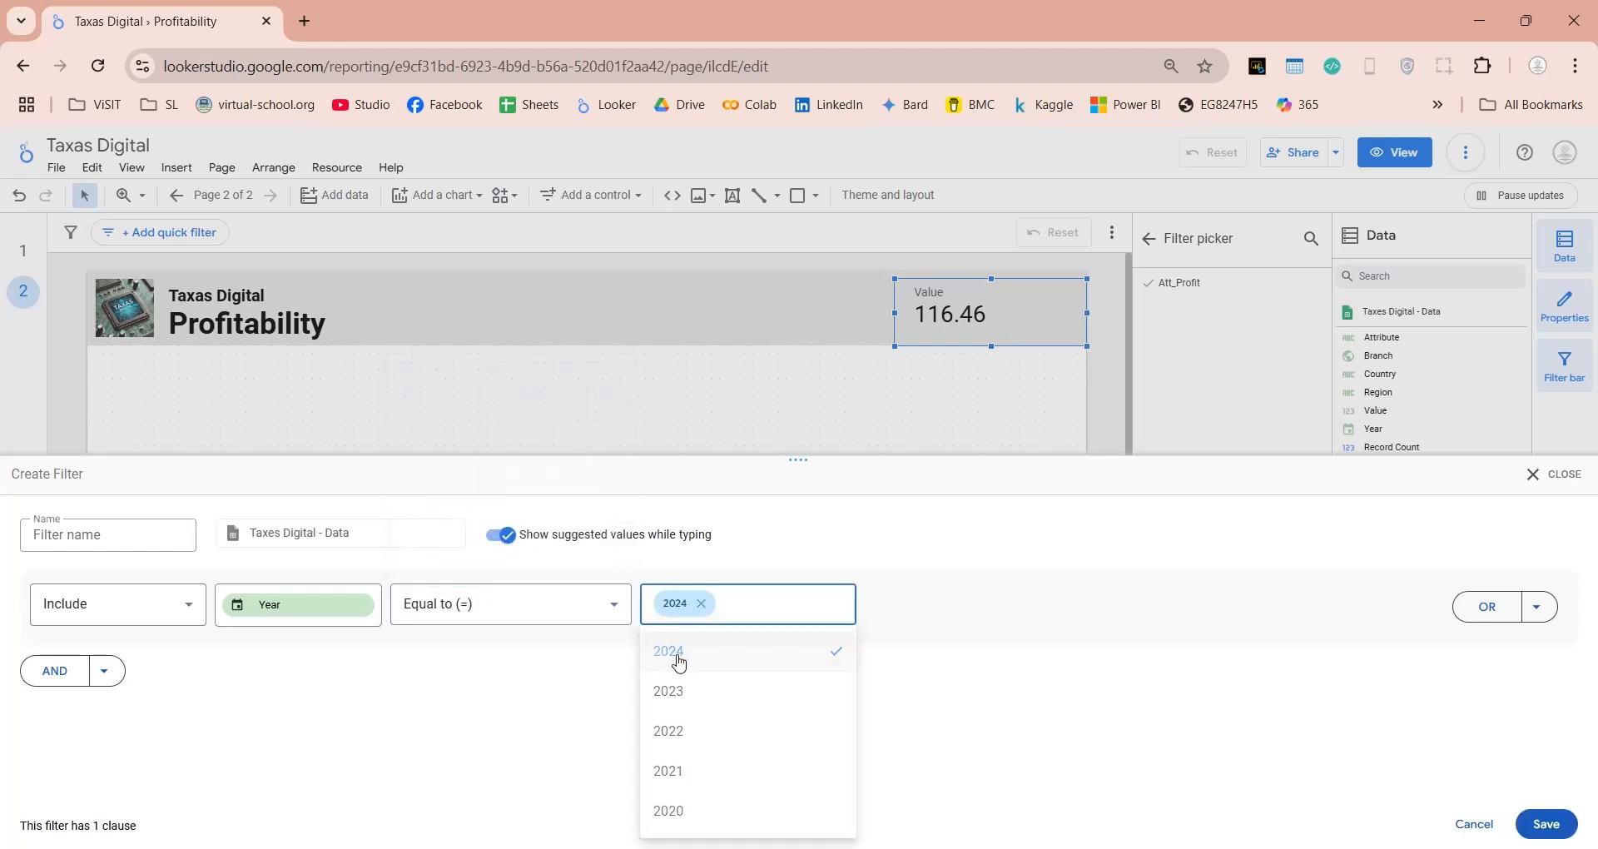
left_click(156, 546)
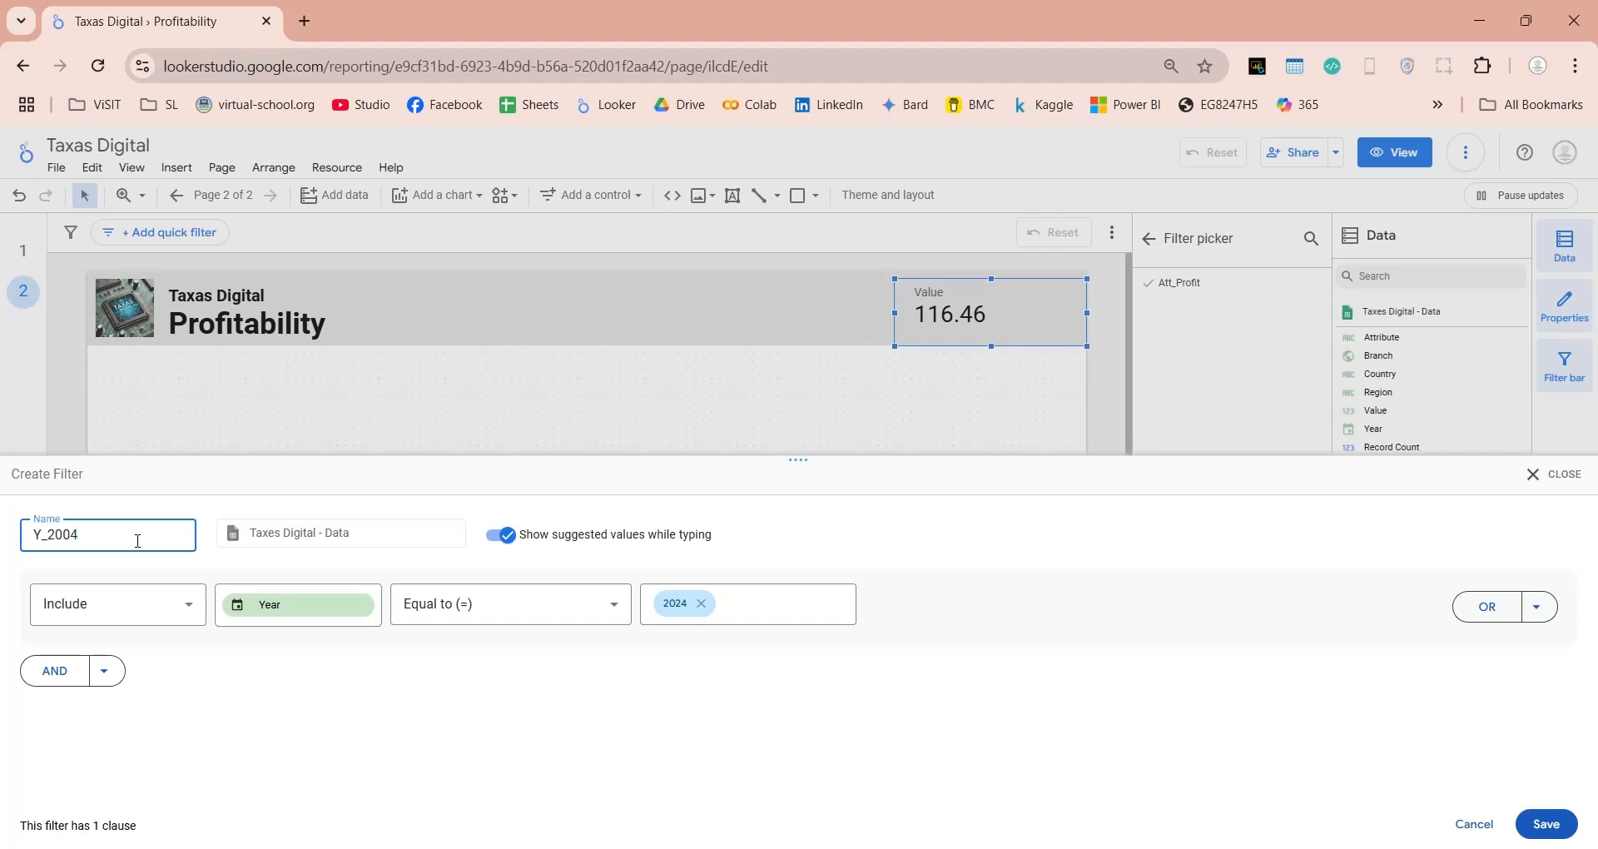
left_click(1545, 822)
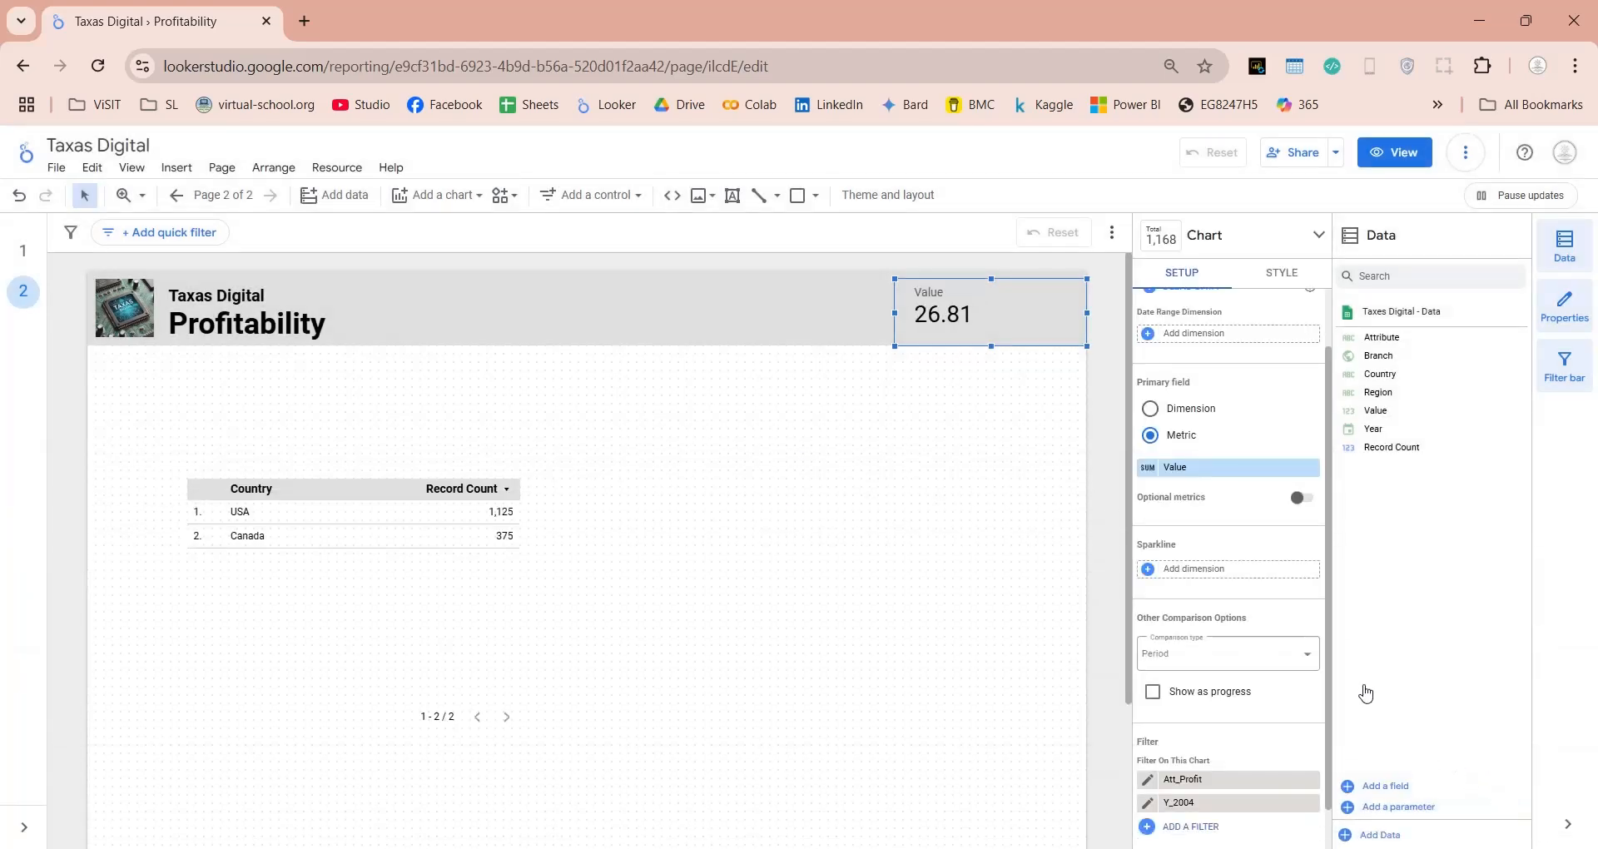
Rename the scorecard's metric to Profit and shrink the scorecard to fit the right end of the header band
left_click_drag(894, 312, 992, 332)
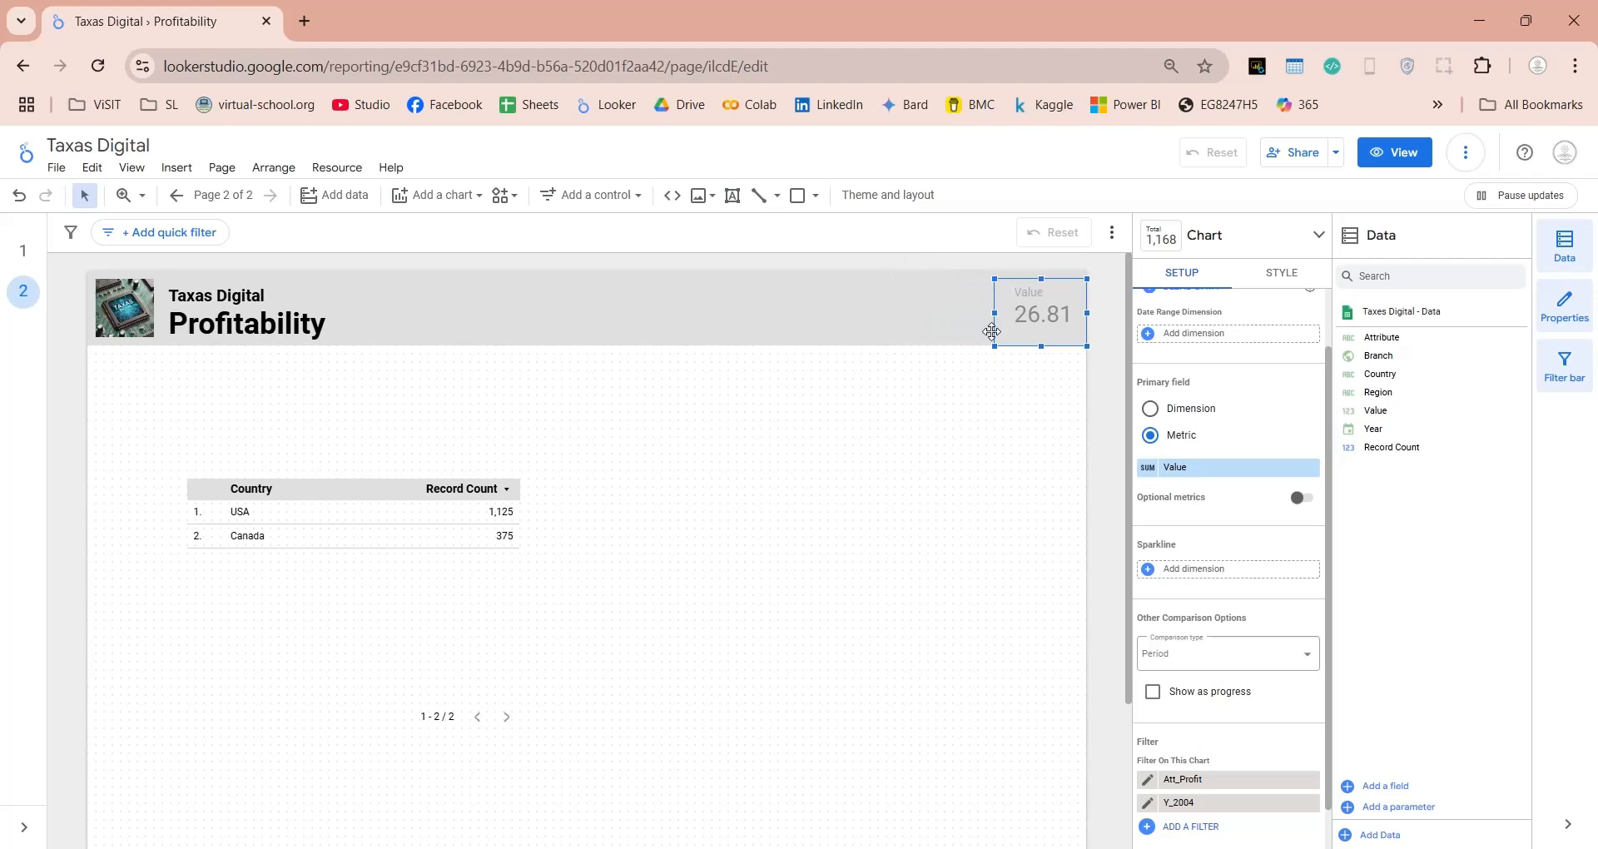
left_click(1174, 469)
type("Profit")
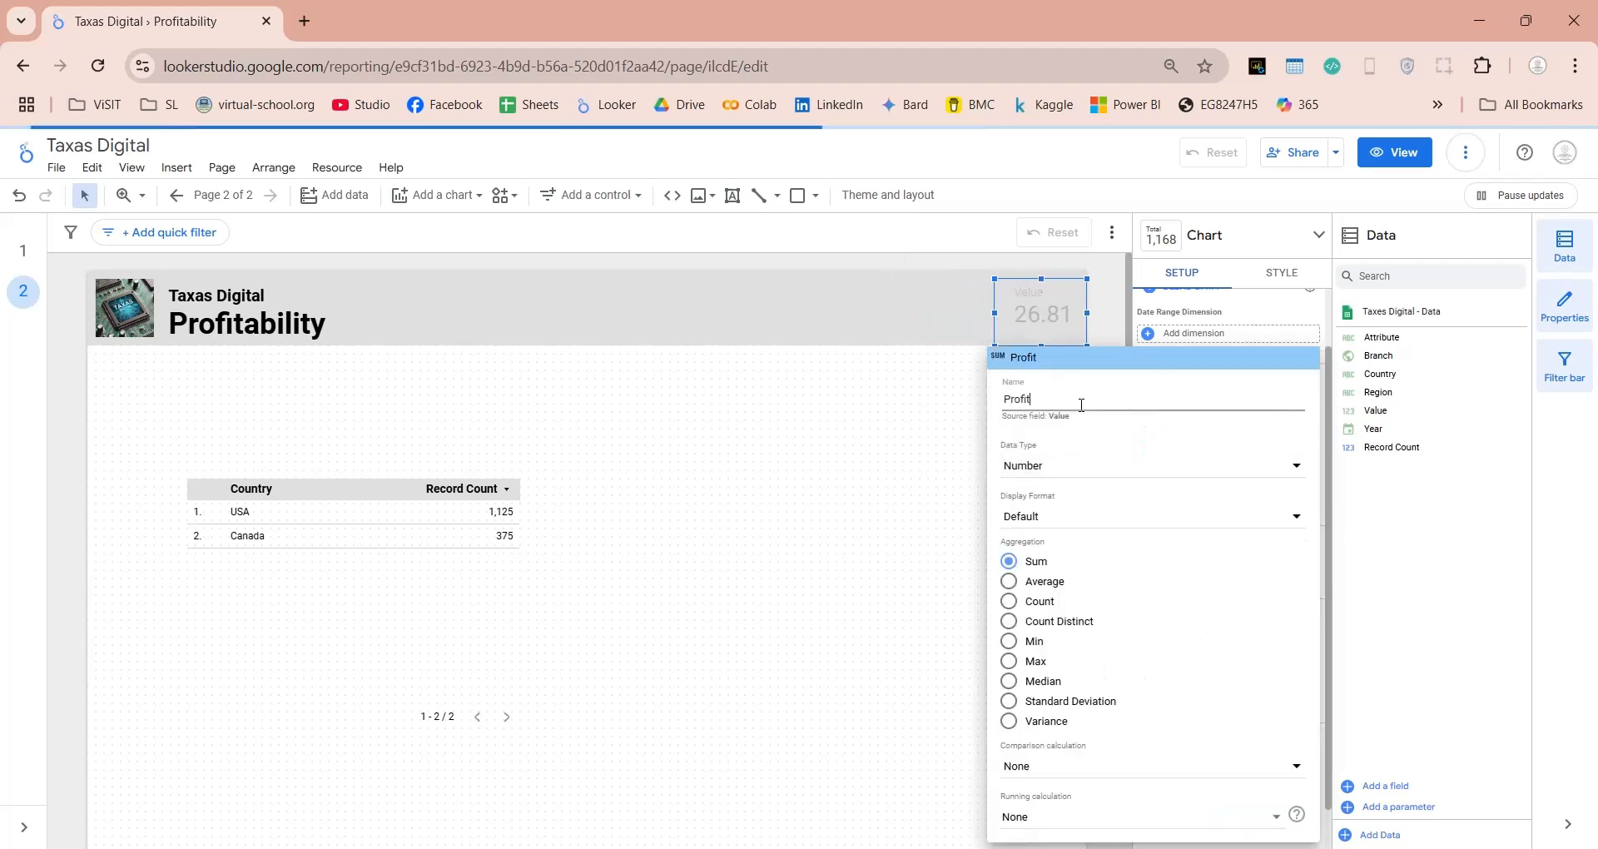
key("Return")
left_click_drag(1042, 279, 1044, 295)
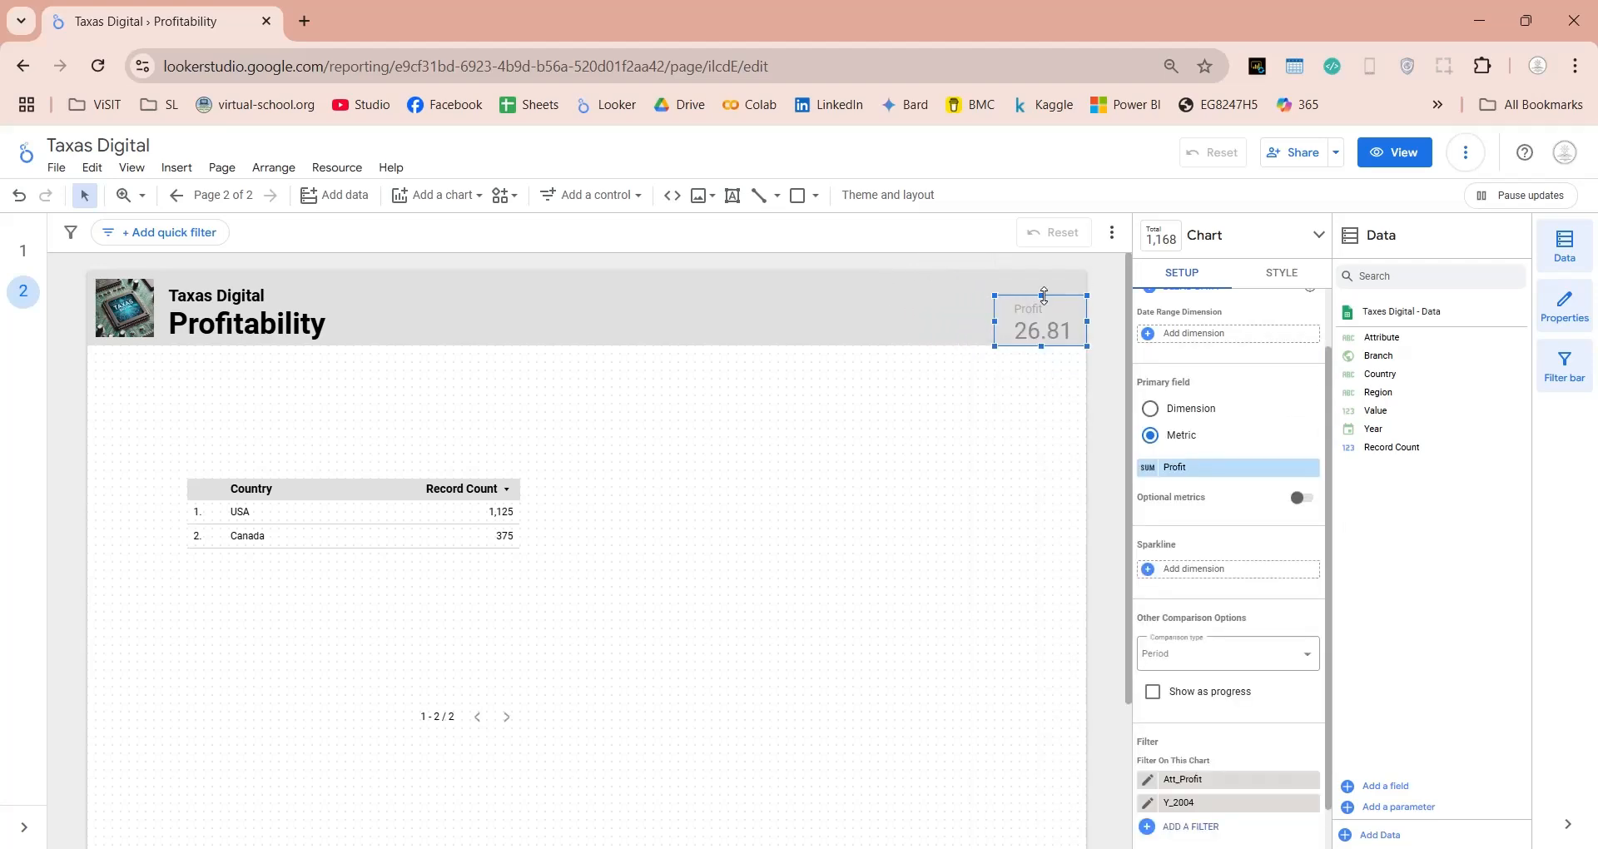
left_click(1029, 415)
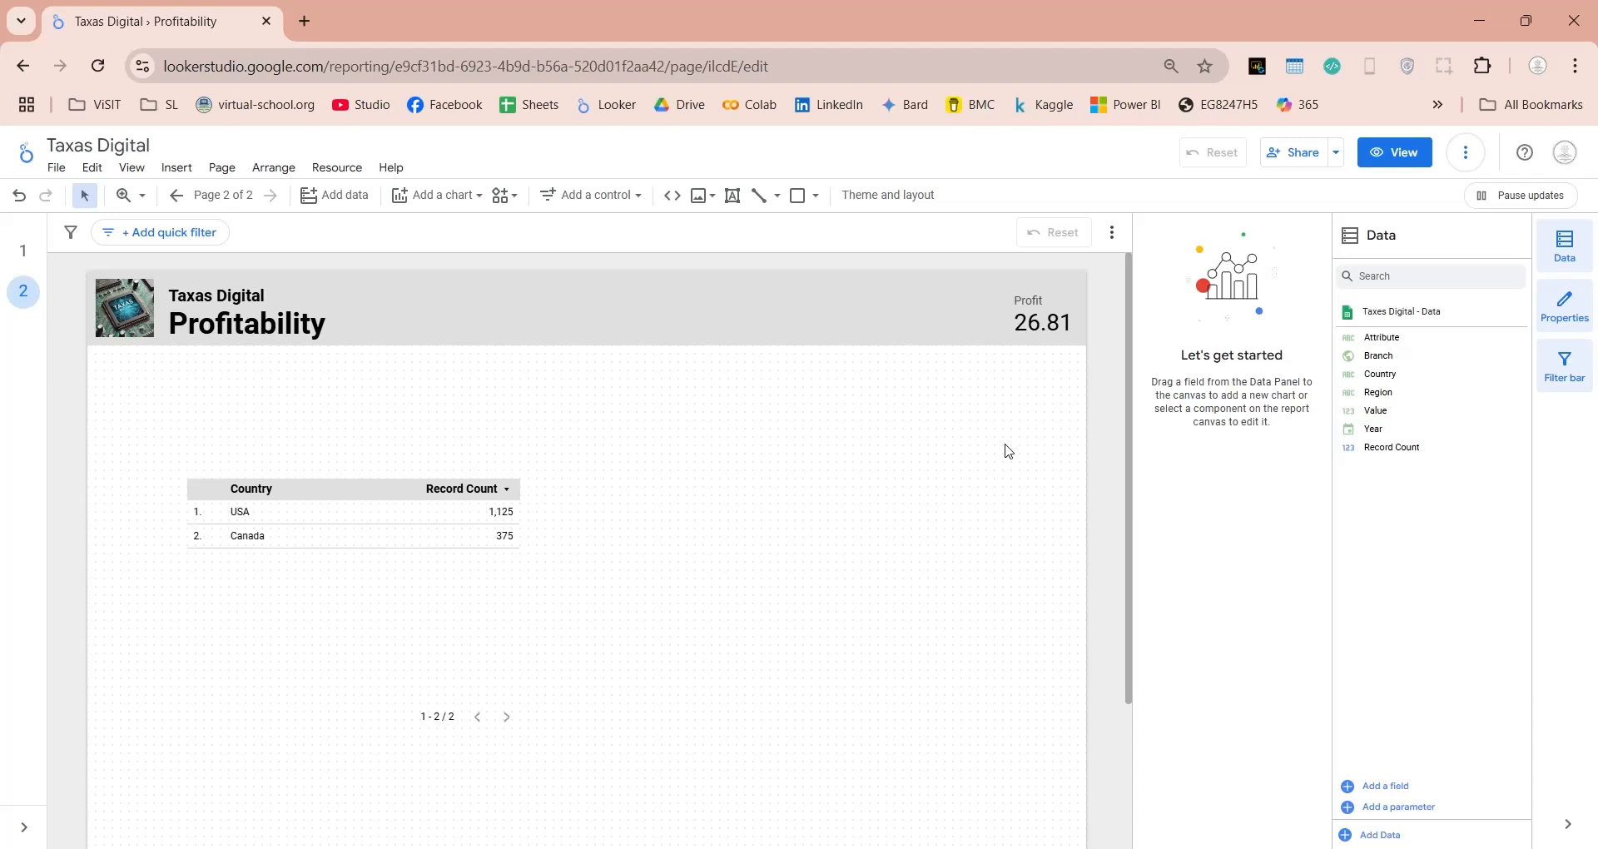
Delete the country record-count table and add a pie chart directly below the header's logo
left_click(396, 635)
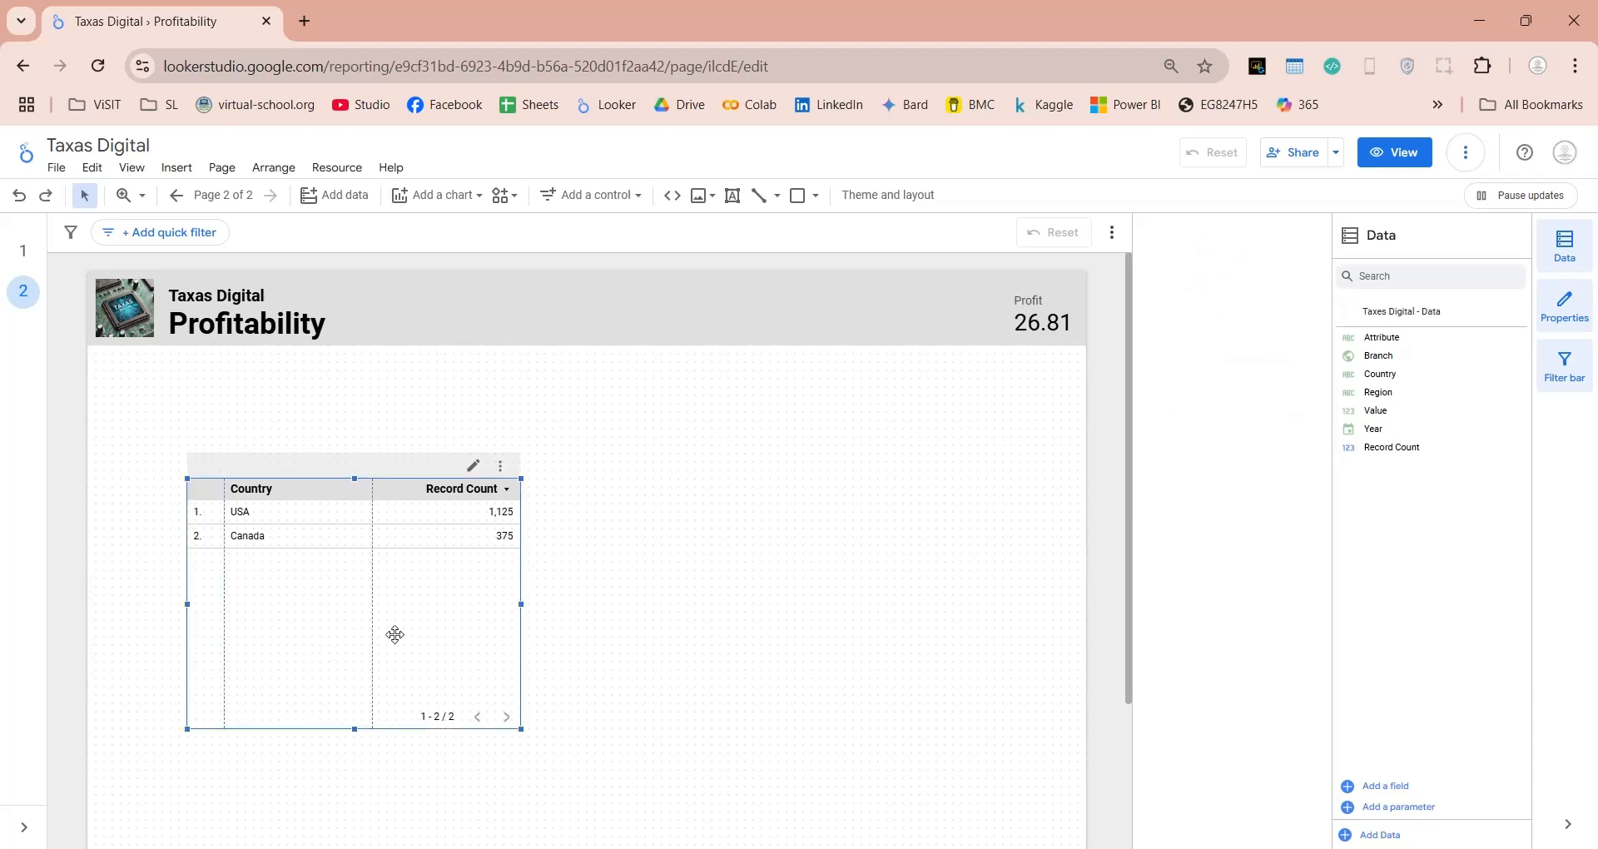
key("Delete")
left_click(455, 206)
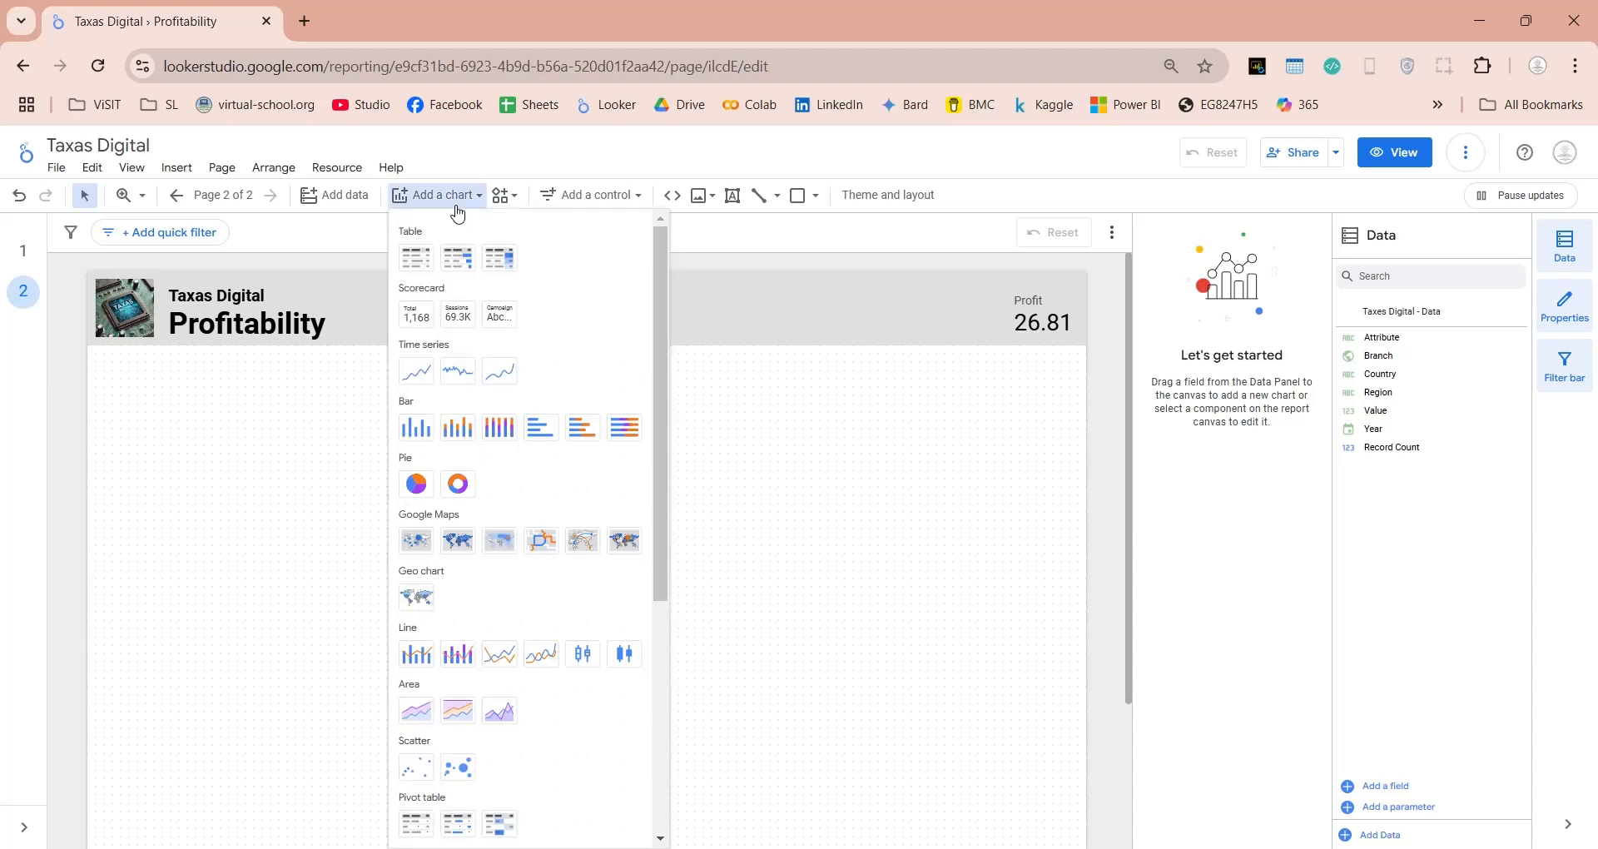
left_click(414, 485)
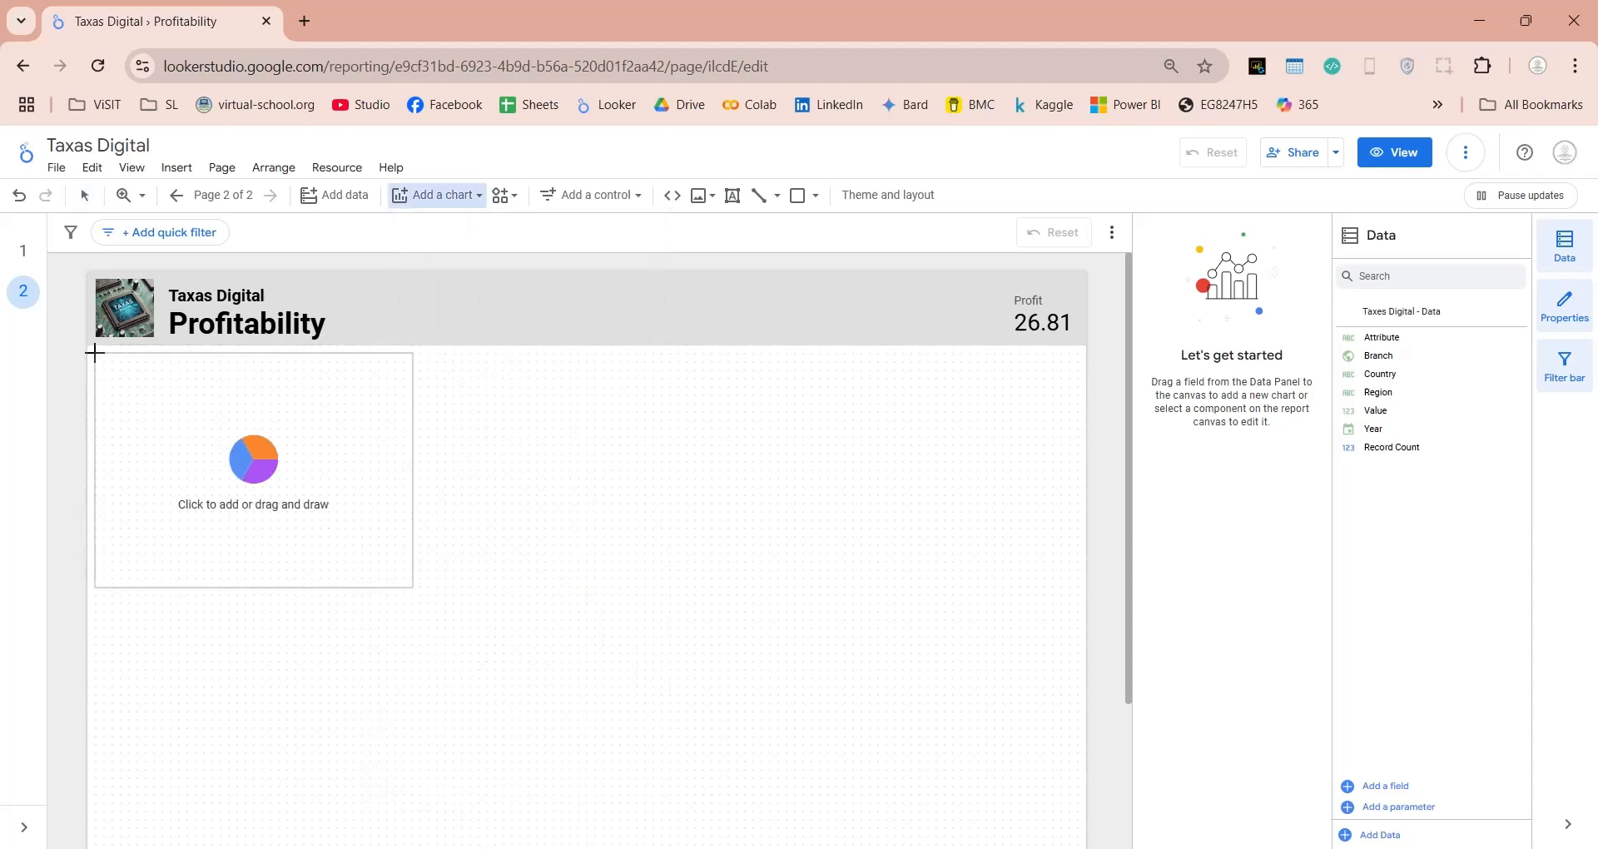
key("Escape")
left_click(152, 403)
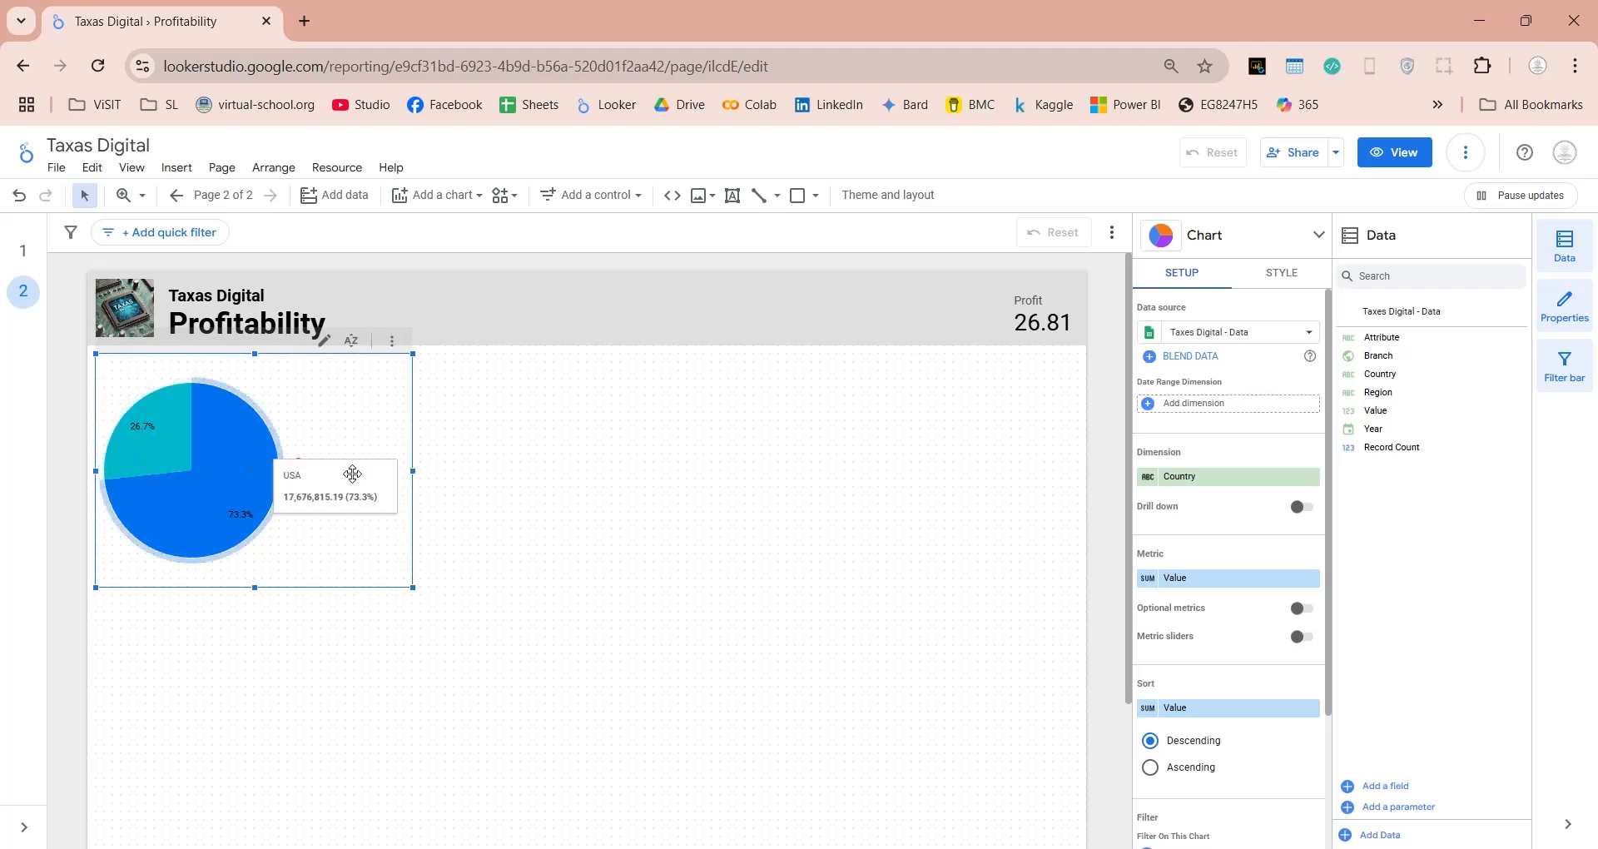
Apply the existing Att_Profit and Y_2004 filters to the pie chart
scroll(1239, 698, "down", 2)
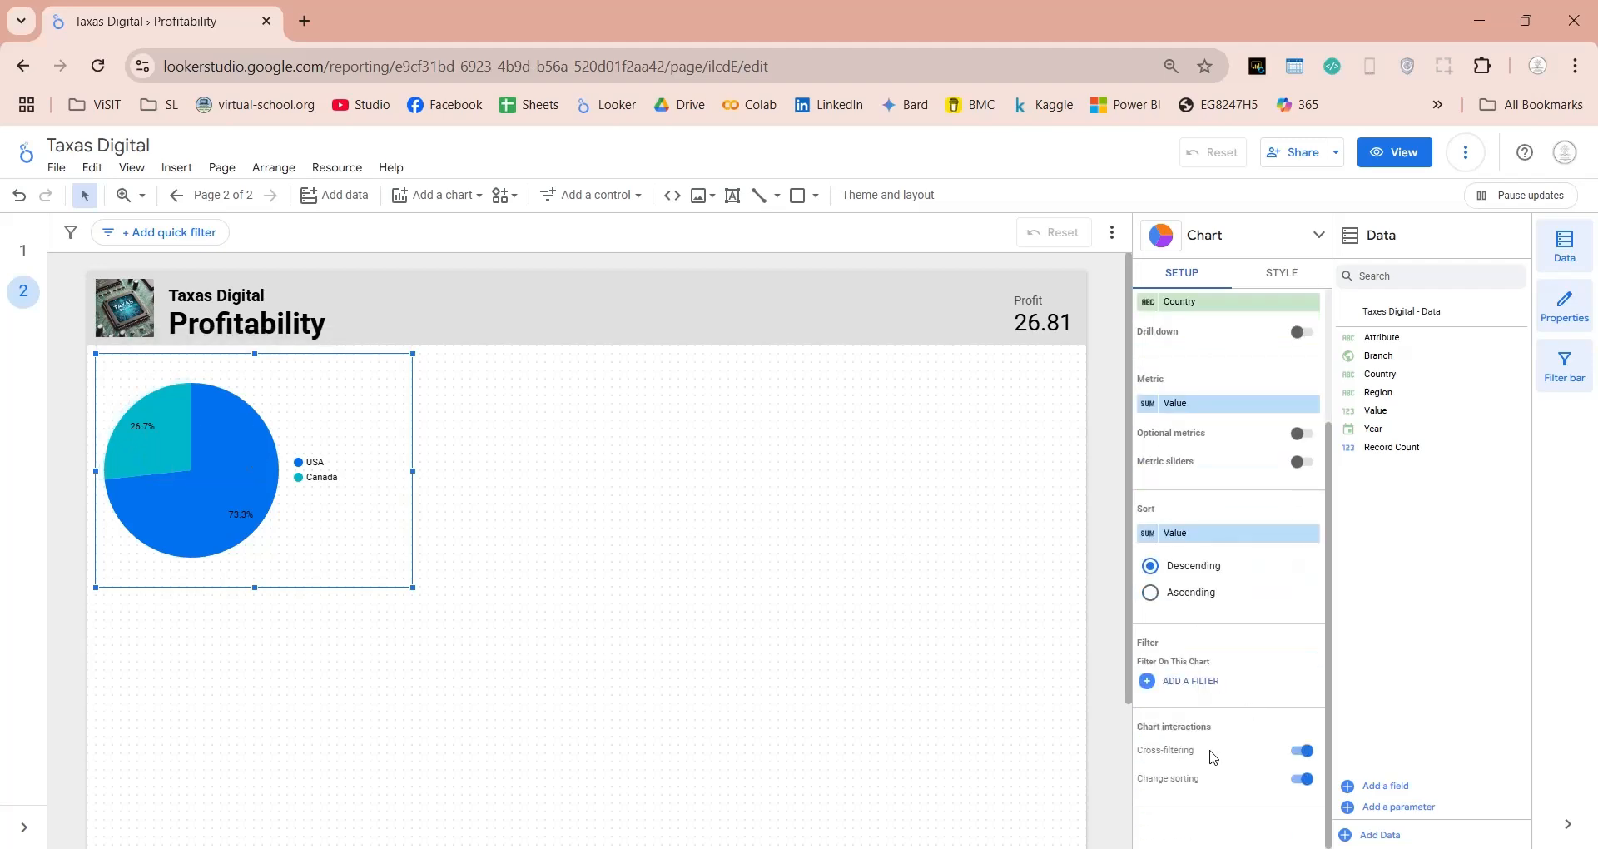
left_click(1199, 680)
left_click(1187, 285)
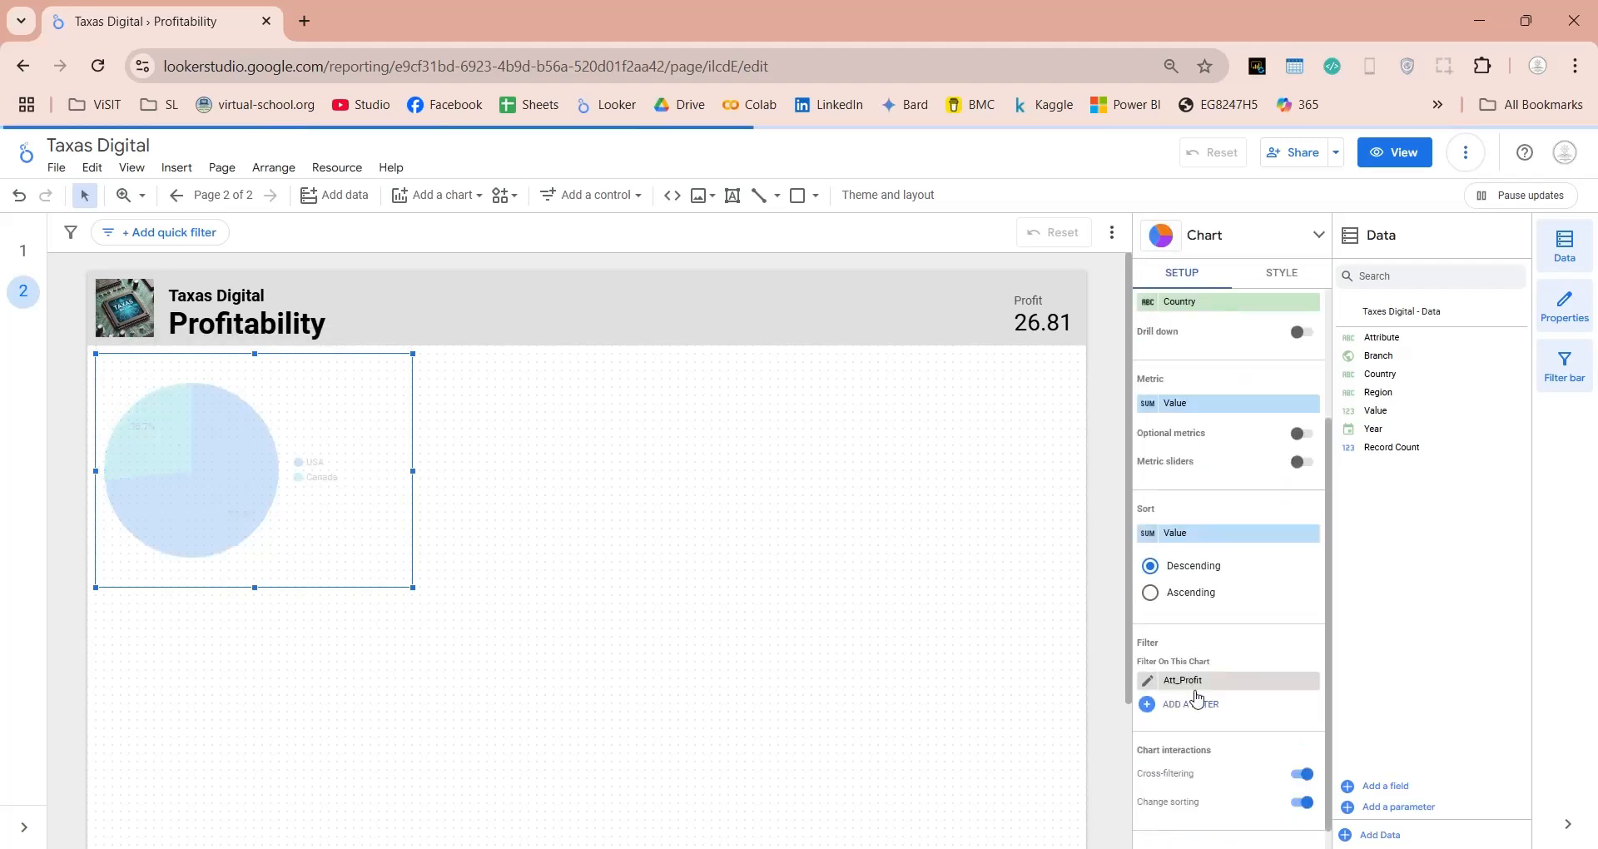
left_click(1195, 710)
left_click(1187, 314)
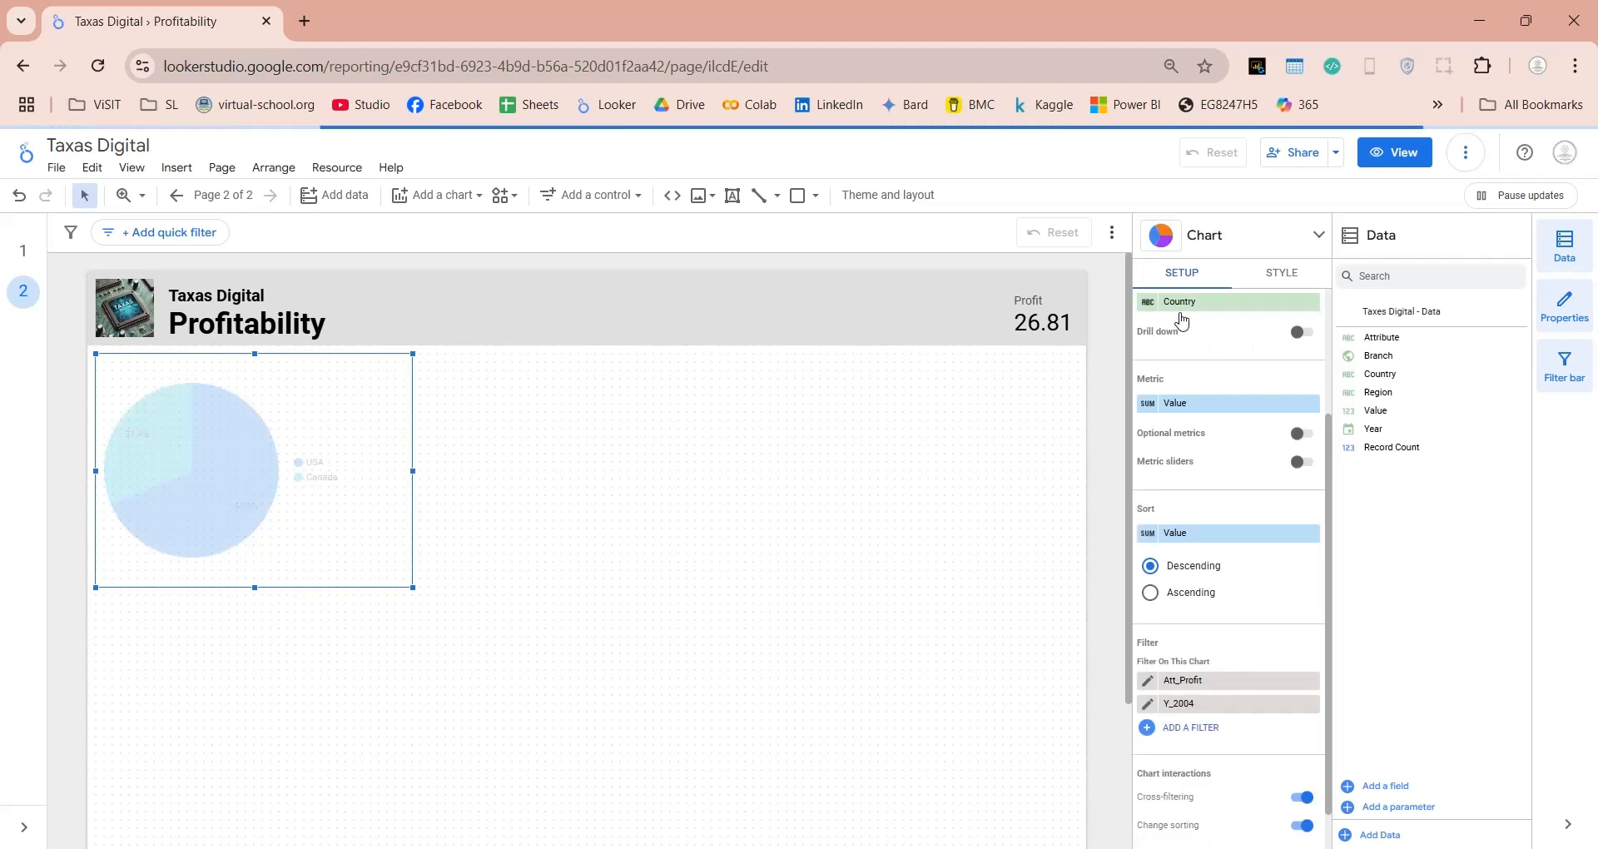
Give the pie chart a border radius of 5, a dark border of weight 1, and a border shadow
left_click(1281, 272)
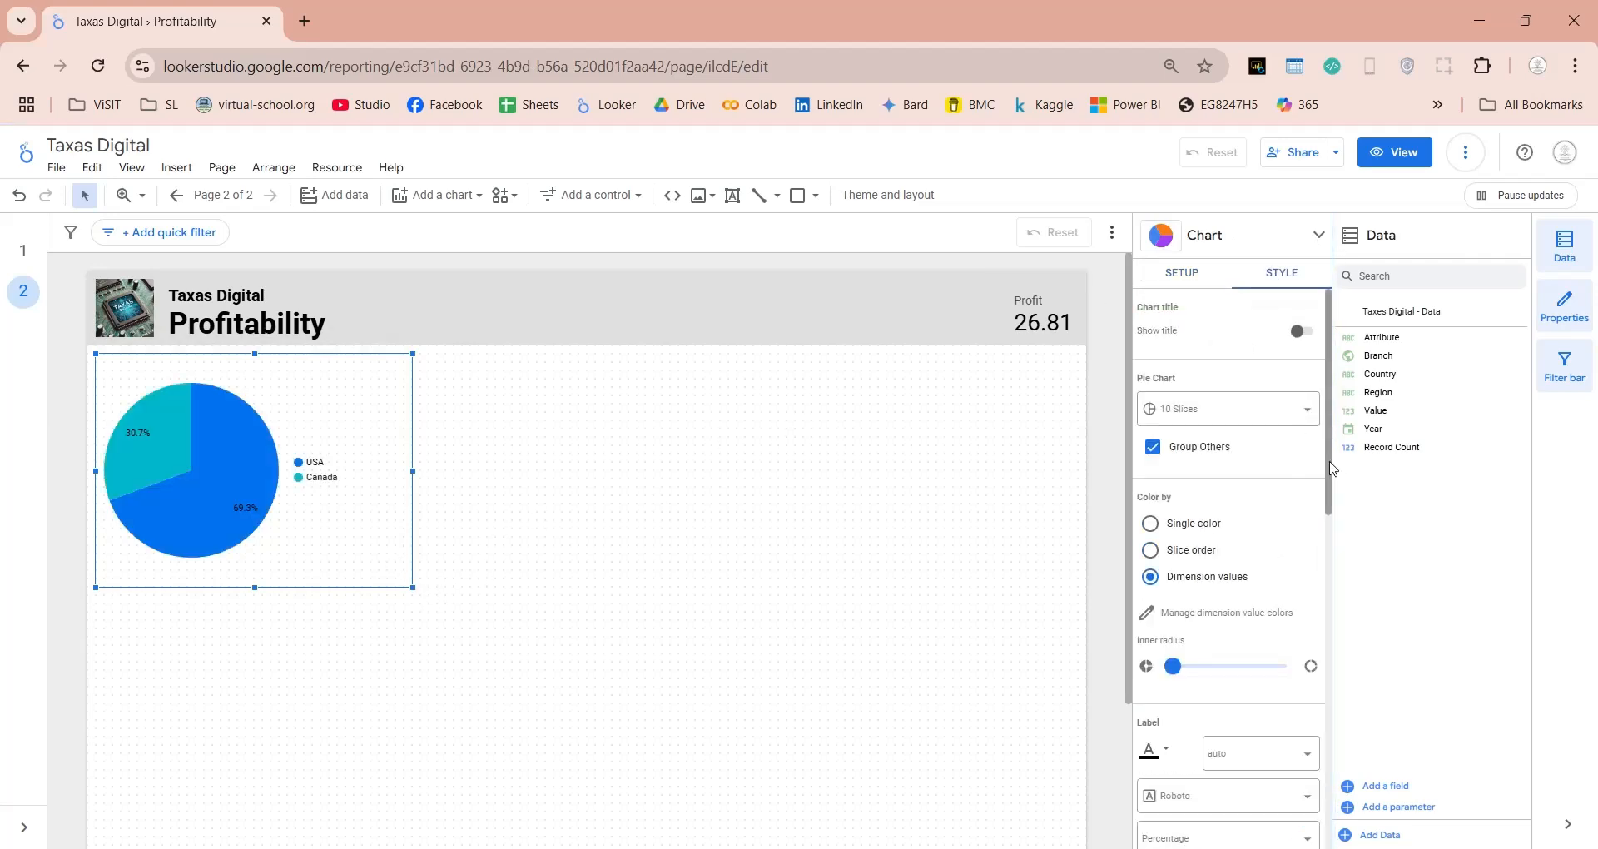
scroll(1232, 532, "down", 10)
left_click(1218, 441)
left_click(1172, 591)
left_click(1172, 553)
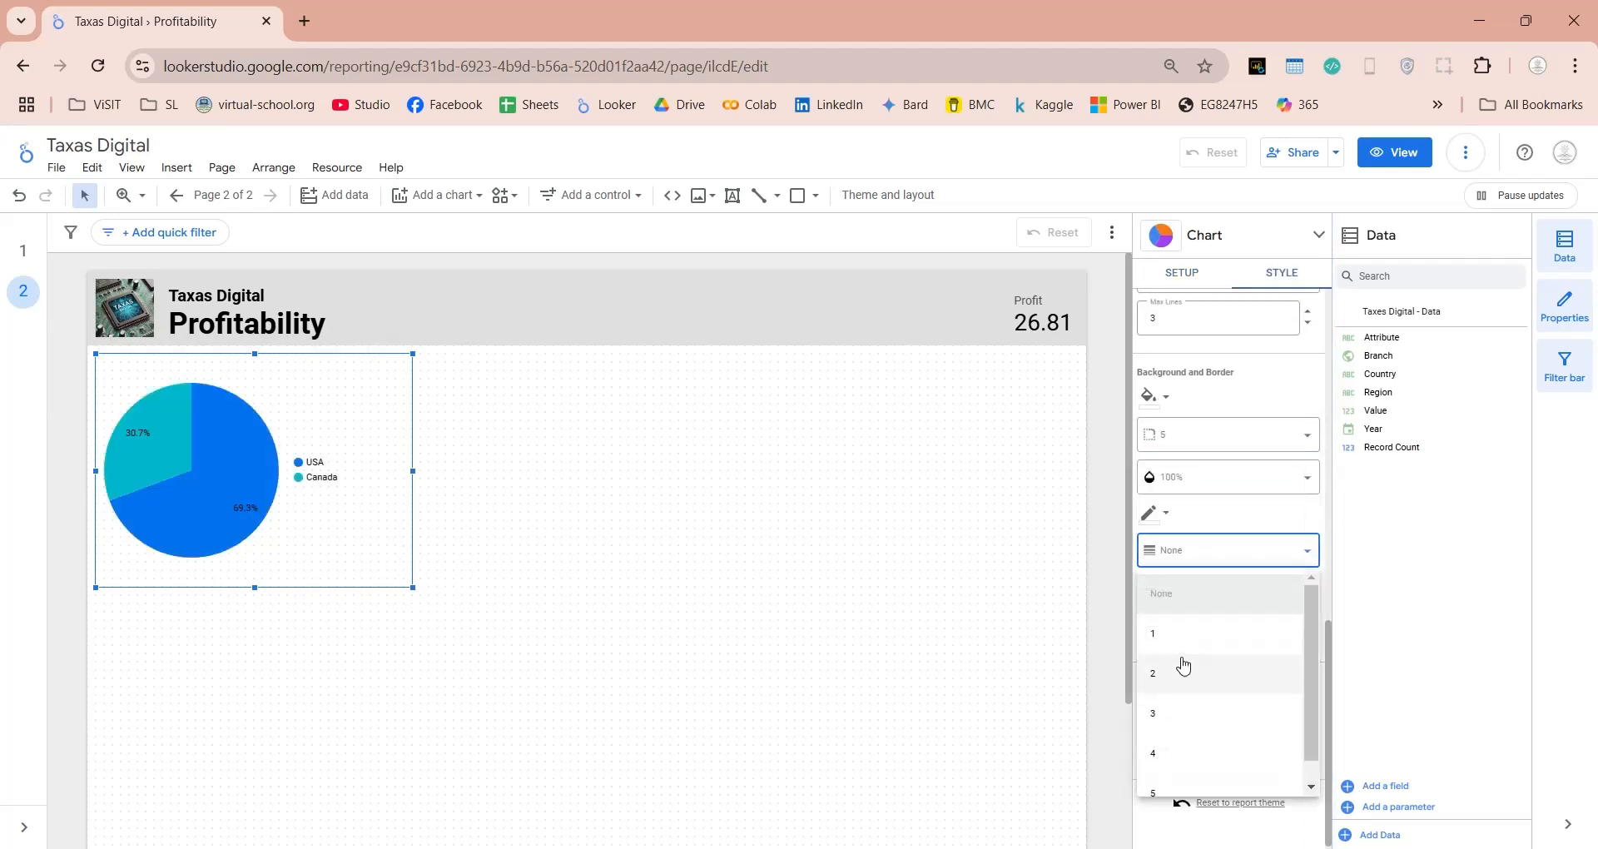
left_click(1174, 634)
left_click(1153, 515)
left_click(1224, 724)
left_click(1190, 637)
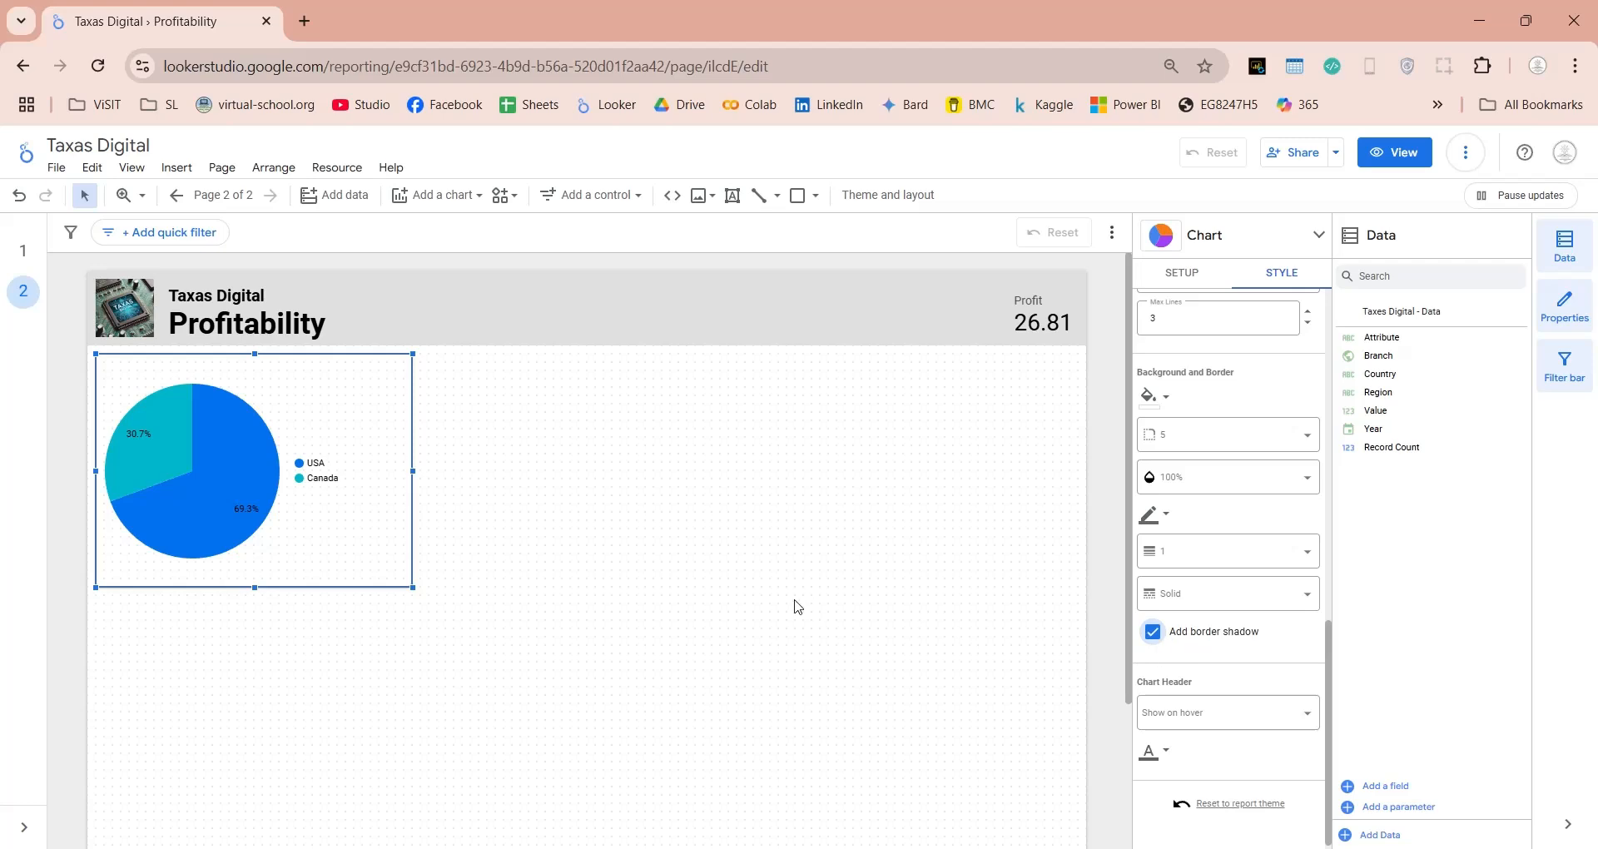
Show the pie chart's title and set it to Profit by Country
scroll(1292, 581, "up", 10)
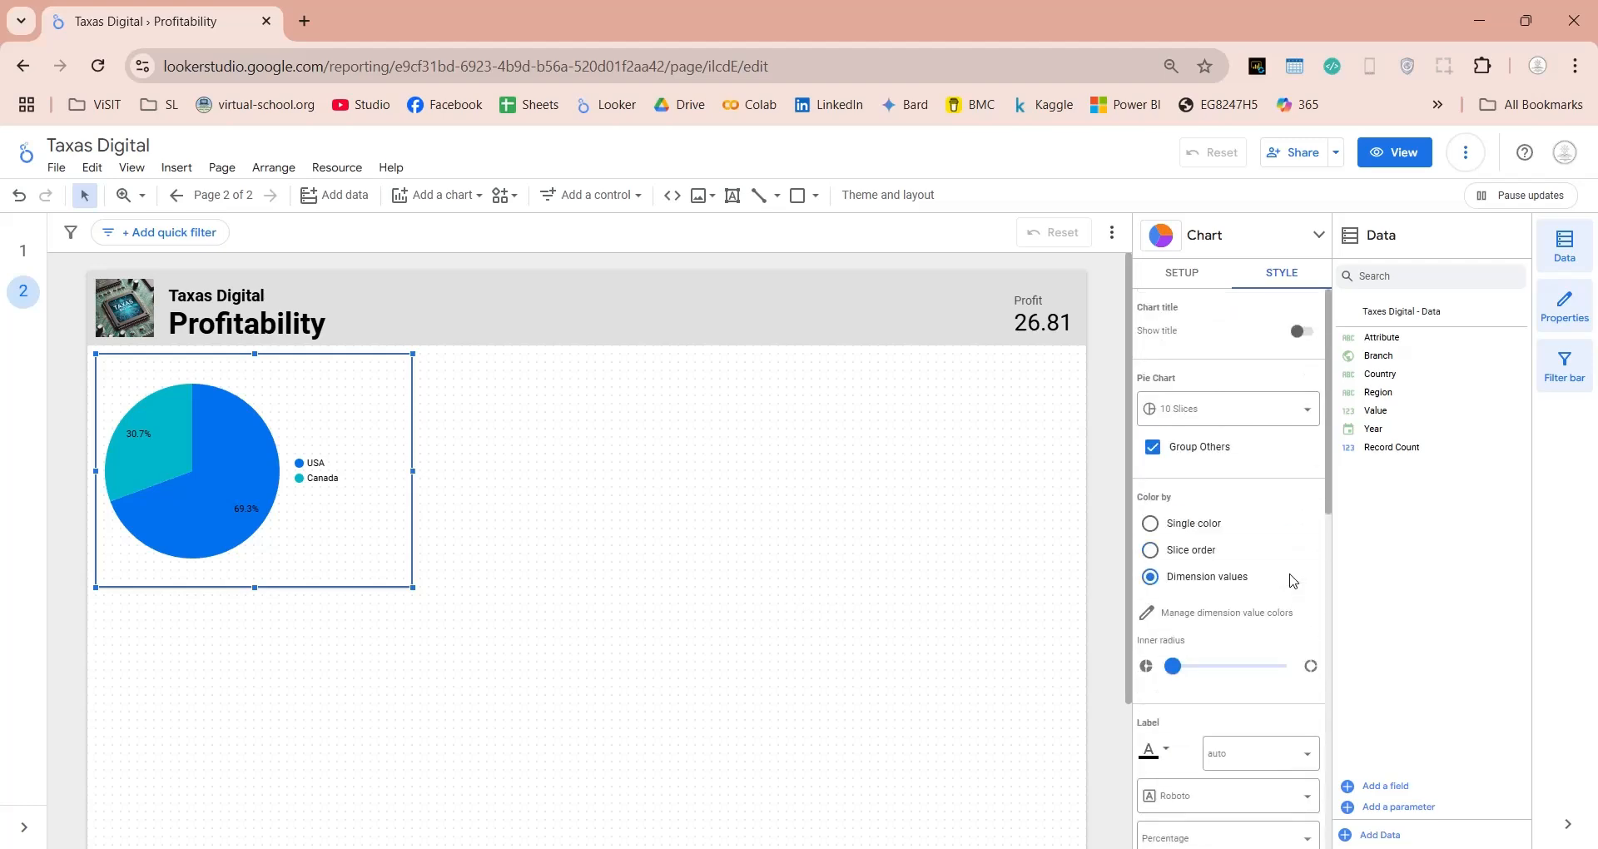
triple_click(1217, 406)
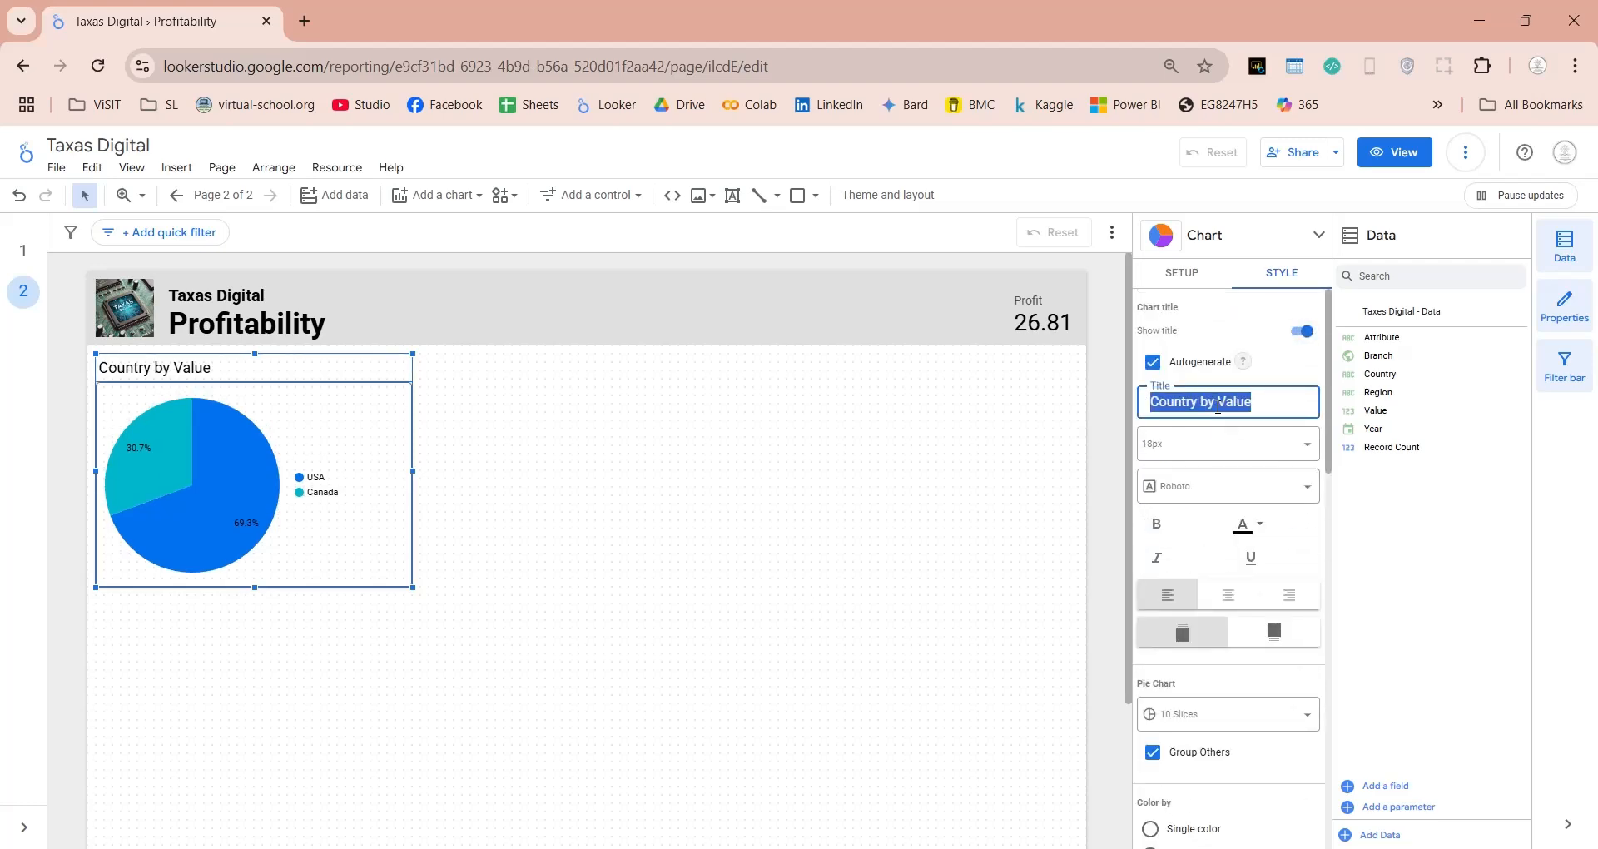
type("Profit")
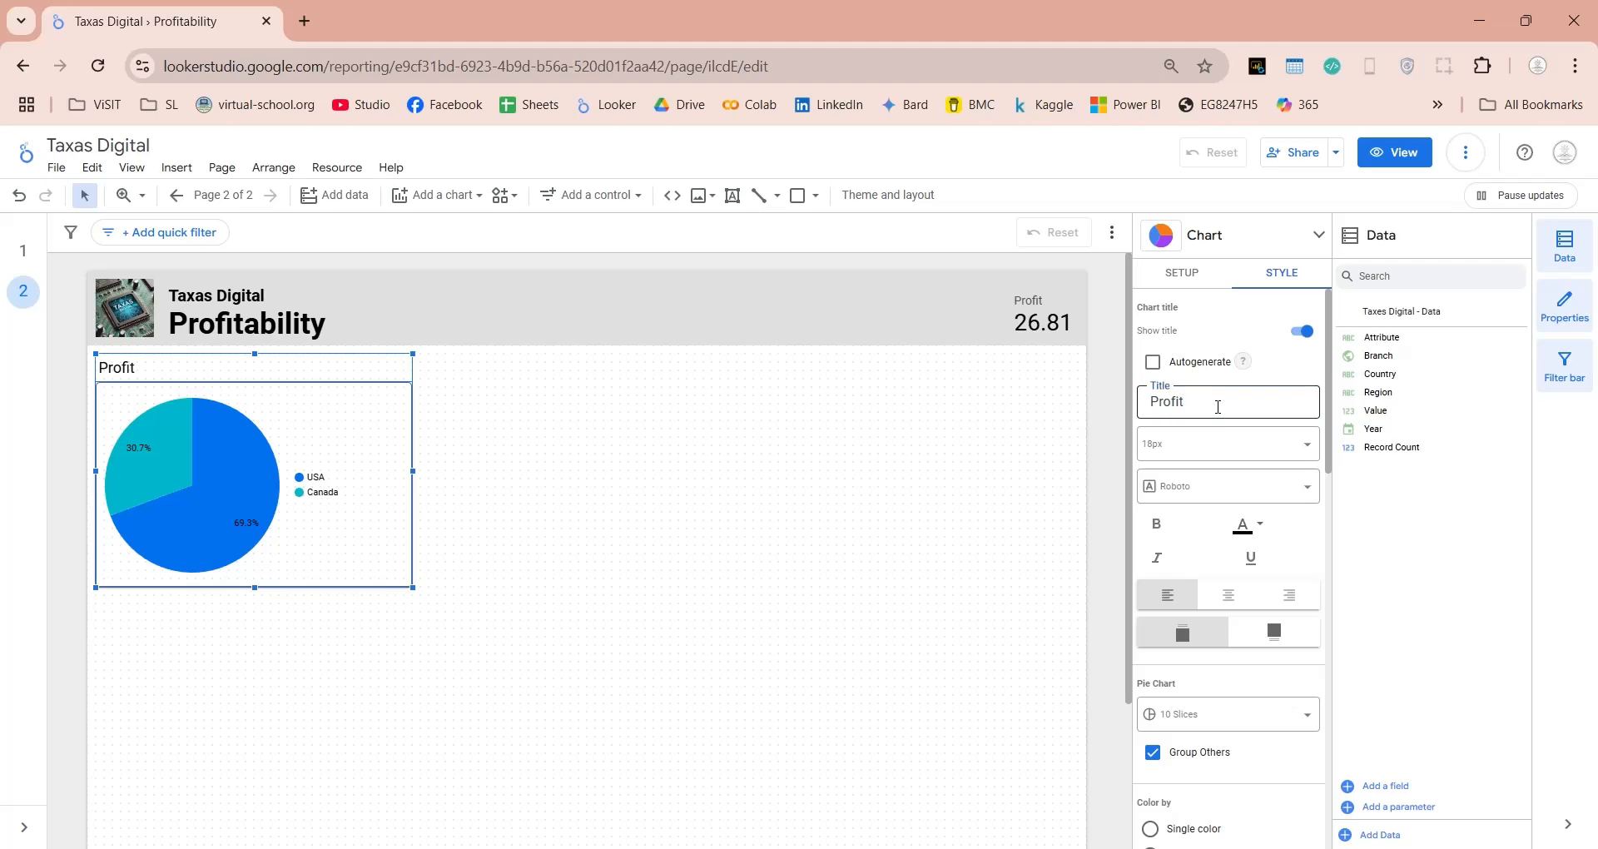
type(" by Country")
key("Return")
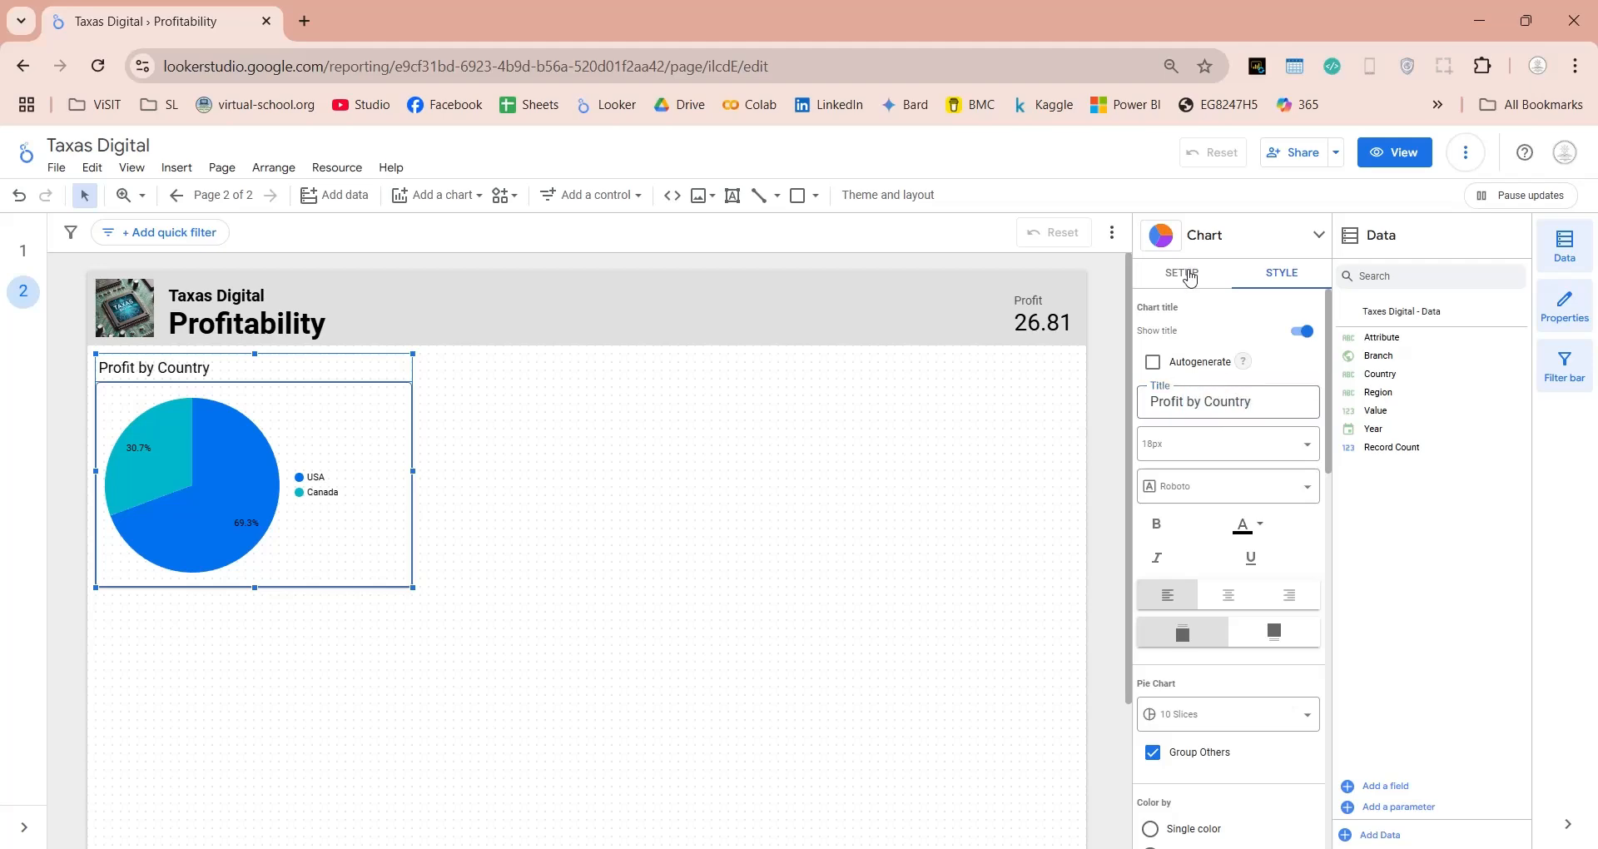
Make the pie chart's title bold
left_click(482, 492)
left_click(382, 574)
left_click(1281, 278)
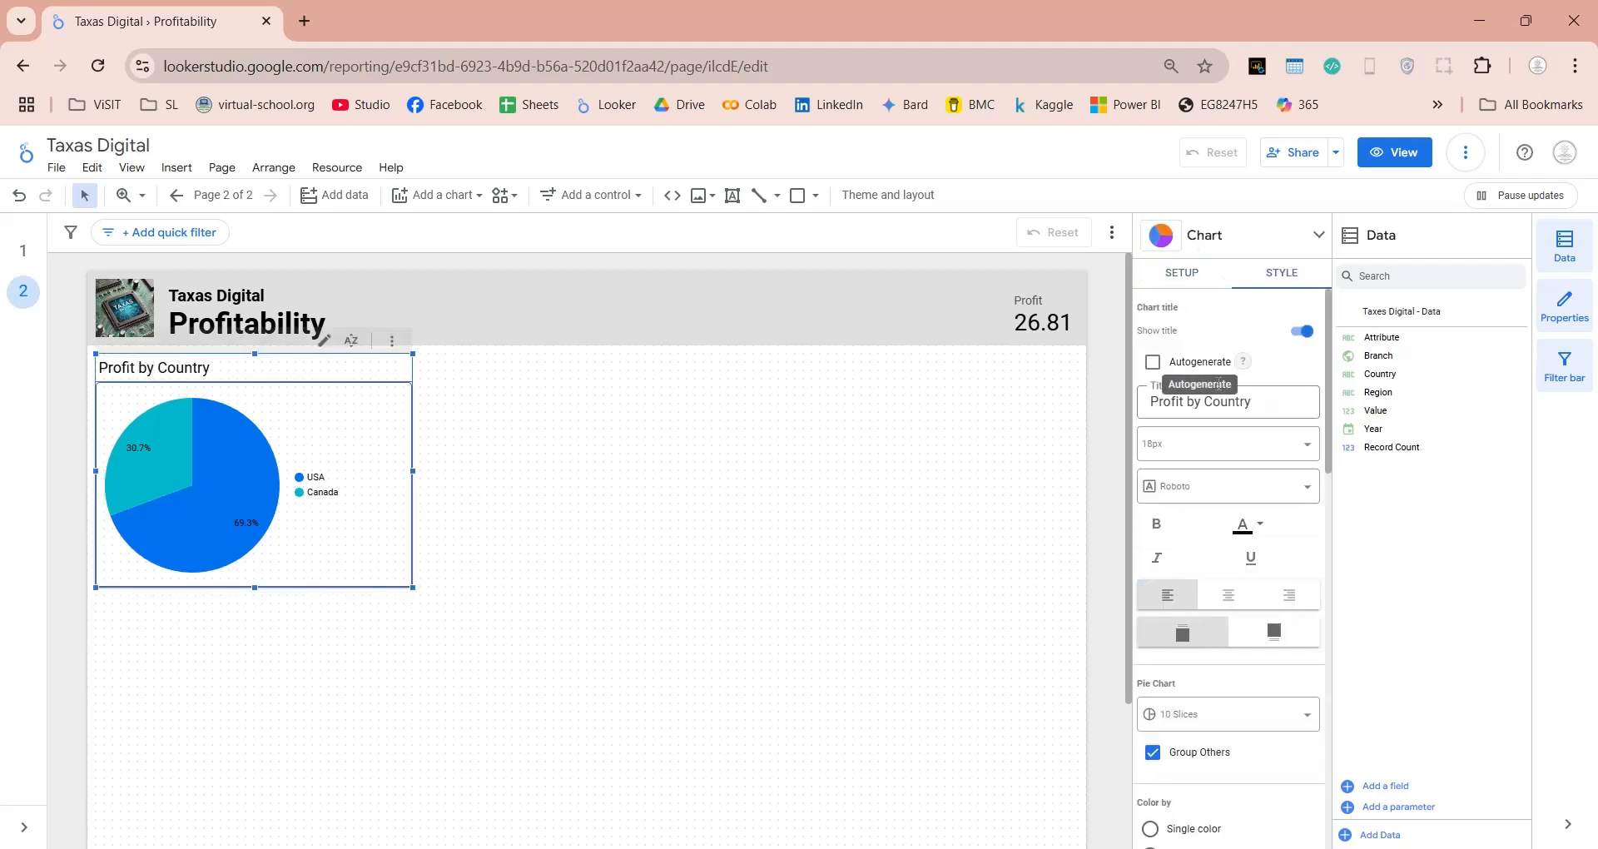
left_click(1156, 524)
left_click(548, 517)
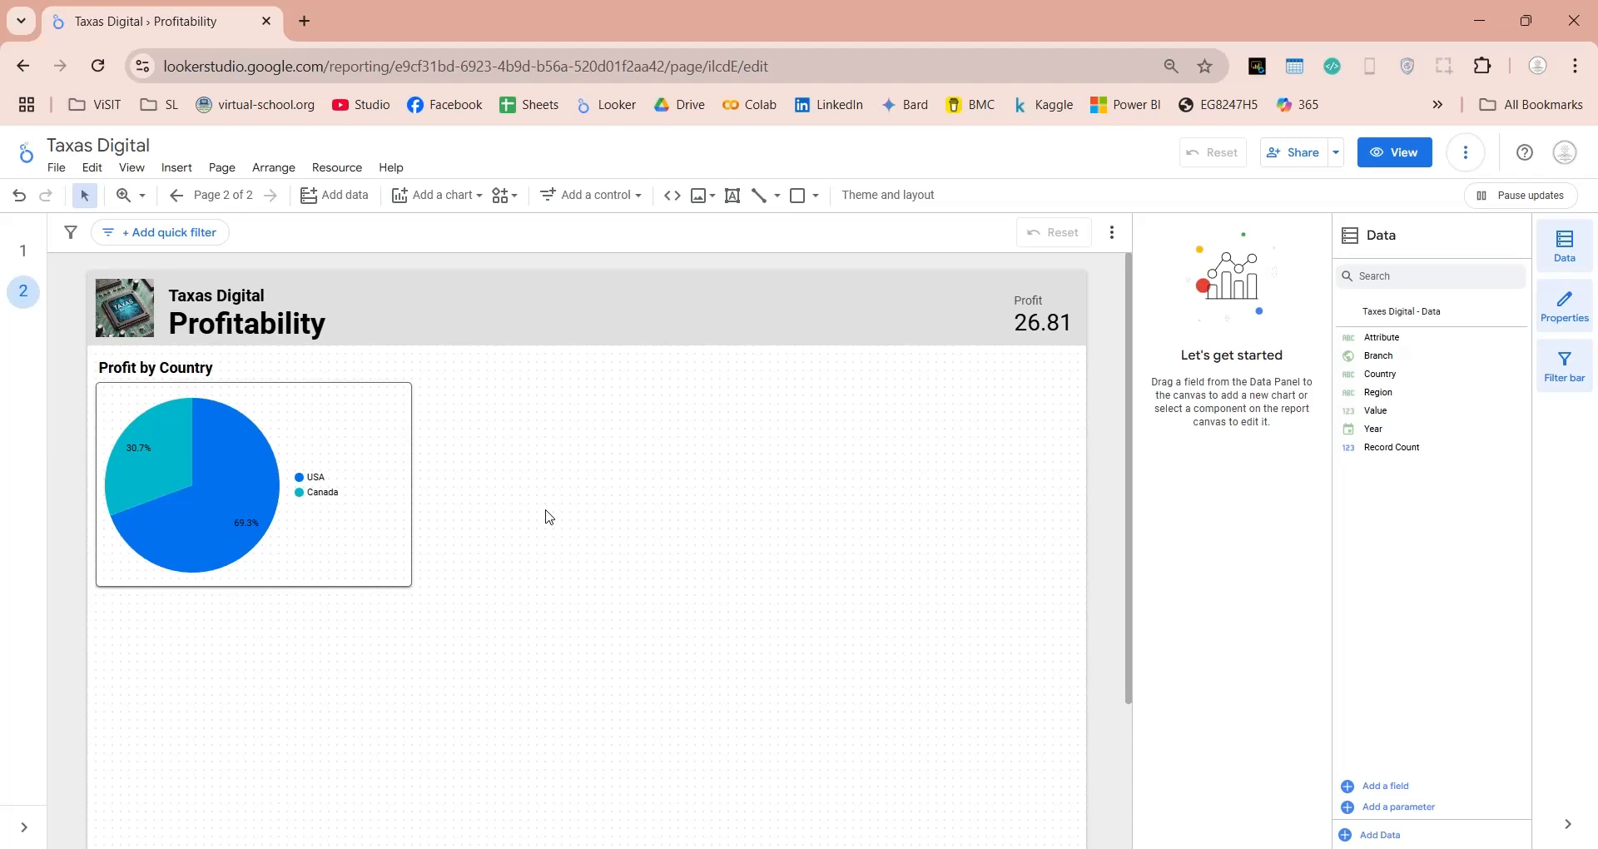
left_click(362, 547)
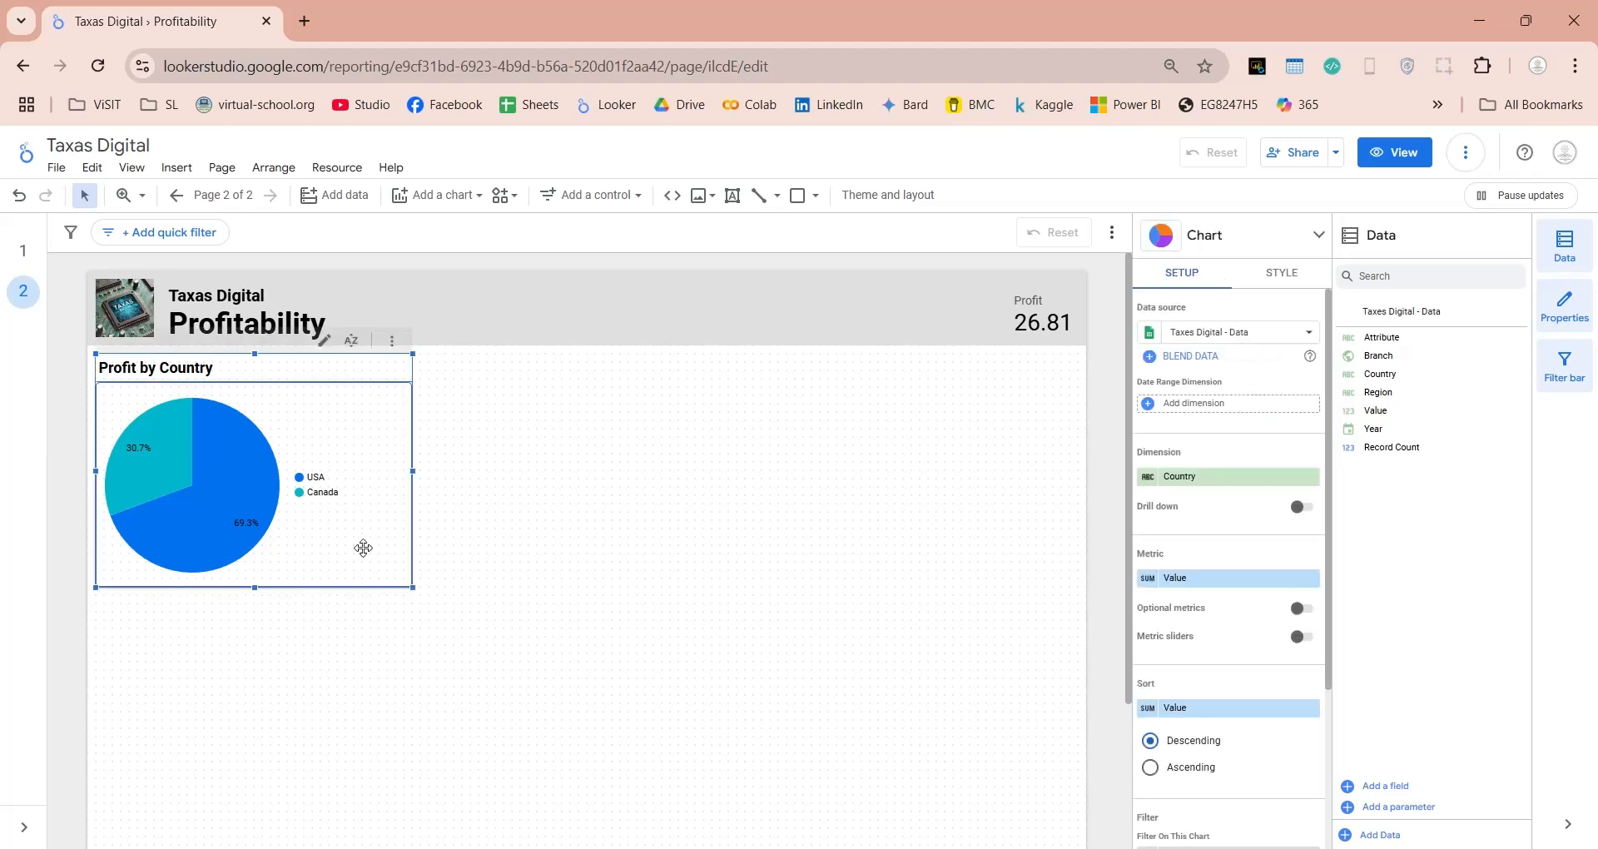
Duplicate the Profit by Country pie chart beside the original and convert the copy to a column chart
key("ctrl+d")
left_click_drag(386, 557, 672, 529)
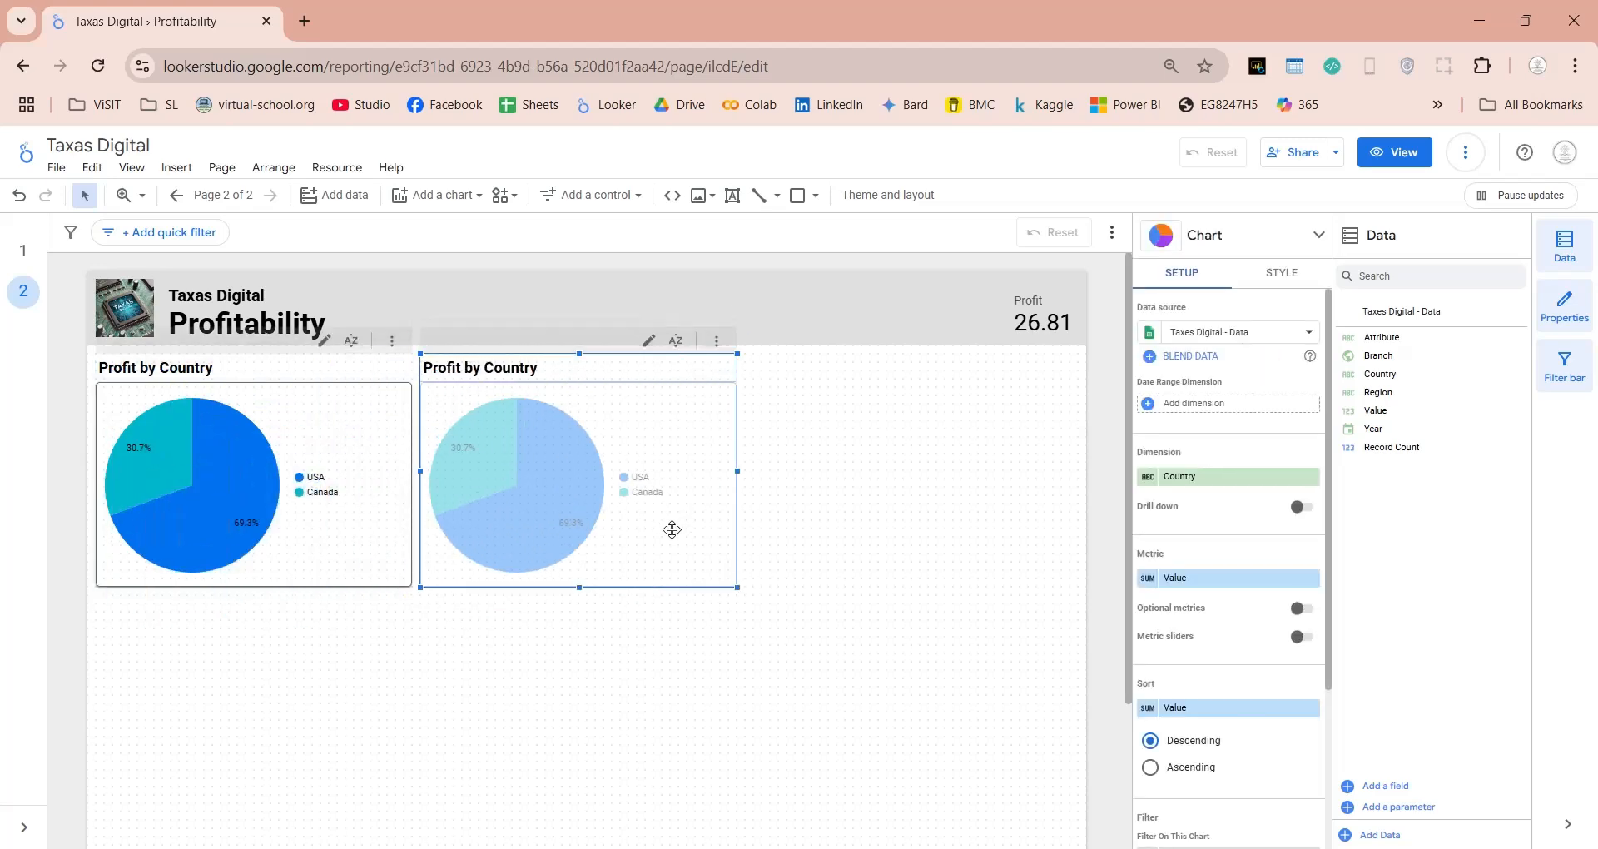
left_click(1267, 243)
left_click(1155, 317)
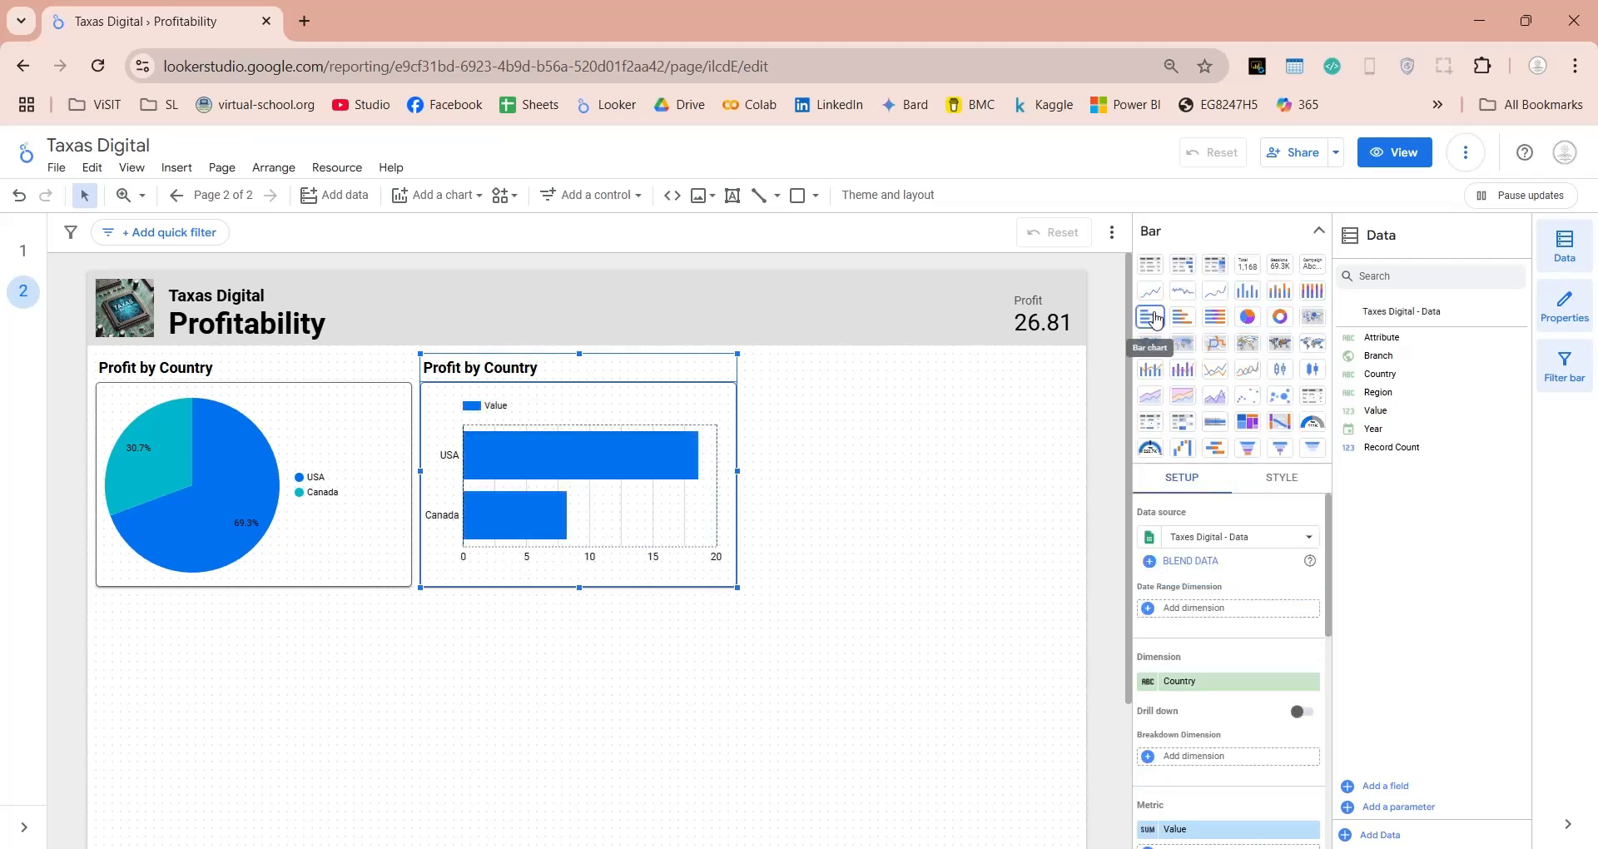
left_click(1247, 291)
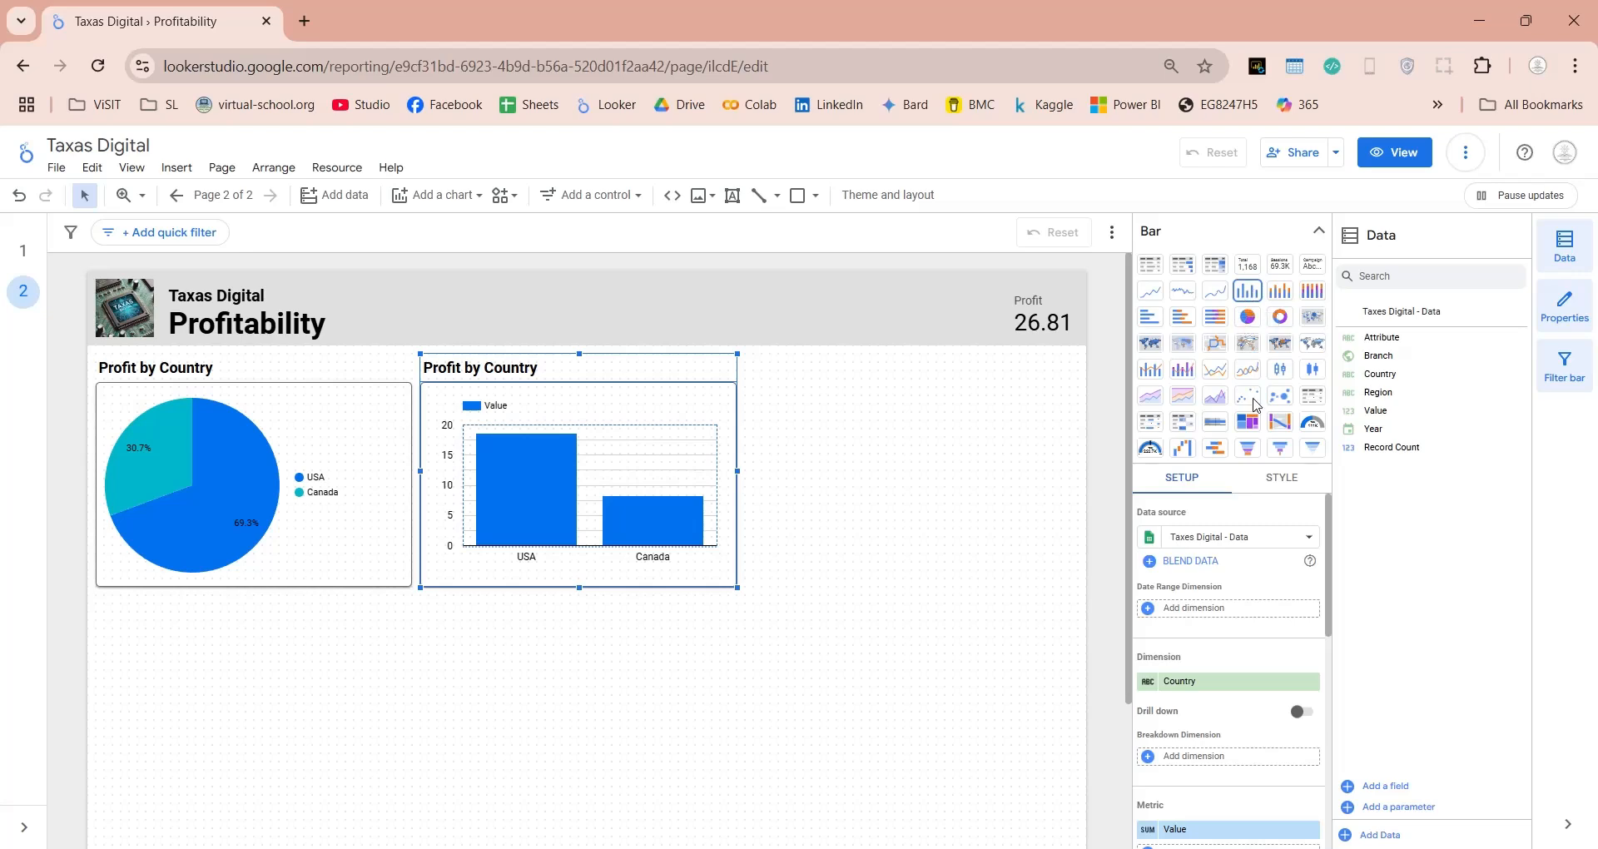
Replace the column chart's Country dimension with Region
scroll(1263, 502, "down", 3)
scroll(1213, 666, "up", 3)
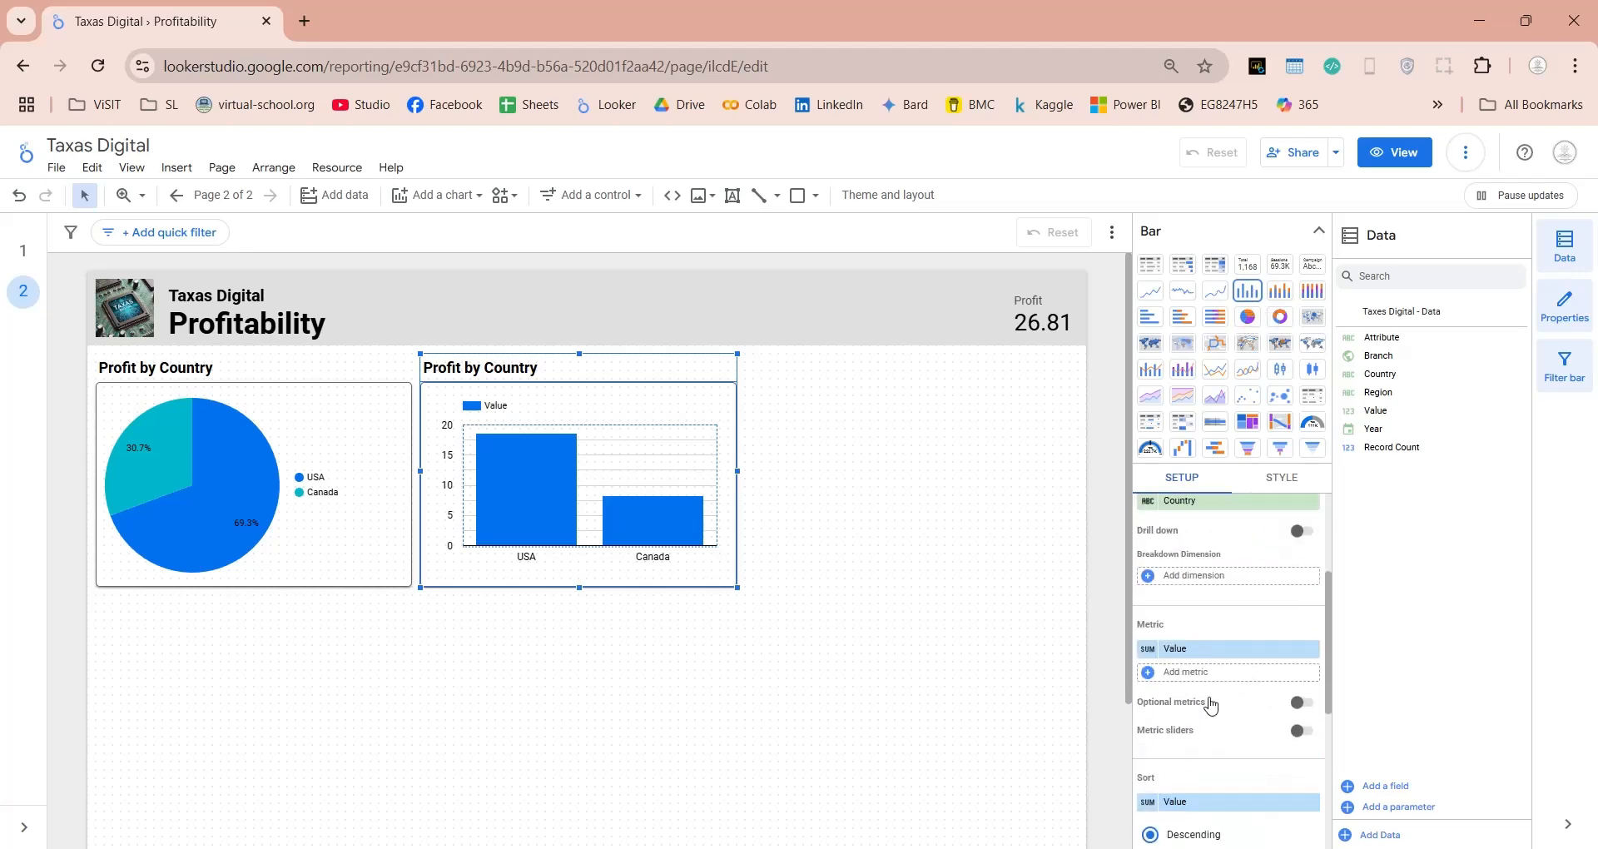
left_click_drag(1427, 395, 1225, 689)
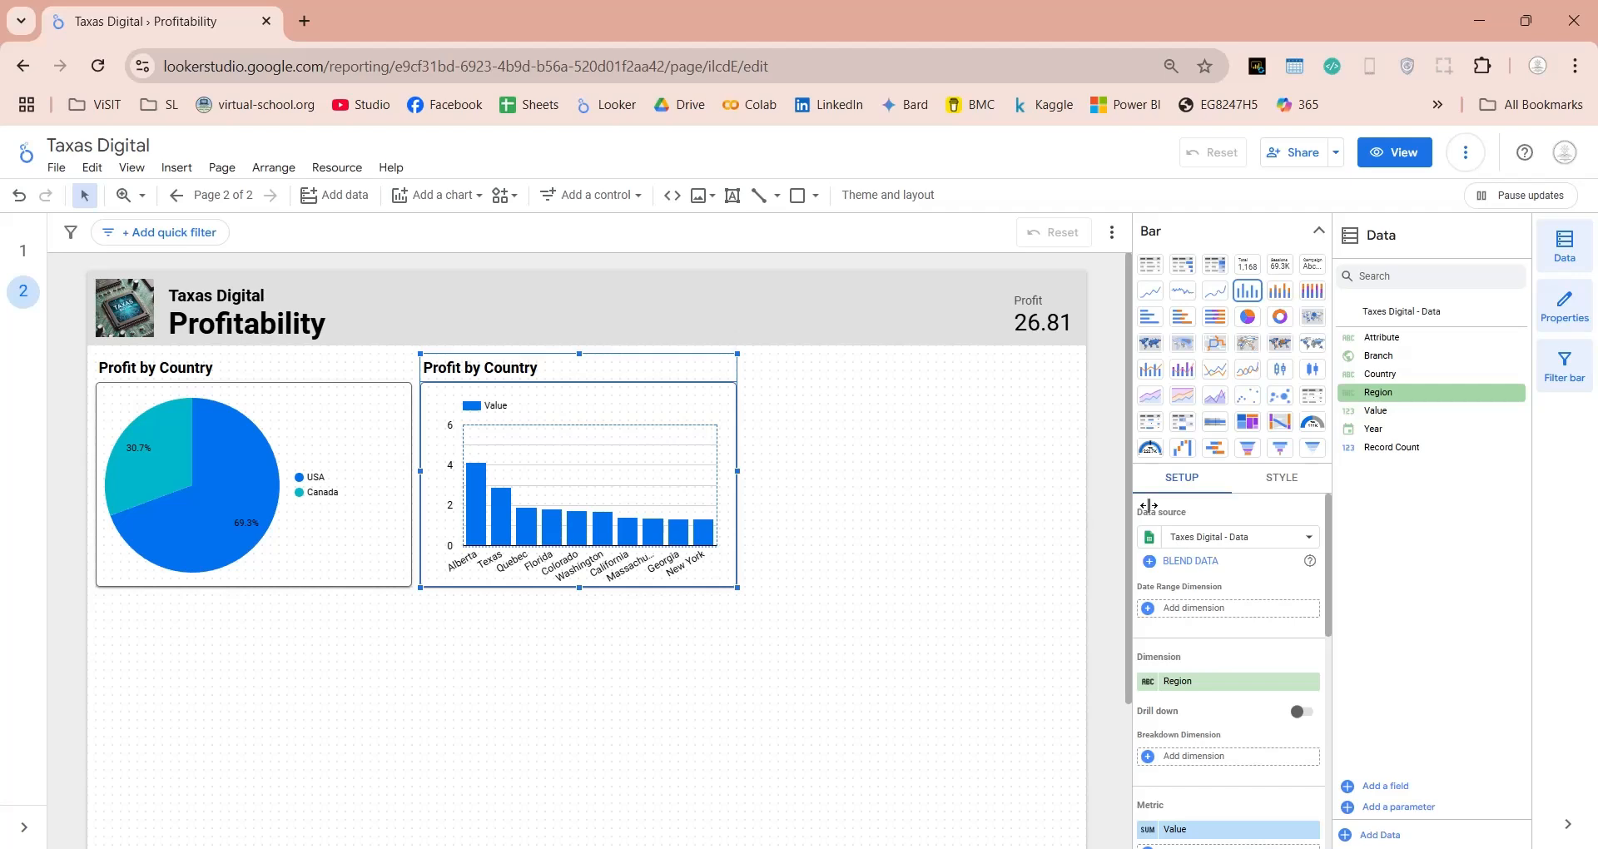
left_click(1318, 231)
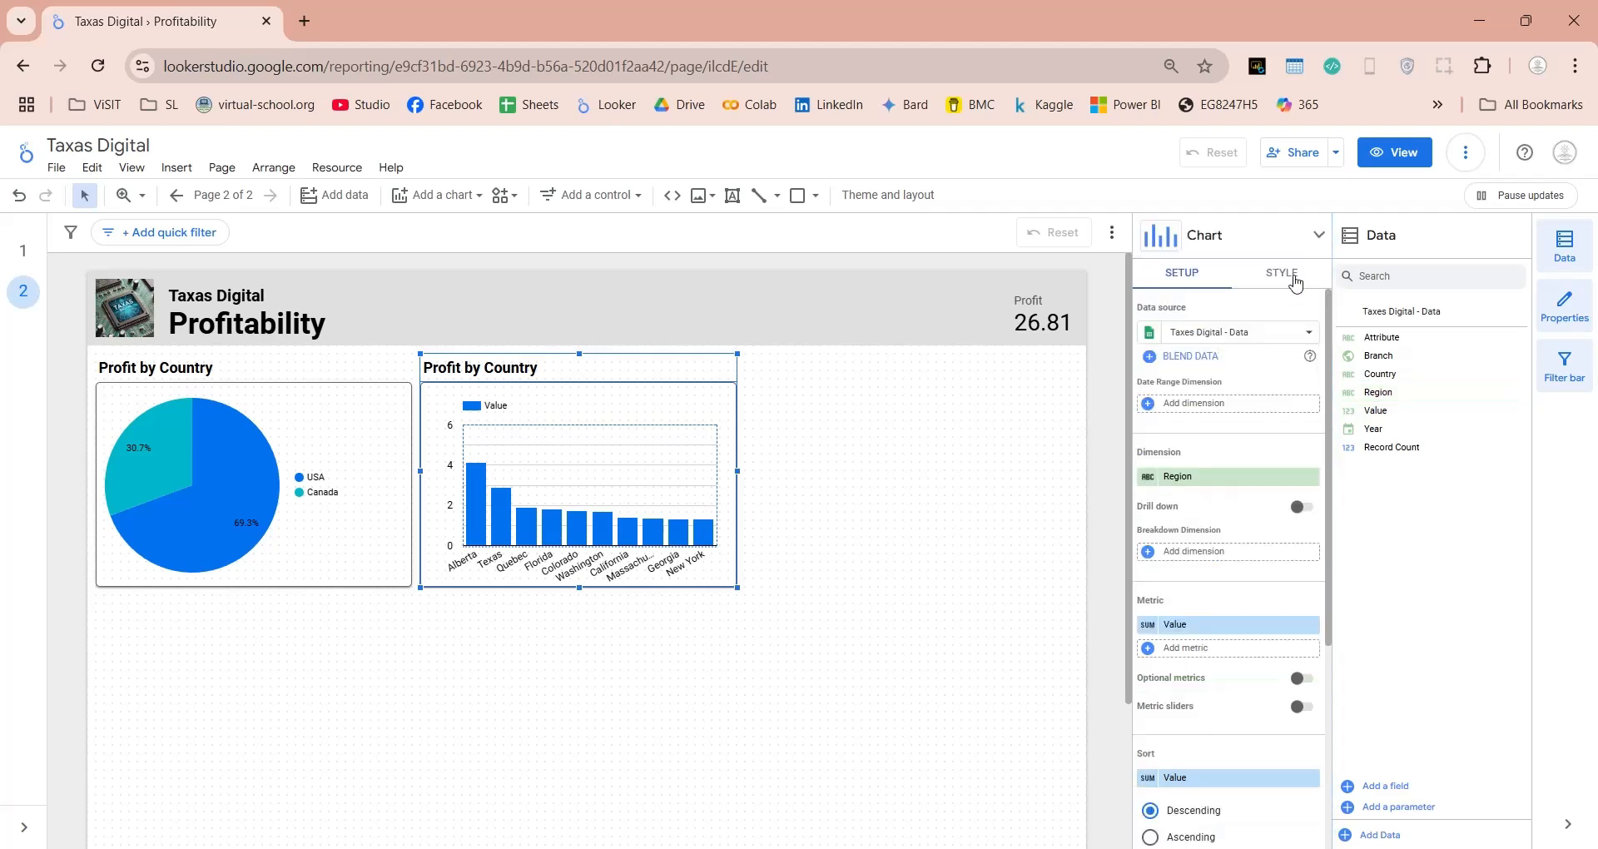
Set the column chart's maximum number of bars to 100
left_click(1294, 279)
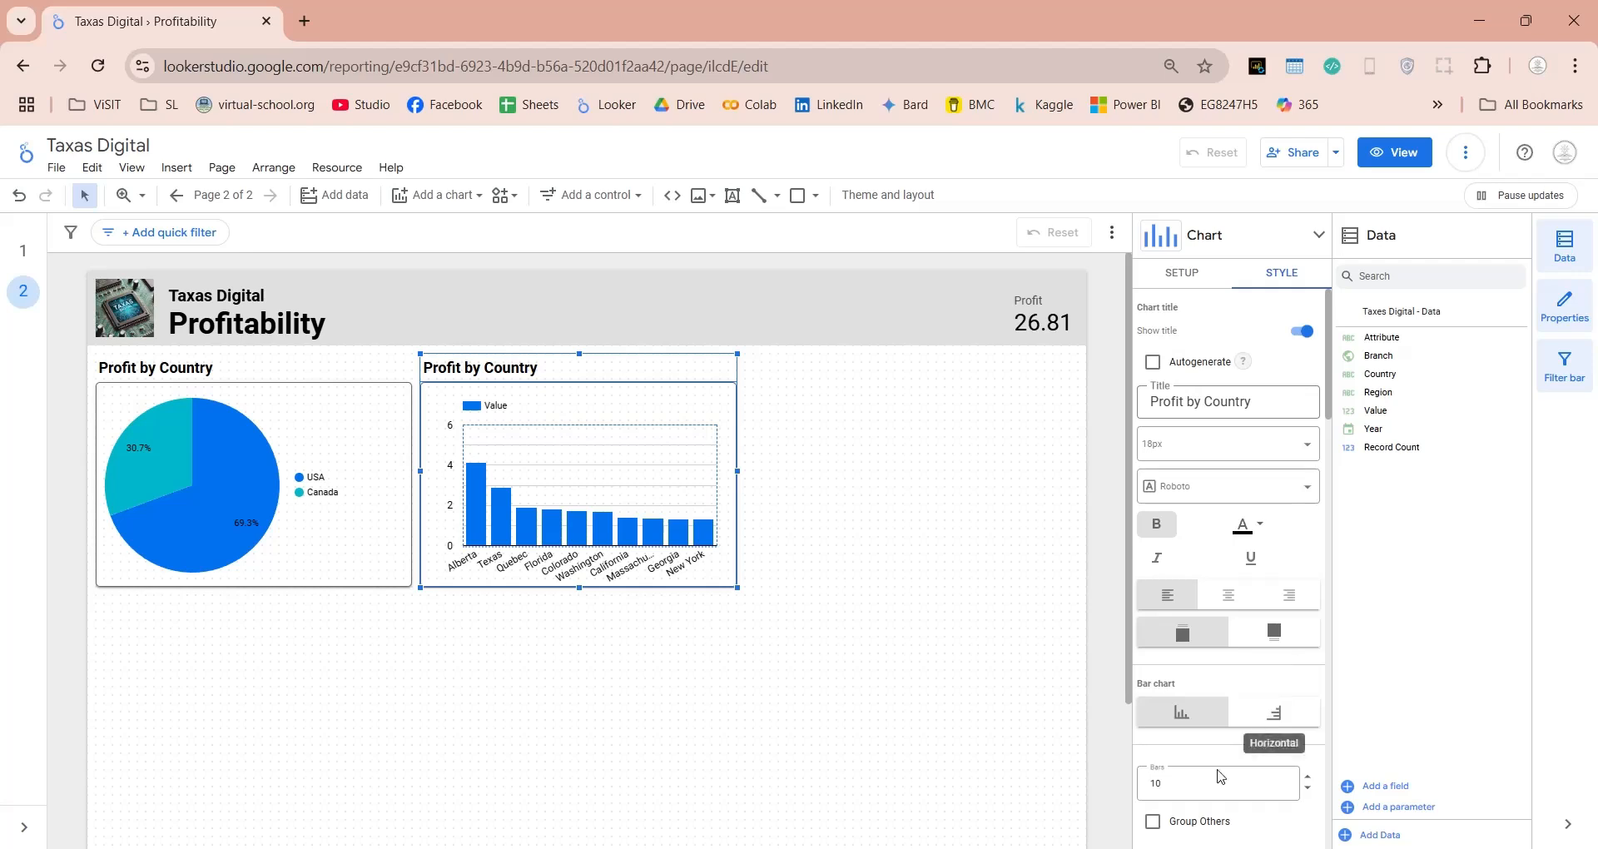
double_click(1192, 786)
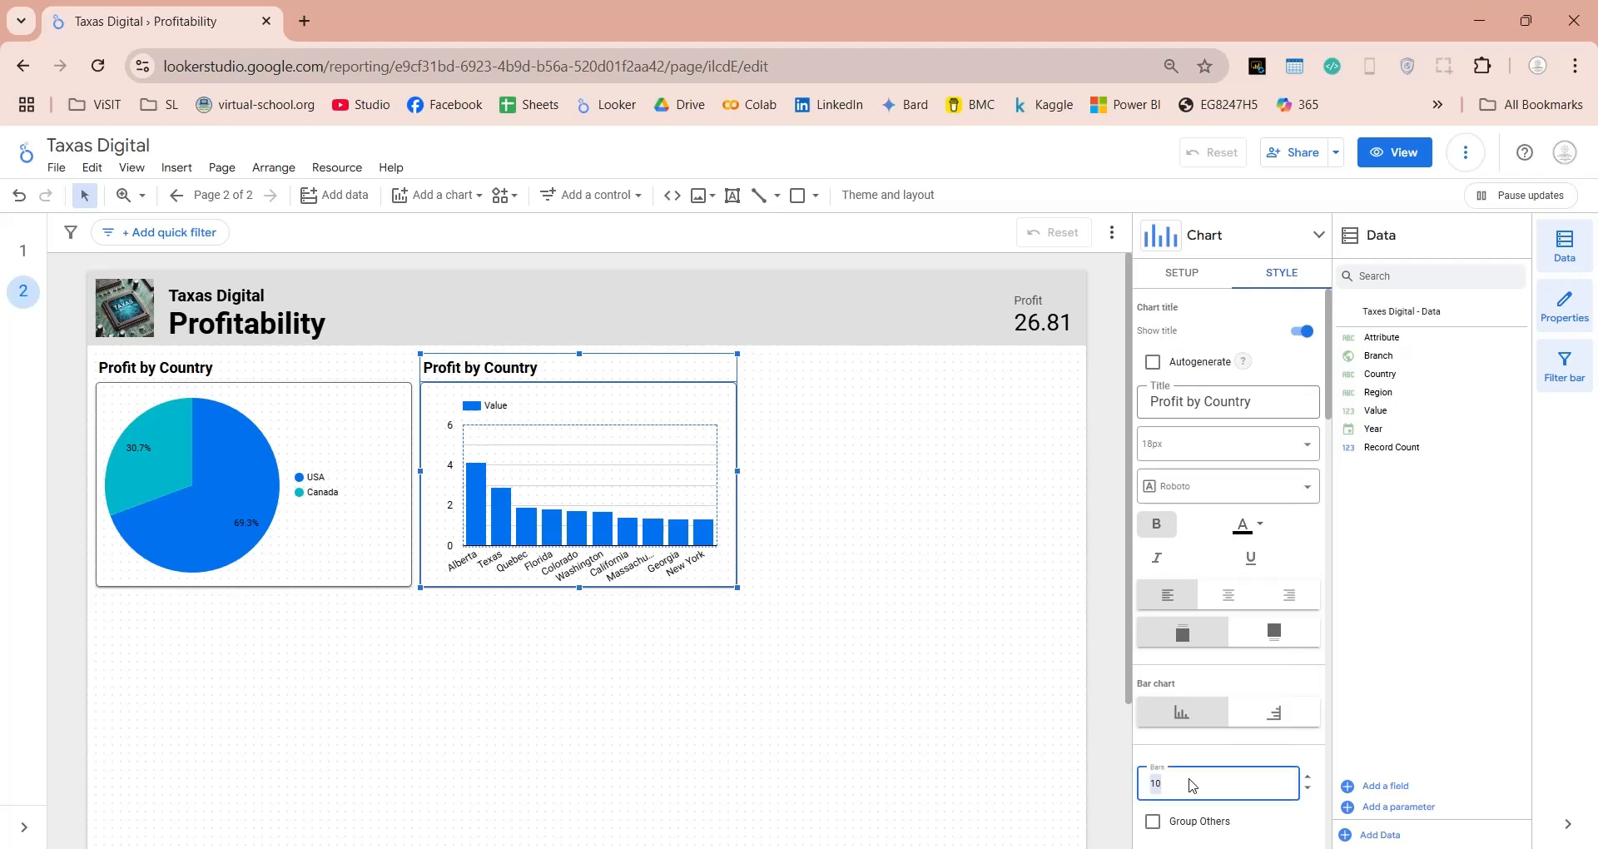
left_click(1277, 754)
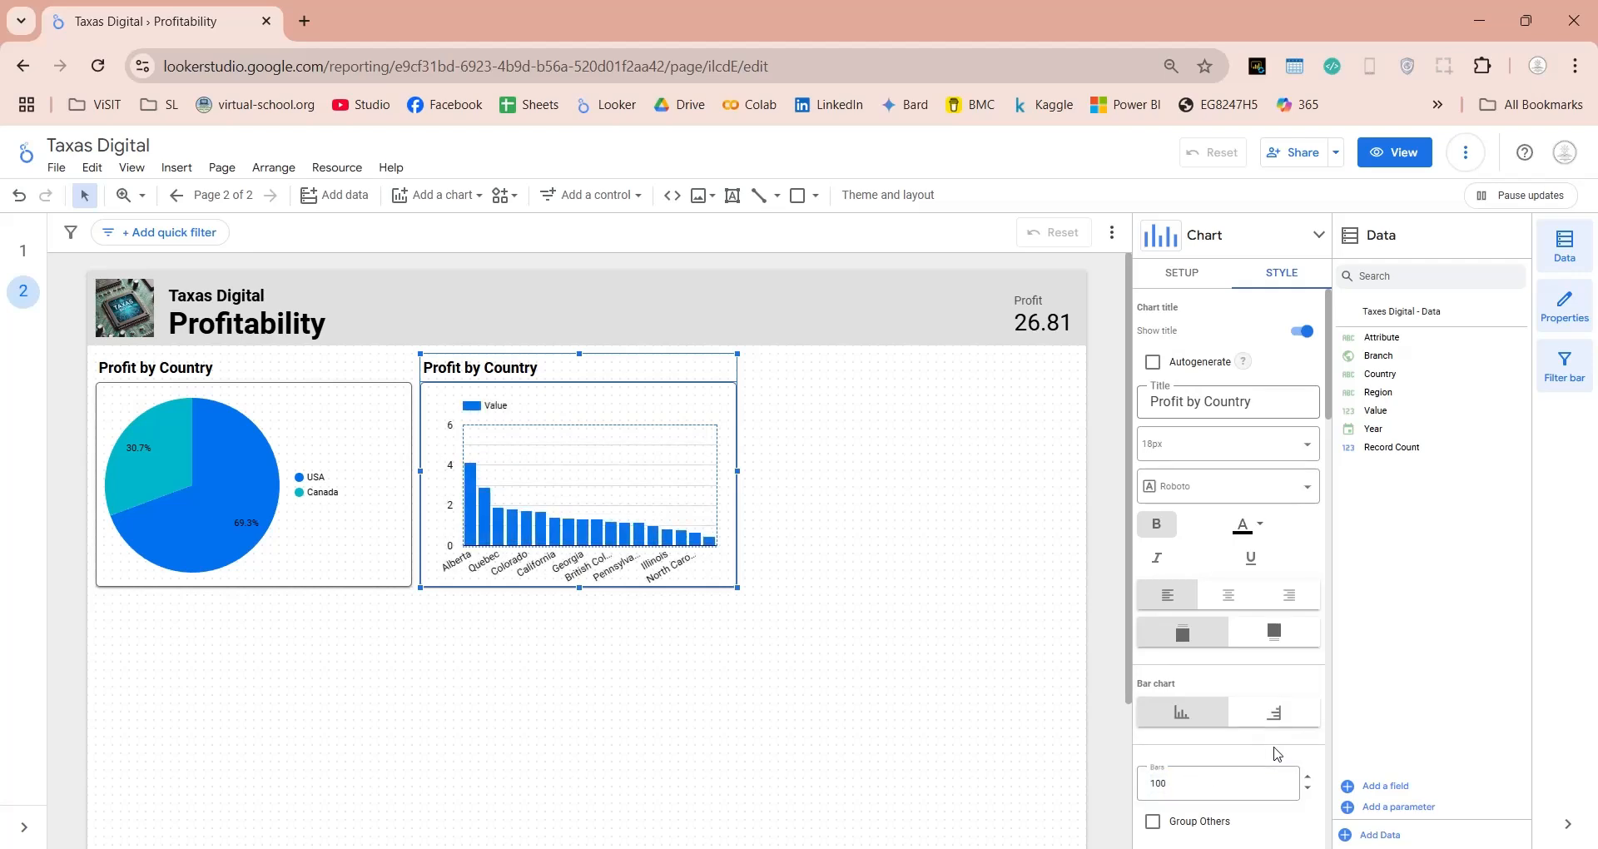
Change the column chart's title to Profit by Regions
left_click(1184, 275)
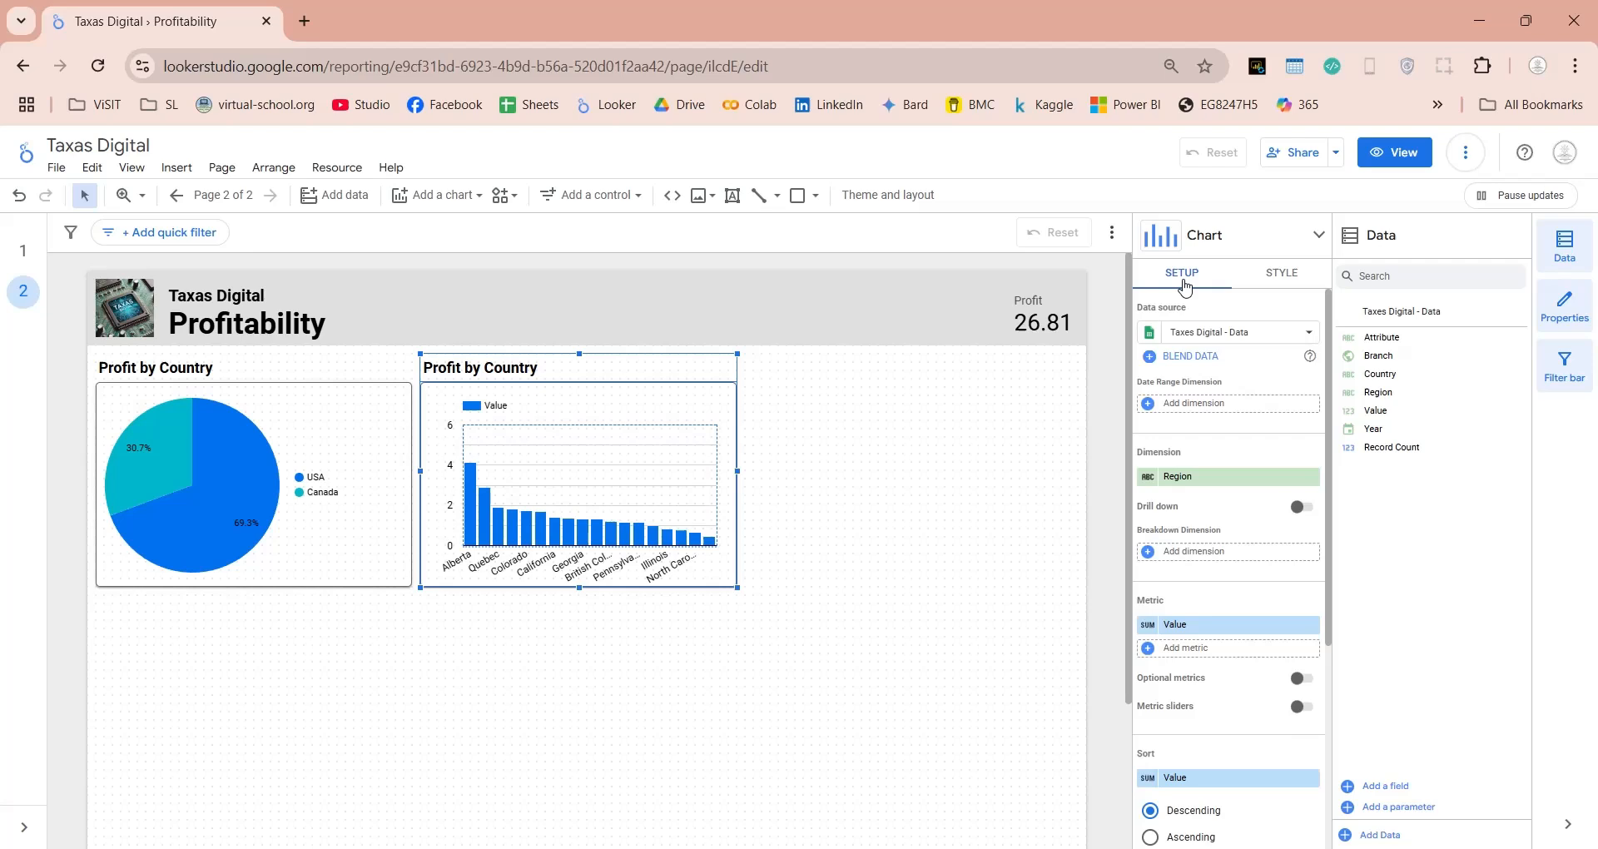
left_click(1282, 283)
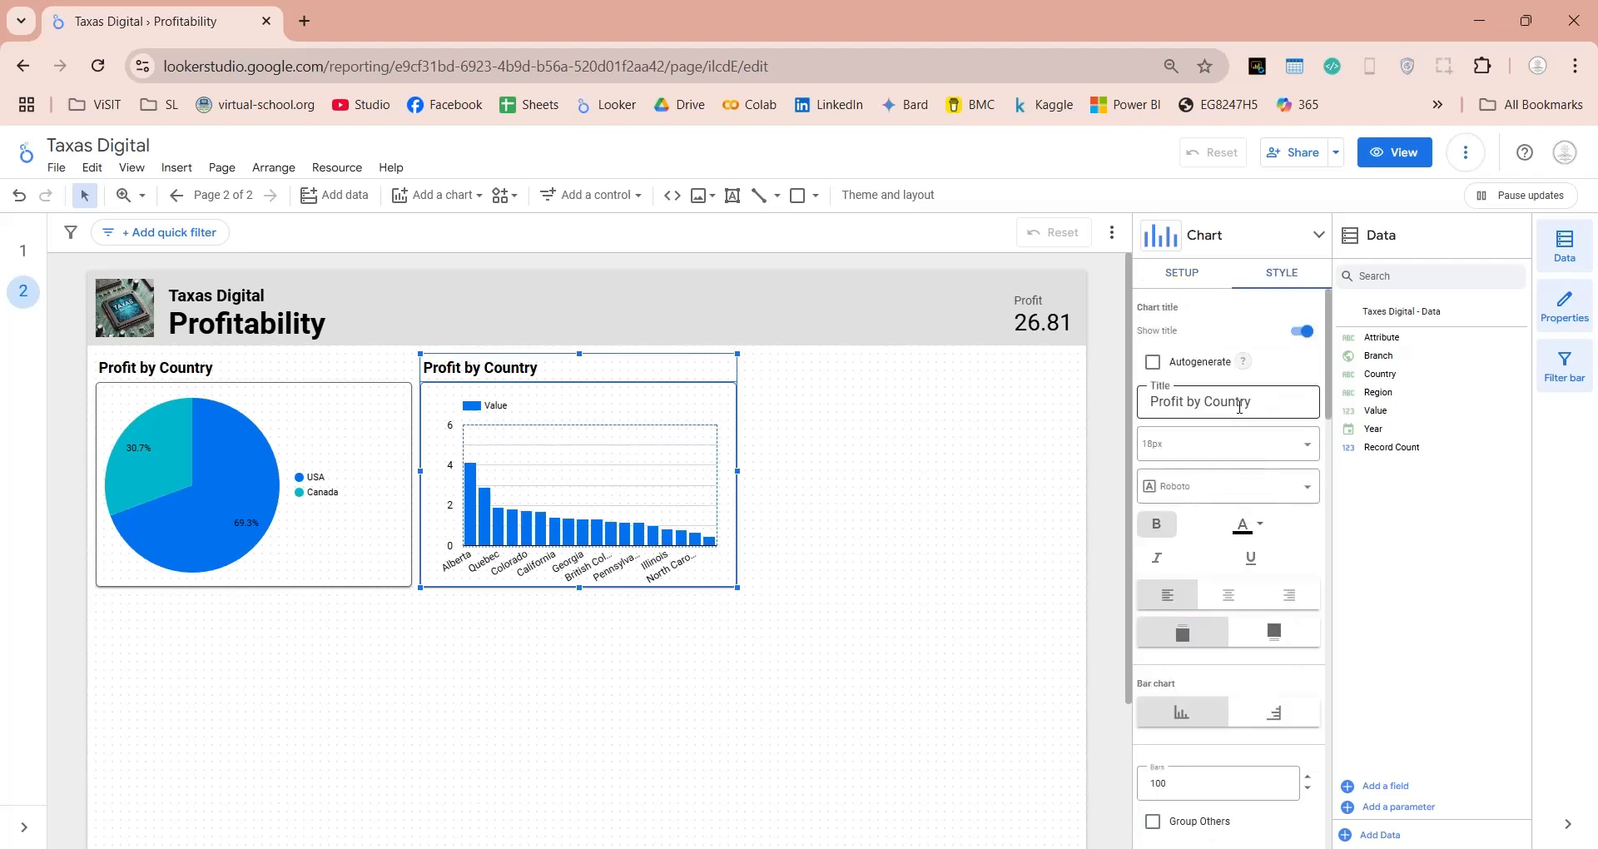
type("]")
key("Return")
Remove the legend from the Profit by Regions chart
scroll(1266, 571, "down", 10)
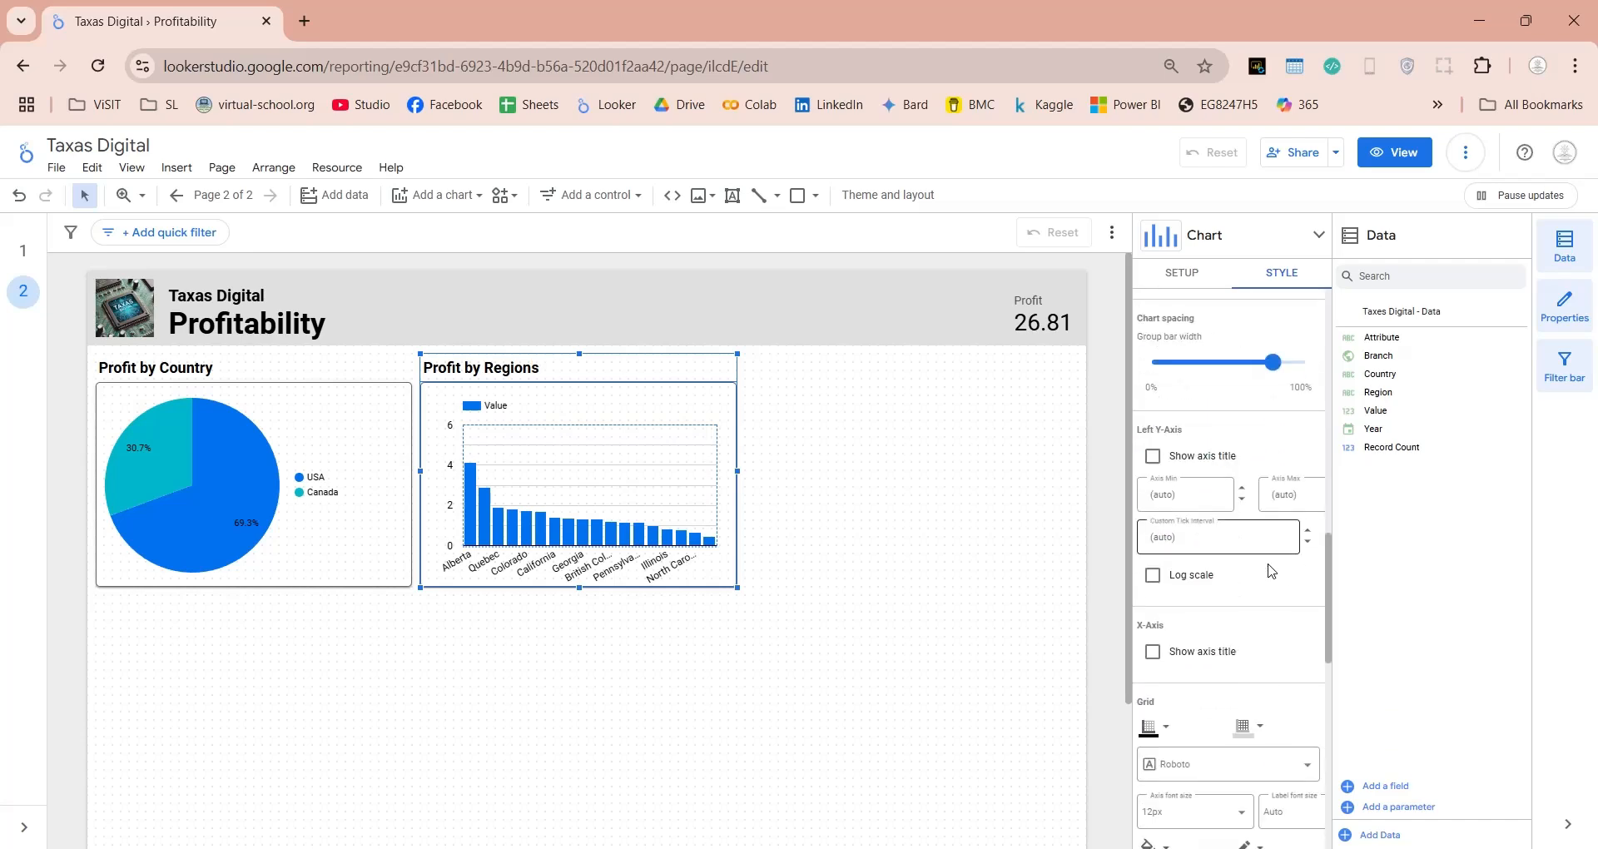
scroll(1270, 571, "down", 5)
left_click(1164, 610)
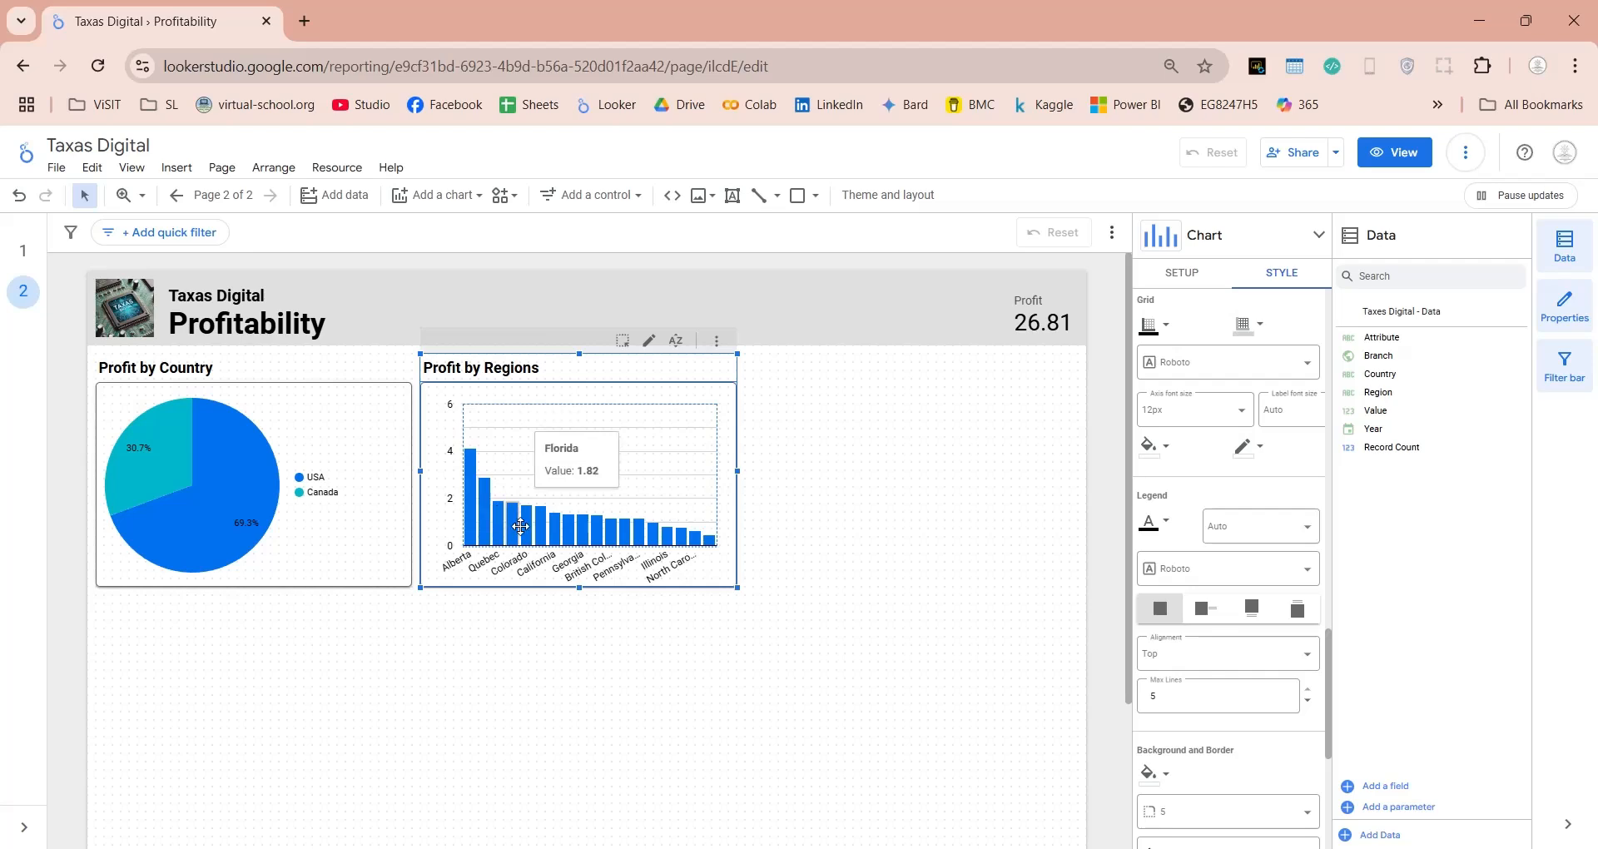
left_click(804, 569)
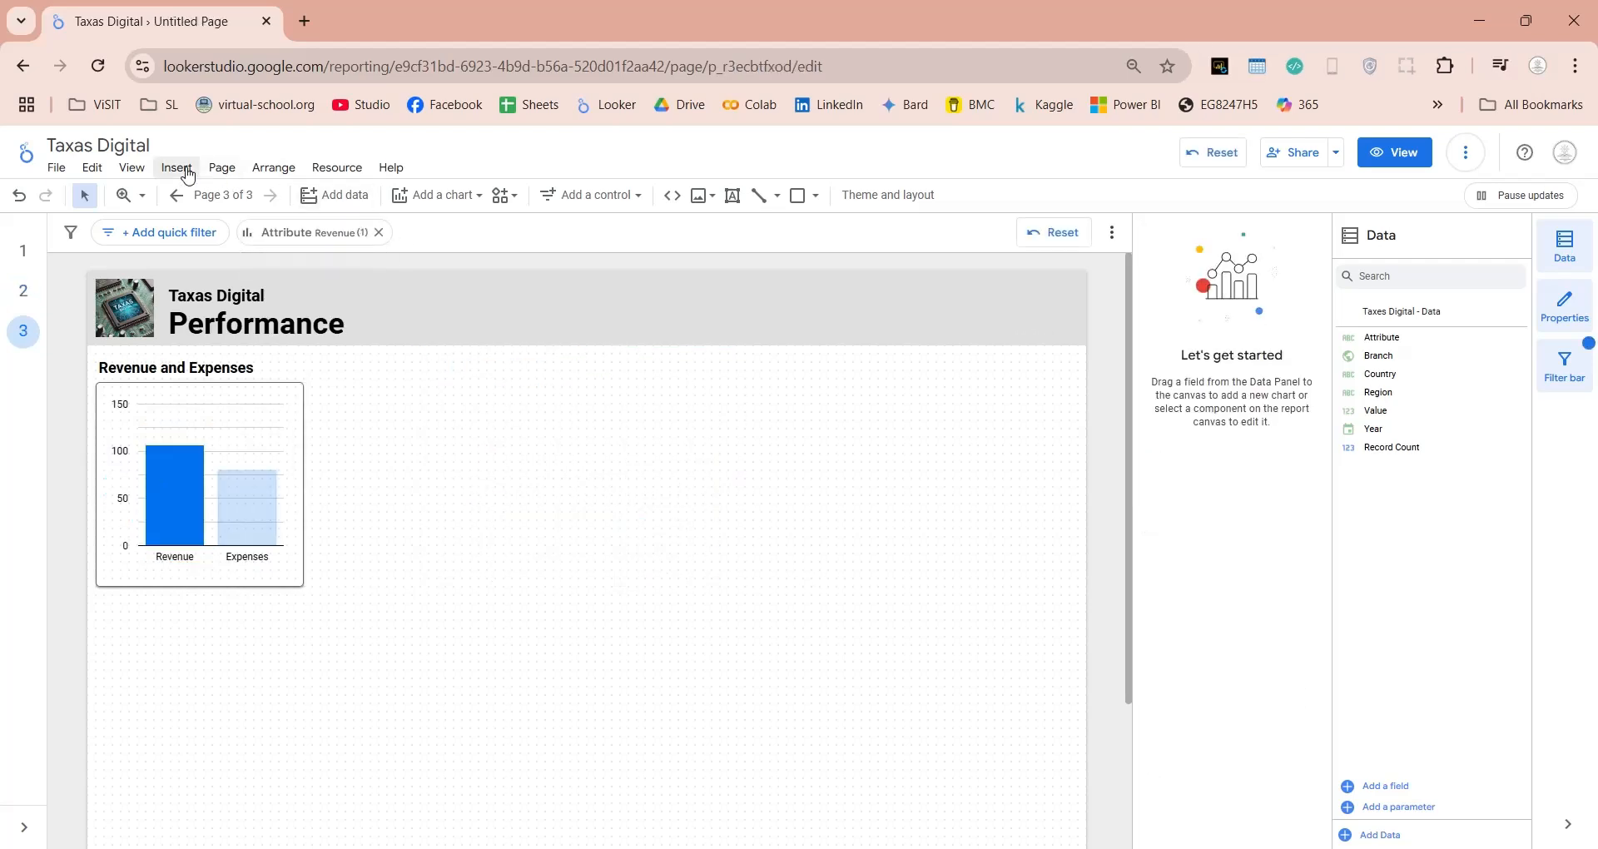
Add a drop-down list control to the Performance page with Country as its control field
left_click(189, 176)
scroll(256, 466, "down", 5)
left_click(249, 350)
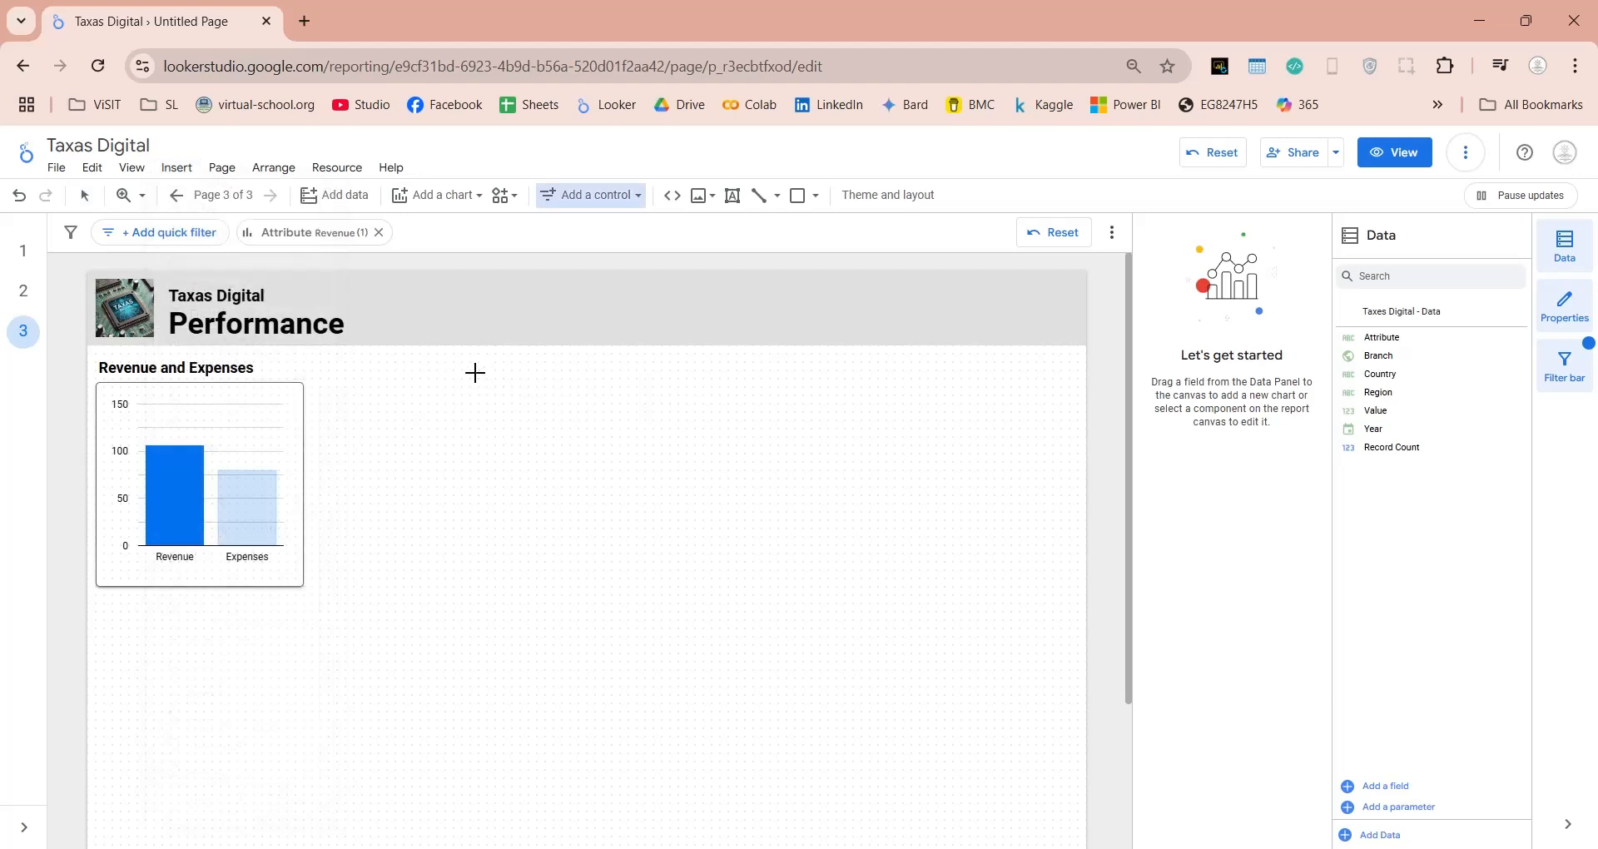
left_click(475, 373)
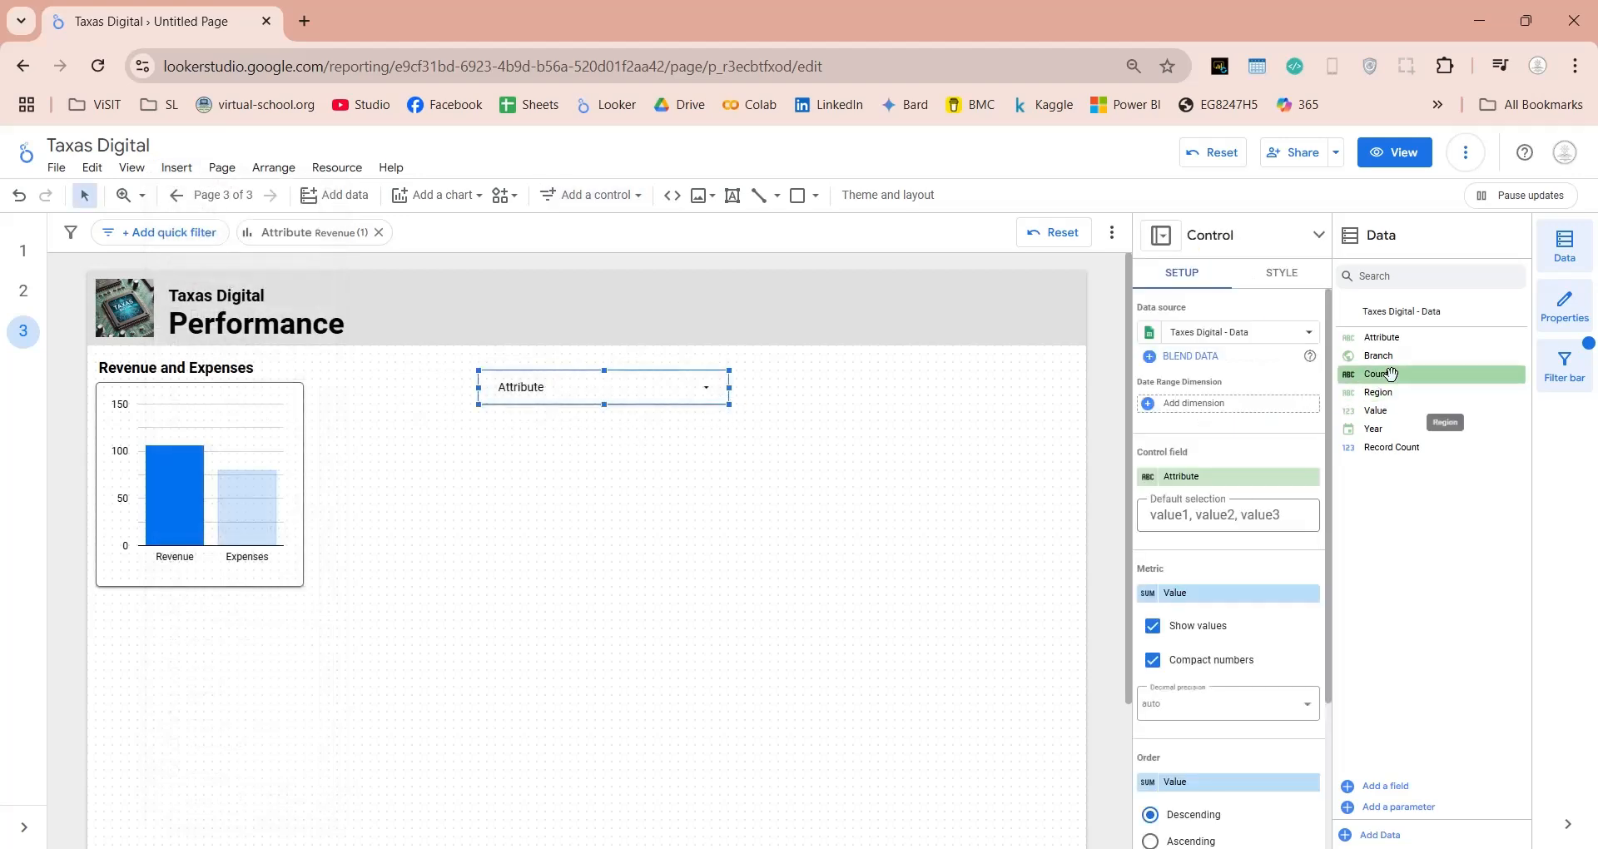
left_click_drag(1390, 374, 1231, 477)
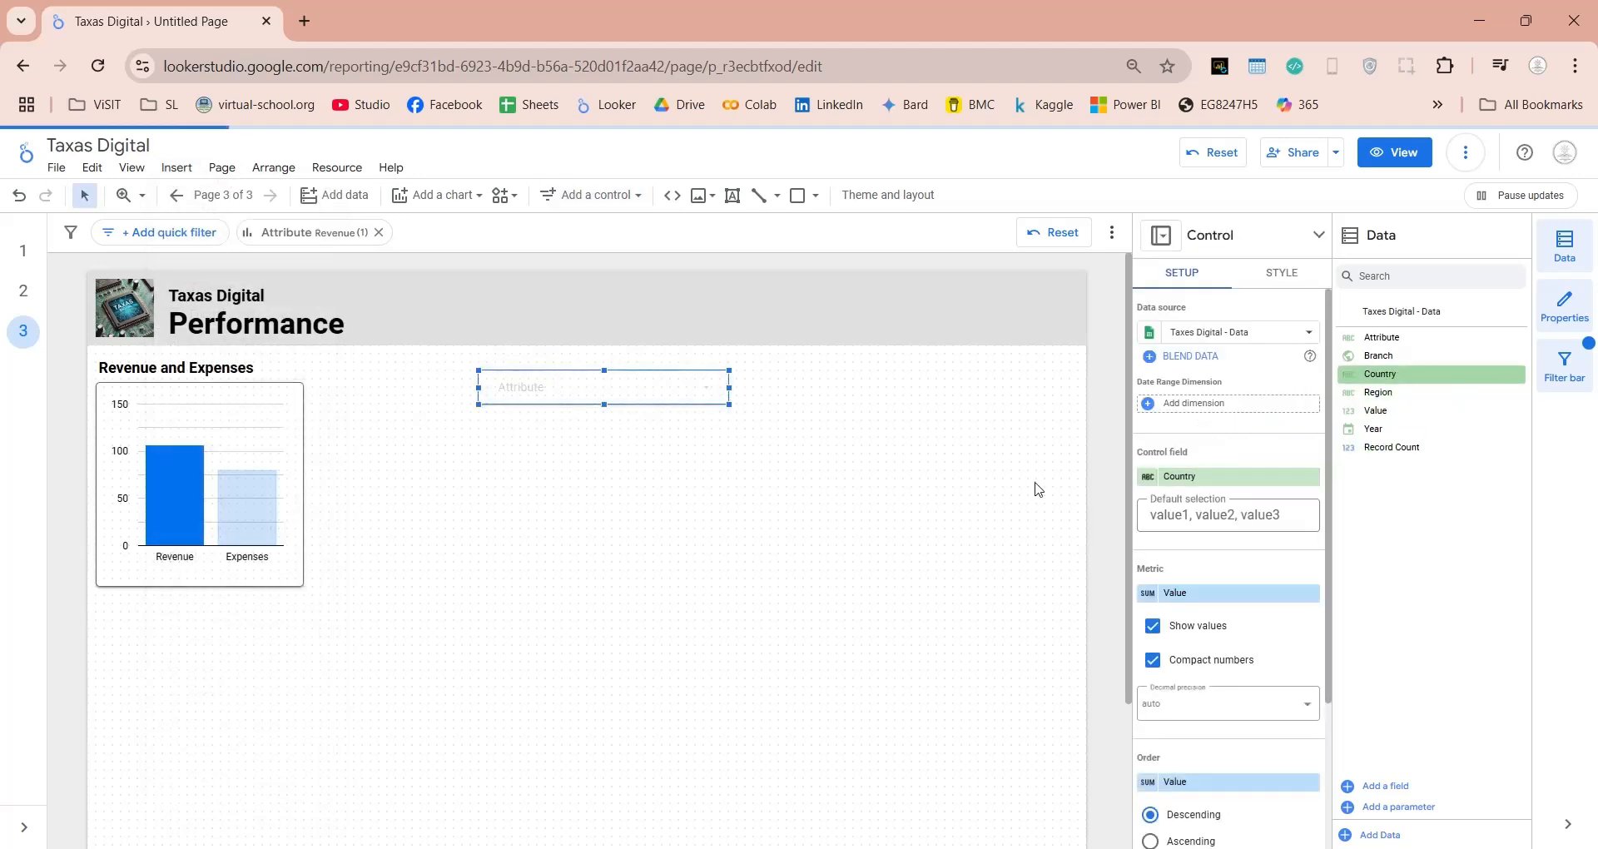
Give the Country control a dark border of weight 1, a border radius of 5, and a border shadow
left_click(1278, 273)
scroll(1249, 458, "down", 5)
left_click(1223, 576)
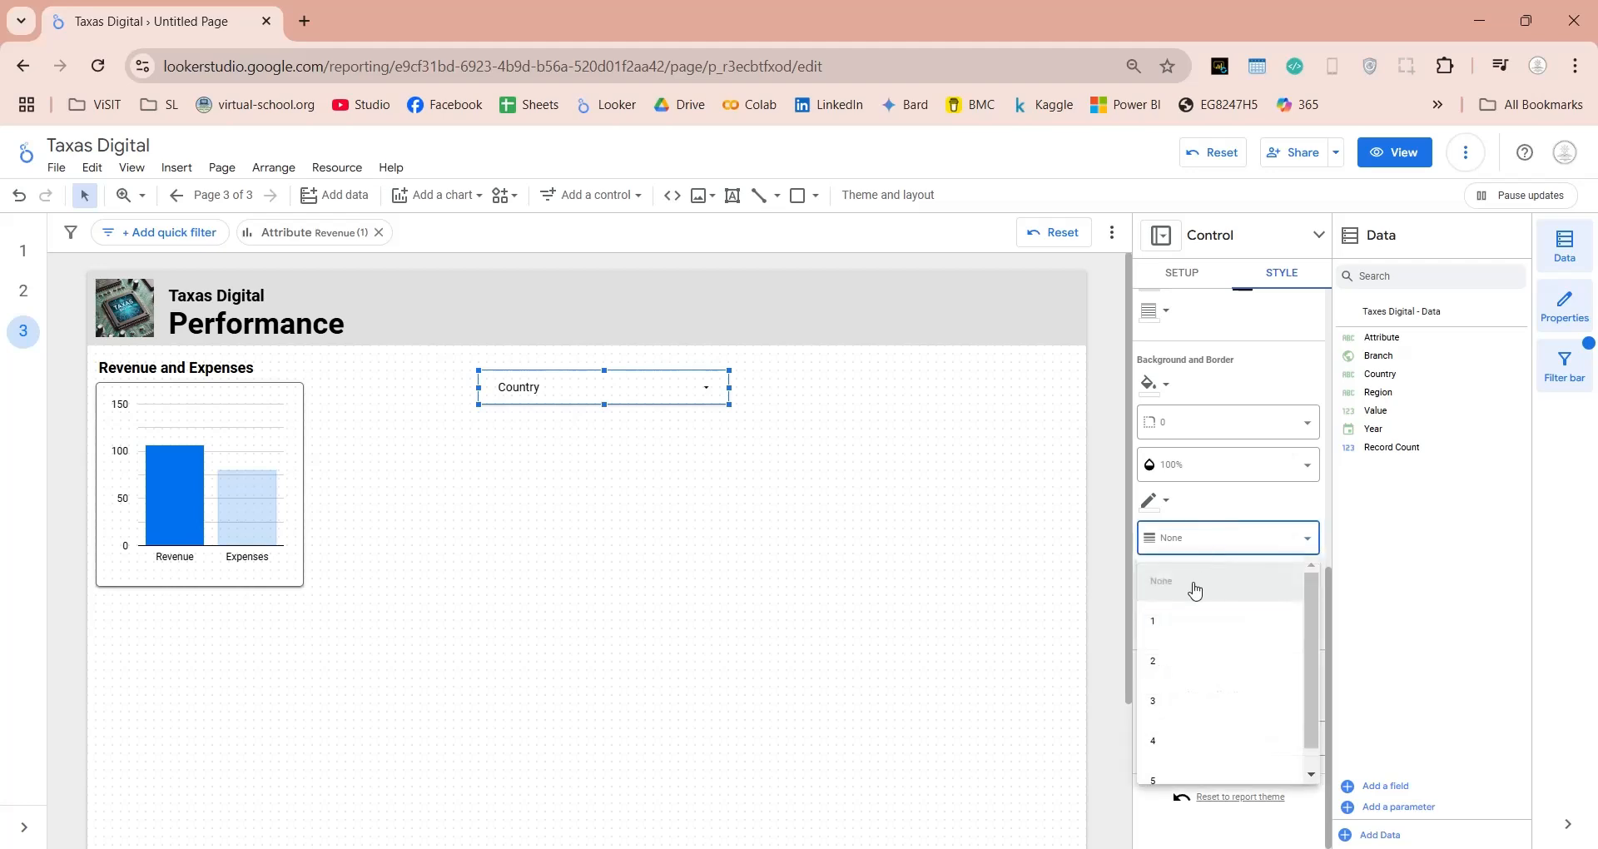
left_click(1193, 620)
left_click(1162, 501)
left_click(1203, 550)
left_click(1185, 424)
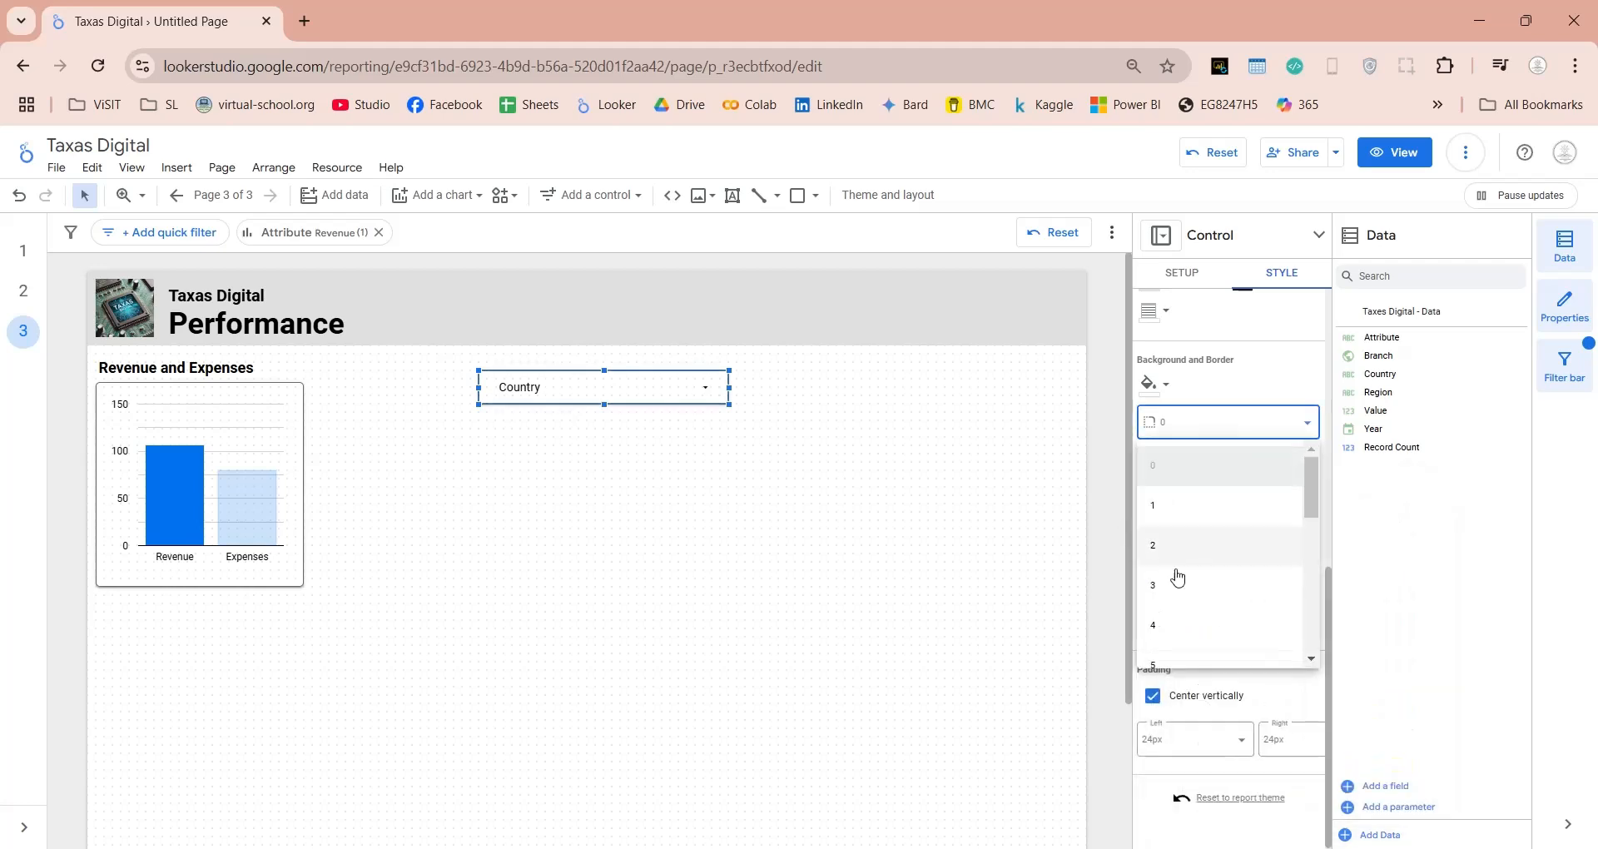
left_click(1163, 661)
Move the Country control into the page header and place a copy beside it with Region as its control field
left_click_drag(669, 396, 825, 338)
key("ctrl+d")
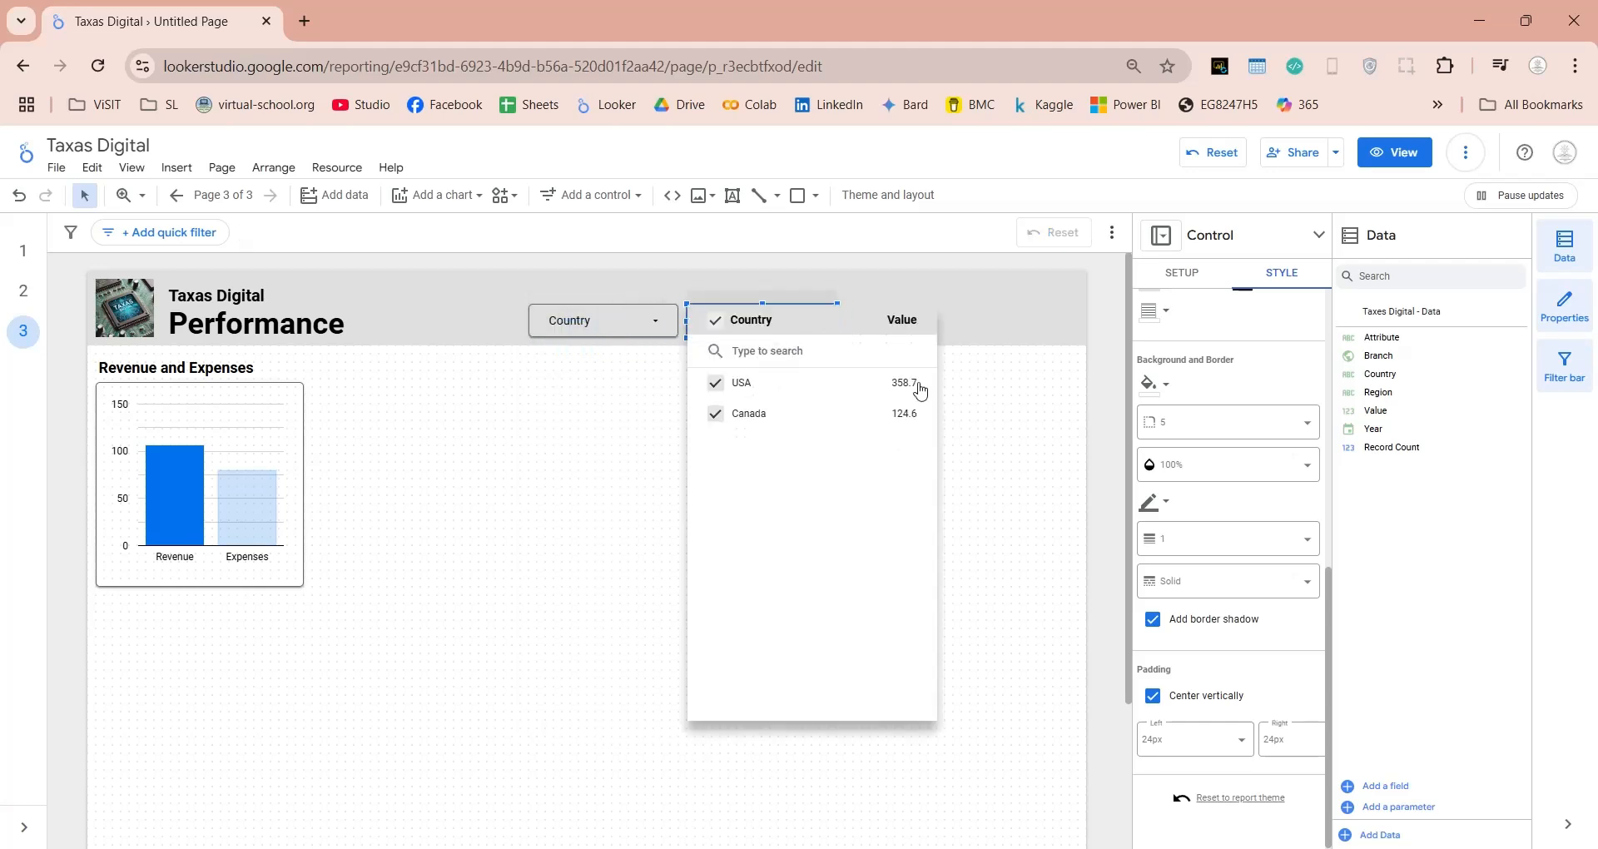
double_click(1181, 276)
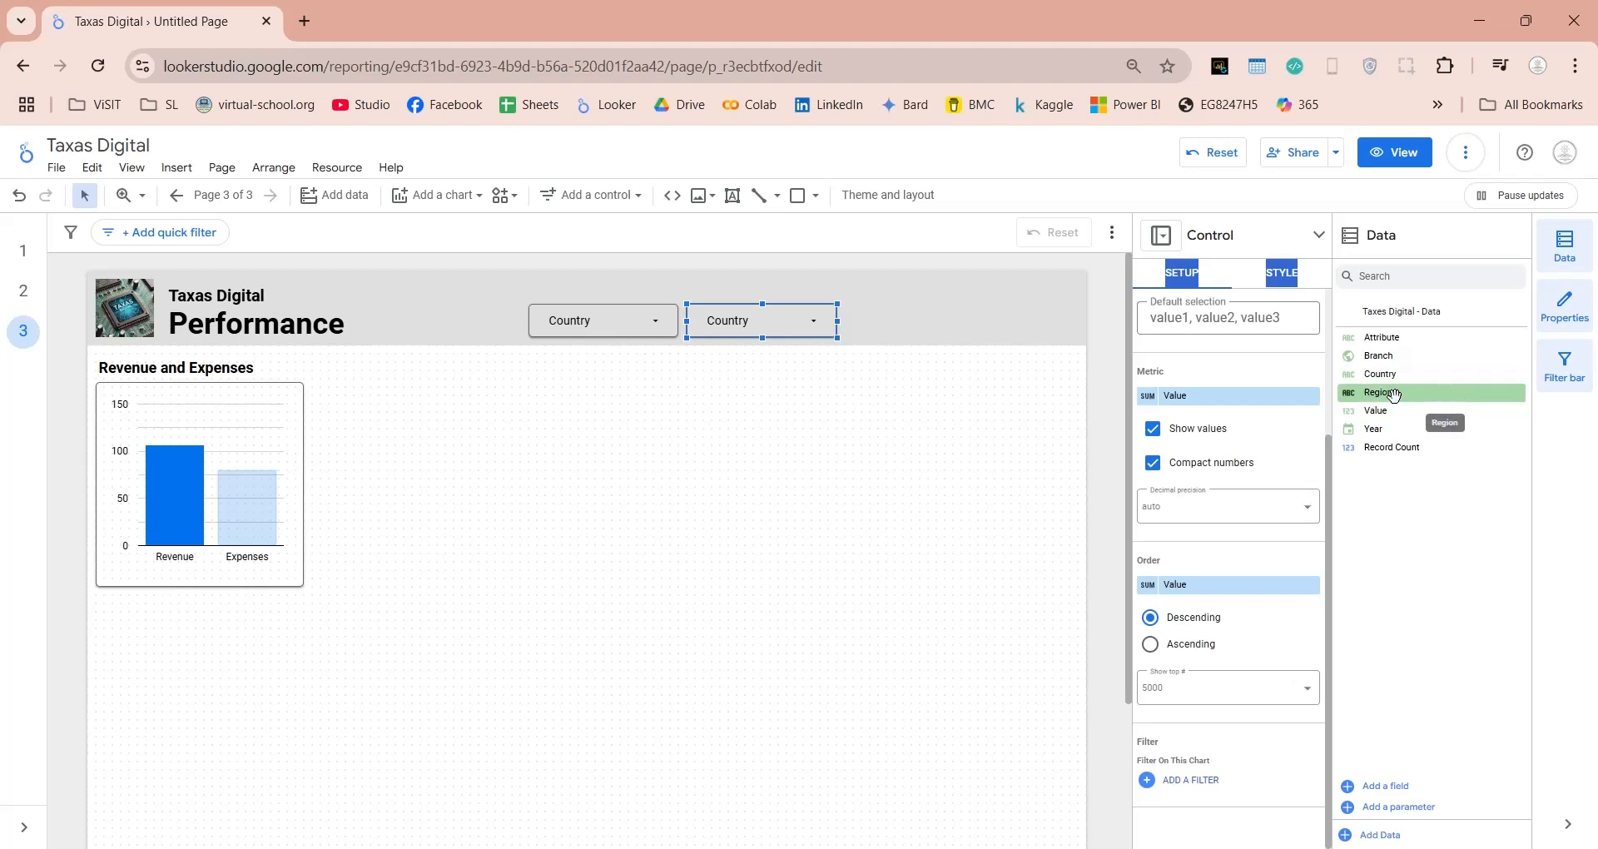
left_click_drag(1397, 395, 1187, 487)
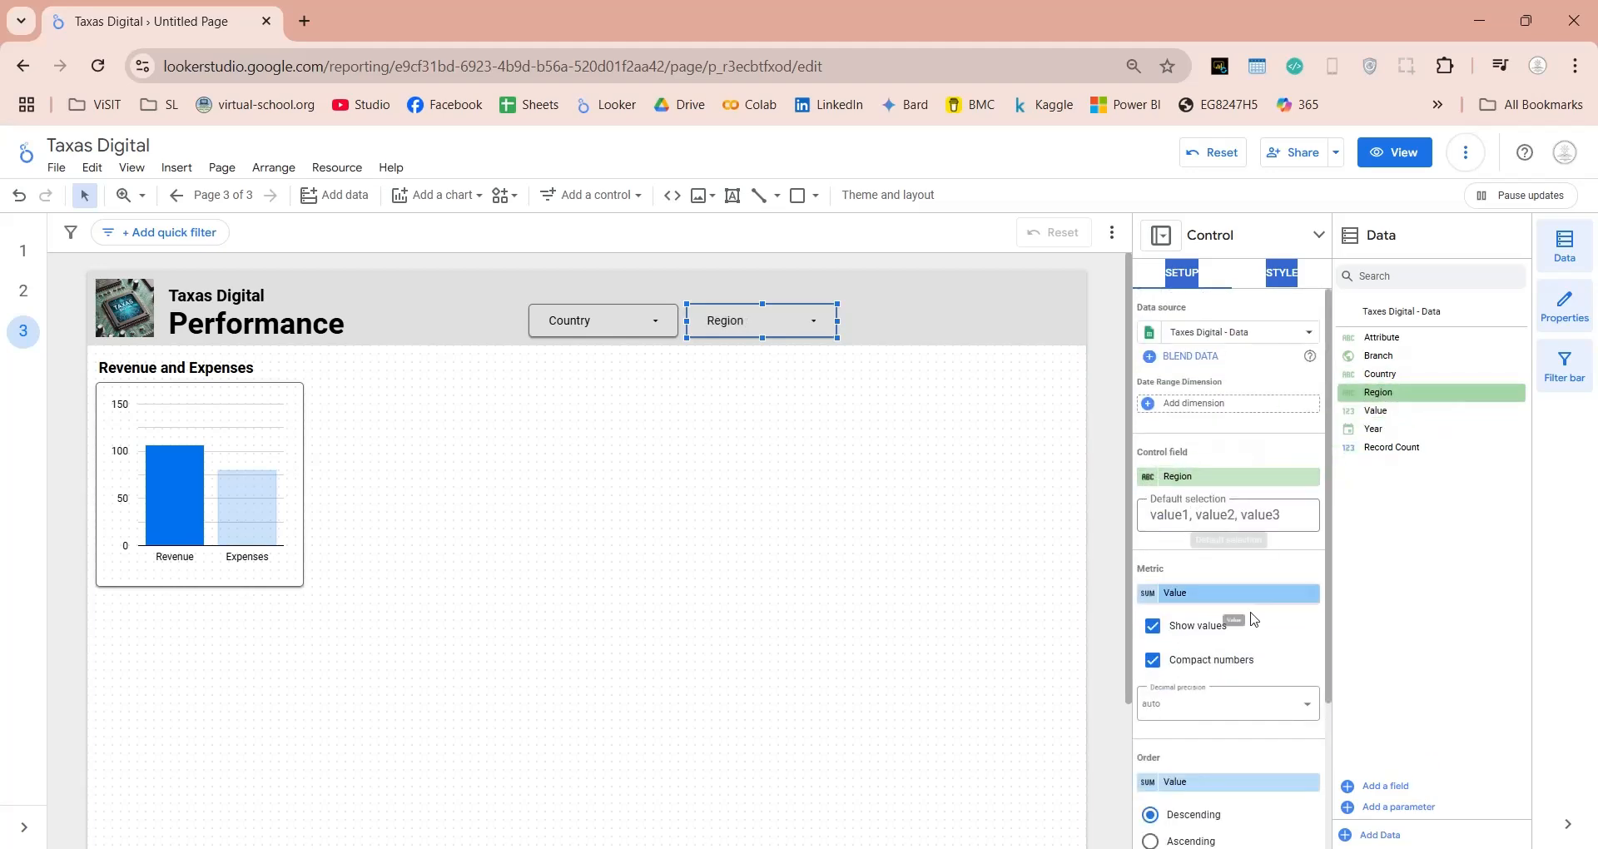
Remove the Value metric from both the Region and Country controls
left_click(1312, 593)
left_click(633, 308)
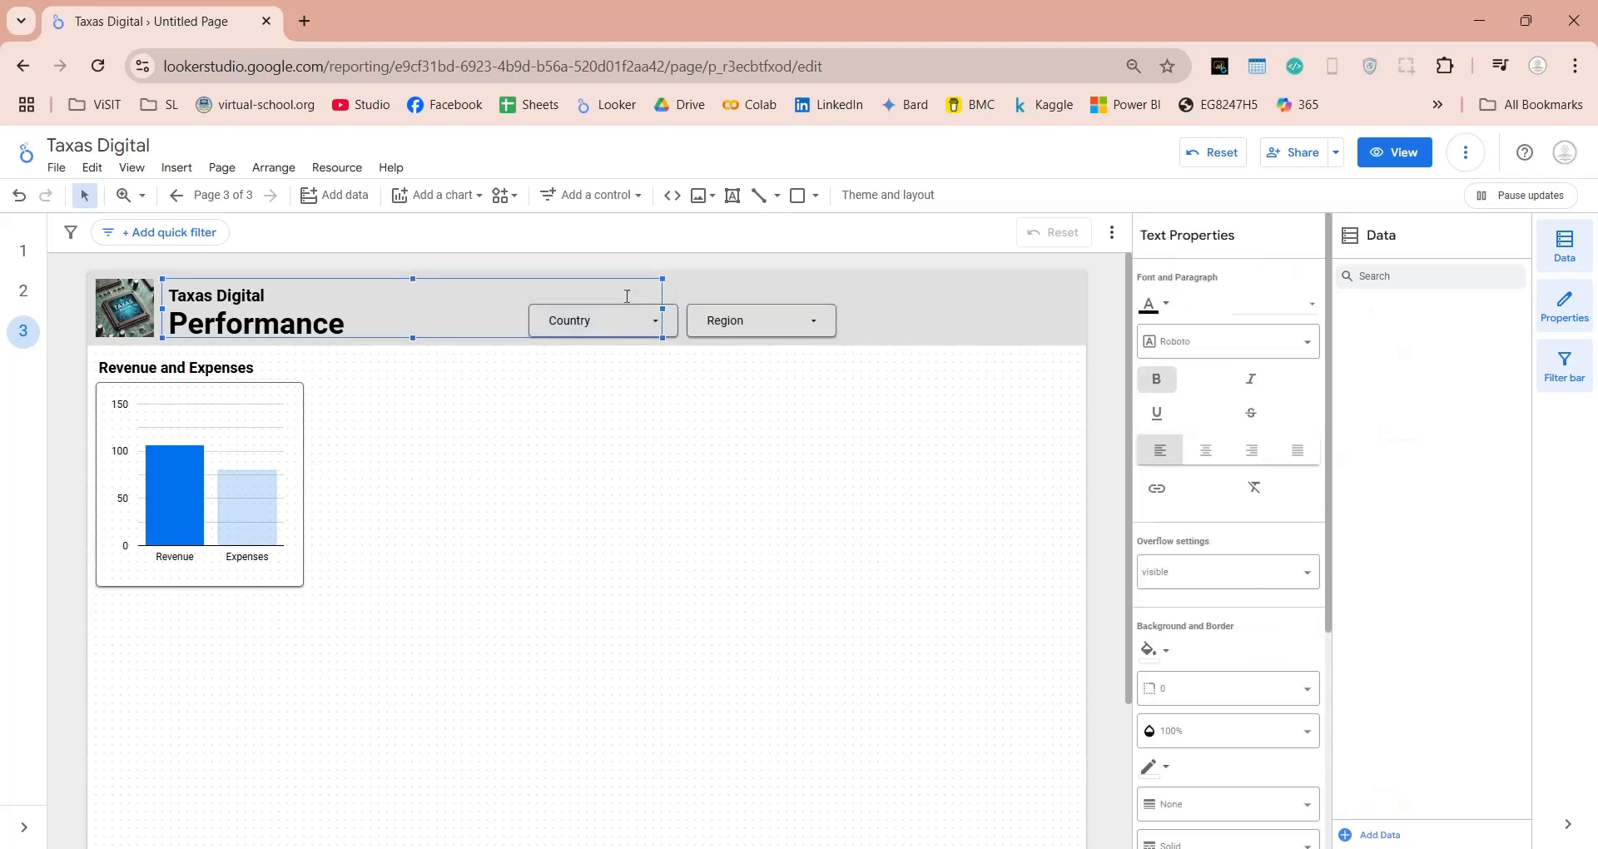
left_click(1191, 281)
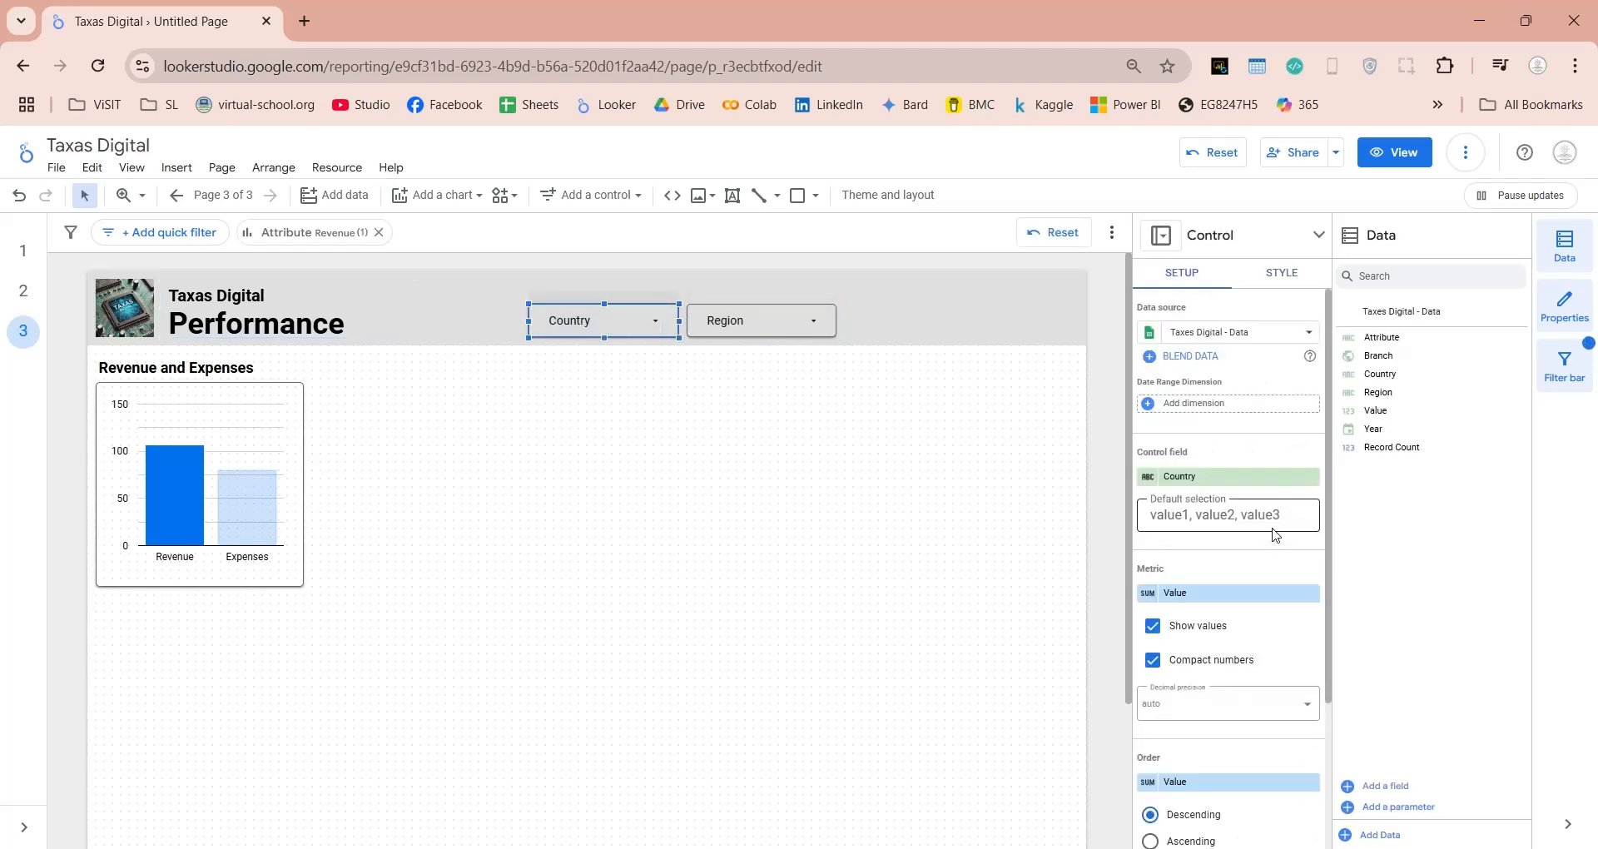
left_click(1312, 594)
Widen the Region control and place a copy beside it in the header with Branch as its control field
left_click(818, 312)
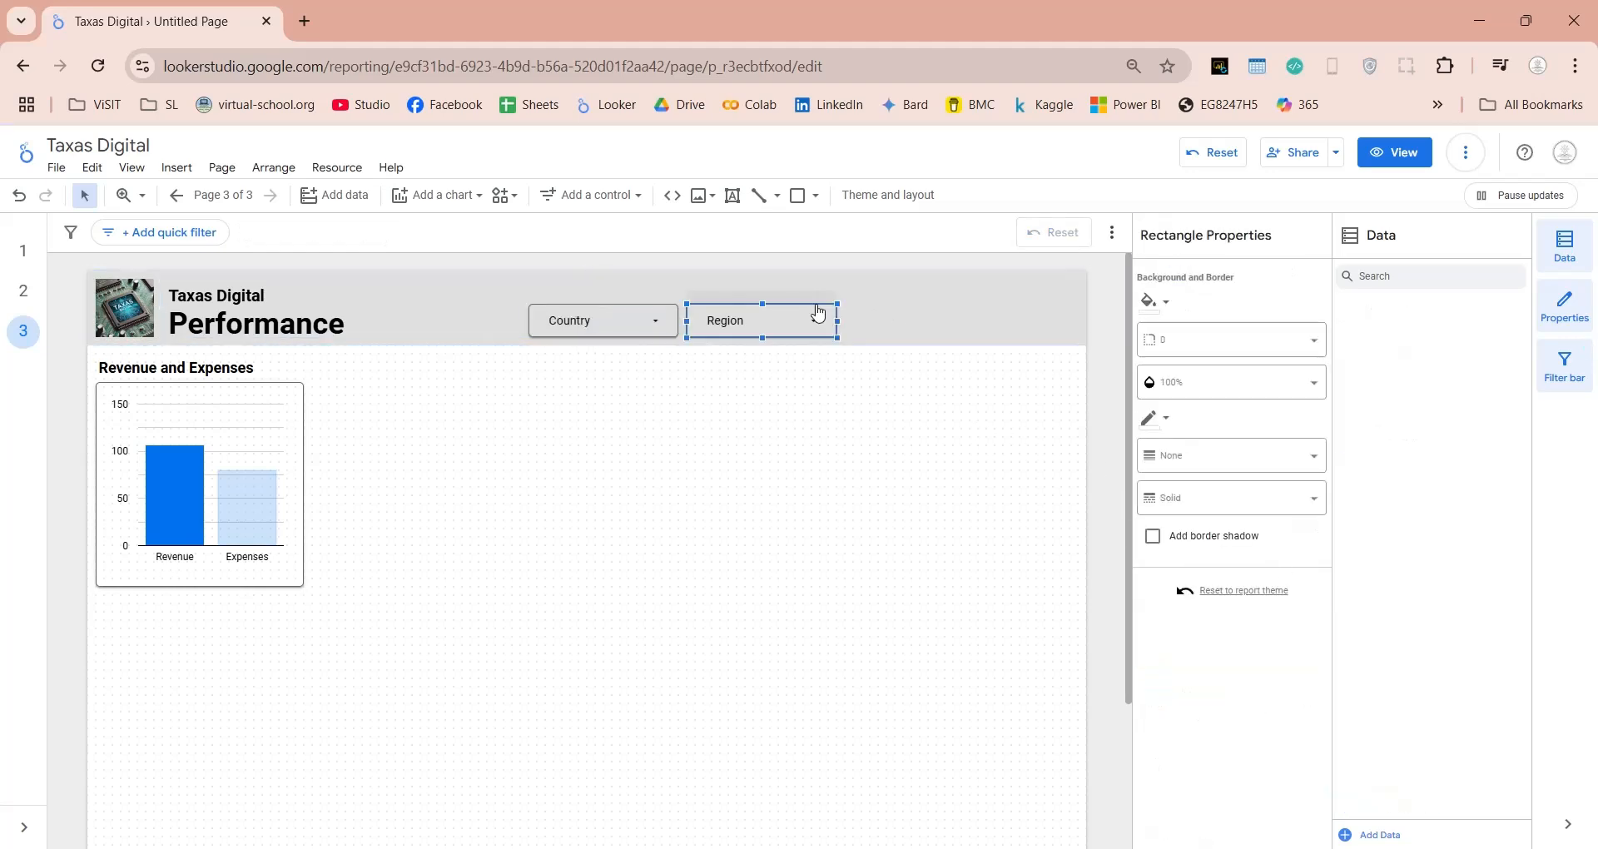
left_click_drag(840, 322, 1053, 300)
key("ctrl+d")
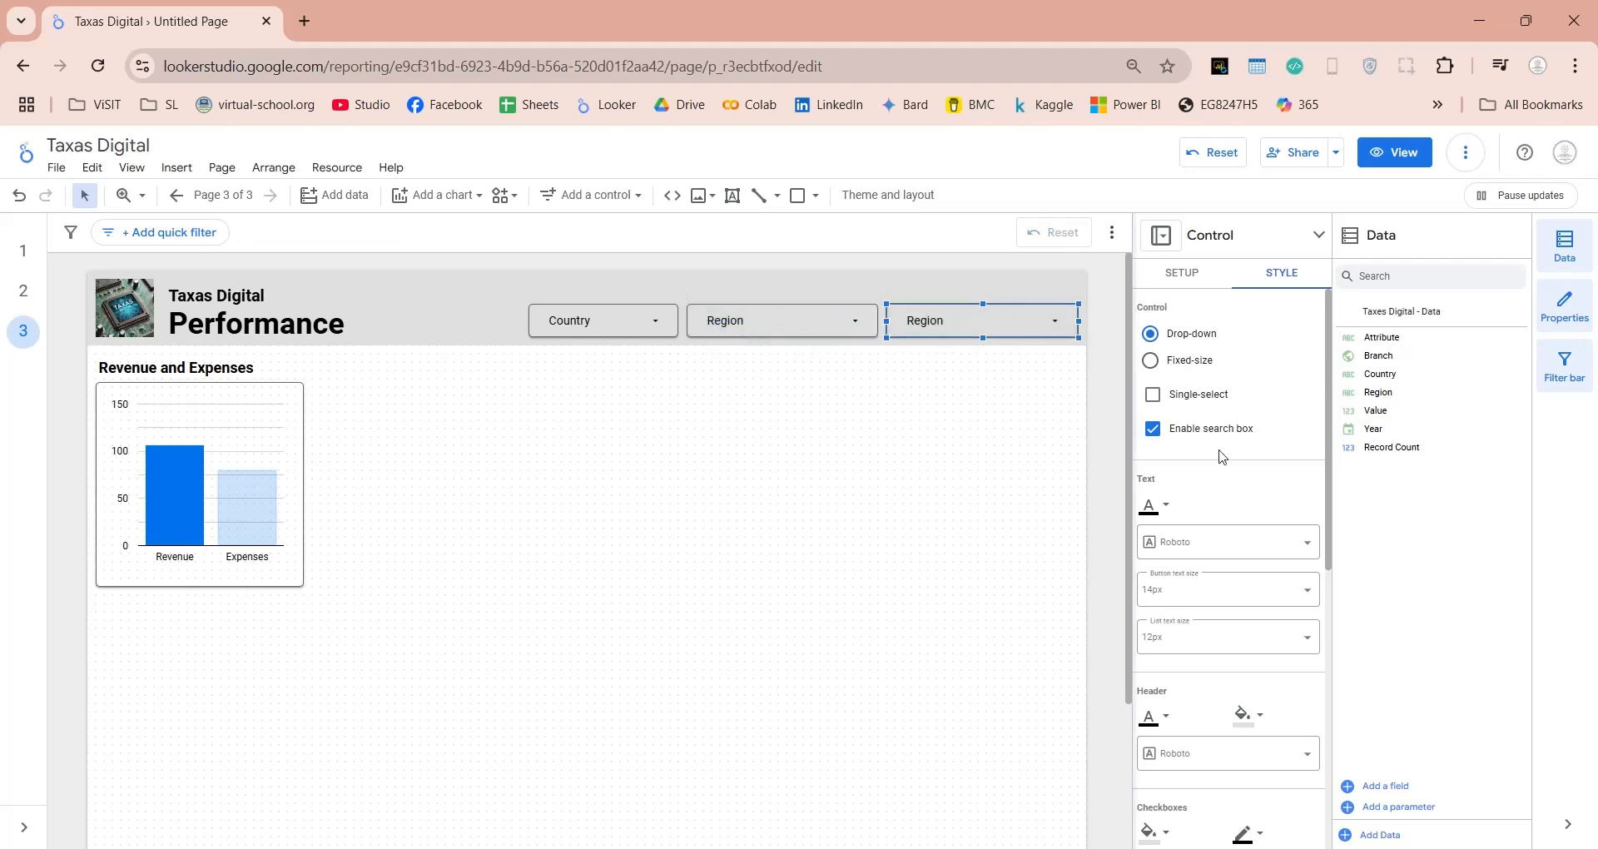
left_click(1182, 273)
left_click_drag(1392, 356, 1195, 487)
Test the Branch control by filtering to Vancouver, Seattle and New York City, and clear the branch selection
left_click(1055, 332)
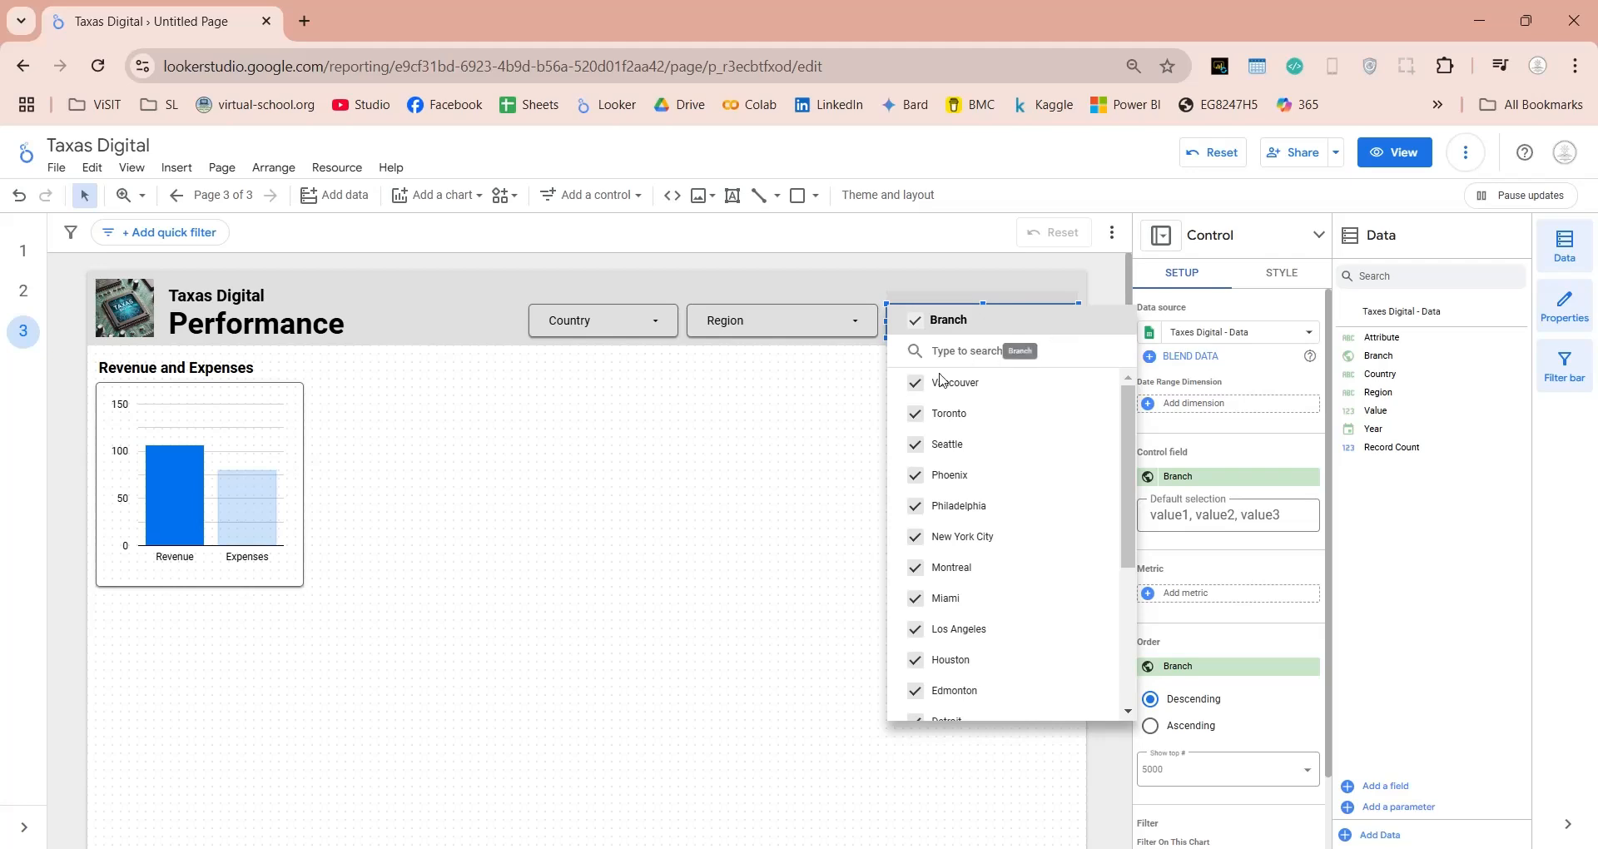
left_click(1071, 383)
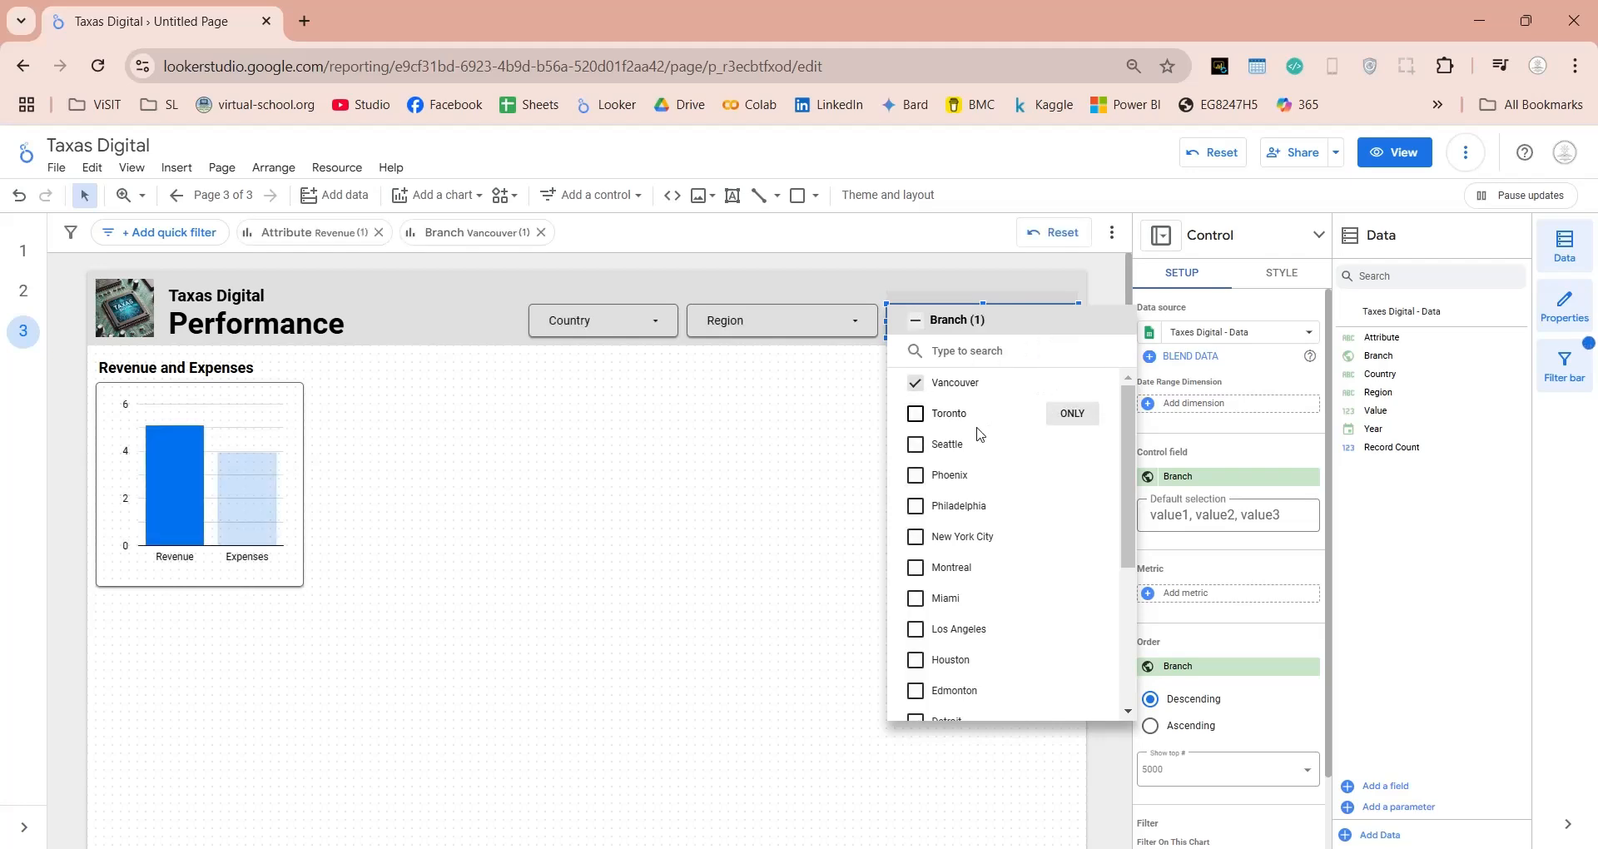
left_click(942, 447)
left_click(948, 385)
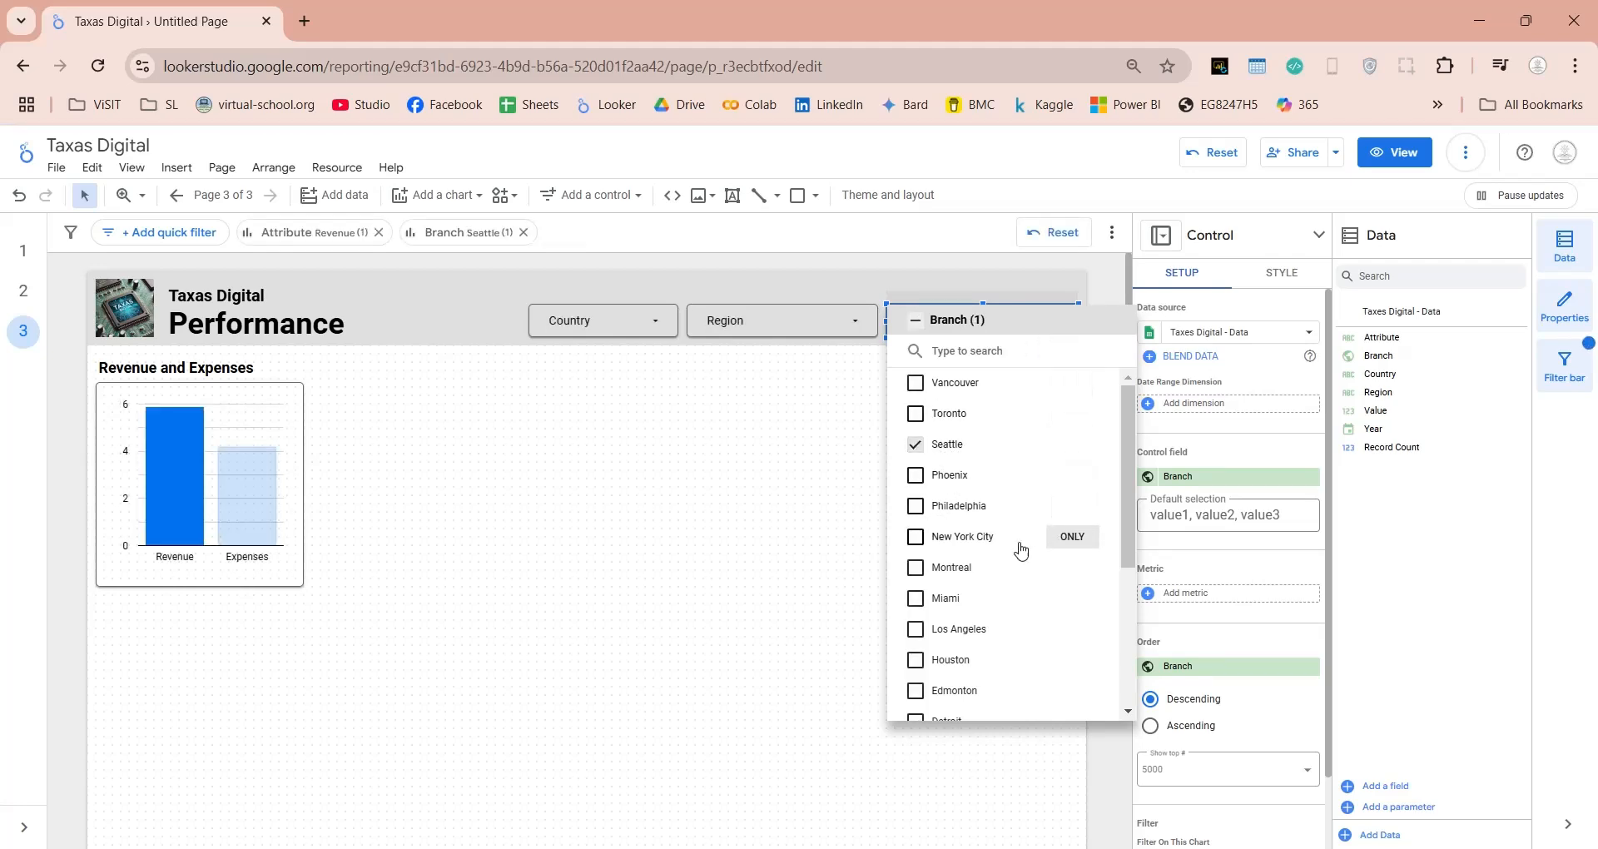
left_click(1068, 536)
left_click(928, 385)
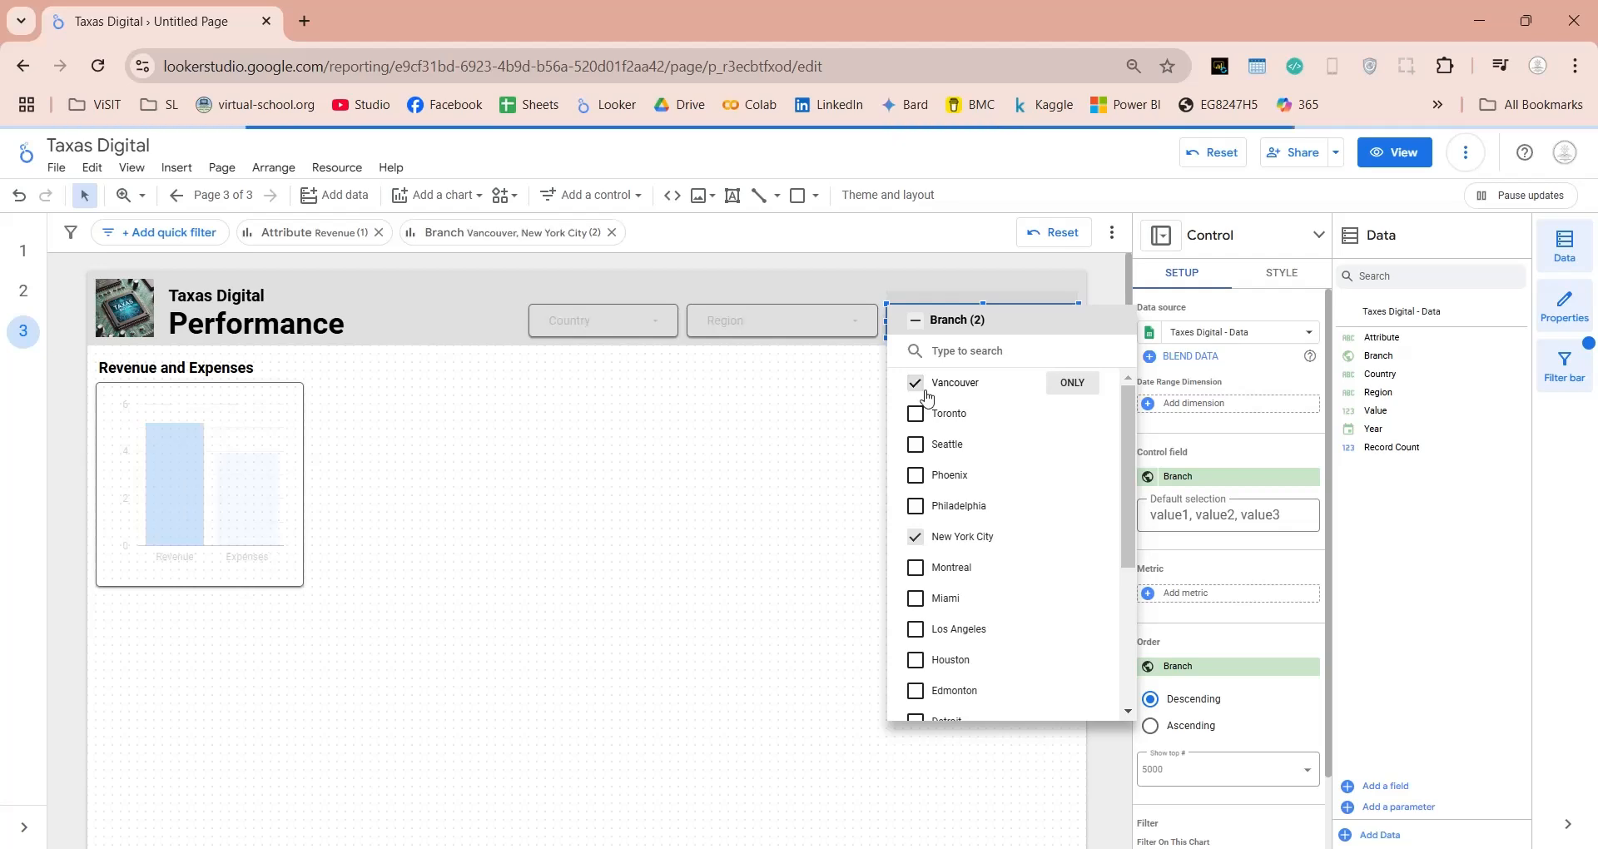
left_click(923, 390)
left_click(917, 539)
left_click(847, 330)
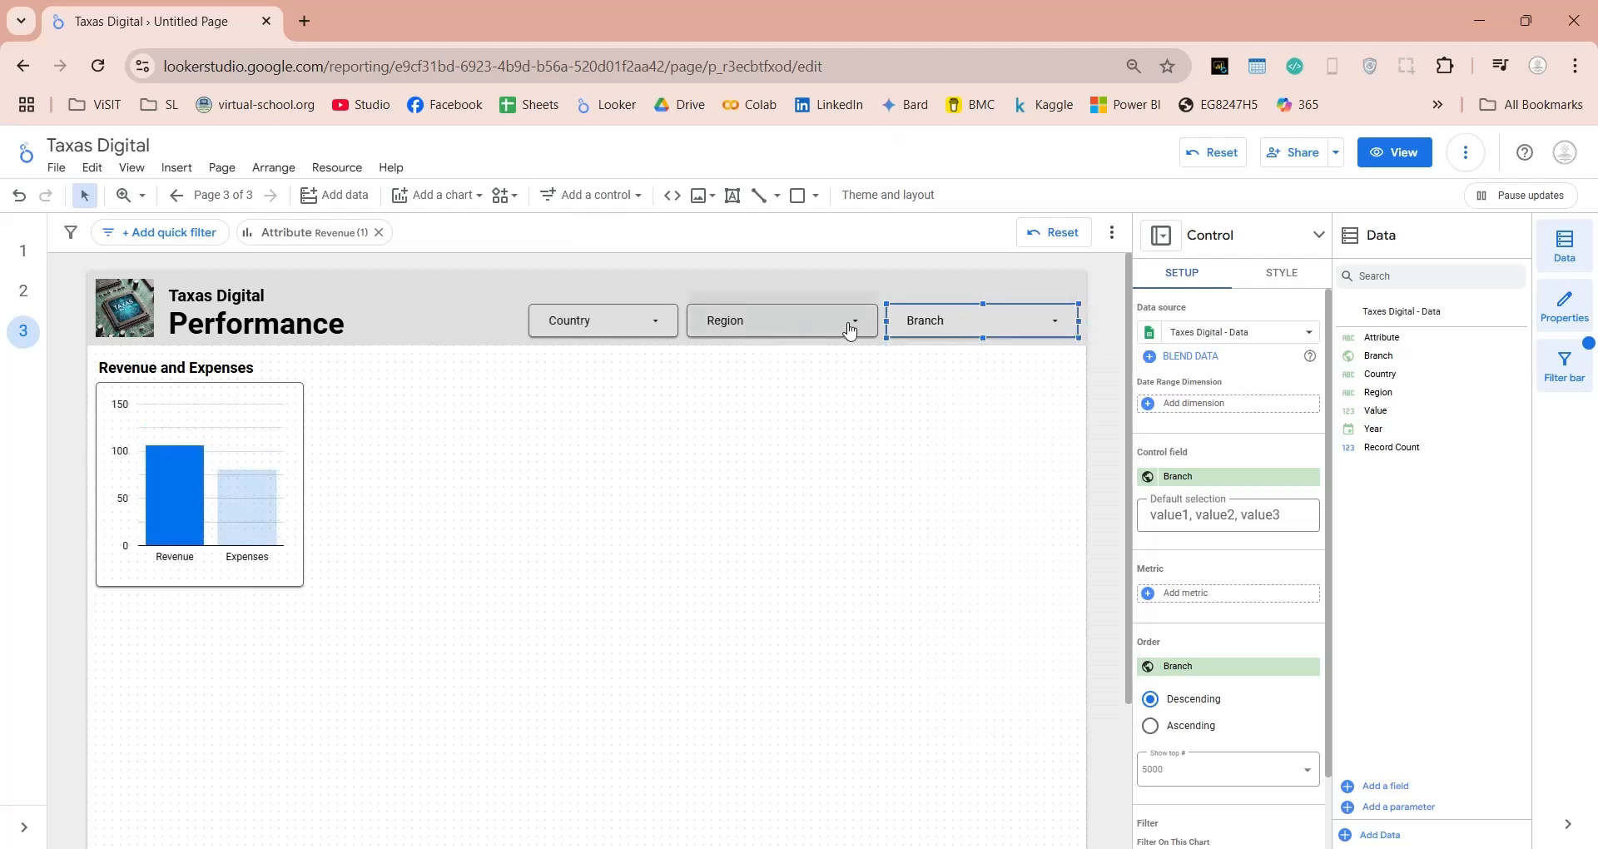
Test the Region control by filtering to Washington and Pennsylvania, and clear the region selection
left_click(849, 331)
left_click(872, 382)
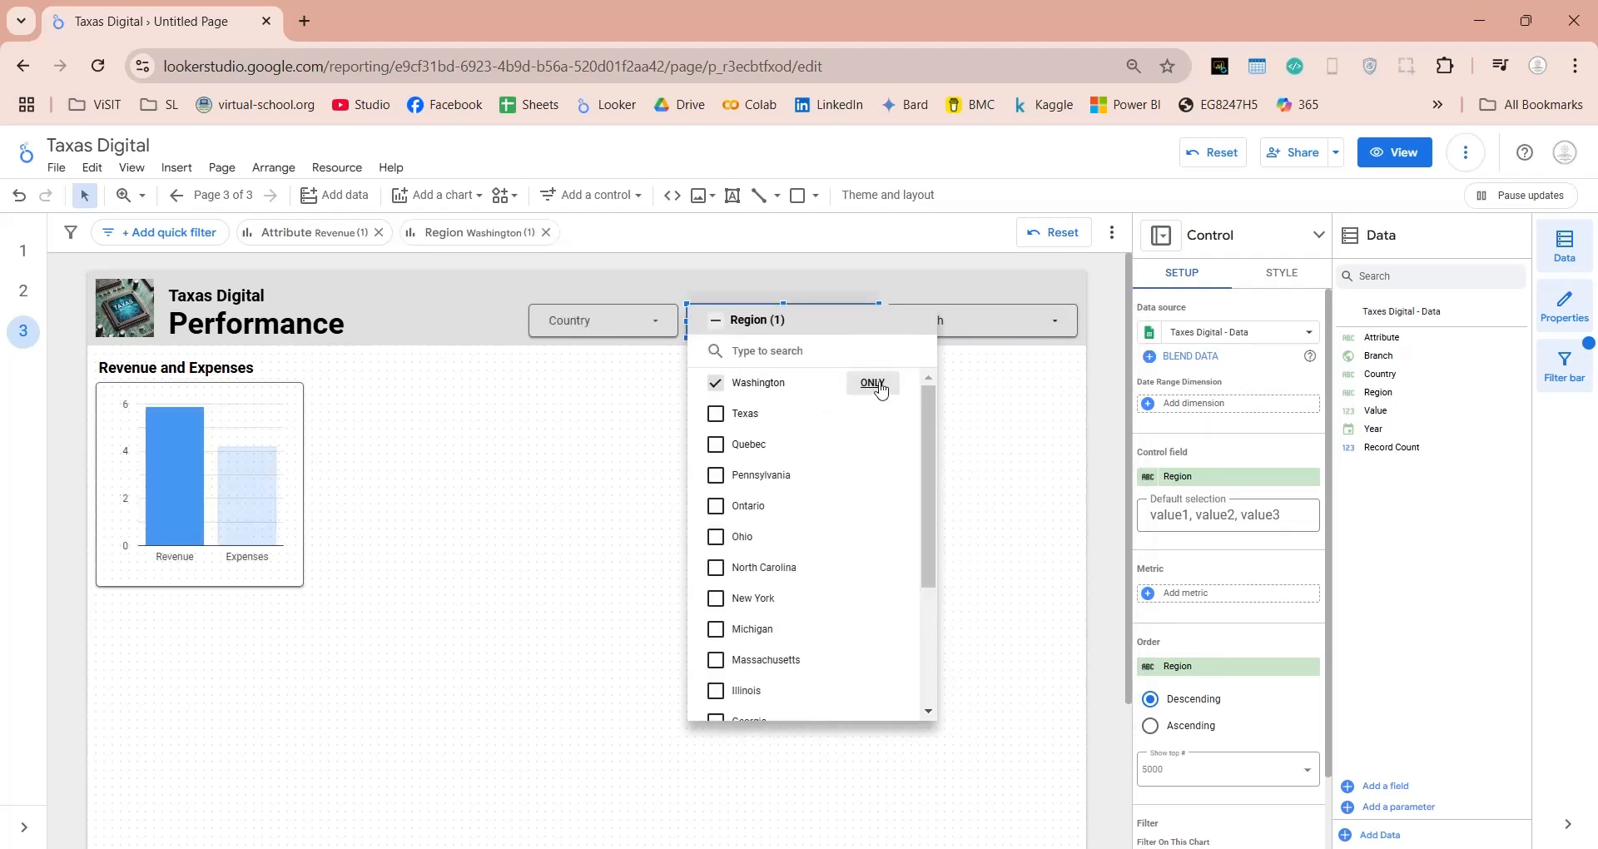
left_click(870, 475)
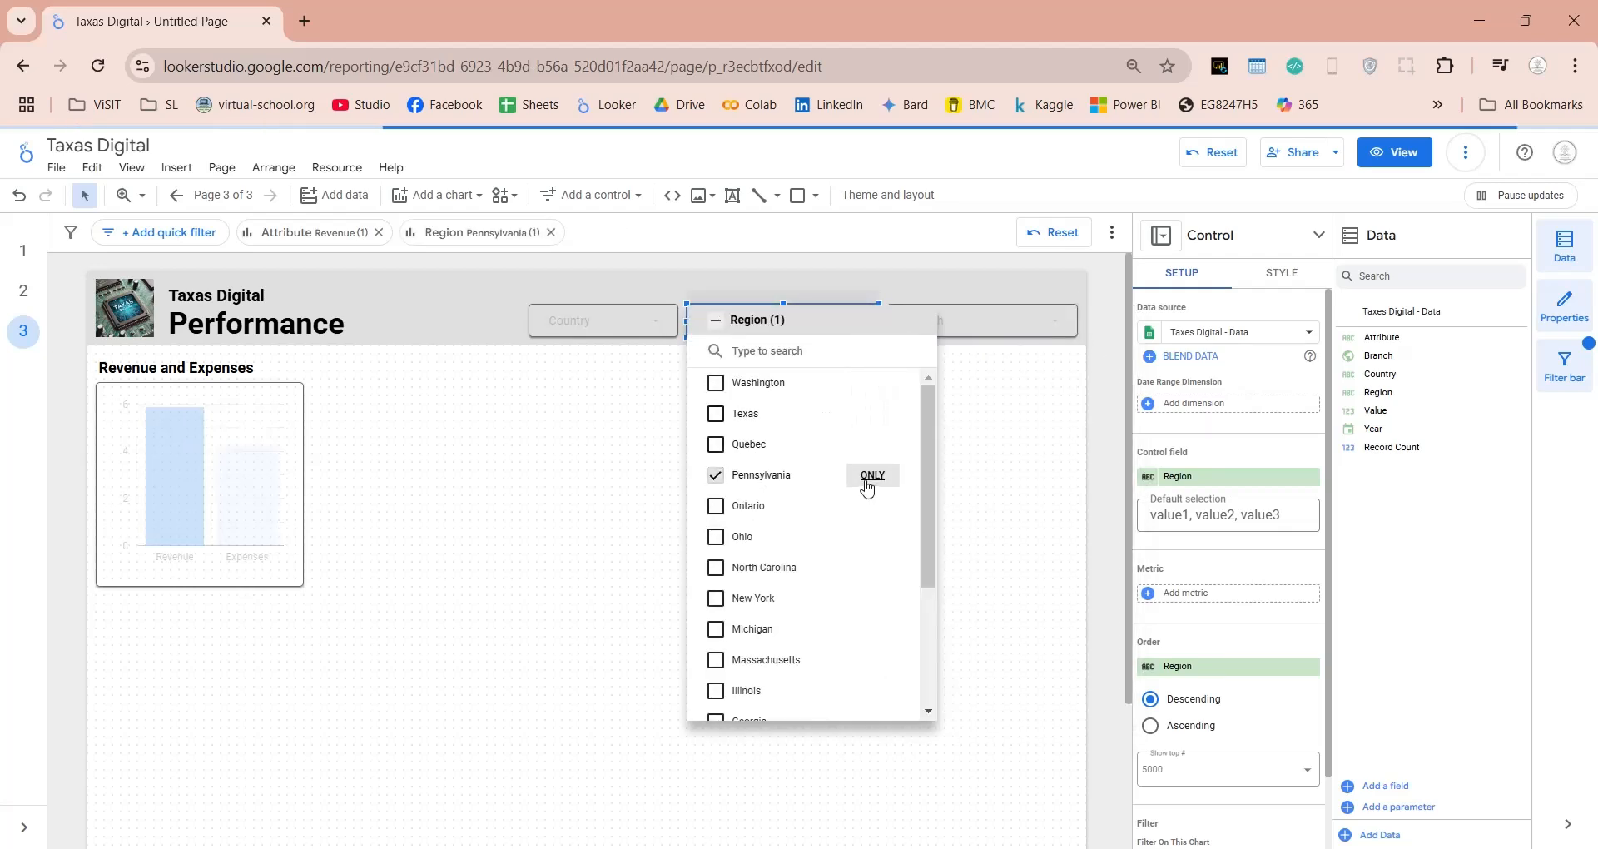
left_click(716, 474)
left_click(651, 327)
Test the Country control by filtering to Canada, and clear the country selection
left_click(651, 324)
left_click(558, 414)
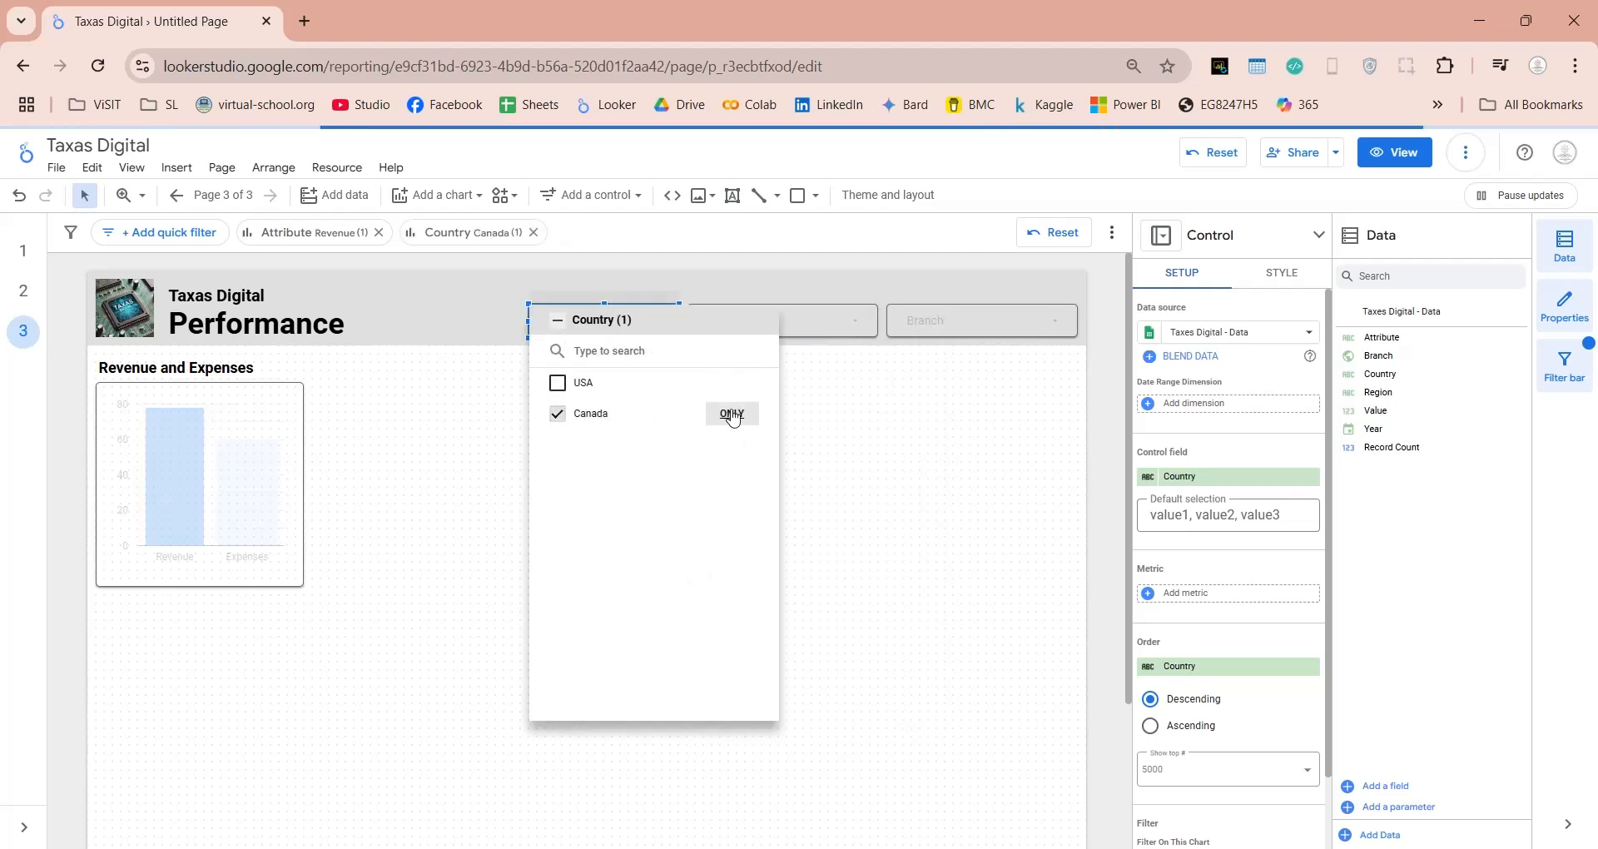
left_click(558, 414)
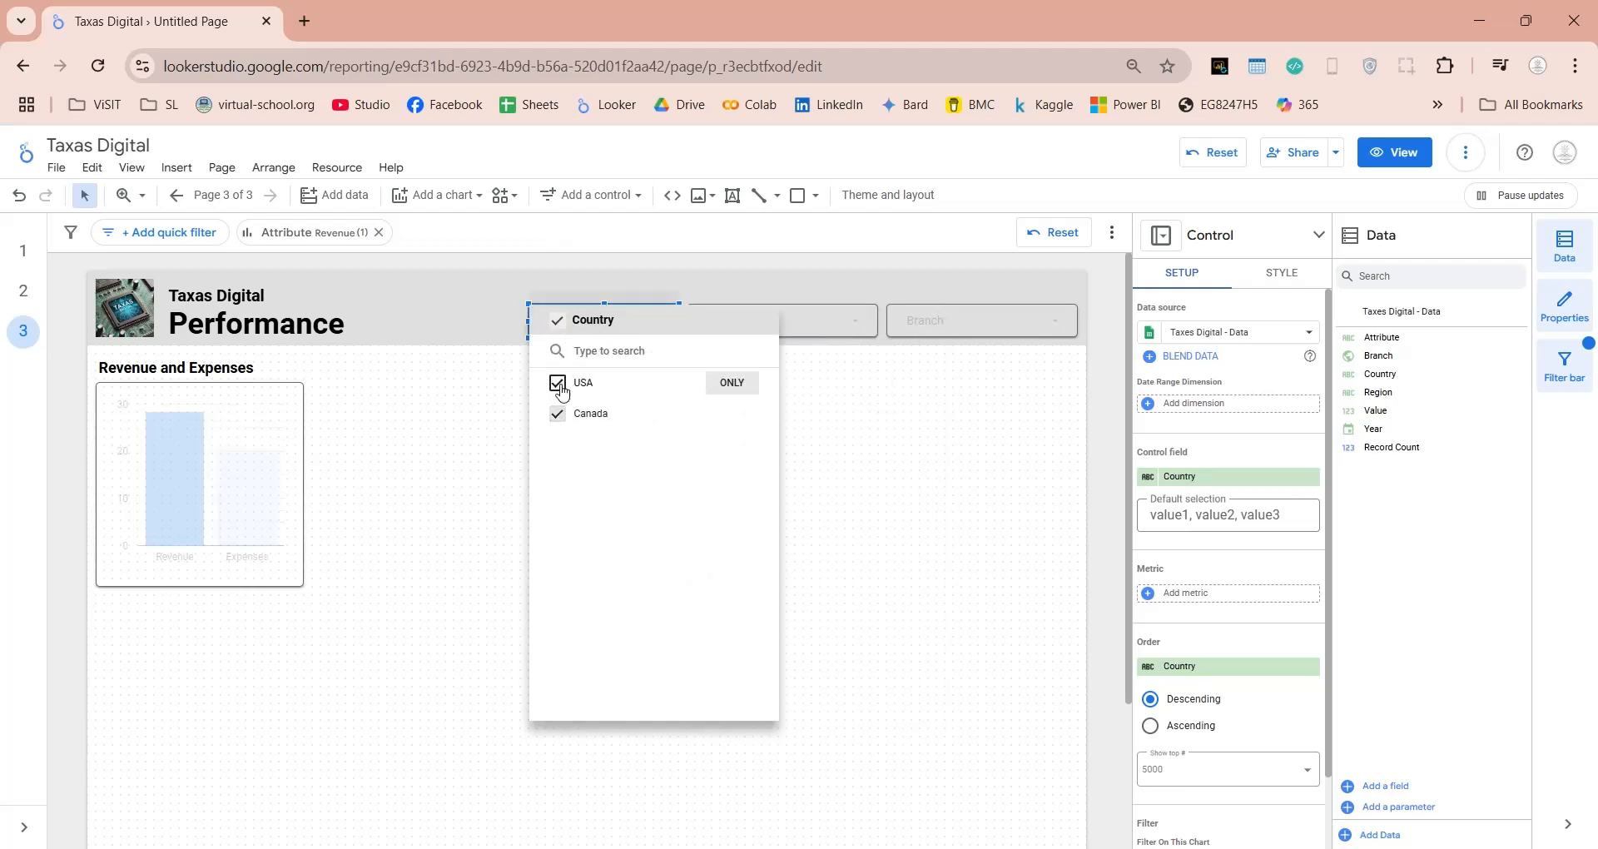
Duplicate the Profit by Regions chart on the Profitability page, align the copy with the page's right margin, and widen the original toward it
left_click(834, 429)
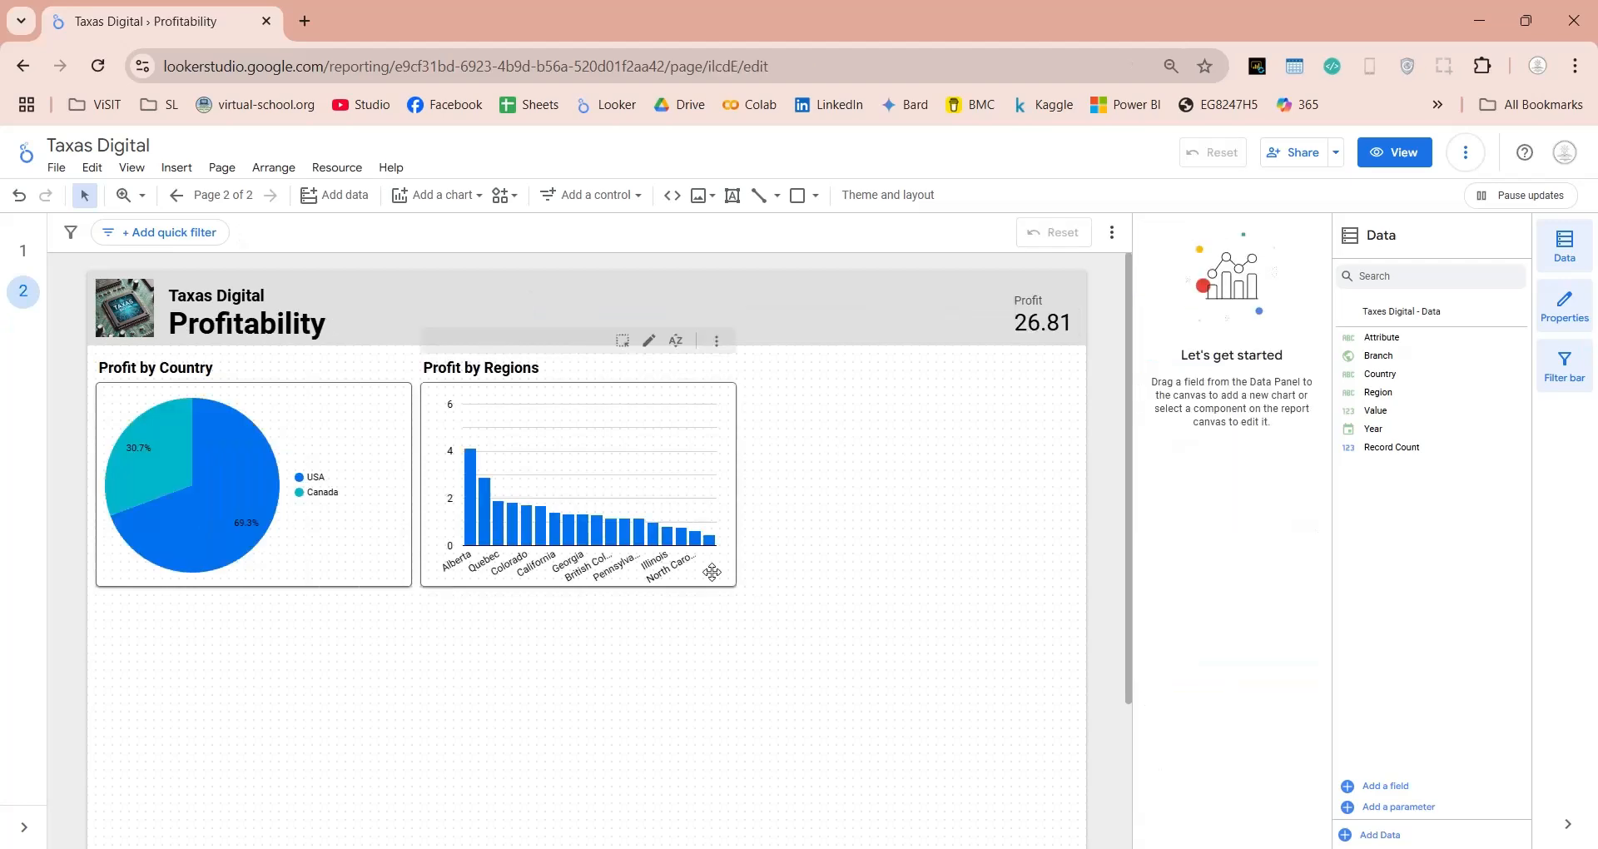
left_click(711, 572)
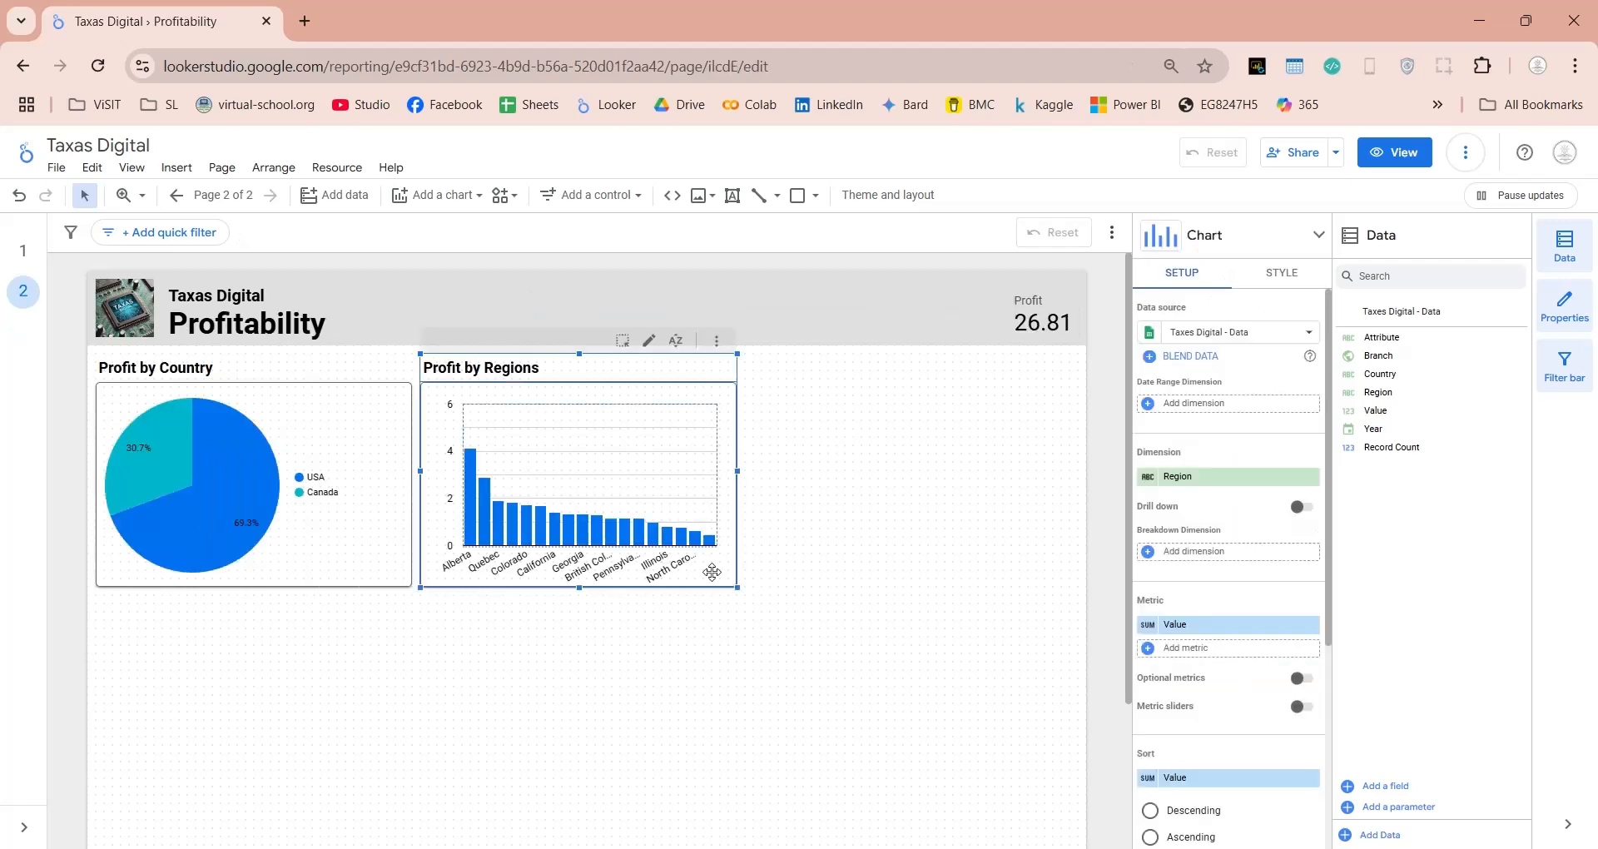
key("ctrl+d")
left_click_drag(735, 600, 1107, 580)
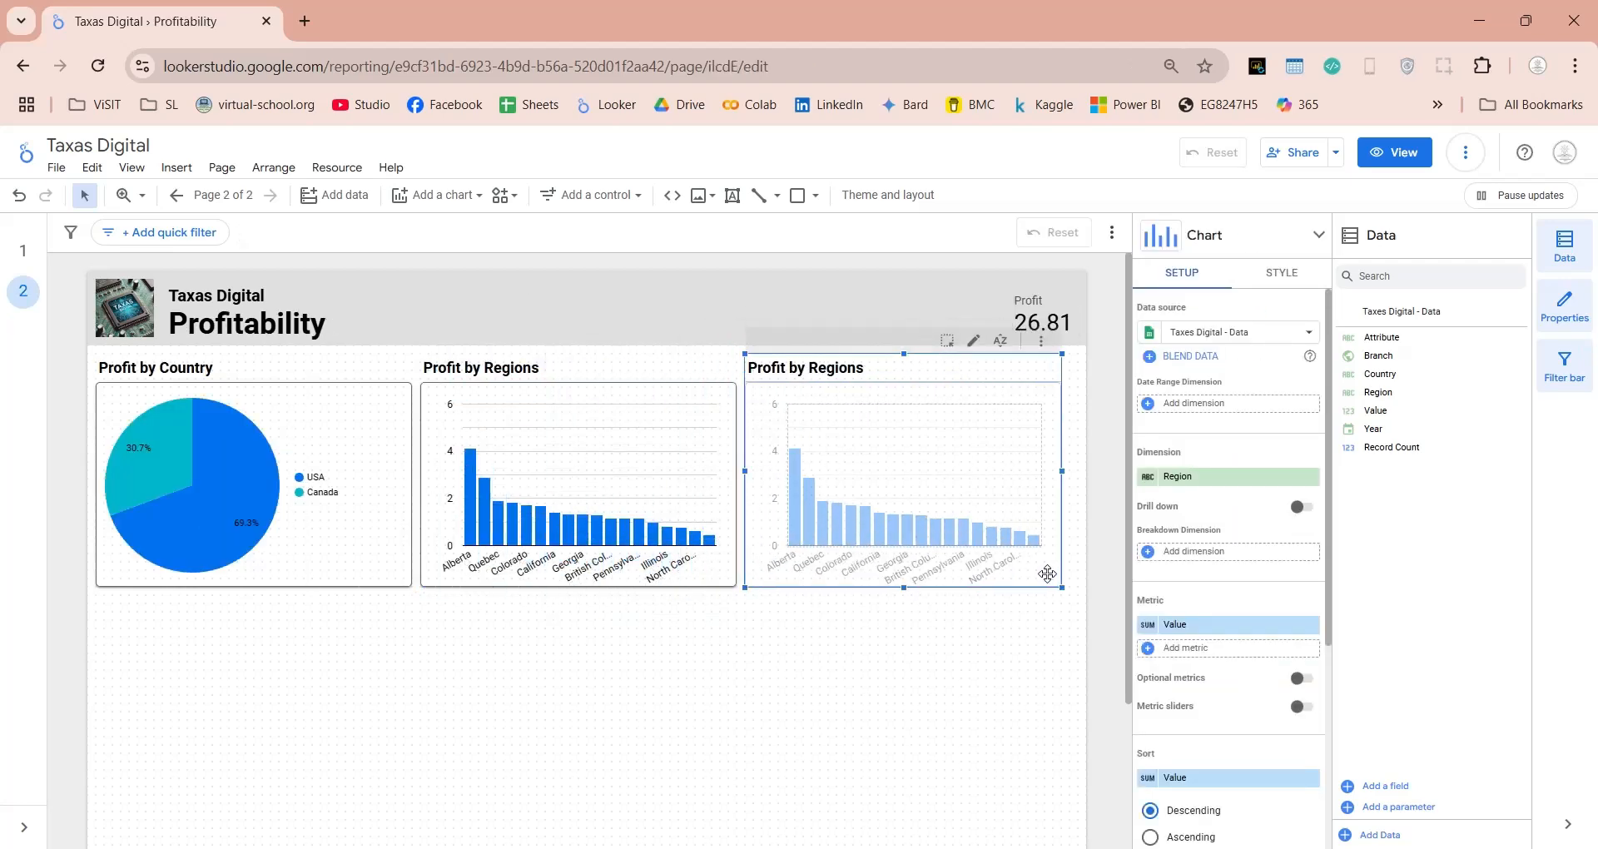
left_click_drag(1055, 474, 1072, 474)
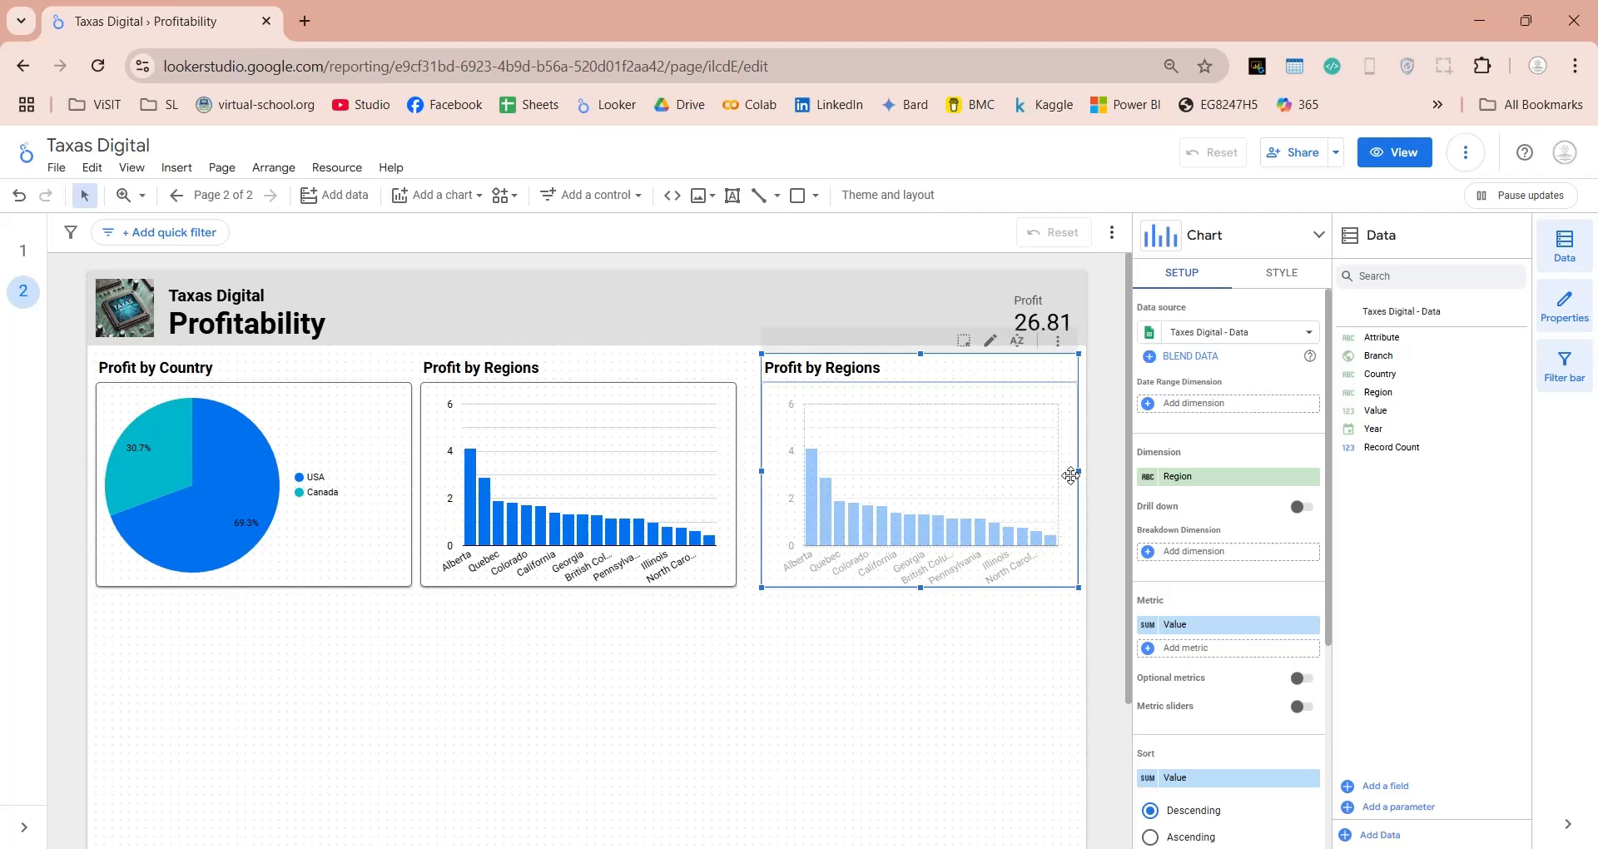
left_click(737, 475)
left_click_drag(738, 474, 755, 477)
Convert the duplicated Profit by Regions chart to a table and replace its Region dimension with Branch
left_click(862, 562)
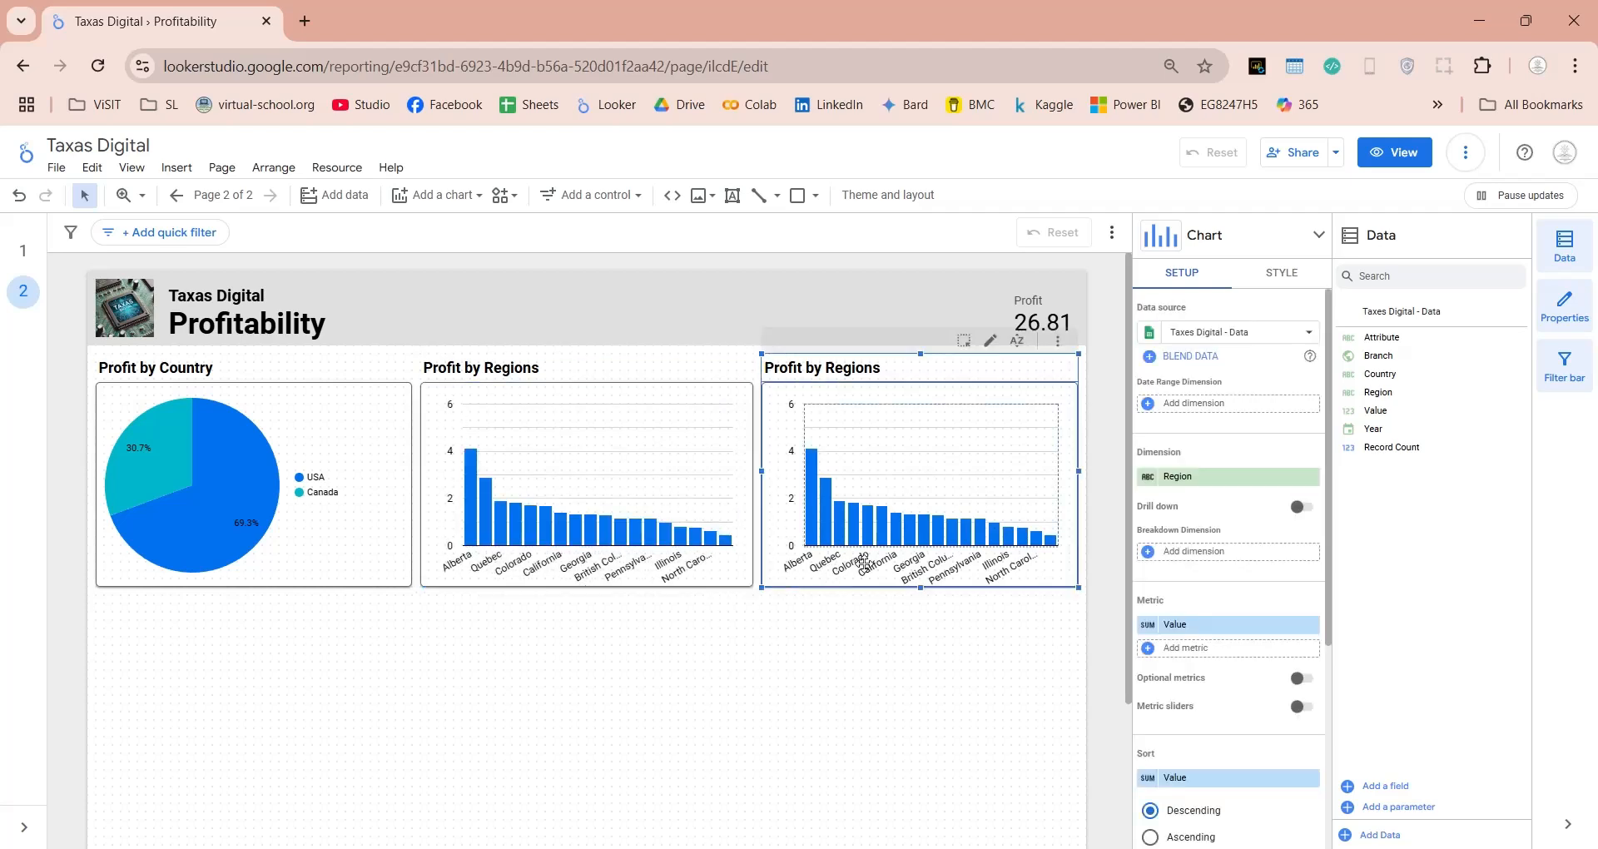
left_click(1283, 273)
left_click(1182, 273)
left_click(1214, 237)
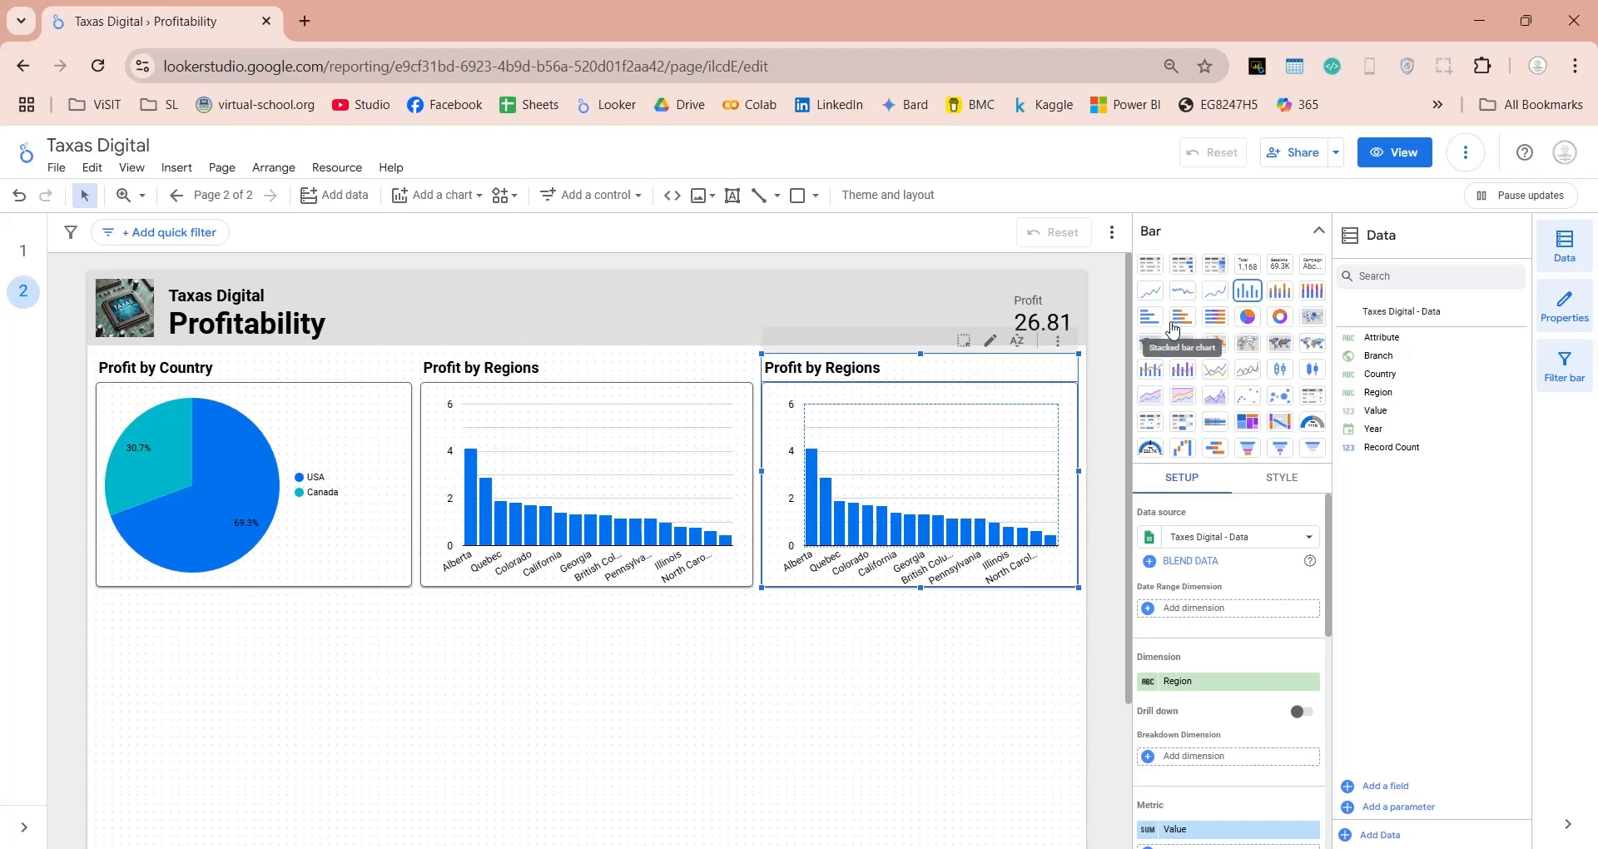
left_click(1157, 266)
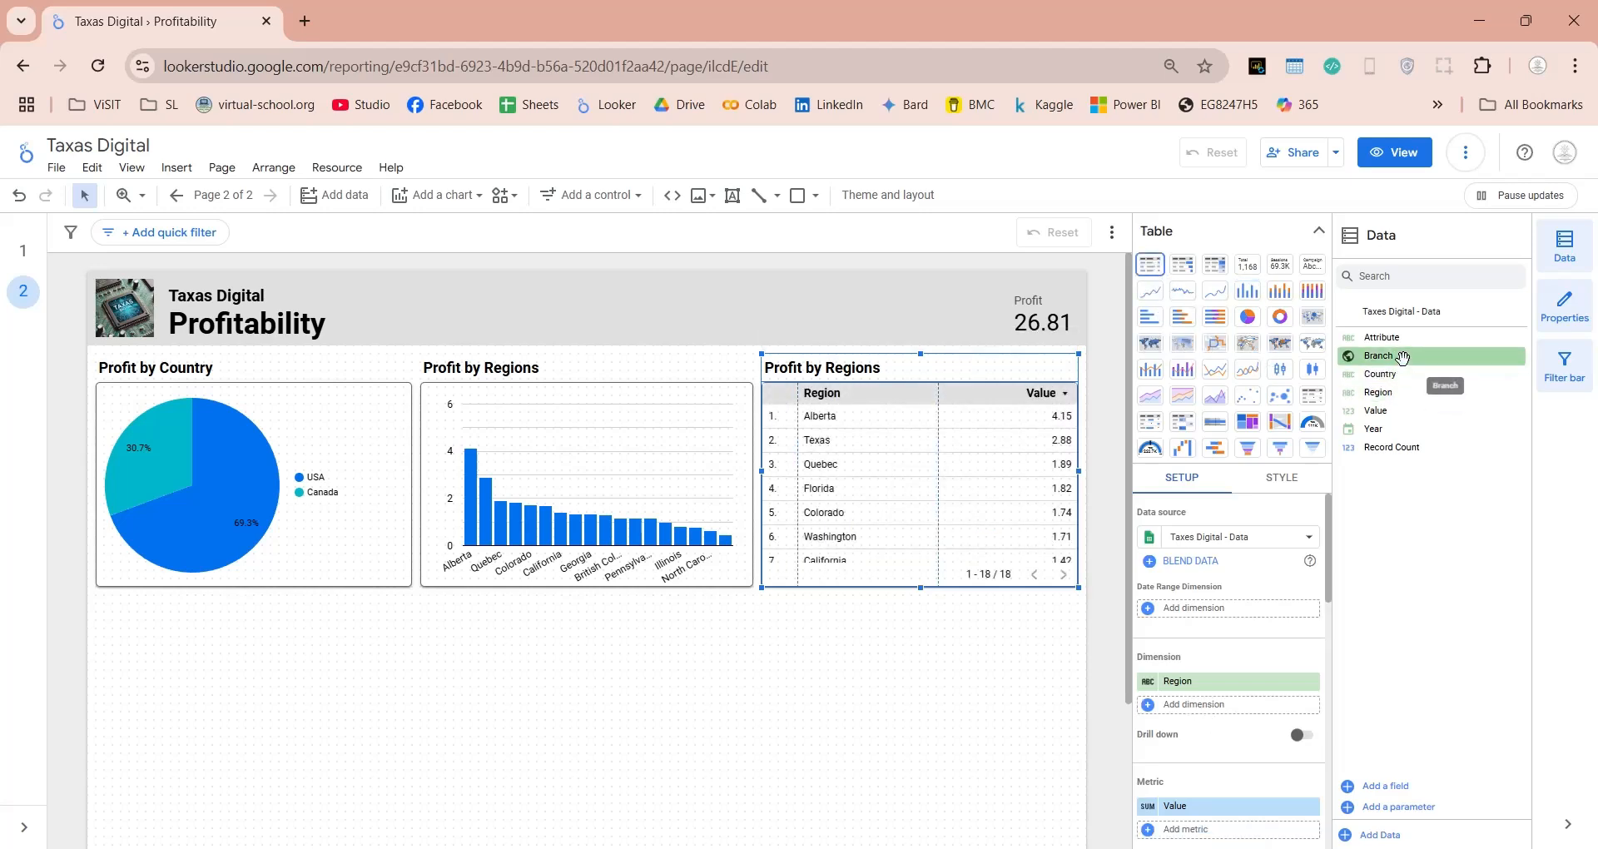
left_click_drag(1406, 355, 1212, 709)
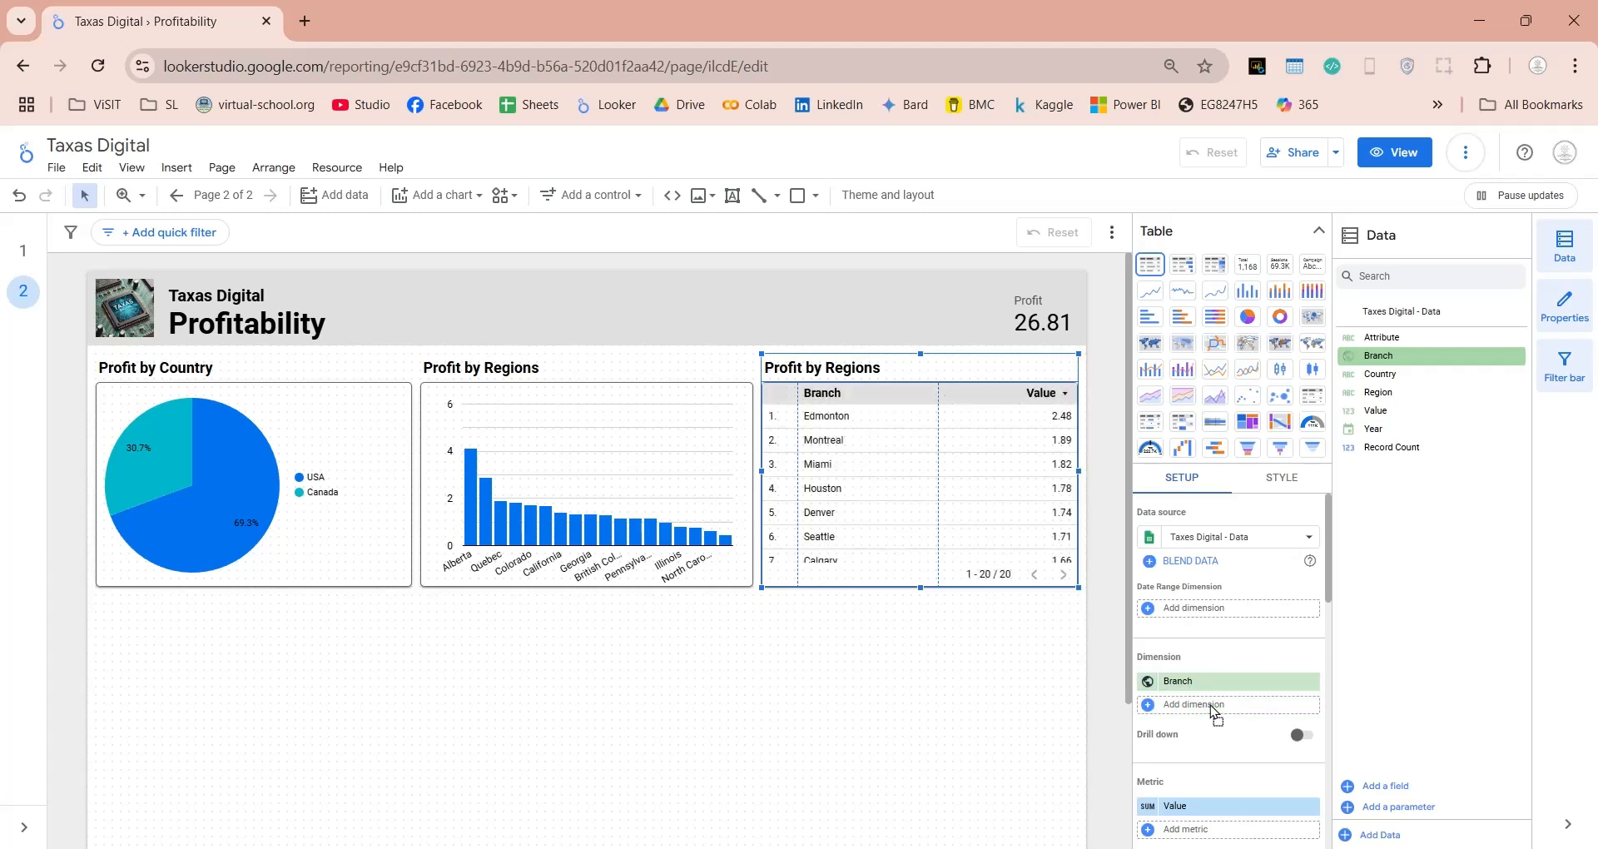
Switch the branch table's number of rows from pagination to Top N and check the scrolling row list
scroll(1240, 665, "down", 5)
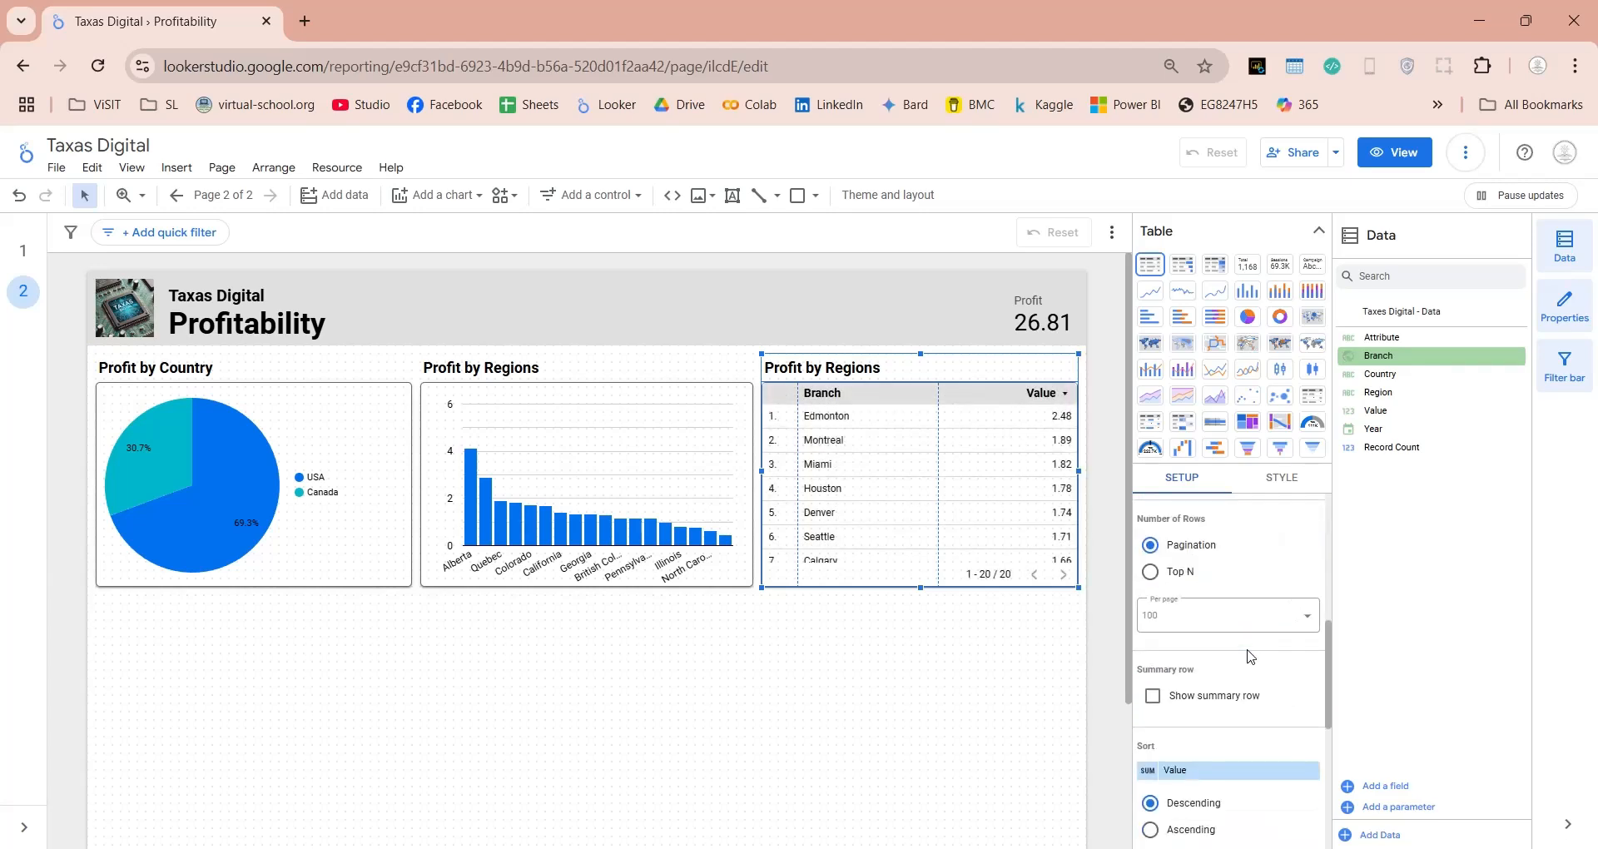
left_click(1151, 572)
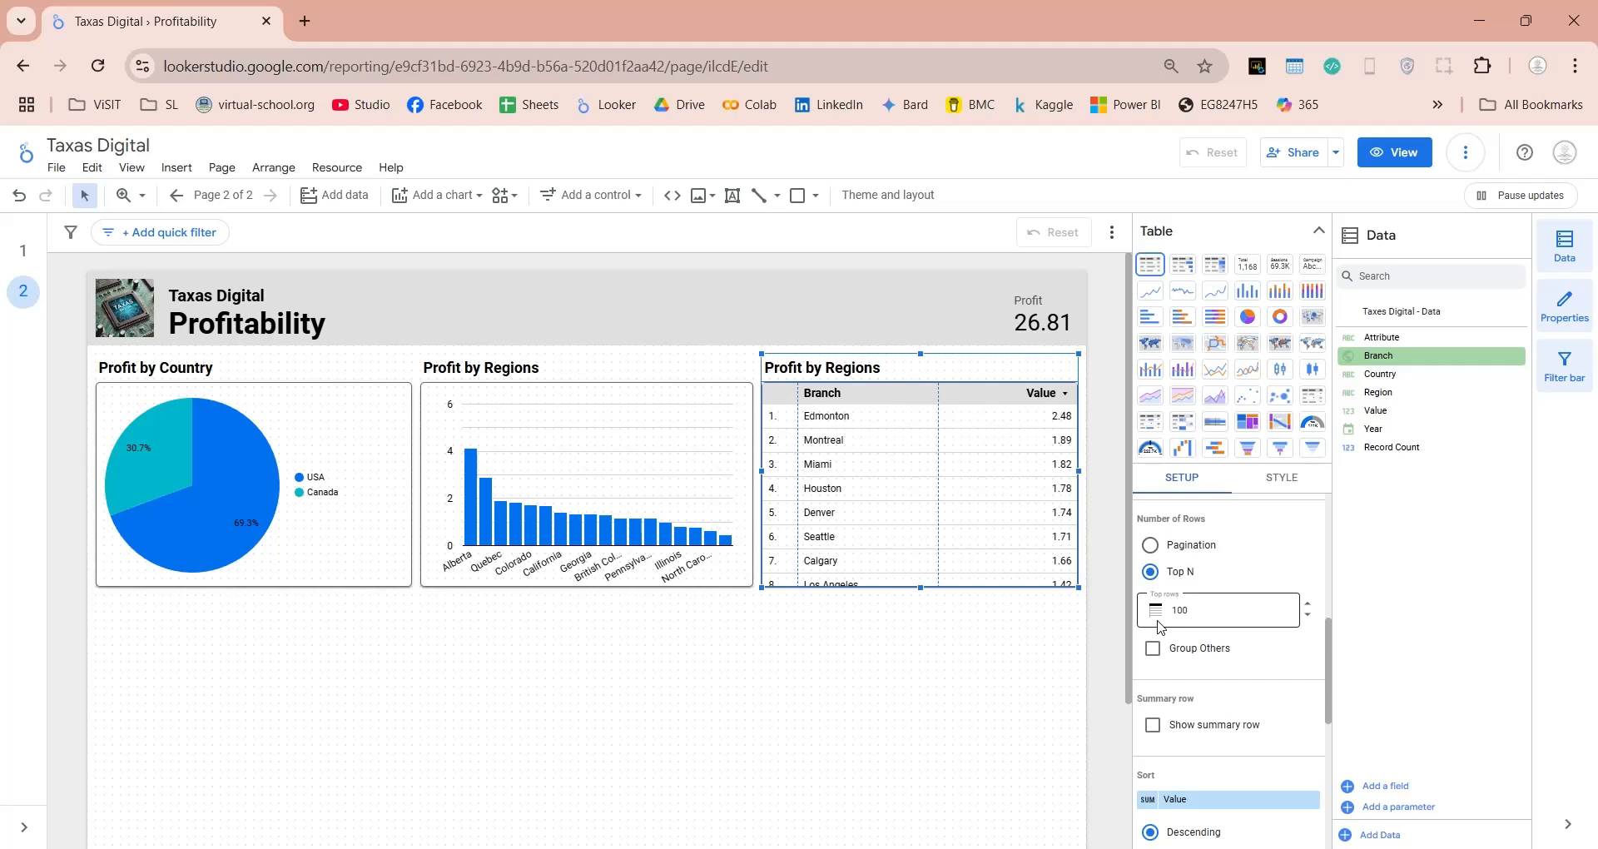
scroll(986, 498, "down", 4)
scroll(947, 536, "up", 4)
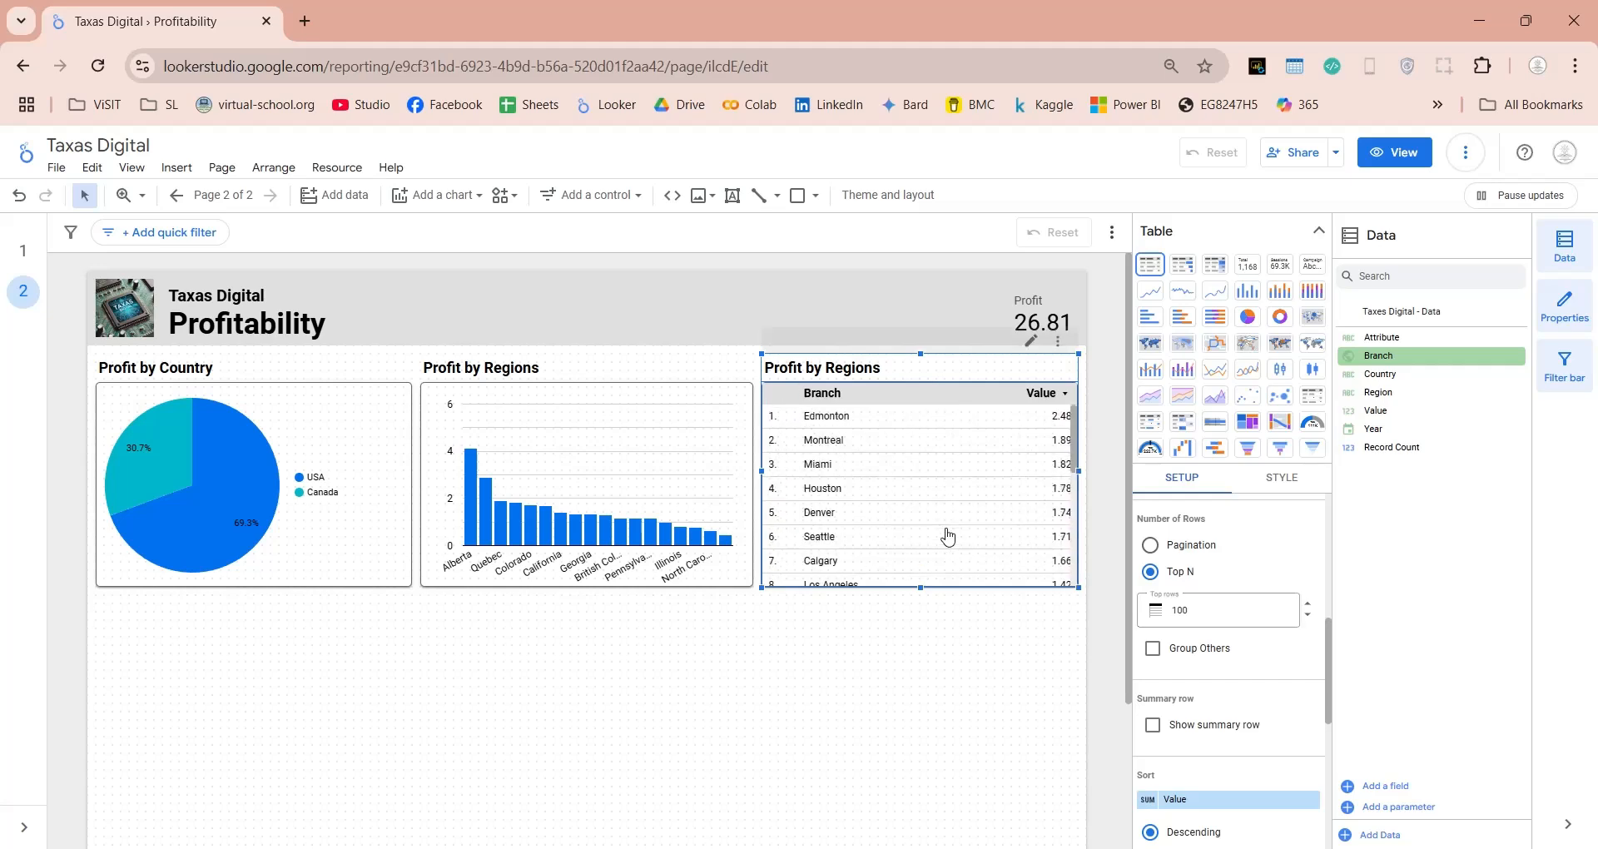
scroll(947, 535, "down", 4)
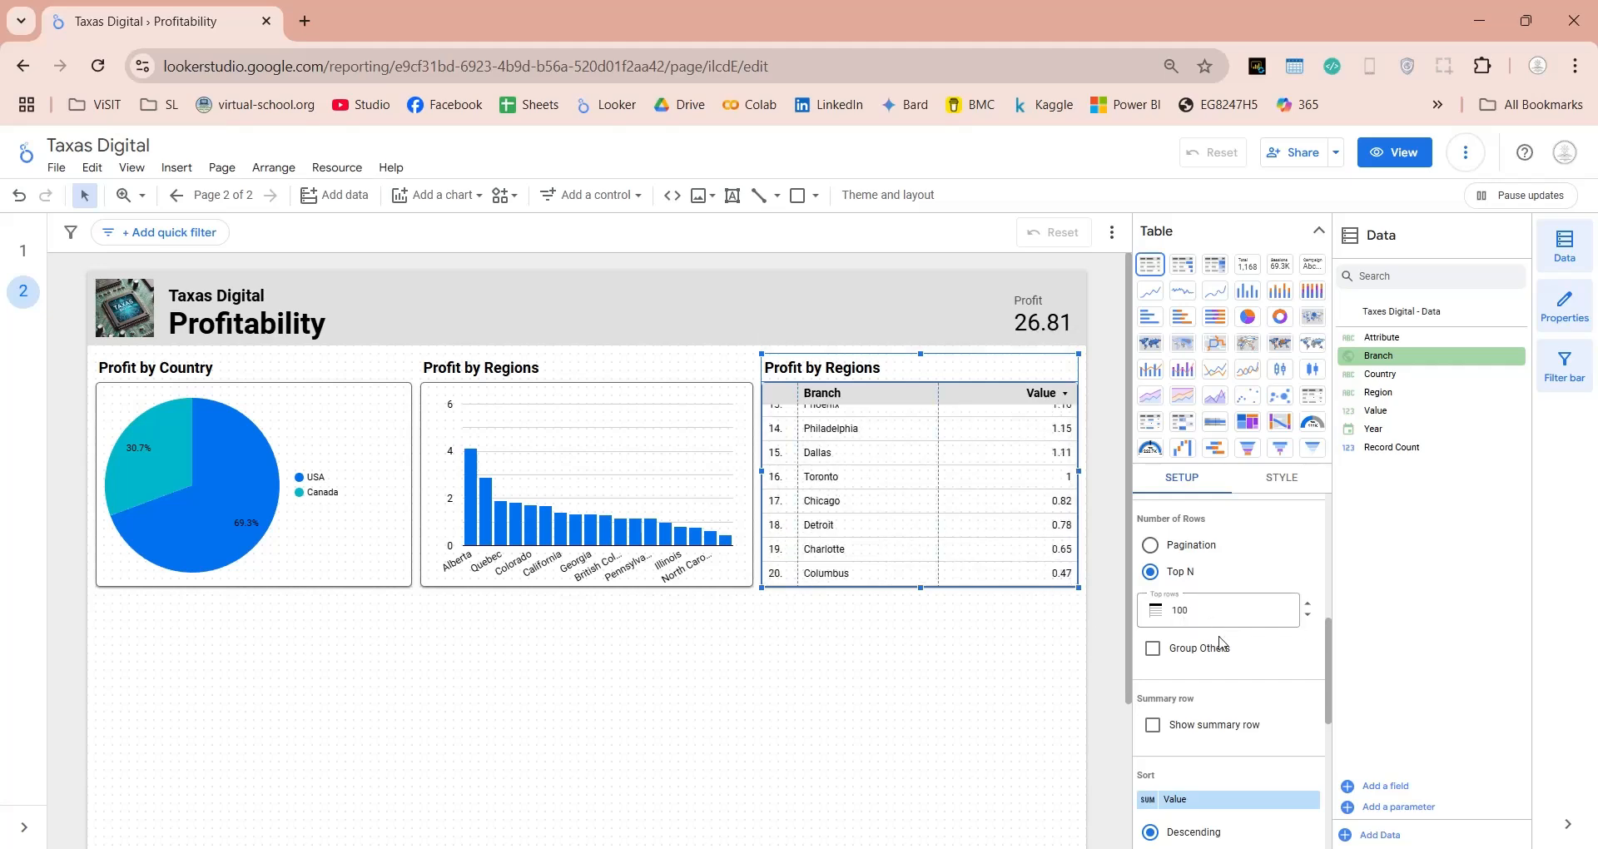
scroll(1220, 644, "down", 1)
scroll(1220, 643, "up", 3)
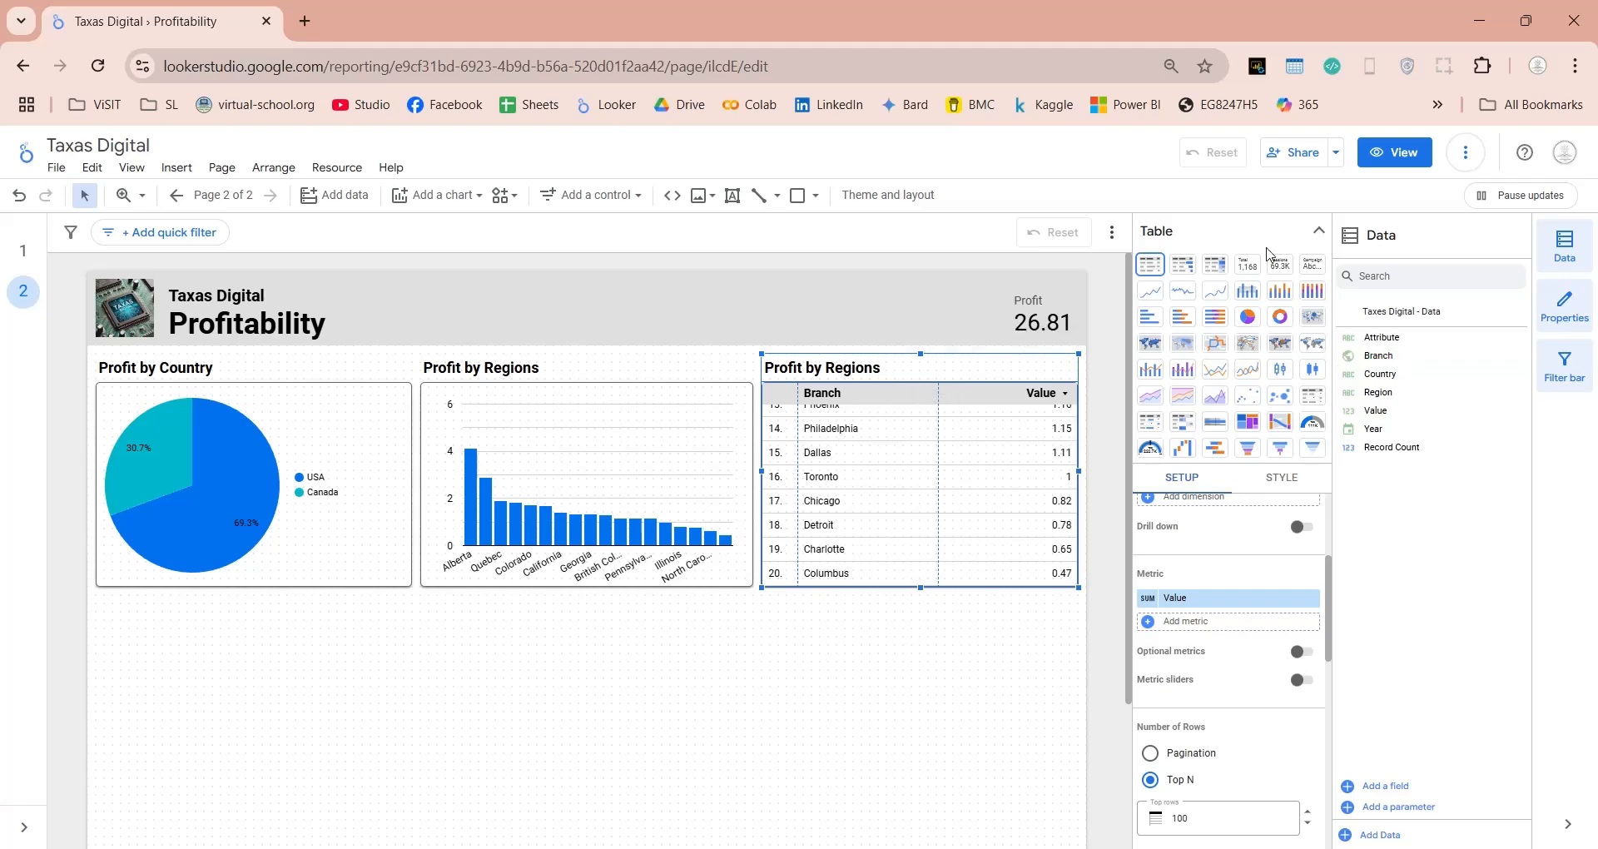
Retitle the branch table as Profit by Branches
left_click(1318, 230)
left_click(1282, 272)
double_click(1228, 401)
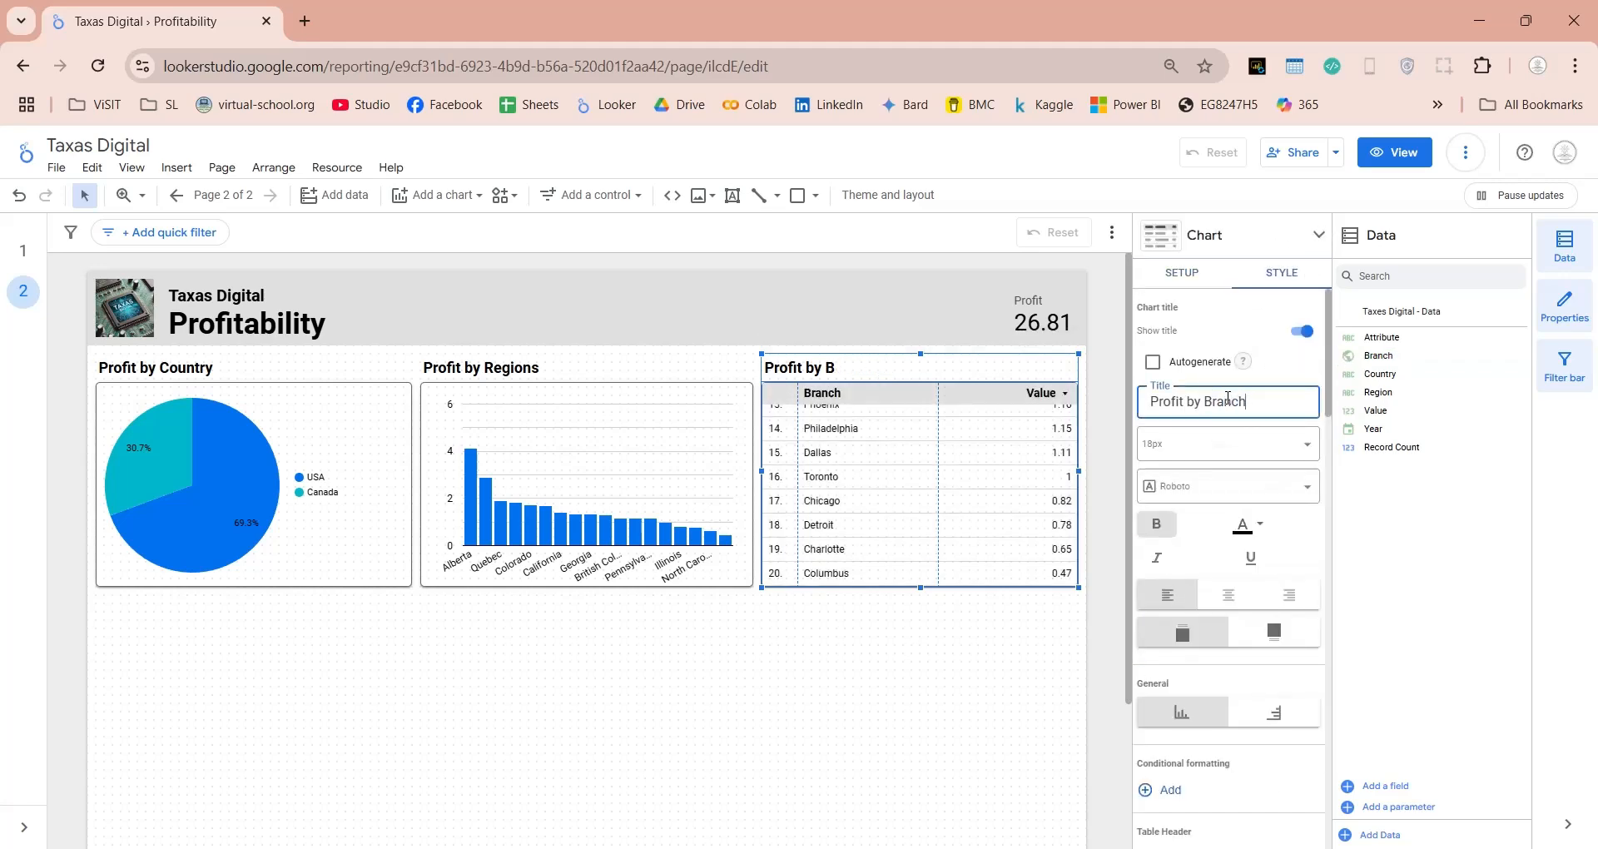
left_click(982, 631)
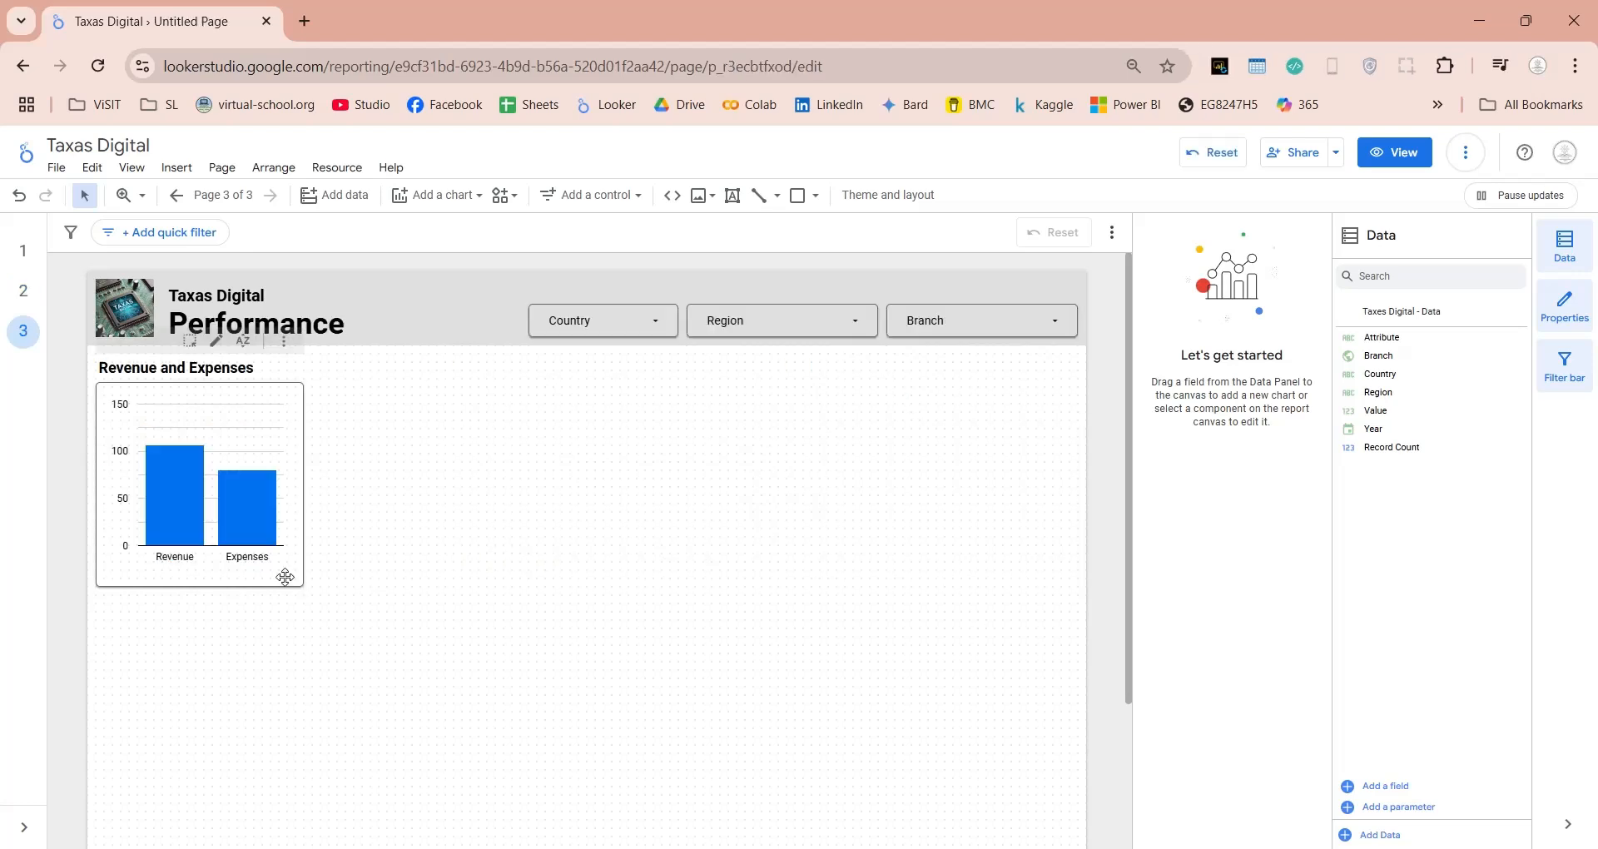
On the Performance page, duplicate the Revenue and Expenses chart beside the original and remove the Att_Rev_Exp filter from the copy
left_click(286, 578)
key("ctrl+d")
left_click_drag(278, 581, 483, 586)
scroll(1213, 642, "down", 5)
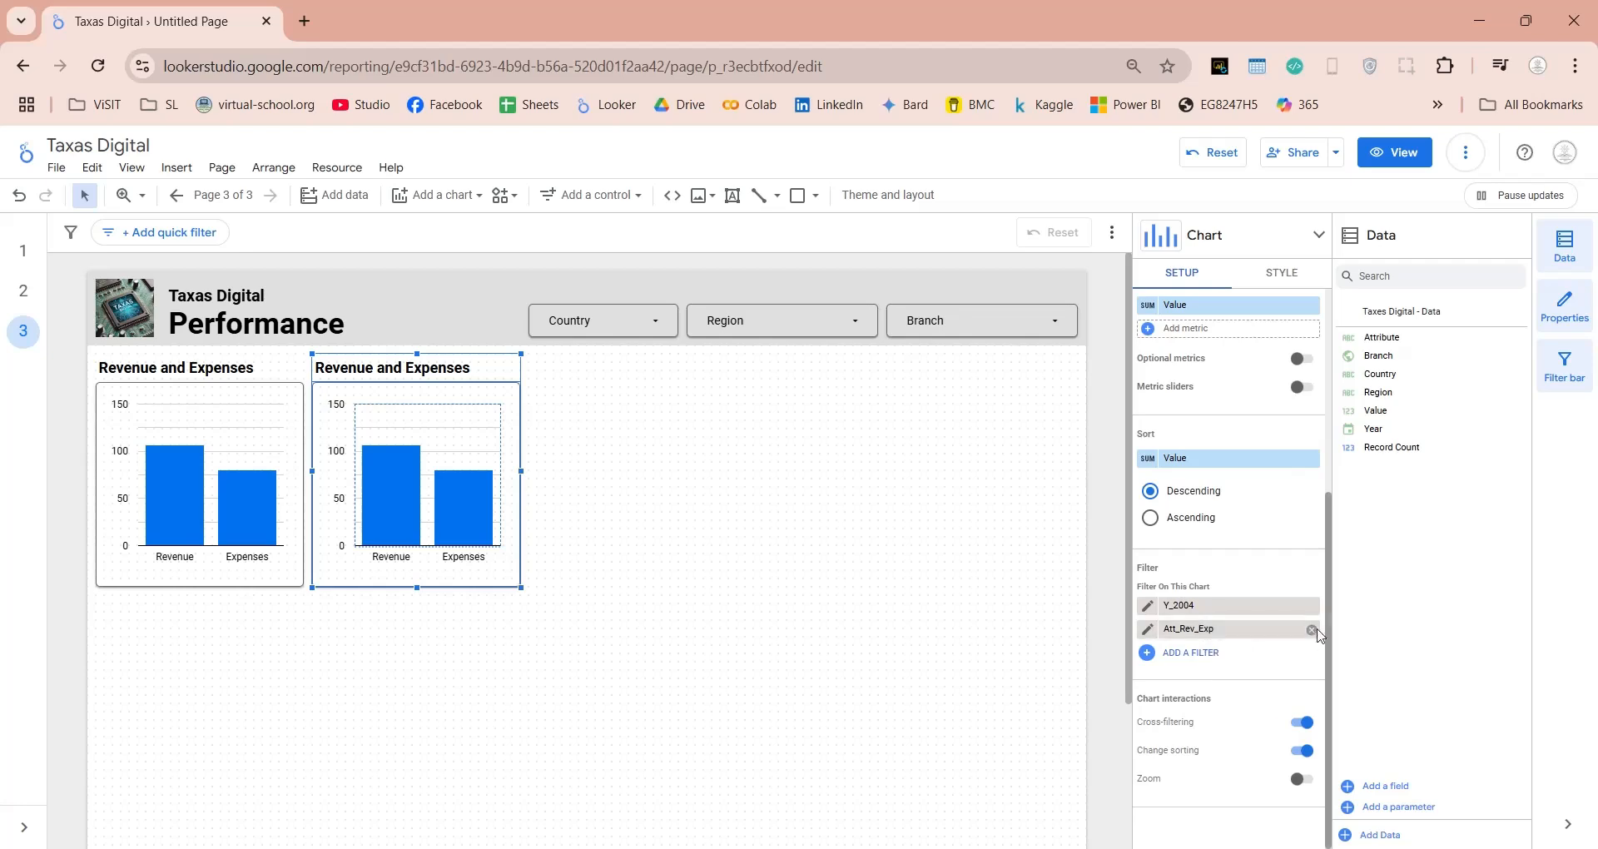
left_click(1313, 630)
Start a new filter for the copied chart that includes Attribute equal to Sales (Cash)
left_click(1198, 653)
left_click(1200, 833)
left_click(301, 608)
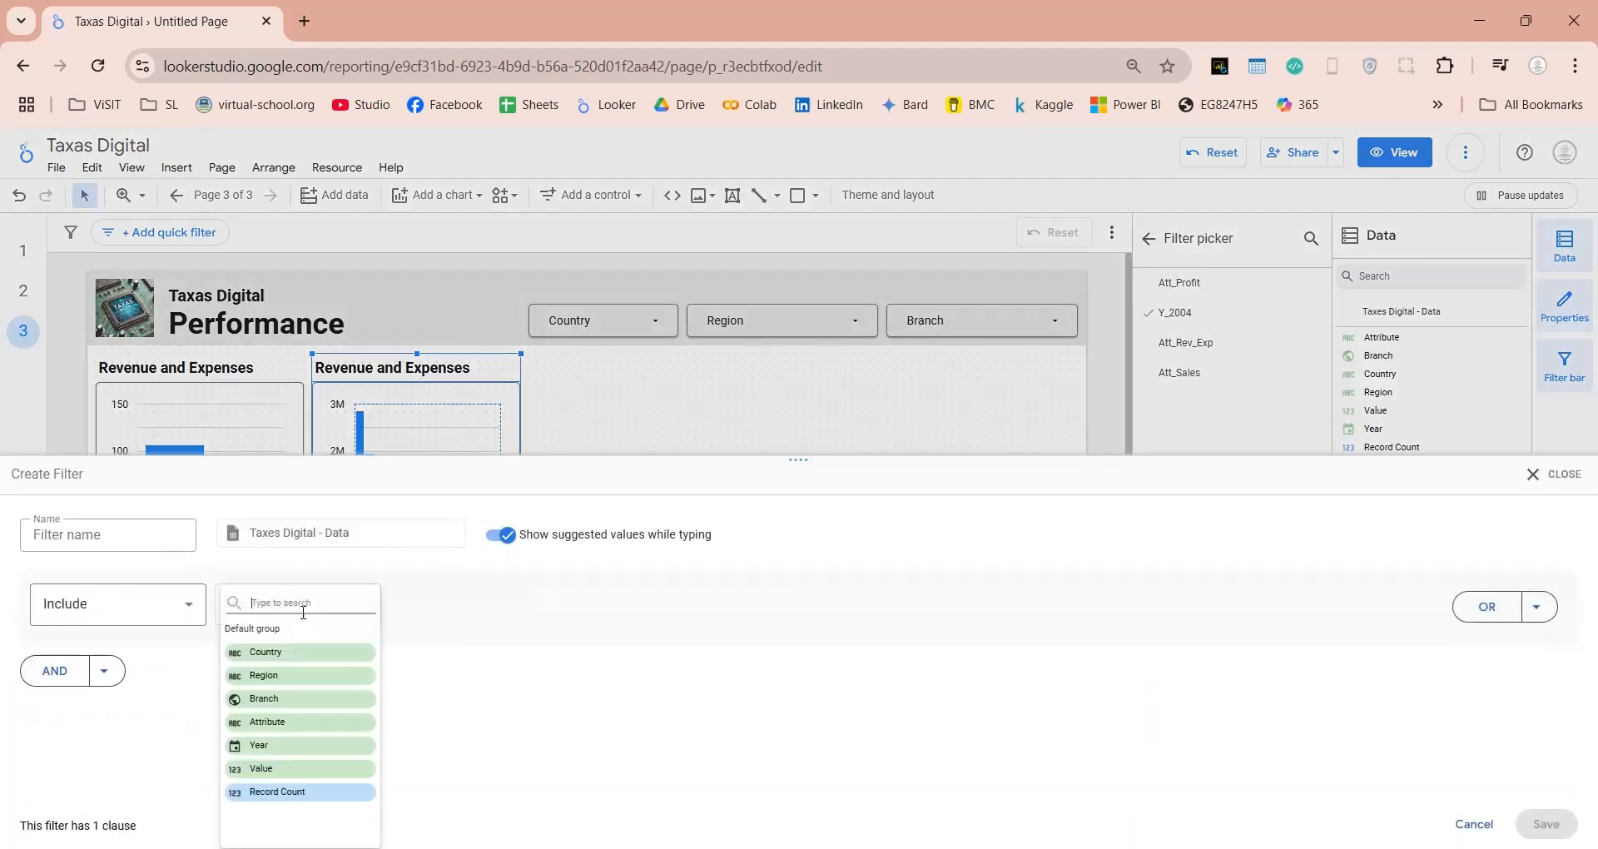
left_click(305, 724)
left_click(483, 606)
left_click(466, 372)
left_click(720, 607)
left_click(721, 651)
Add an OR clause including Attribute equal to Sales (Credit), name the filter Att_Cash_Credit, and save it
left_click(1487, 607)
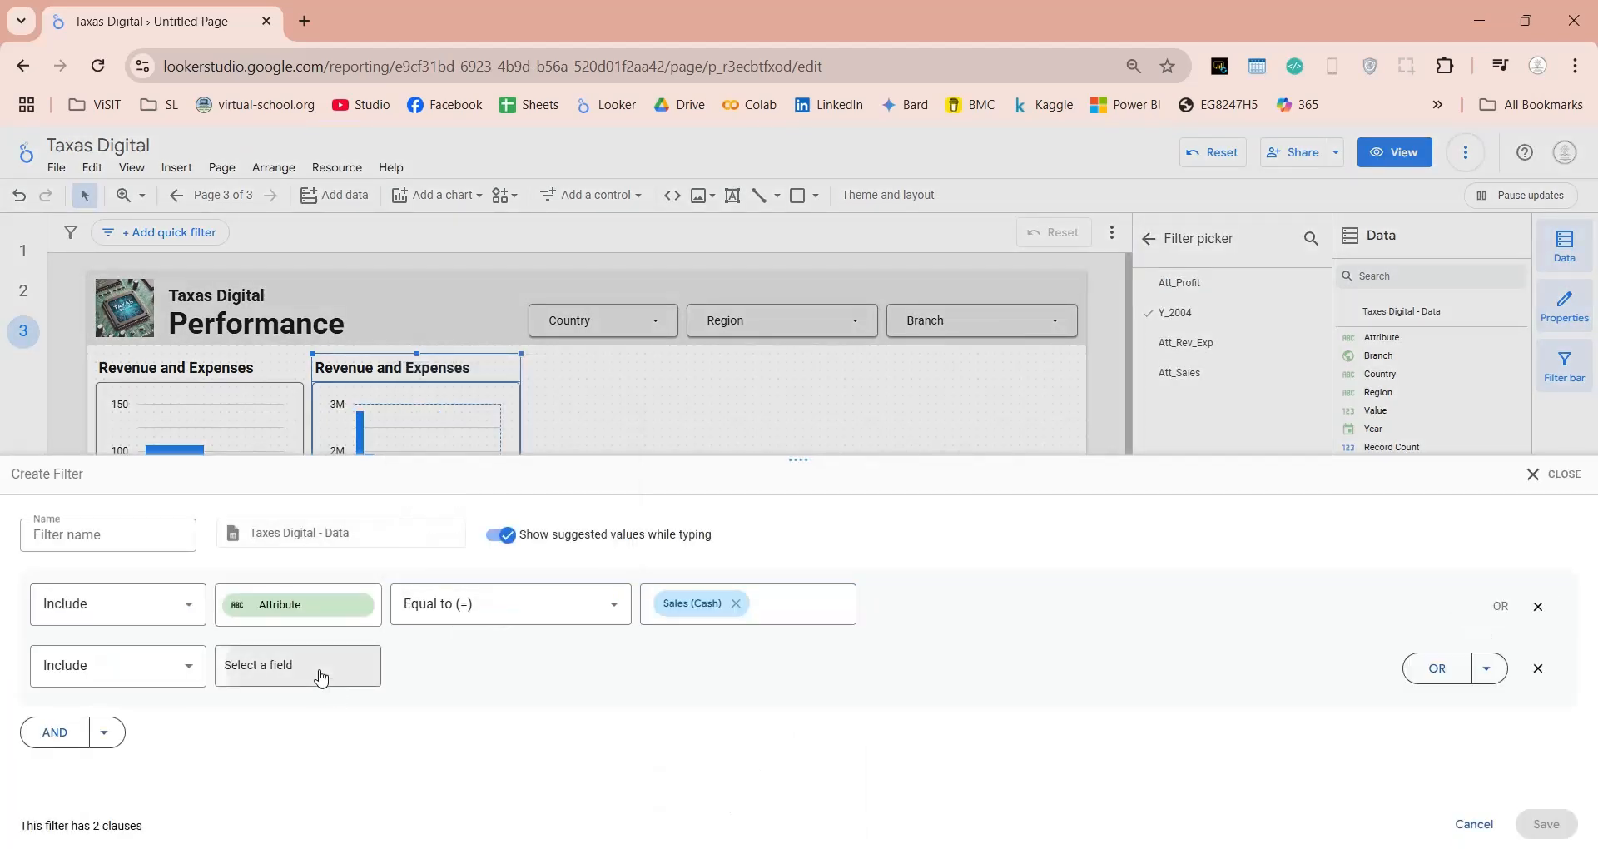
left_click(321, 673)
left_click(308, 724)
left_click(499, 668)
left_click(482, 442)
left_click(710, 670)
type("cr")
left_click(693, 617)
left_click(145, 533)
type("Att_Cash_Credit")
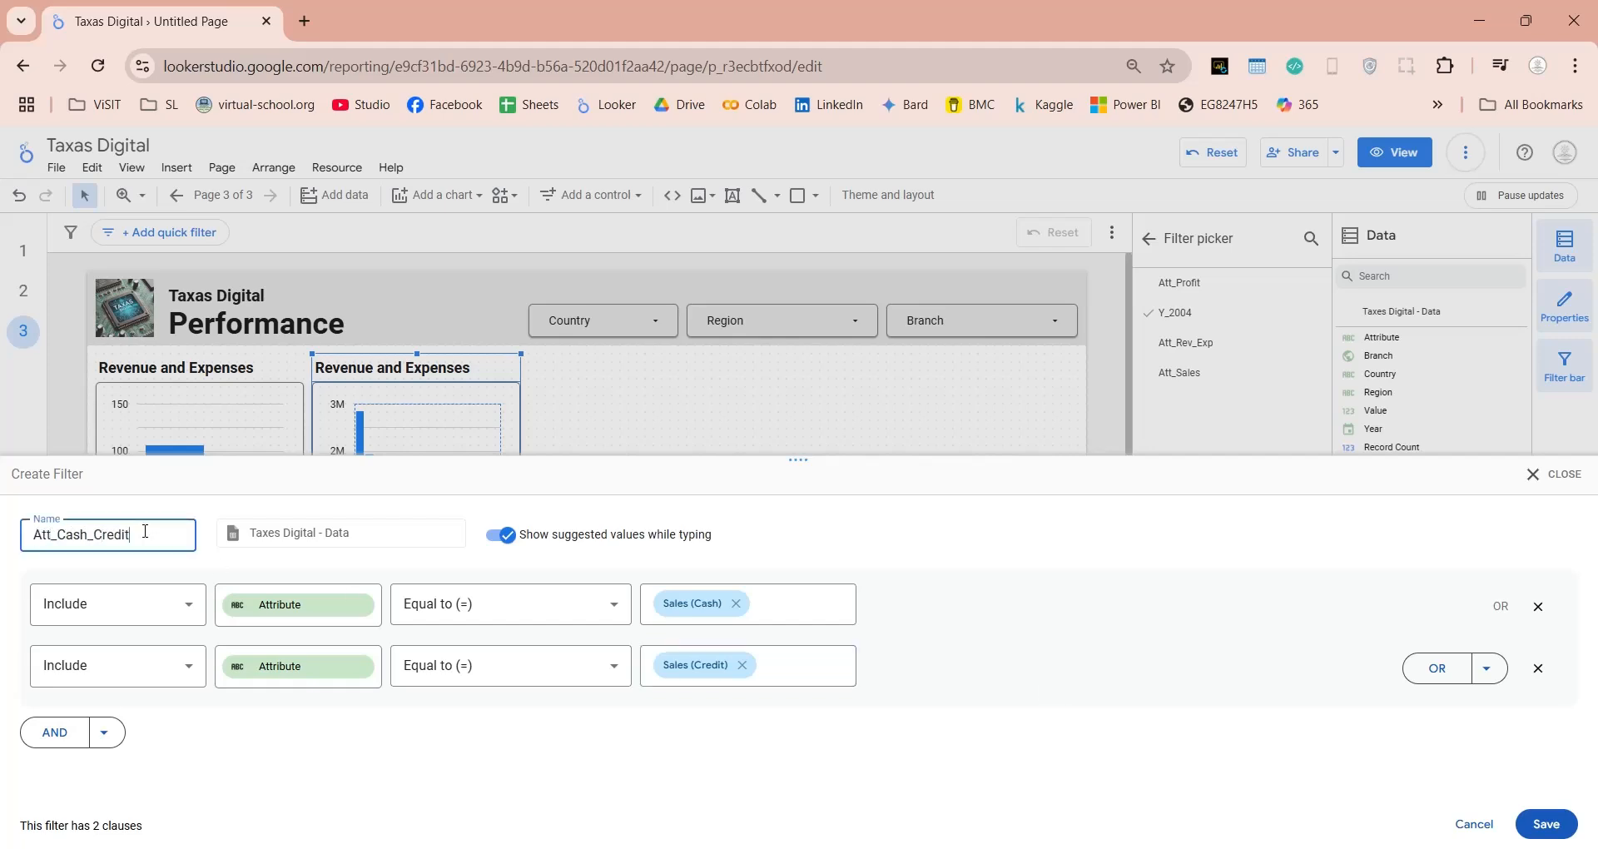
left_click(1546, 824)
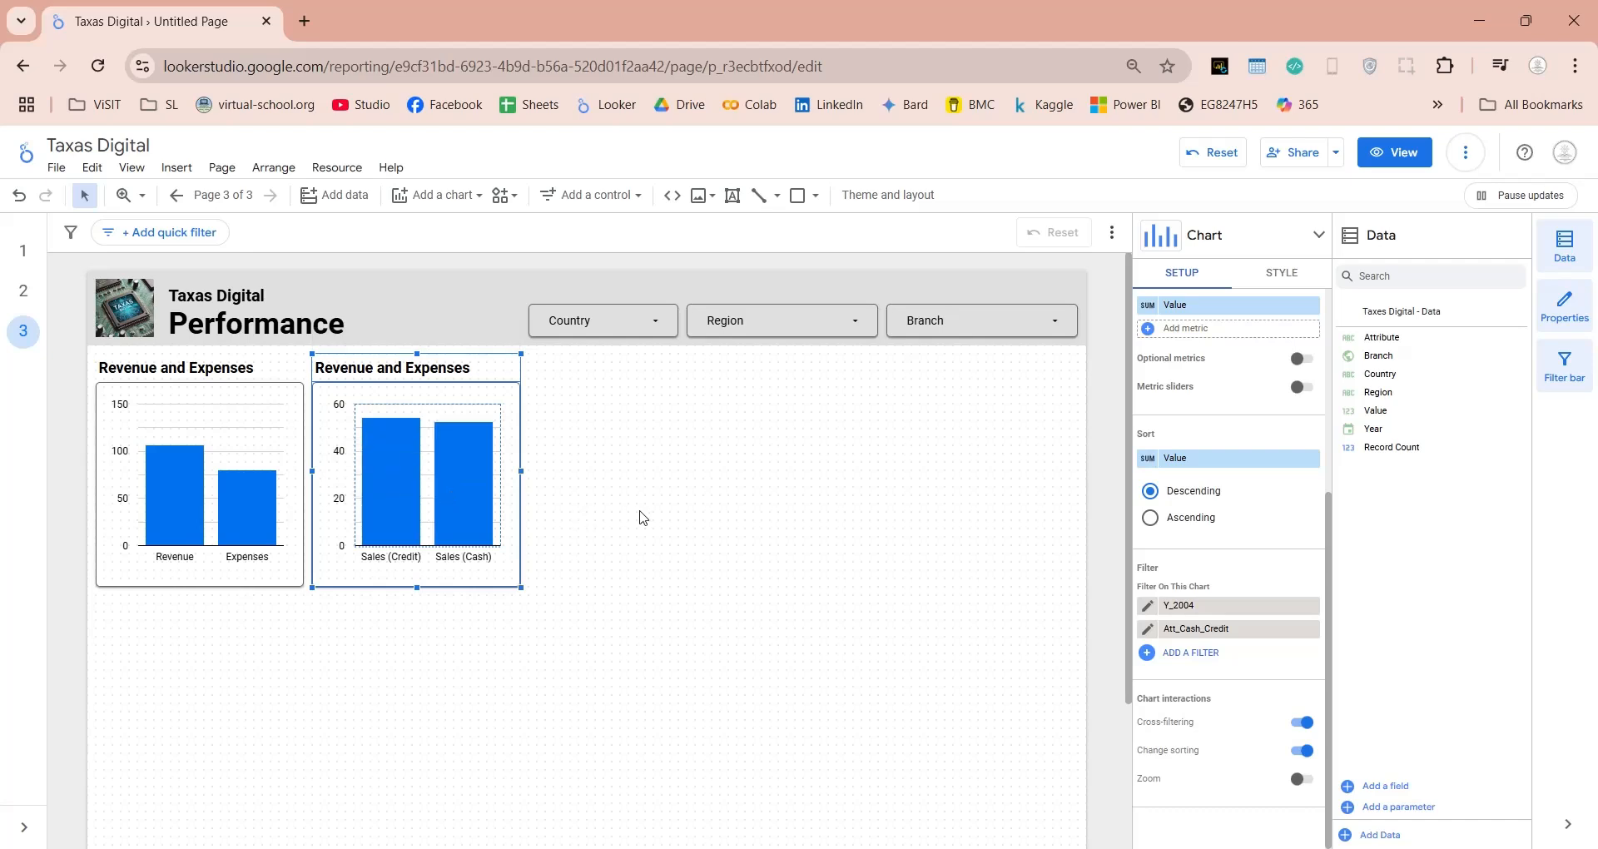
Change the title of the cash and credit sales chart so that it begins with "Revenue by"
left_click(639, 509)
left_click(489, 367)
left_click(1282, 272)
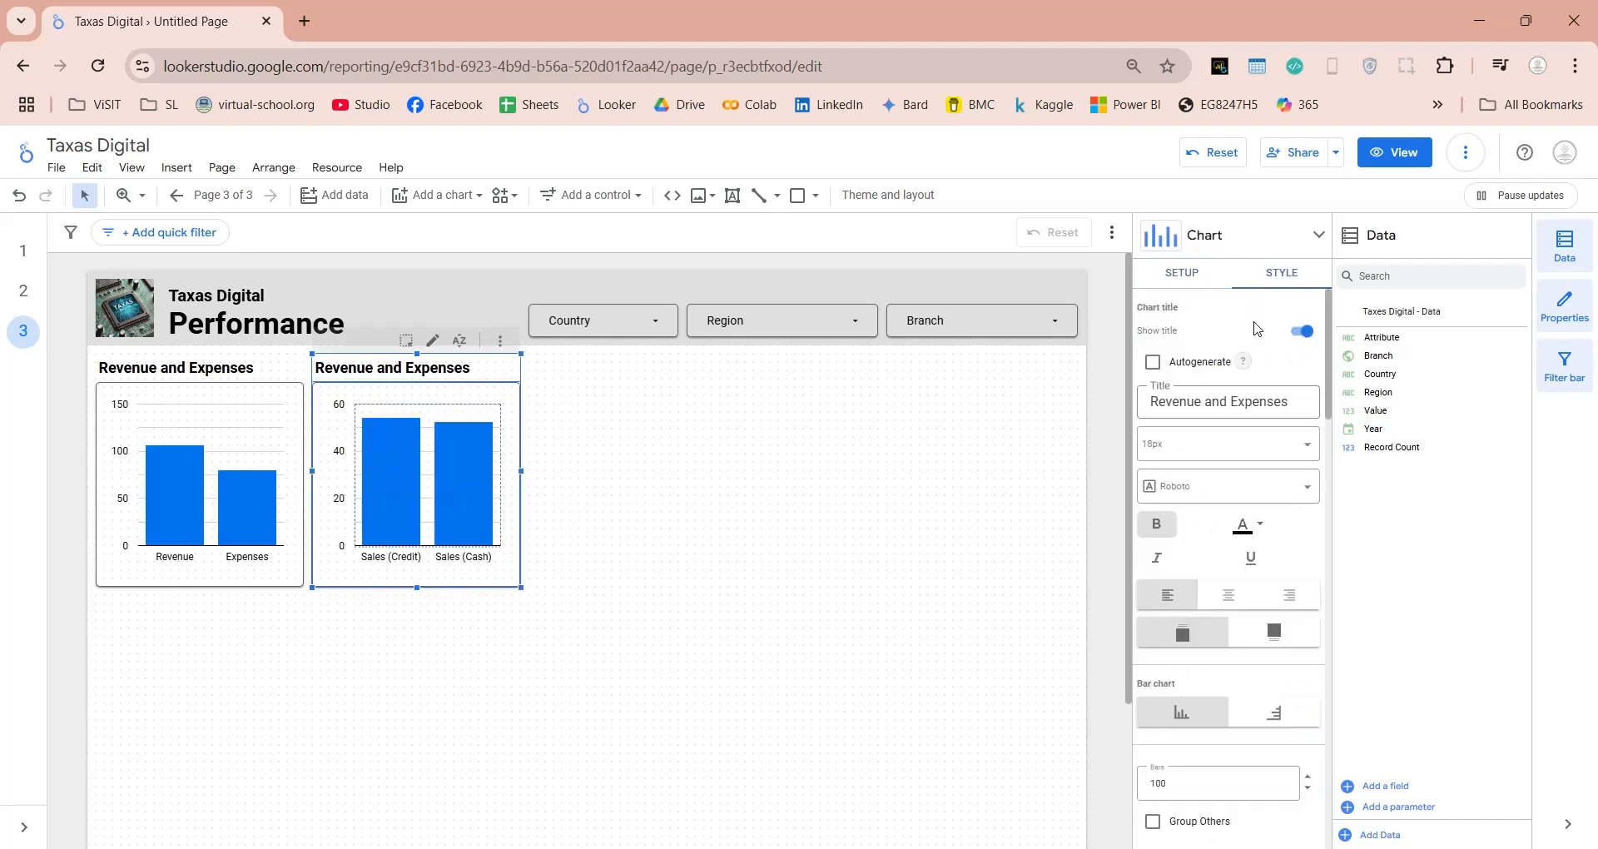
double_click(1257, 402)
left_click(1227, 402)
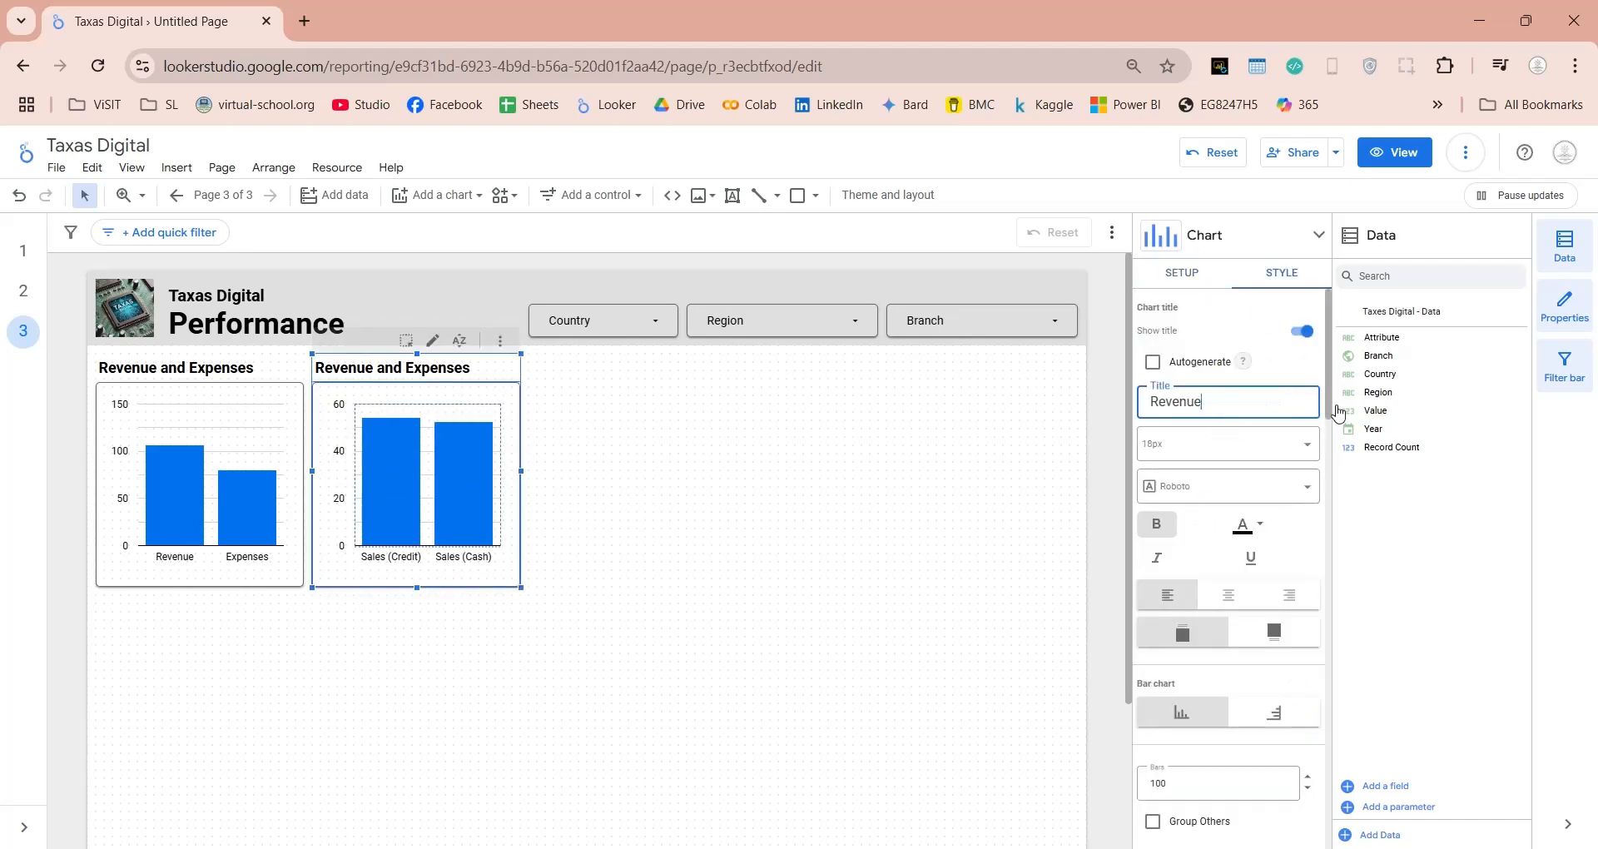
type("by")
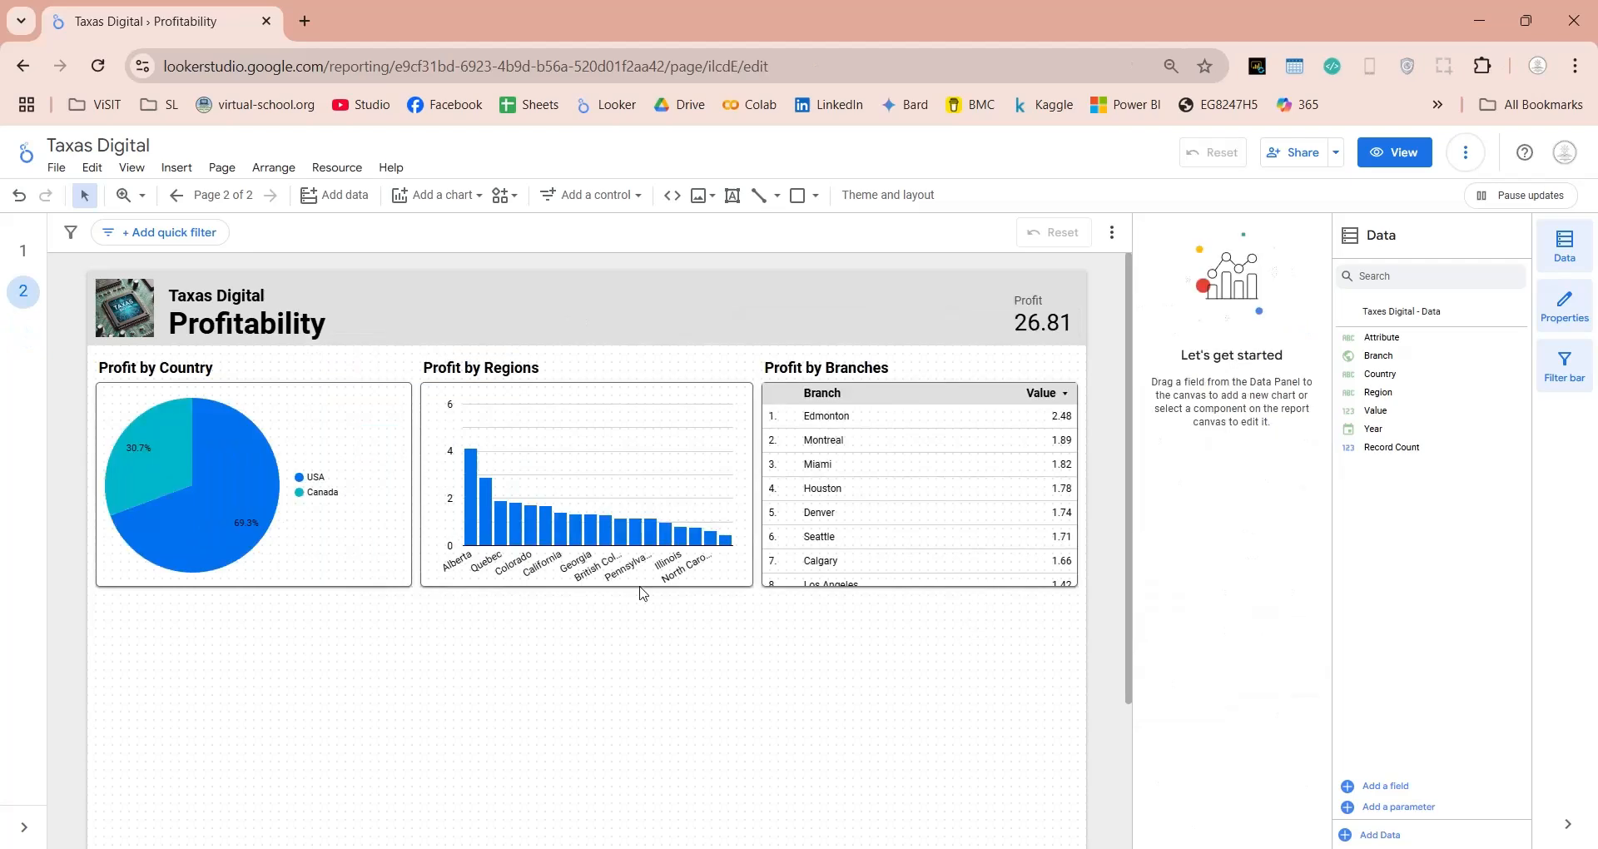
Duplicate the Profit by Regions chart on the Profitability page, place the copy below the country pie chart, and enlarge it to the page bottom
left_click(640, 586)
key("ctrl+d")
left_click_drag(492, 588, 149, 813)
scroll(583, 774, "down", 2)
left_click_drag(430, 639, 588, 821)
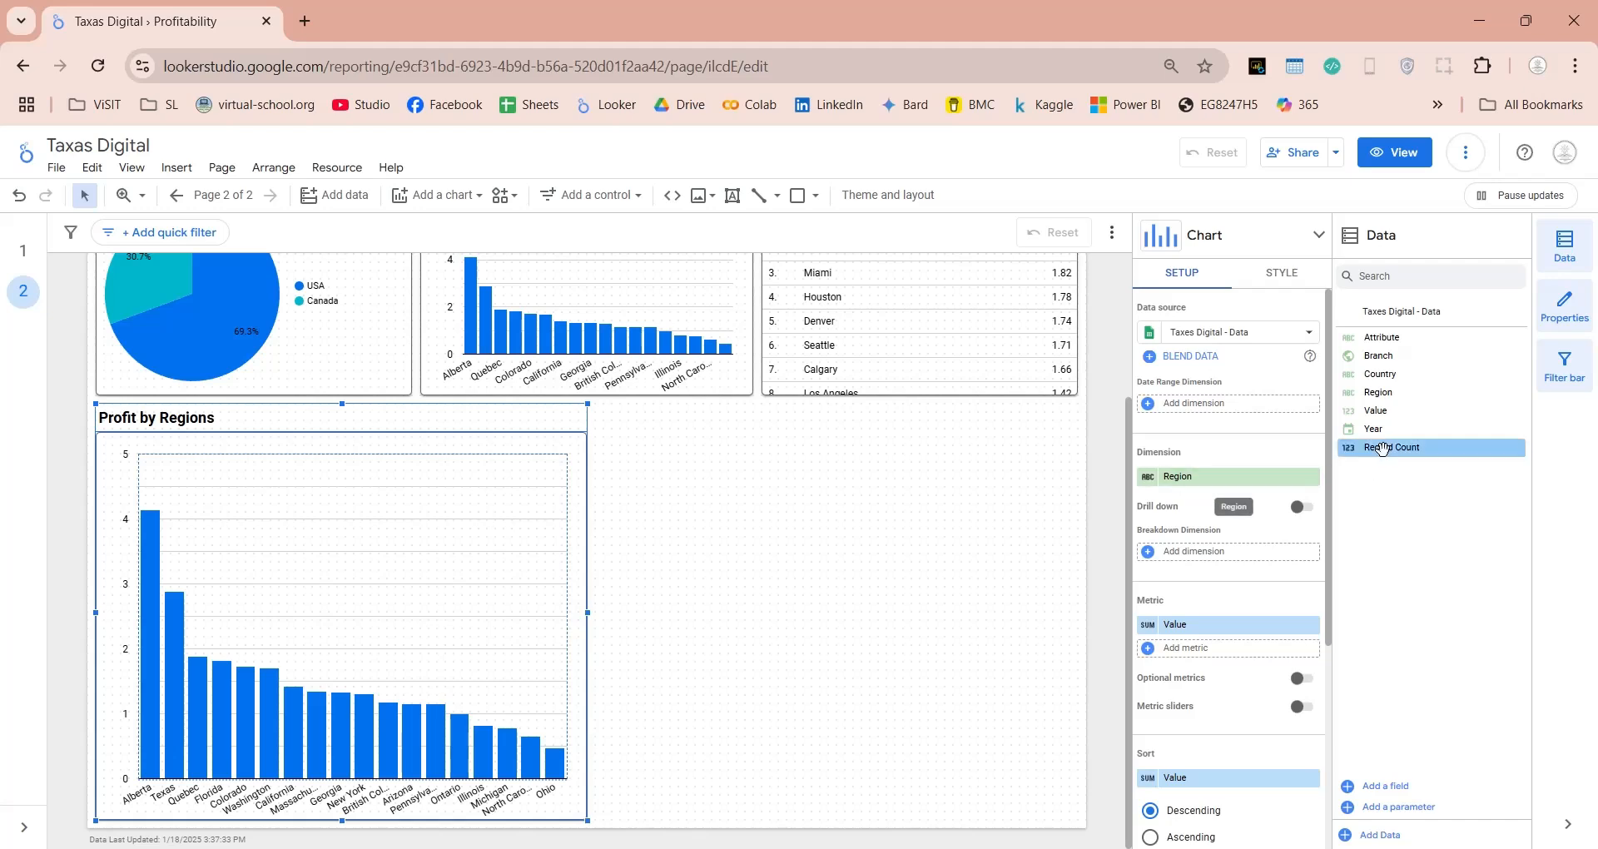
Set the enlarged chart's dimension to Year and remove its Y_2004 filter
left_click_drag(1373, 431, 1201, 481)
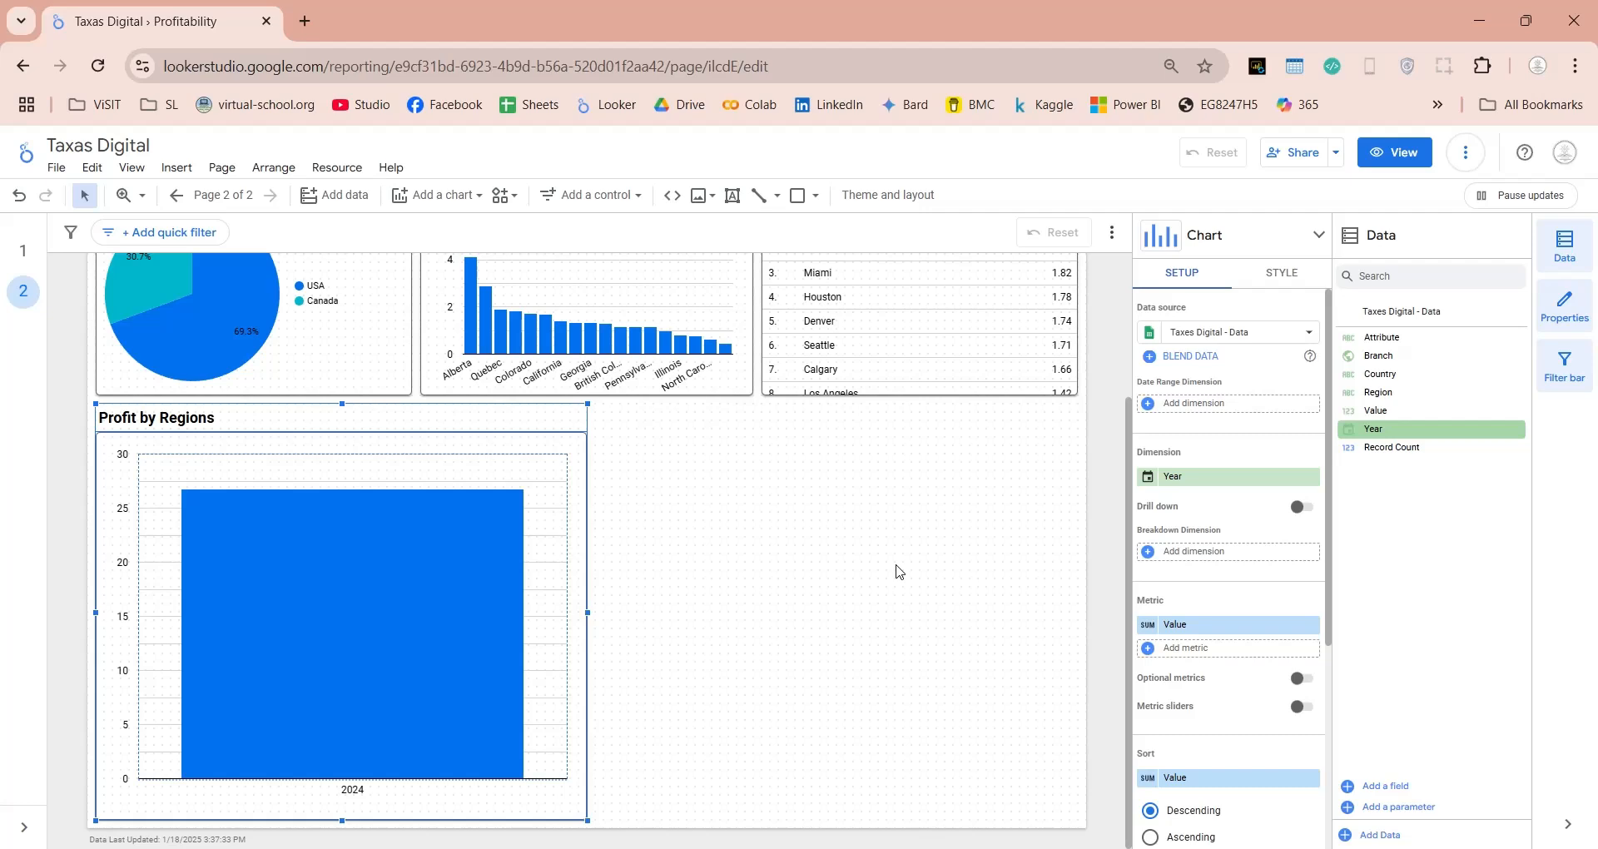
scroll(1269, 628, "down", 4)
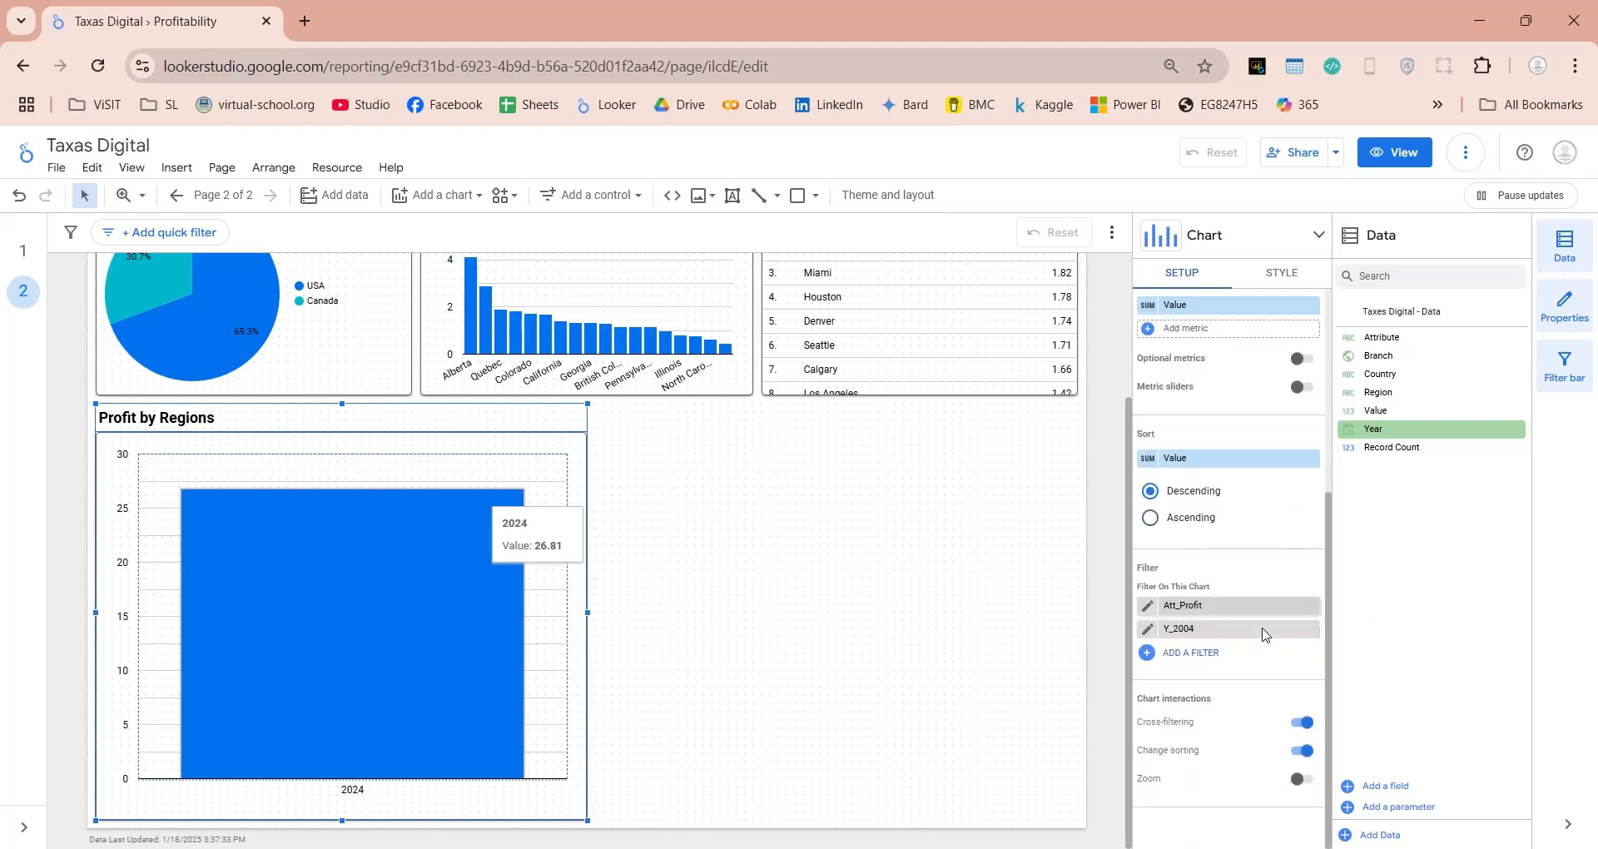
left_click(1311, 630)
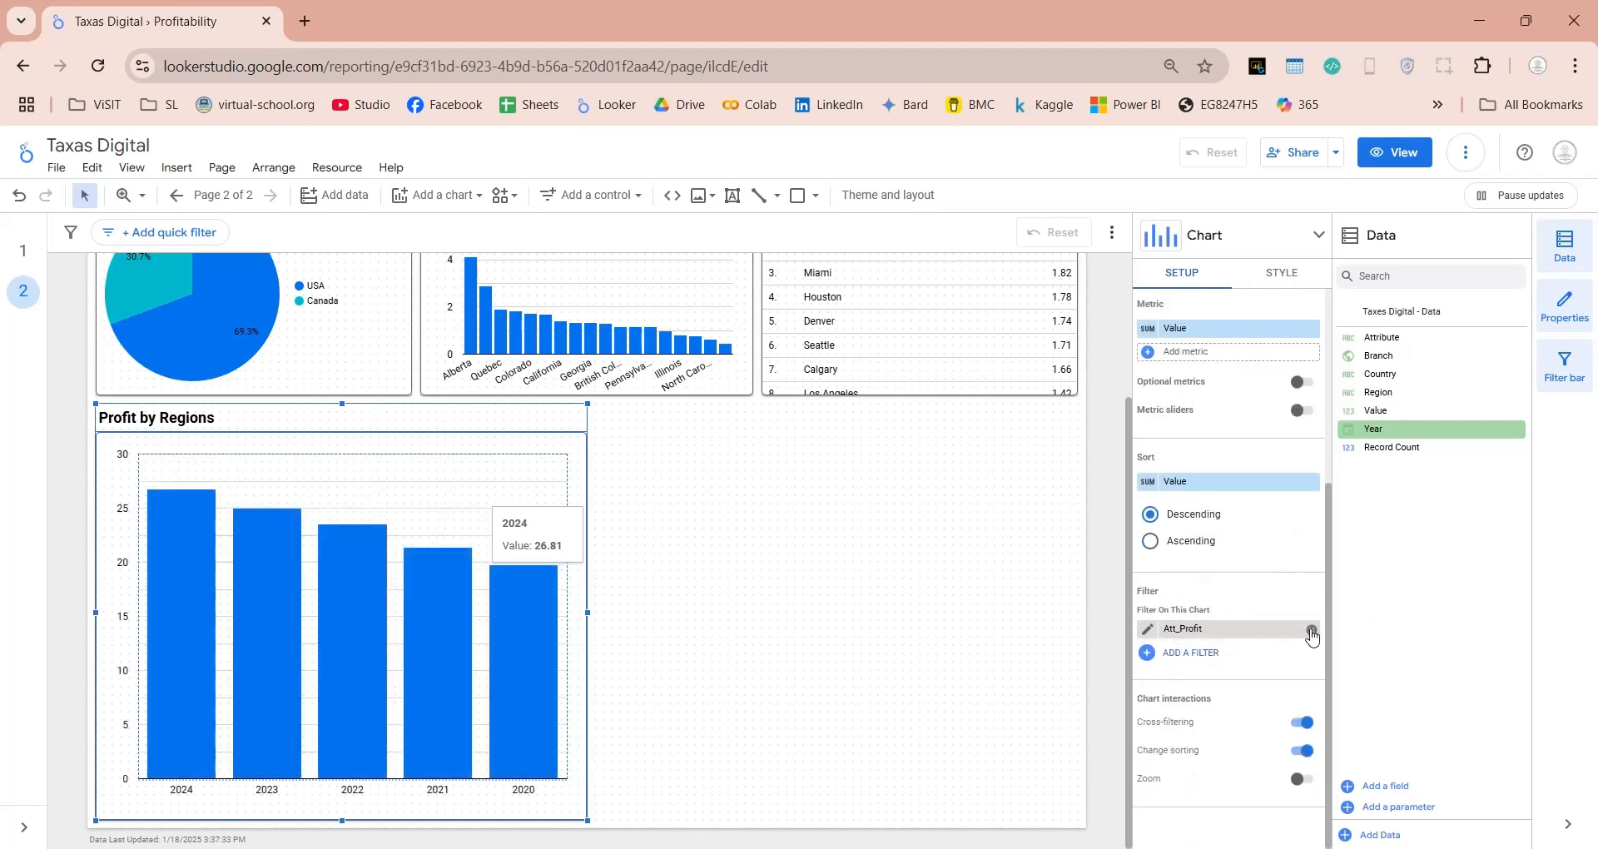
Sort the yearly profit chart by Year in ascending order
scroll(1228, 549, "up", 3)
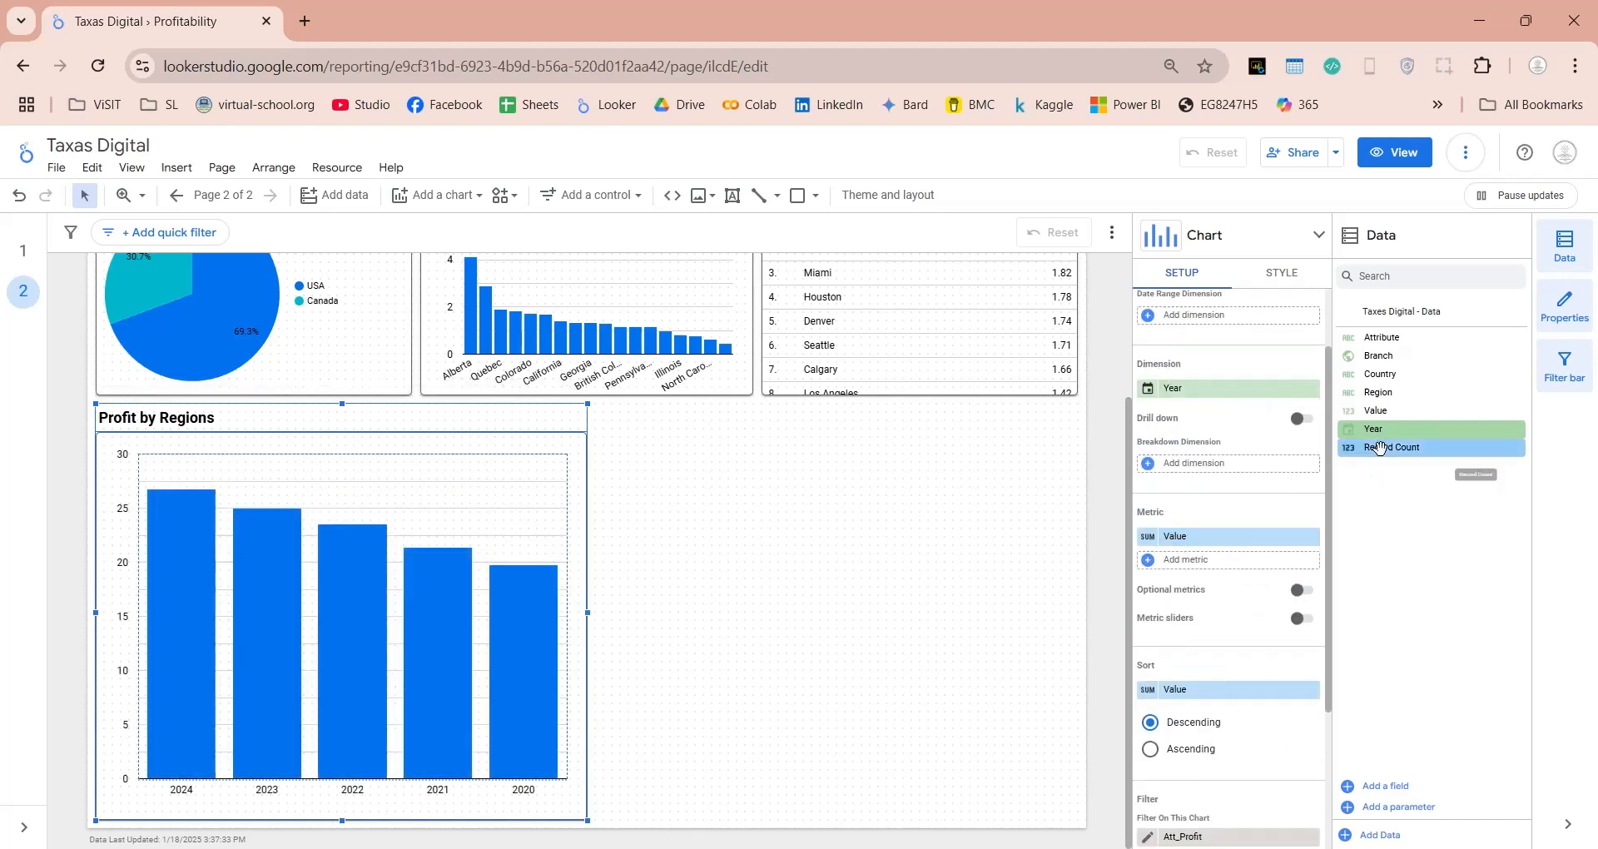
left_click_drag(1383, 432, 1358, 458)
left_click(1165, 542)
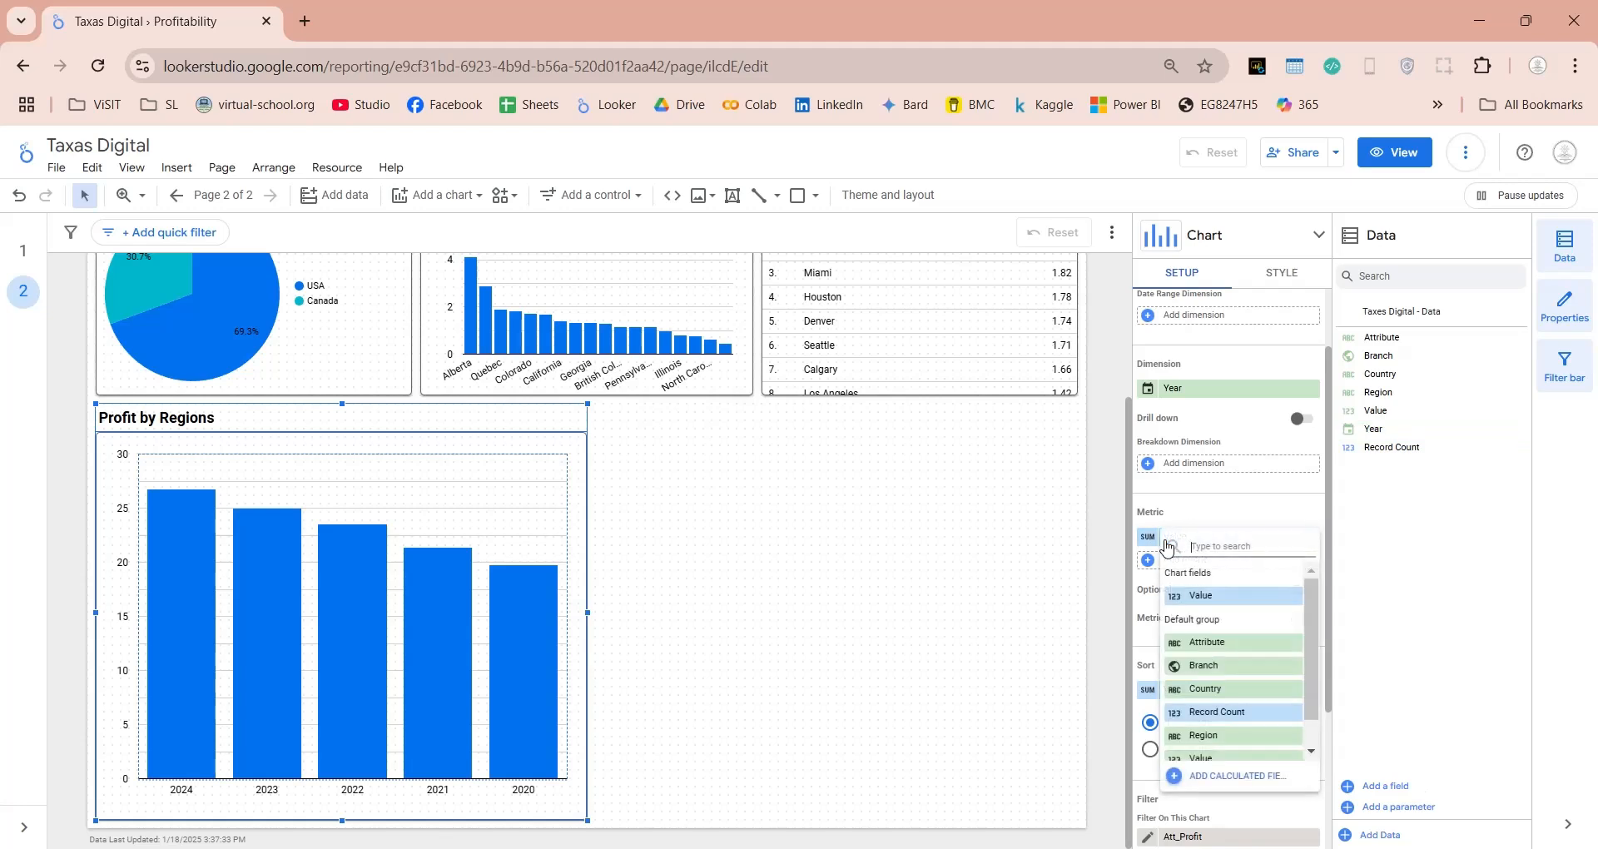
left_click(1131, 629)
left_click(1182, 689)
left_click(1198, 668)
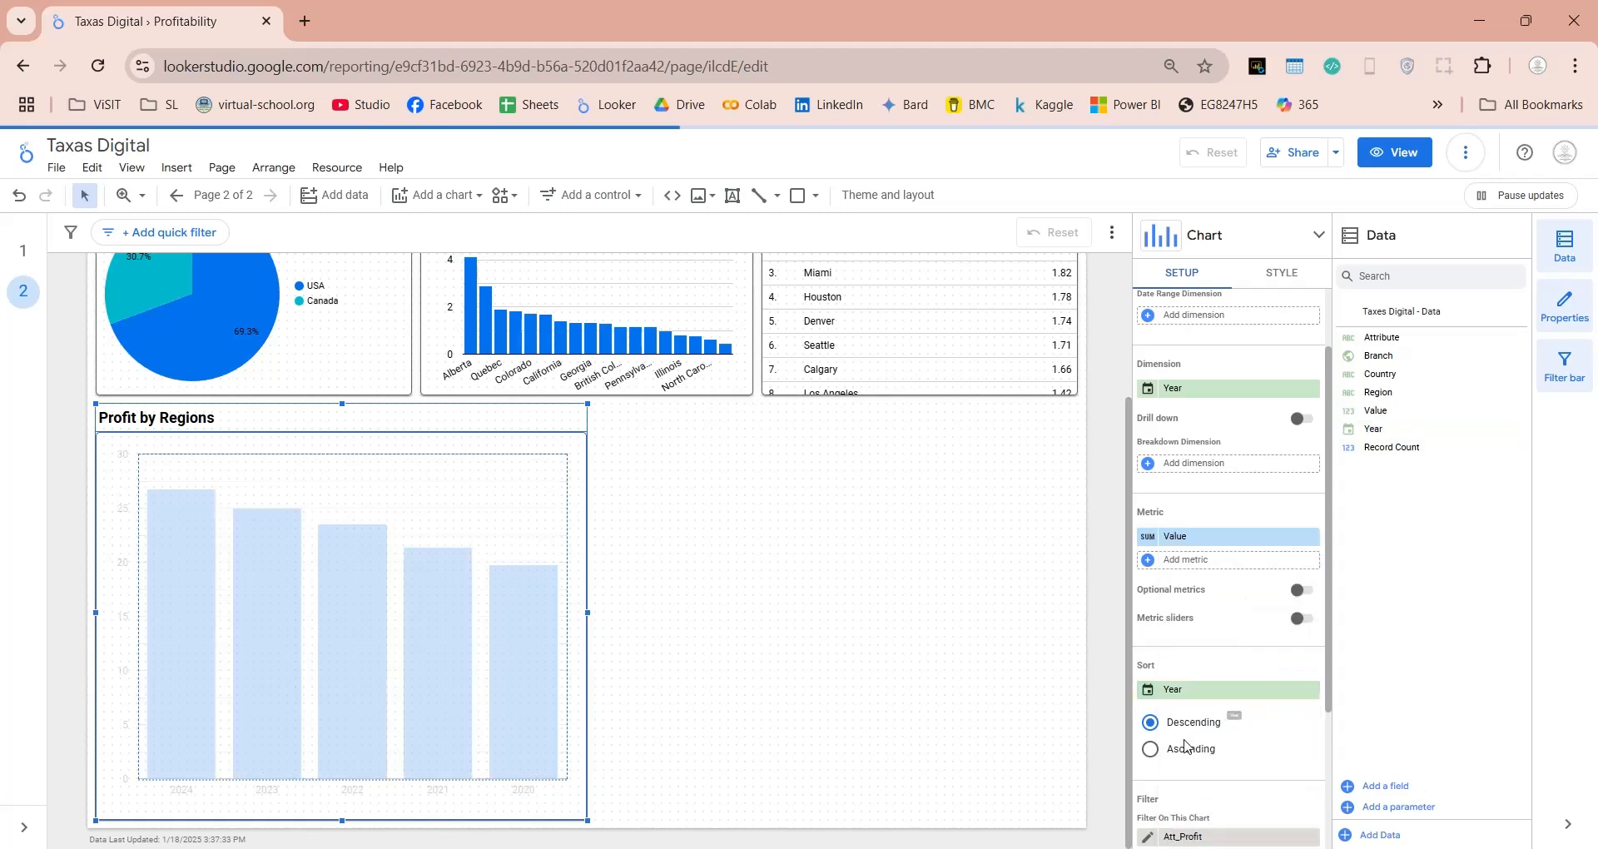
left_click(1178, 756)
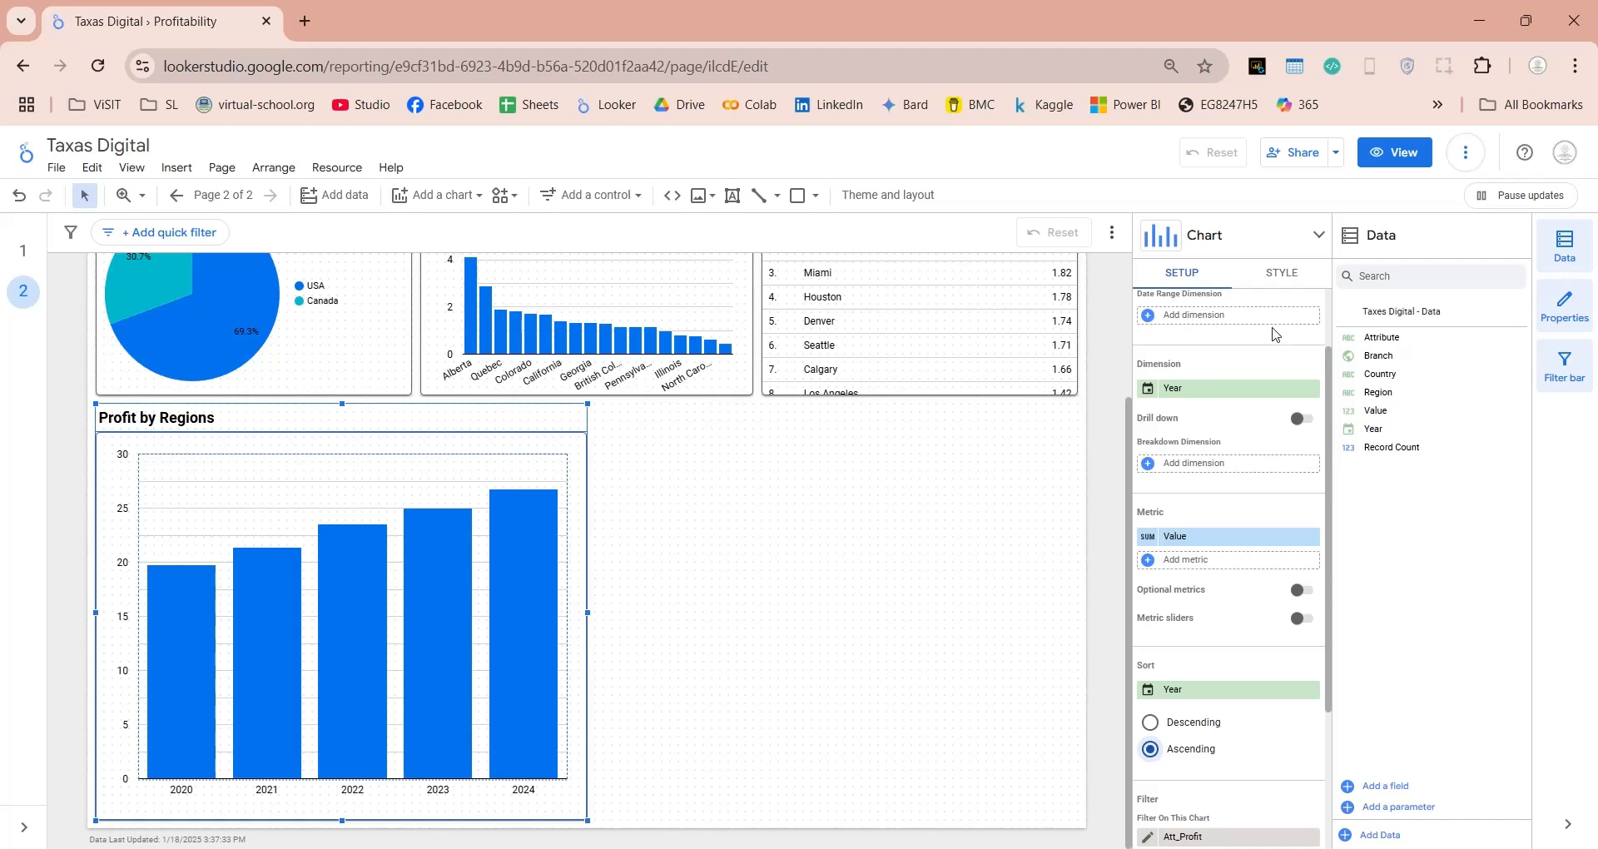
Retitle the yearly profit chart as Profit by Years
left_click(1282, 273)
double_click(1258, 399)
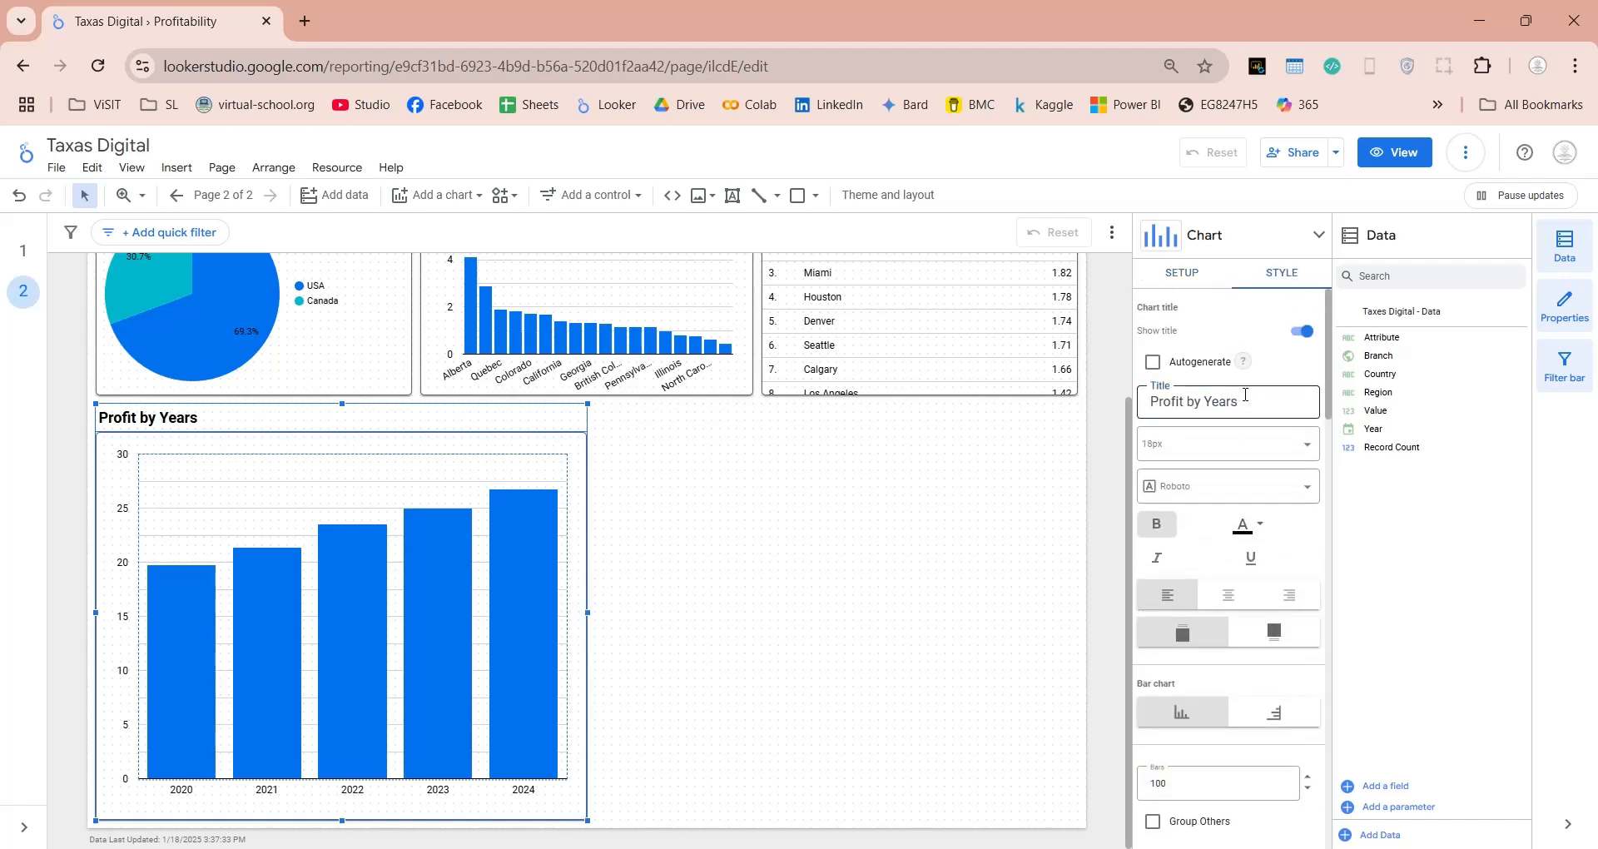
left_click(823, 515)
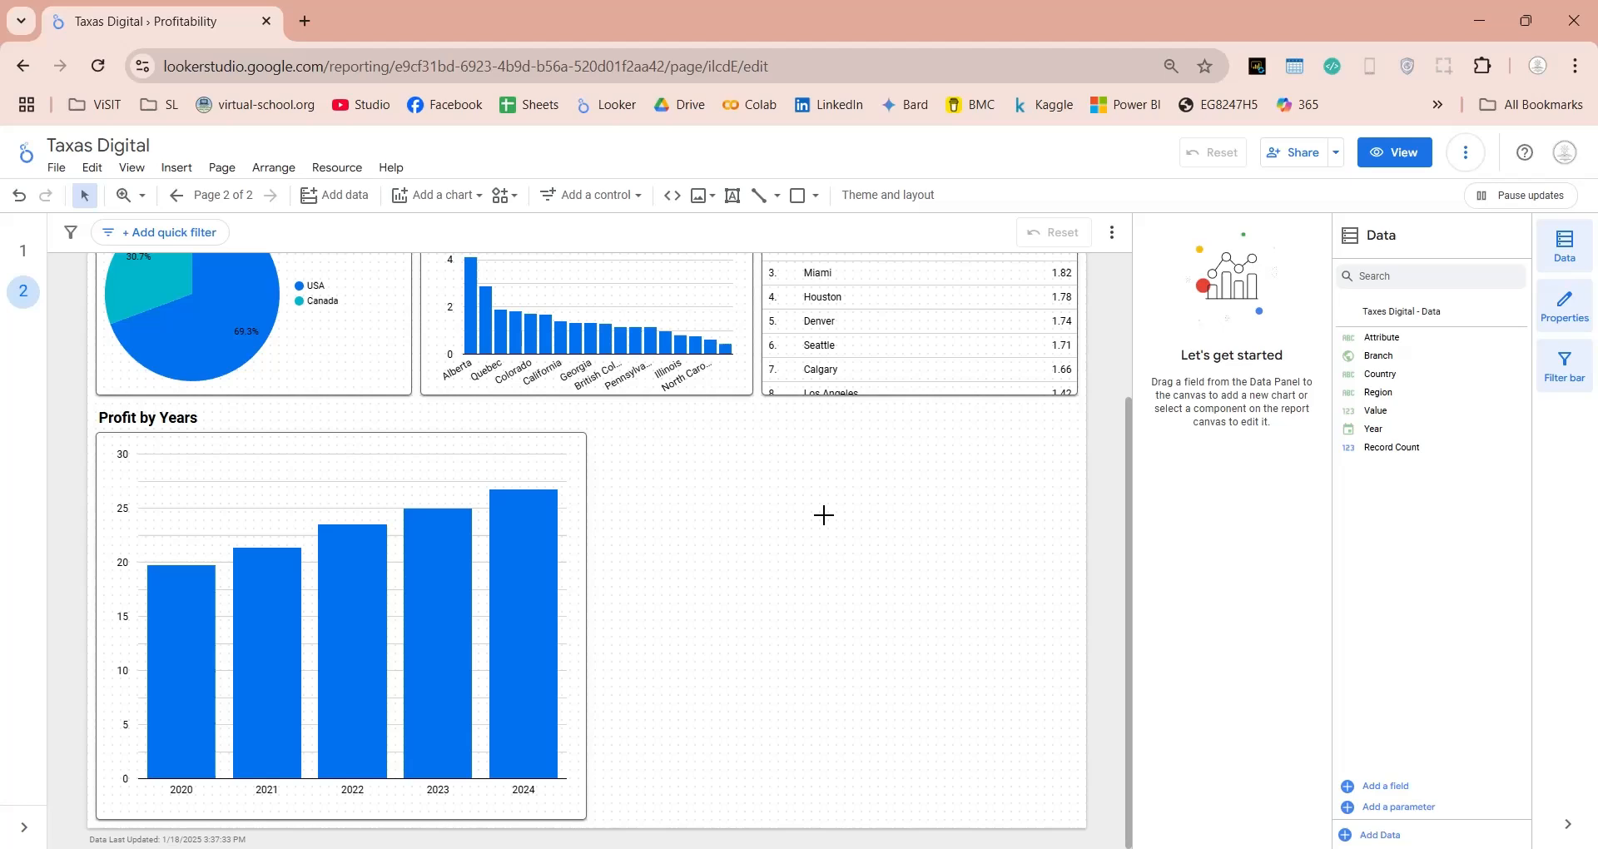
Duplicate the Profit by Branches table and place the copy beside the Profit by Years chart
scroll(870, 379, "up", 3)
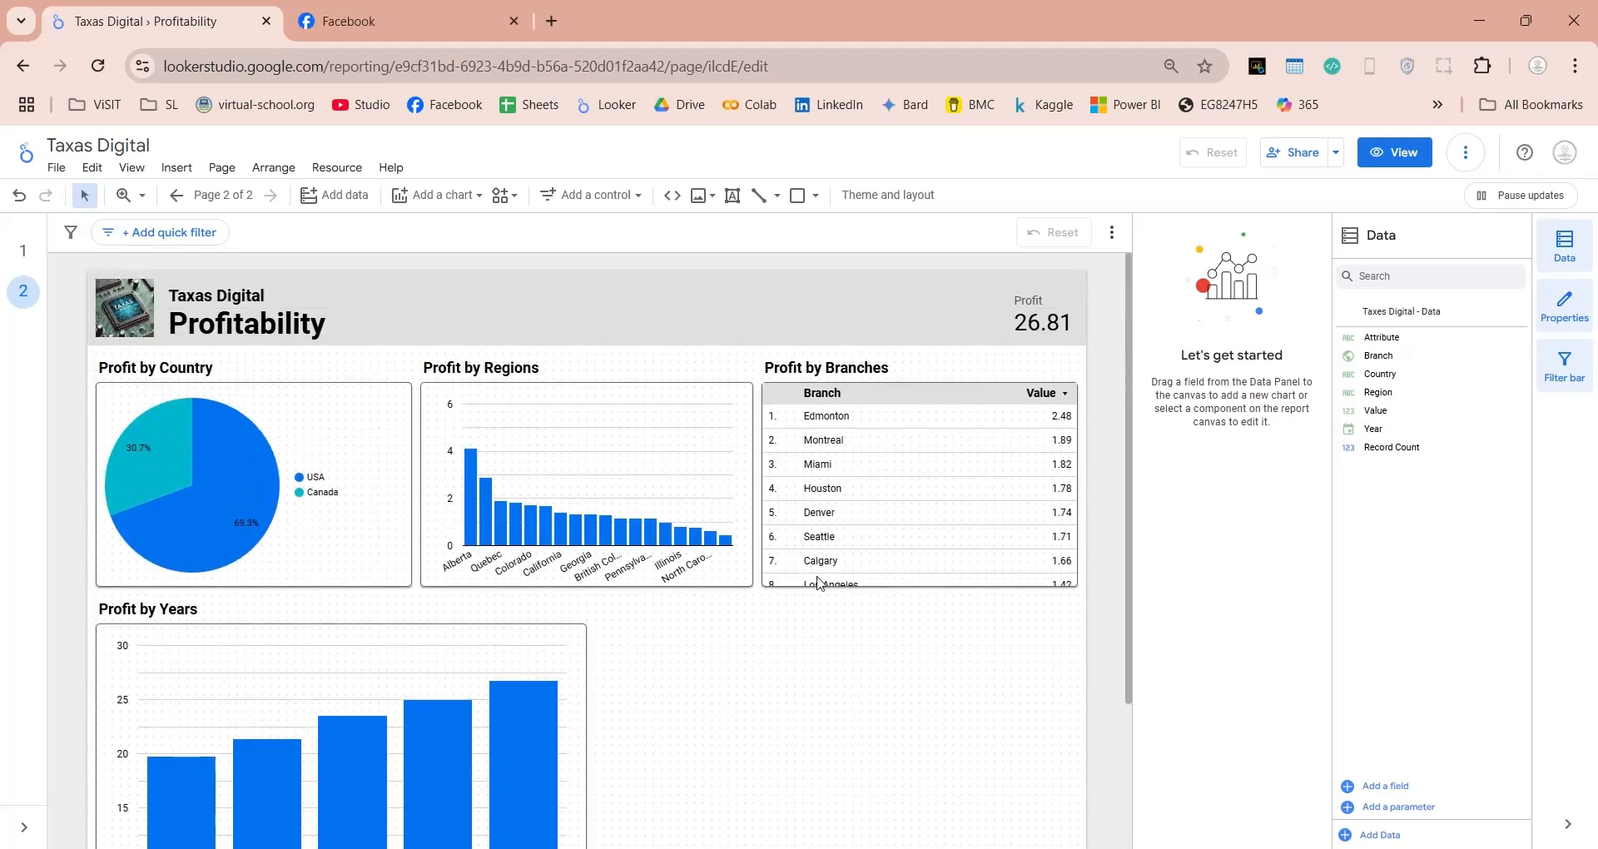
left_click(870, 378)
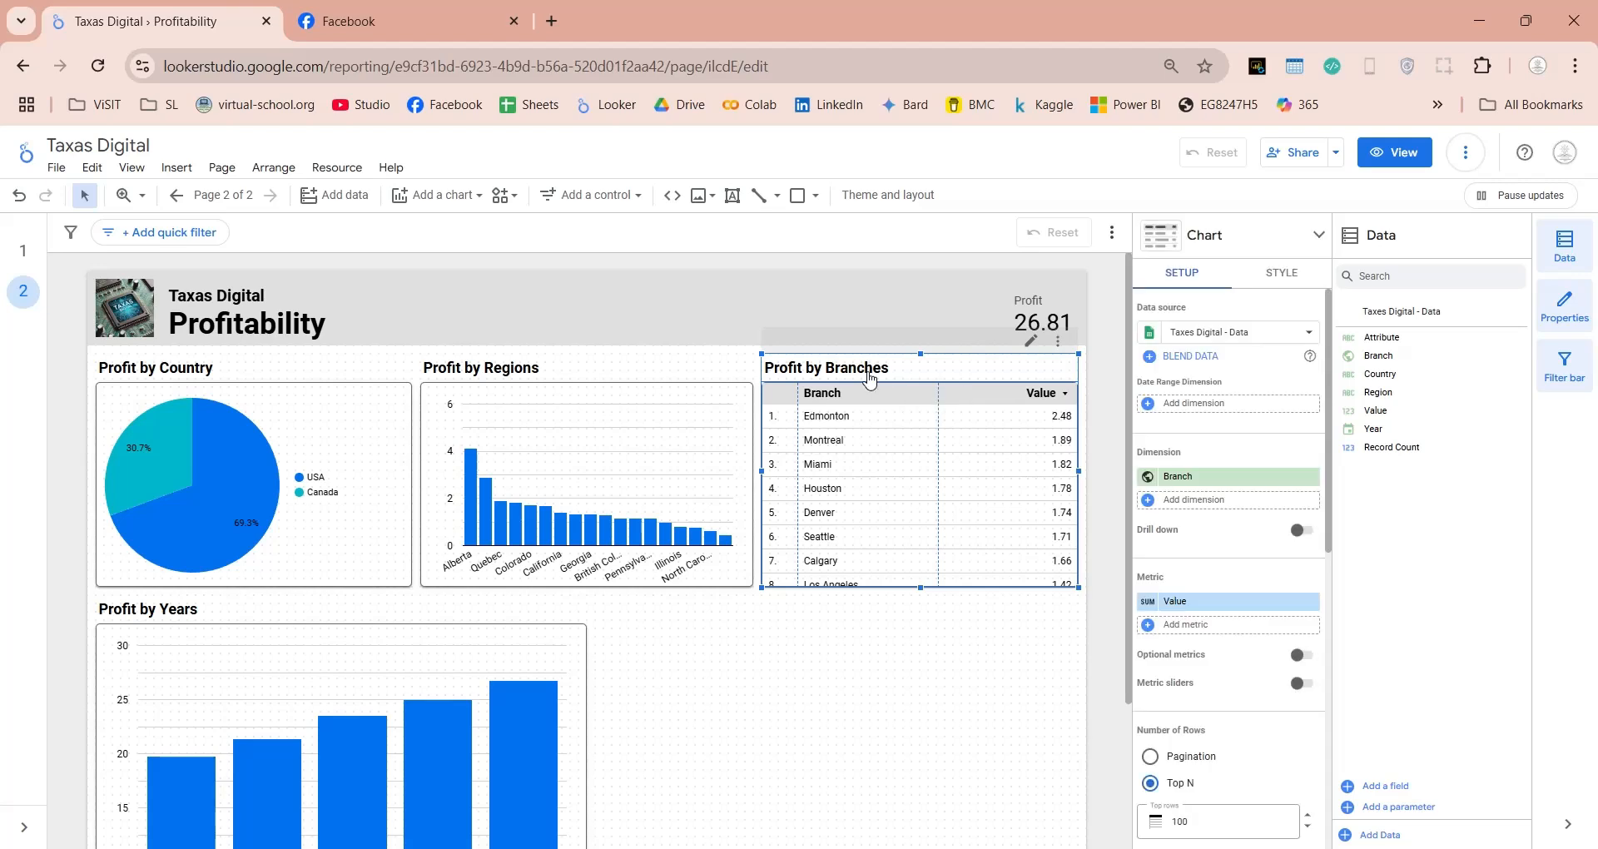
left_click_drag(869, 379, 673, 621)
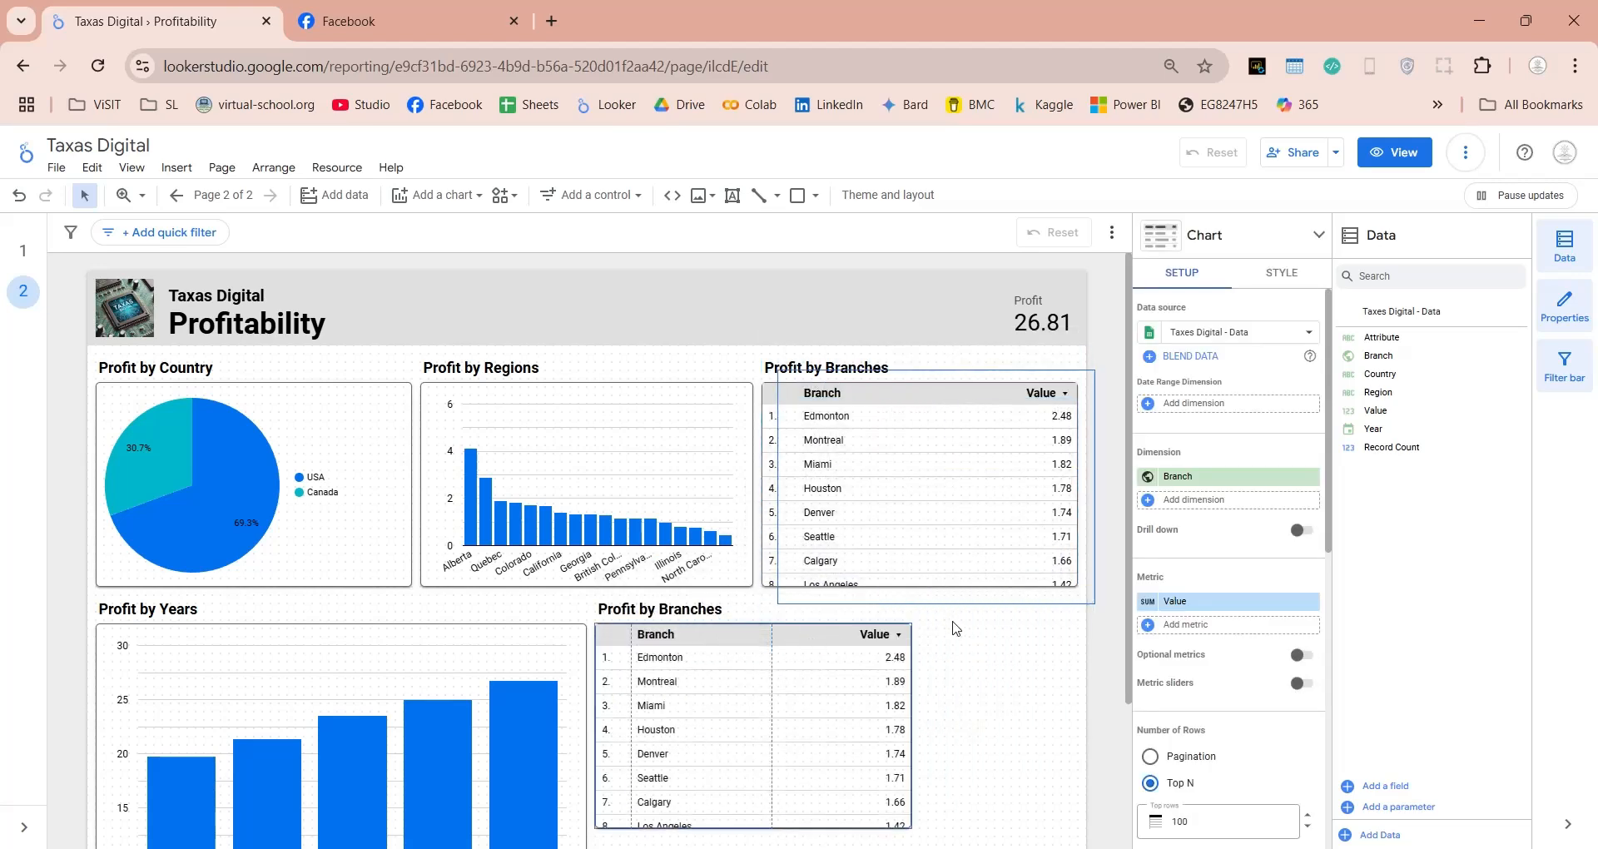
scroll(965, 636, "down", 3)
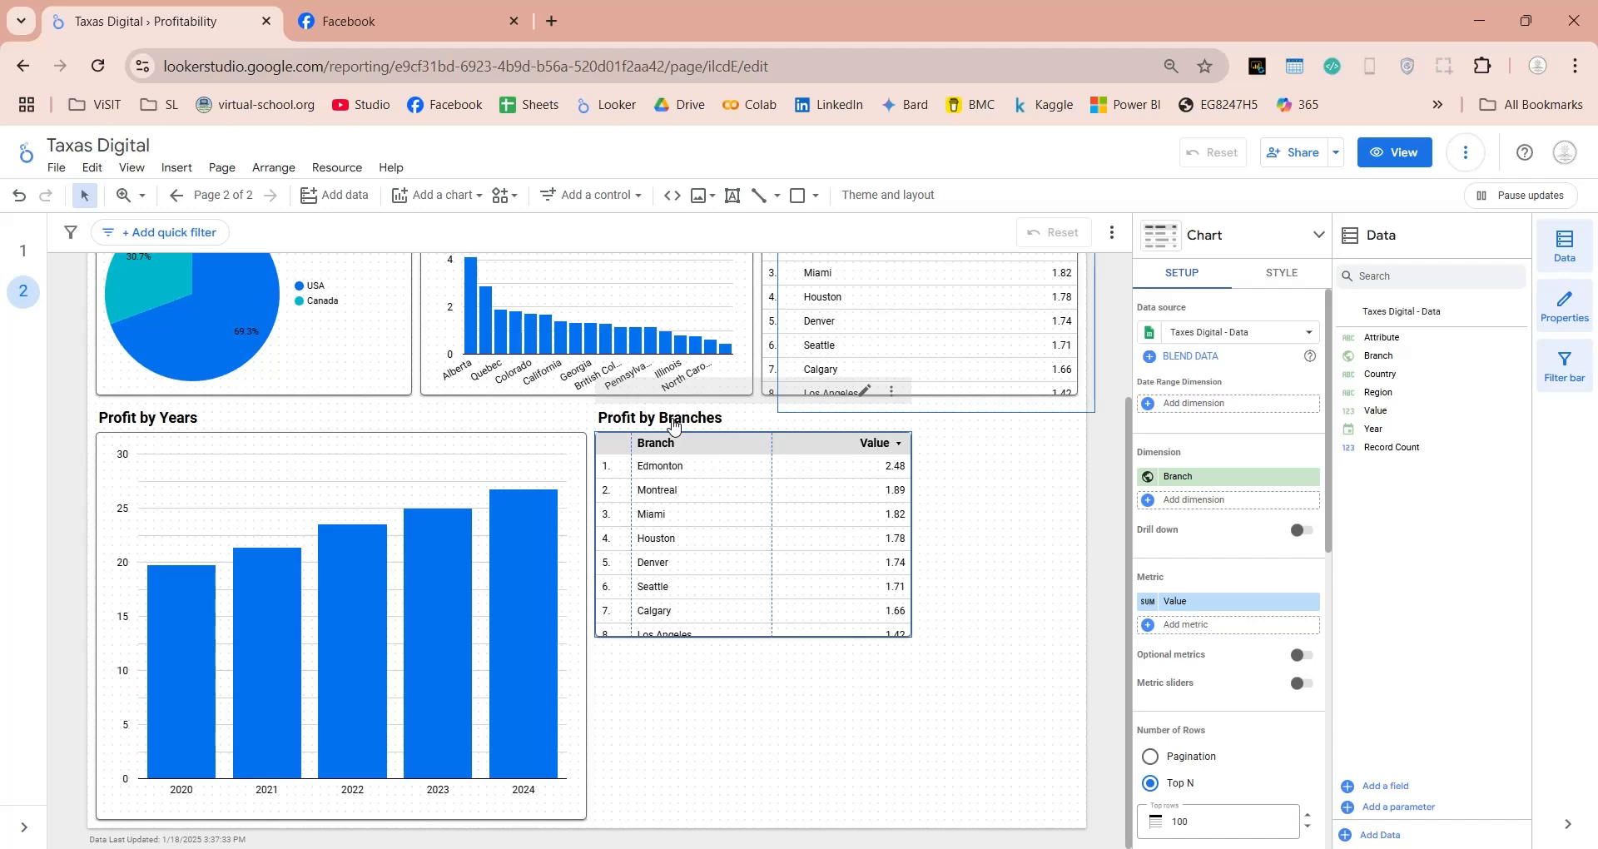
Convert the lower Profit by Branches table to a Google Maps bubble map and enlarge it to fill the space beside Profit by Years
left_click(1284, 275)
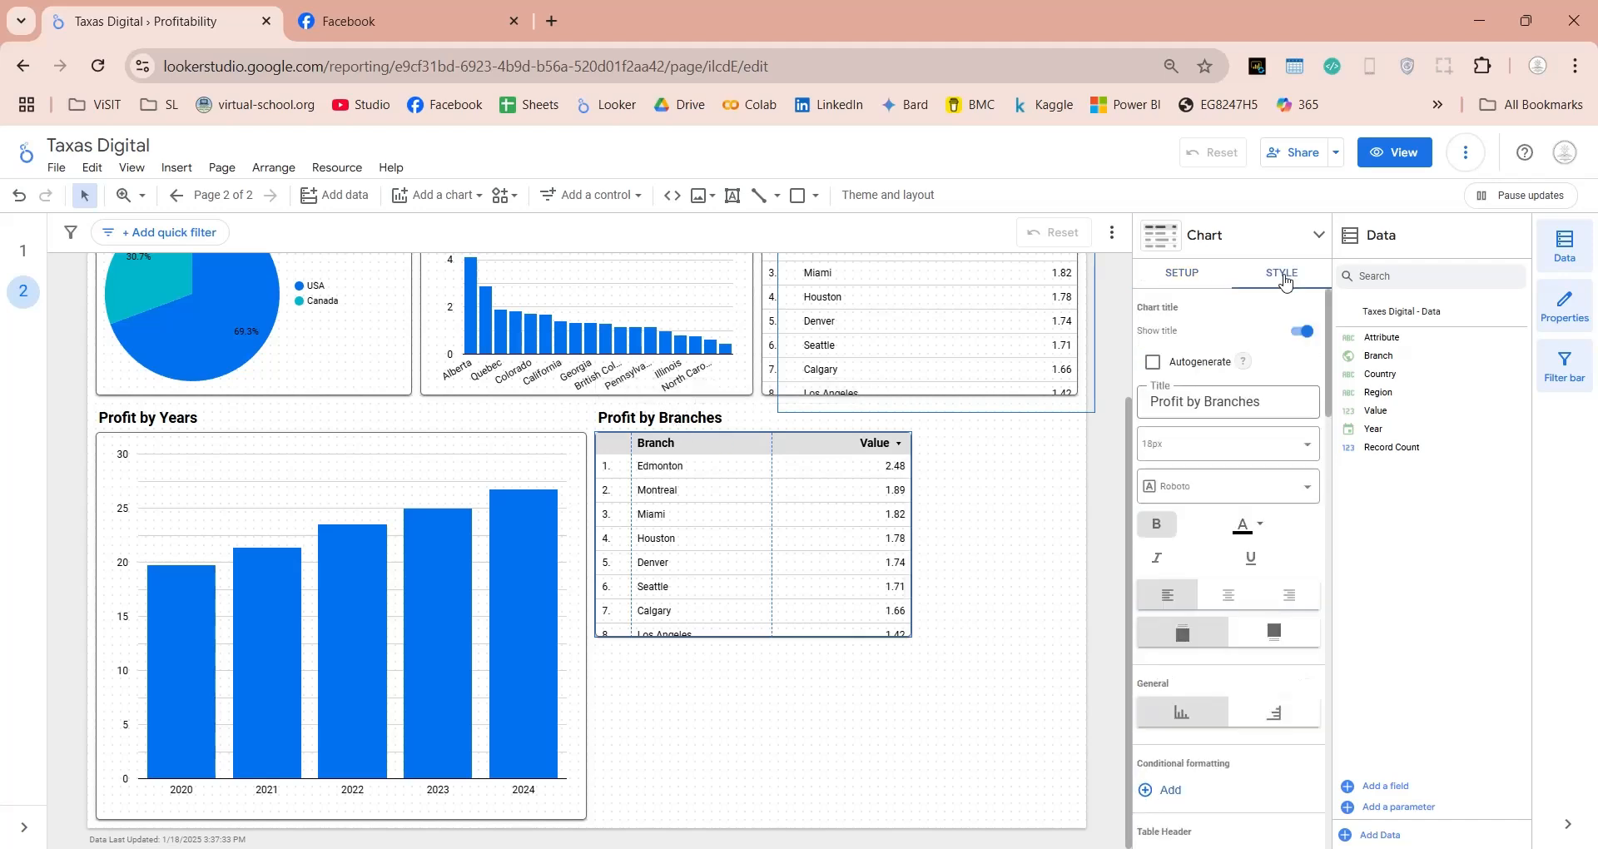
left_click(1215, 241)
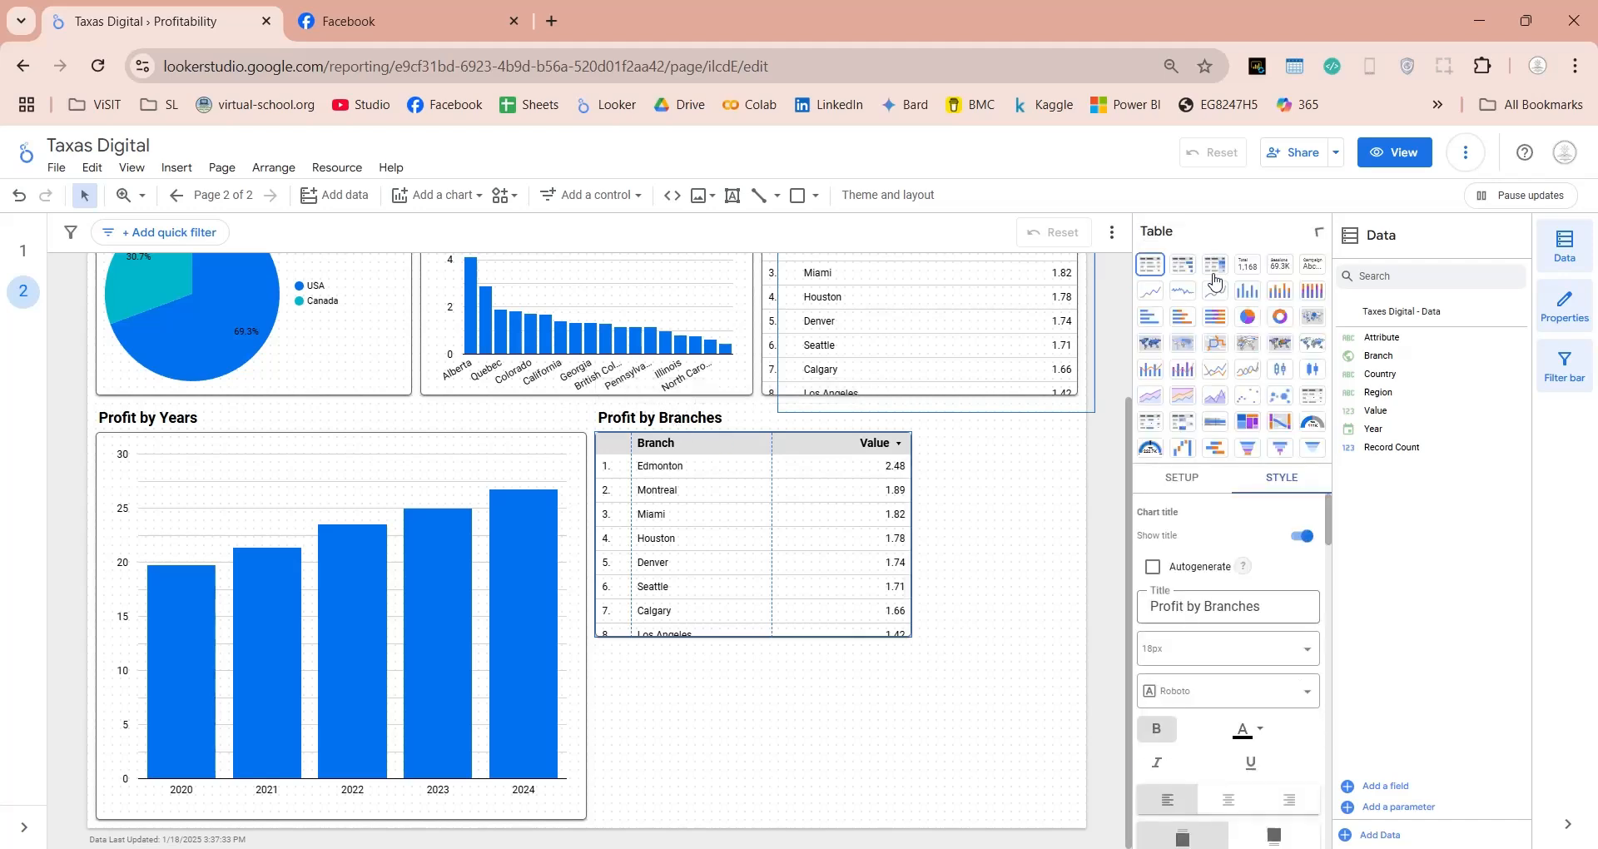
left_click(1313, 318)
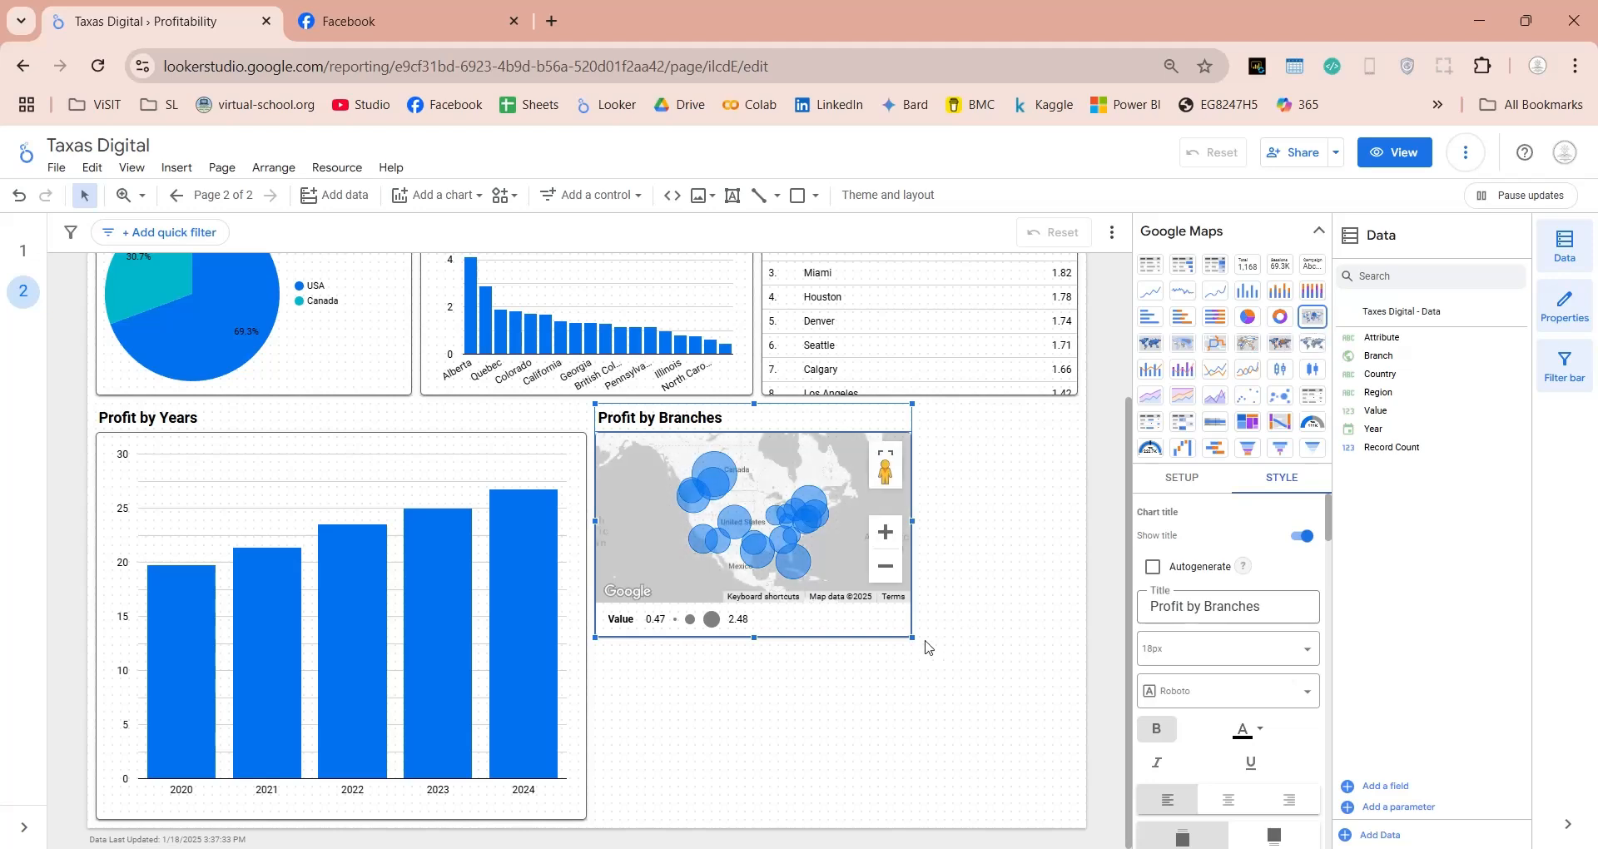
left_click_drag(912, 638, 1079, 820)
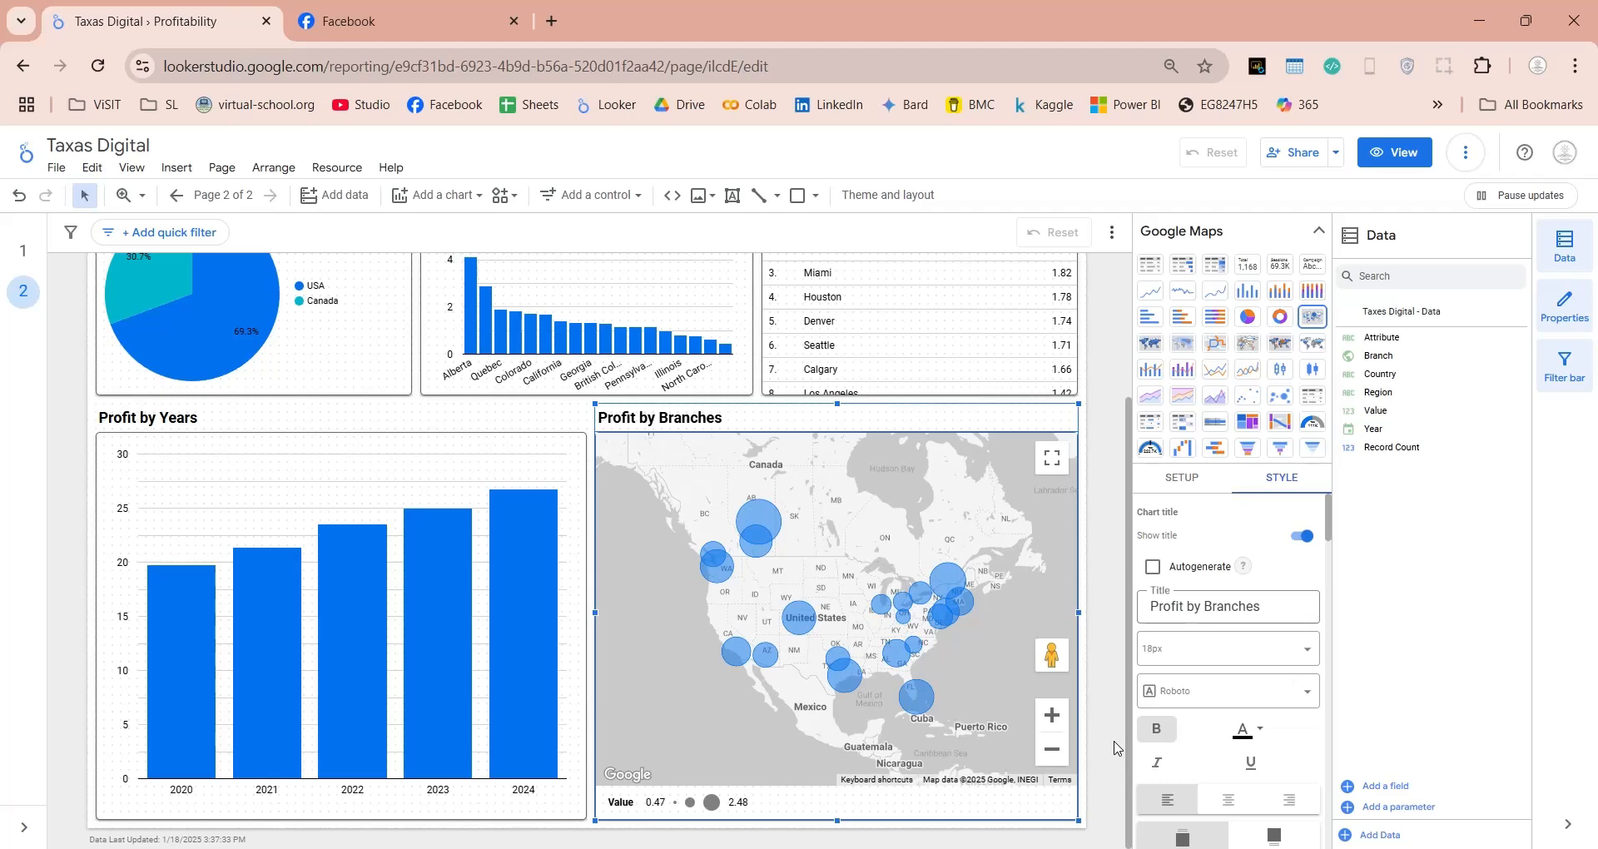
left_click(1115, 748)
View the report and test cross-filtering on the Profitability page by country, region and branch, including Canada, USA, Quebec and Montreal
scroll(916, 409, "up", 3)
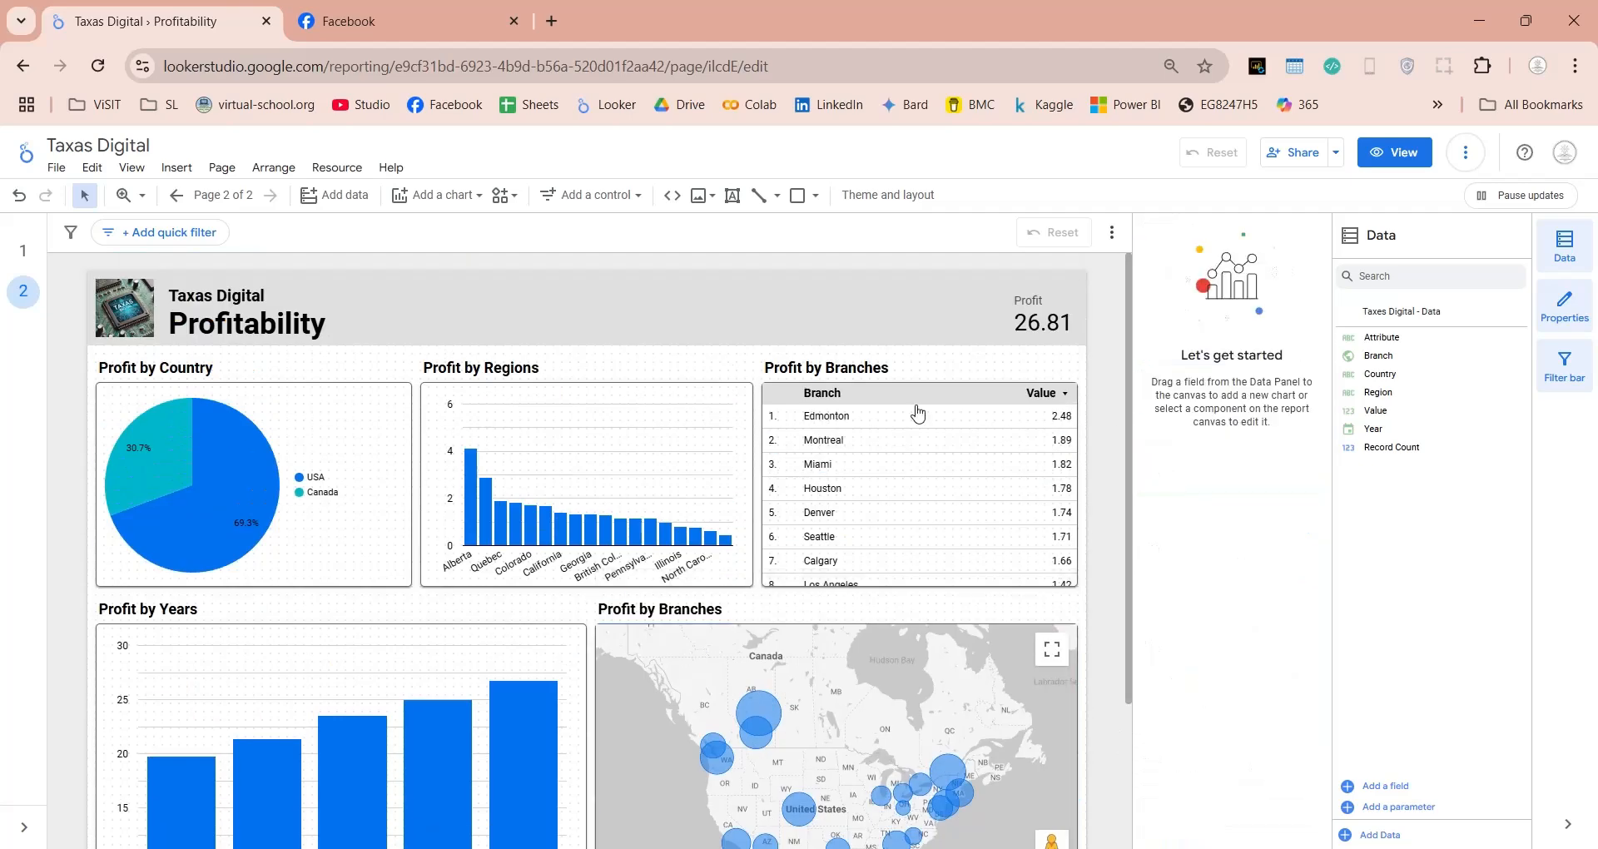
left_click(1365, 155)
left_click(452, 389)
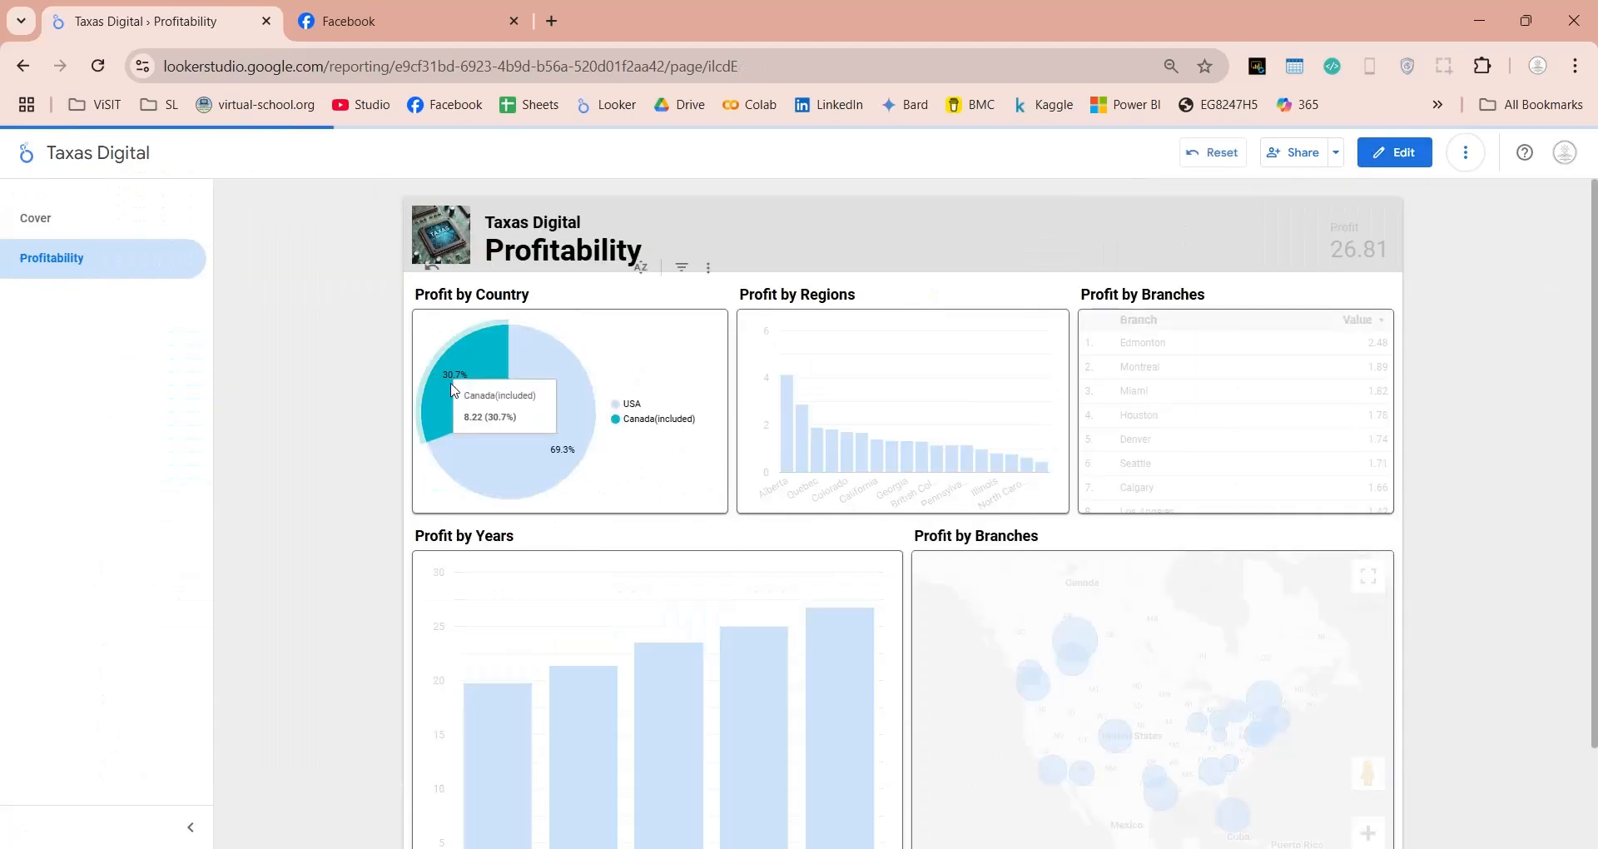
left_click(705, 440)
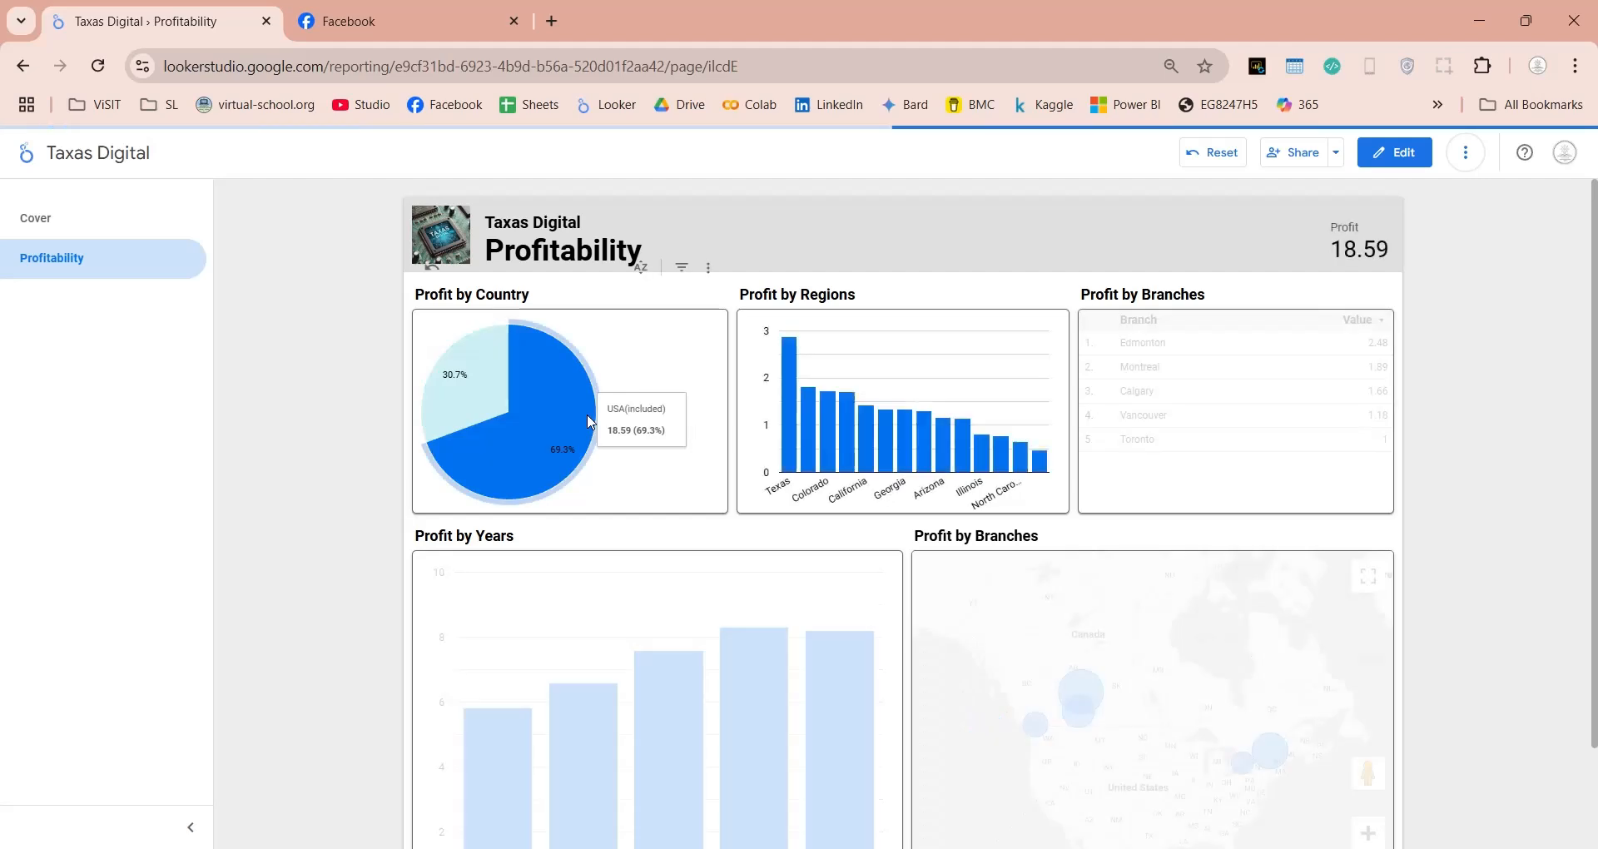
left_click(801, 450)
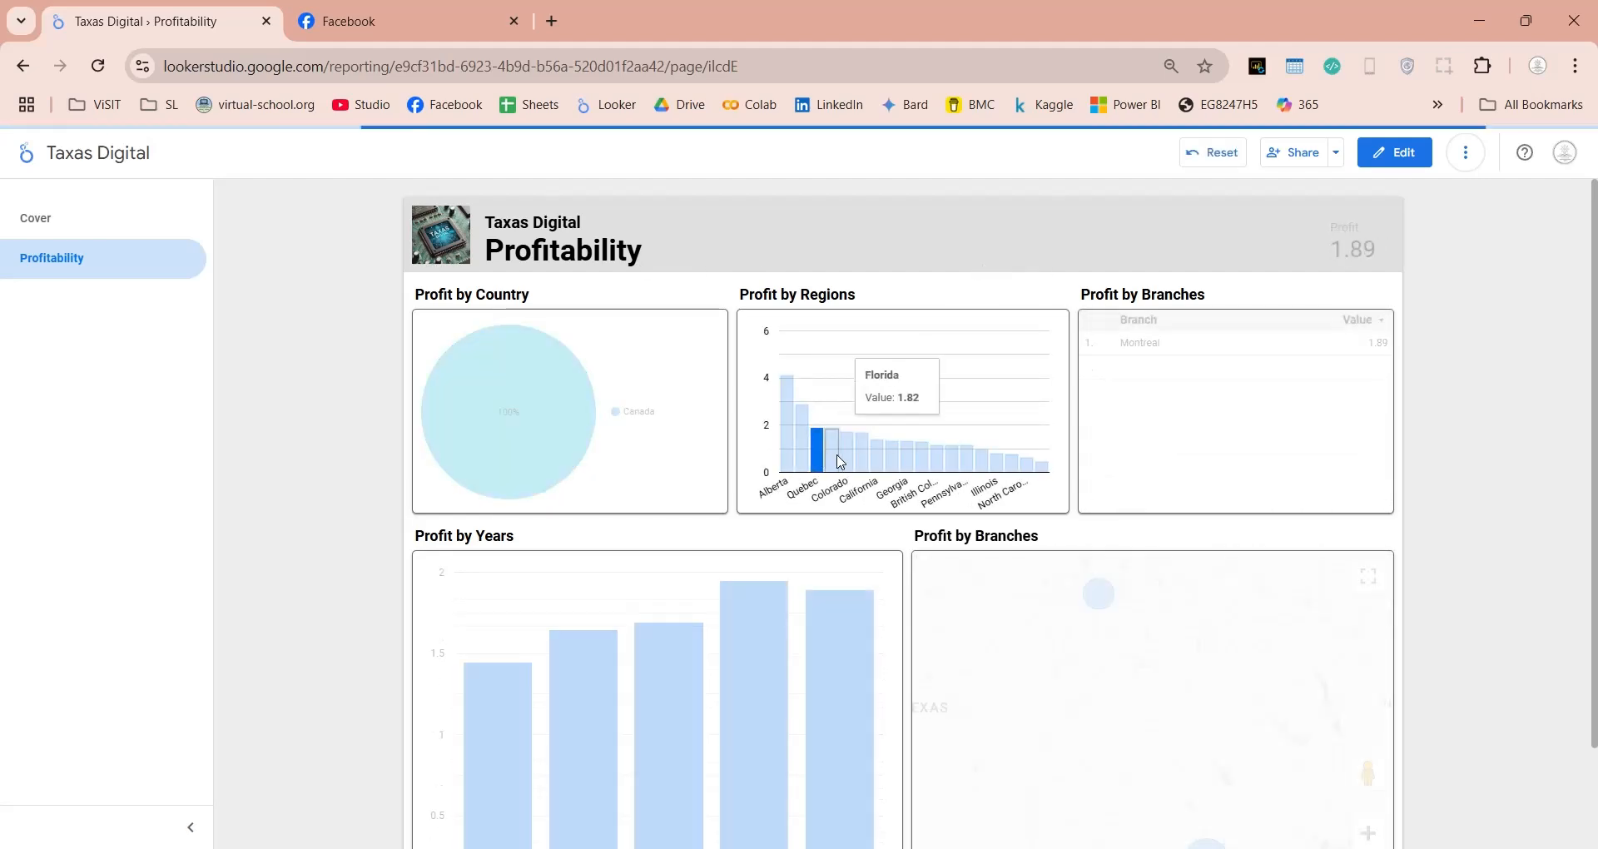
left_click(941, 460)
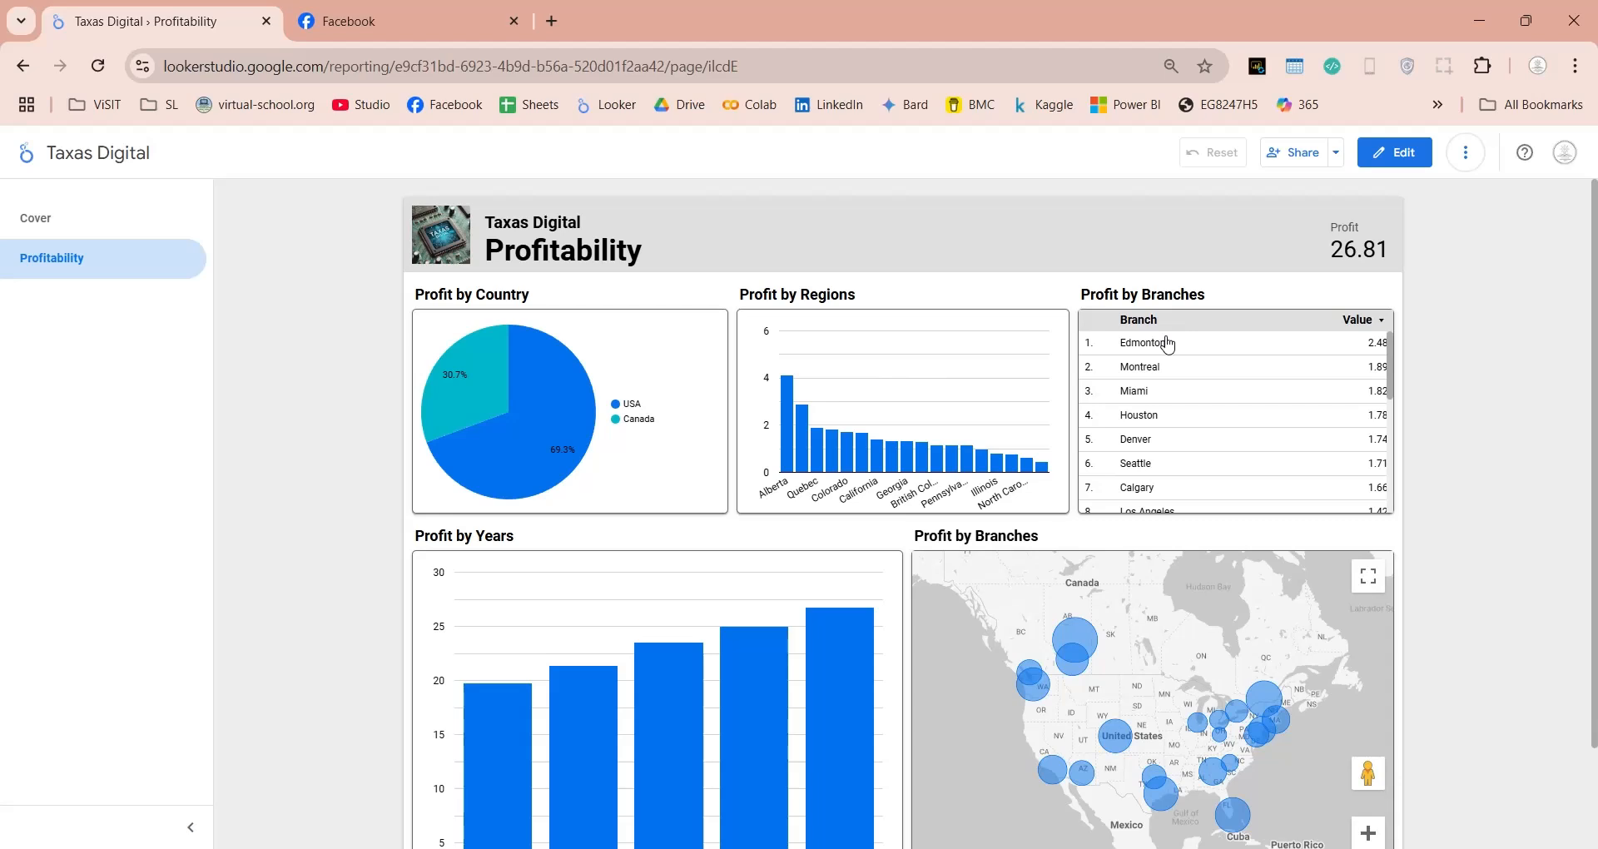
left_click(1147, 364)
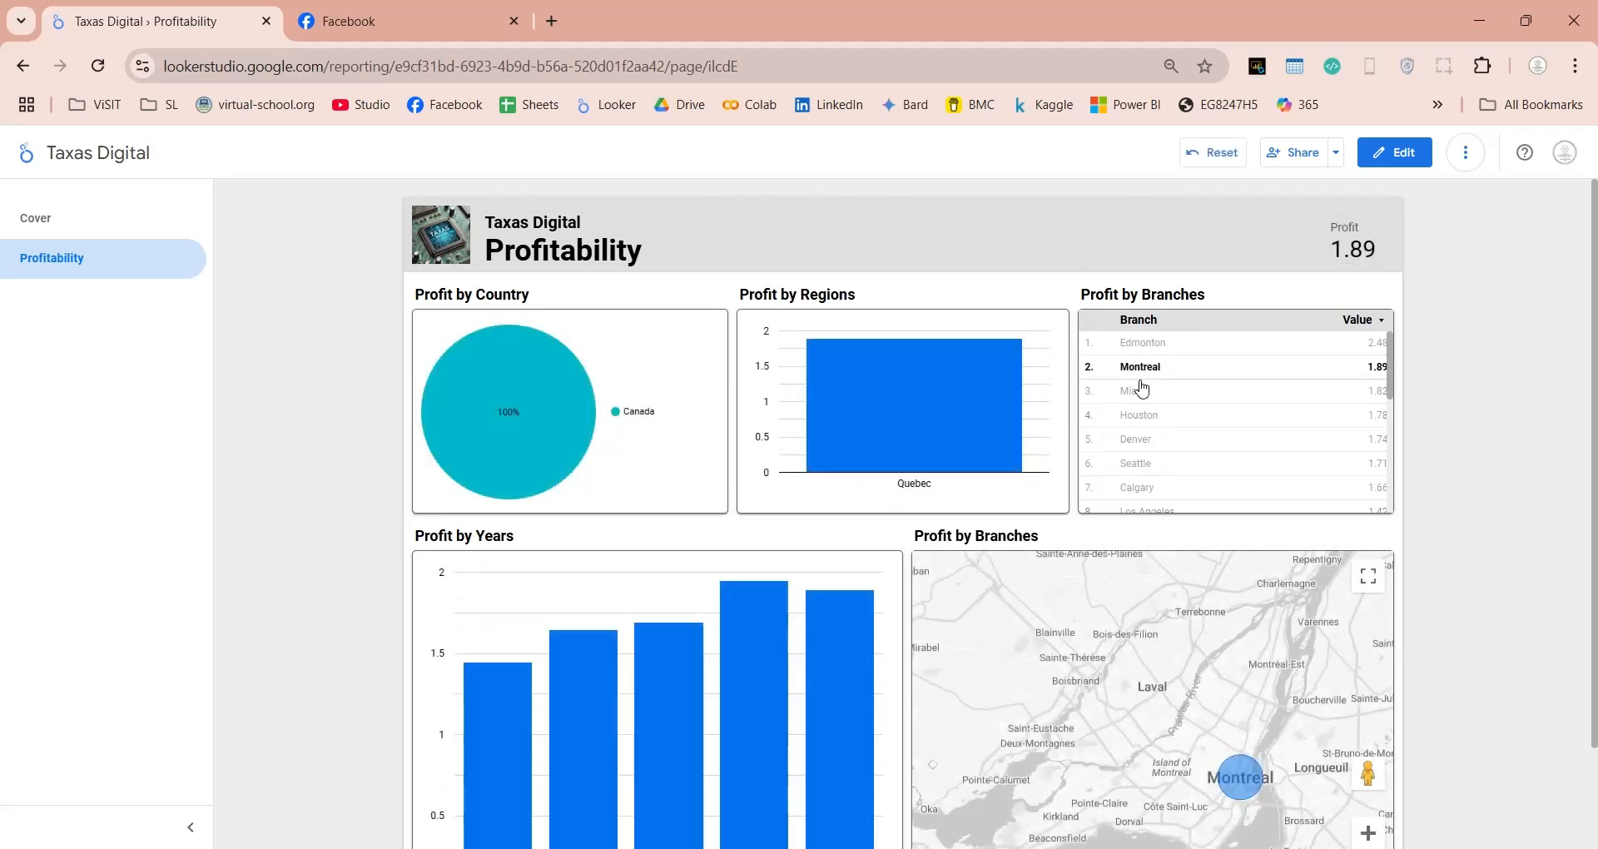
left_click(1142, 390)
left_click(1144, 391)
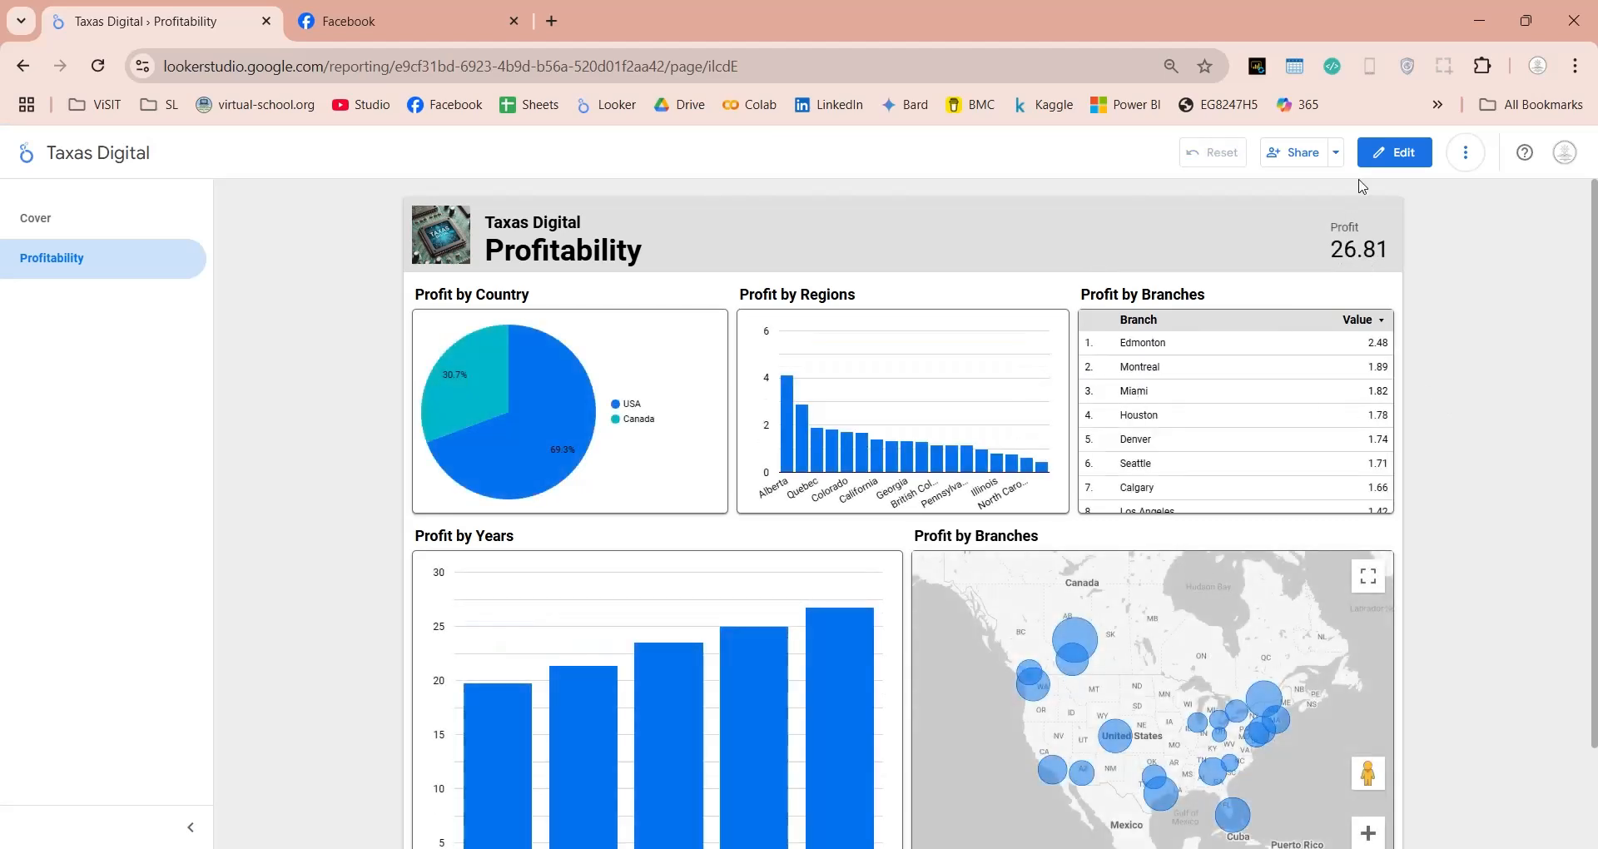
Return to edit mode and add a new page to the report
left_click(1374, 157)
left_click(222, 167)
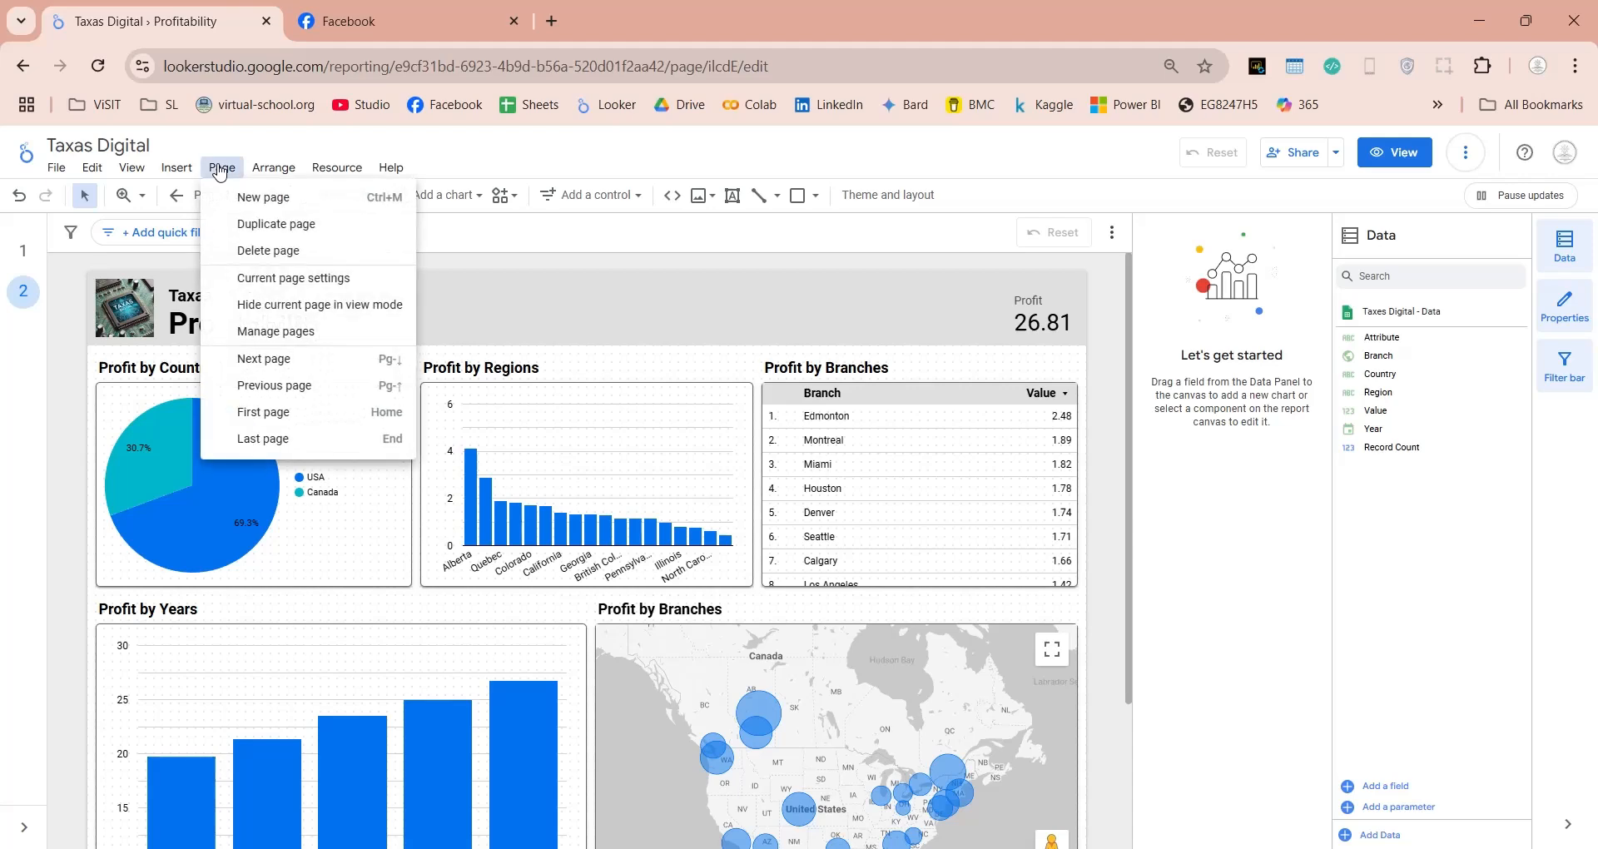
left_click(234, 197)
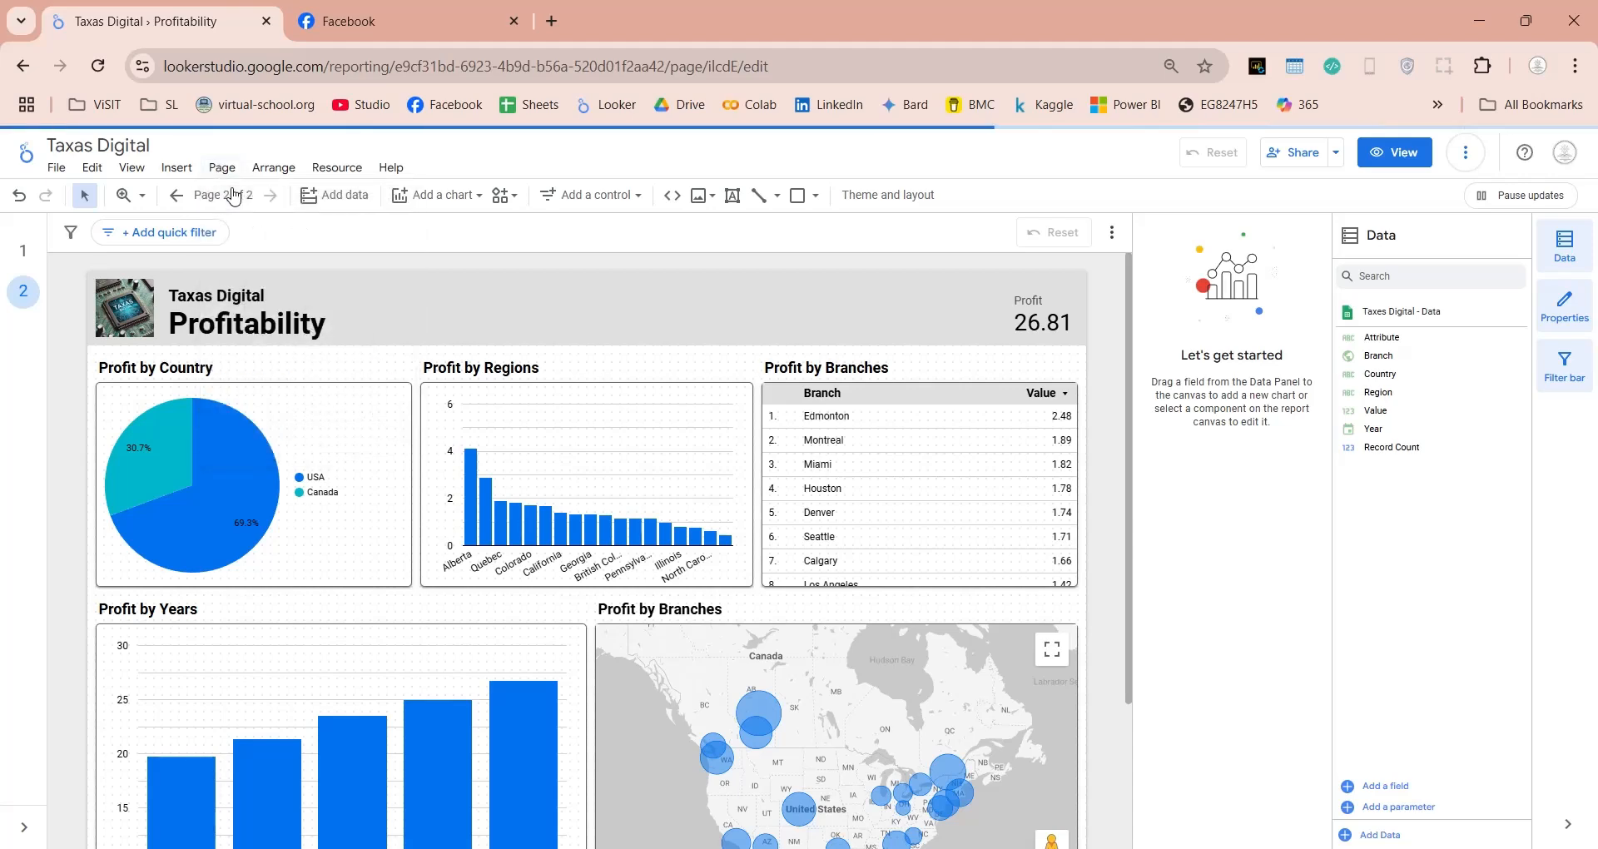
Copy the header banner, logo and title text from page 2 onto the blank page 3
left_click(23, 290)
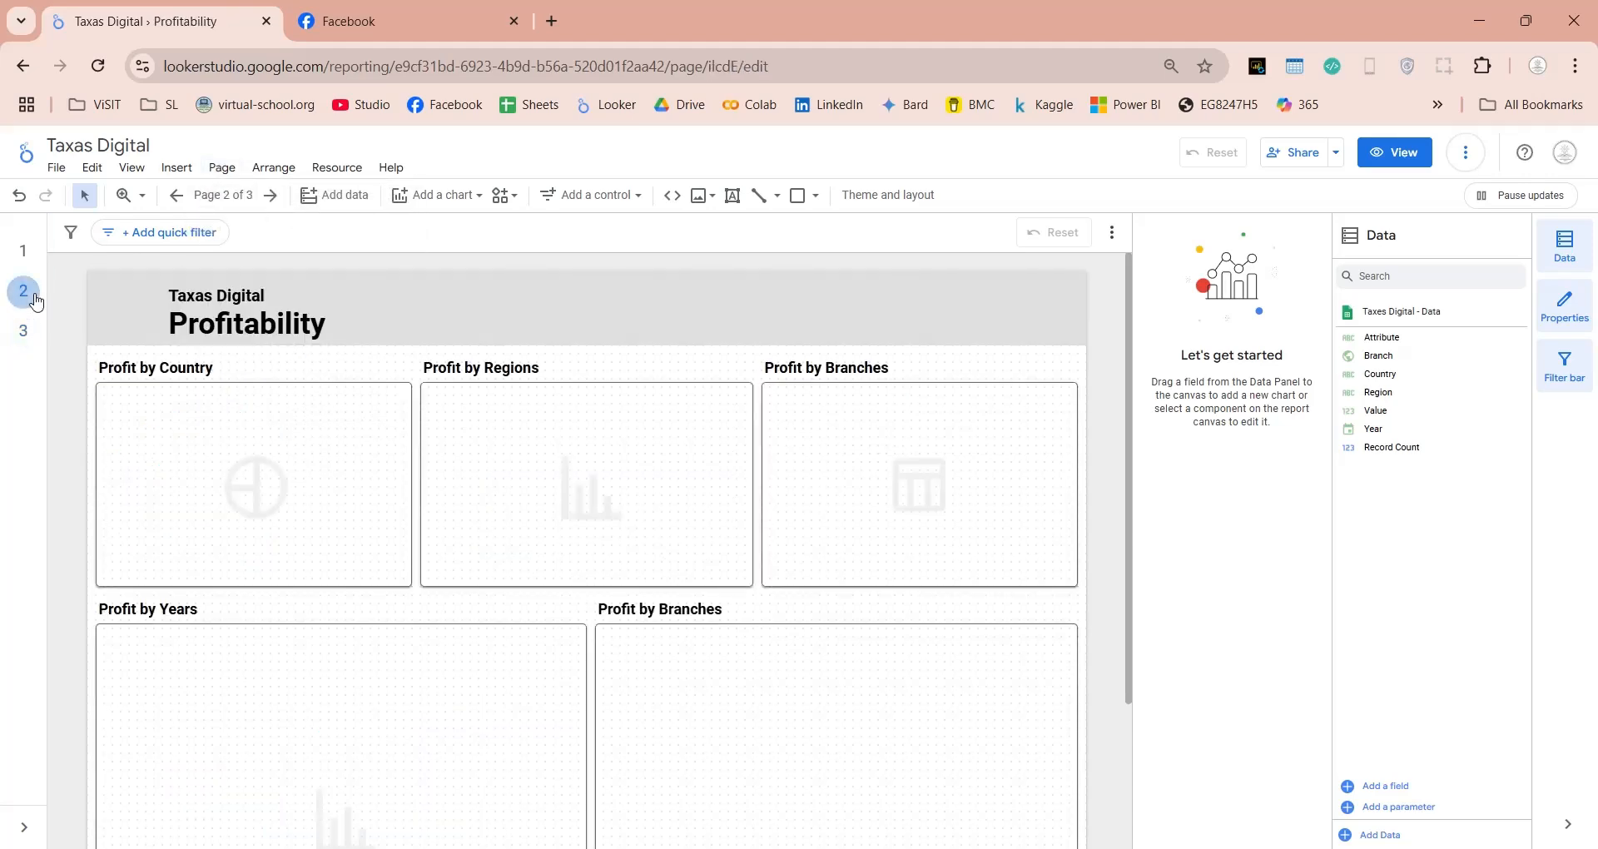
left_click(436, 321)
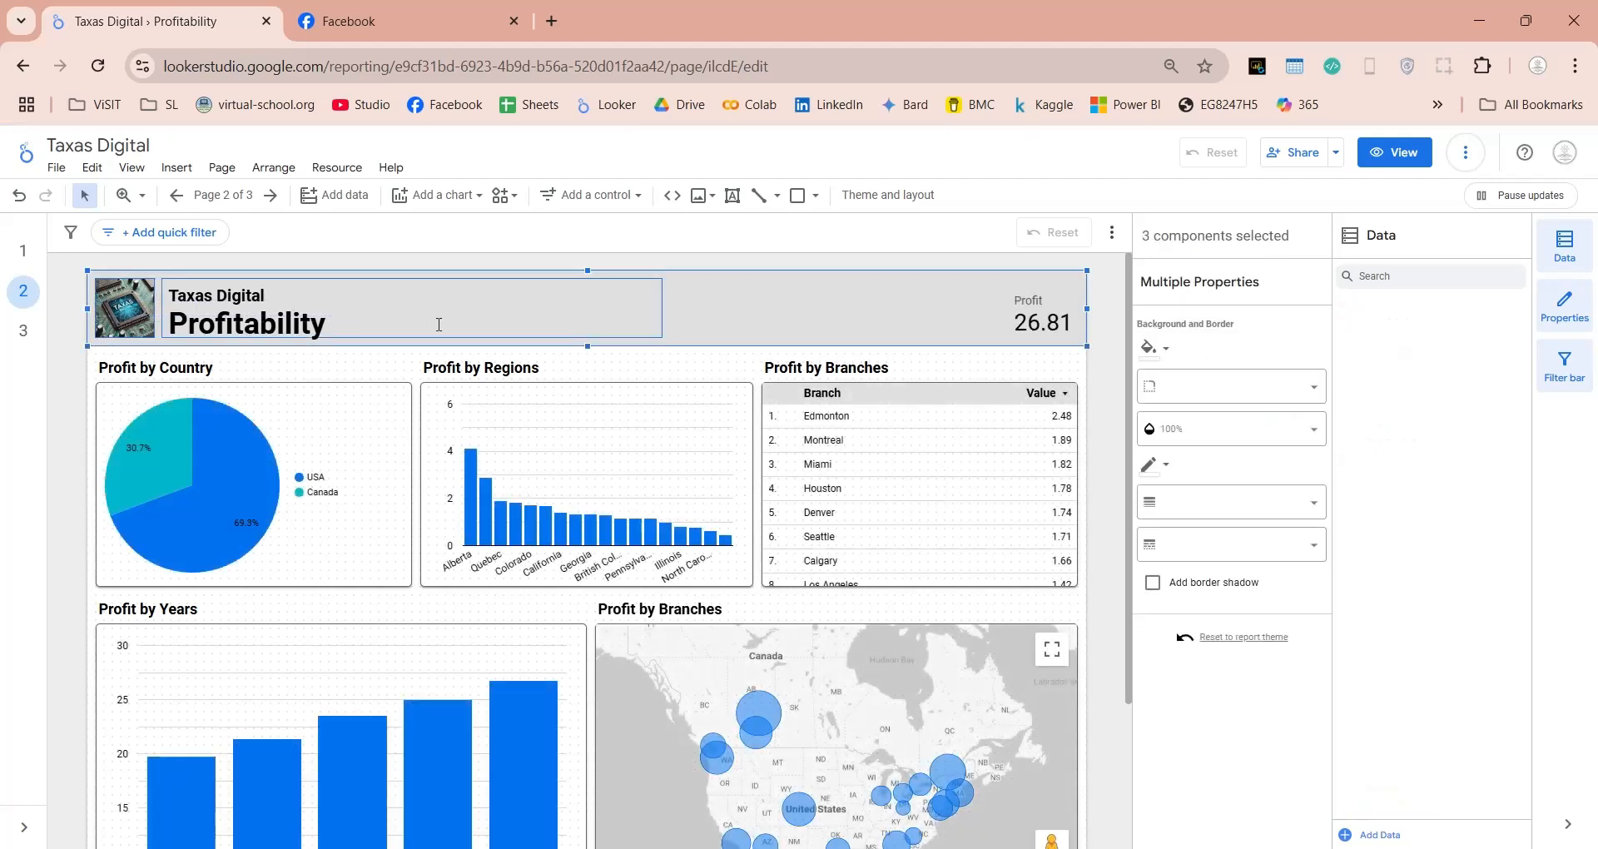
left_click(23, 331)
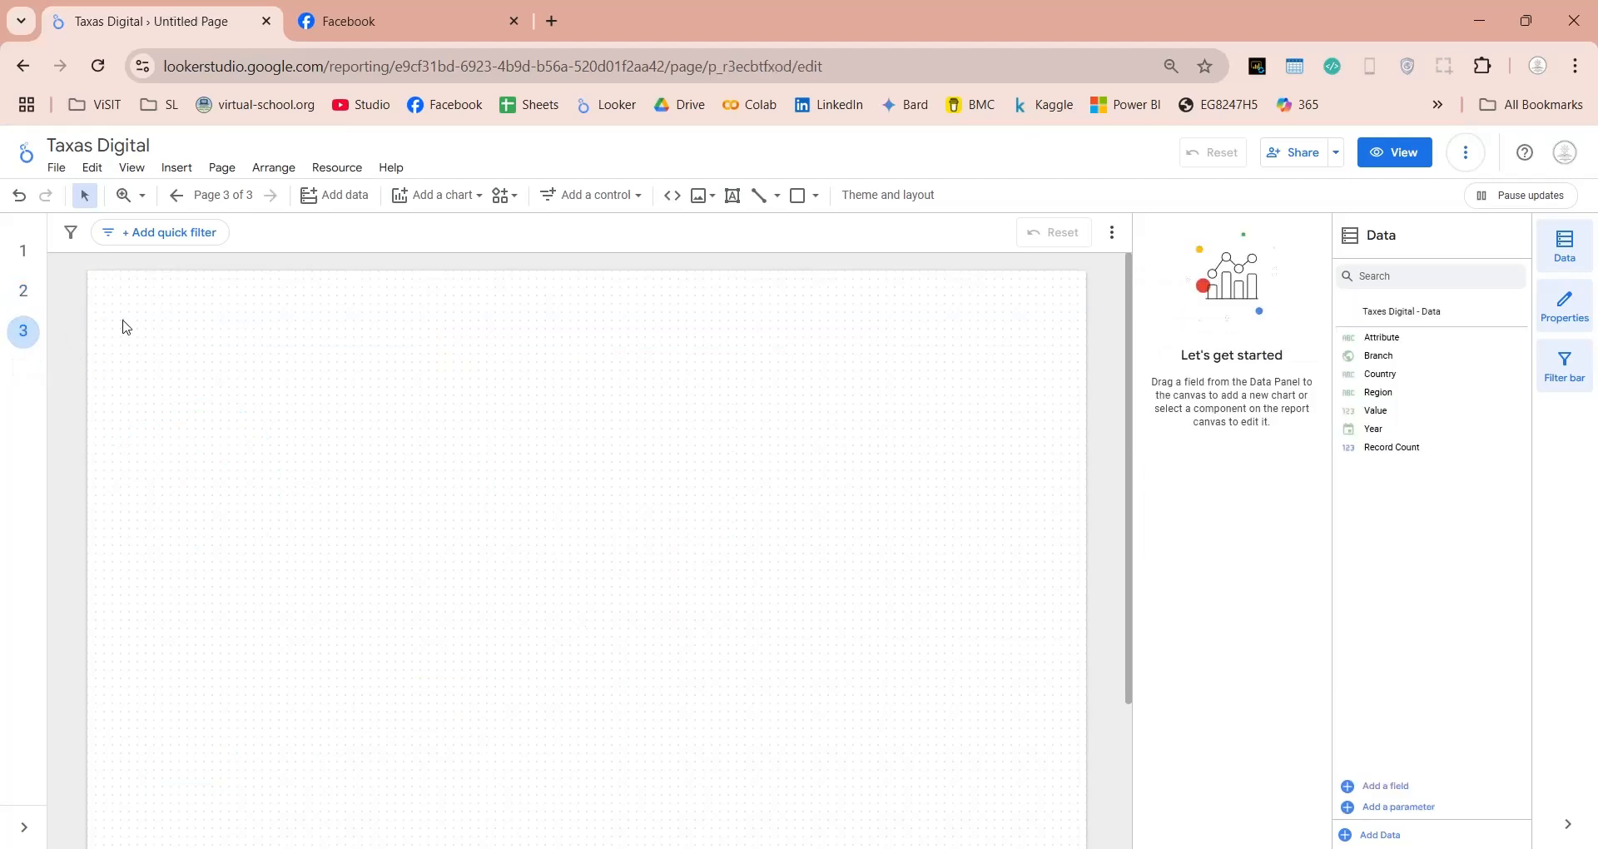
key("ctrl+v")
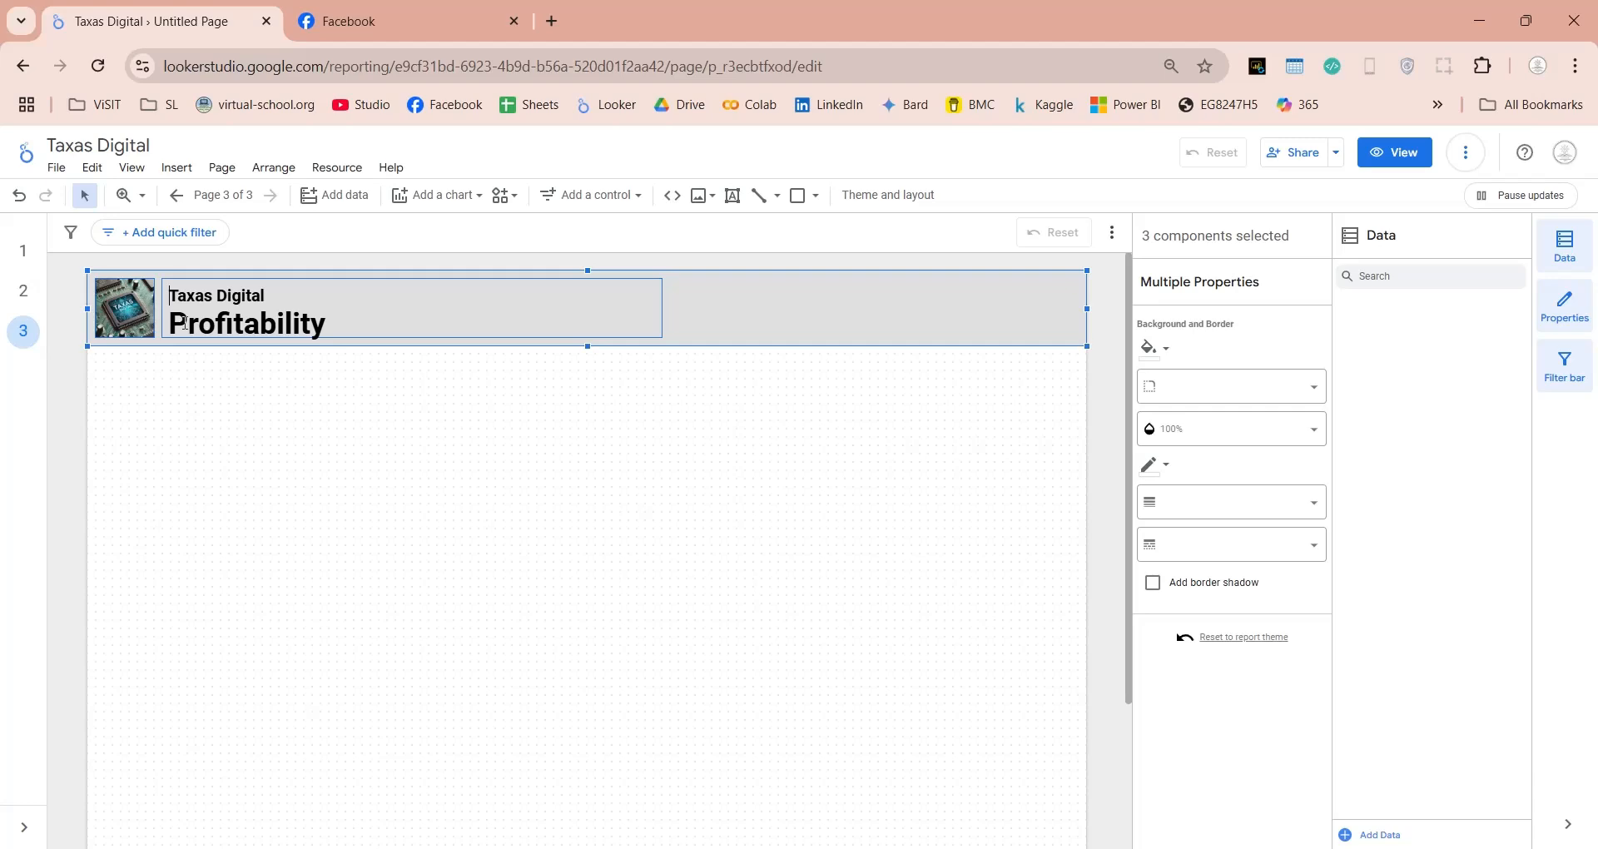
Replace the word Profitability in page 3's header with Performance
left_click(184, 323)
double_click(184, 323)
type("Performance")
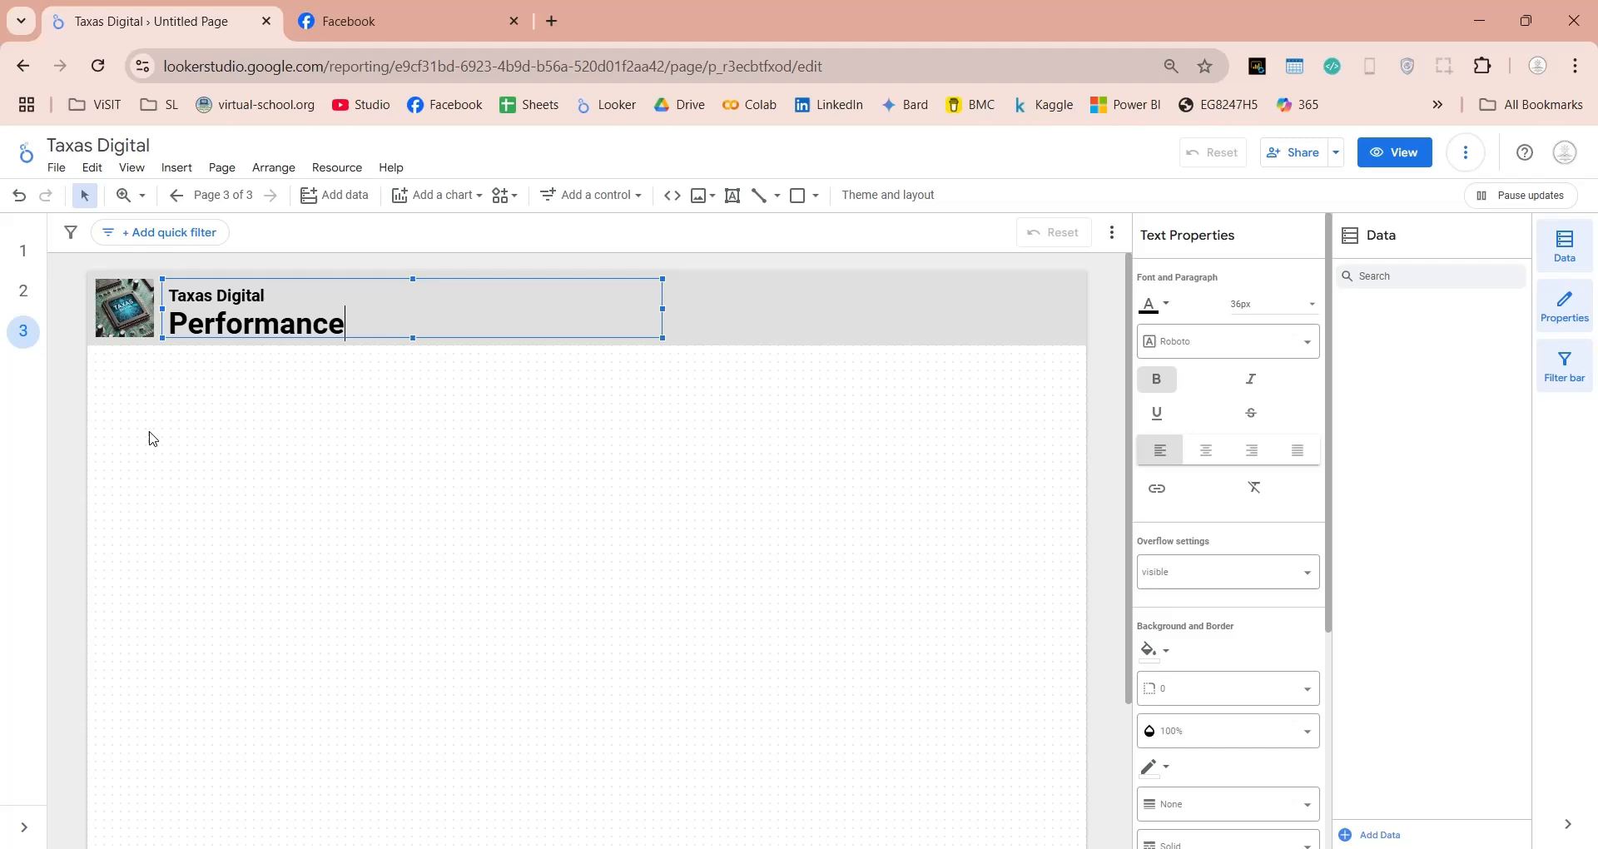
left_click(234, 397)
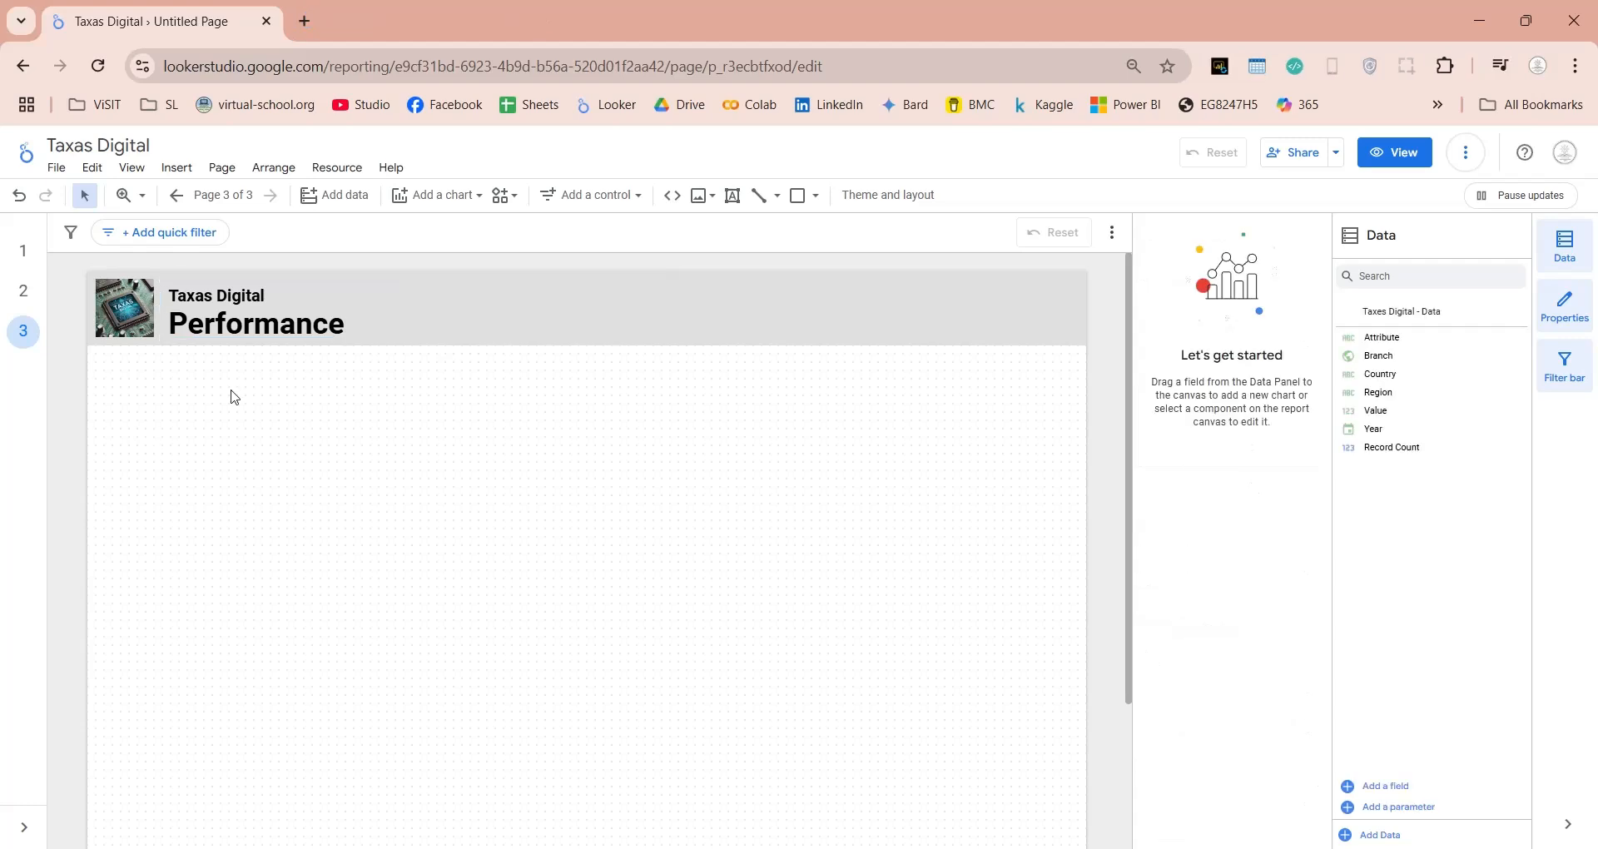
Copy the Profit by Regions chart from page 2 to page 3 and align it under the header at the page's left margin
left_click(25, 293)
left_click(463, 543)
key("ctrl+c")
left_click(25, 332)
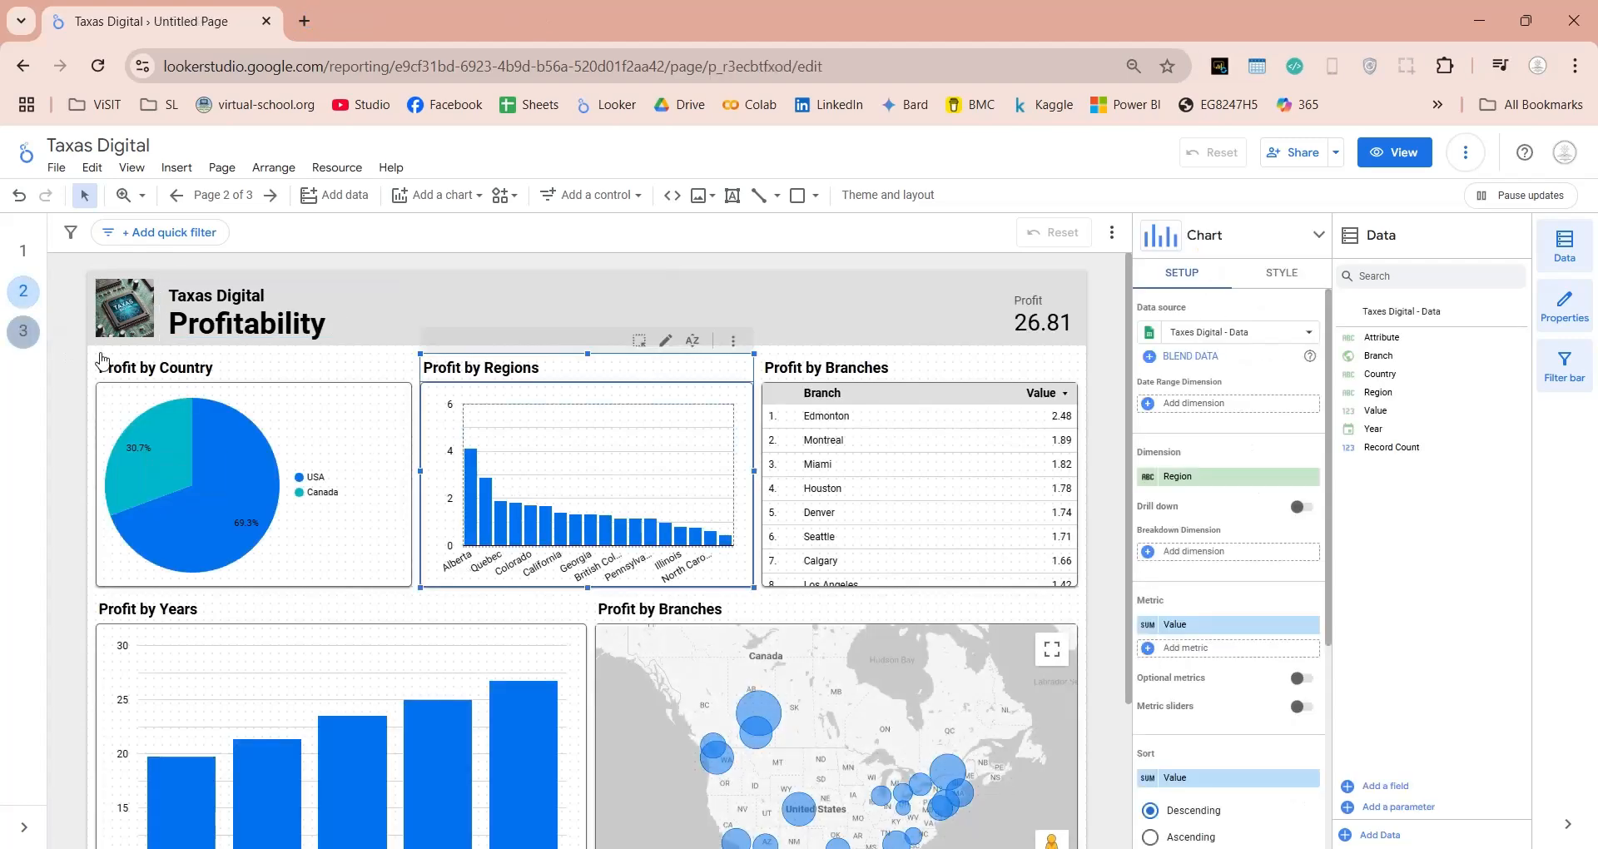
key("ctrl+v")
left_click_drag(516, 417, 200, 417)
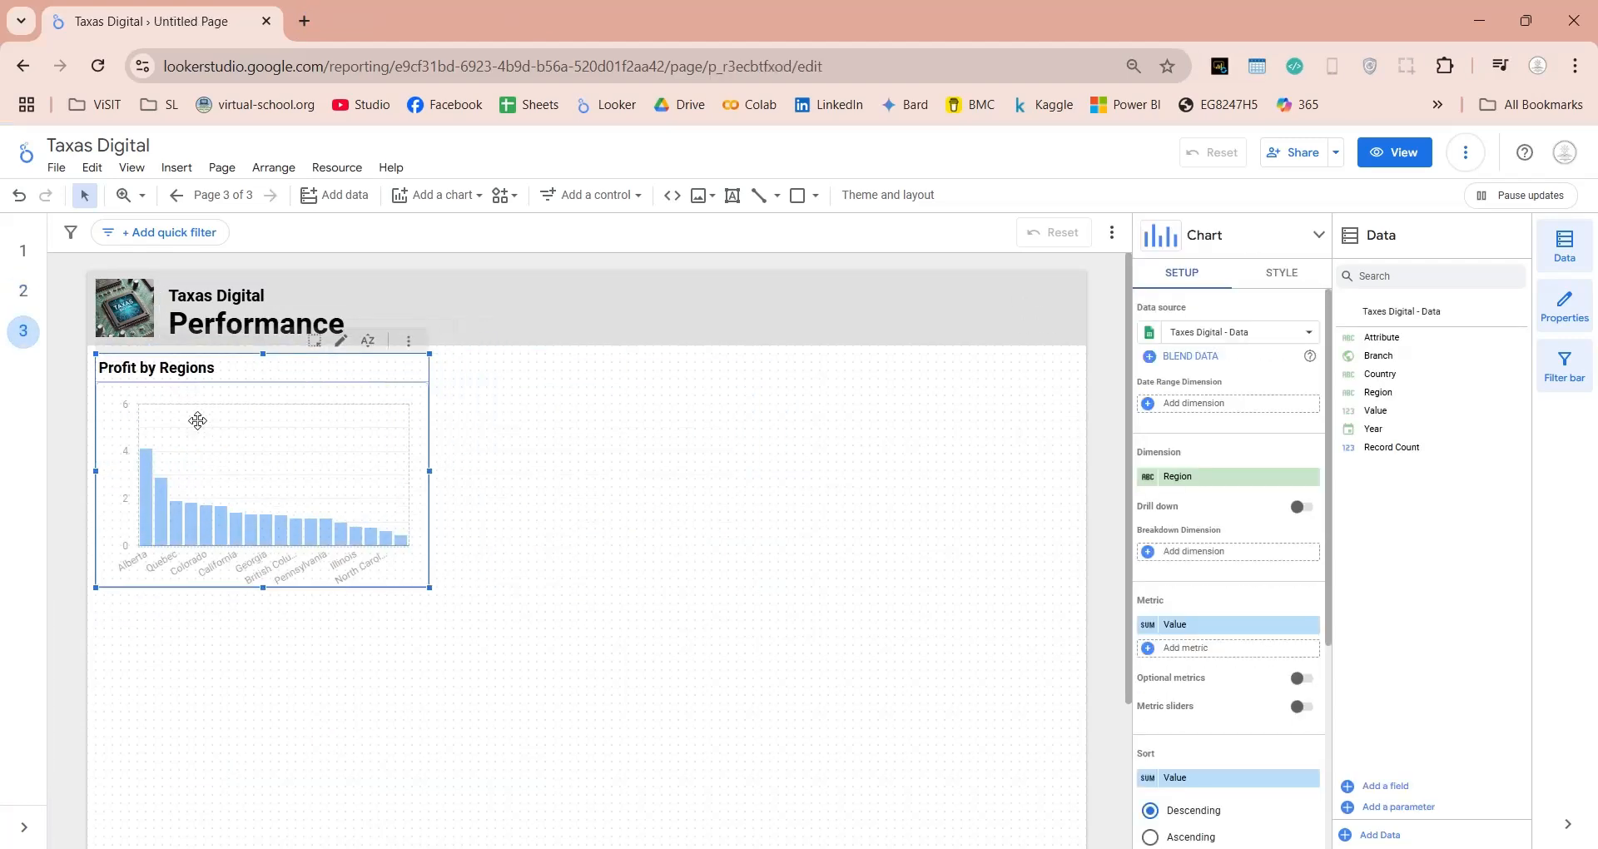
Set the copied chart's dimension to Attribute and remove its Att_Profit filter
left_click_drag(1382, 337, 1232, 481)
scroll(1243, 632, "down", 4)
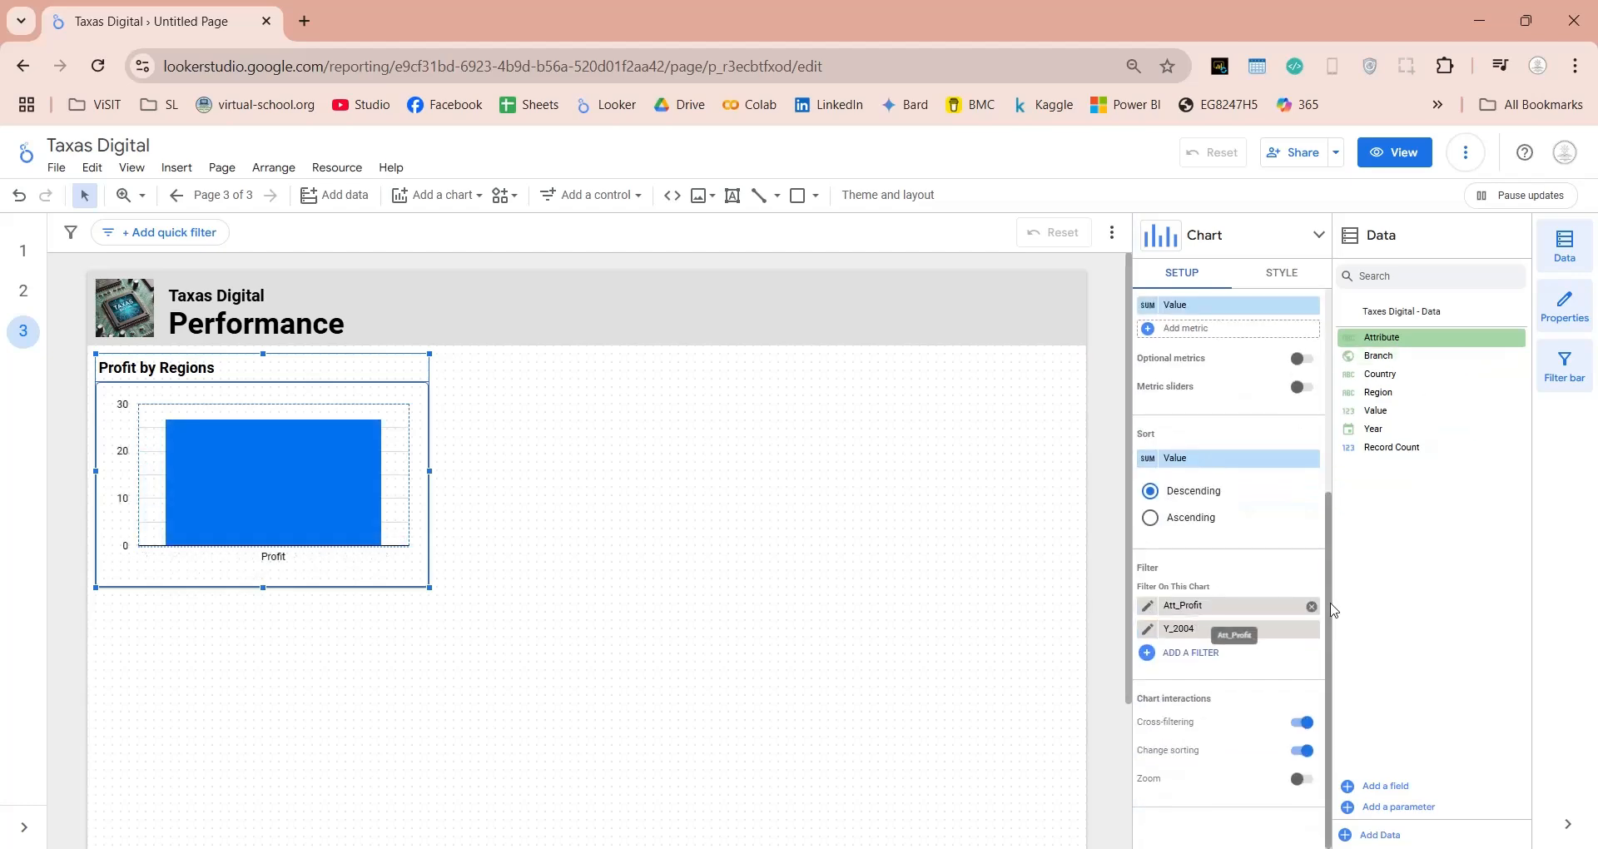
left_click(1311, 608)
Create a new filter for the chart with a clause that includes Attribute equal to Expenses
left_click(1178, 657)
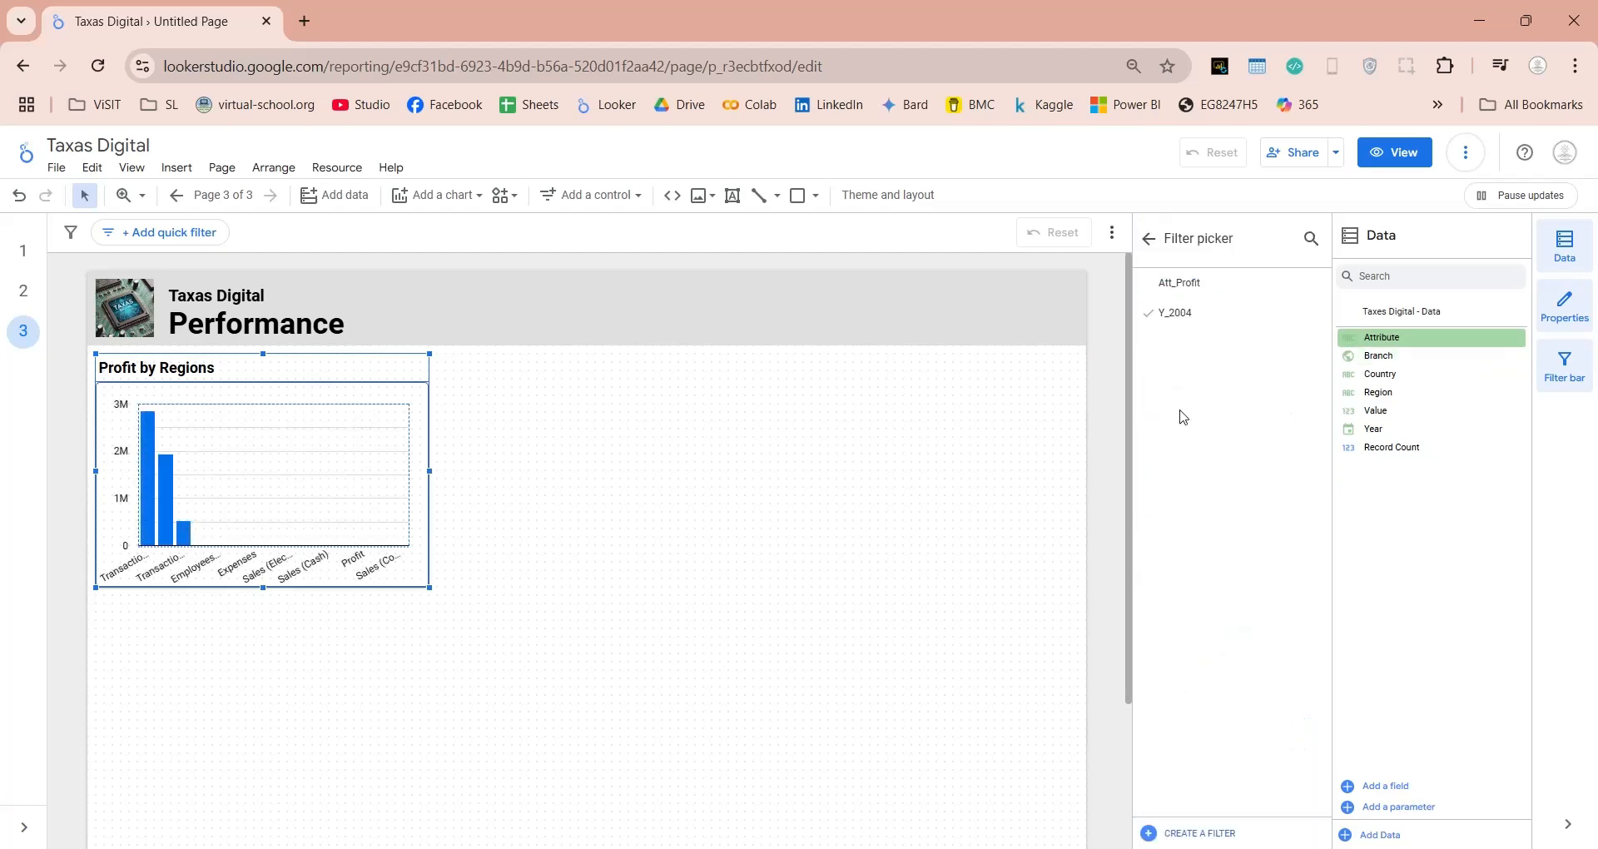
left_click(1181, 833)
left_click(270, 605)
left_click(208, 661)
left_click(476, 608)
left_click(475, 649)
left_click(733, 605)
scroll(768, 696, "down", 1)
scroll(767, 696, "down", 4)
left_click(710, 740)
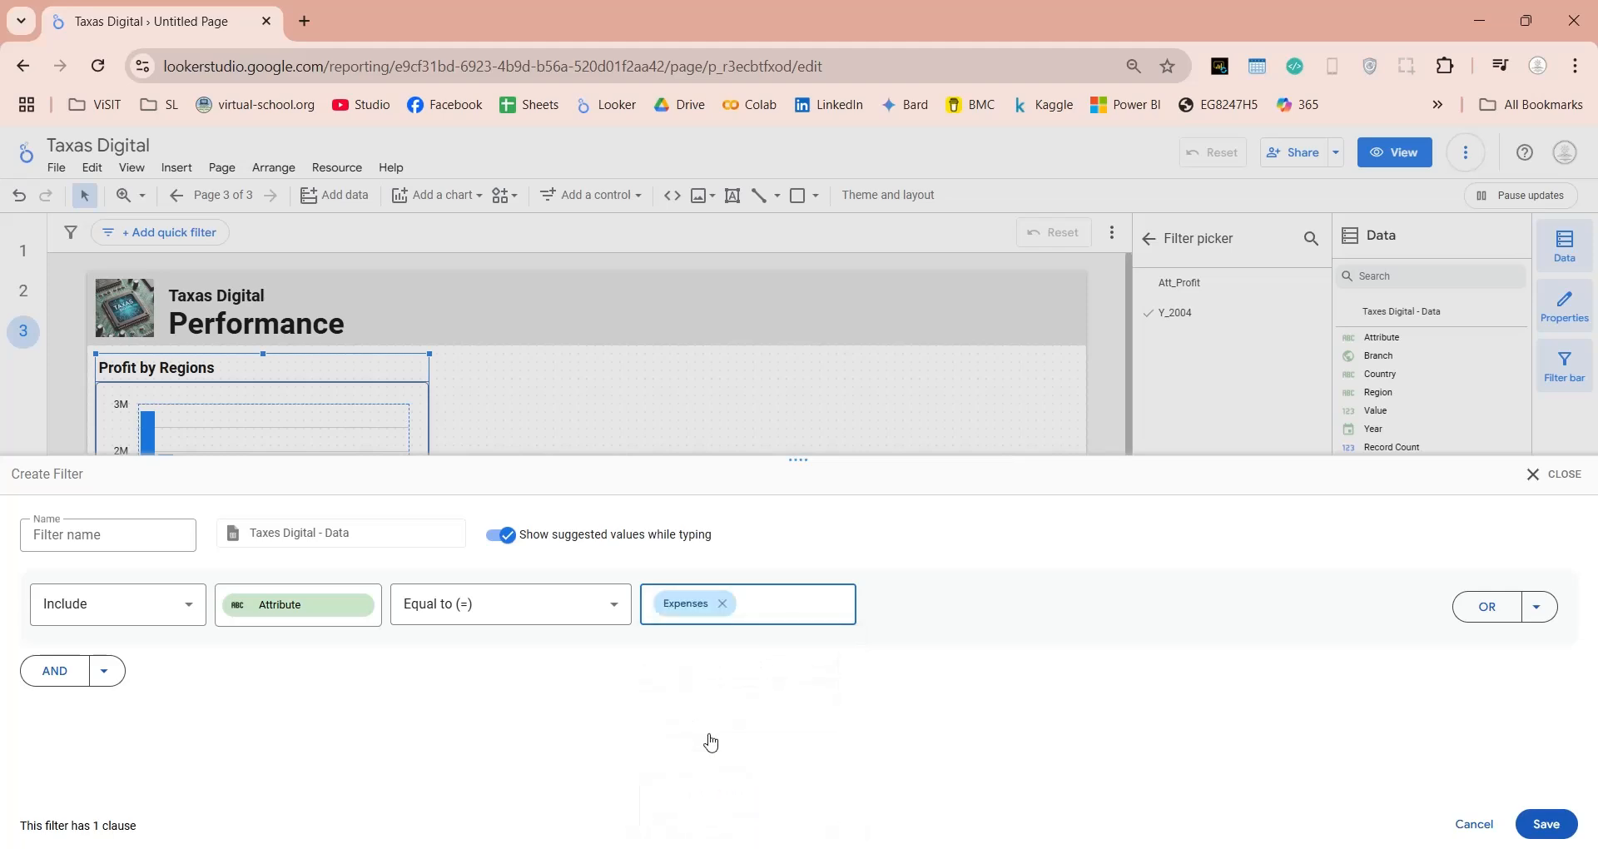
Add an OR clause including Attribute equal to Revenue, and save the filter as Att_Rev_Exp
left_click(1486, 607)
left_click(283, 667)
left_click(283, 717)
left_click(509, 666)
left_click(517, 454)
left_click(741, 666)
left_click(679, 614)
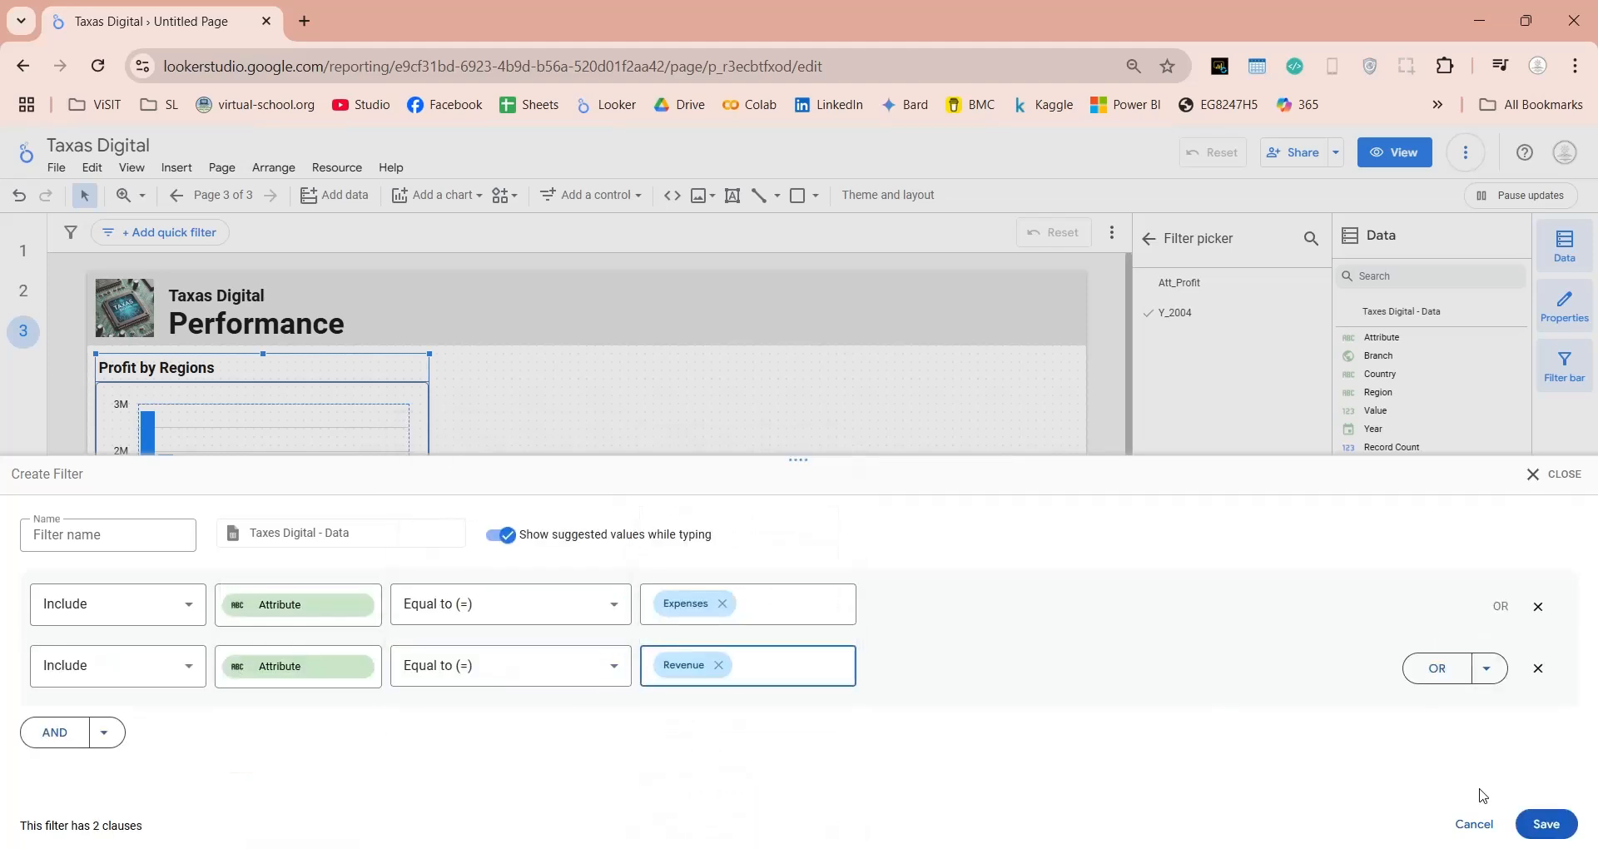
left_click(73, 535)
type("Att_Rev_Exp")
key("Return")
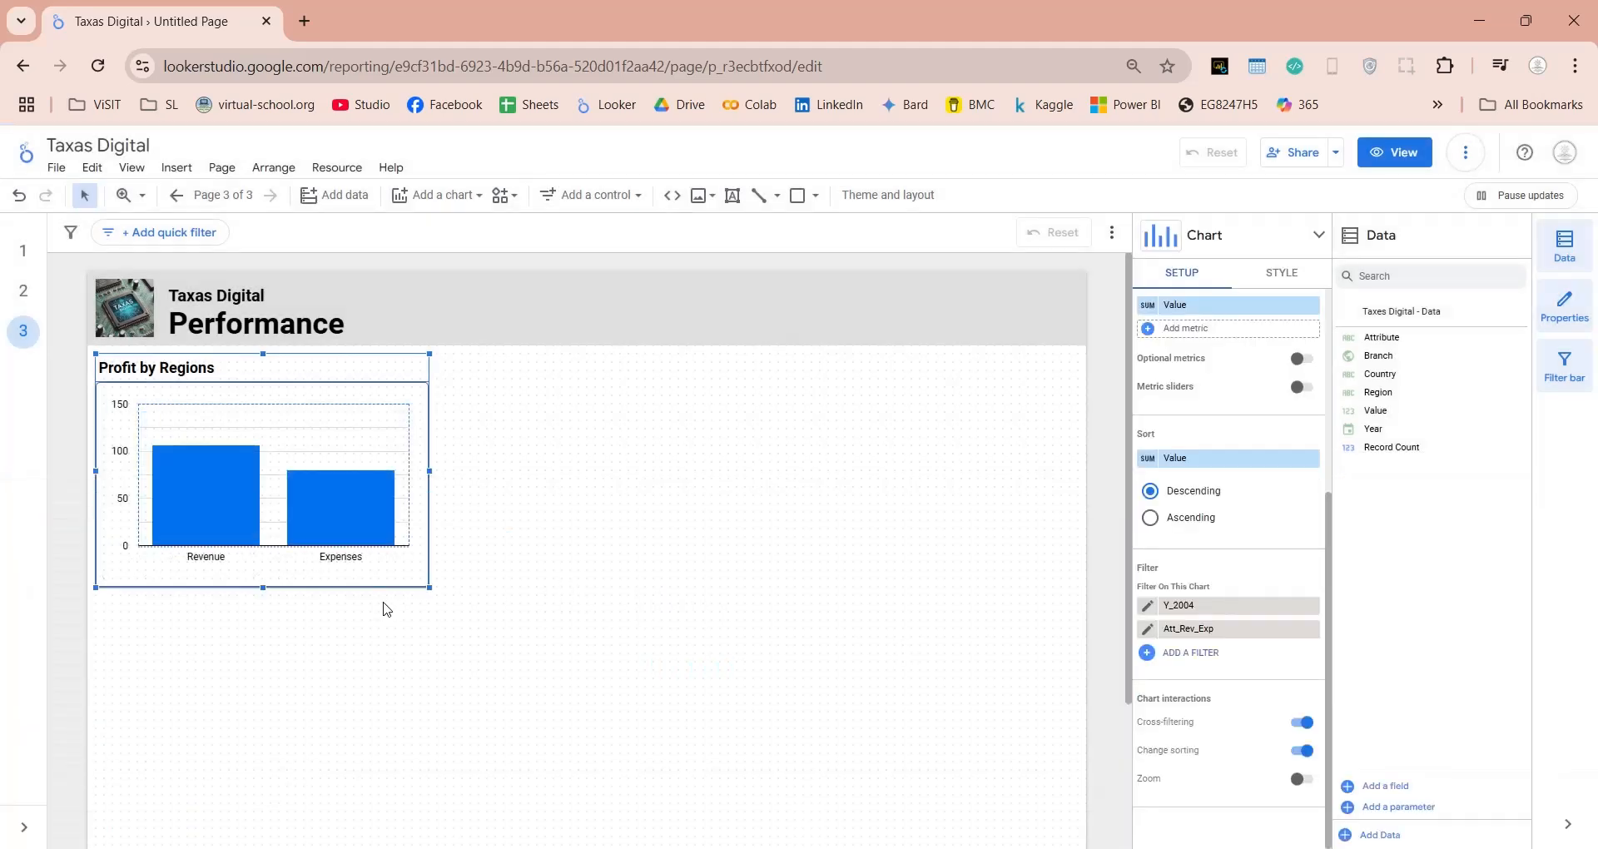
Narrow the revenue and expenses bar chart from its right edge, keeping its height
left_click(200, 483)
left_click_drag(421, 471, 304, 472)
left_click(389, 492)
Change the bar chart's title to Revenue and Expenses
left_click(274, 377)
left_click(1282, 272)
triple_click(1235, 402)
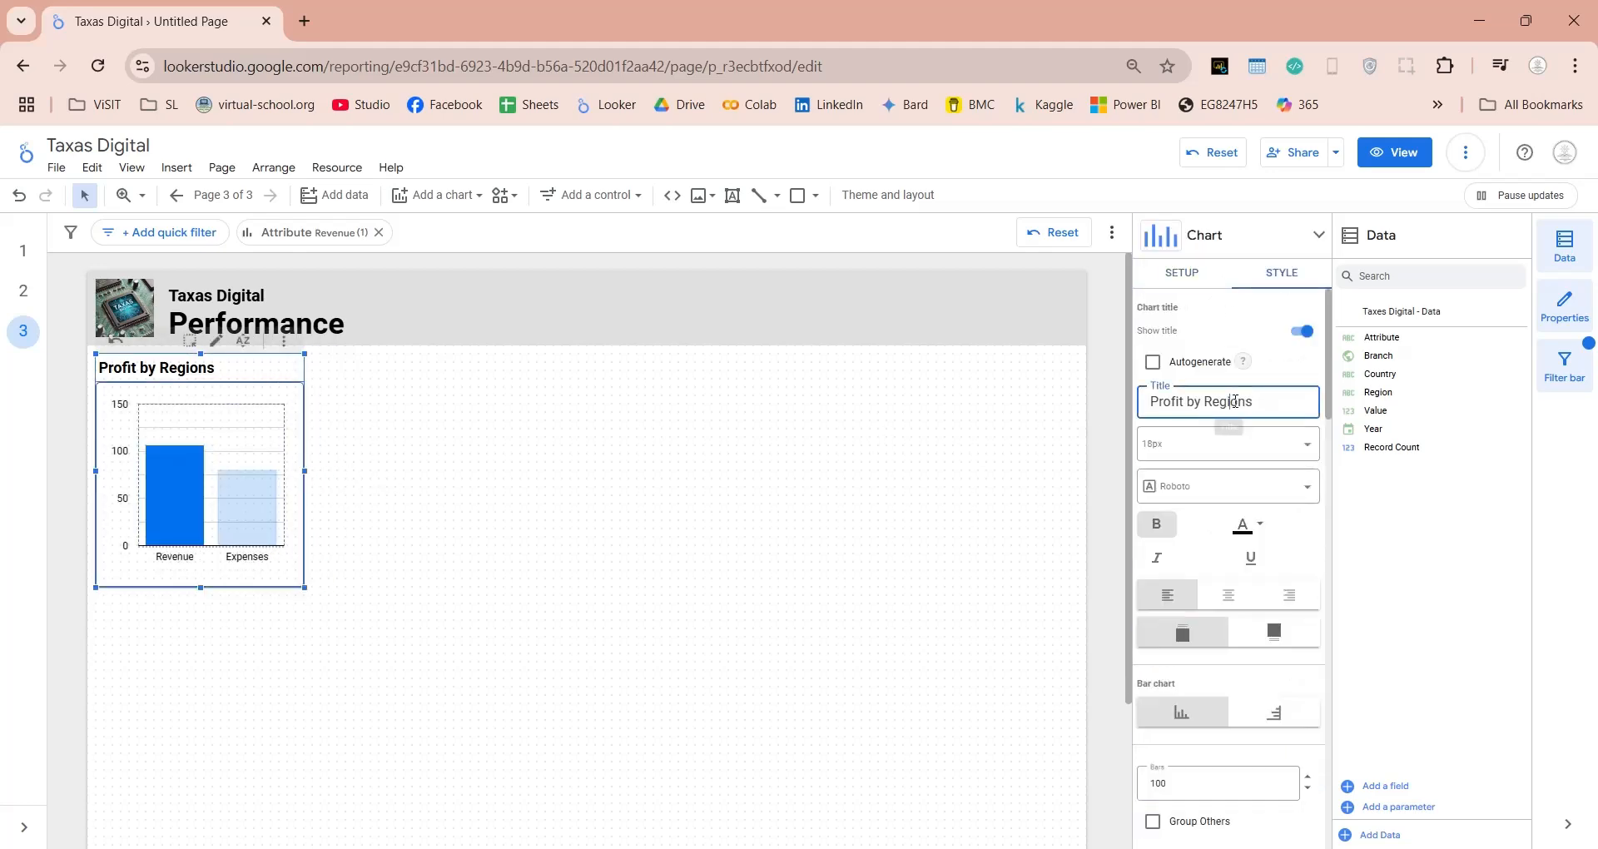
type("Revenue and Expenses")
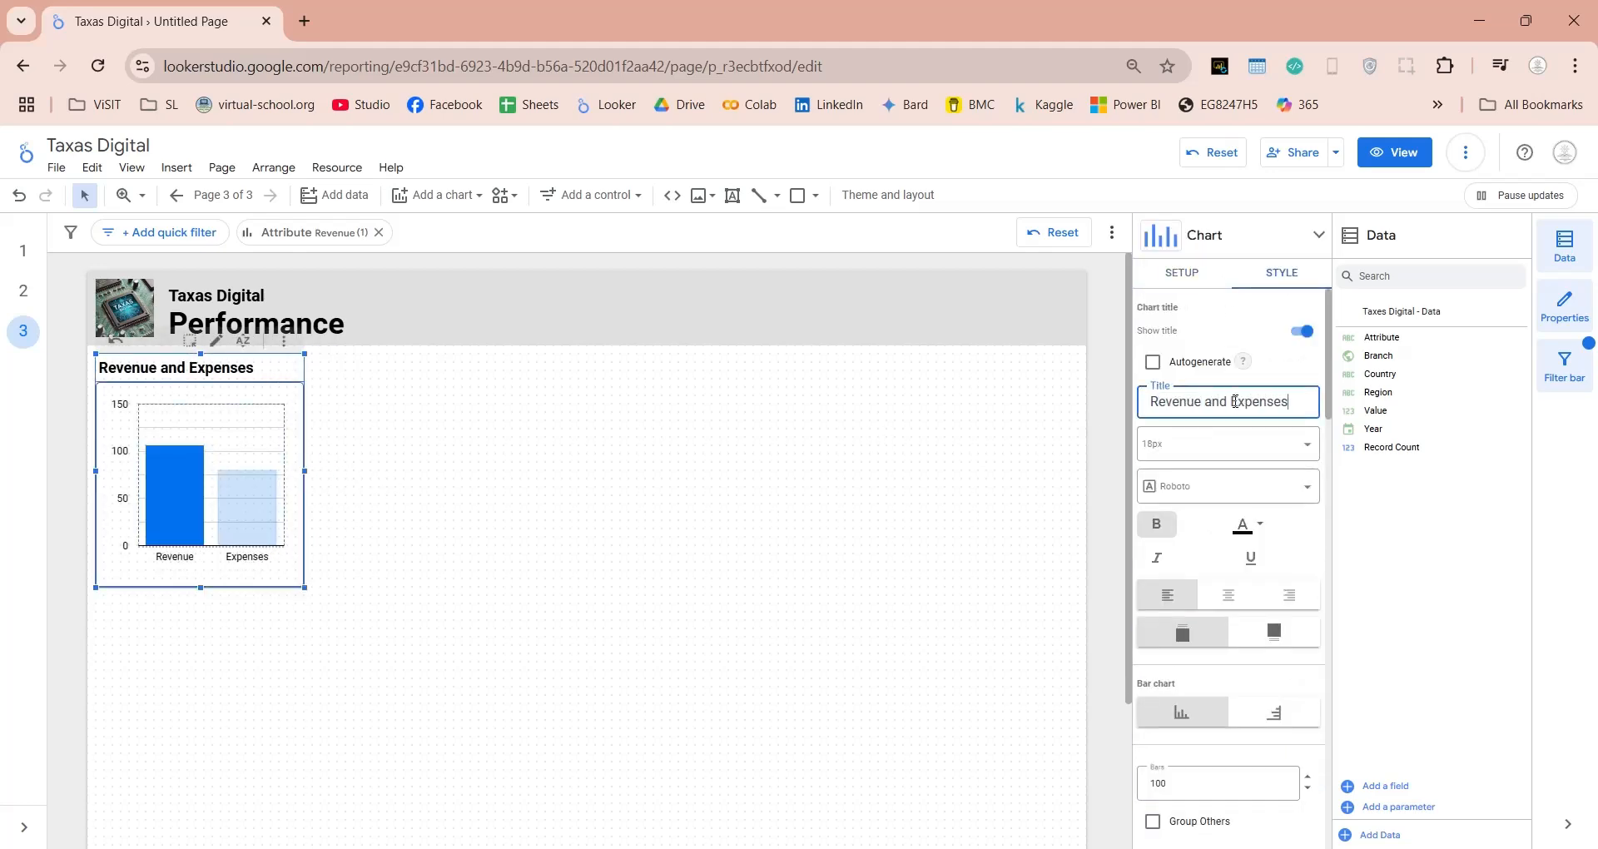
left_click(823, 477)
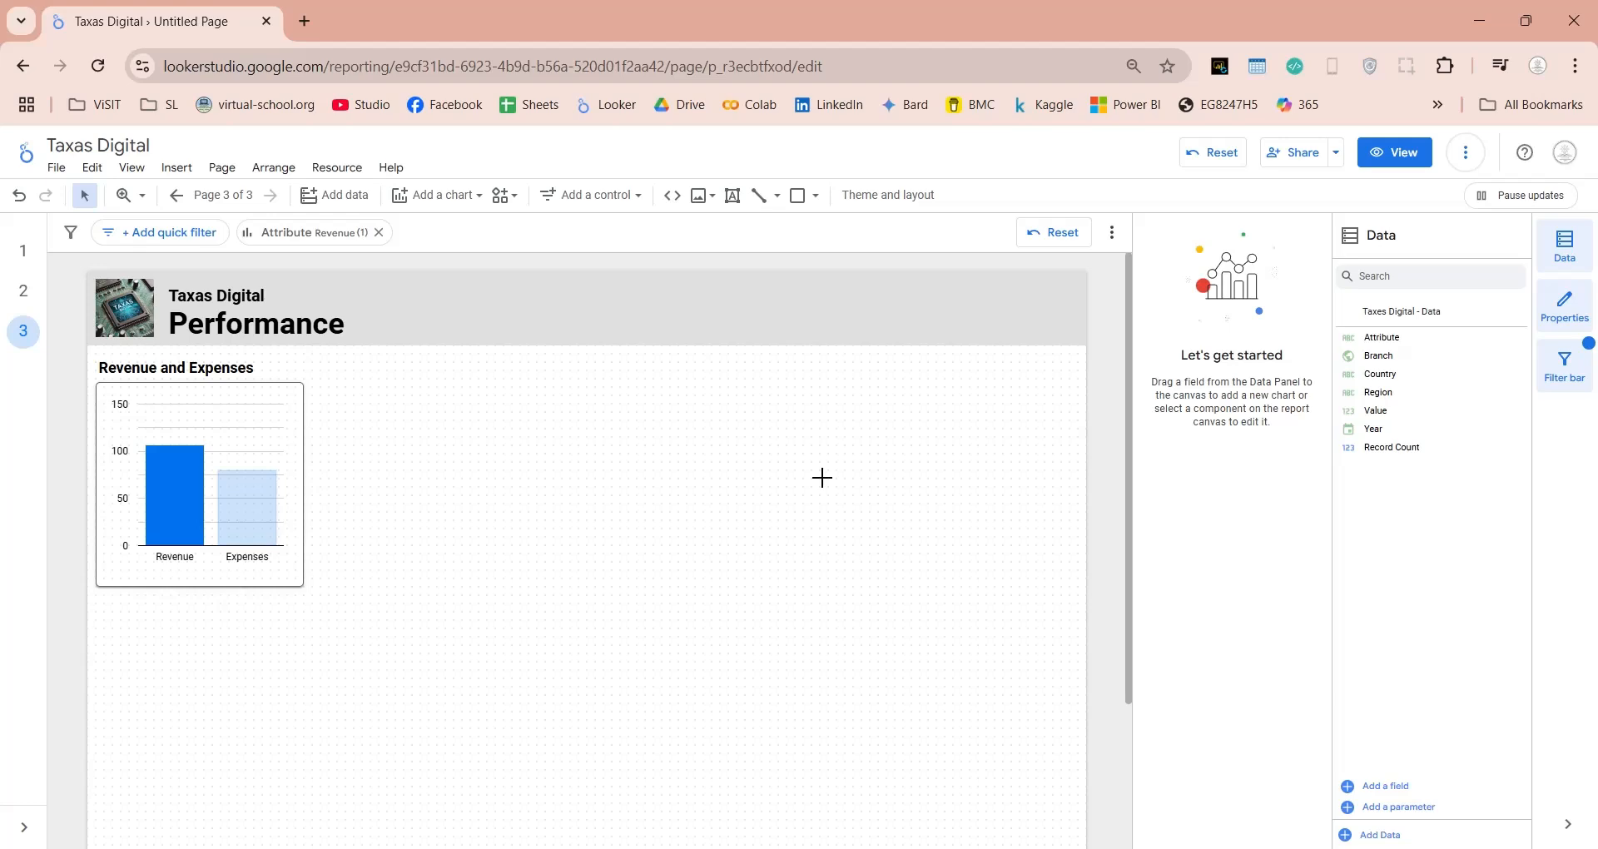
left_click(441, 196)
scroll(503, 630, "down", 5)
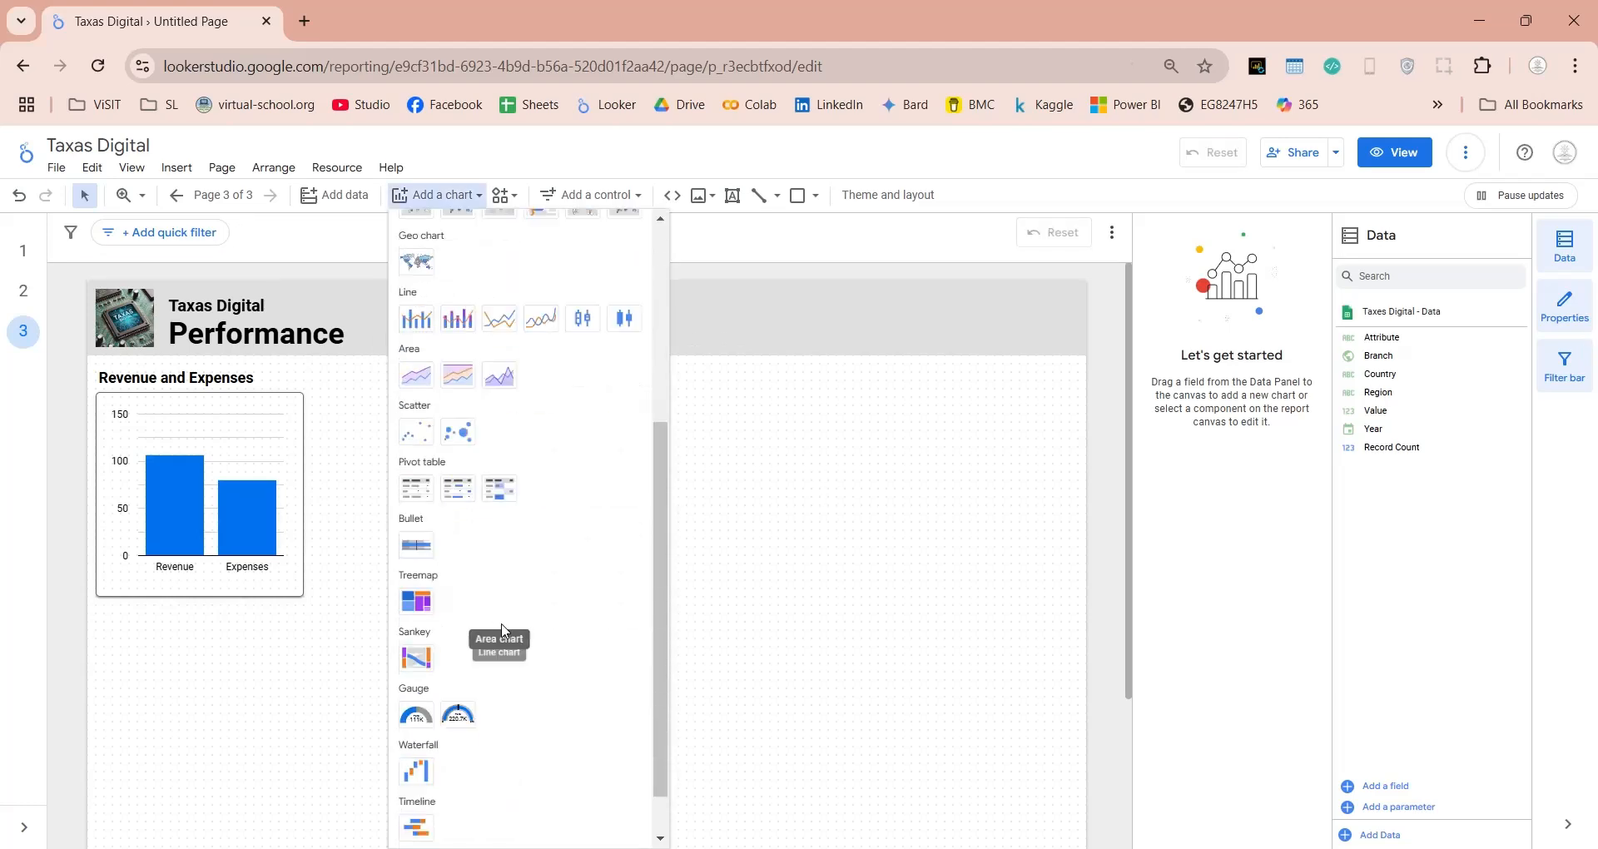
scroll(503, 582, "up", 5)
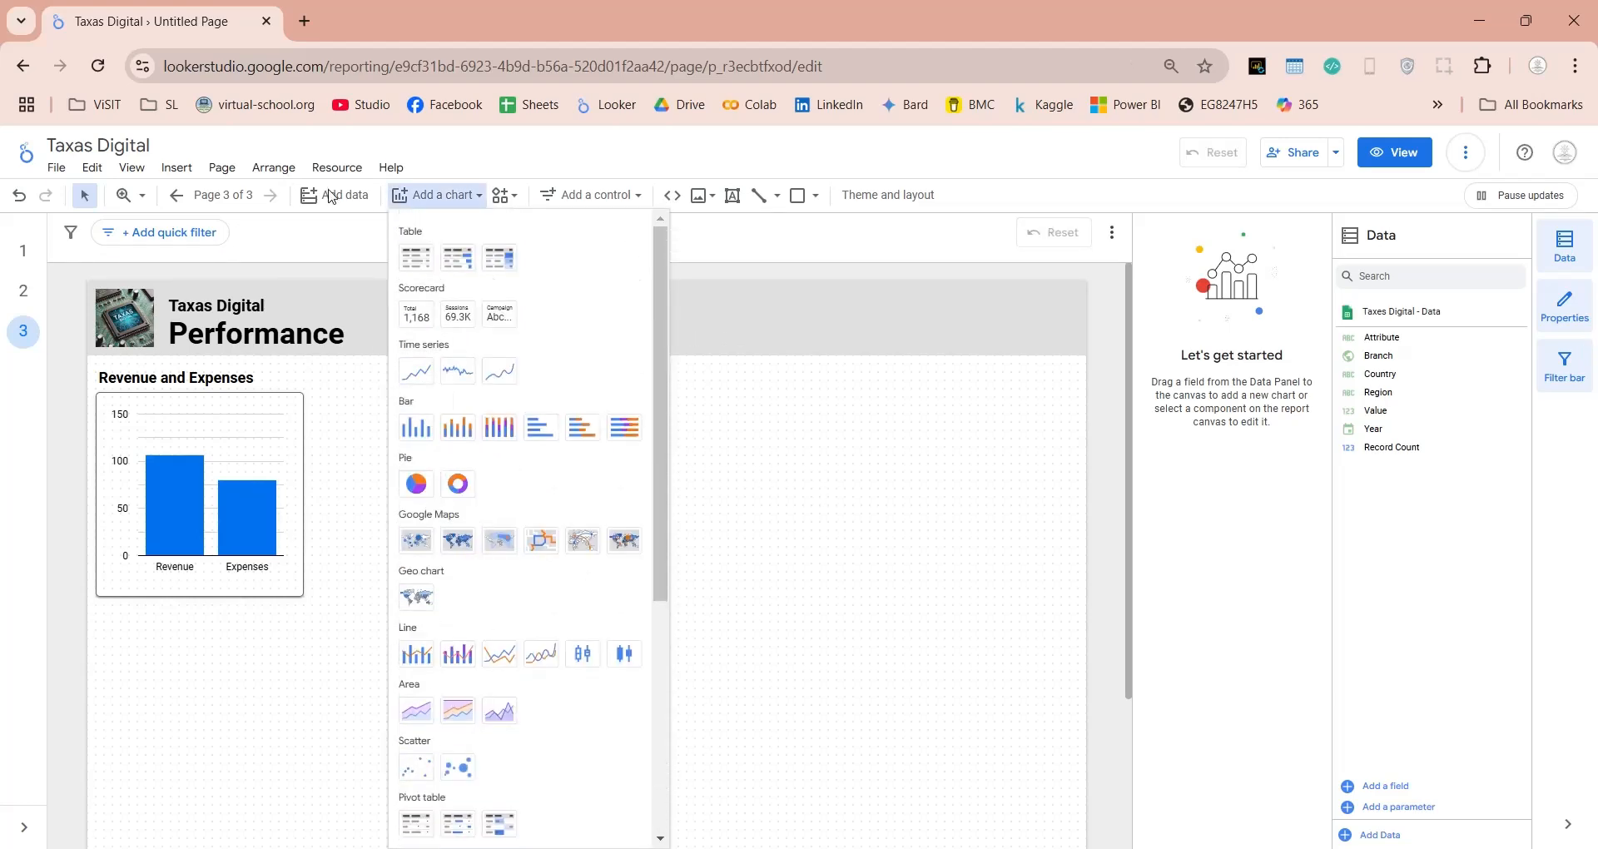
Add a drop-down list control in the Performance header and set its control field to Country
left_click(587, 196)
left_click(587, 195)
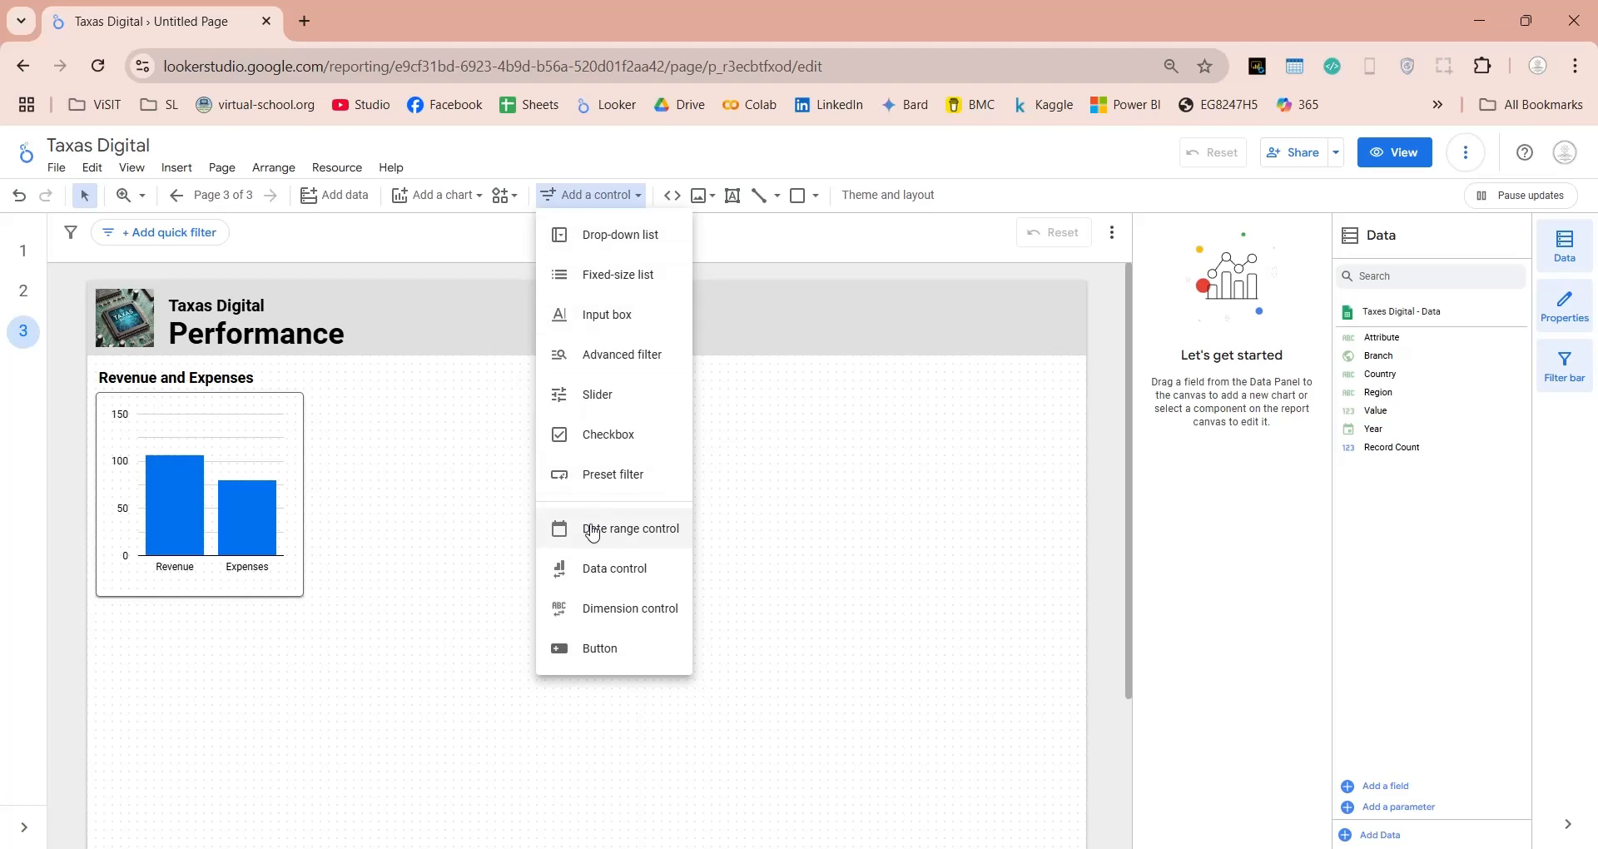
left_click(605, 239)
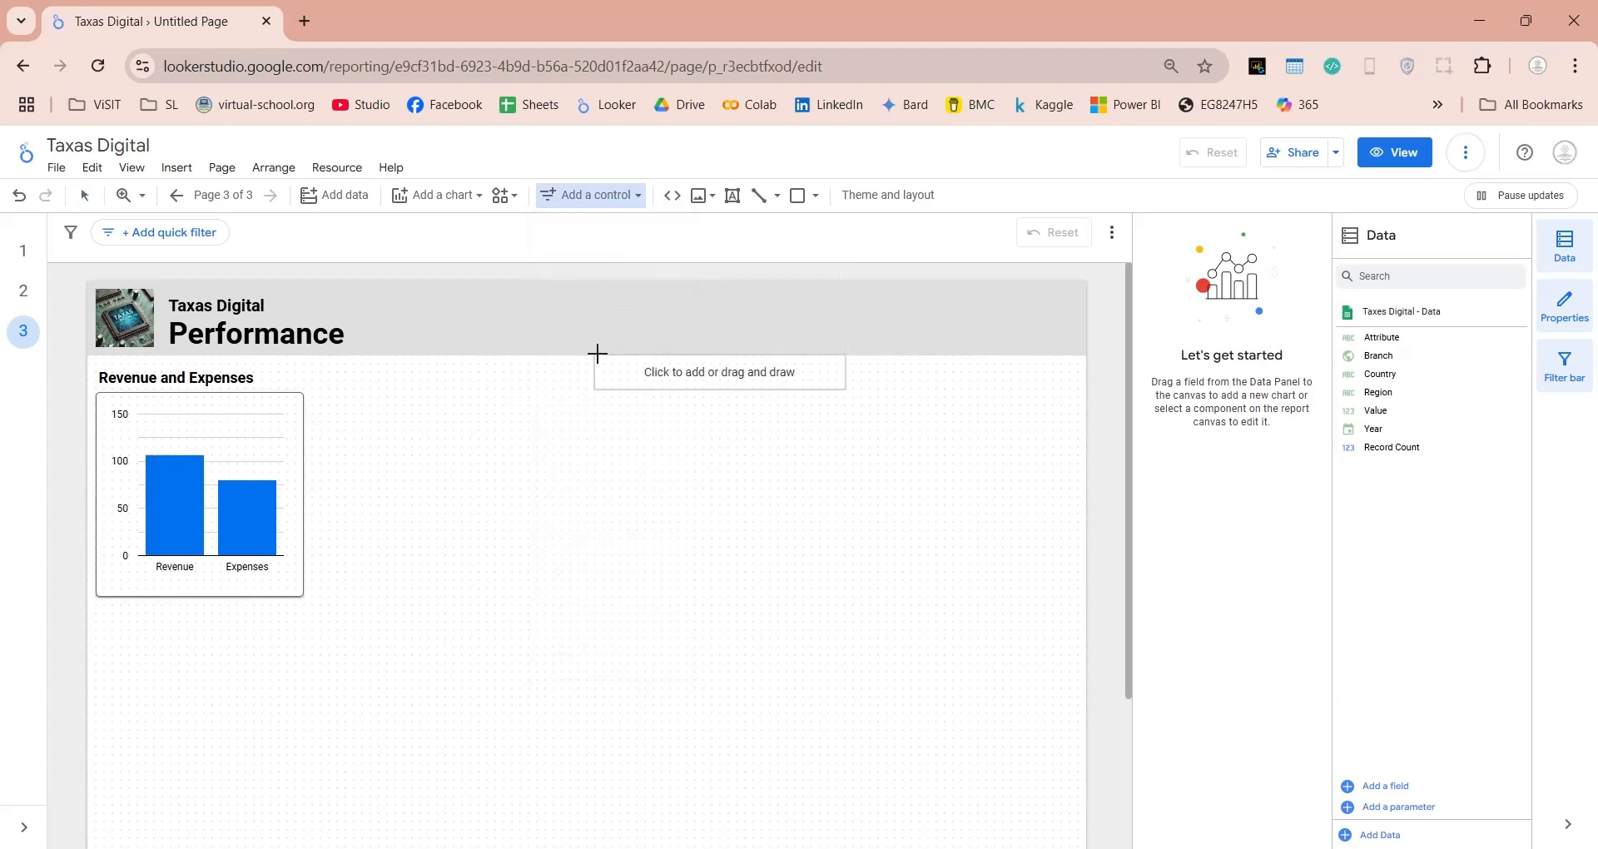
left_click(474, 311)
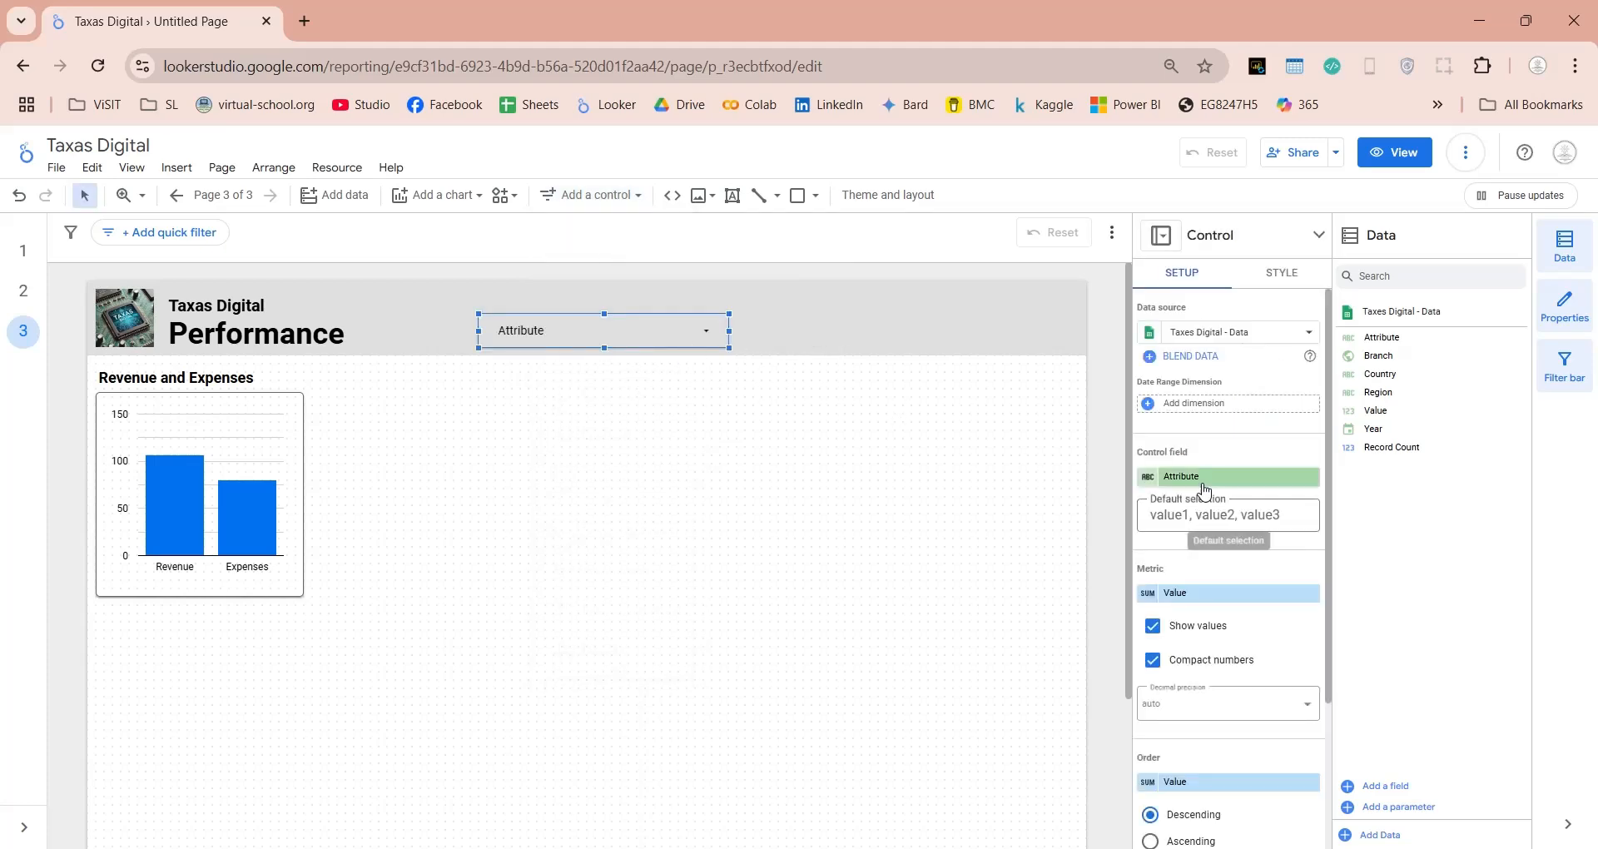
left_click_drag(1394, 367, 1196, 476)
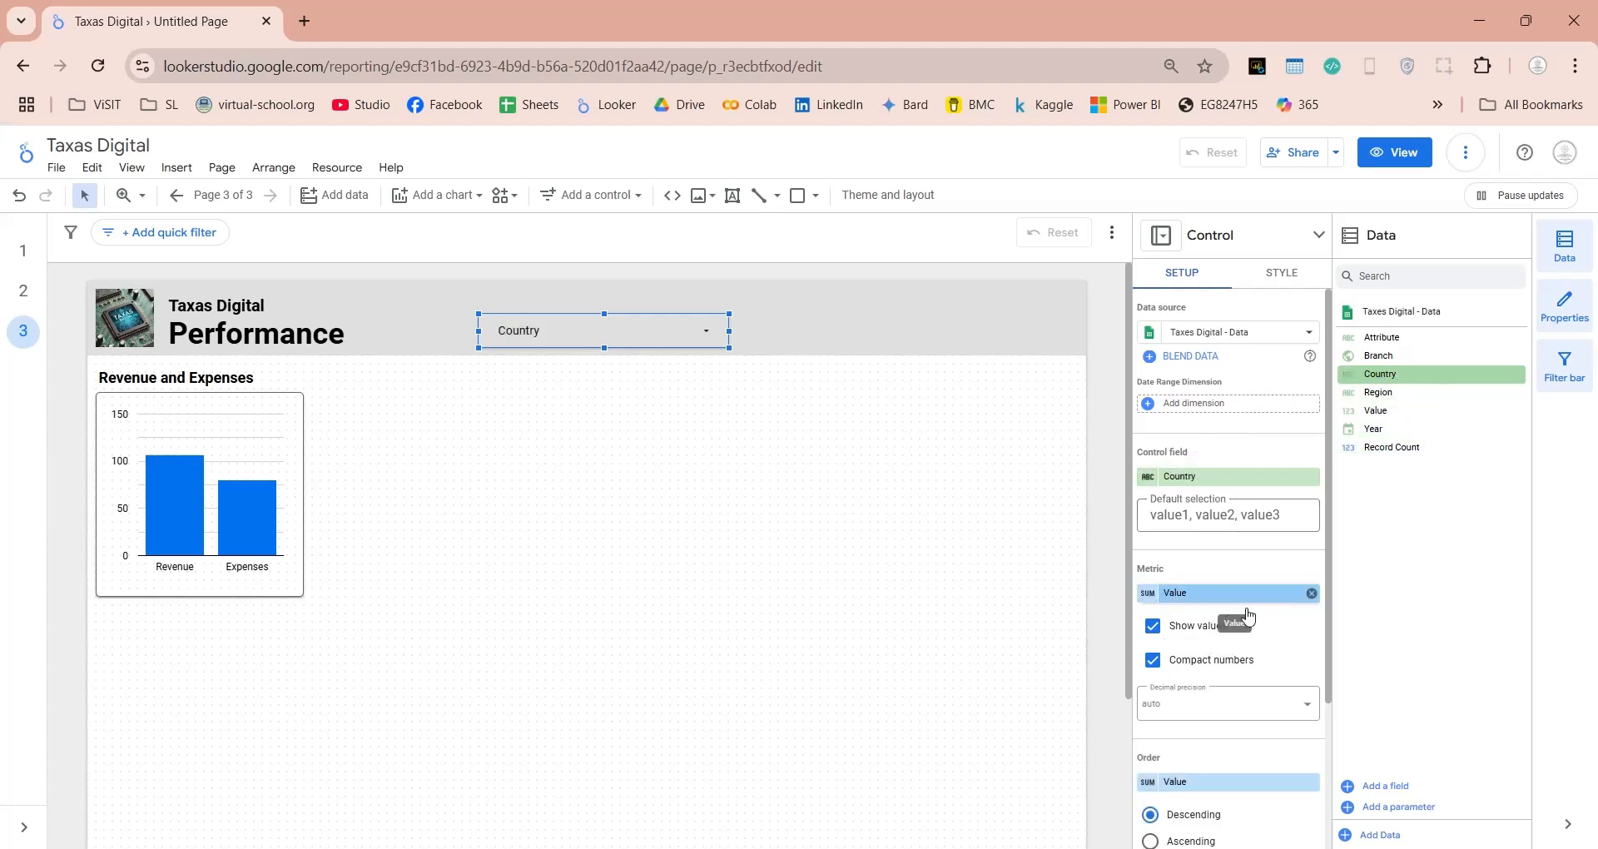
Apply the Y_2004 and Att_Profit filters to the Country control
scroll(1240, 613, "down", 3)
left_click(1199, 779)
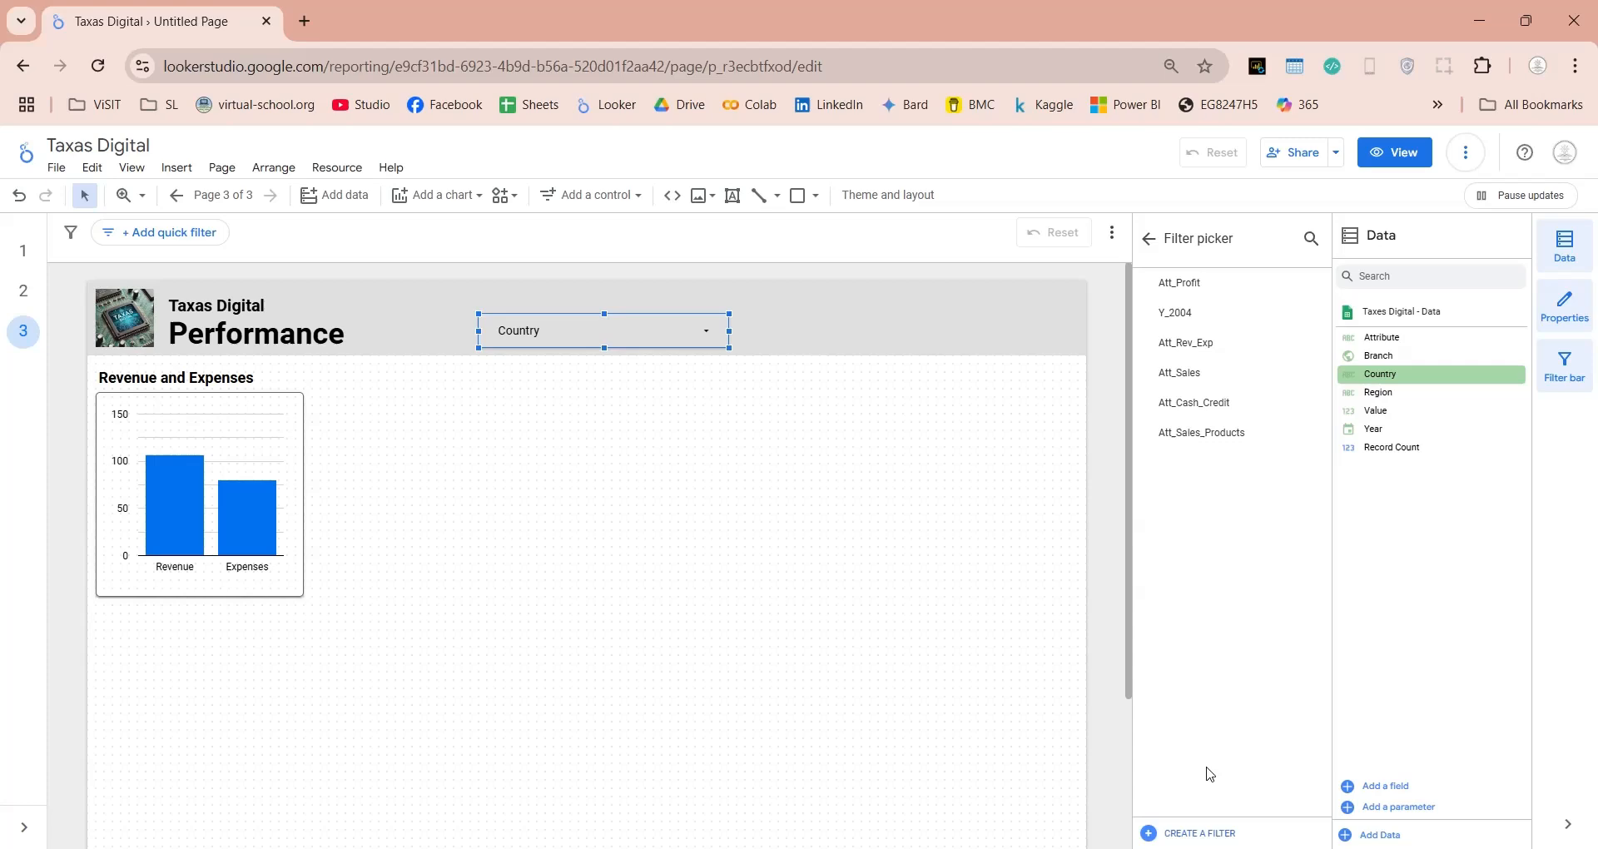
left_click(1206, 371)
left_click(1198, 803)
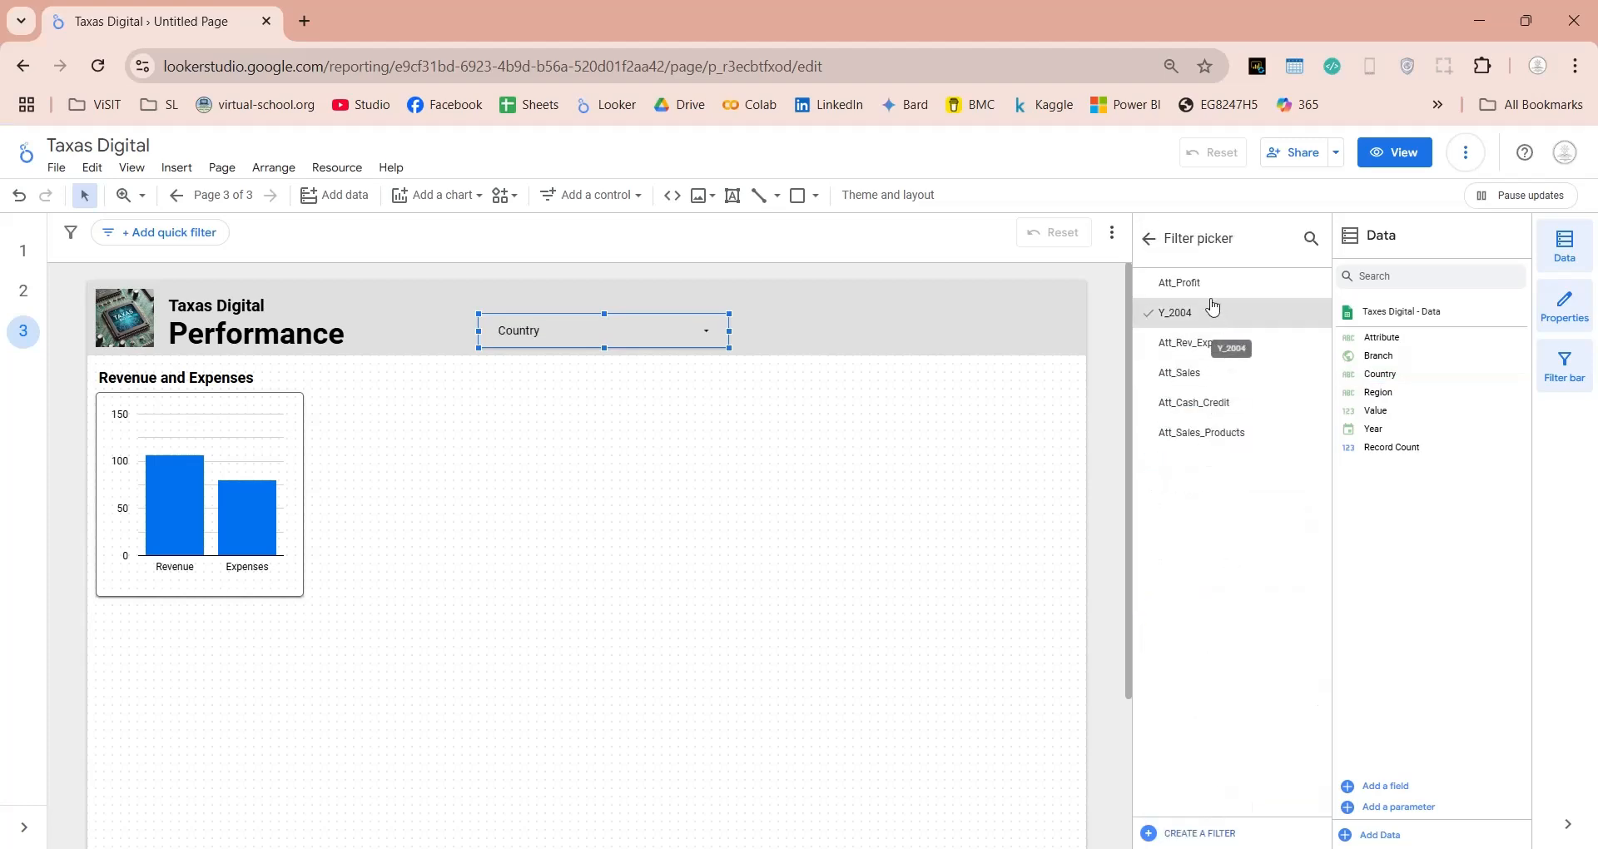
left_click(1211, 371)
Narrow the Country drop-down control from its right edge, keeping its height
left_click(709, 337)
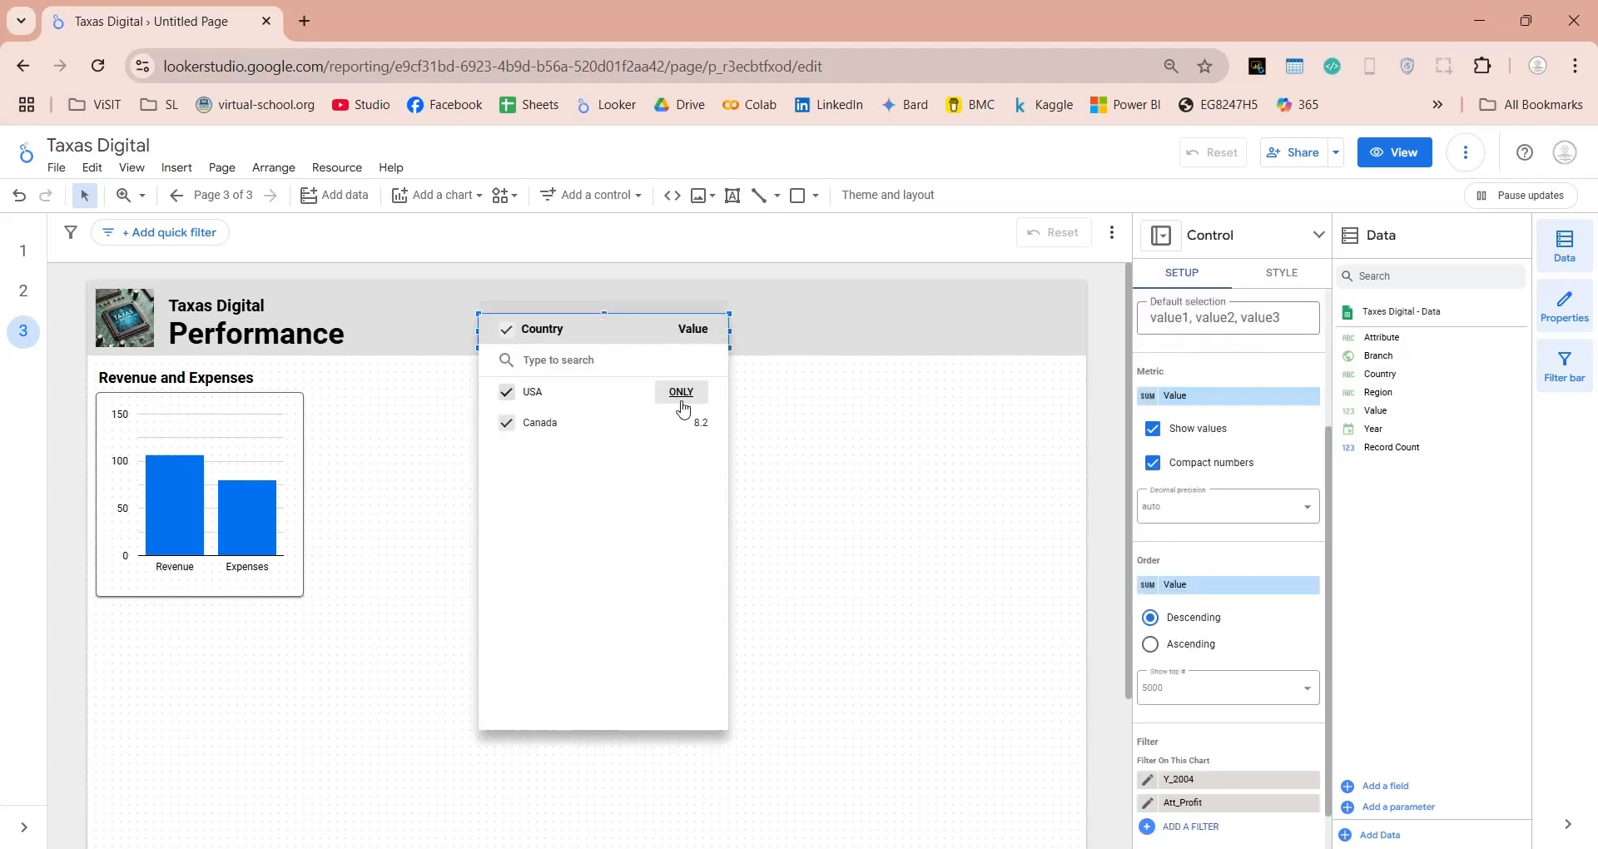
left_click_drag(733, 335, 664, 332)
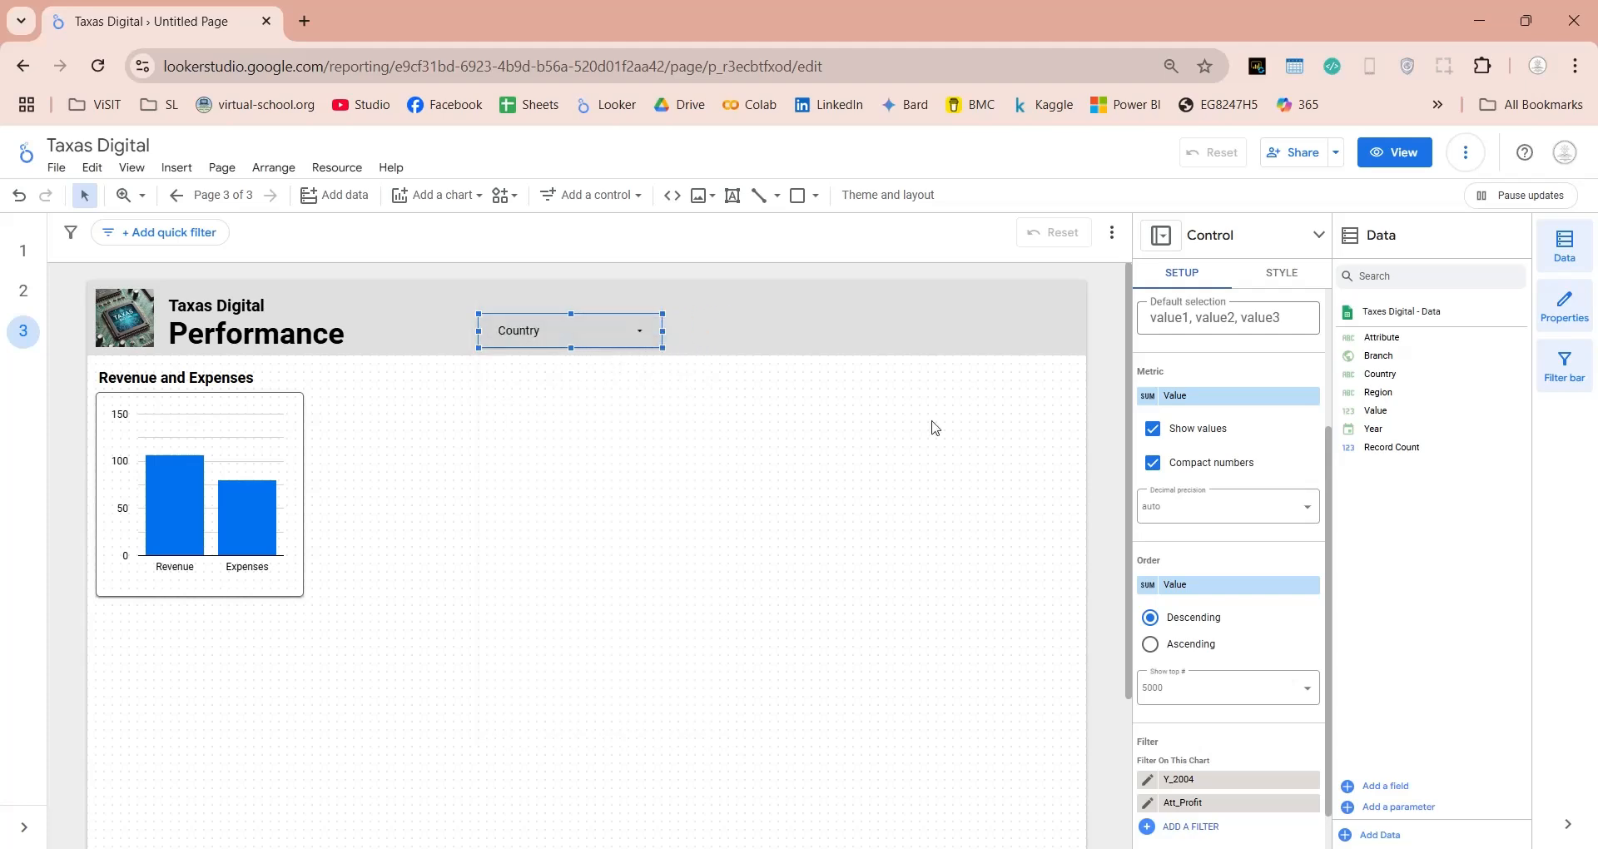
scroll(1206, 522, "up", 3)
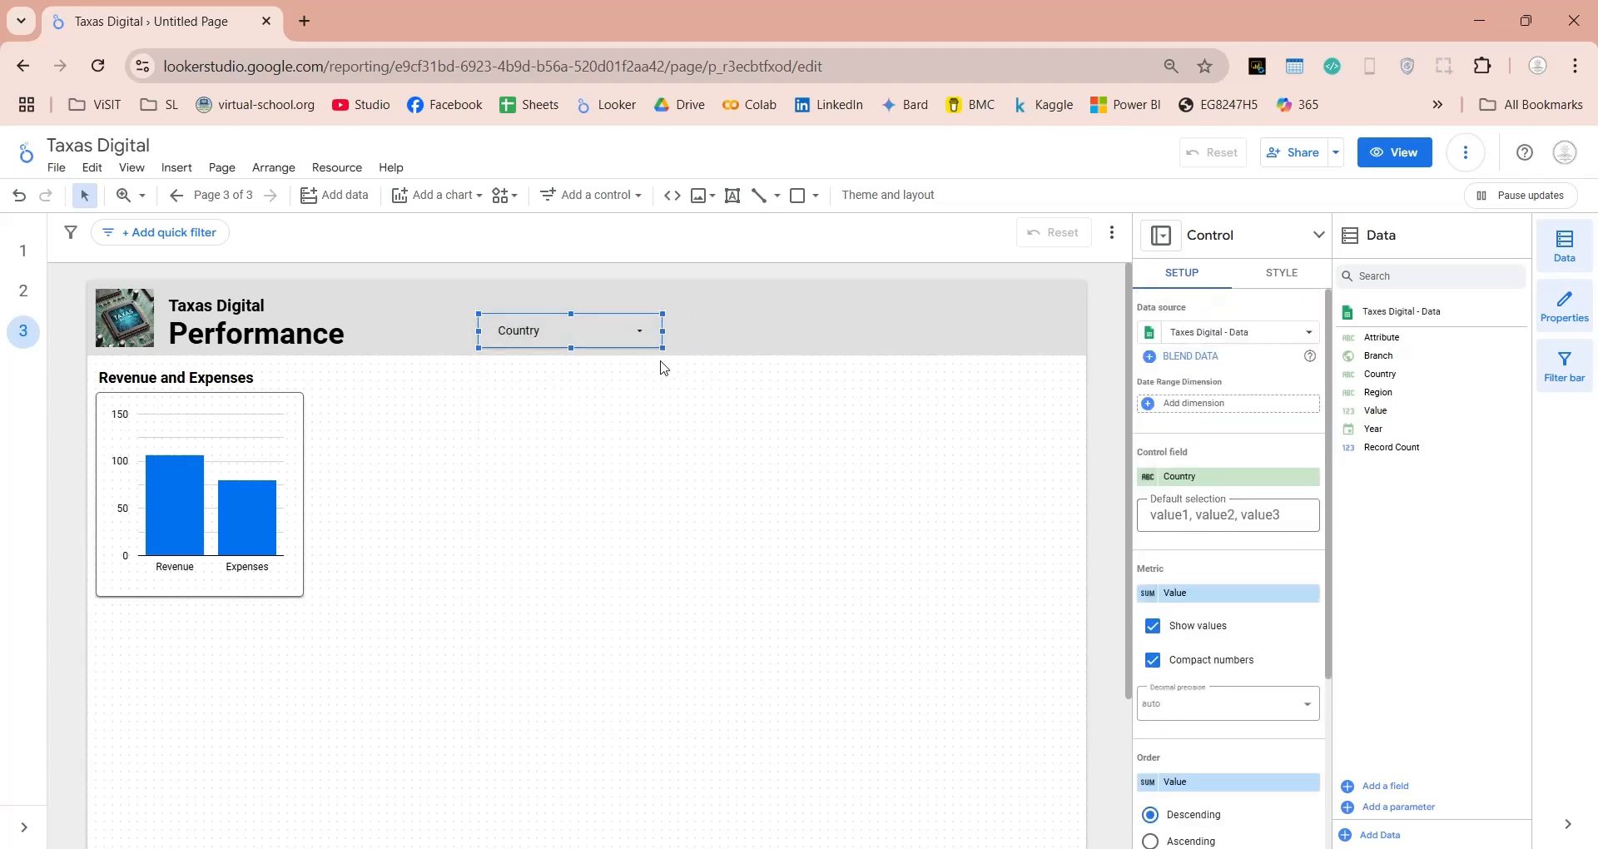
Duplicate the Country control, place the copy directly beside it in the header, and set its control field to Region
key("ctrl+d")
left_click_drag(645, 356, 820, 343)
left_click(820, 344)
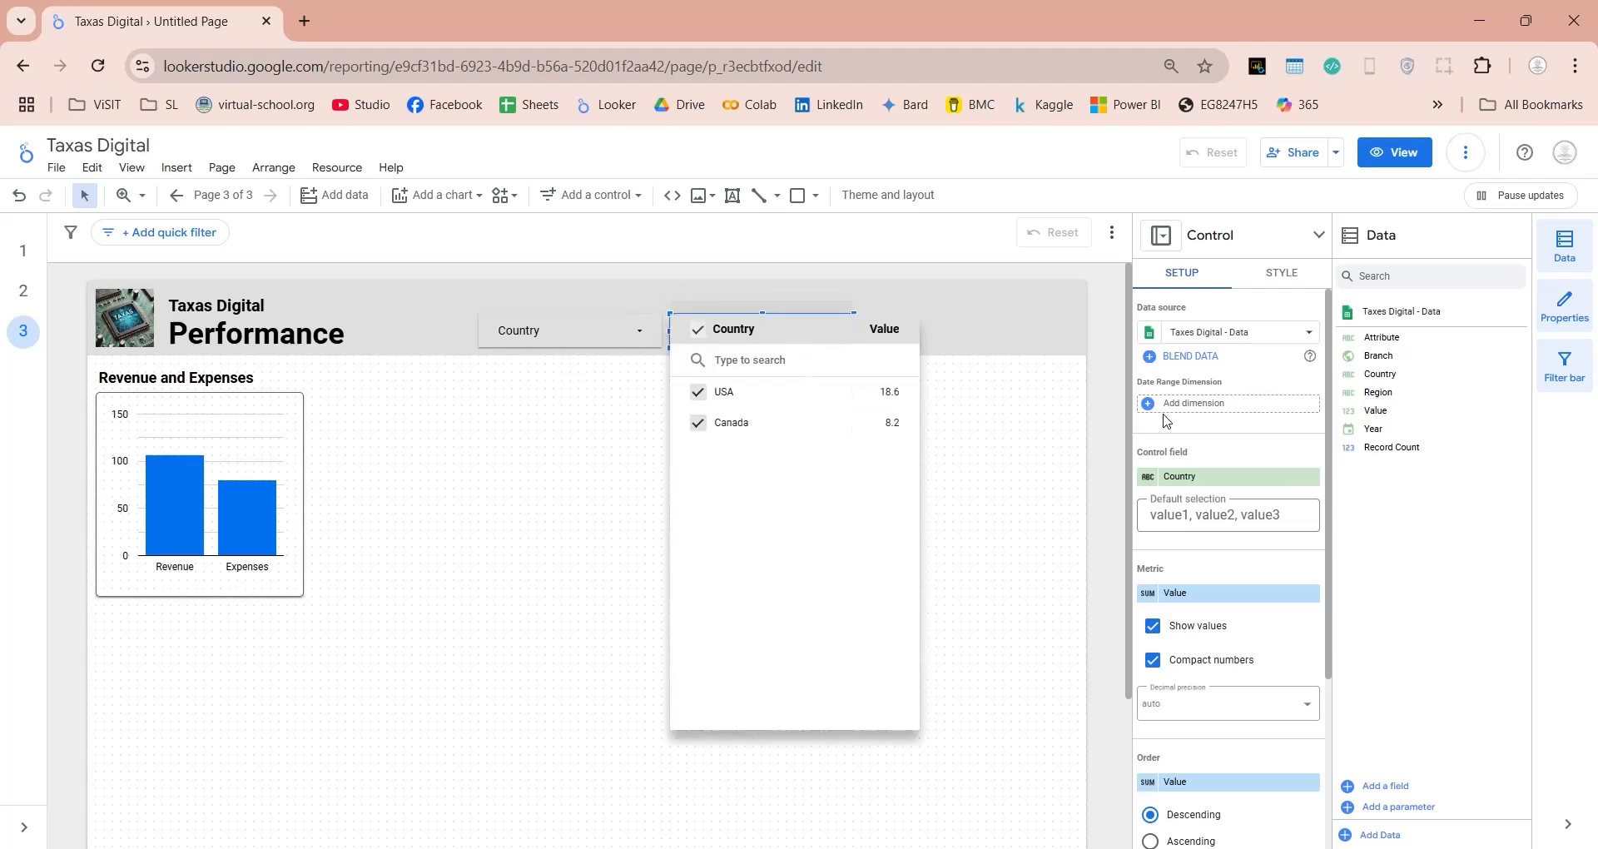
left_click(1260, 435)
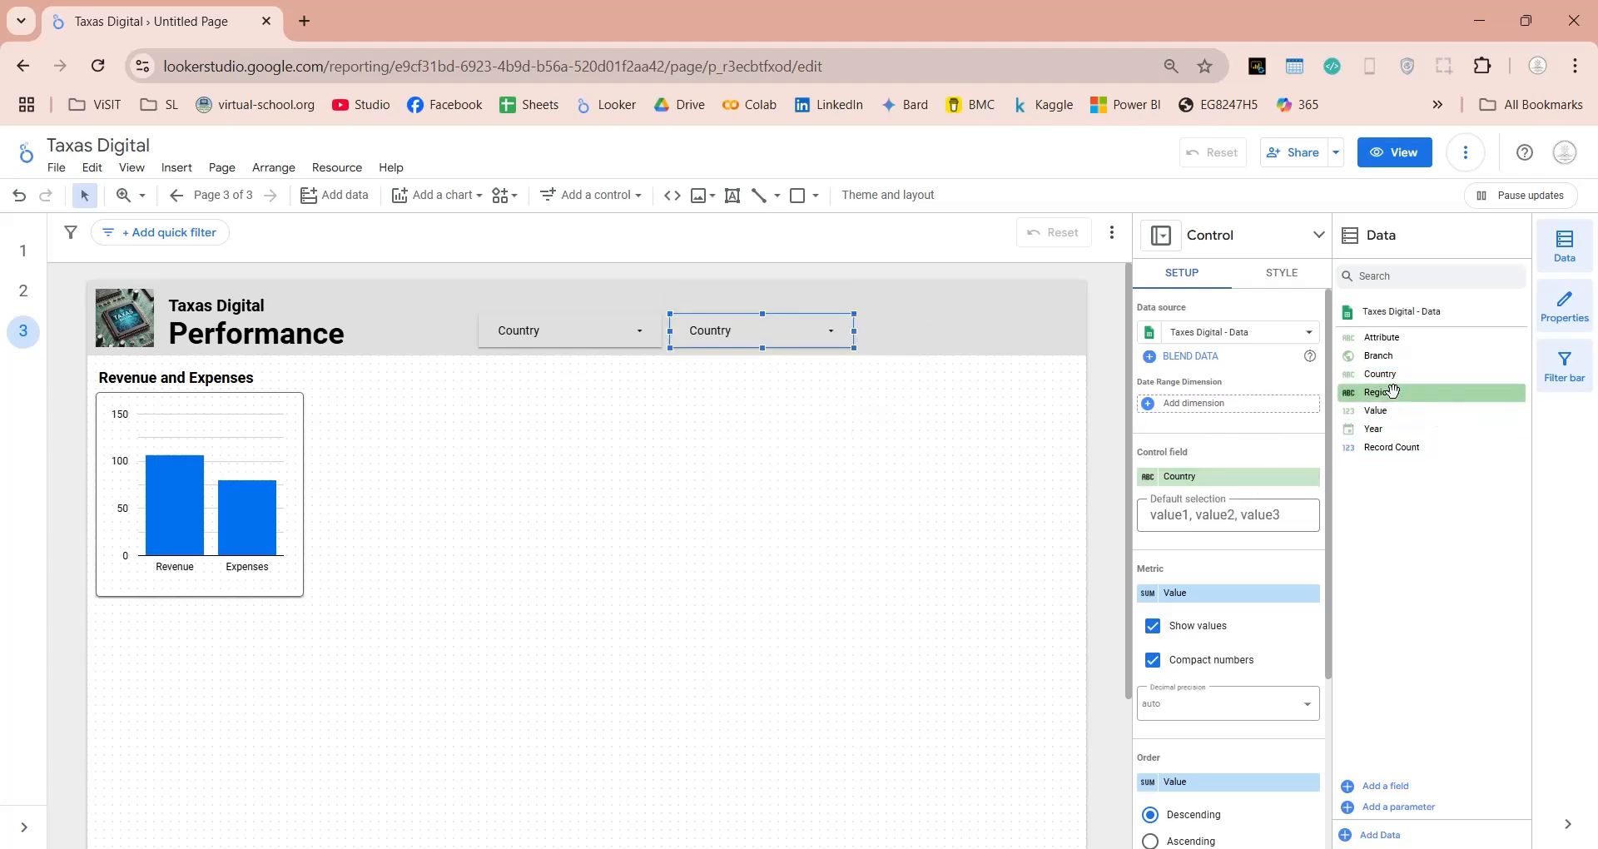
left_click_drag(1393, 391, 1195, 477)
Duplicate the Region control and place the copy at the right end of the Performance header
key("ctrl+d")
left_click_drag(818, 337, 1000, 330)
left_click(1028, 328)
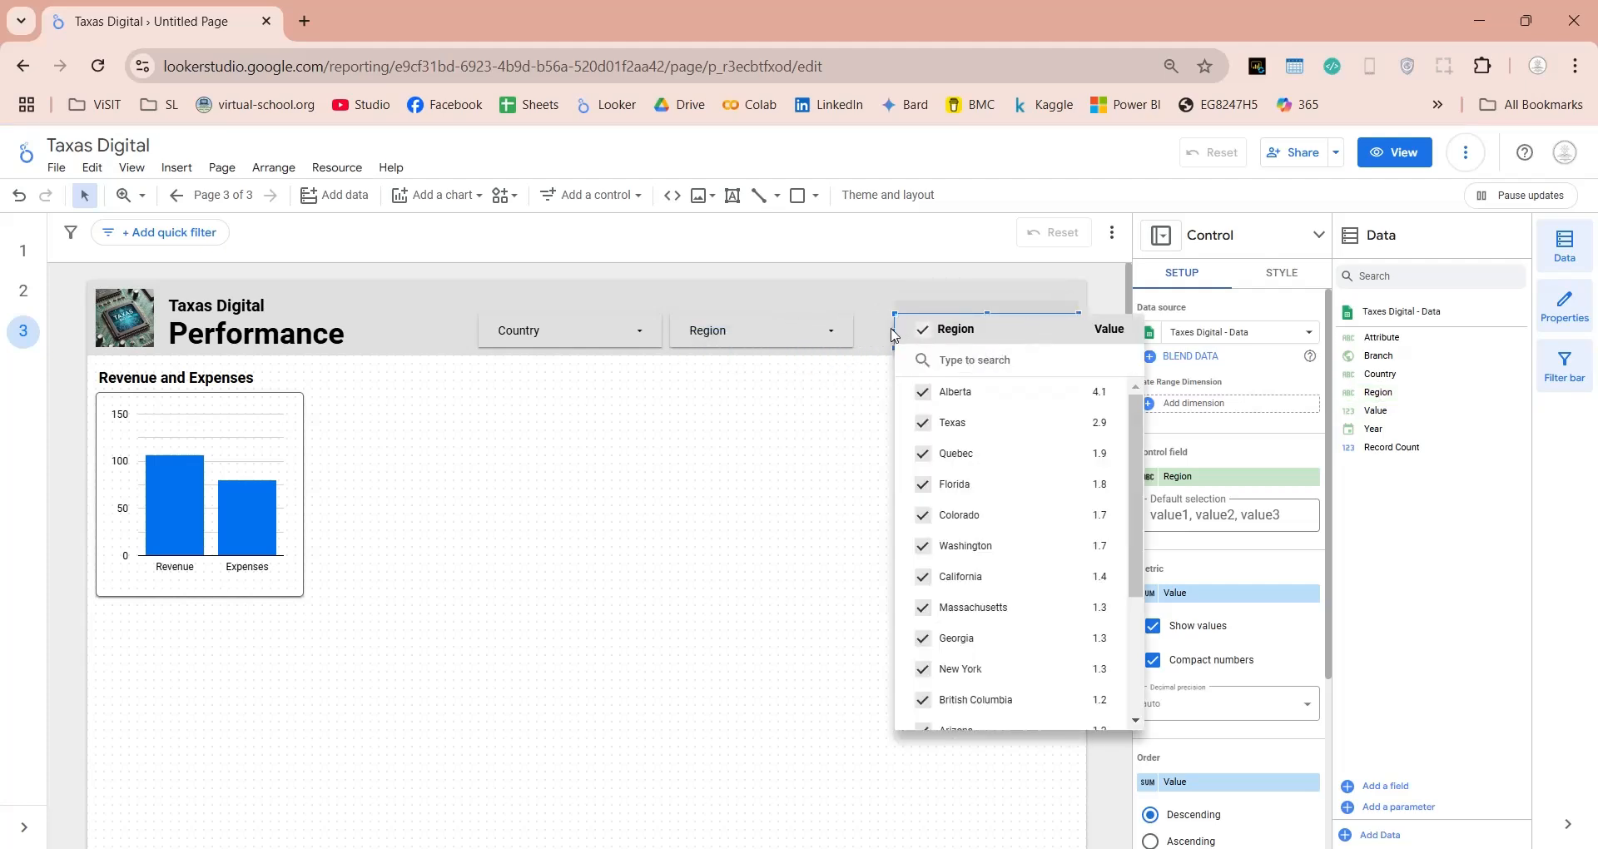
Widen the two Region controls to close the gap between them, and set the last one's control field to Branch
left_click(893, 330)
left_click(843, 326)
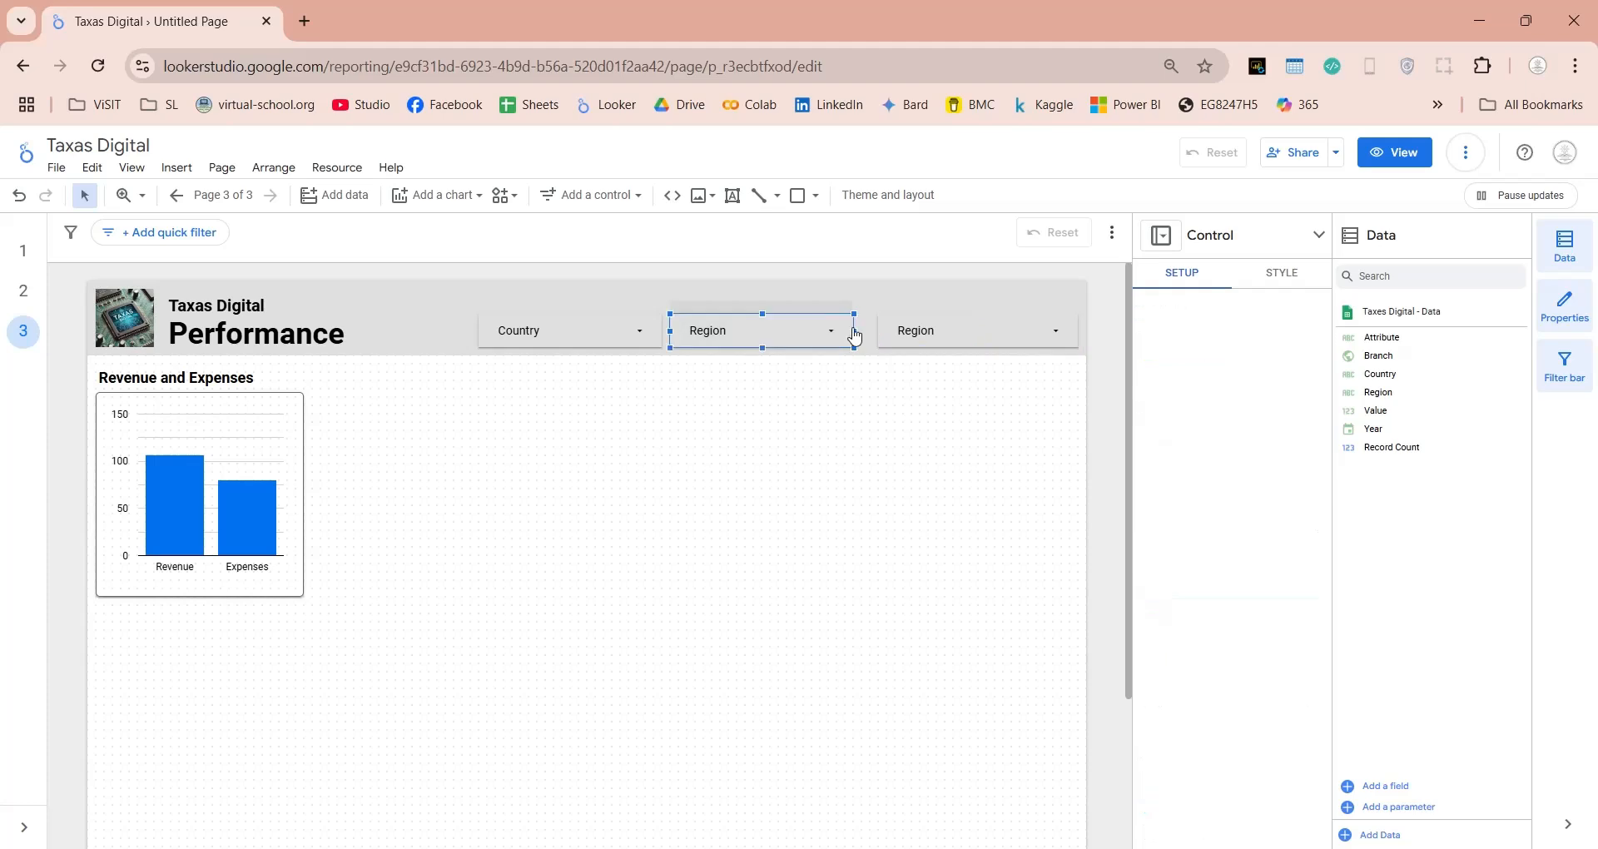
left_click(895, 327)
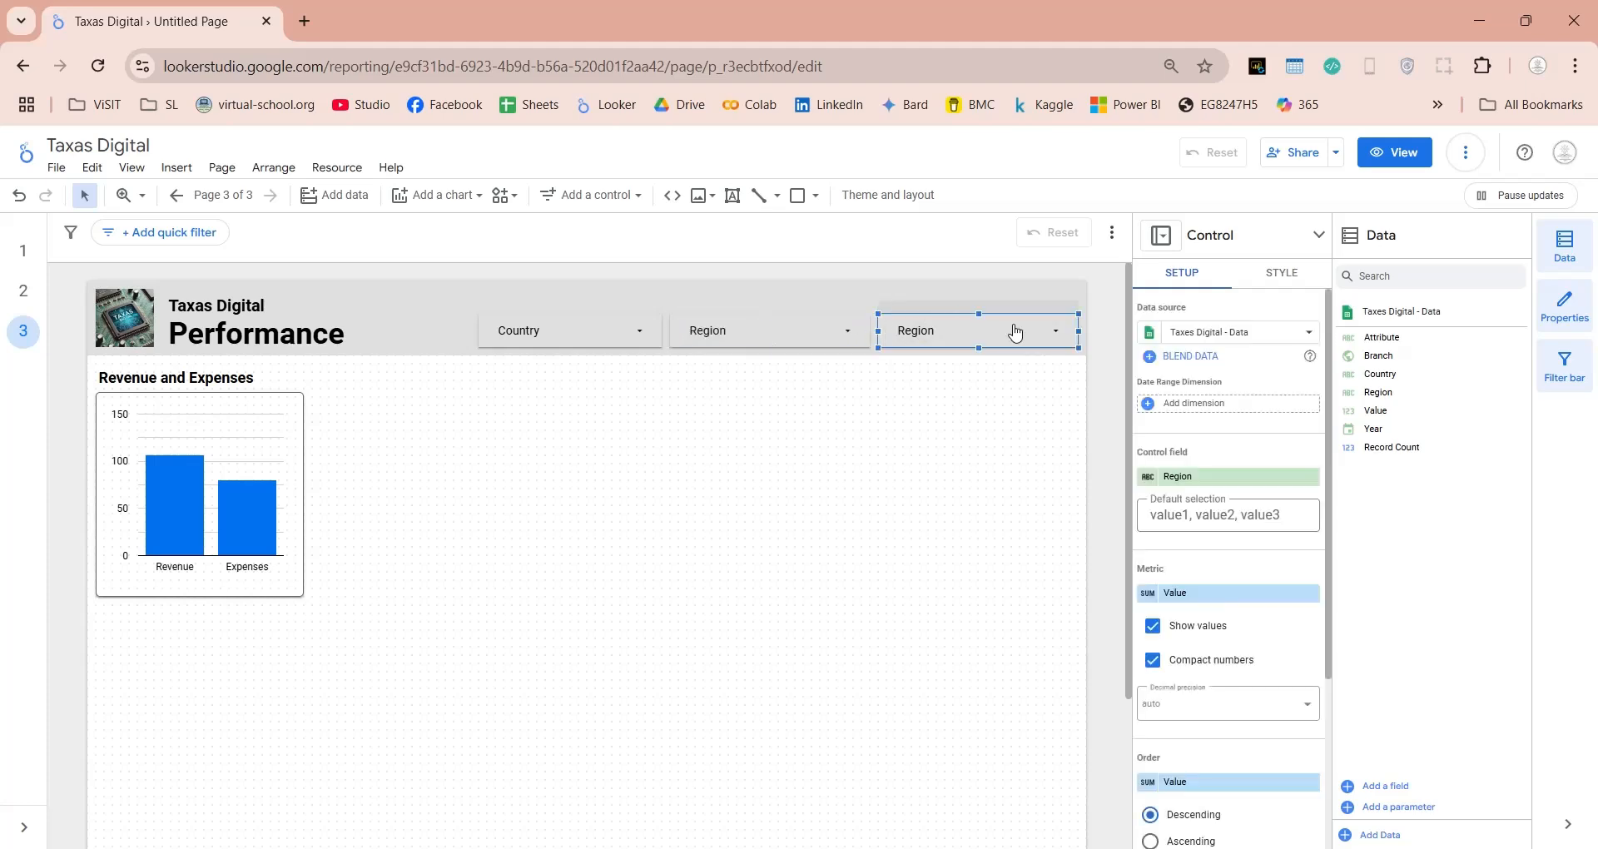
left_click_drag(1398, 360, 1212, 486)
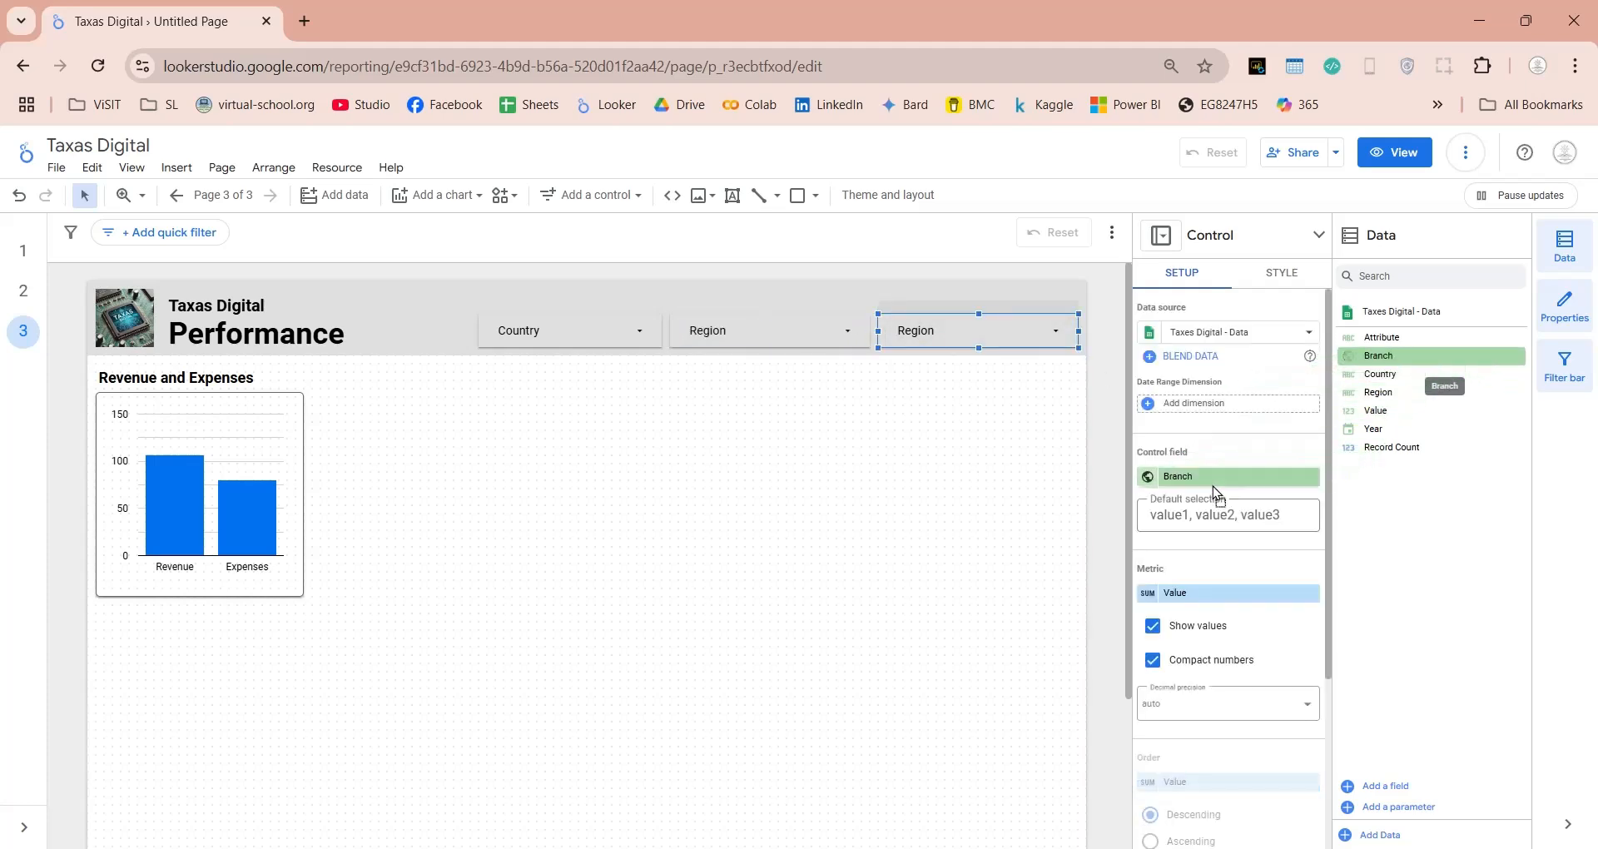
left_click(919, 495)
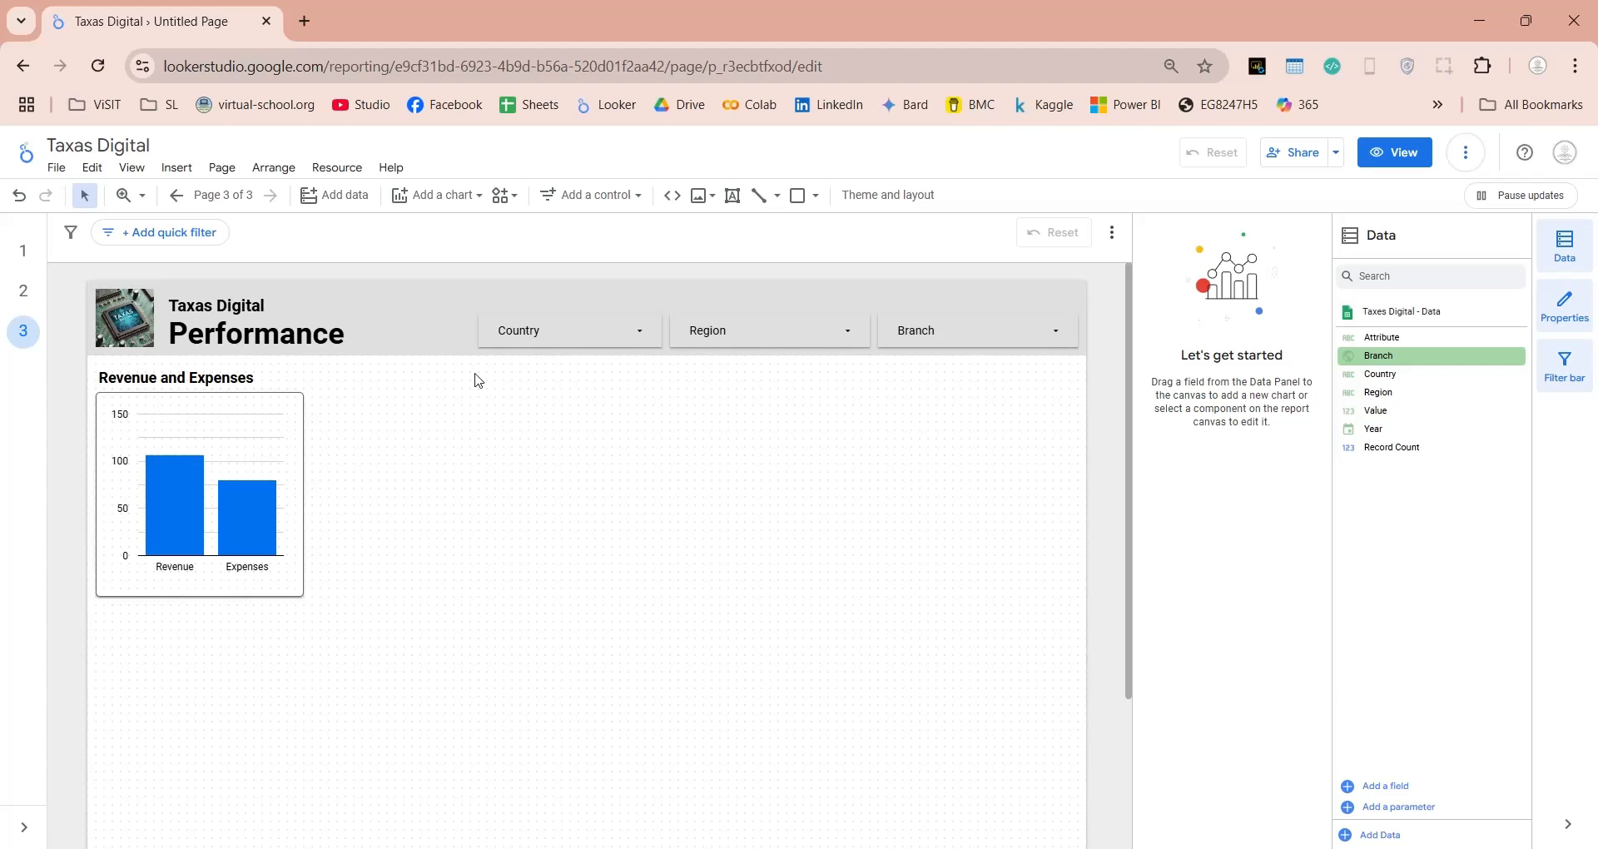
Test the Country and Region controls by toggling USA and Alberta and isolating Alberta, restoring all values
left_click(607, 337)
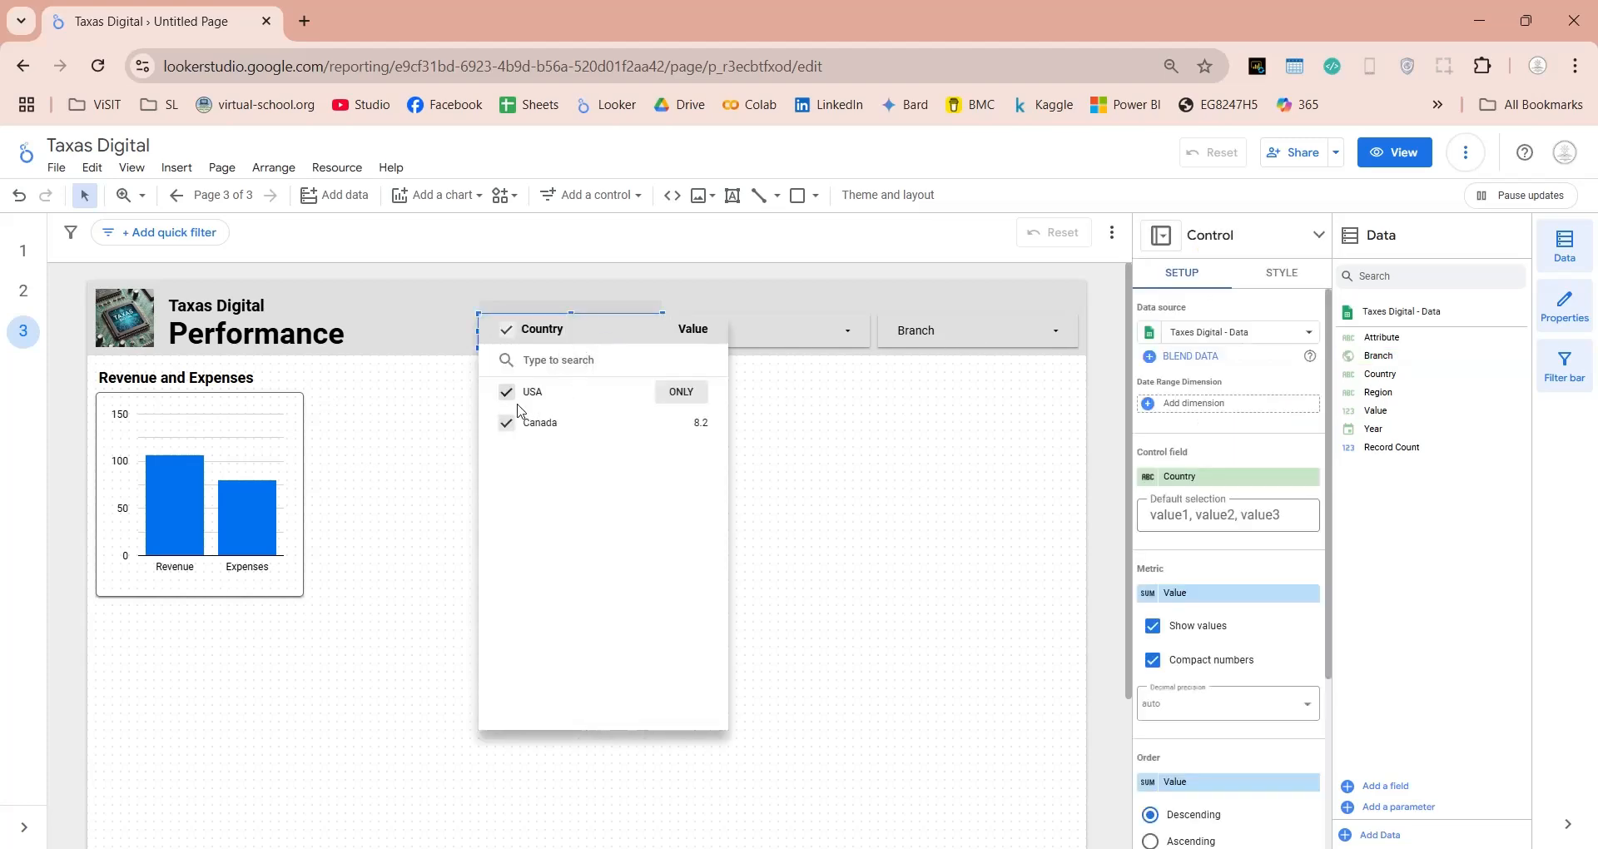
left_click(506, 392)
left_click(507, 393)
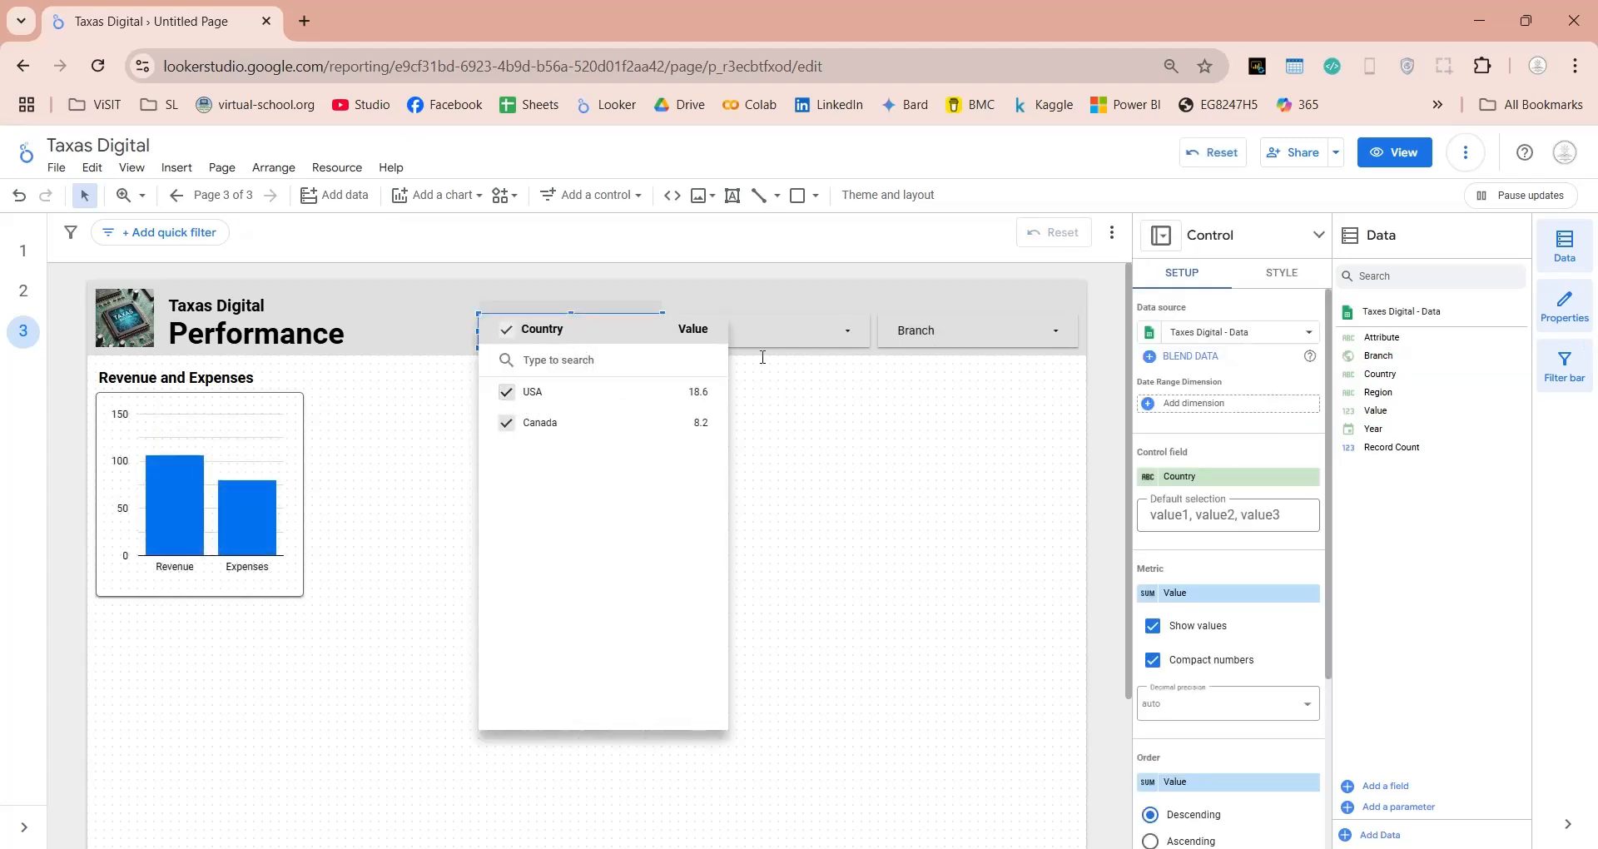
left_click(855, 340)
left_click(716, 405)
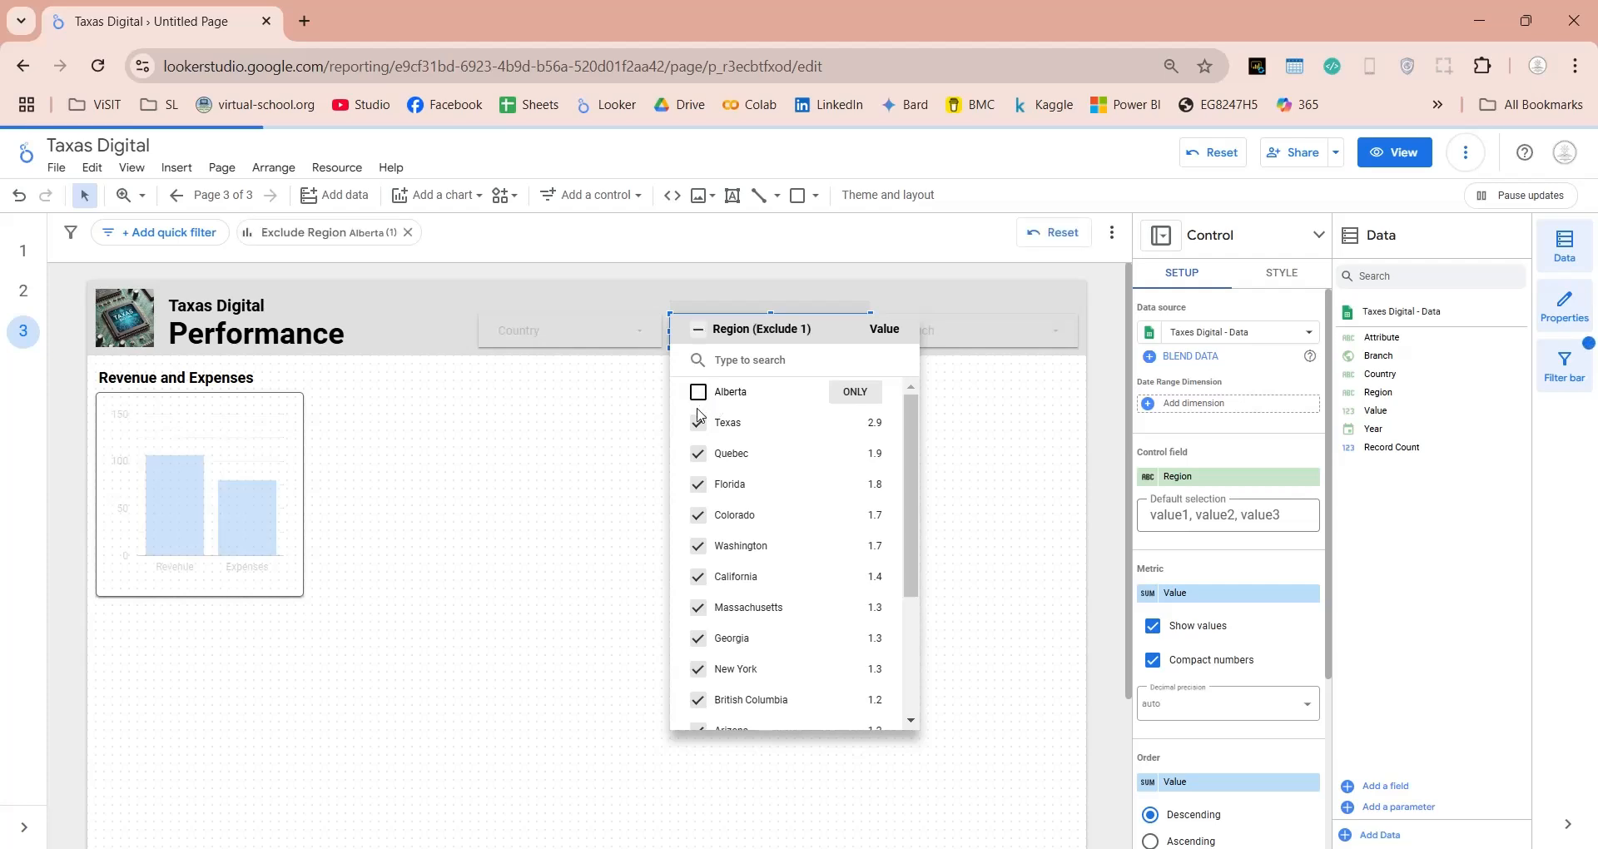
left_click(856, 398)
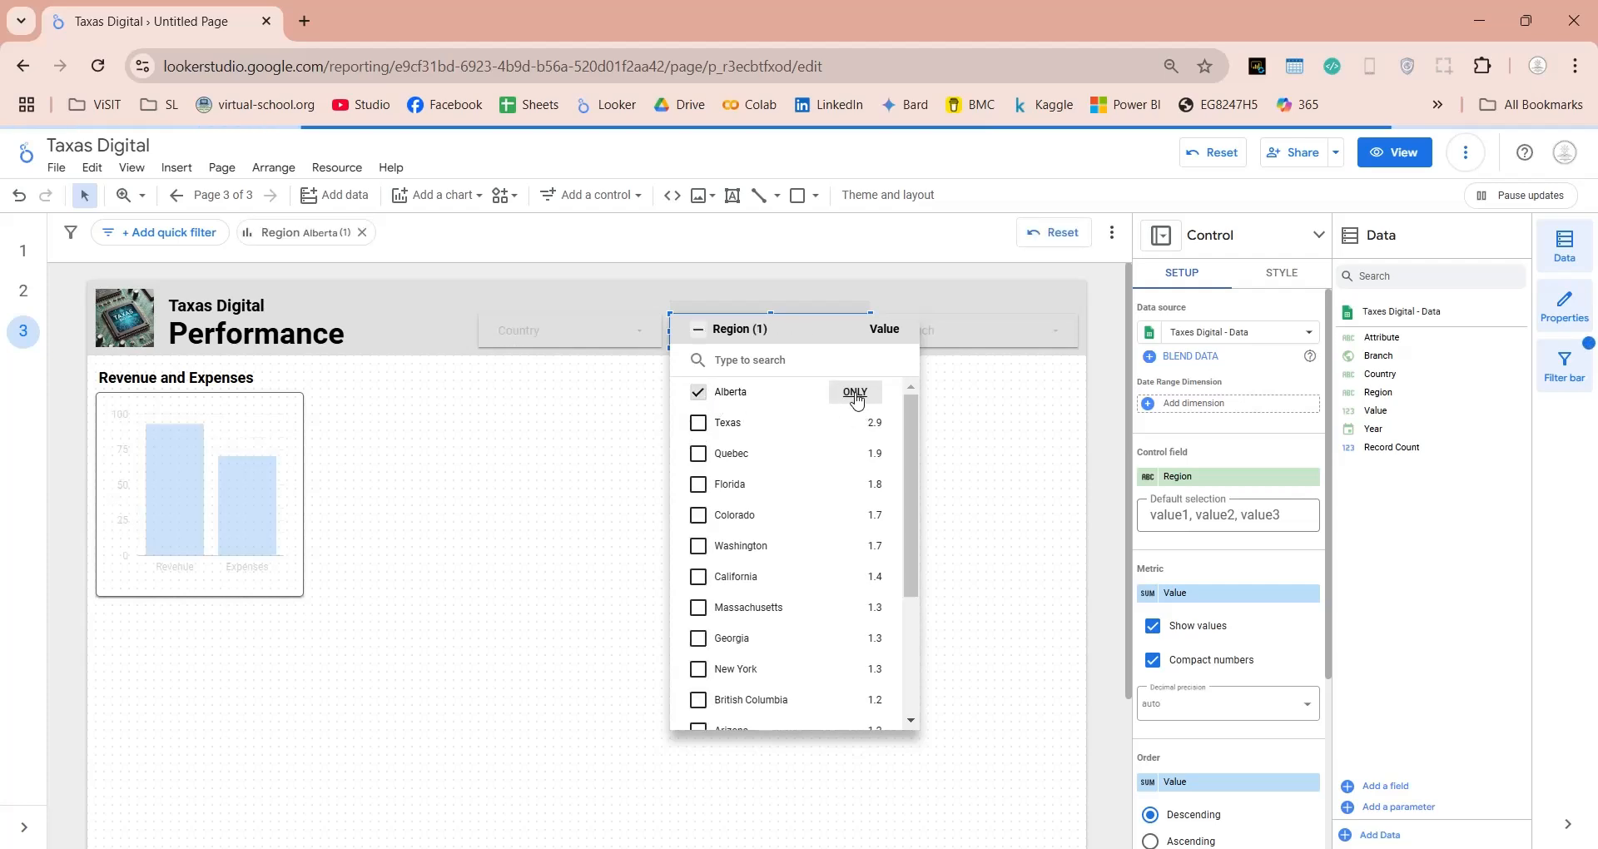
left_click(698, 396)
Test the Branch control by toggling Edmonton and Los Angeles, leaving all branches selected
left_click(1045, 337)
left_click(906, 393)
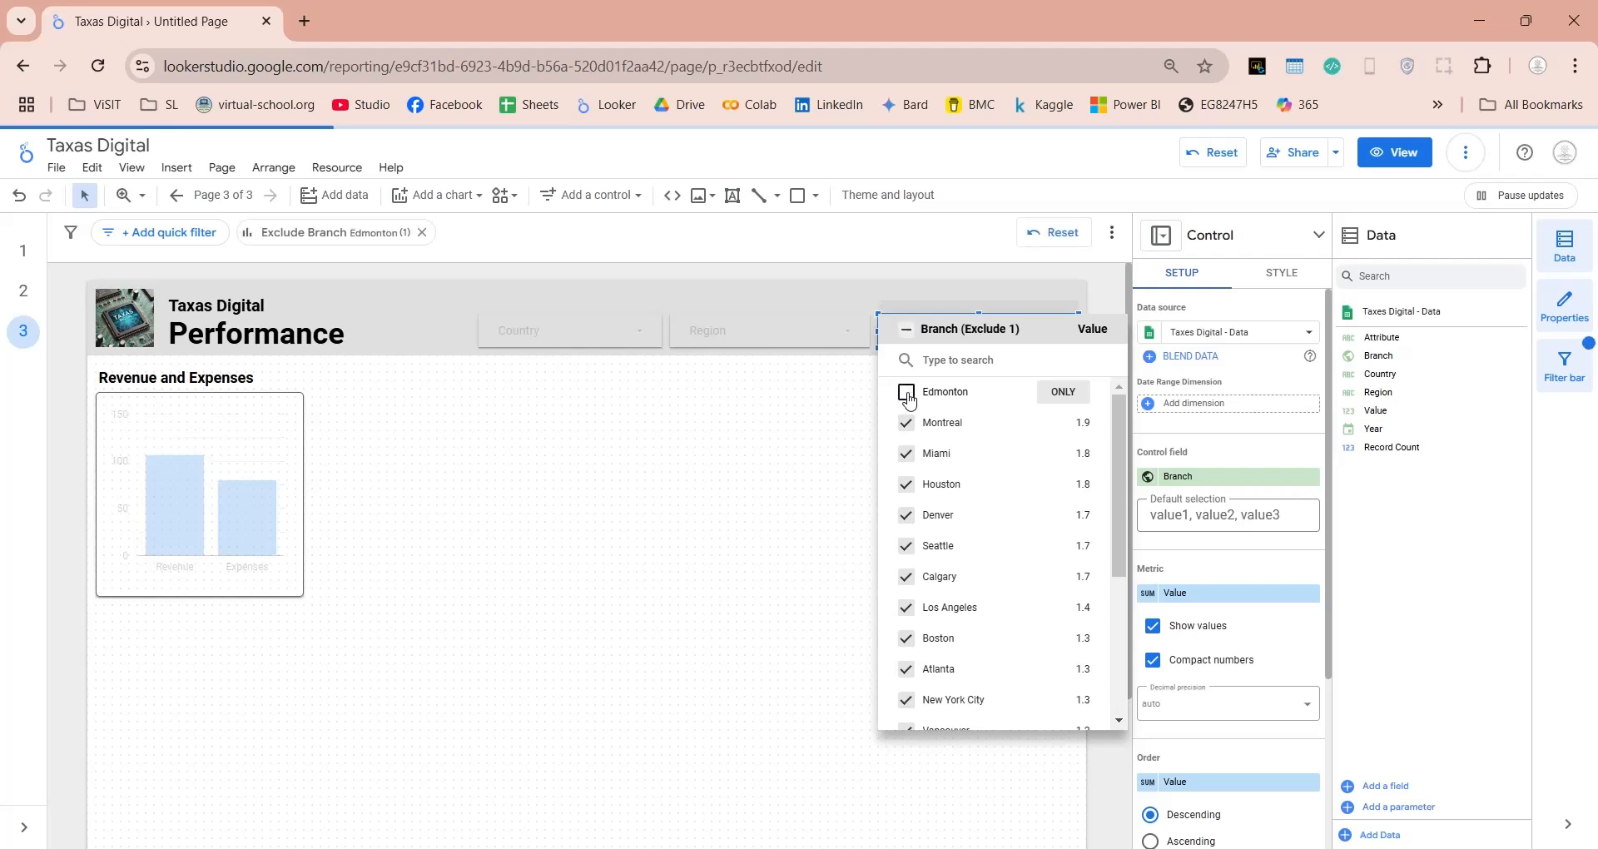
left_click(906, 393)
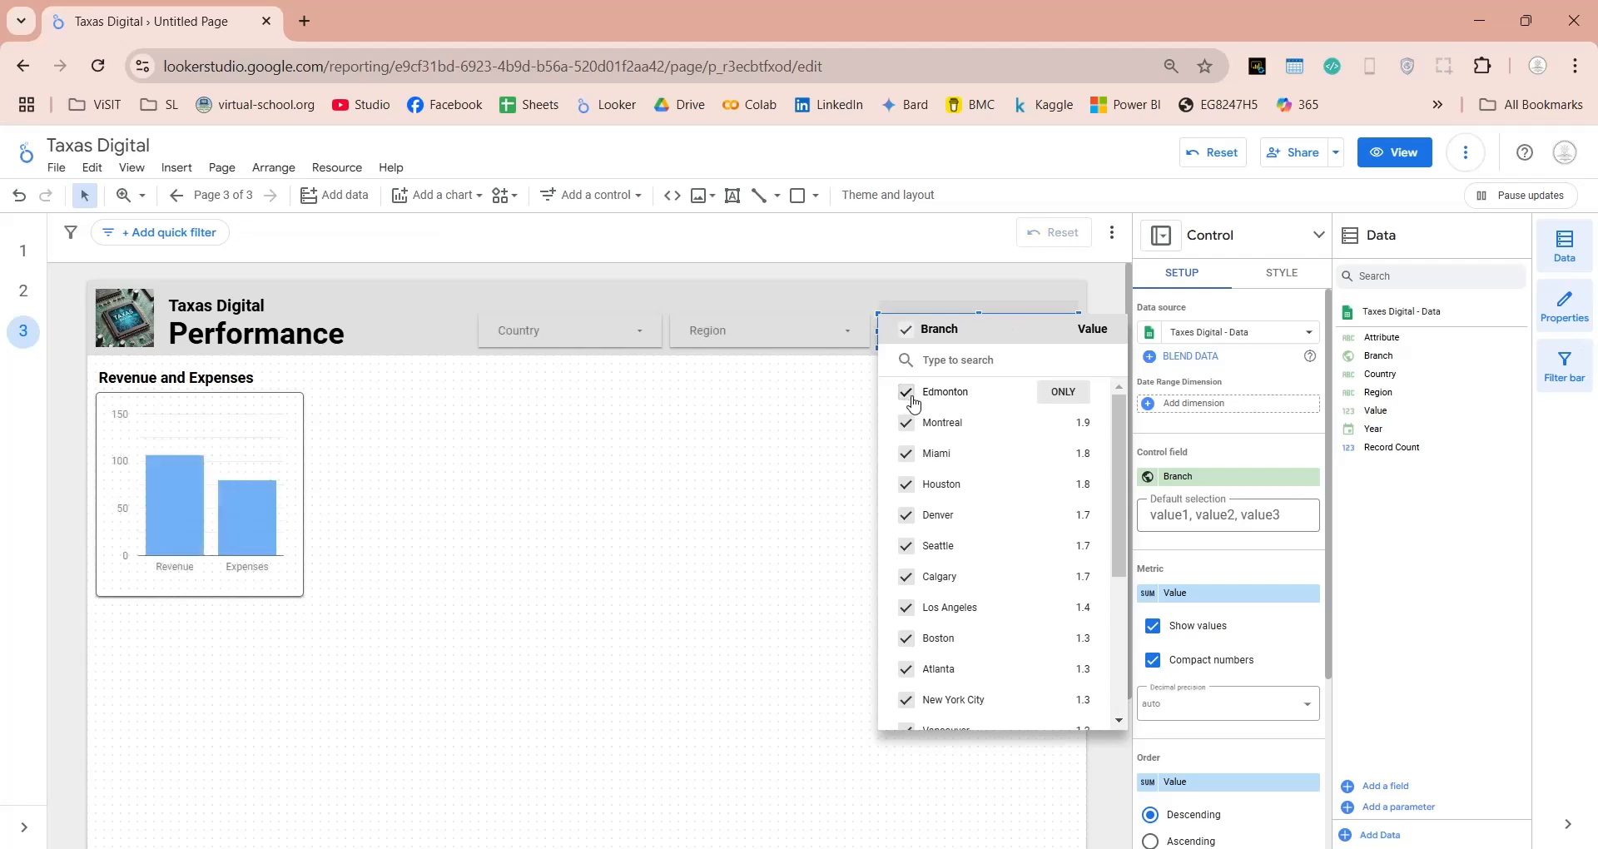
left_click(1073, 609)
left_click(950, 615)
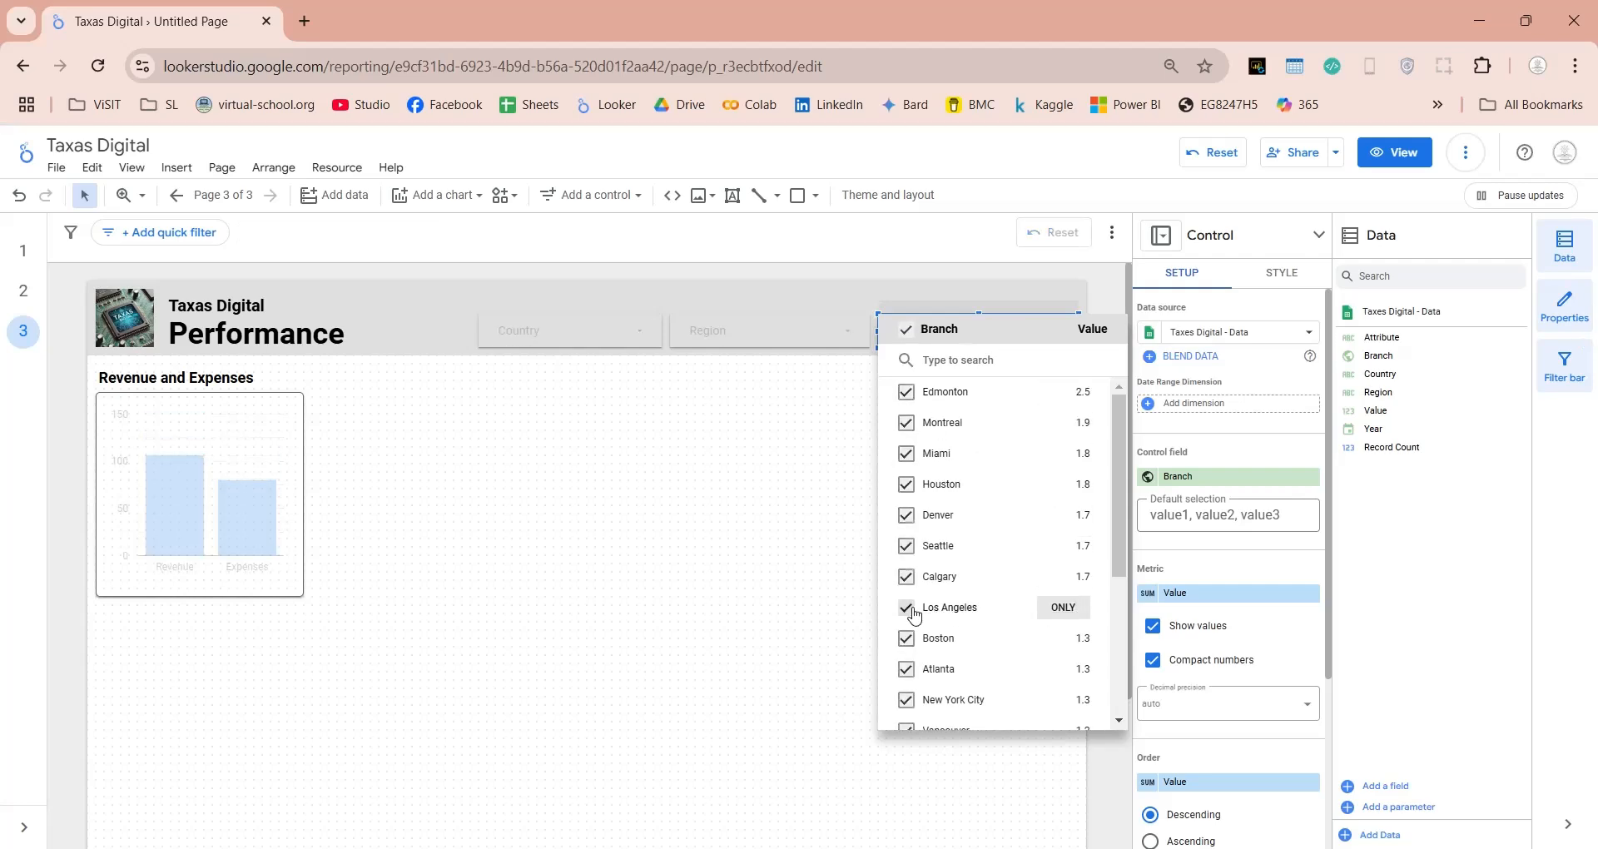
left_click(679, 469)
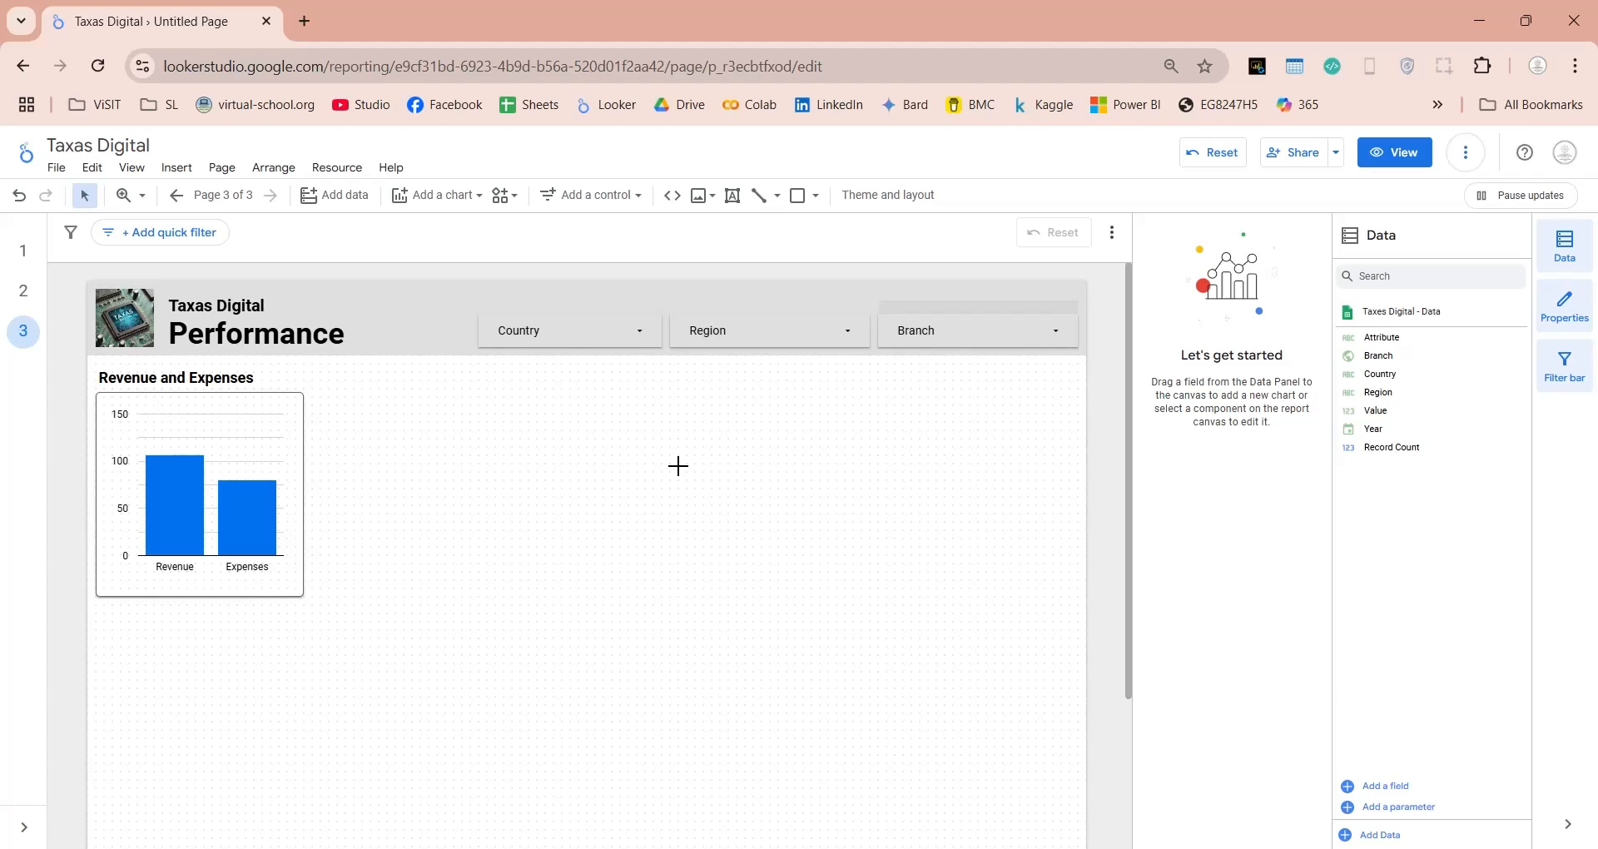
Duplicate the Revenue and Expenses chart beside the original and remove the Att_Rev_Exp filter from the copy
left_click(293, 575)
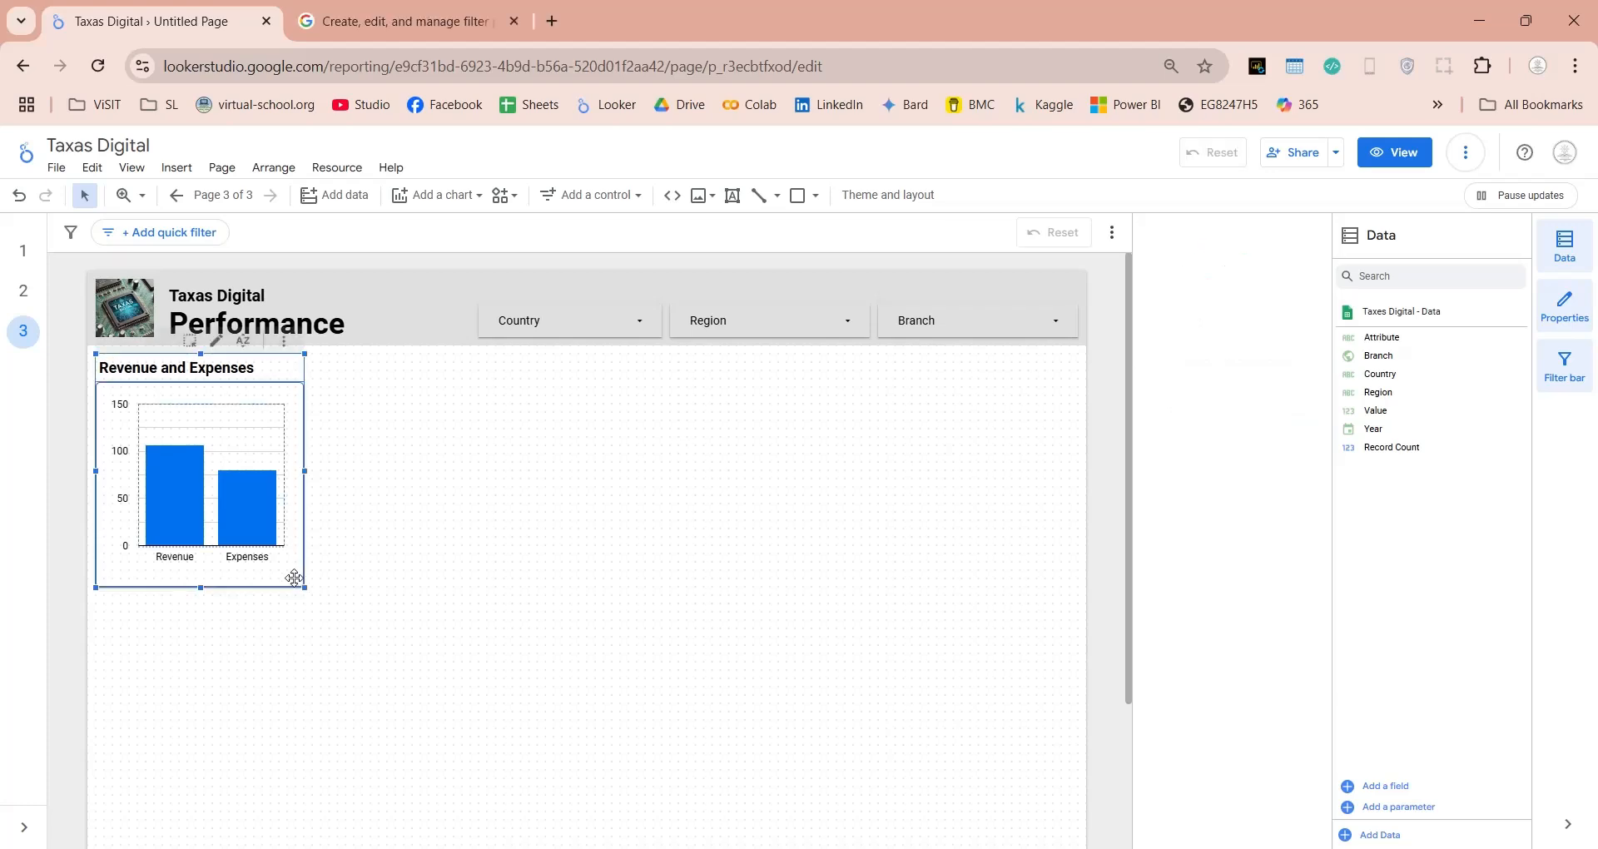
key("ctrl+d")
left_click_drag(336, 421, 534, 406)
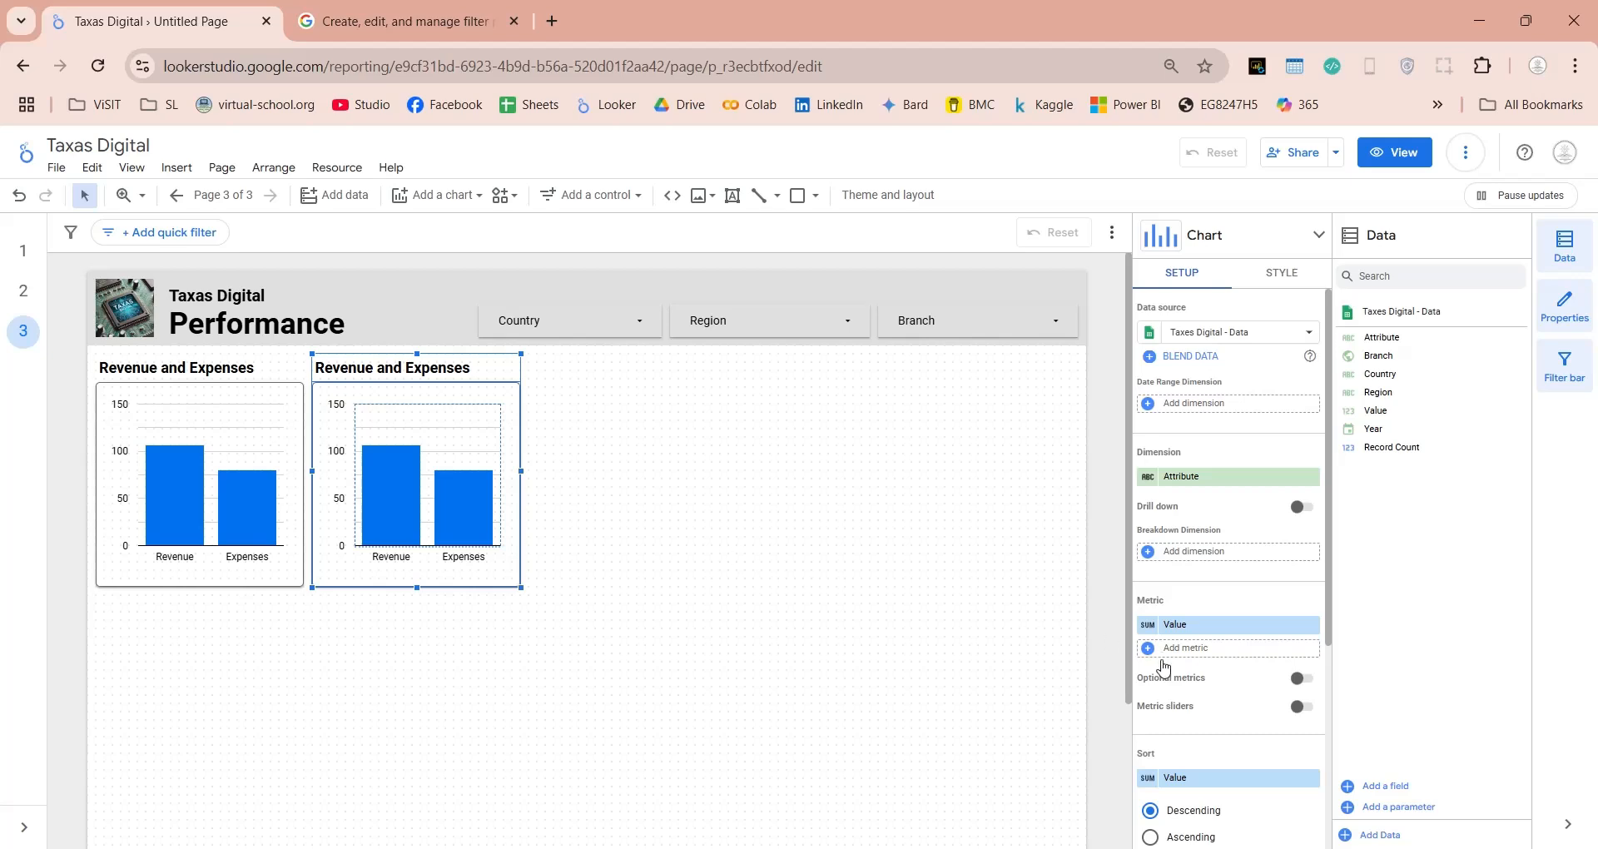
scroll(1164, 668, "down", 5)
left_click(1312, 630)
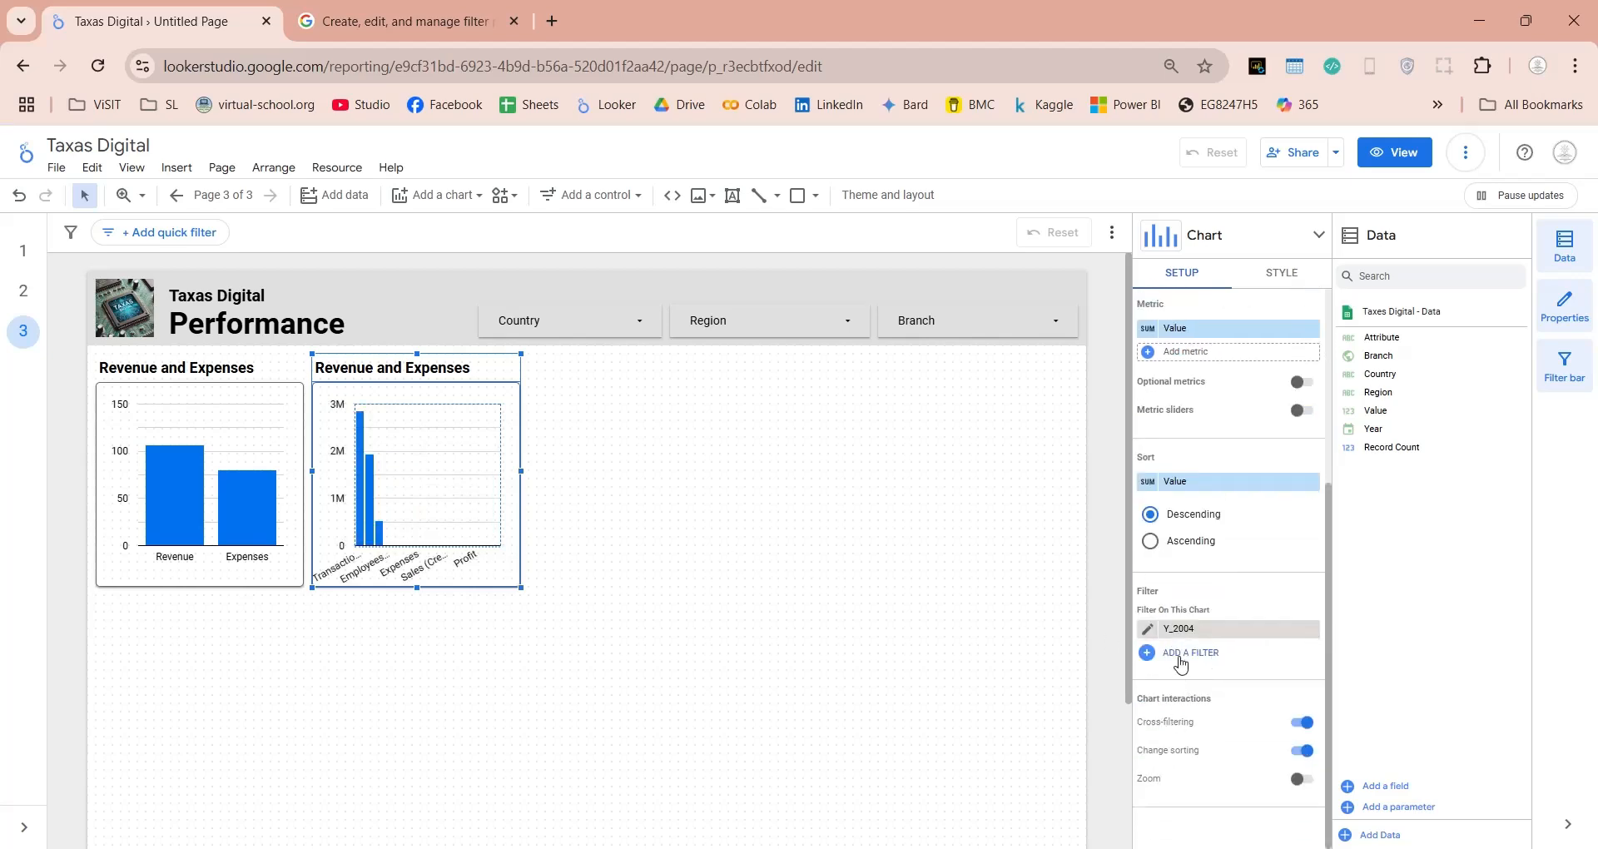
Create a filter for the copied chart with a clause including Attribute equal to Sales (Credit)
left_click(1180, 654)
left_click(295, 604)
left_click(208, 716)
left_click(510, 603)
left_click(428, 378)
left_click(688, 606)
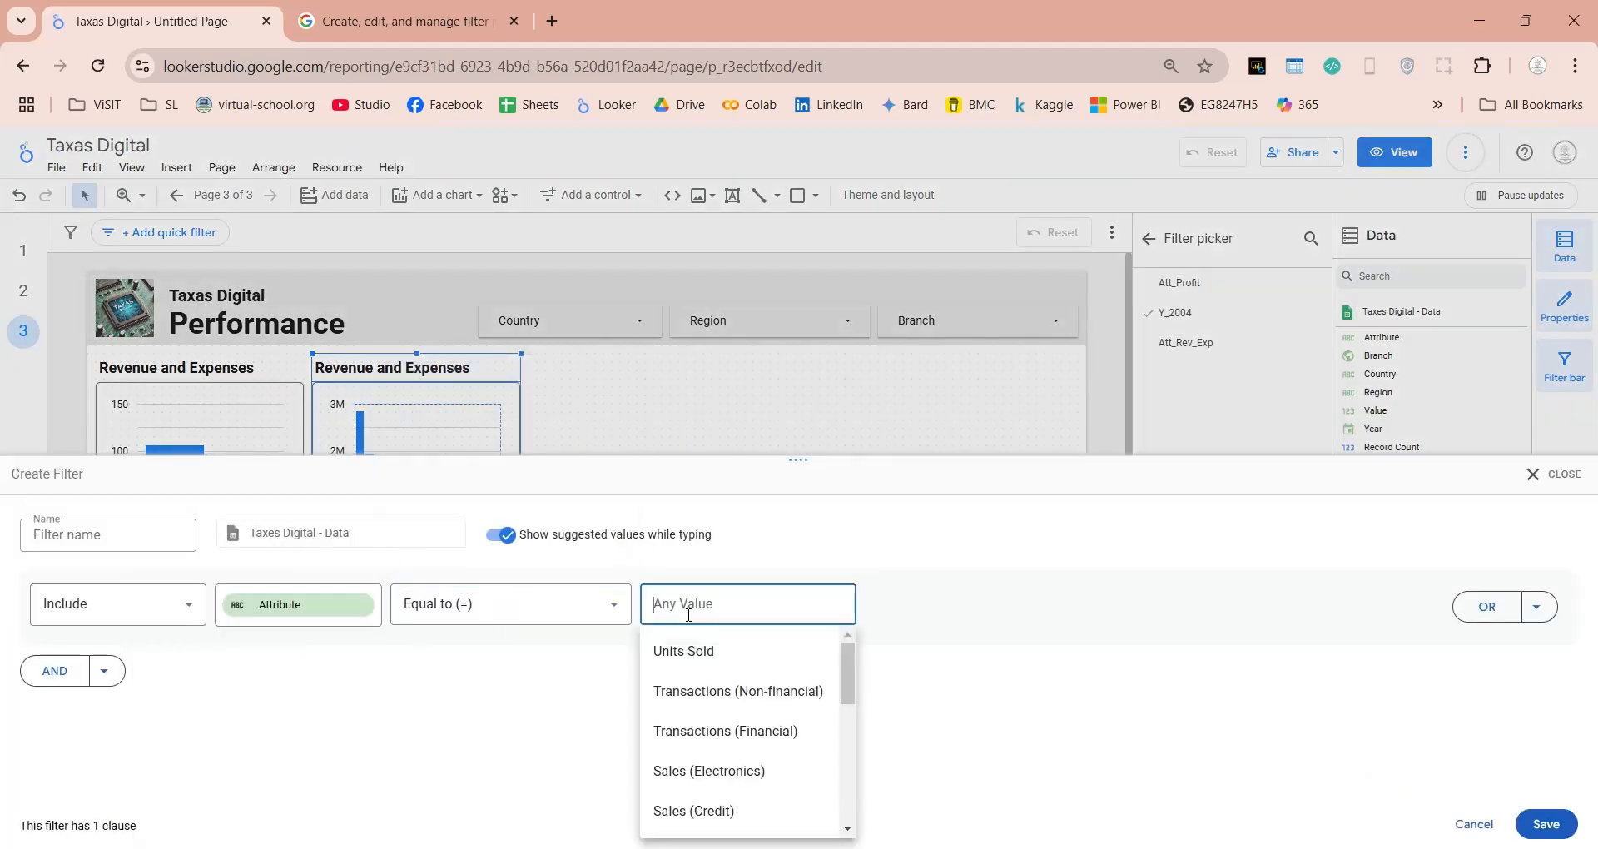
scroll(688, 707, "down", 1)
left_click(695, 767)
Add an OR clause including Attribute equal to Sales (Cash), and save the filter as Att_Sales_Cash_Credit
left_click(1487, 606)
left_click(257, 646)
left_click(511, 666)
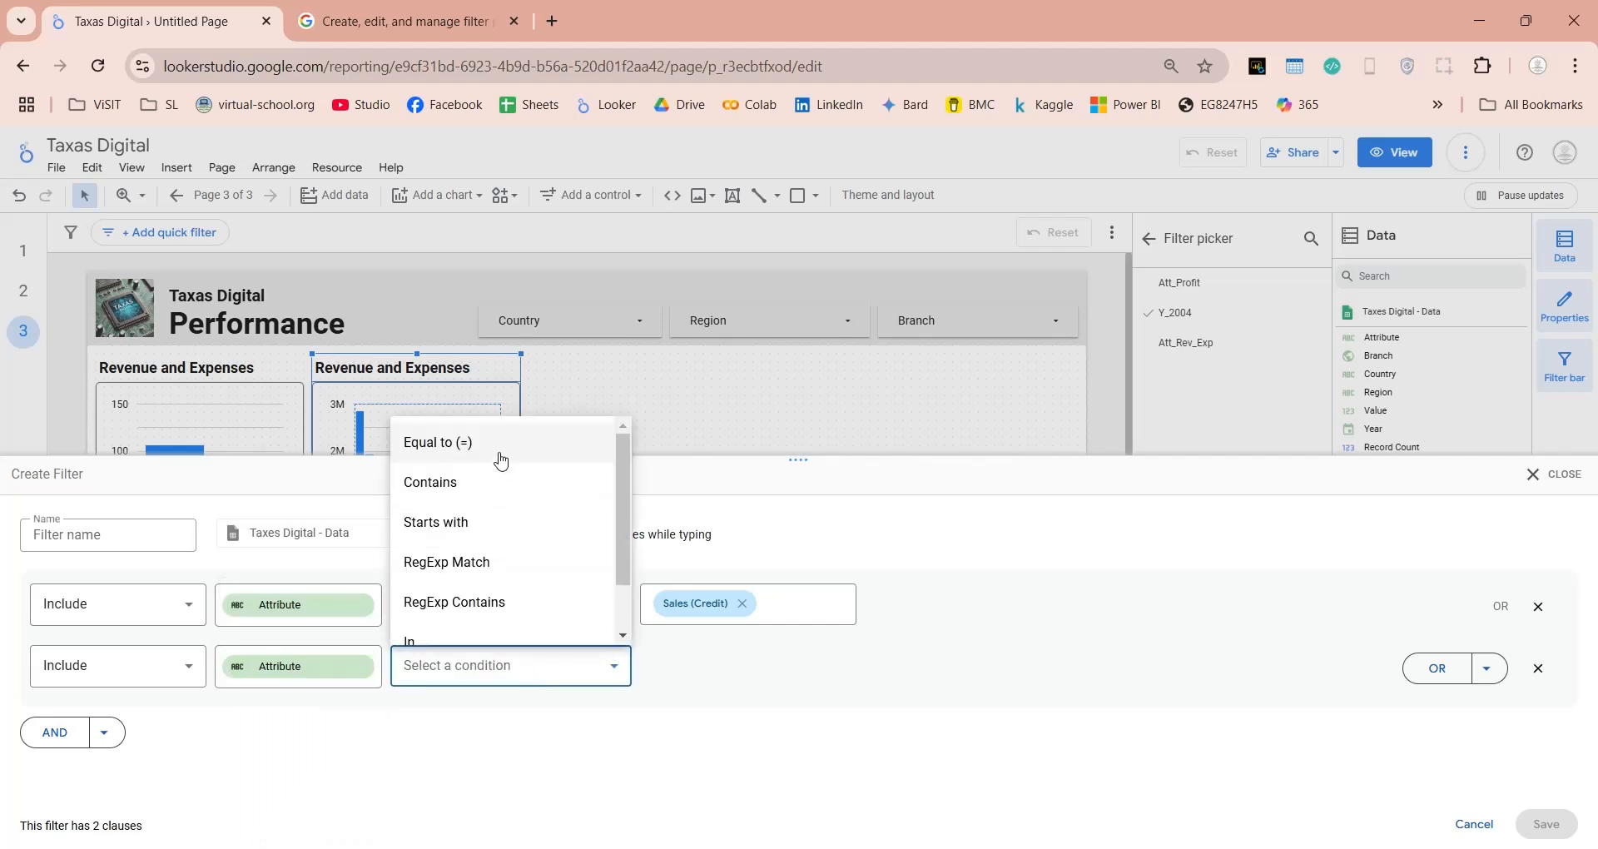
left_click(500, 452)
left_click(731, 665)
scroll(722, 611, "down", 1)
left_click(708, 575)
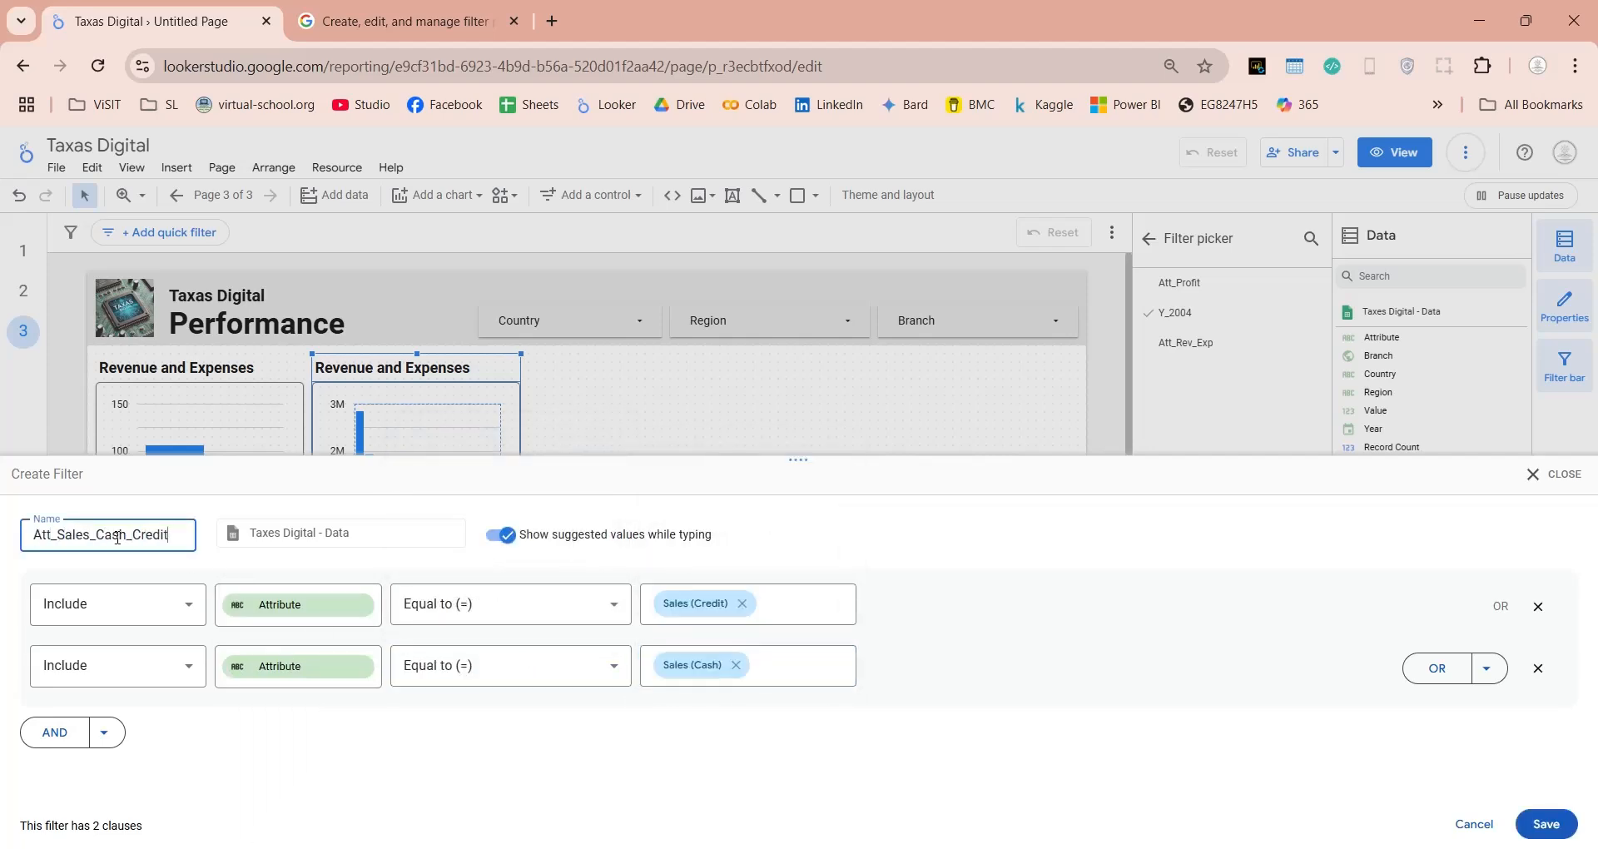
left_click(1538, 822)
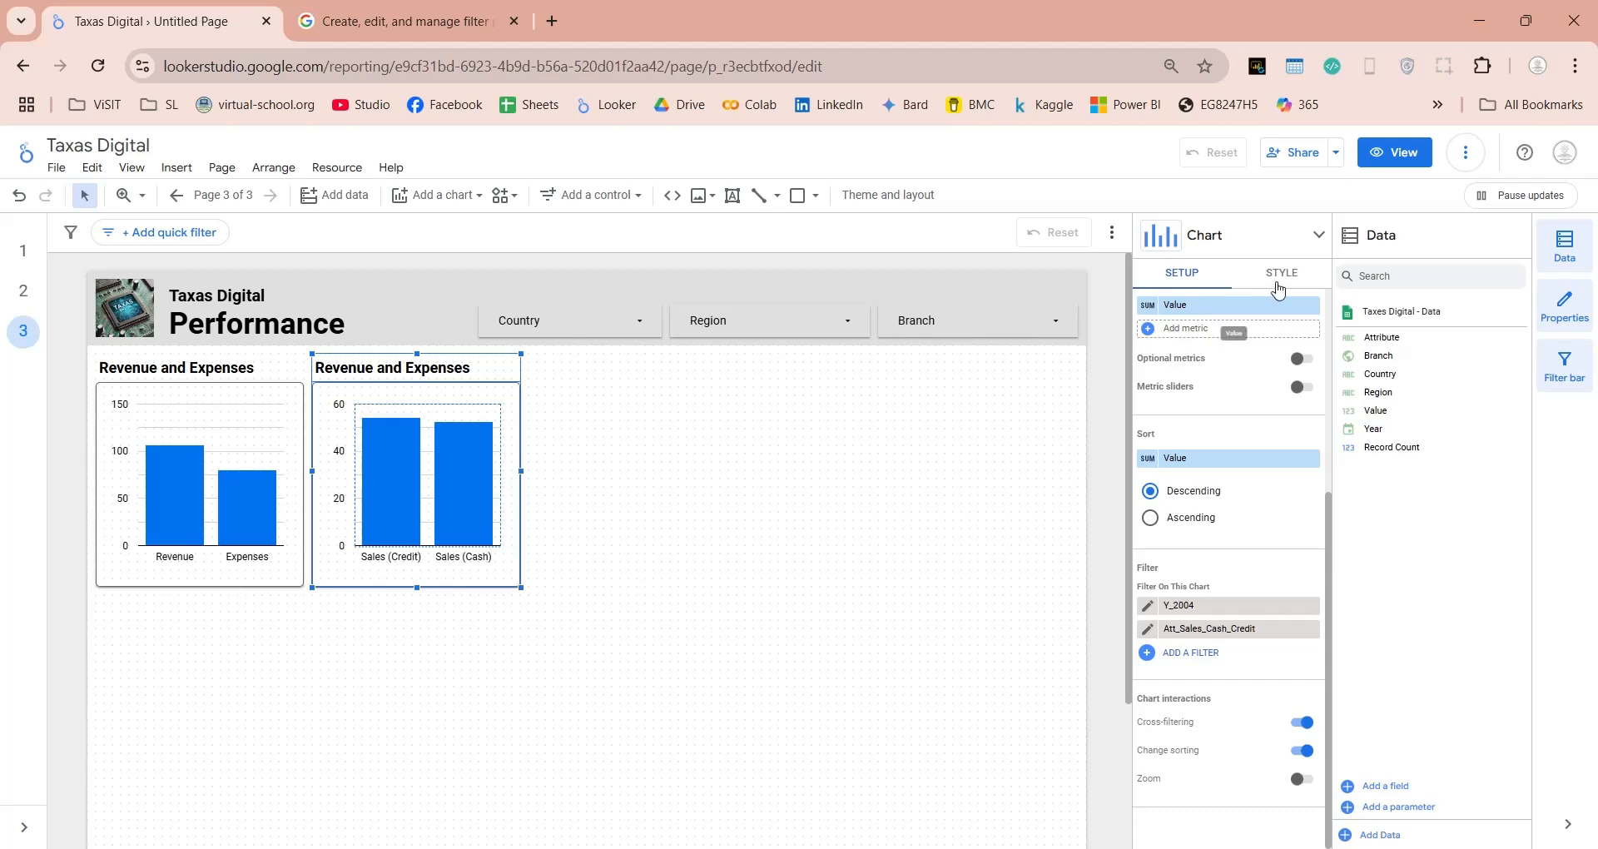
Change the second chart's title to Sales by Cash/Credit
left_click(1278, 273)
left_click(1224, 401)
key("ctrl+a")
type("Sales")
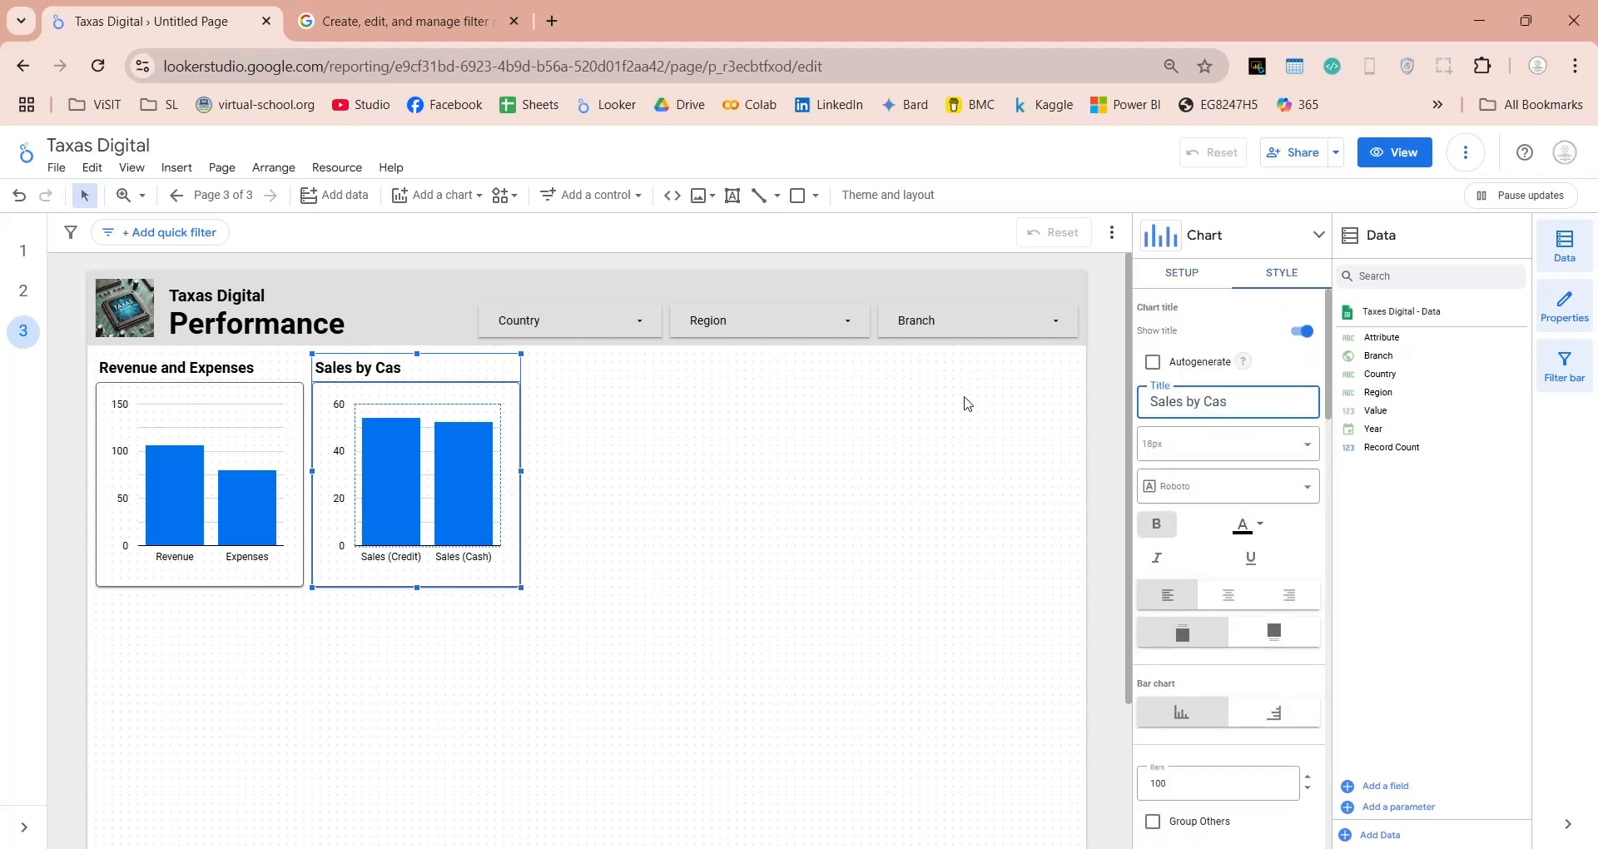
left_click(639, 588)
Duplicate the Sales by Cash/Credit chart beside the original and remove the Att_Sales_Cash_Credit filter from the copy
left_click(392, 582)
key("ctrl+d")
left_click_drag(392, 583, 593, 569)
scroll(1215, 707, "down", 4)
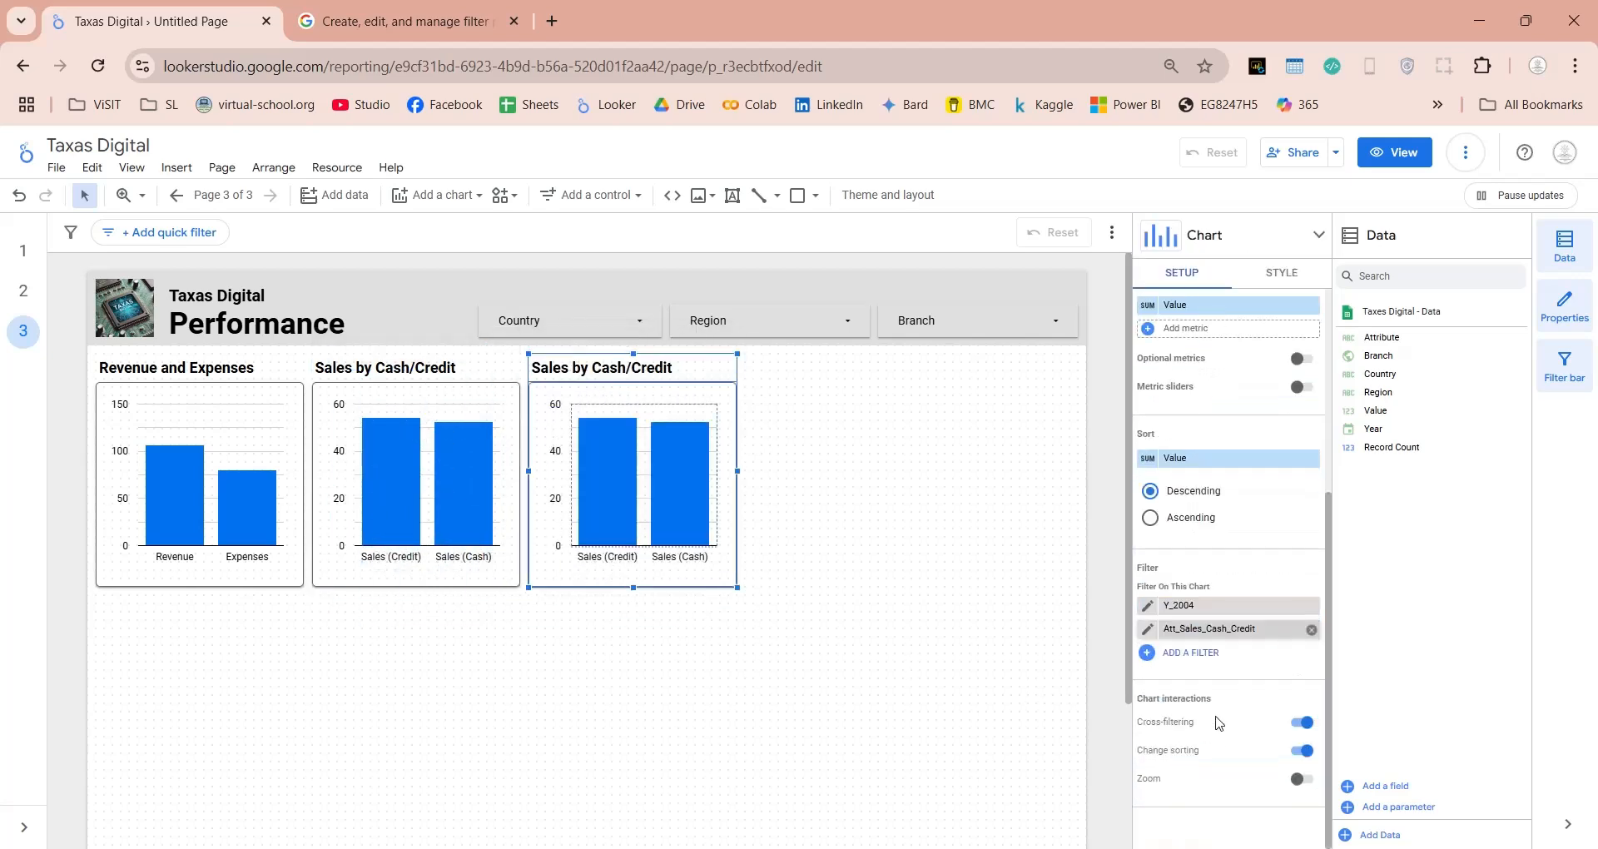
Create a filter for the third chart with a clause including Attribute equal to Sales (Electronics)
left_click(1203, 663)
left_click(1181, 828)
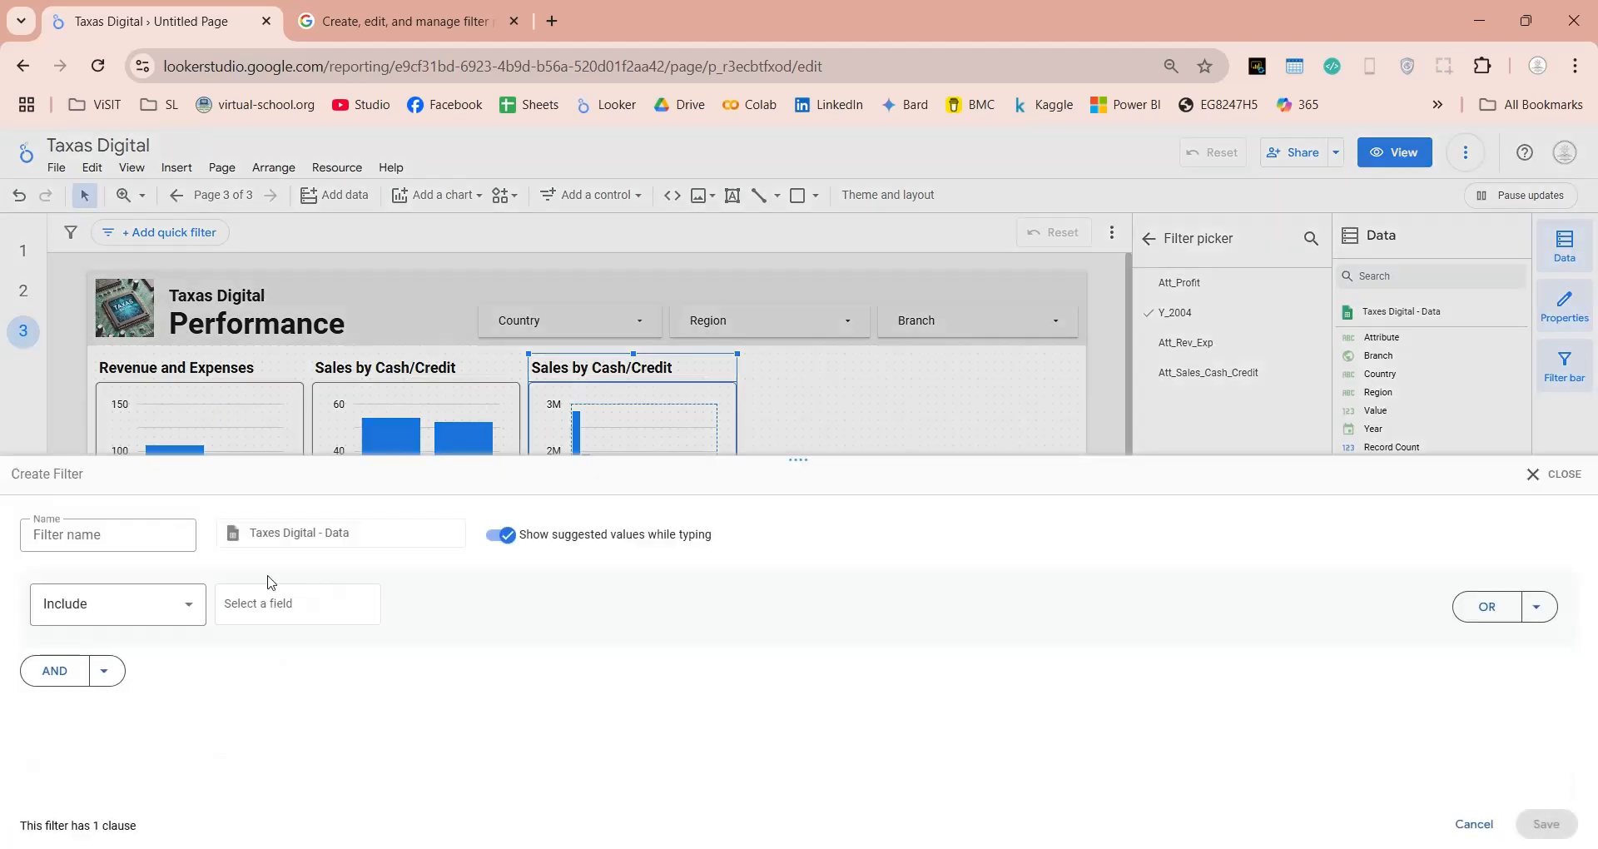
left_click(300, 604)
left_click(292, 740)
left_click(458, 597)
left_click(454, 381)
left_click(689, 606)
left_click(708, 770)
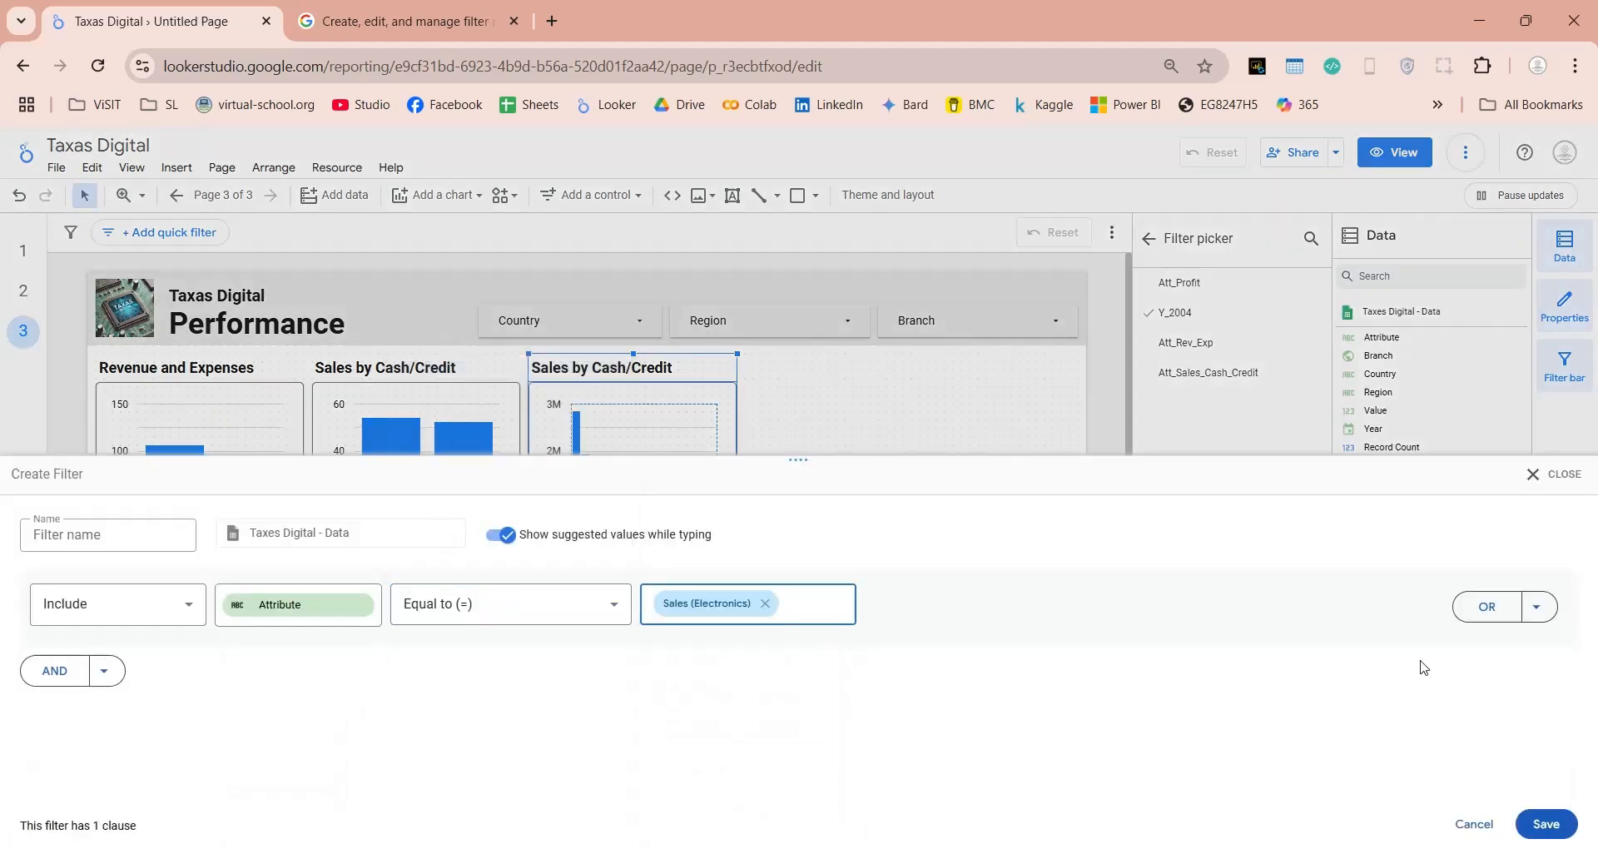
Add an OR clause to the new filter including Attribute equal to Sales (Components)
left_click(1485, 608)
left_click(294, 665)
left_click(293, 716)
left_click(500, 666)
left_click(466, 442)
left_click(695, 667)
scroll(717, 618, "down", 1)
left_click(718, 617)
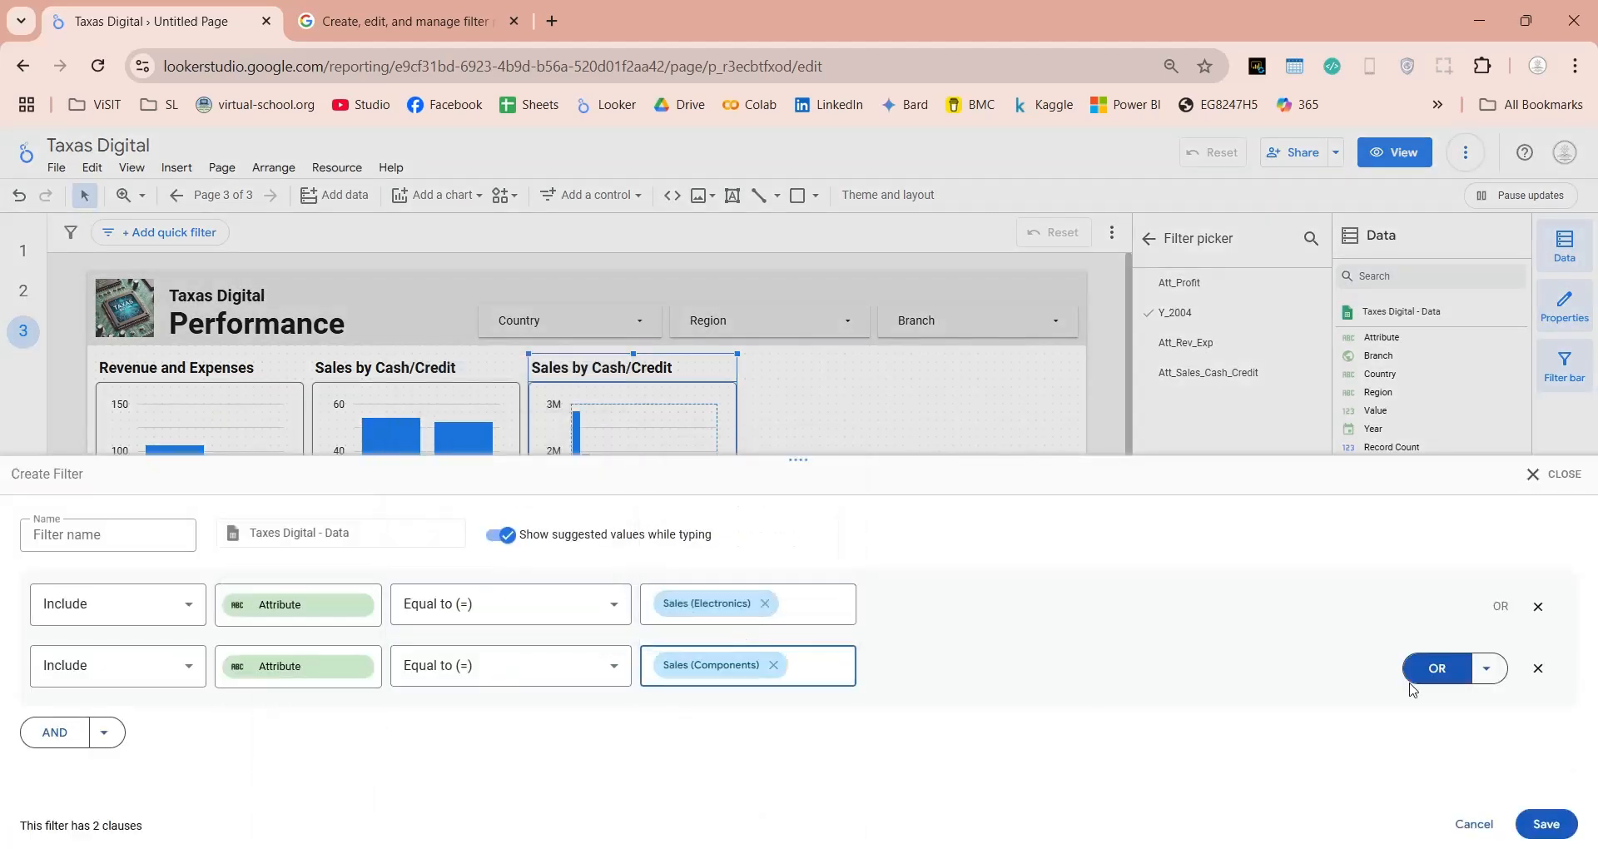
Add a third OR clause including Attribute equal to Sales (Accessories), and save the filter as Att_Sales_Products
left_click(1424, 672)
left_click(301, 726)
left_click(307, 717)
left_click_drag(403, 729, 496, 735)
left_click(466, 504)
left_click(720, 738)
type("sal")
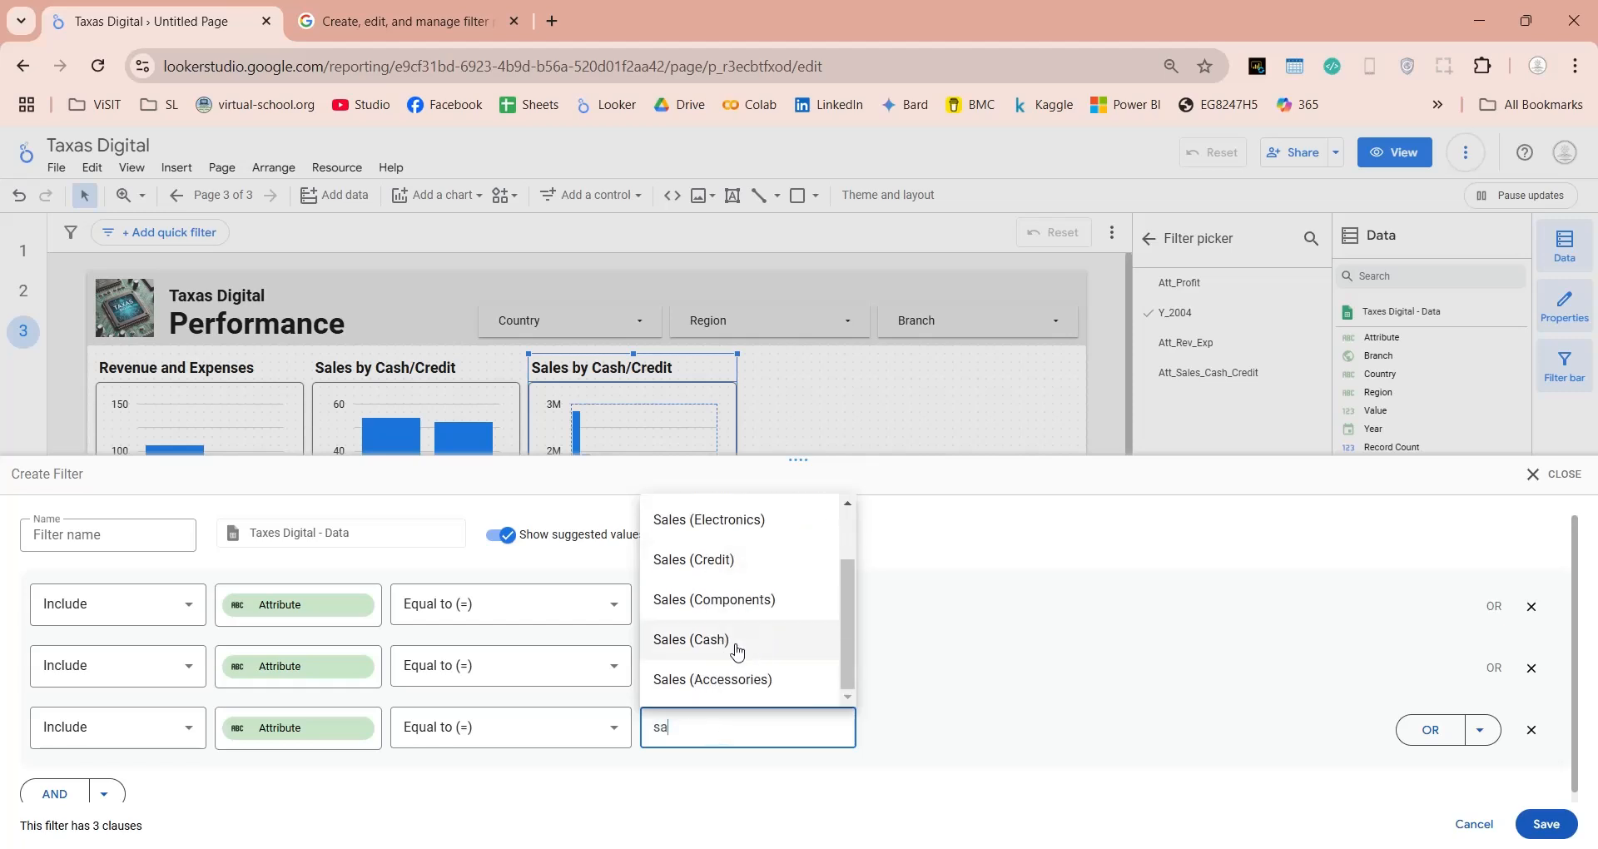
left_click(707, 676)
left_click(136, 536)
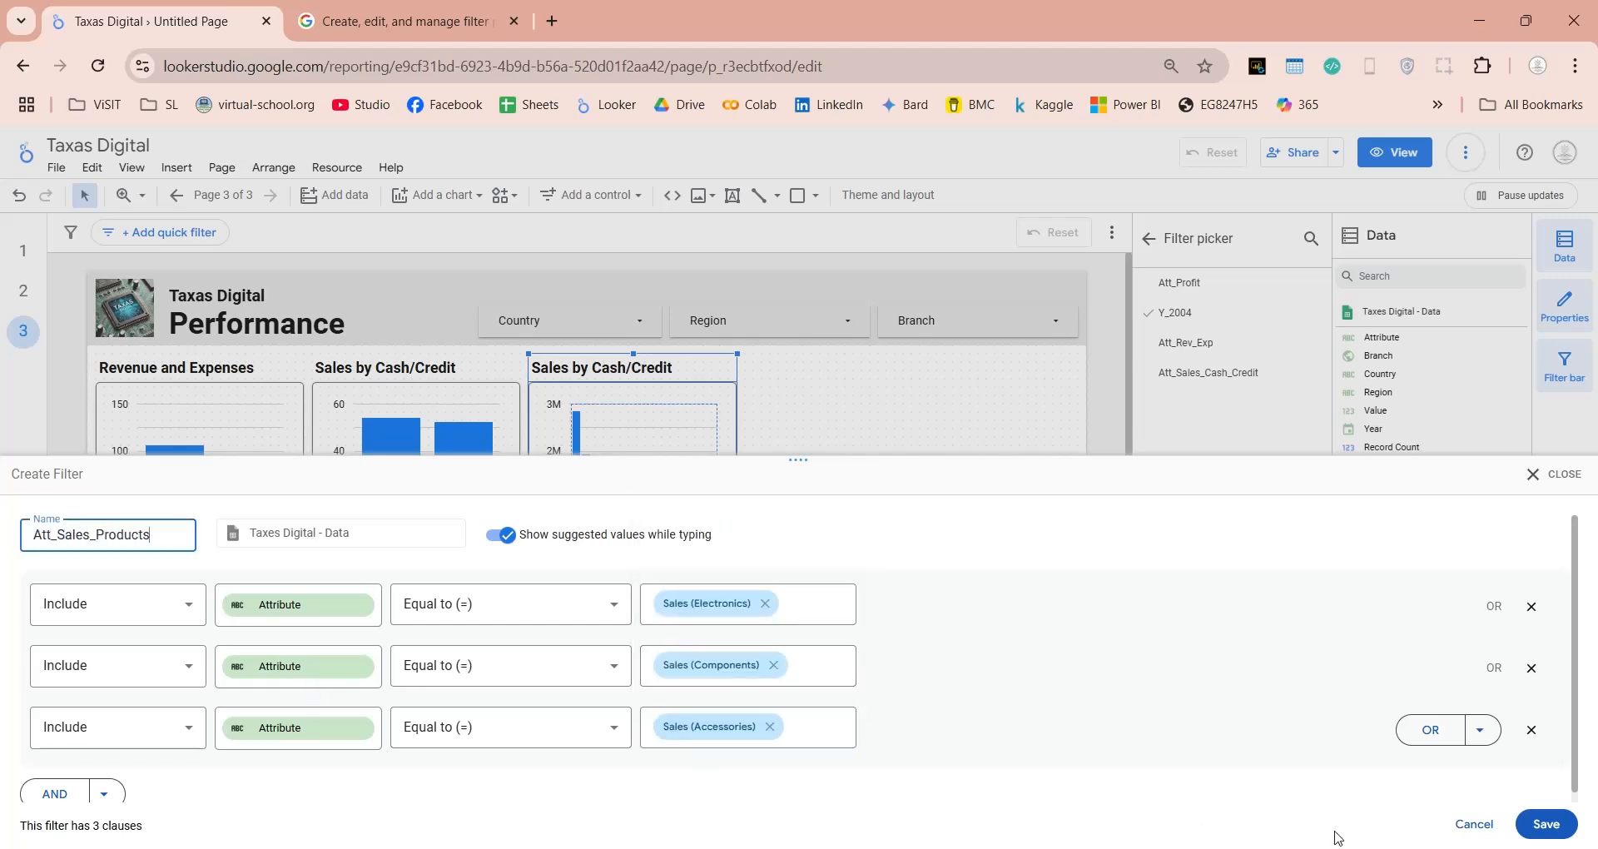
left_click(1545, 827)
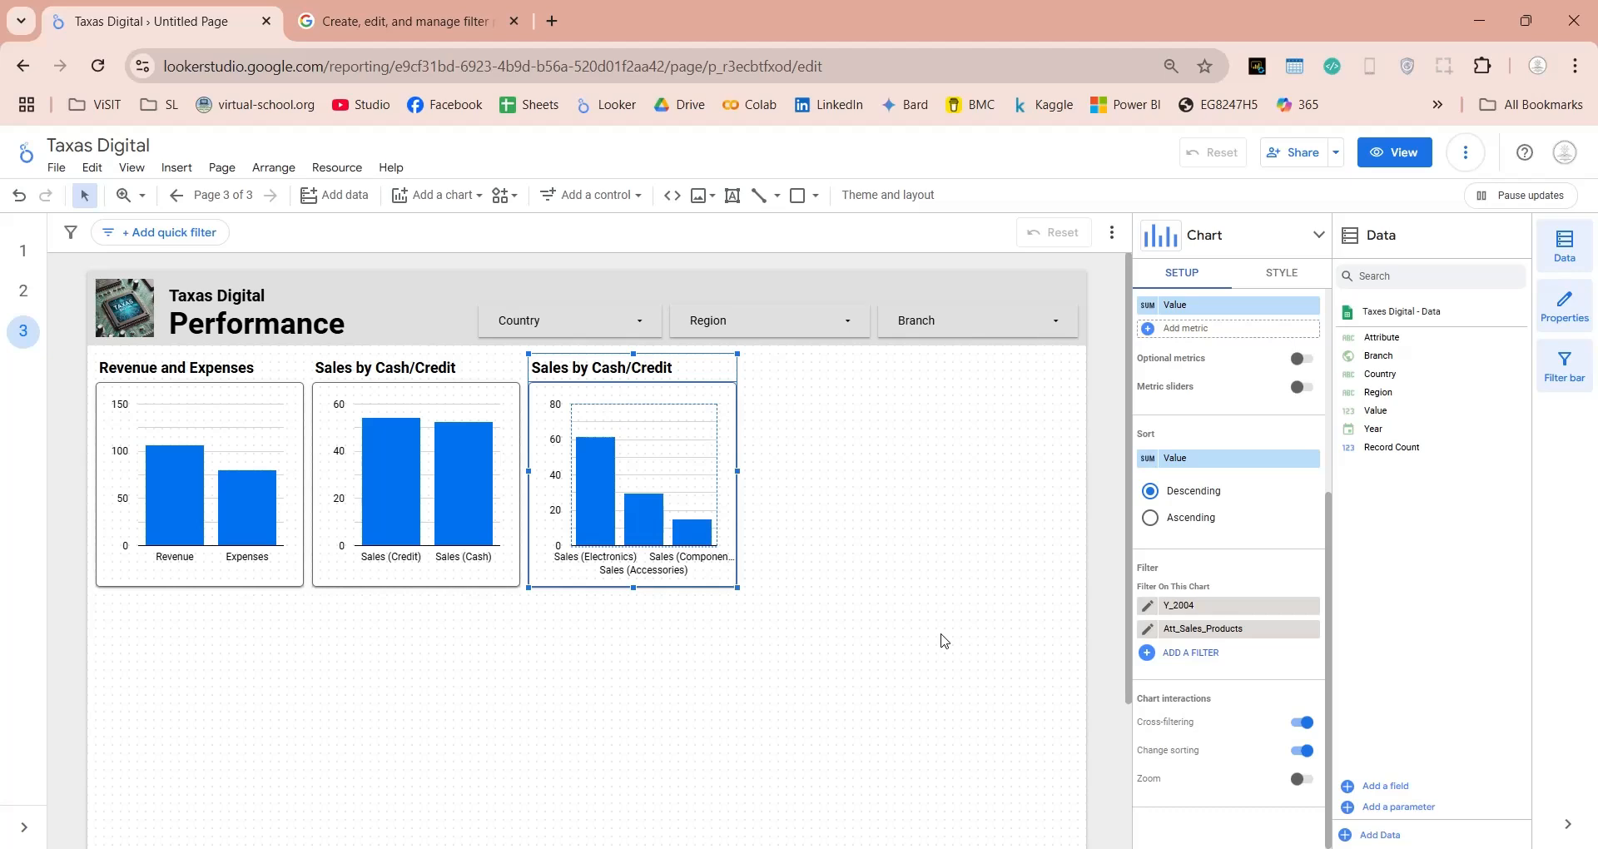
Title the third bar chart Sales by Products
left_click(1282, 272)
scroll(1242, 405, "up", 10)
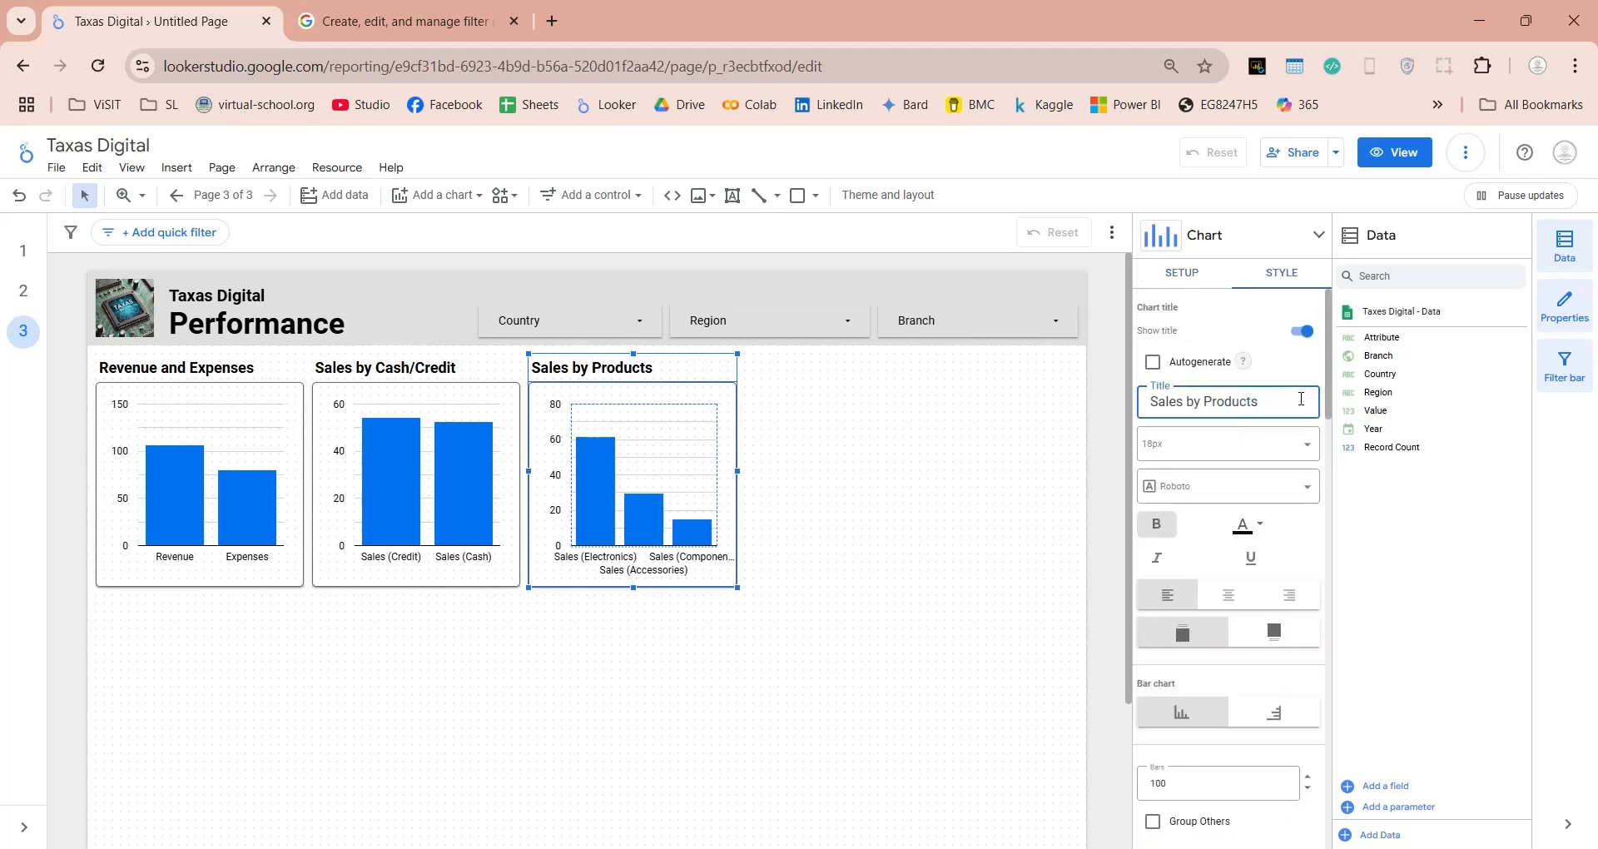
left_click(846, 520)
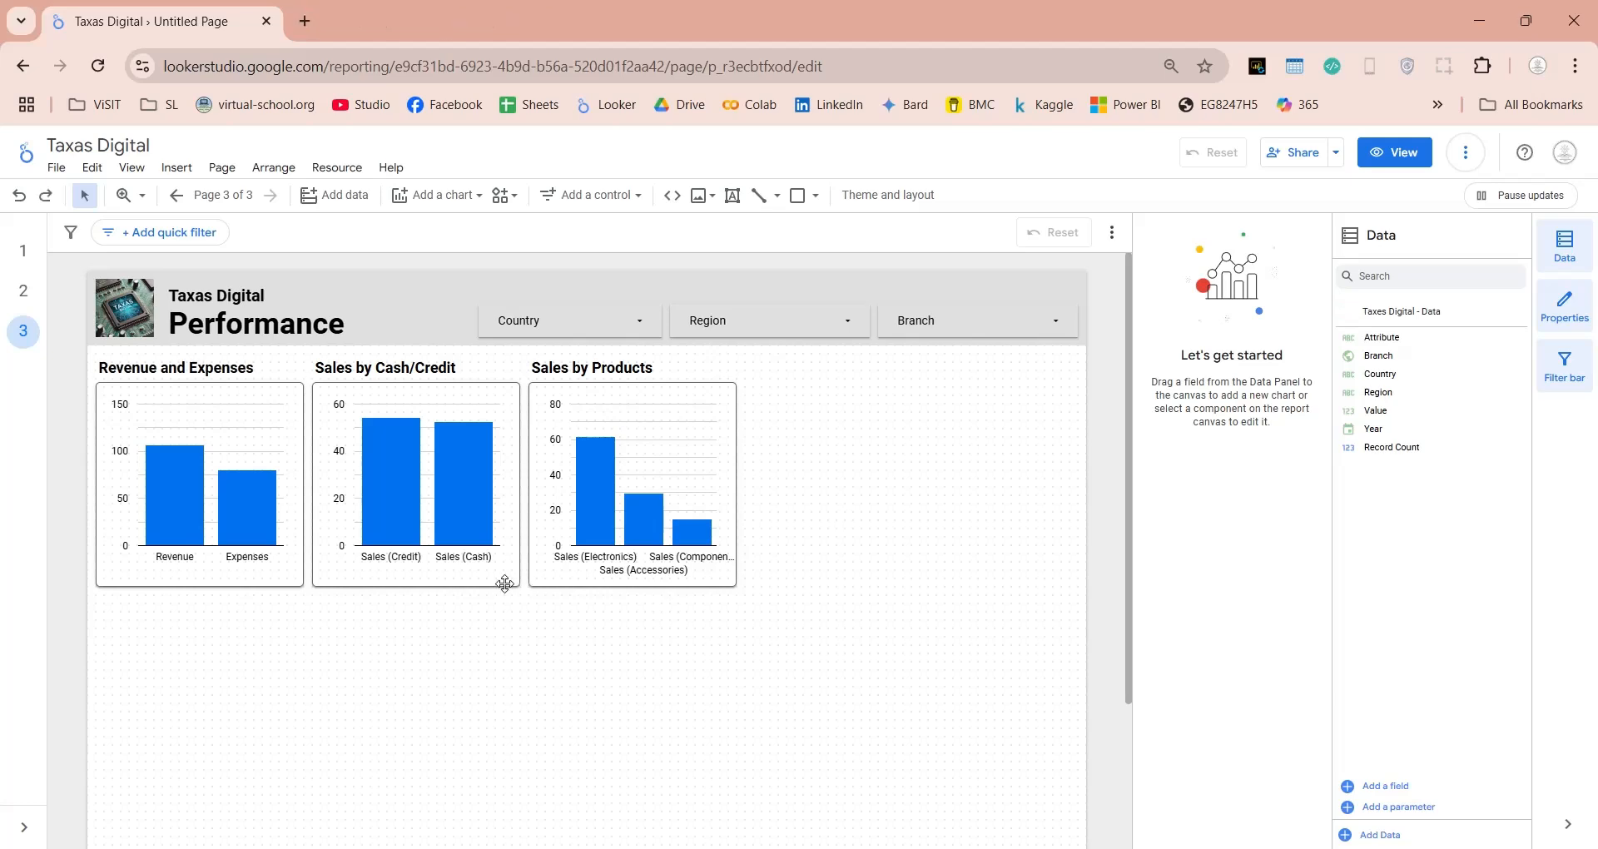
Duplicate the Sales by Cash/Credit chart, place the copy beside Sales by Products, and widen it to the end of the row
left_click(497, 580)
key("ctrl+d")
left_click_drag(497, 592, 914, 571)
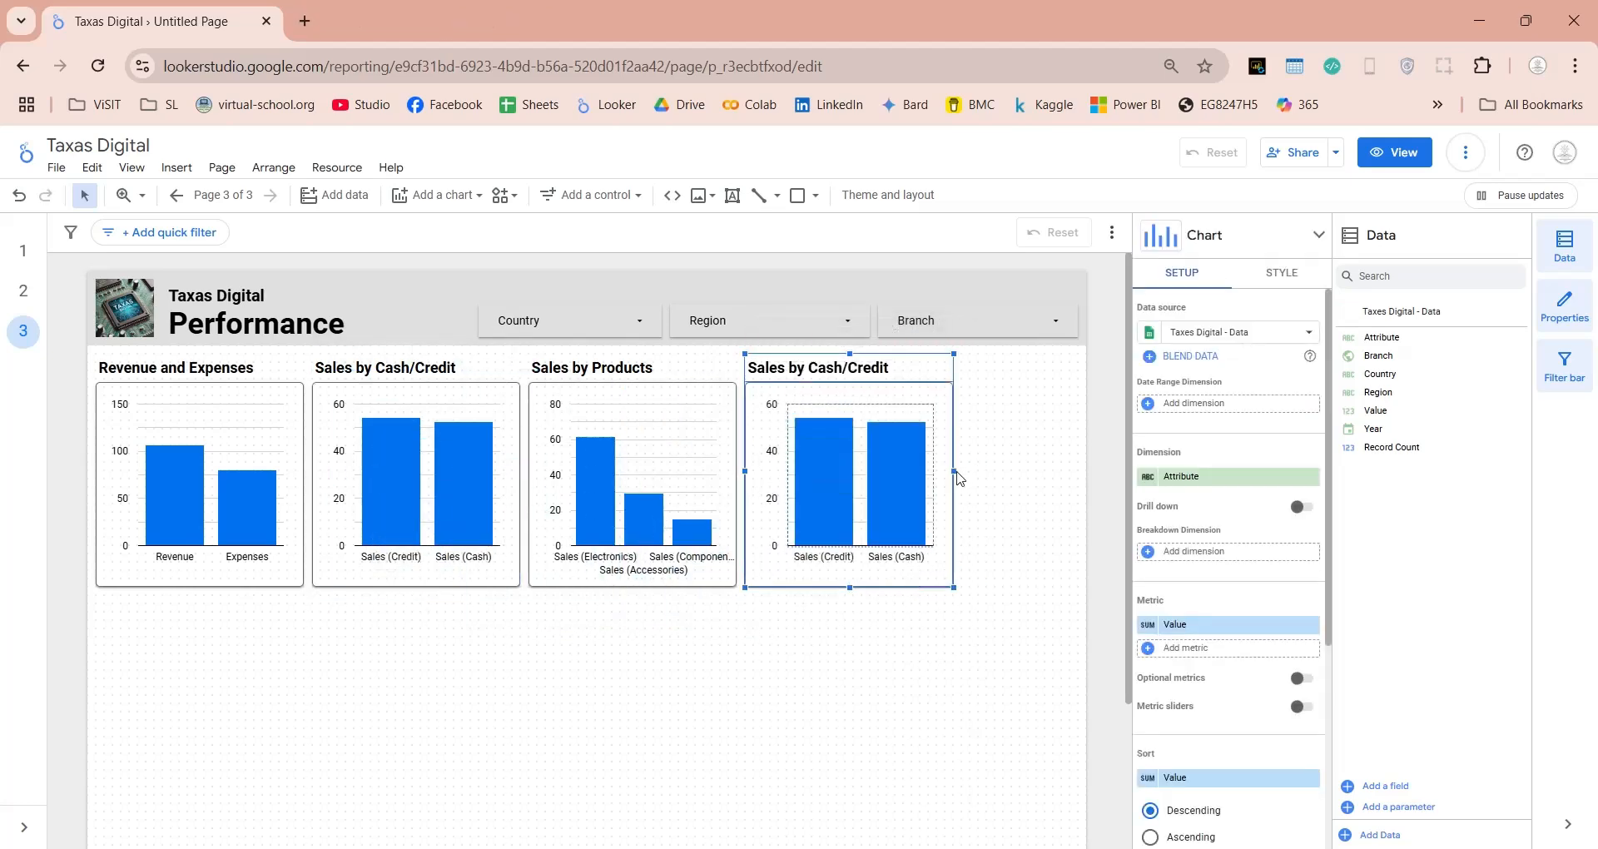
left_click_drag(955, 472, 1079, 491)
Replace the fourth chart's Att_Sales_Cash_Credit filter with a new filter whose first clause includes Attribute equal to Expenses (Other)
scroll(1198, 665, "down", 4)
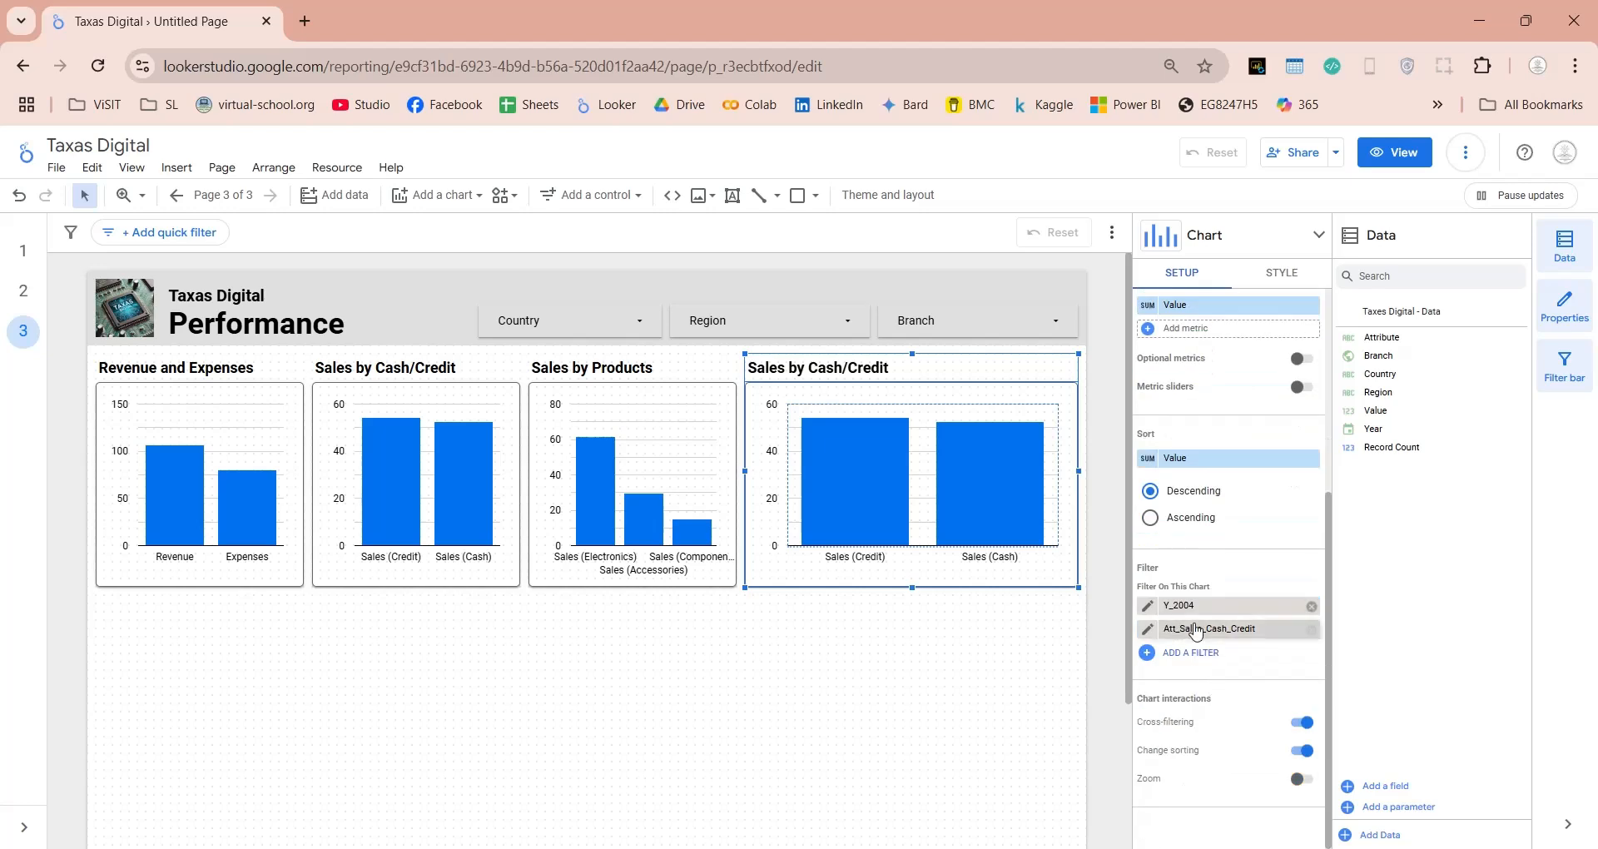
left_click(1312, 630)
left_click(1190, 630)
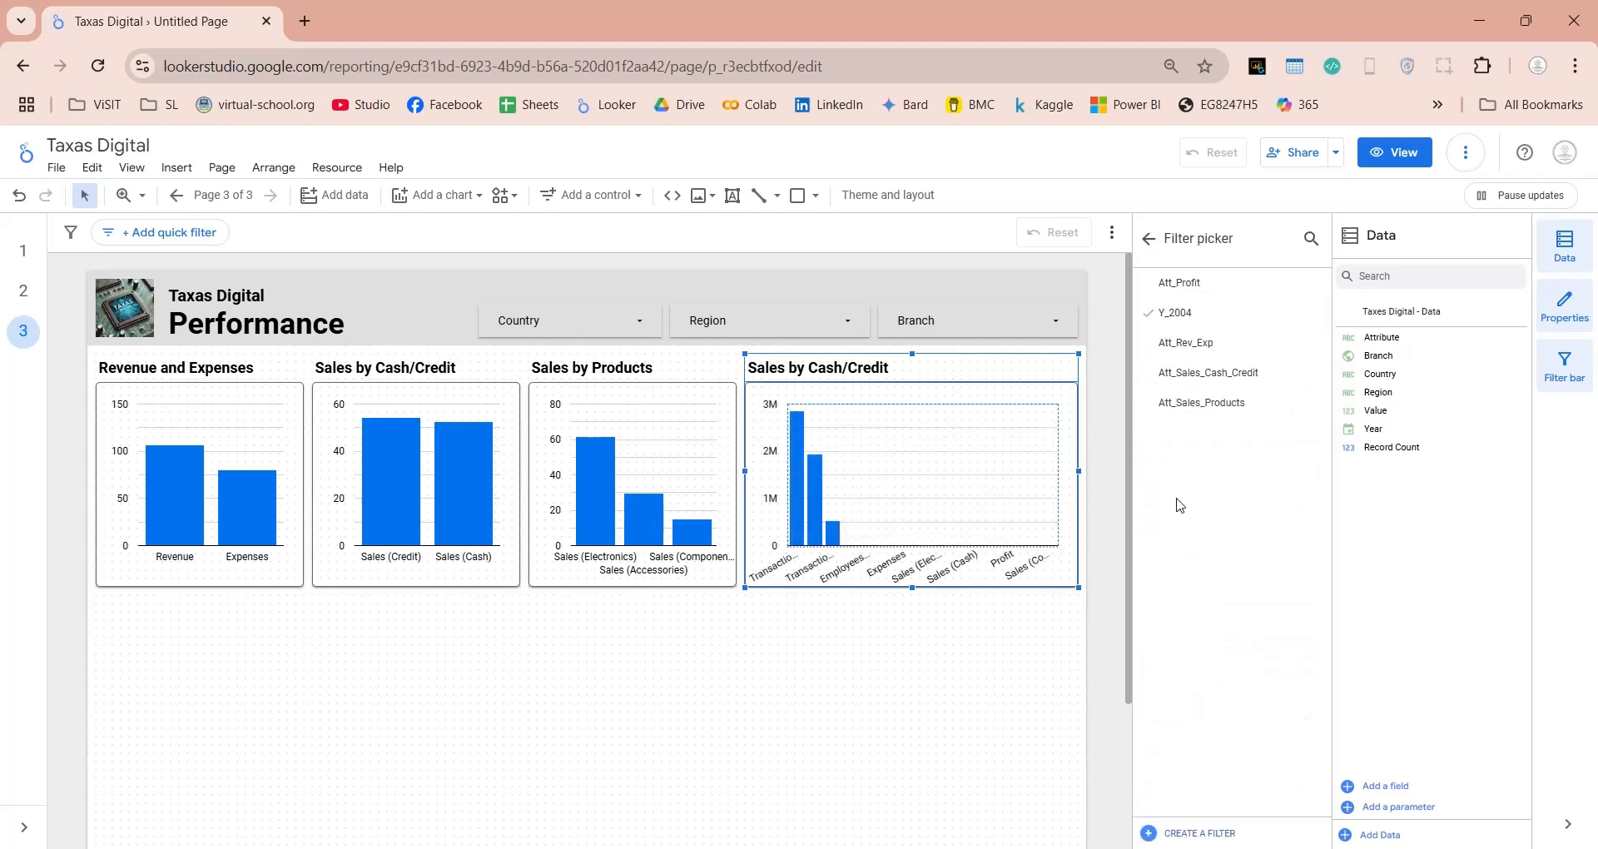
left_click(1189, 836)
left_click(237, 605)
left_click(283, 716)
left_click(466, 381)
left_click(707, 731)
Add an OR clause including Attribute equal to Expenses (Admin), and save the filter as Att_Exp
left_click(1487, 606)
left_click(288, 667)
left_click(283, 717)
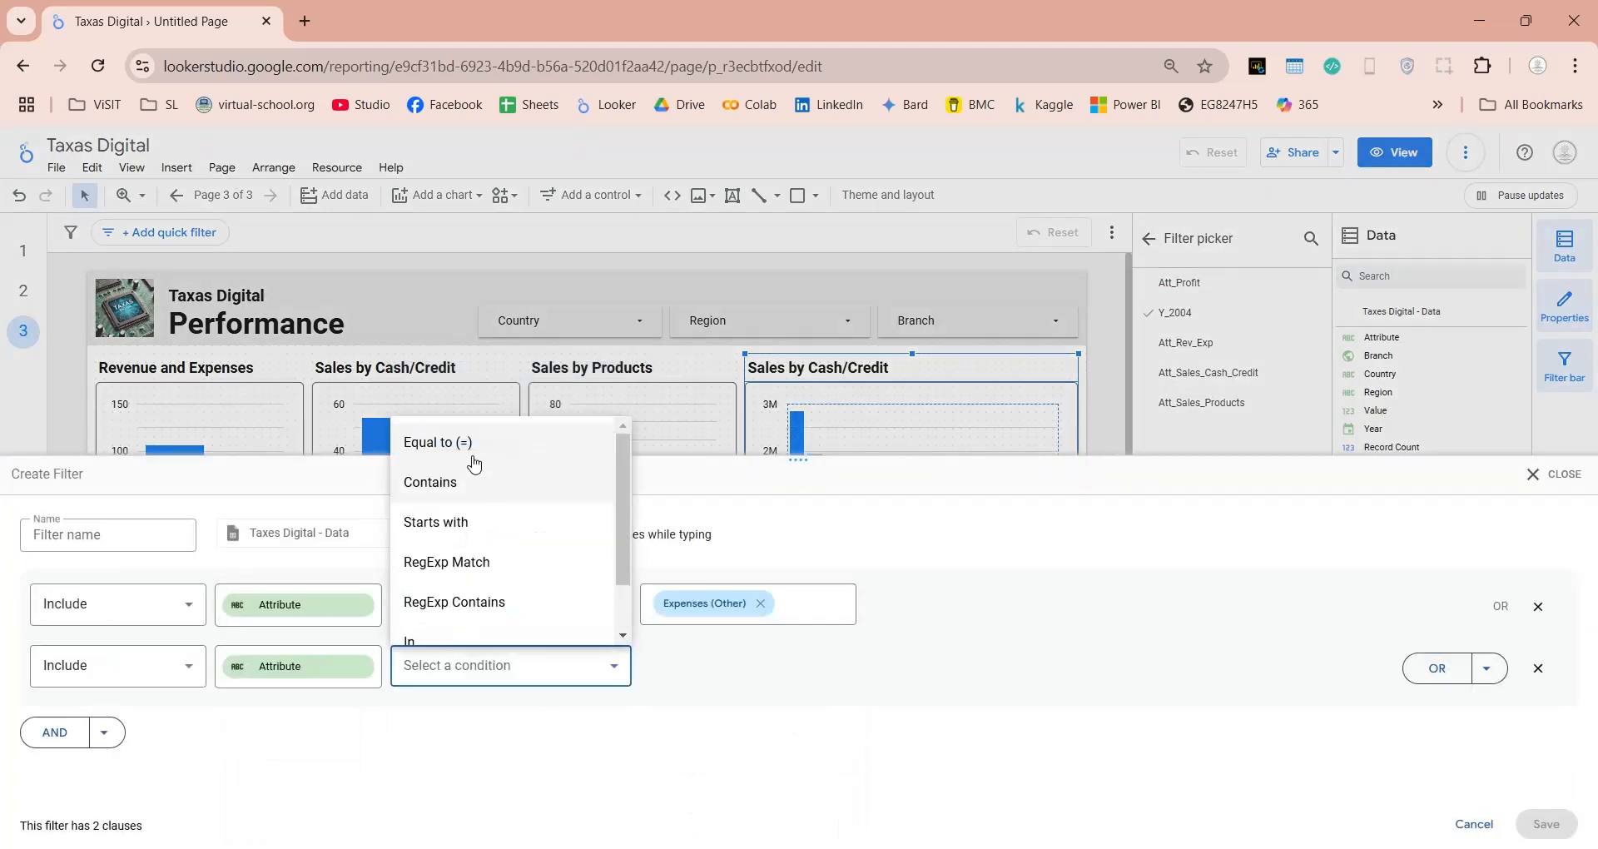
left_click(472, 445)
left_click(749, 666)
left_click(727, 752)
left_click(122, 535)
type("Att_Exp")
left_click(1547, 824)
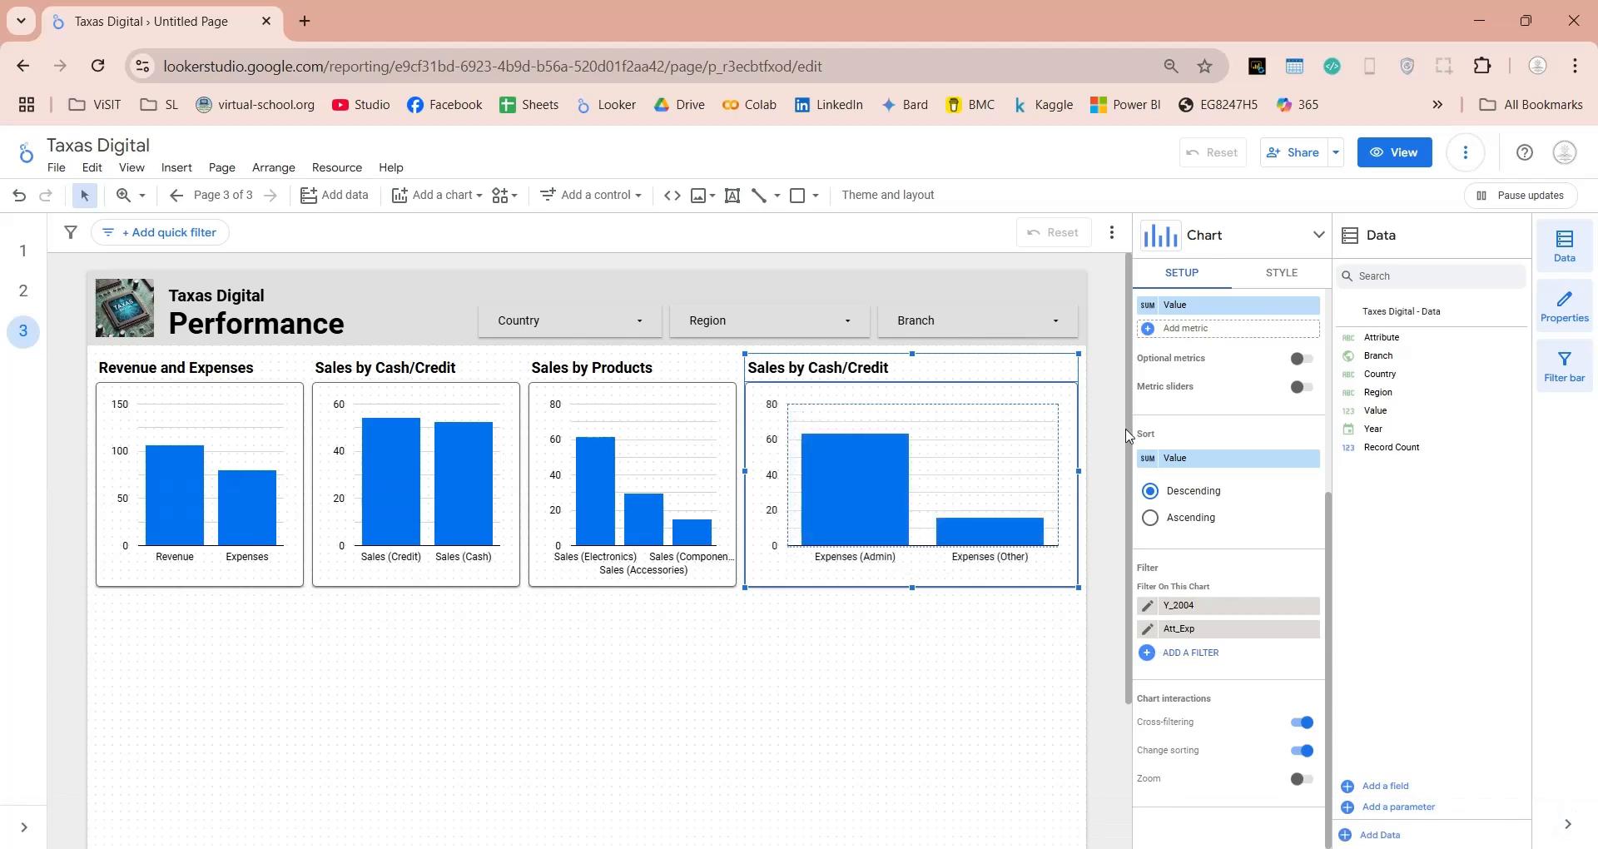
Convert the fourth chart to a pie chart and show its legend to the right of the pie
left_click(1277, 275)
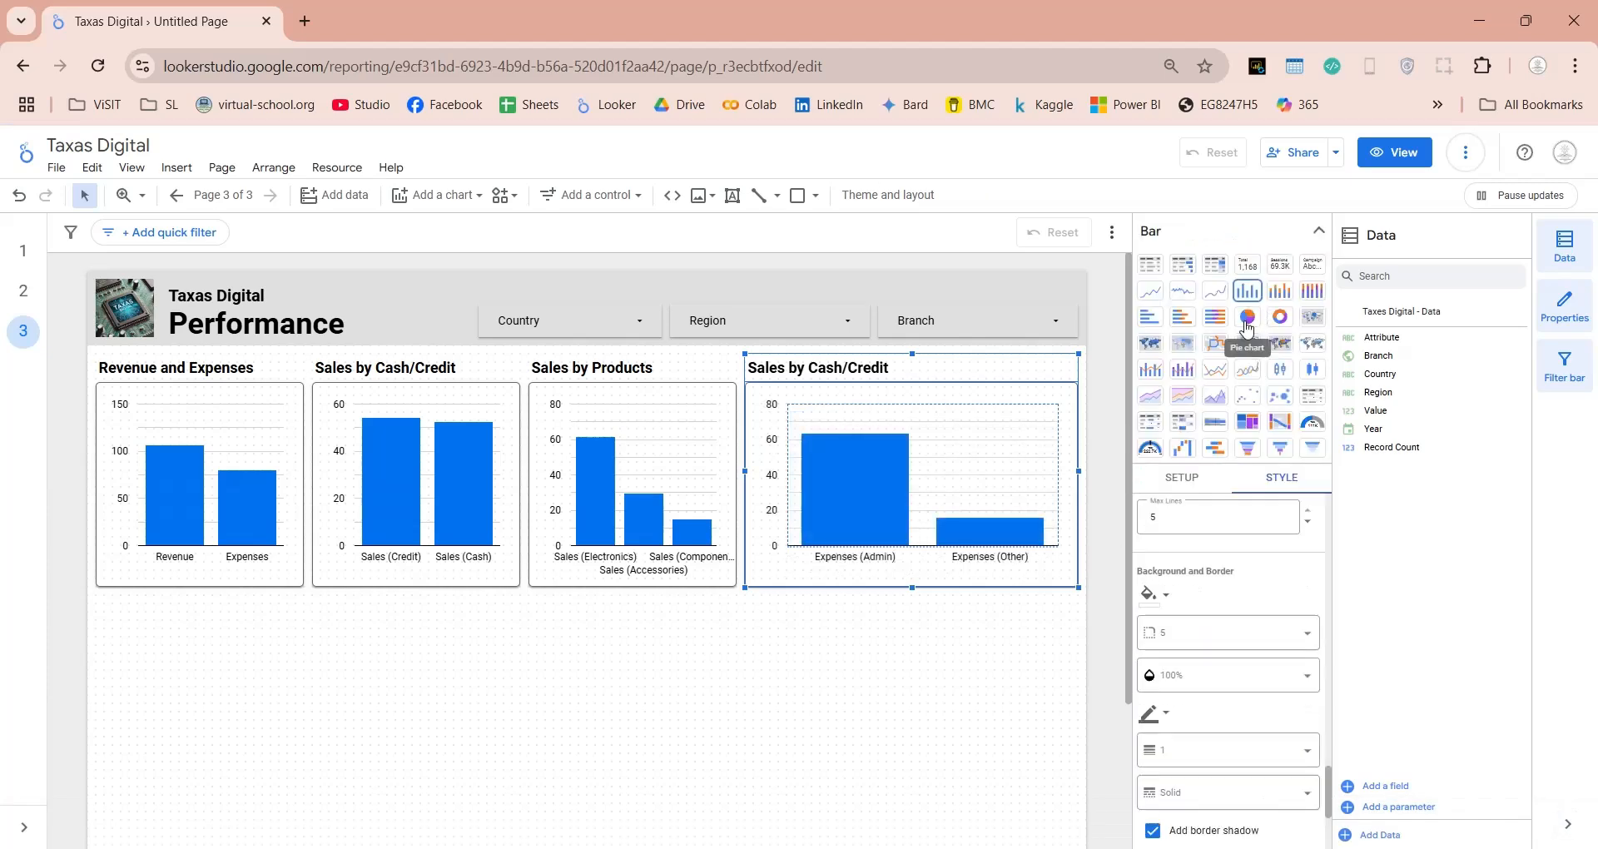
left_click(1245, 324)
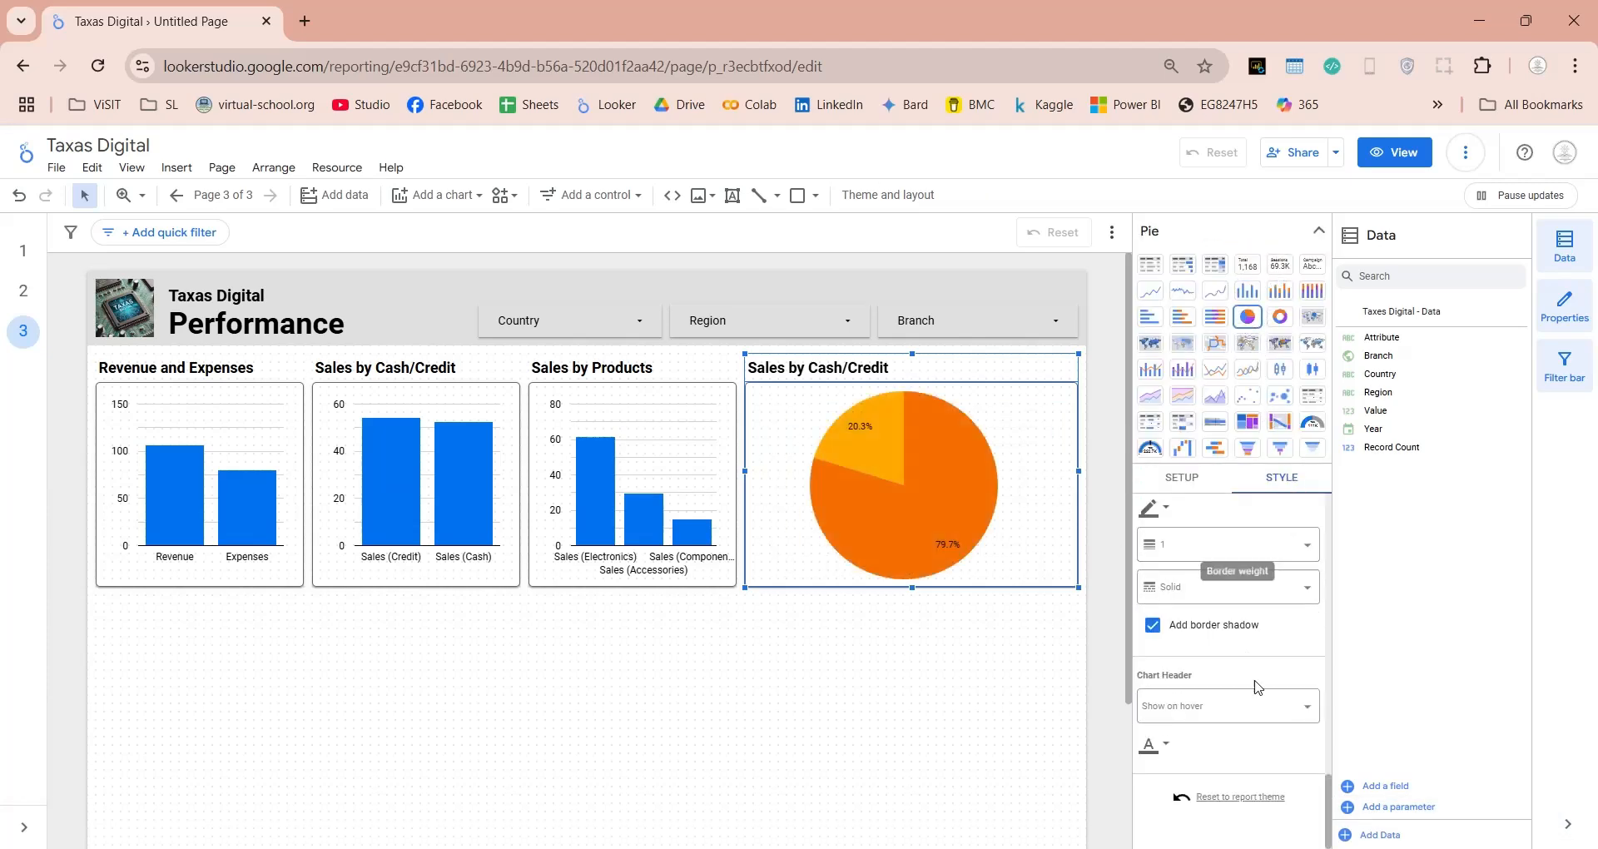
left_click_drag(1329, 820, 1327, 741)
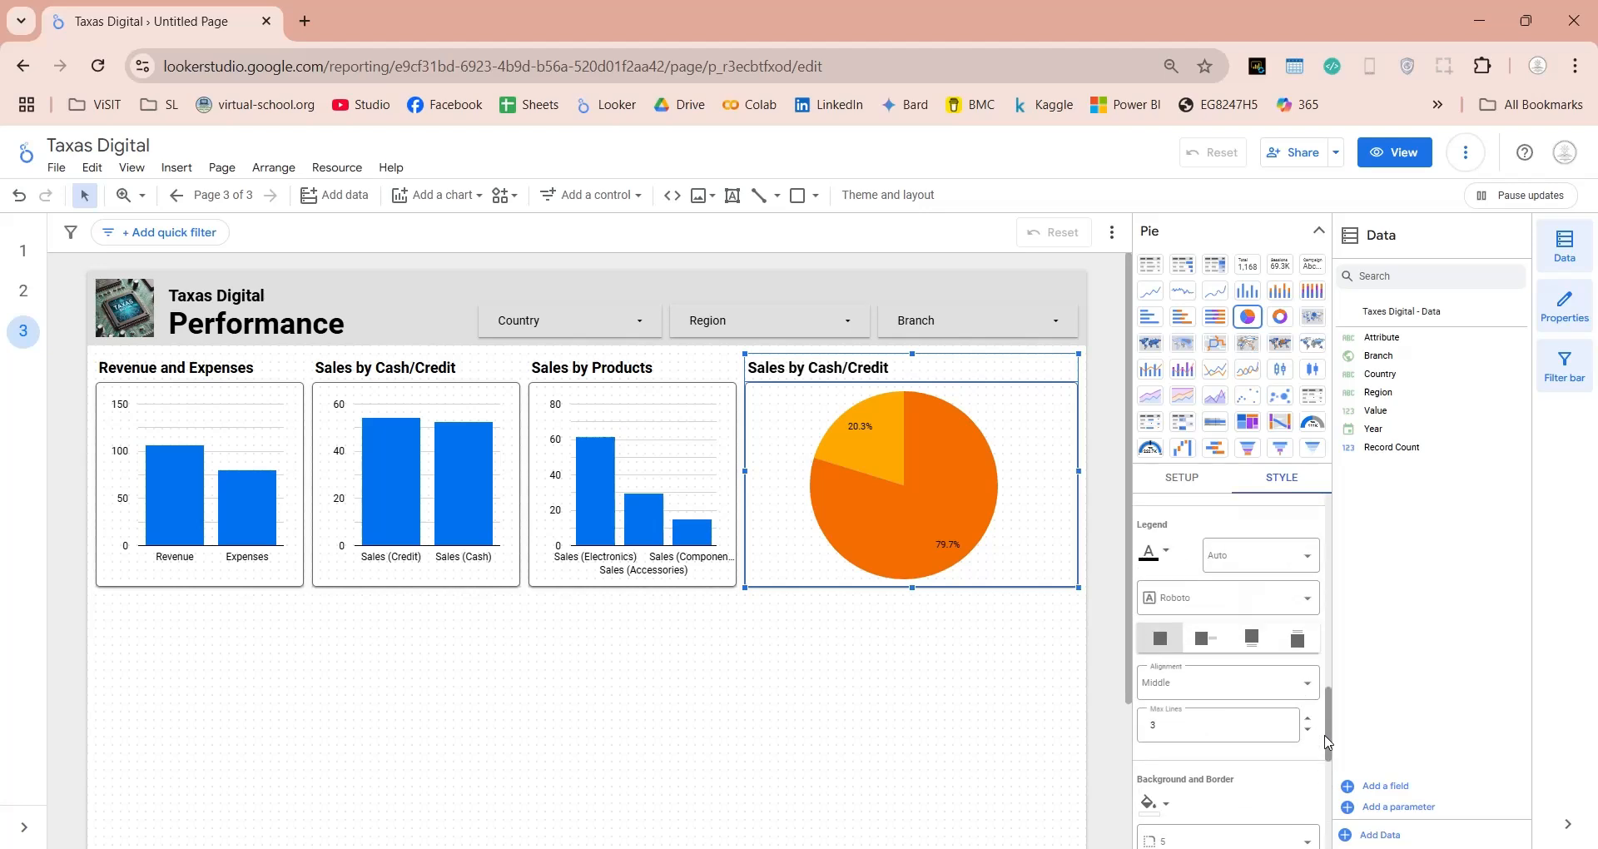
left_click(1211, 648)
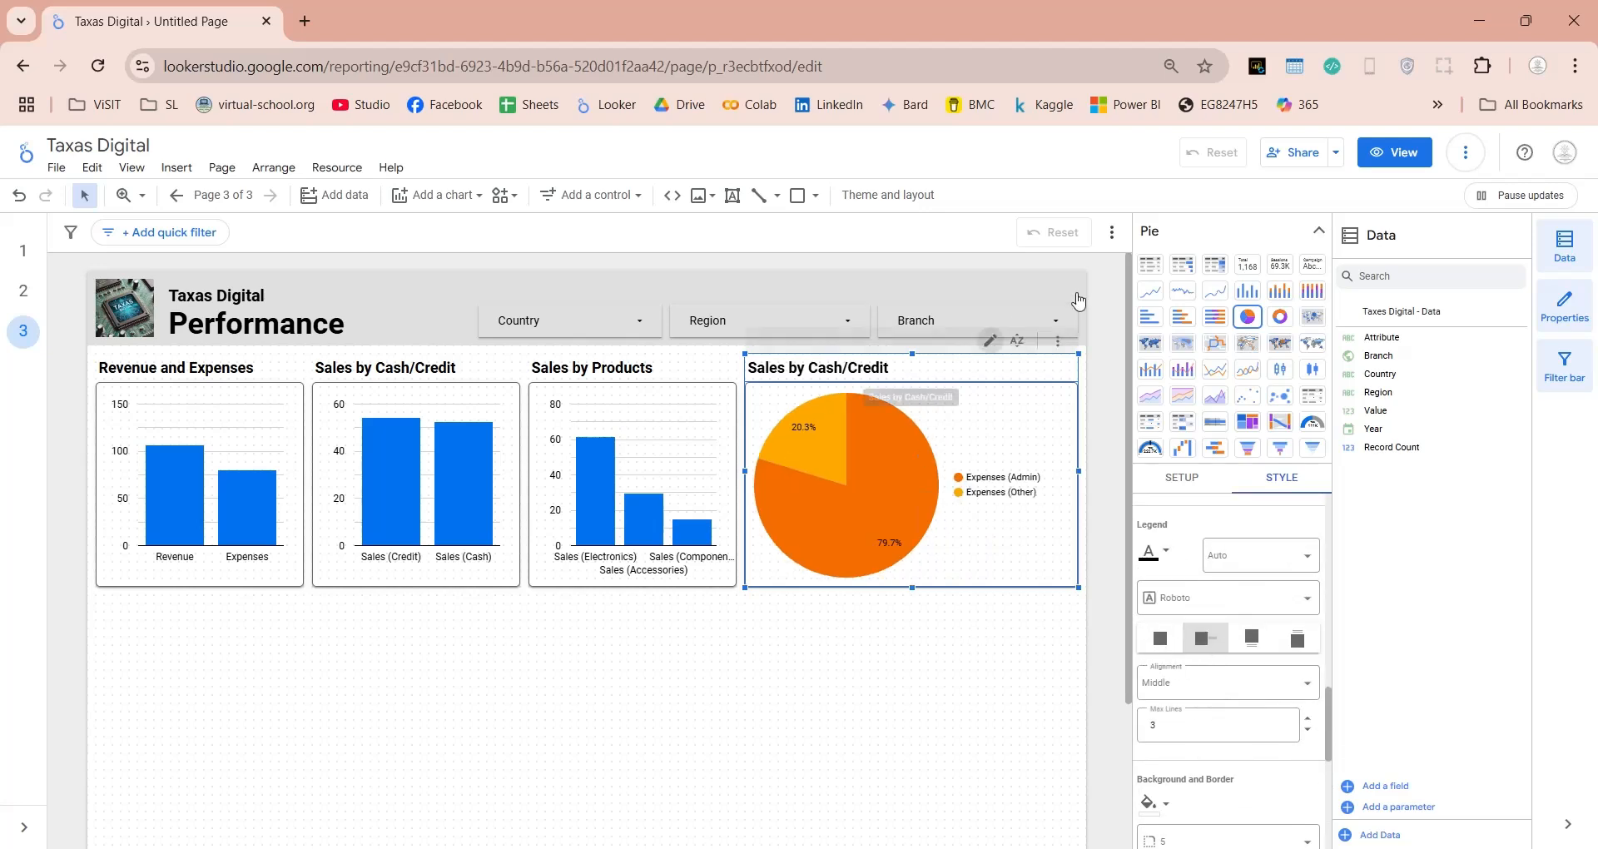
left_click(1318, 230)
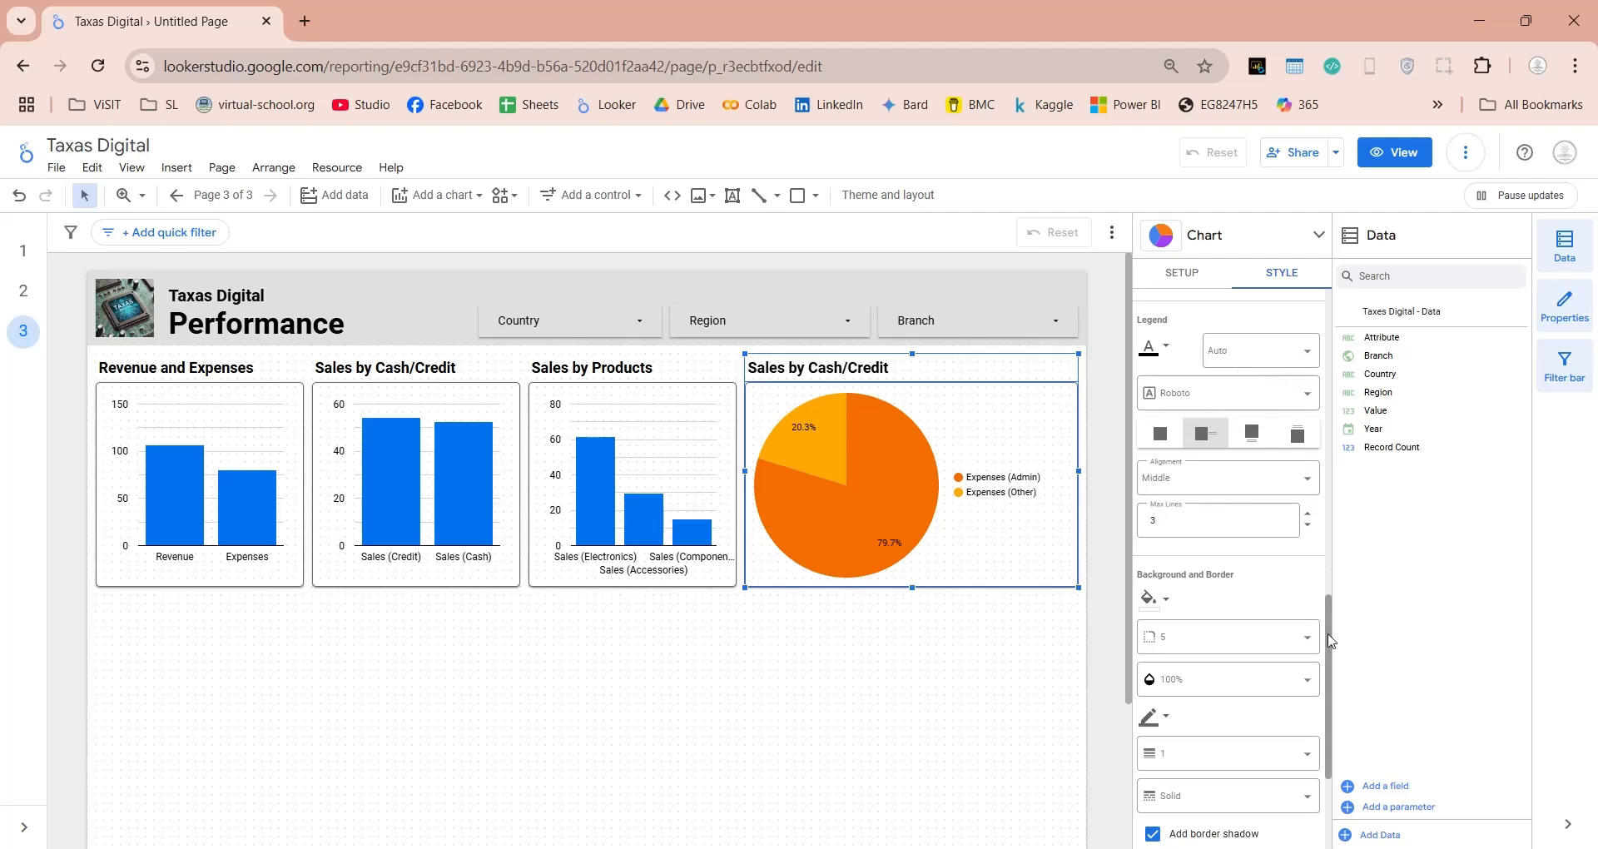
Title the pie chart Expenses
left_click_drag(1329, 640, 1328, 333)
left_click_drag(1286, 402, 1068, 400)
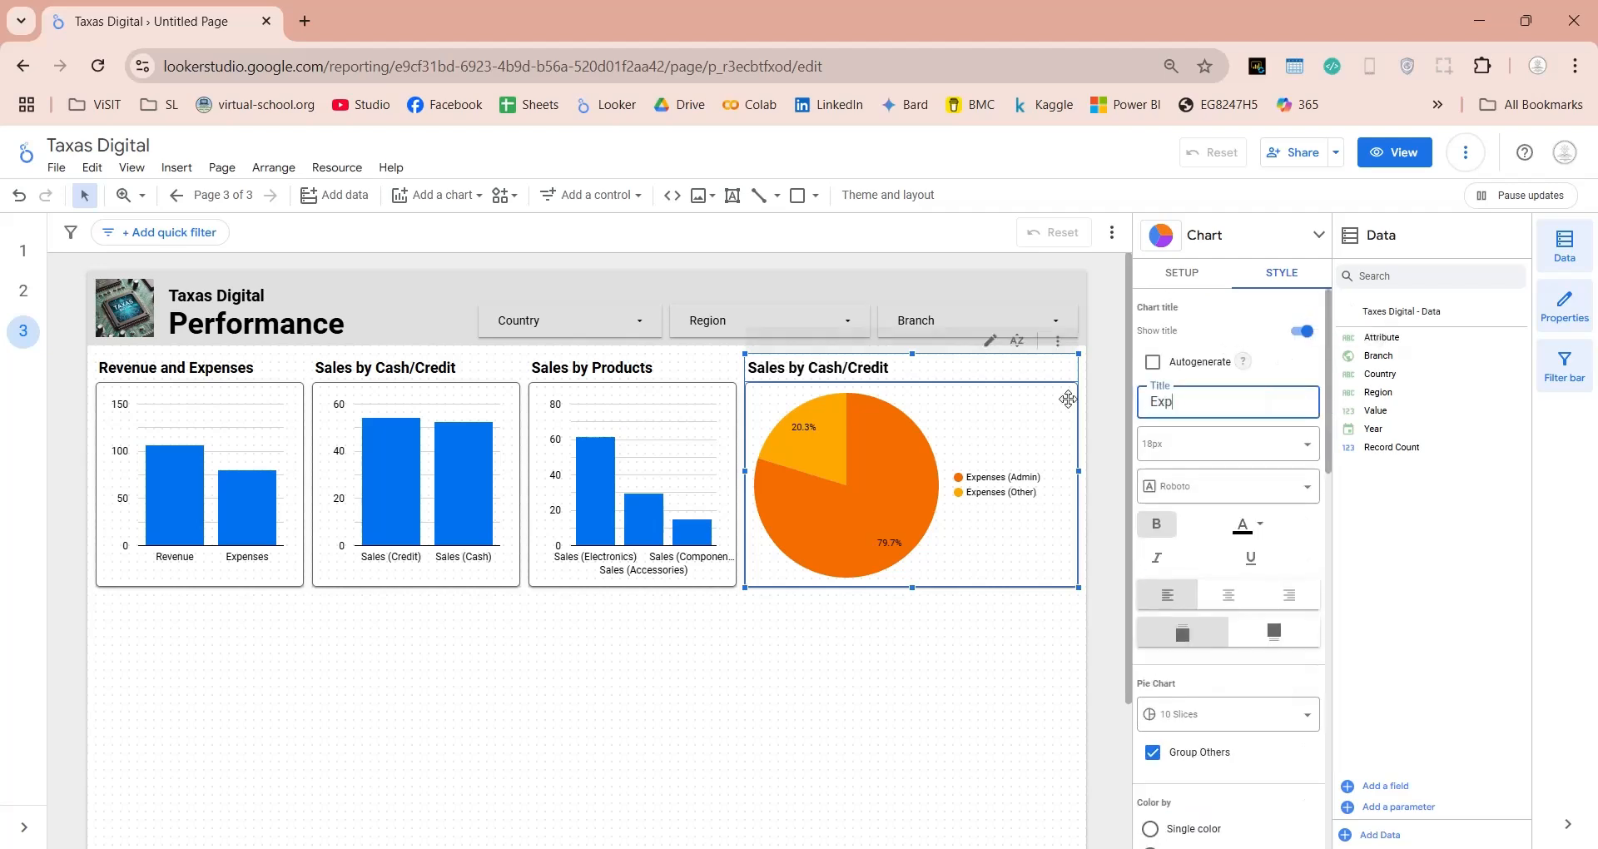
left_click(444, 693)
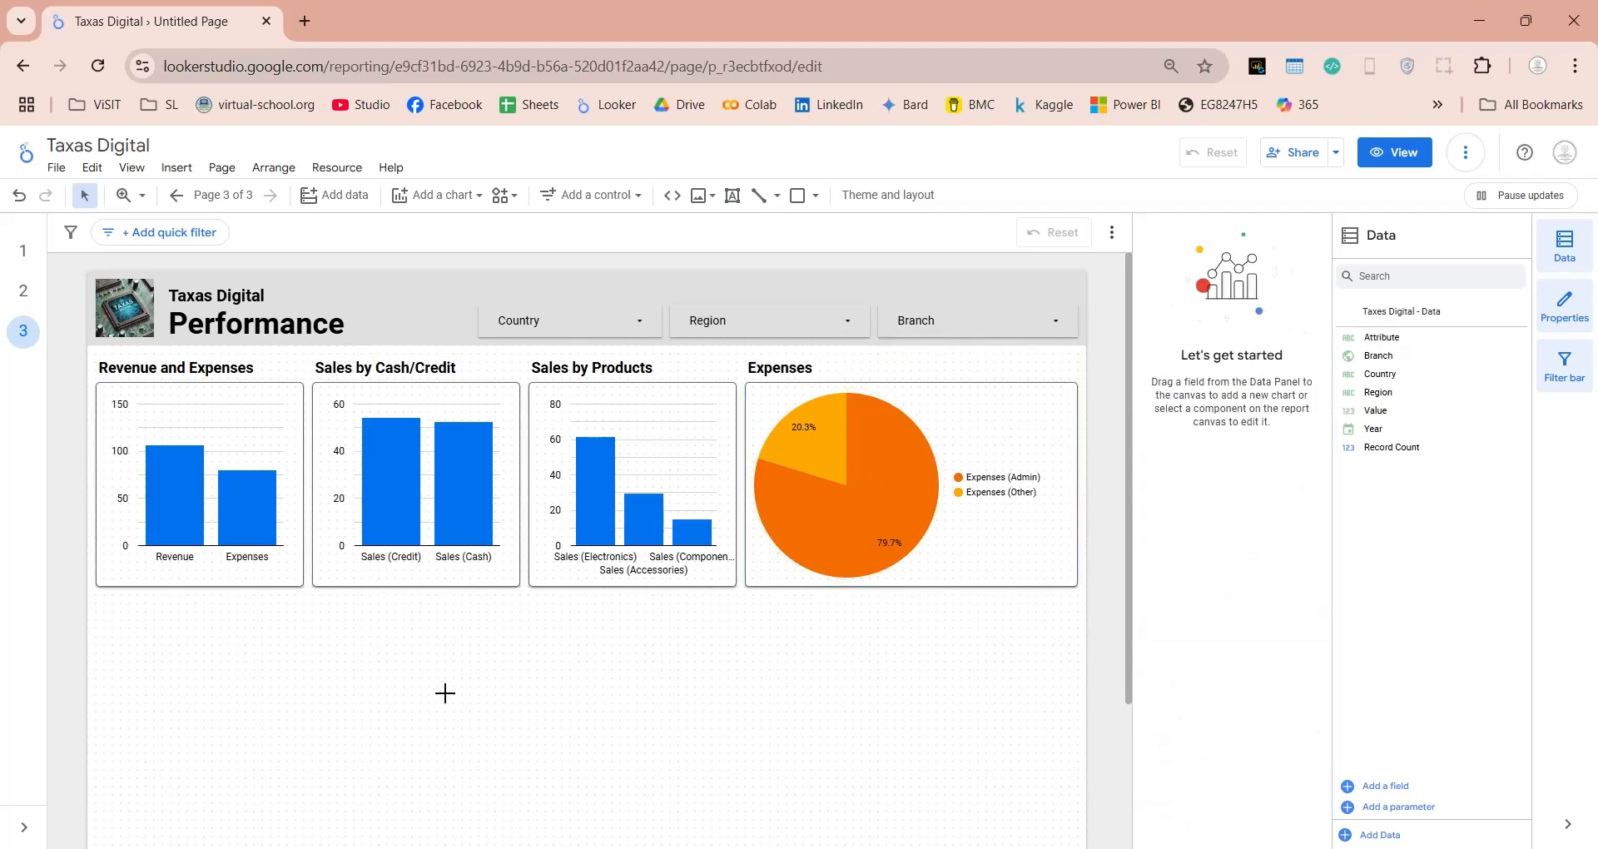
Duplicate the Expenses pie chart, place the copy at the start of a second row, and widen it to about half the page
left_click(996, 462)
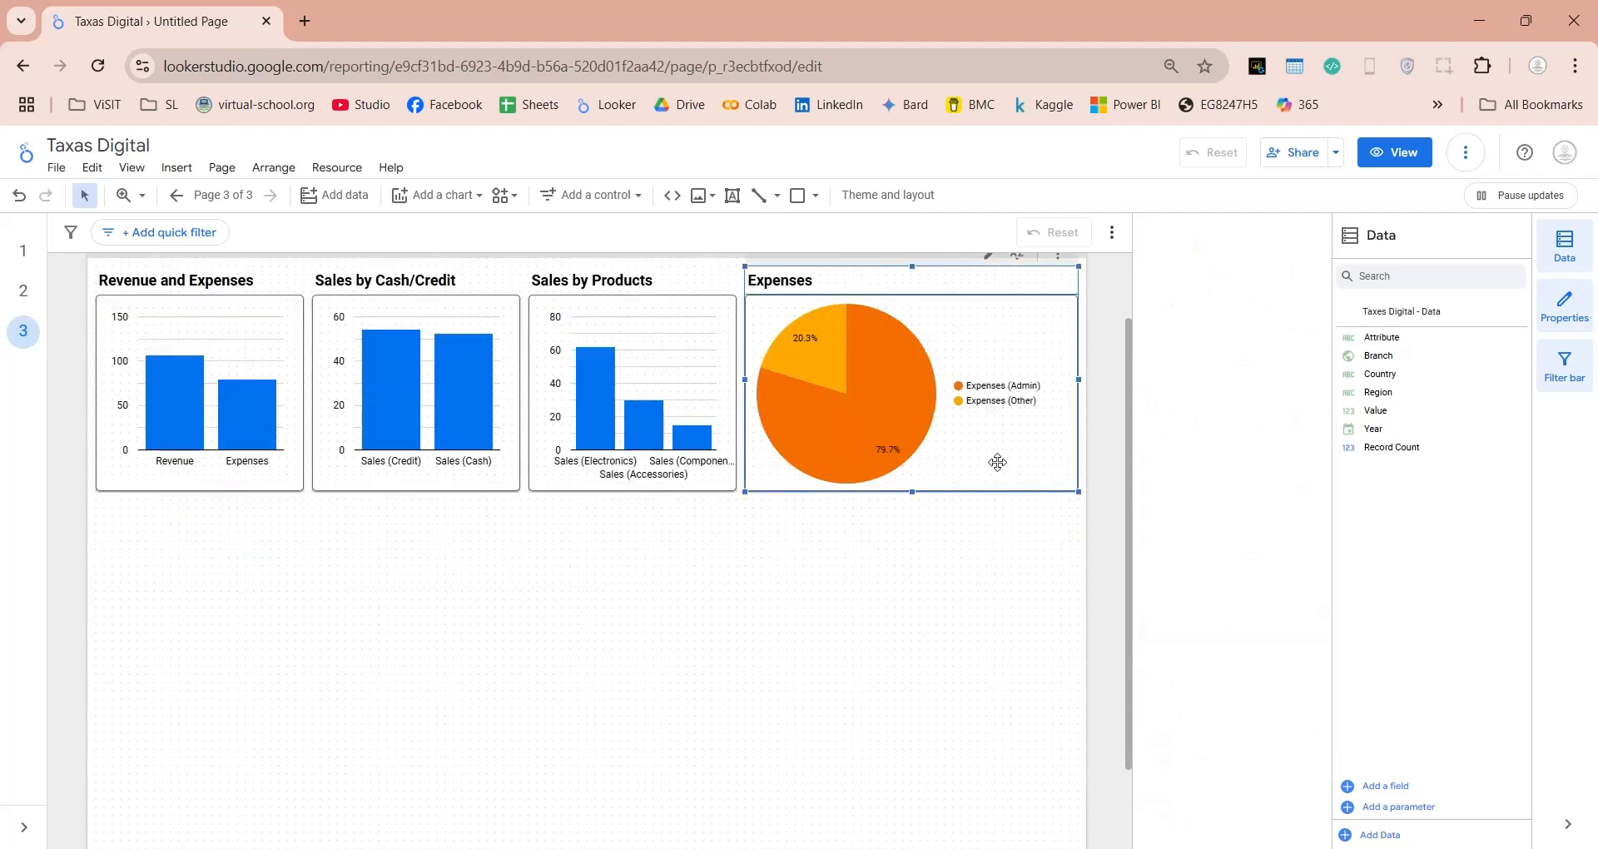
key("ctrl+d")
left_click_drag(994, 470, 268, 718)
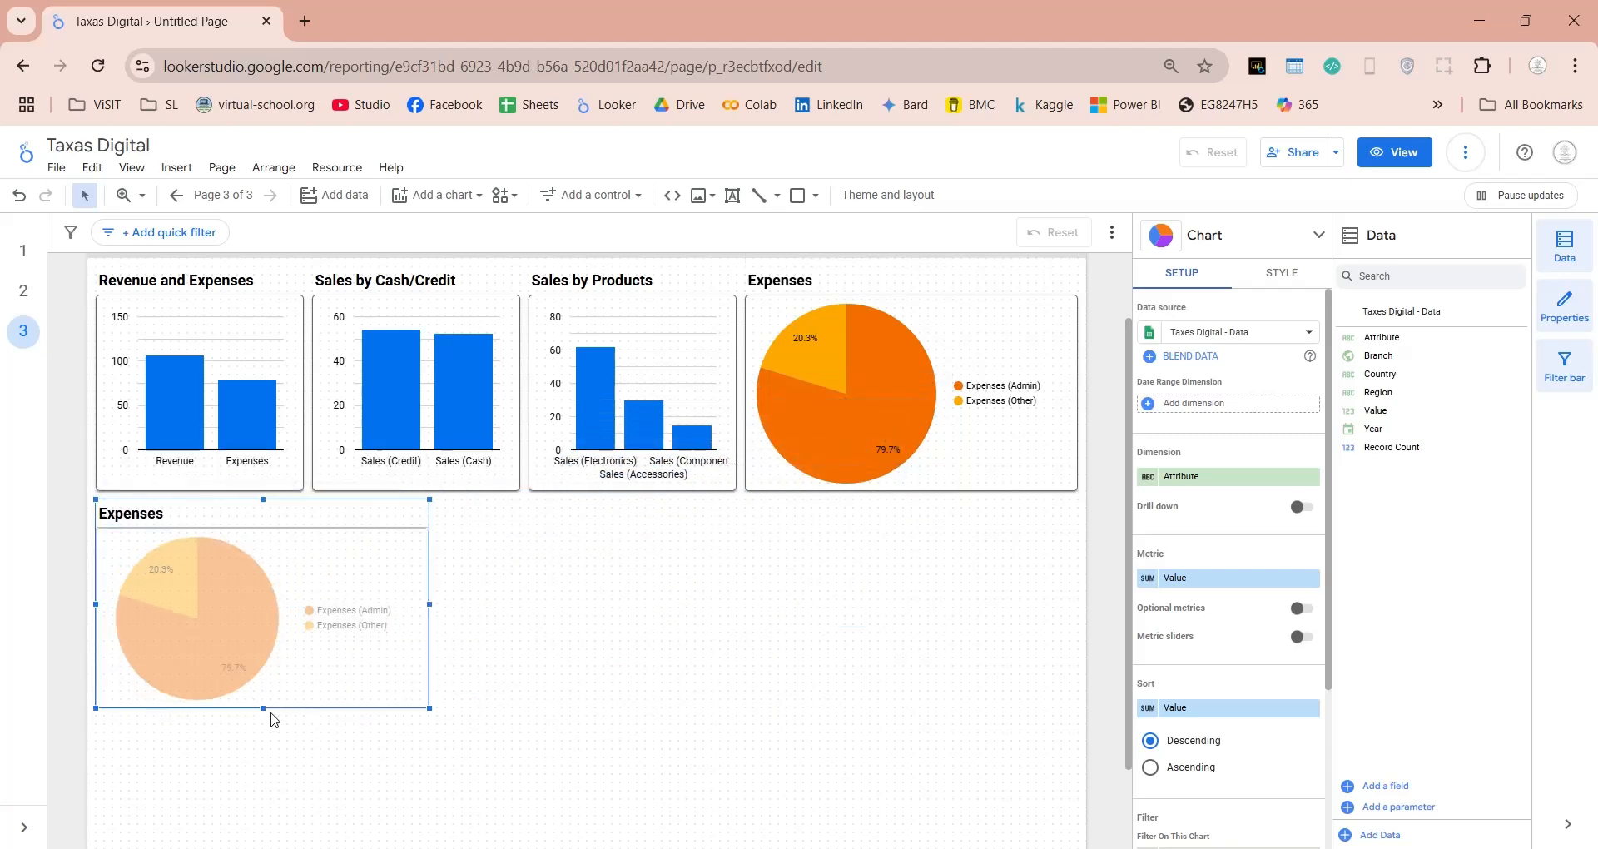
left_click_drag(428, 613, 583, 630)
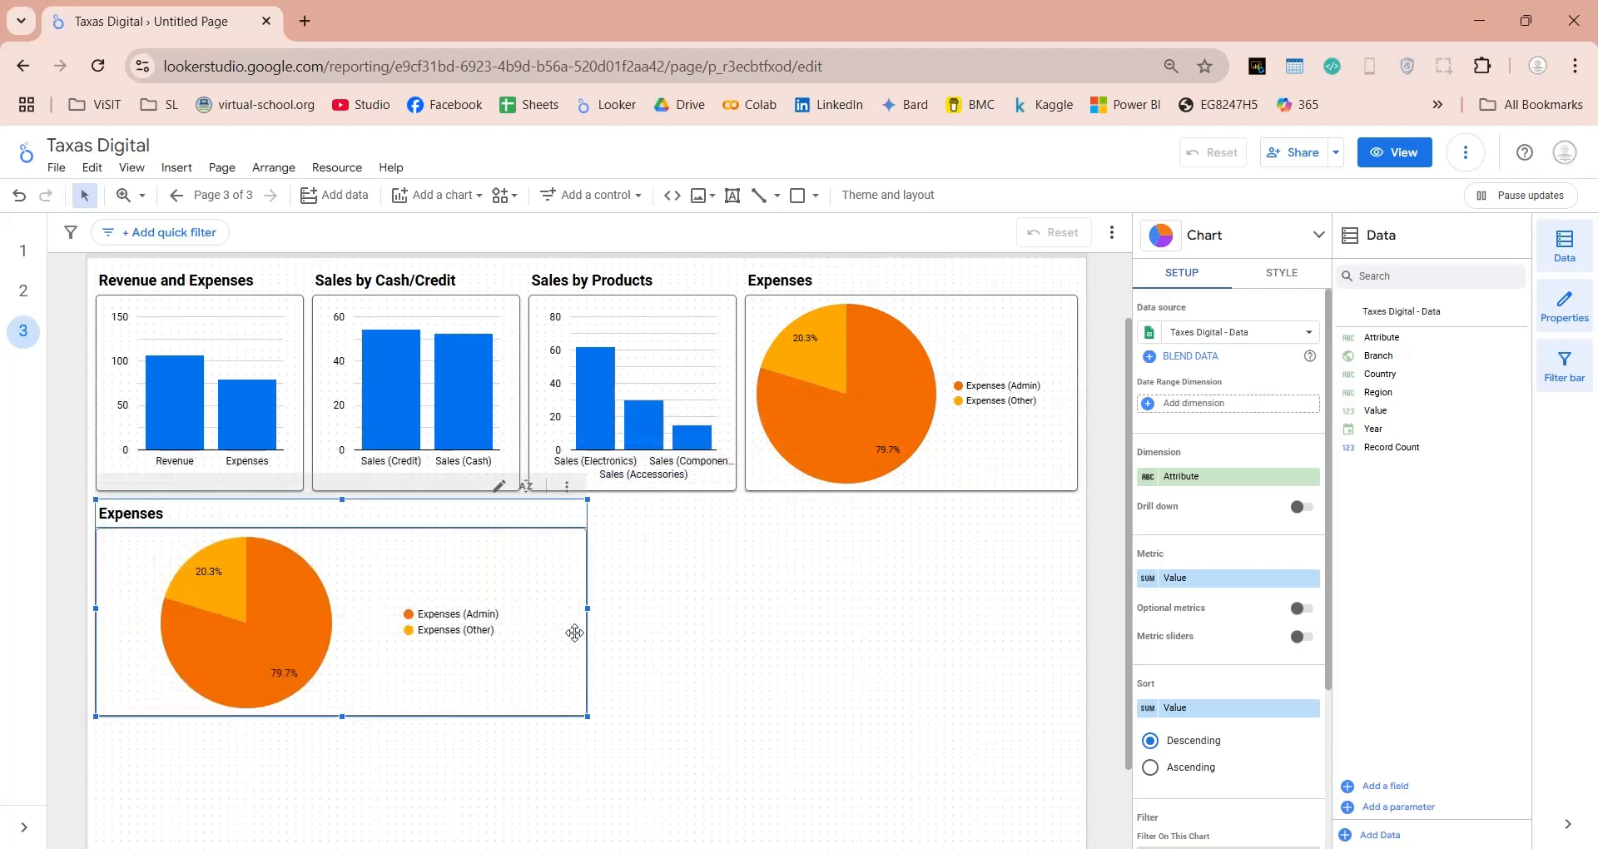
Replace the copied pie's Att_Exp filter with a new filter whose first clause includes Attribute equal to Transactions (Non-financial)
scroll(1277, 678, "down", 3)
left_click(1311, 659)
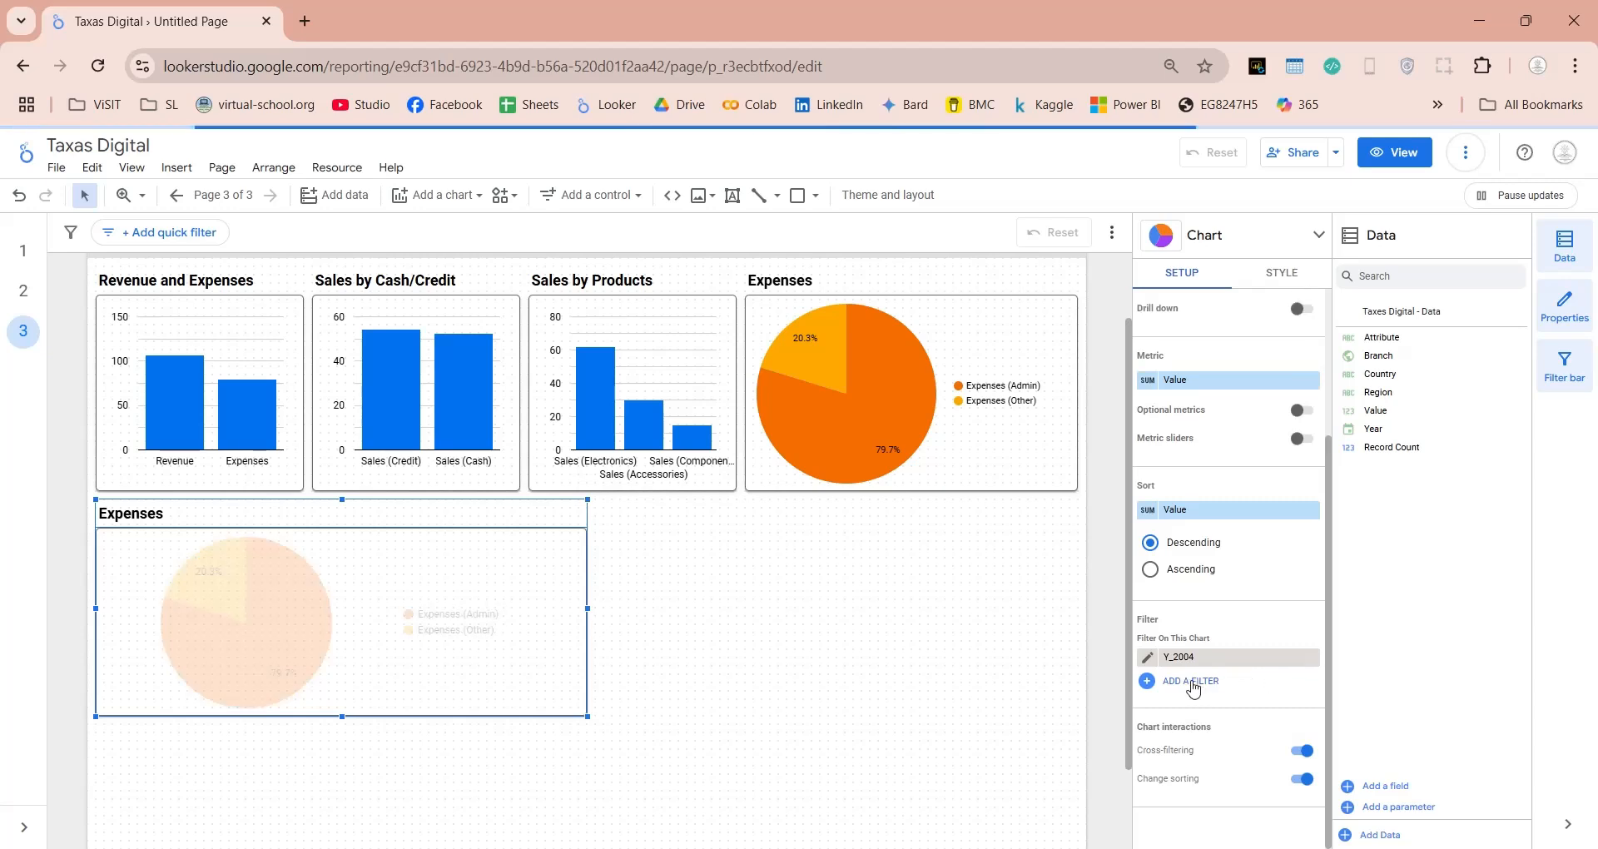
left_click(1183, 658)
left_click(1199, 840)
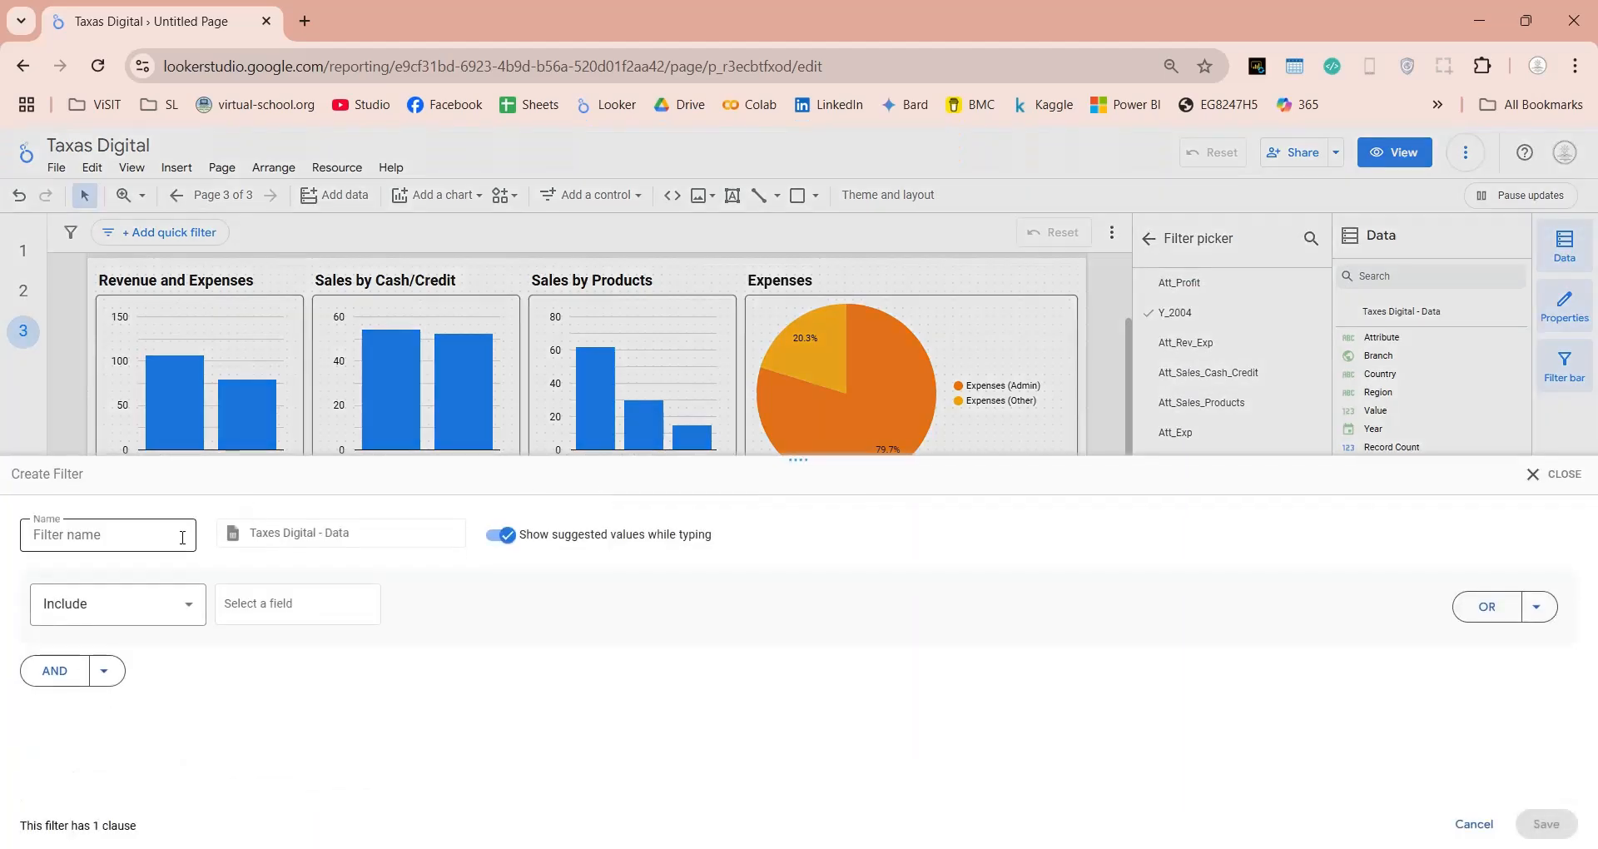
left_click(258, 616)
left_click(270, 724)
left_click(551, 612)
left_click(474, 385)
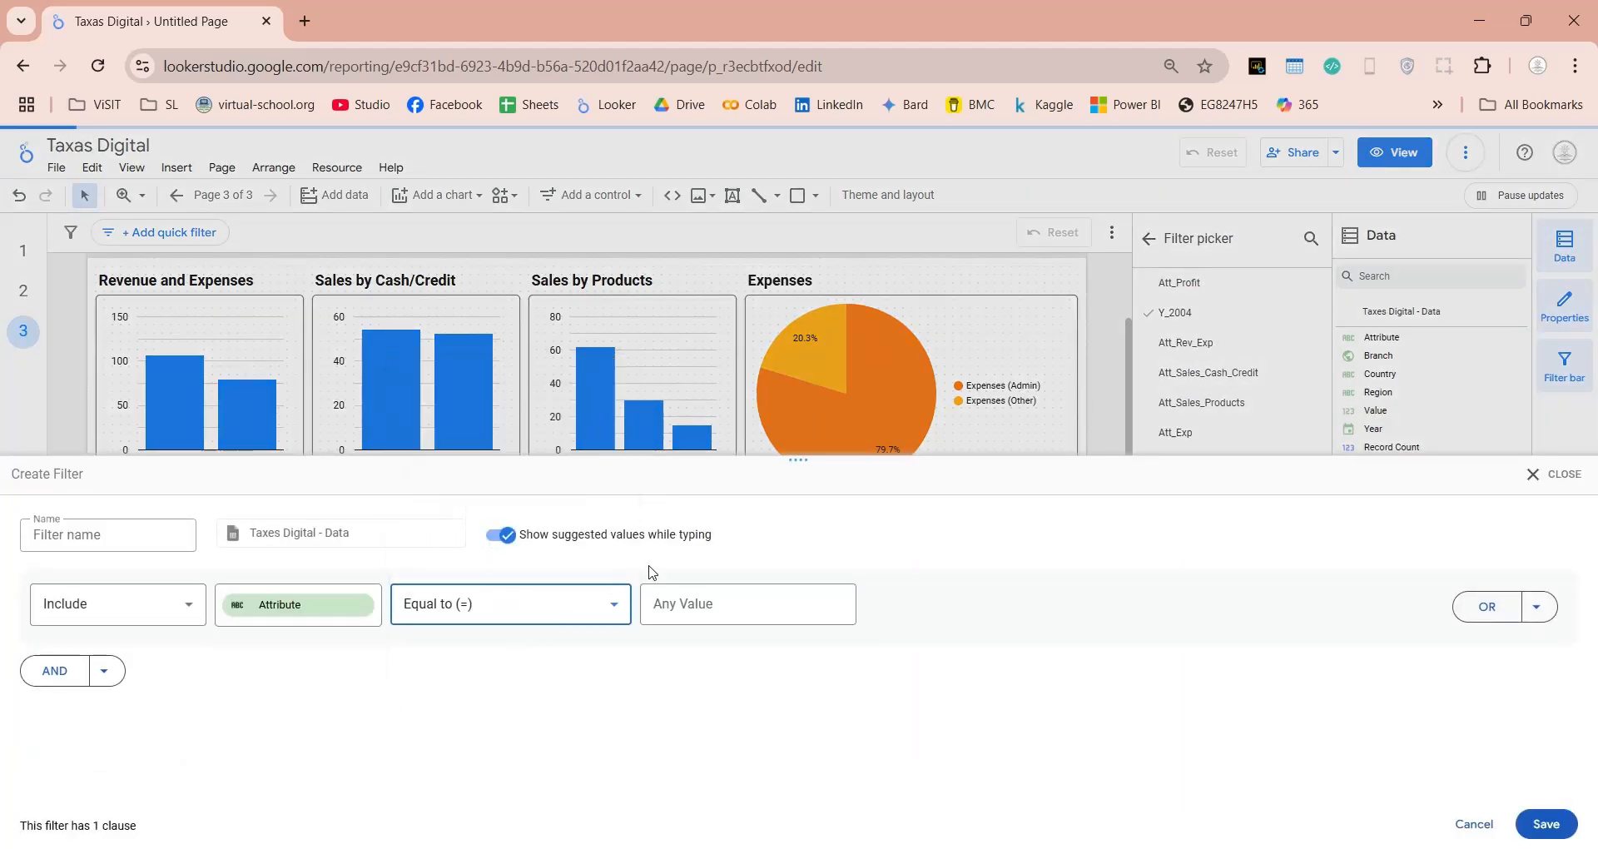
left_click(707, 604)
type("Tra")
left_click(757, 651)
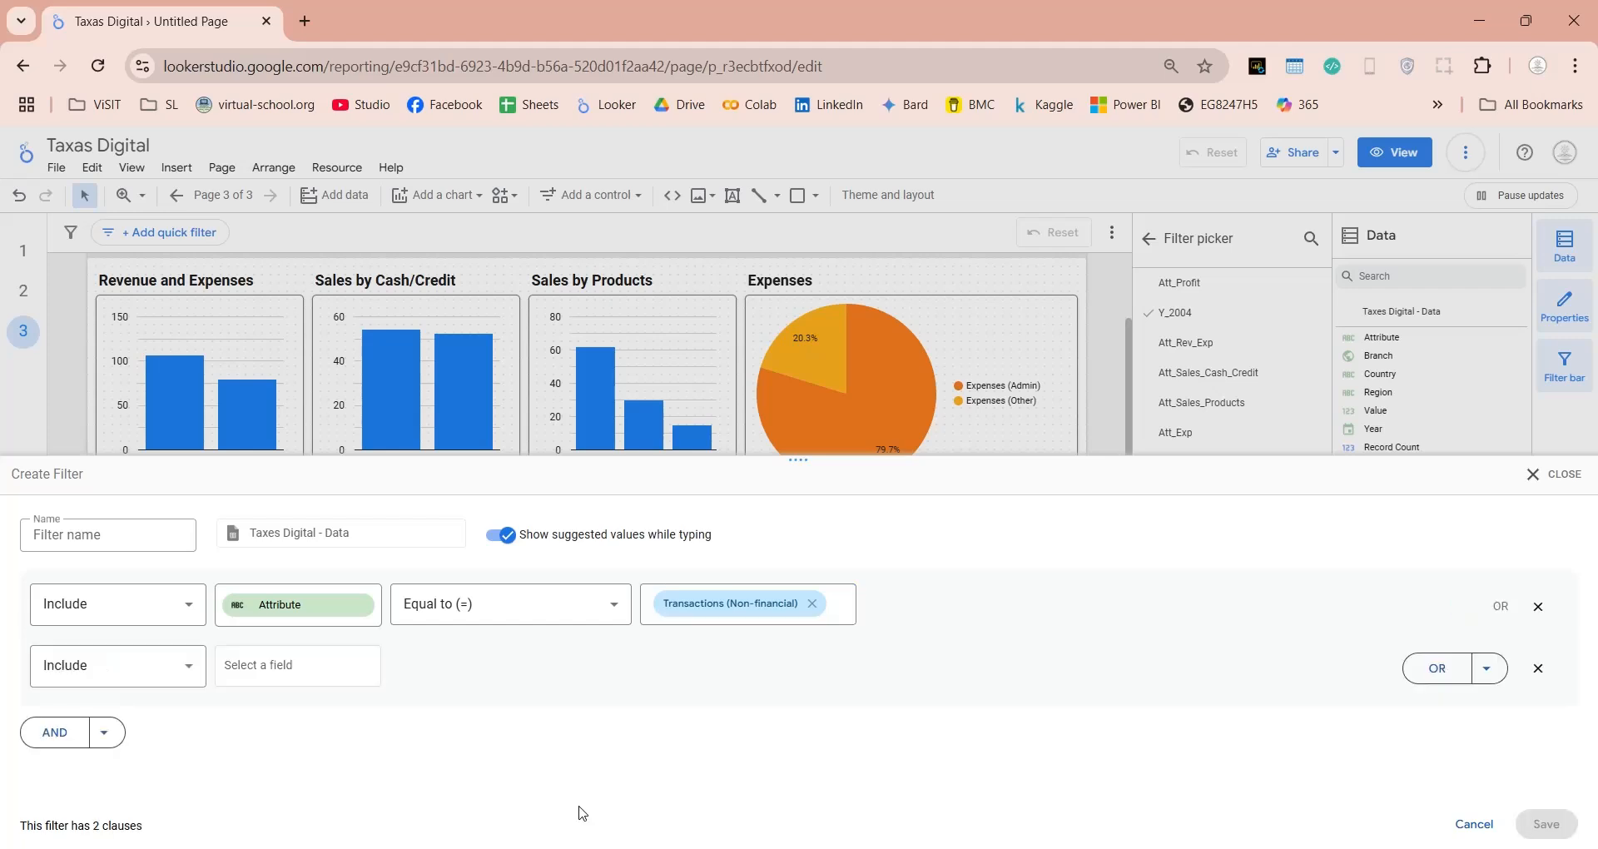
Add an OR clause including Attribute equal to Transactions (Financial), and save the filter as Att_Transactions
left_click(298, 670)
left_click(267, 728)
left_click(524, 664)
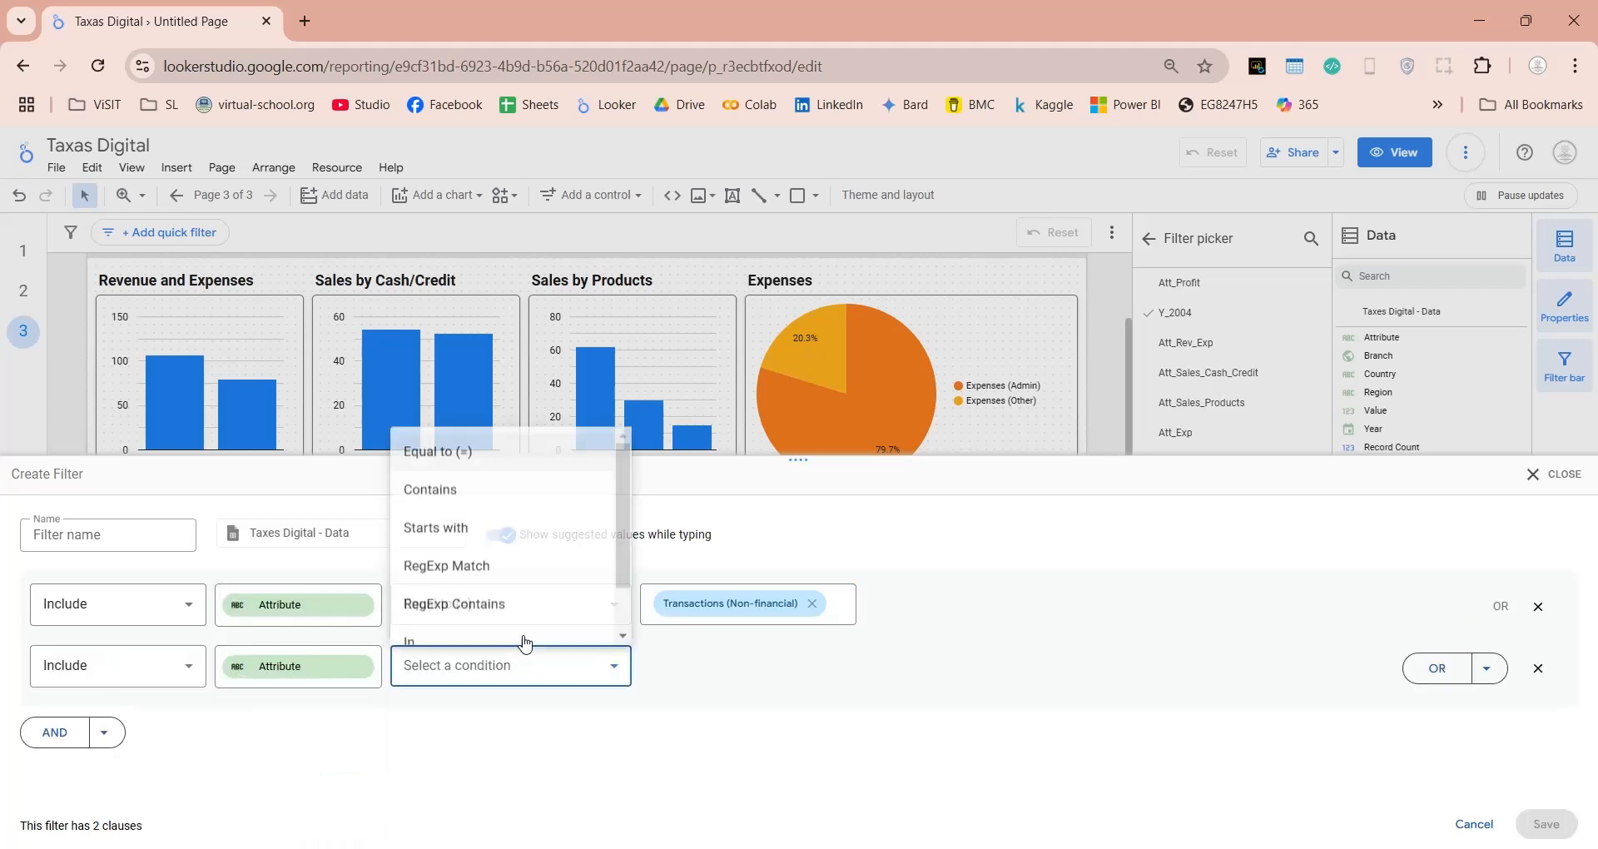
left_click(437, 451)
left_click(727, 665)
type("tra")
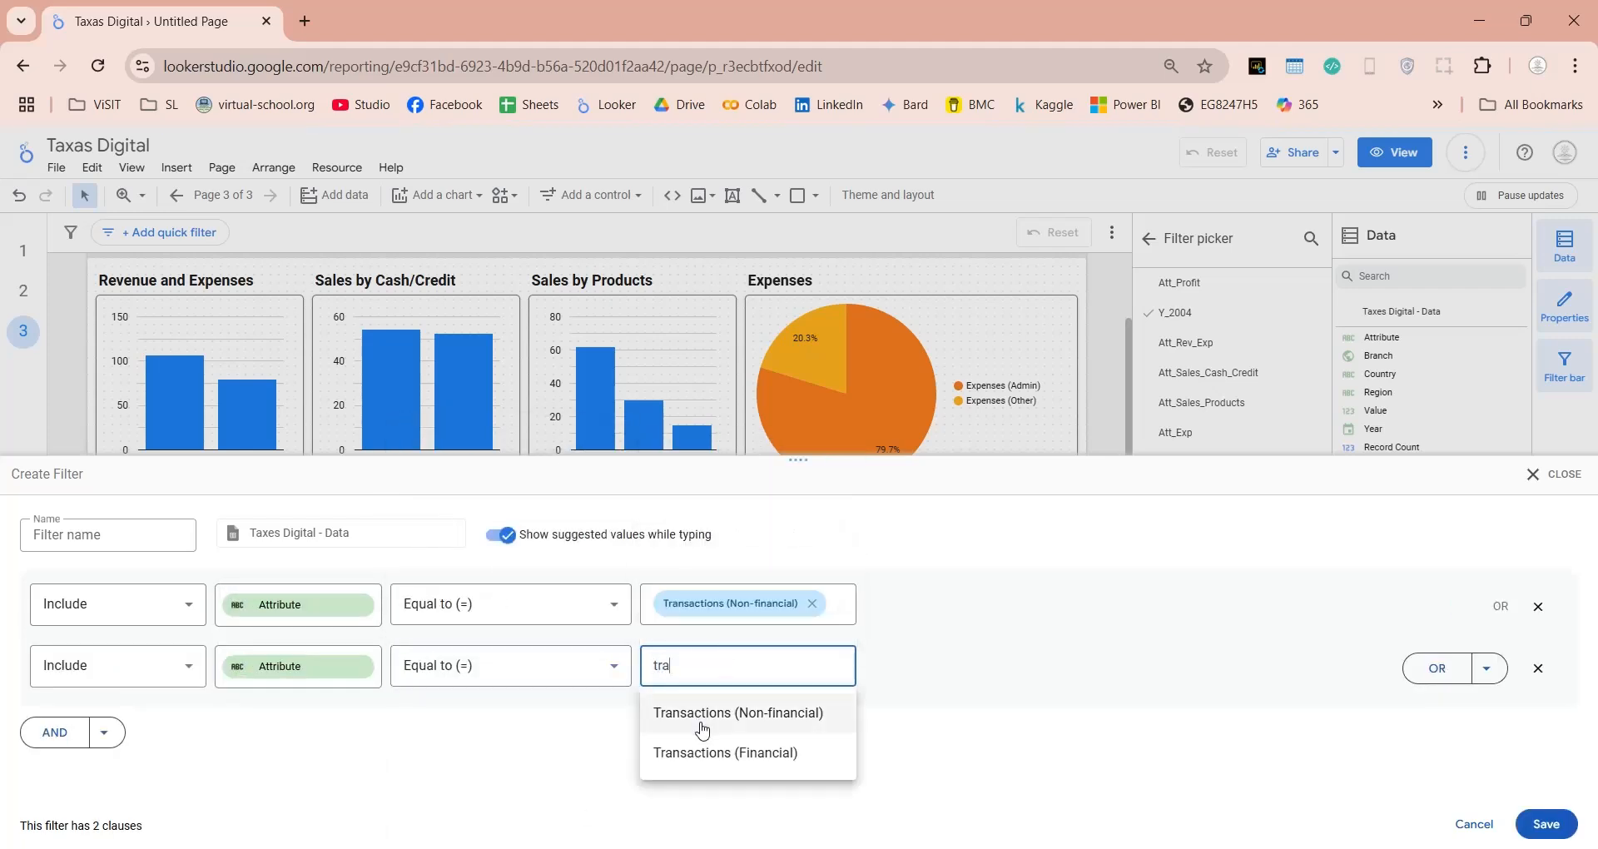
left_click(726, 752)
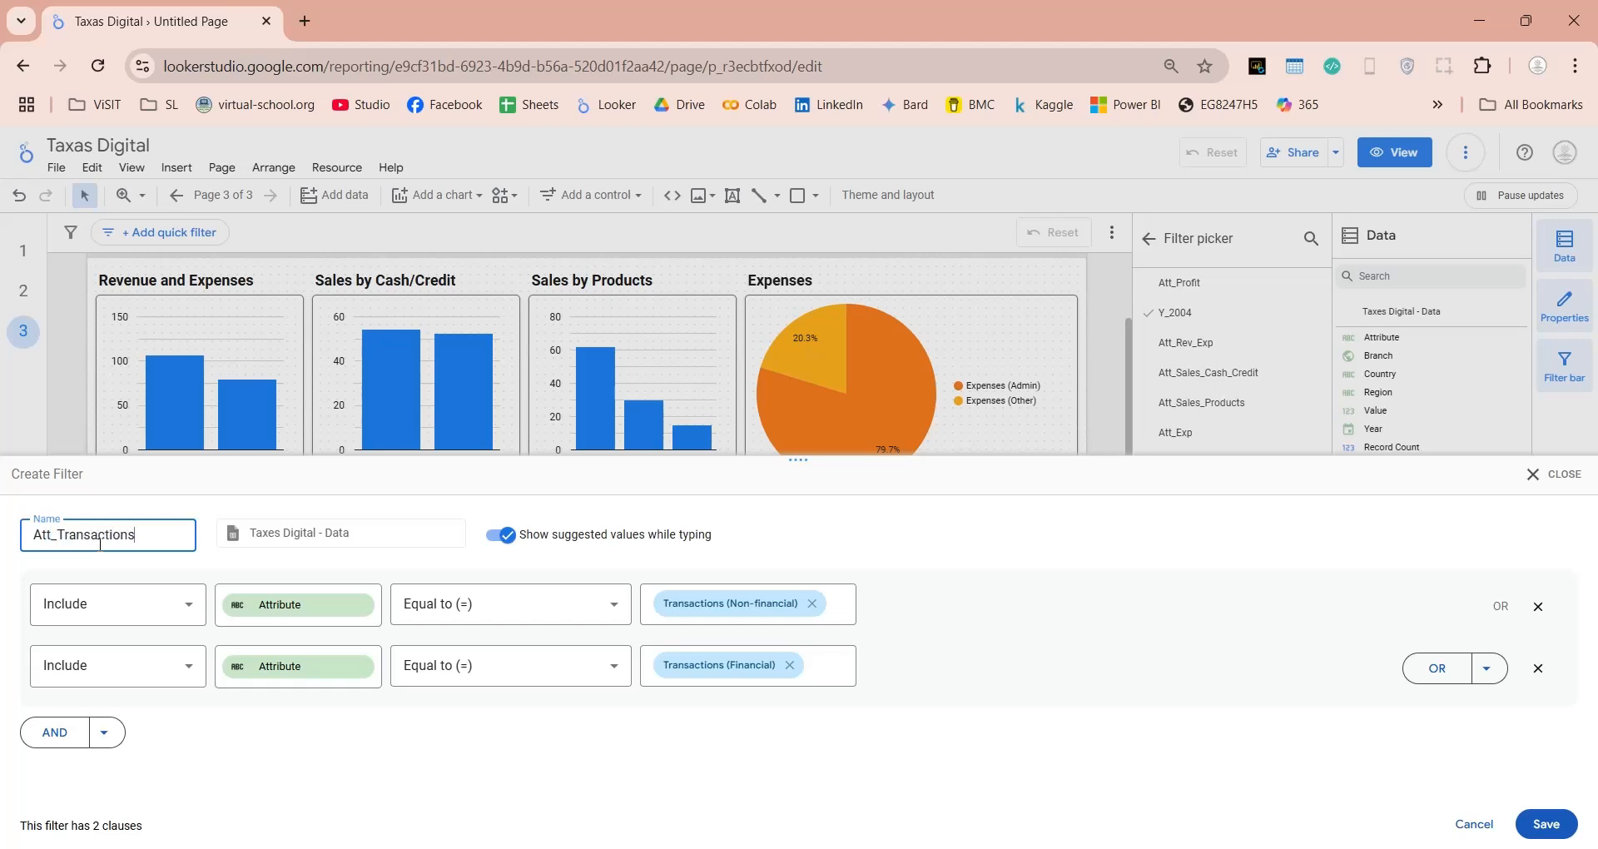
left_click(1542, 824)
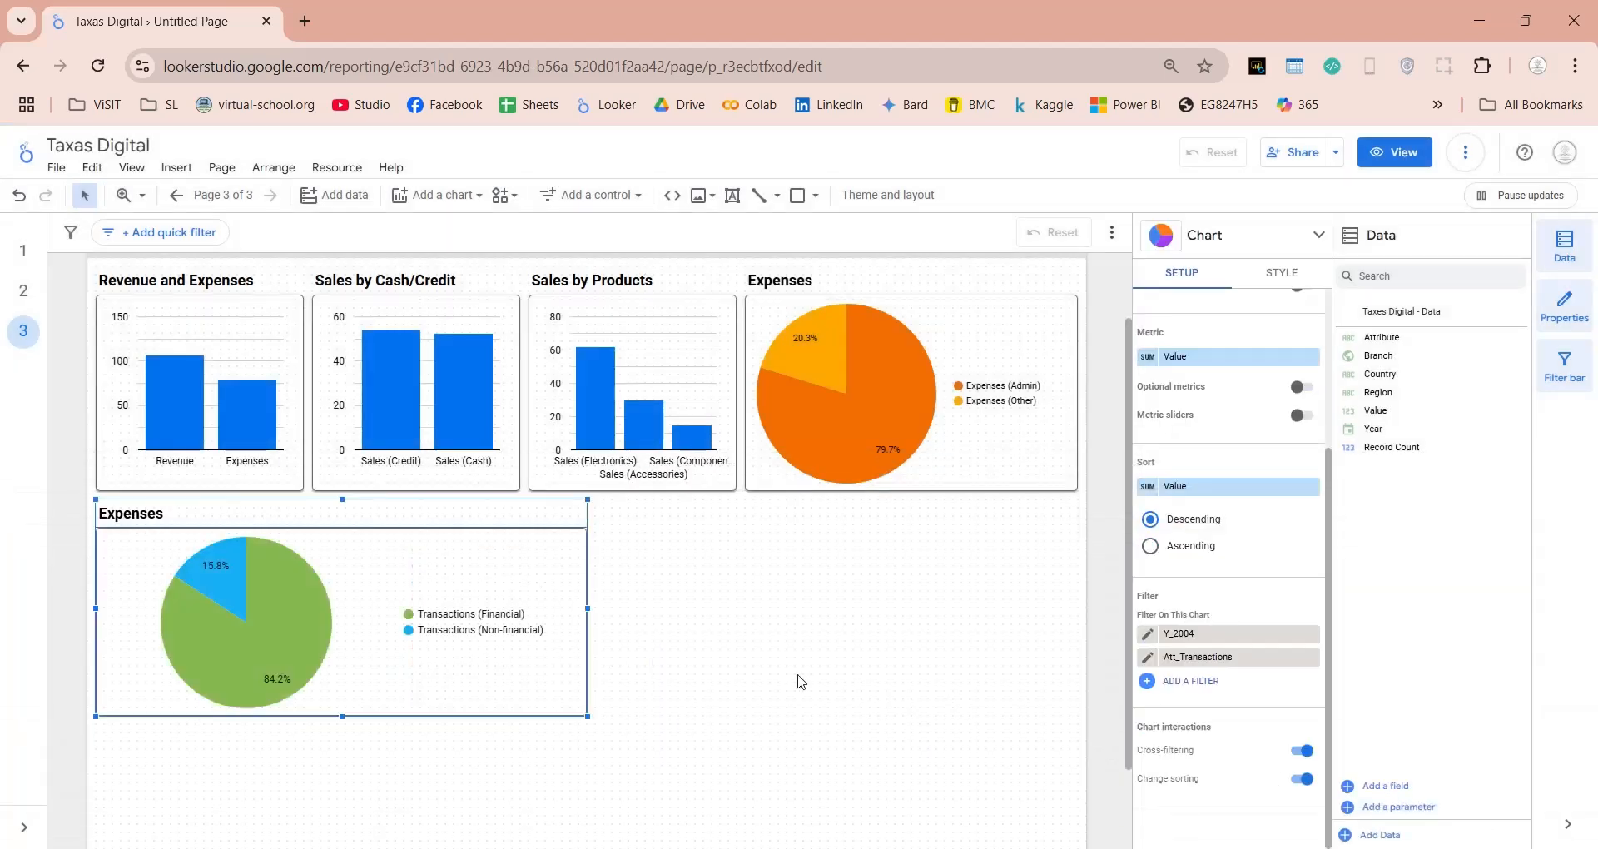
Title the second-row pie chart Transactions
left_click(1282, 273)
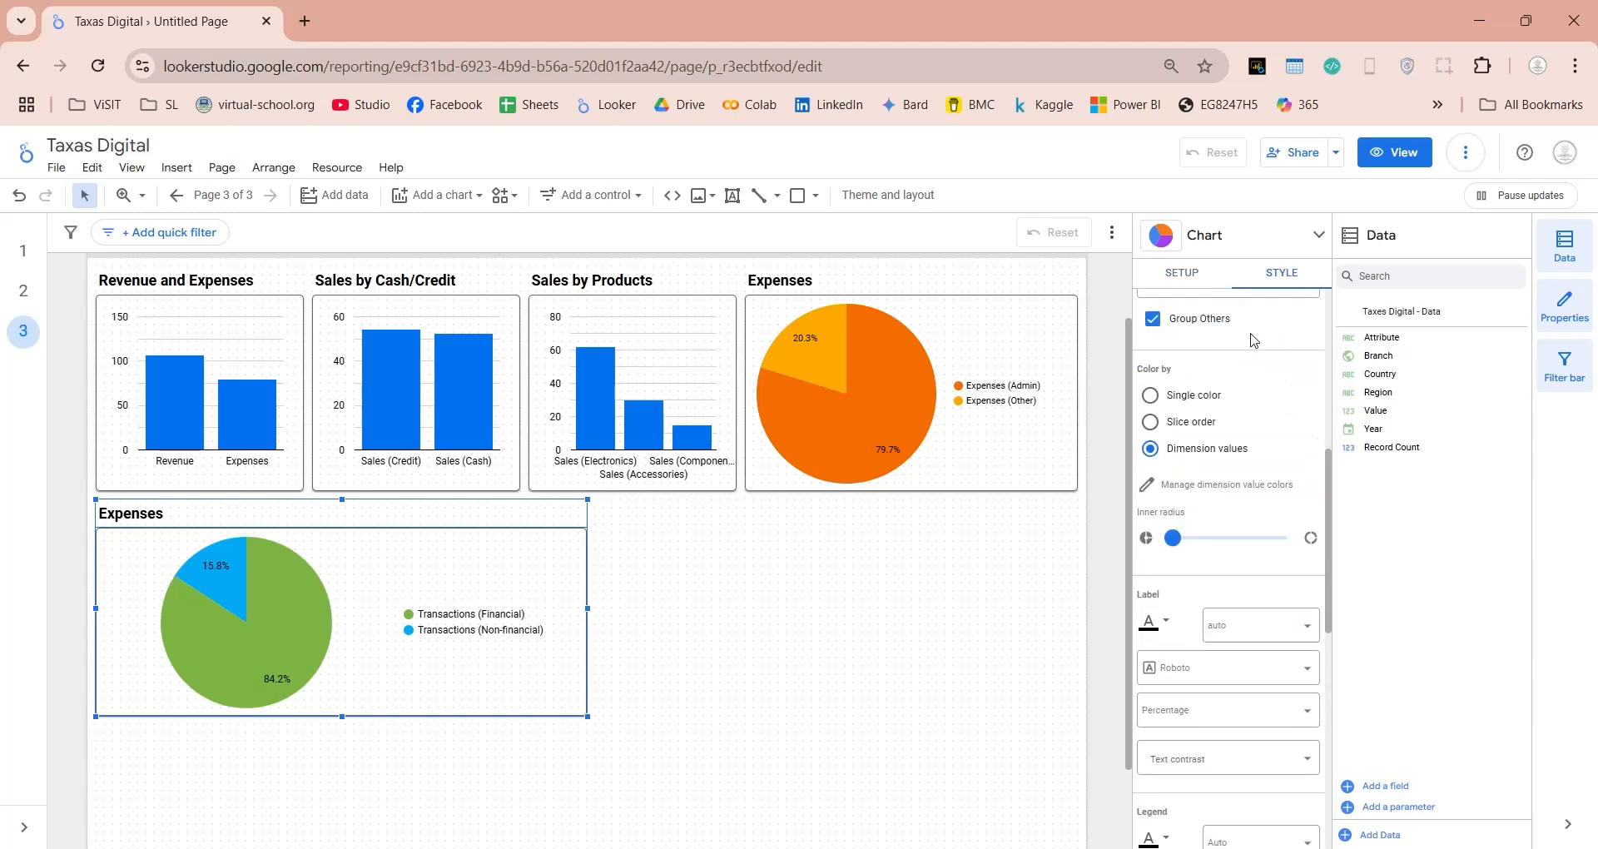
left_click(1223, 405)
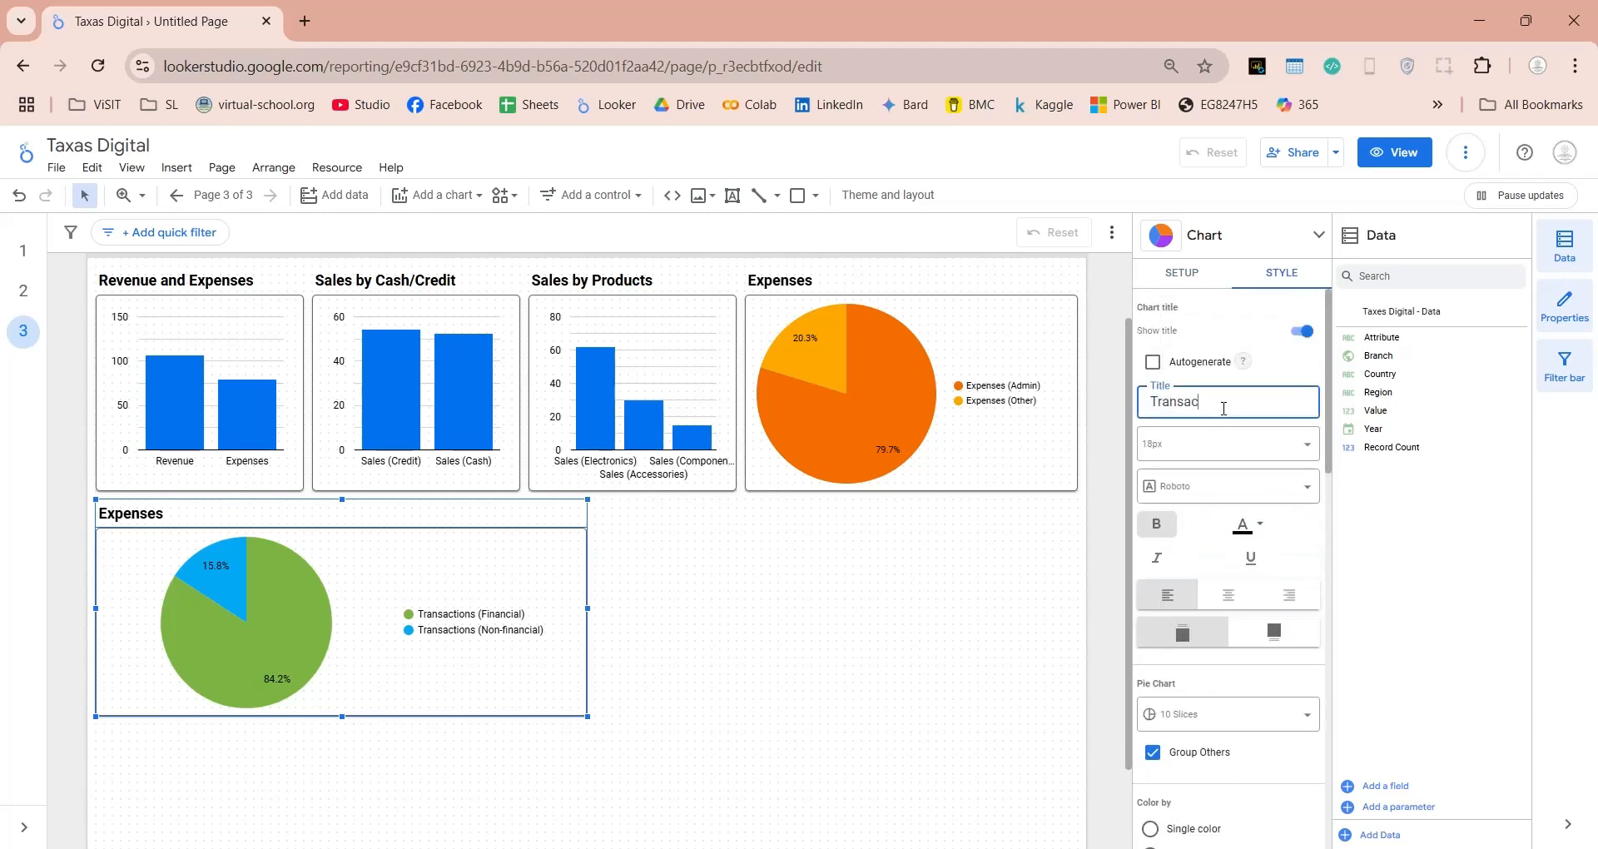
key("Return")
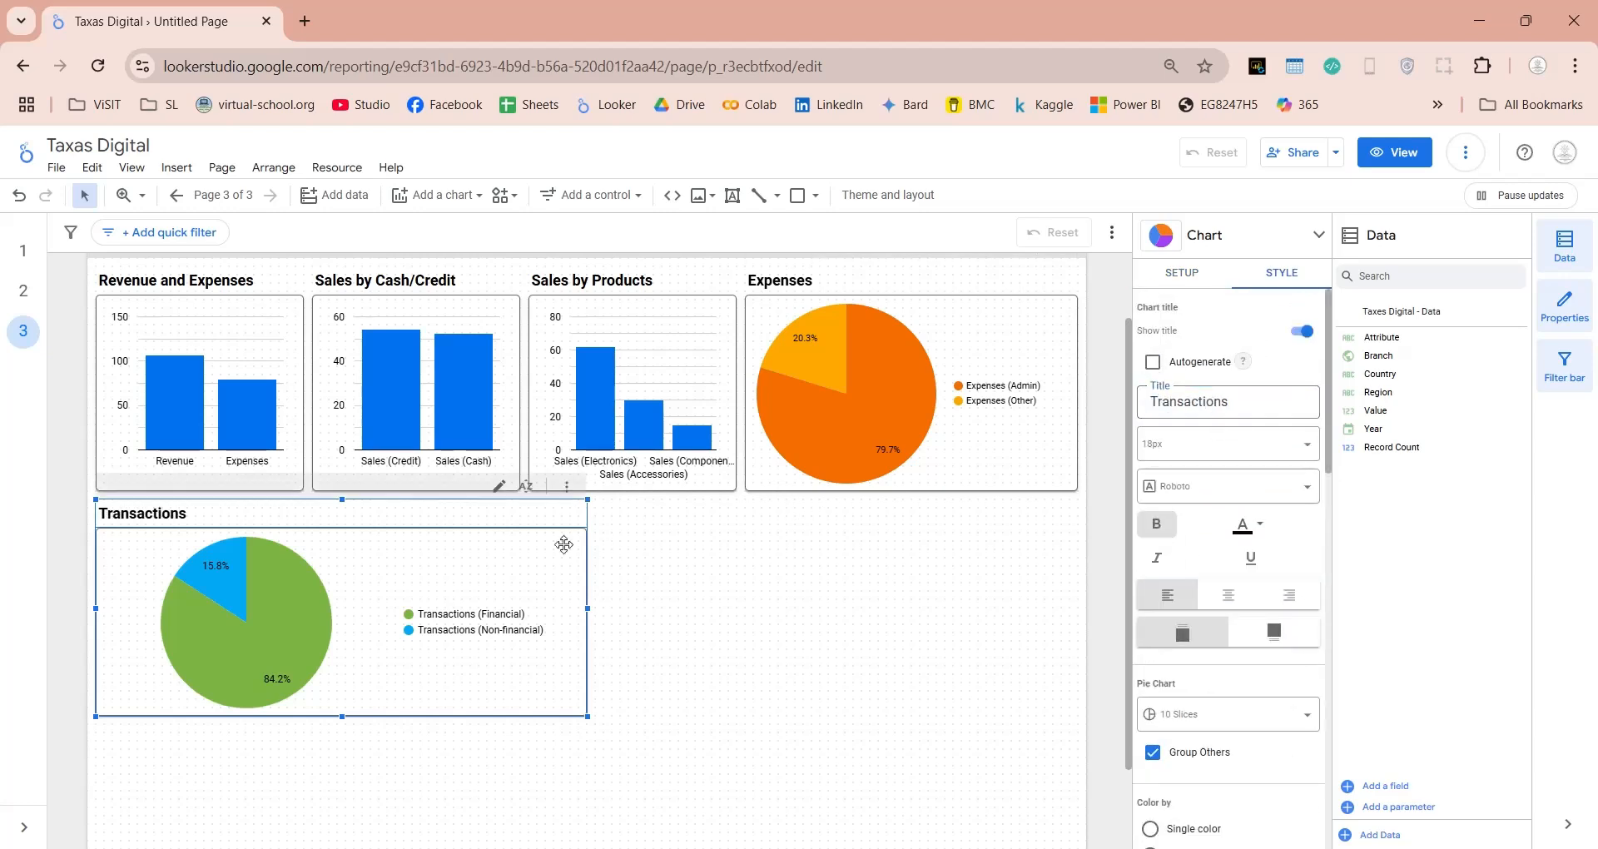
Duplicate the Transactions pie chart, place the copy beside the original, and narrow it slightly to leave a gap between them
key("ctrl+d")
left_click_drag(561, 551, 1000, 536)
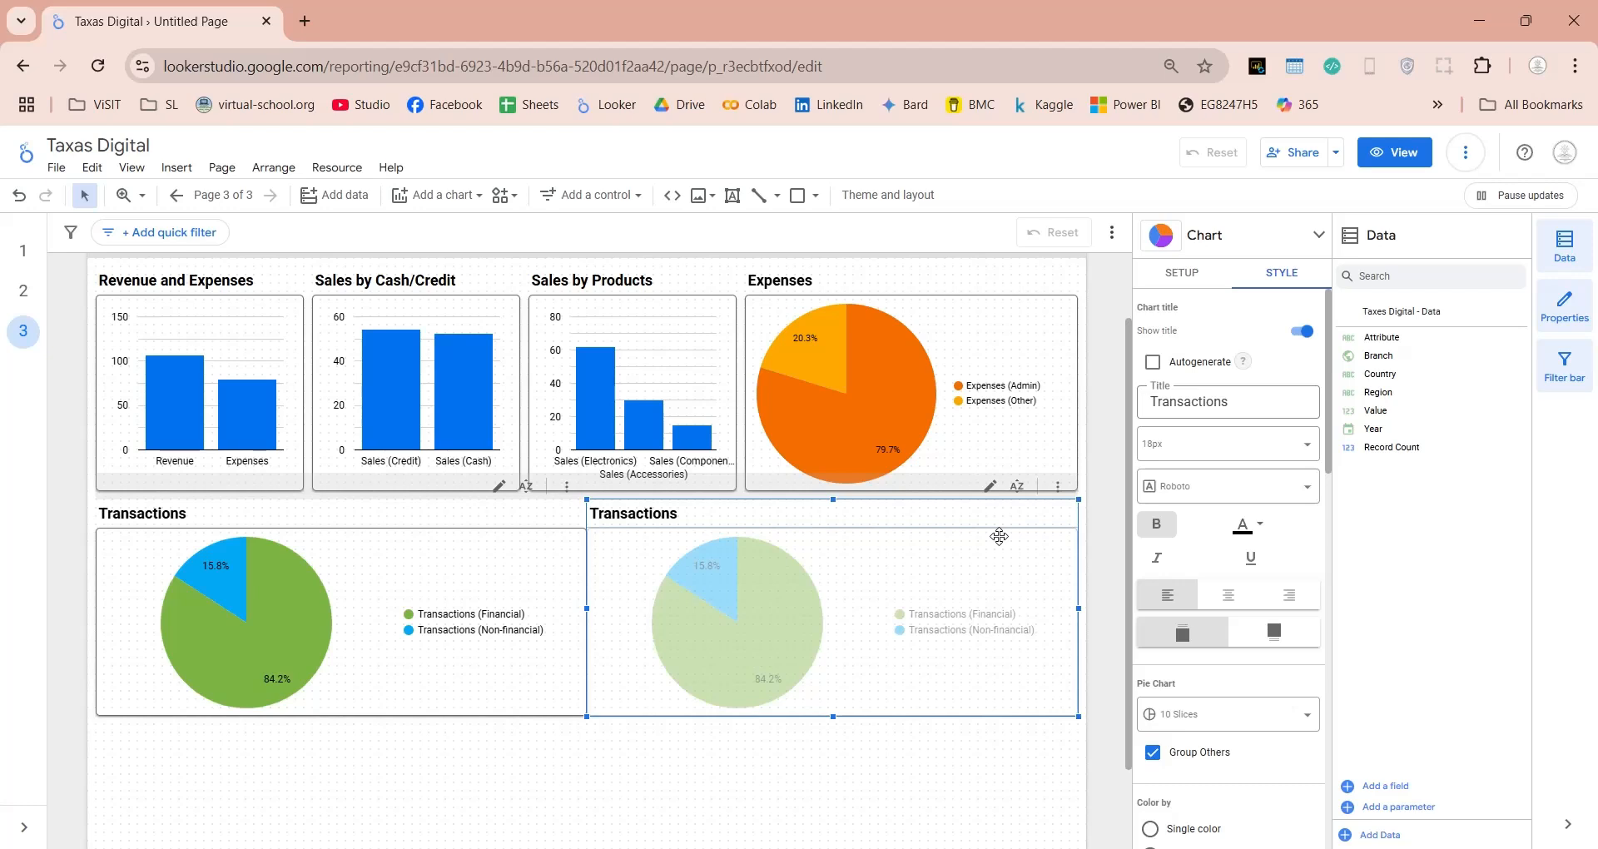
left_click_drag(588, 608, 596, 608)
Remove the Att_Transactions filter from the copied Transactions chart
scroll(1298, 744, "down", 7)
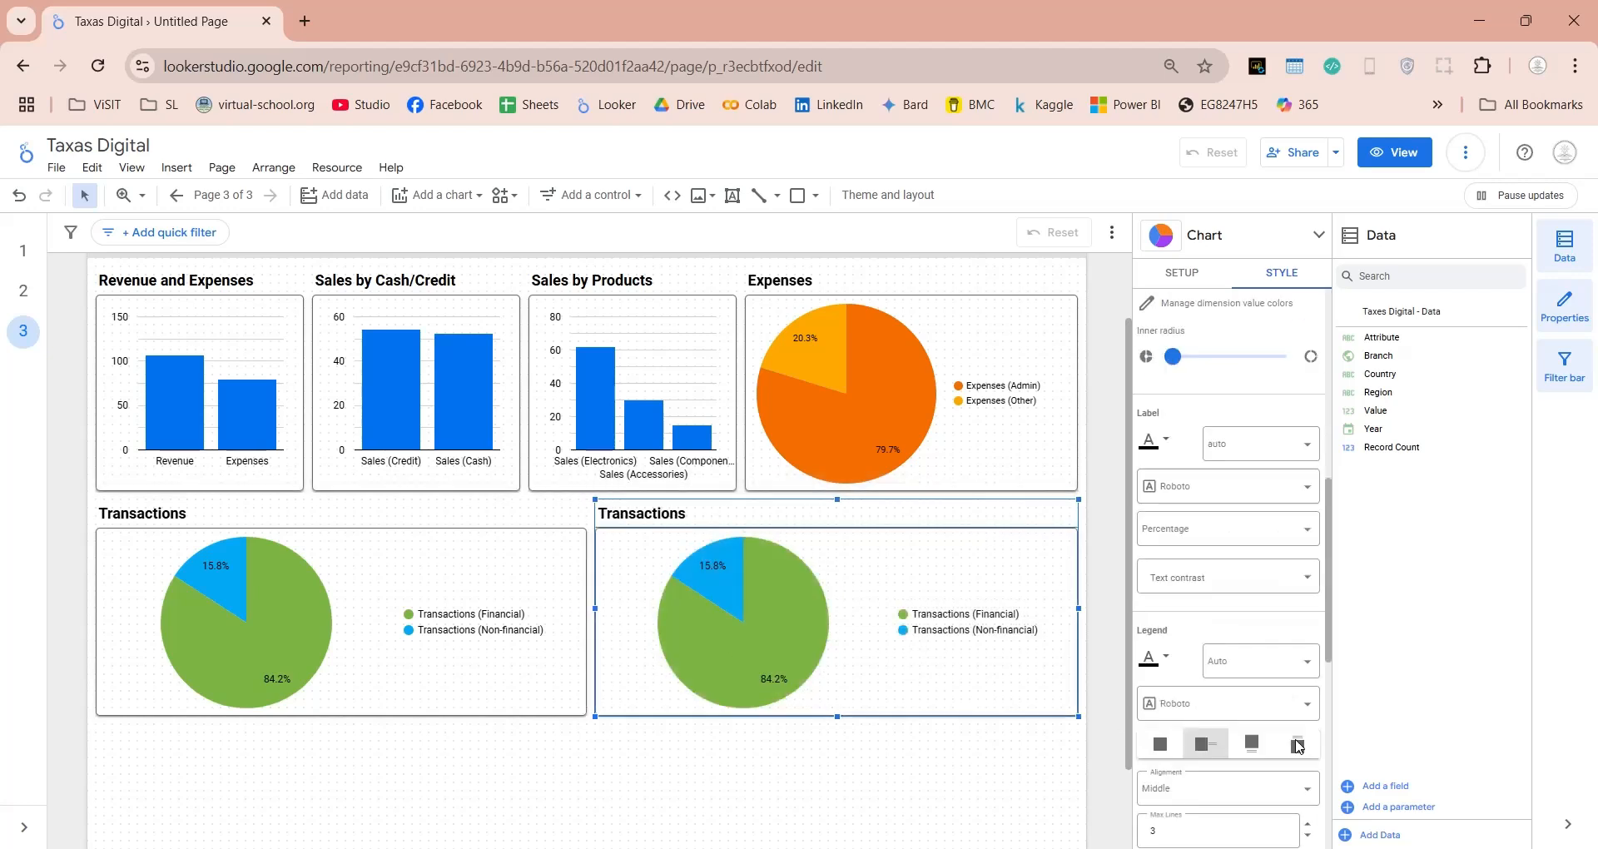
scroll(1299, 743, "down", 5)
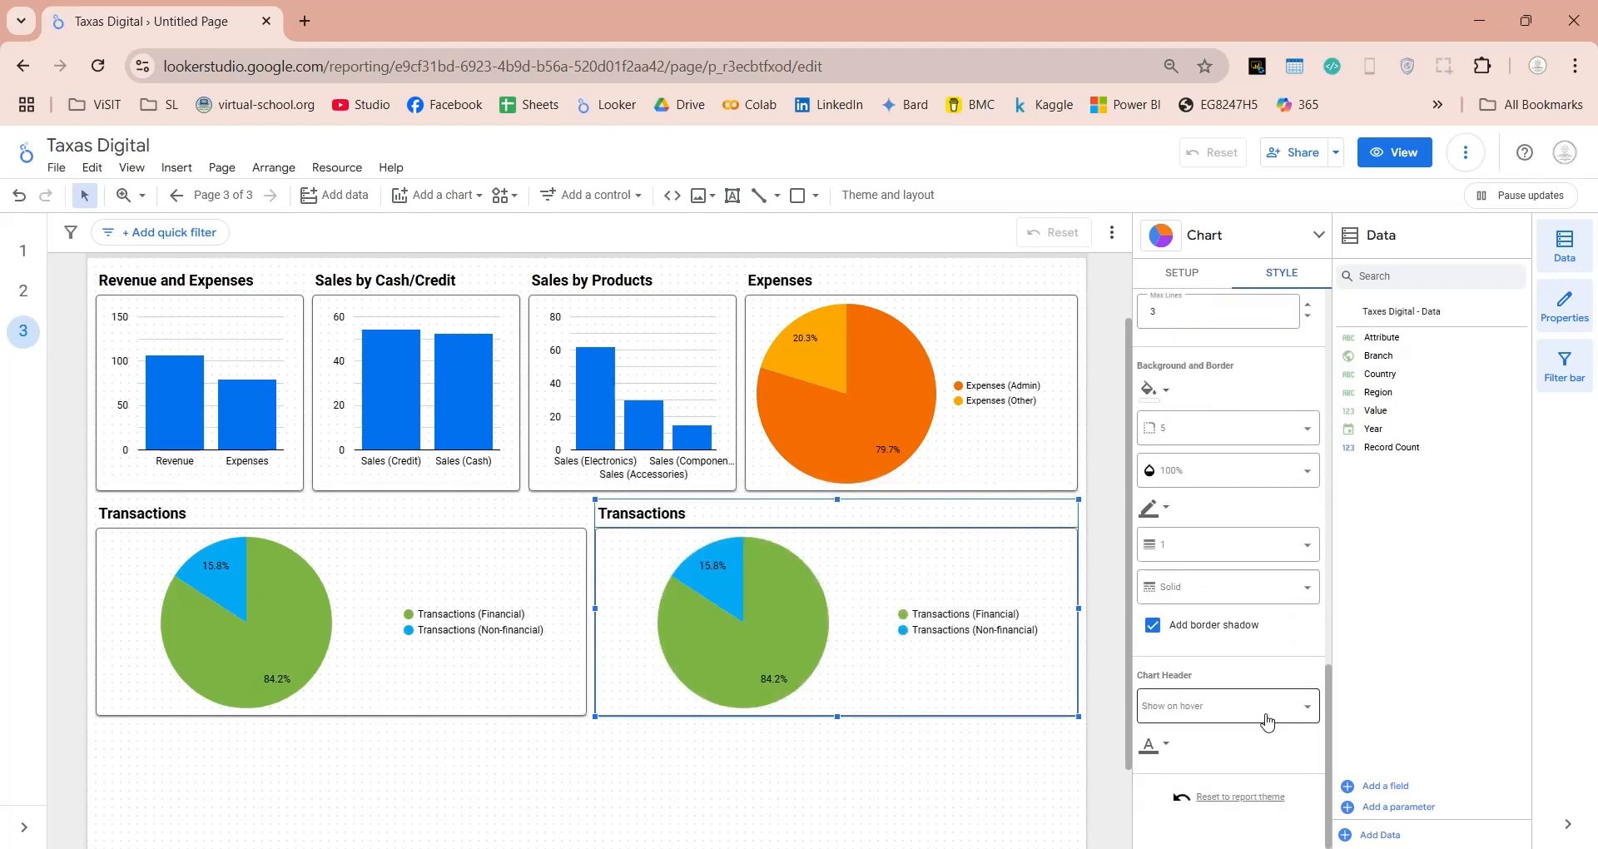
left_click(1190, 271)
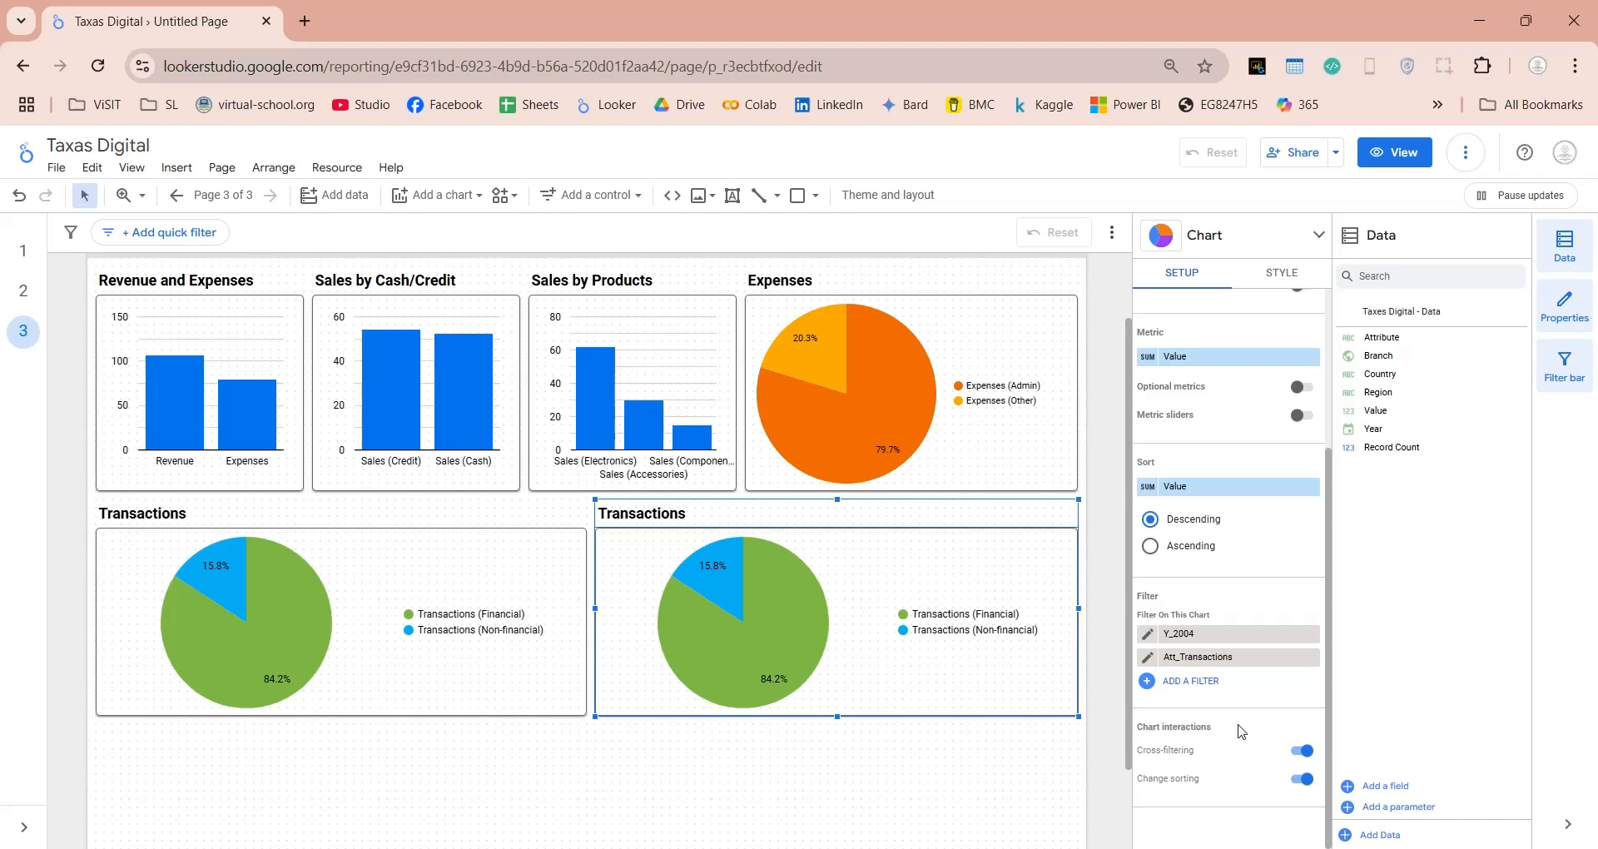
left_click(1312, 658)
Start a new filter for the copied pie chart including Attribute equal to Employees (Male)
left_click(1199, 666)
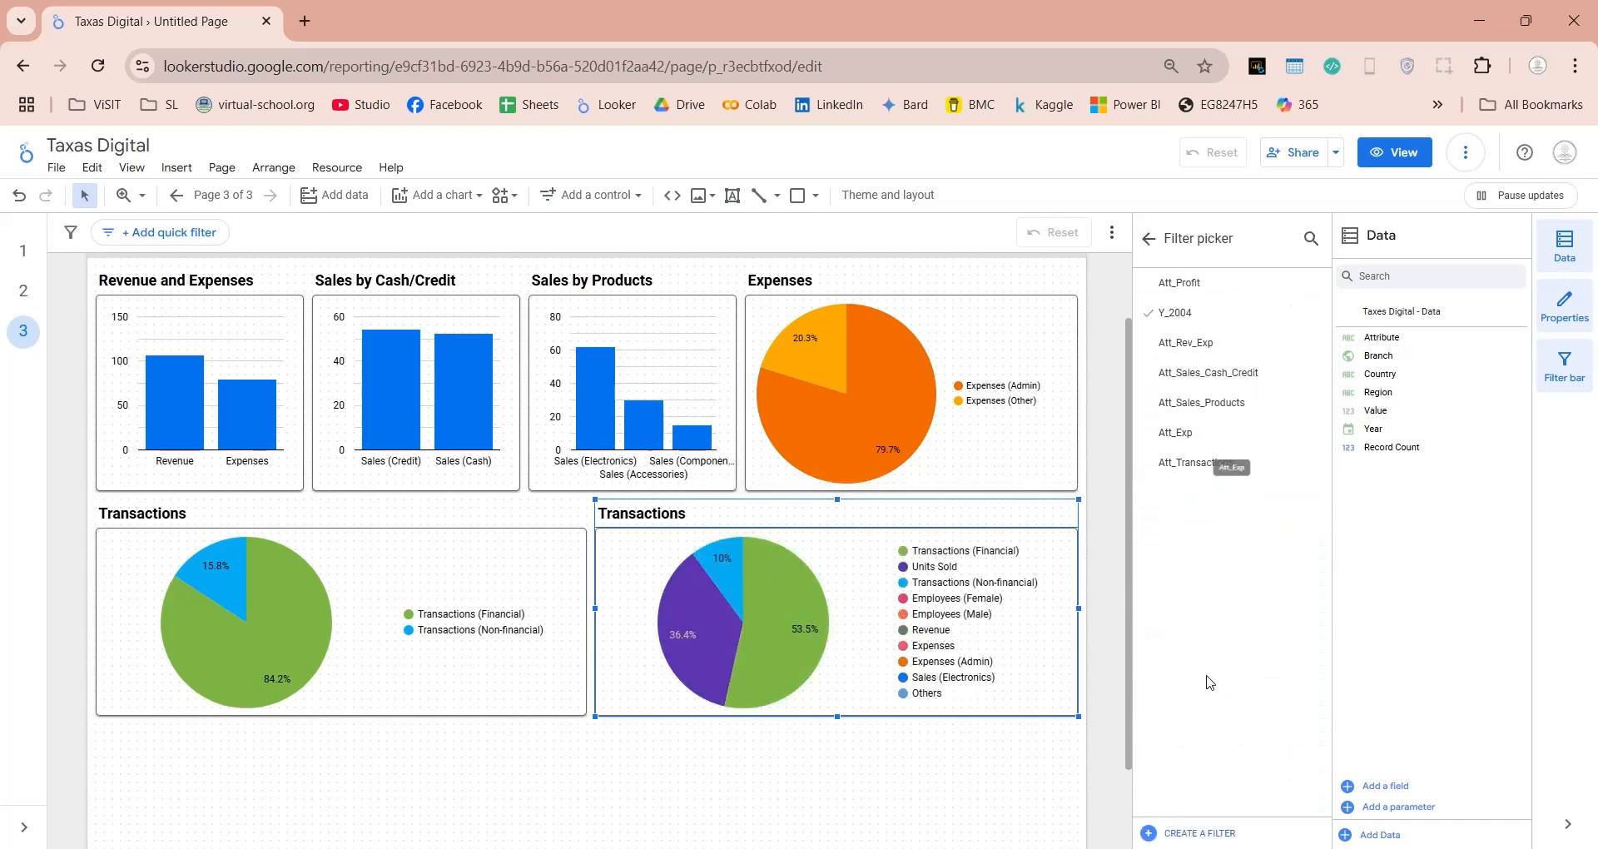
left_click(1200, 834)
left_click(311, 606)
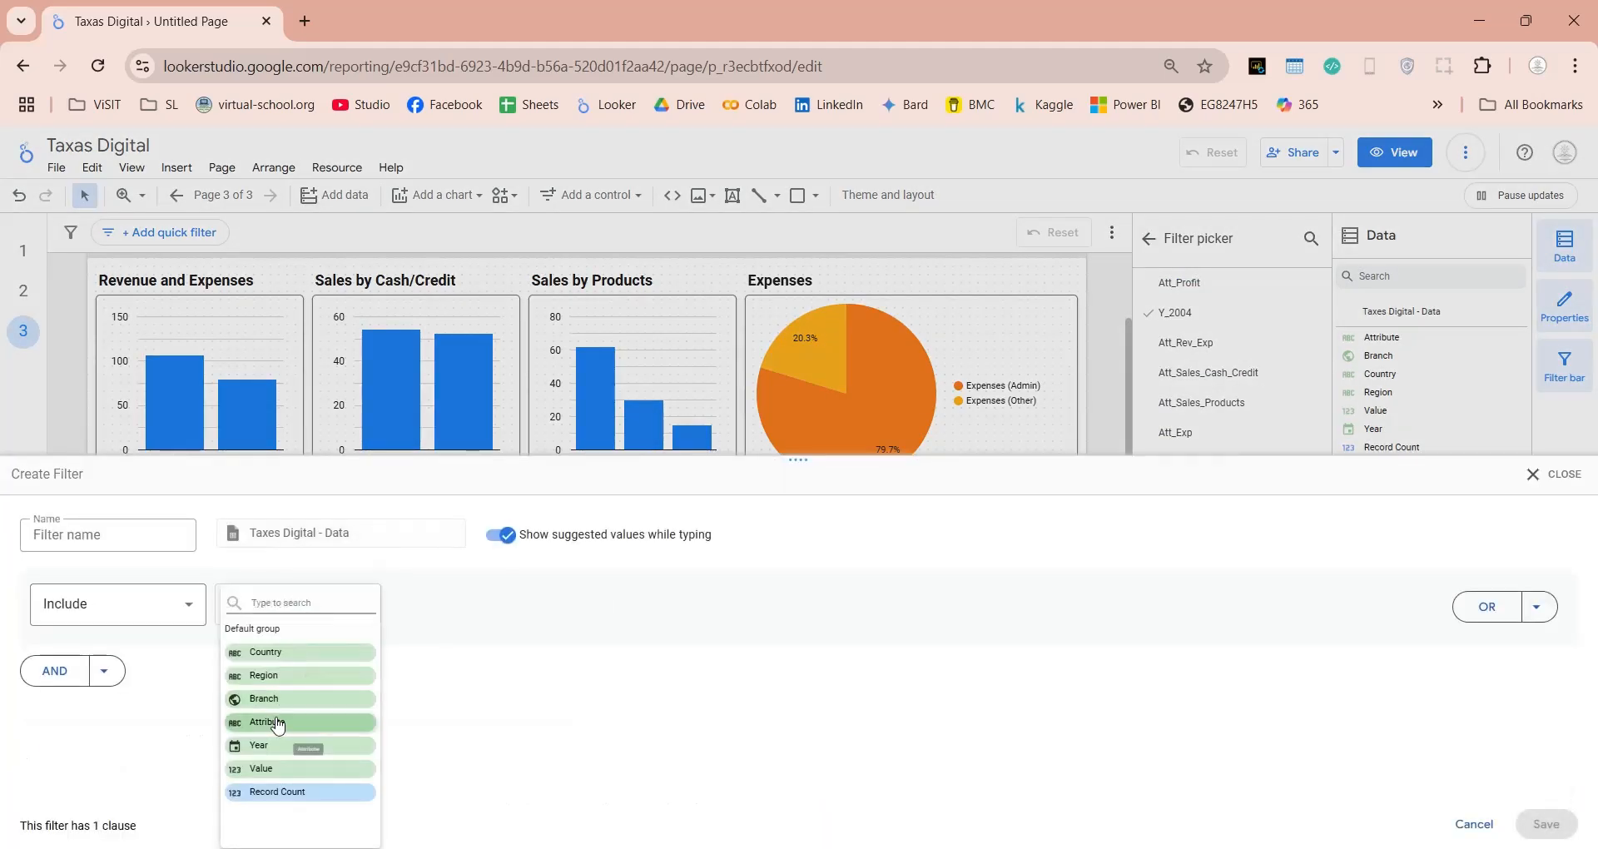
left_click(304, 724)
left_click(437, 381)
left_click(680, 607)
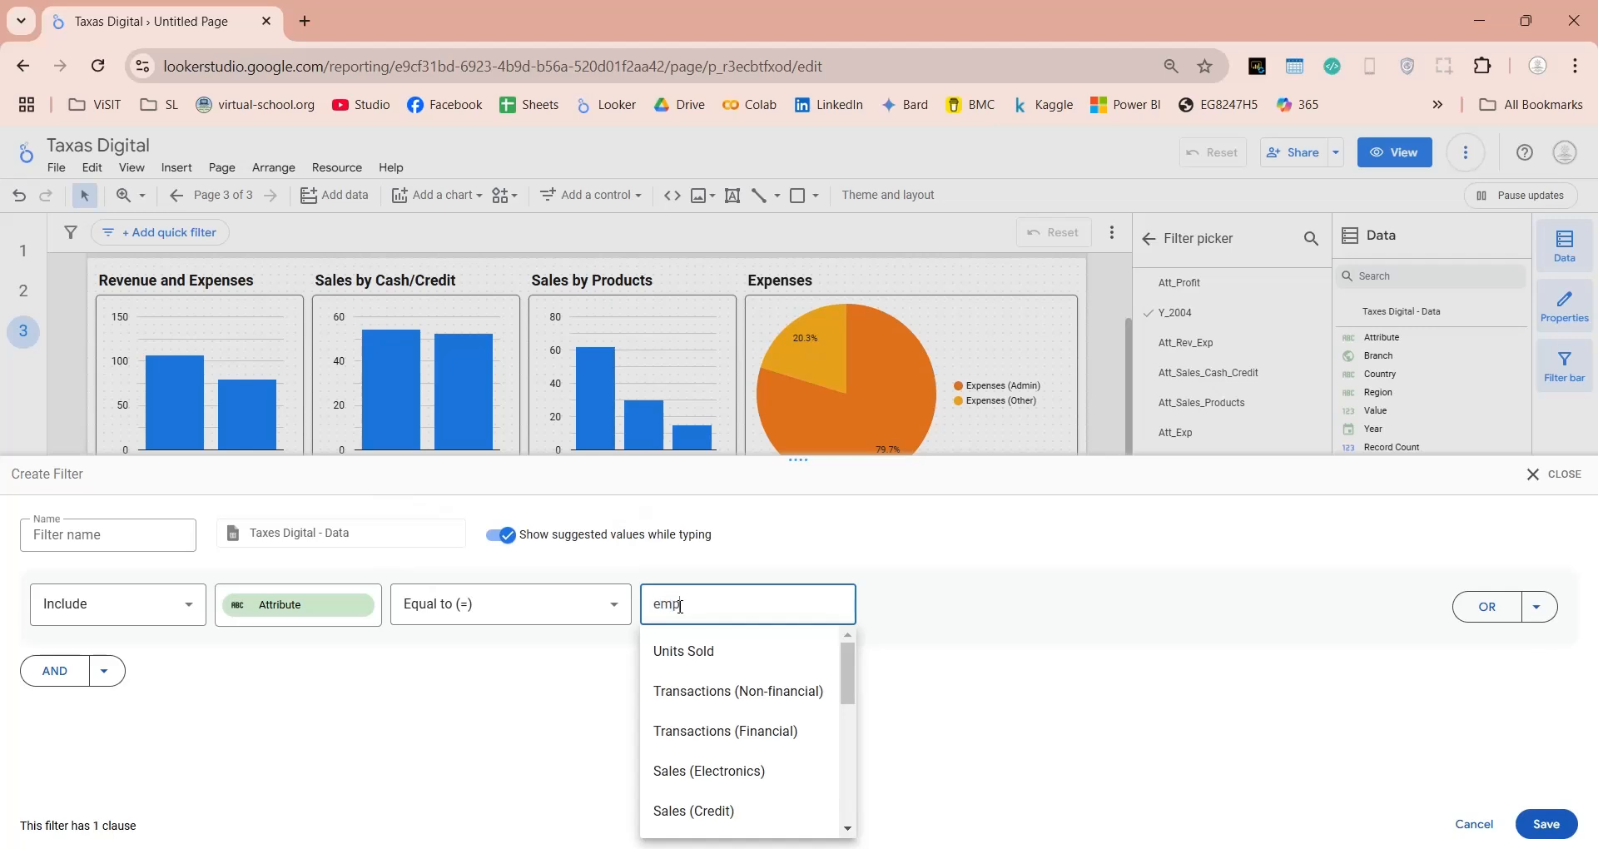
left_click(688, 651)
Add an OR clause including Attribute equal to Employees (Female), and save the filter as Att_Employees
left_click(1488, 606)
left_click(291, 666)
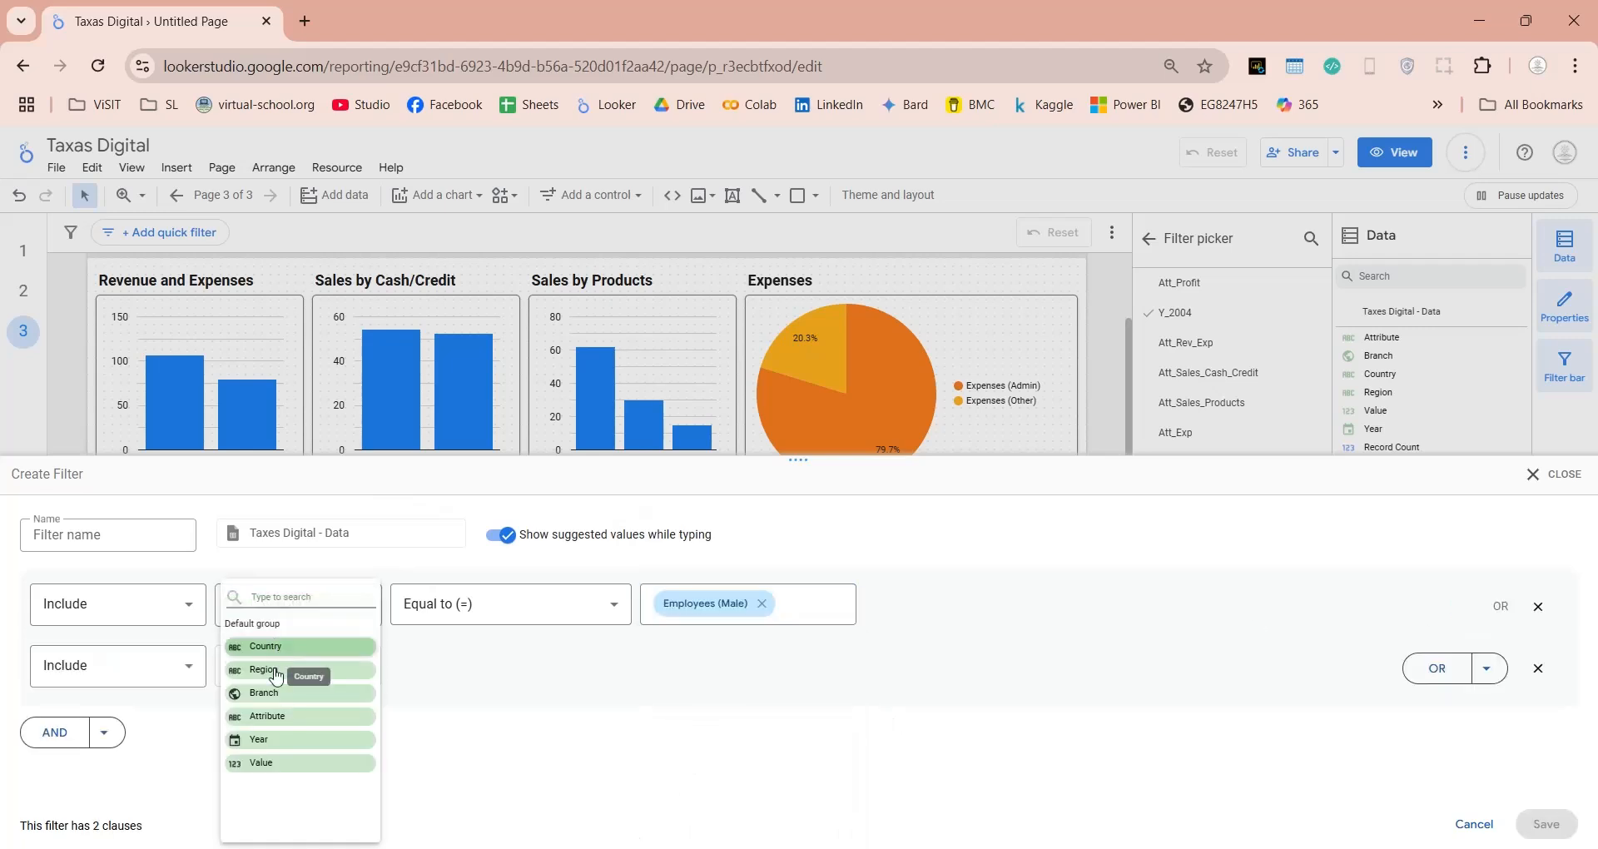
left_click(275, 716)
left_click(466, 666)
left_click(437, 438)
left_click(696, 666)
type("e")
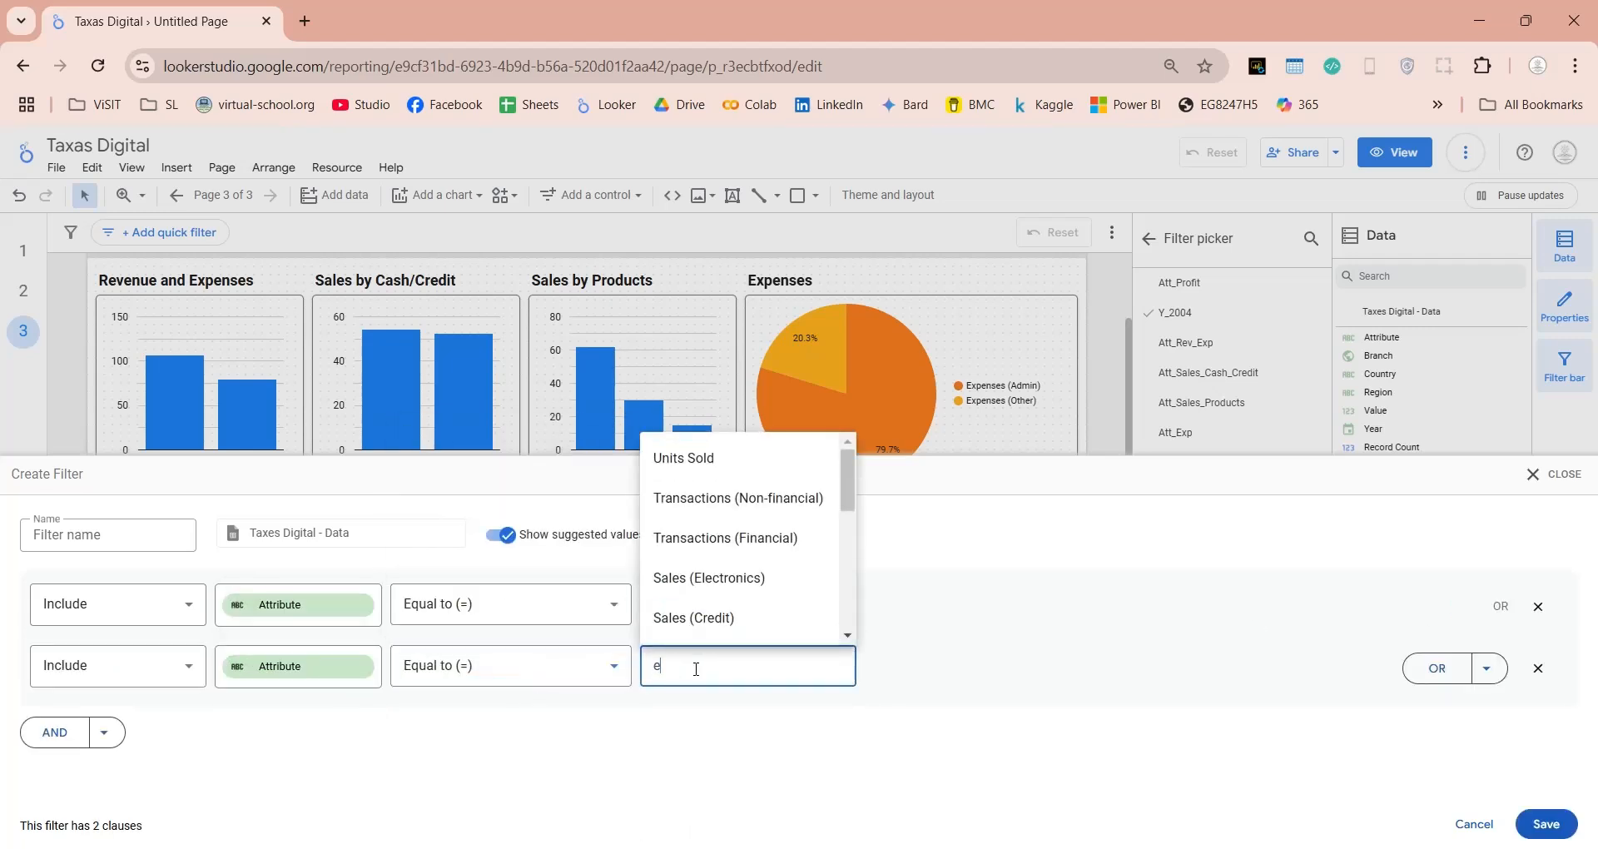
type("mpl")
left_click(764, 748)
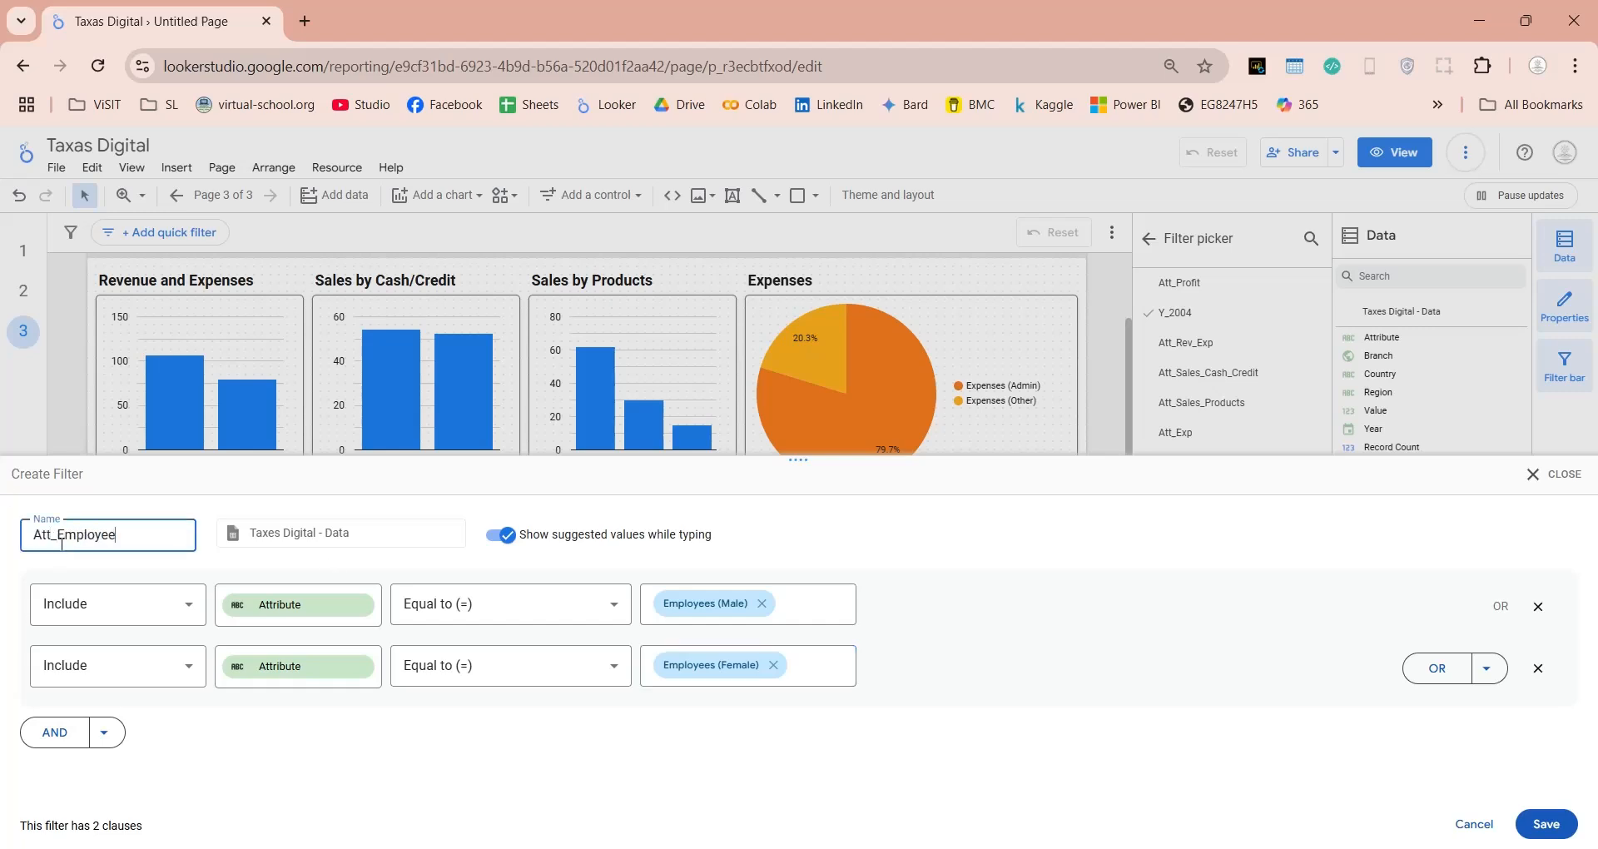
left_click(1546, 824)
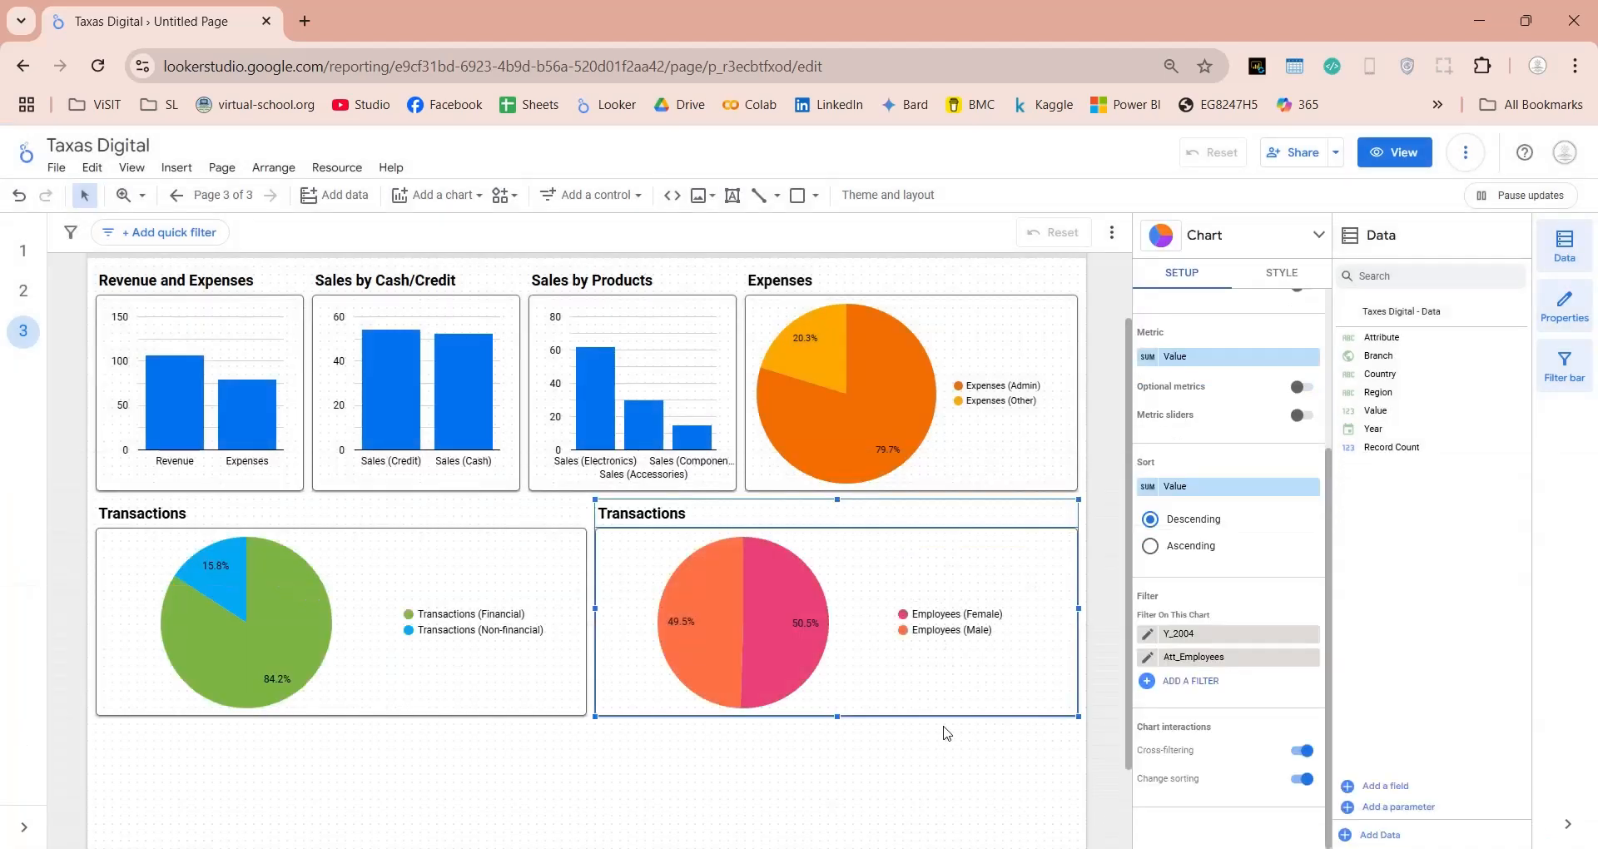
Title the copied pie chart Employees
left_click(1282, 272)
left_click(1207, 404)
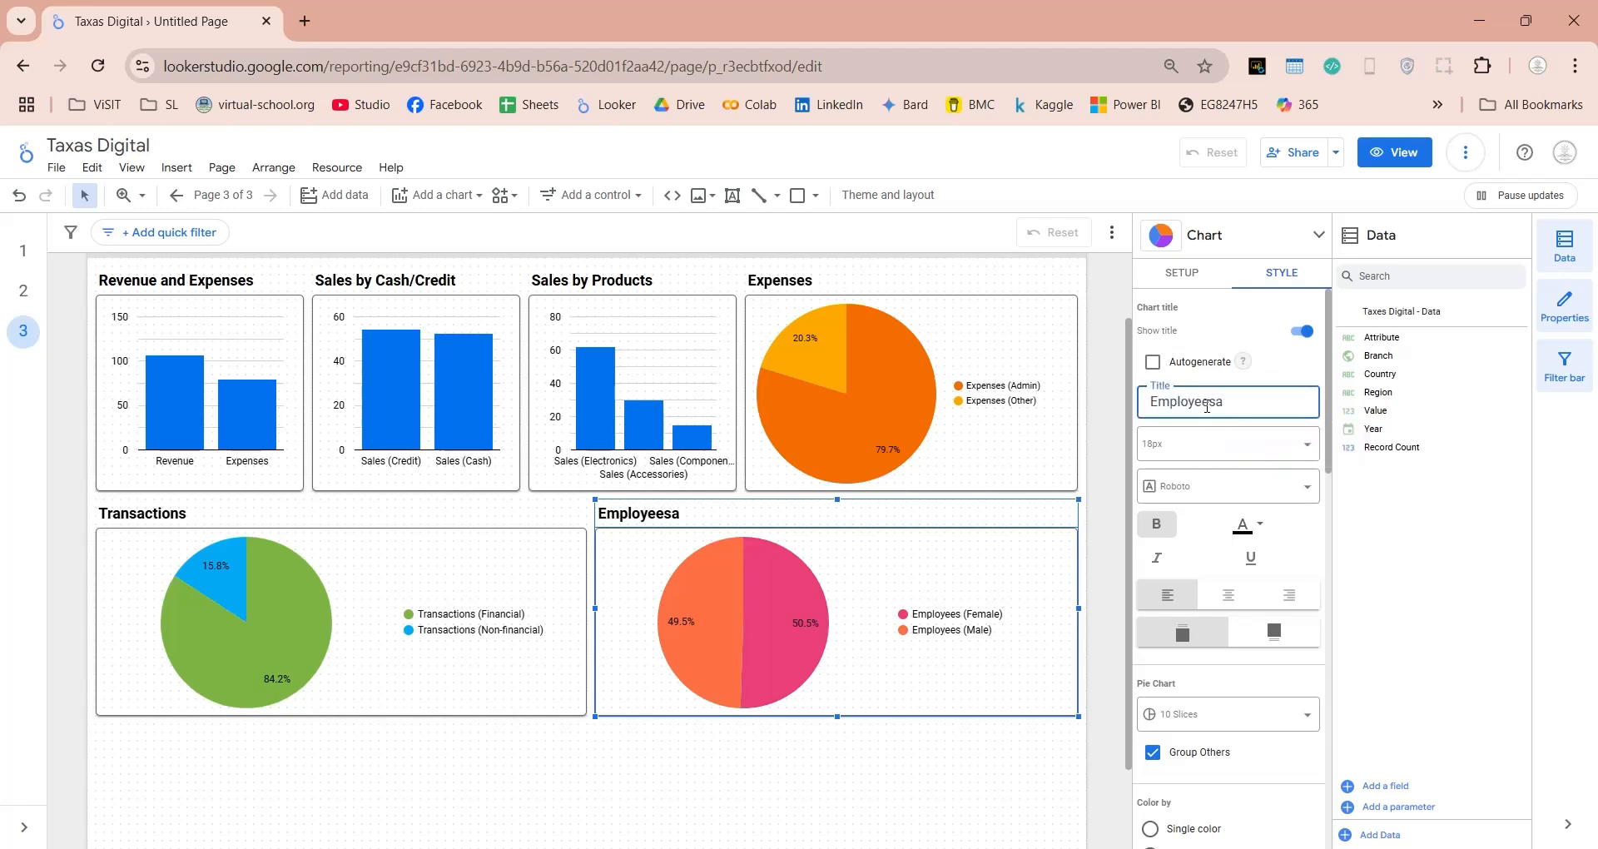
left_click(1021, 754)
Add a gauge chart in the empty area below the Transactions pie chart, matching that chart's width
scroll(1018, 763, "down", 1)
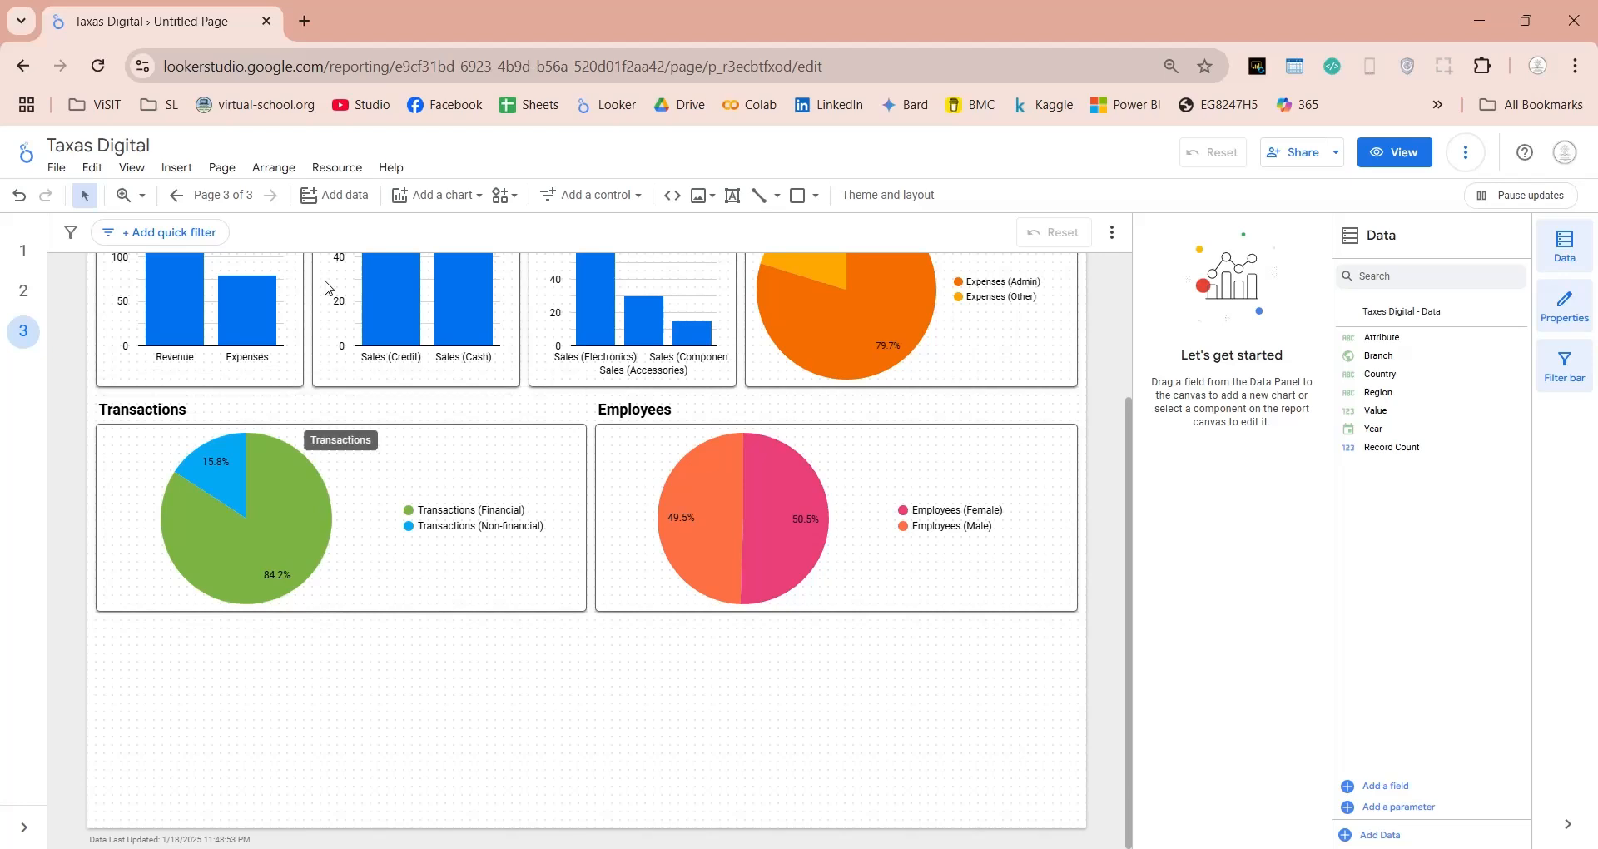
left_click(435, 196)
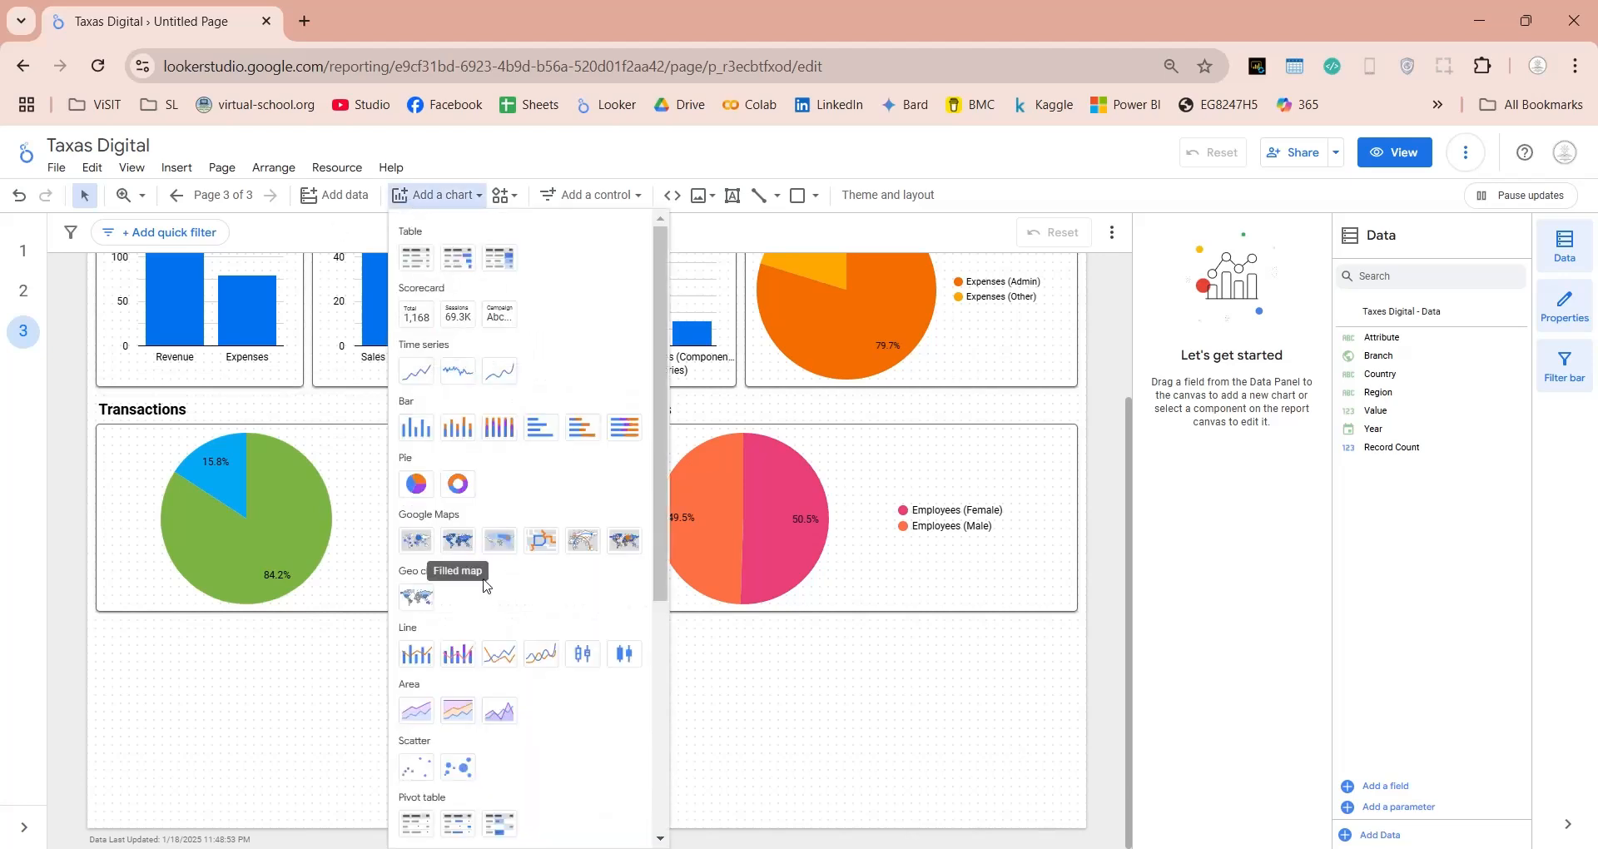
left_click_drag(667, 585, 659, 823)
left_click(406, 666)
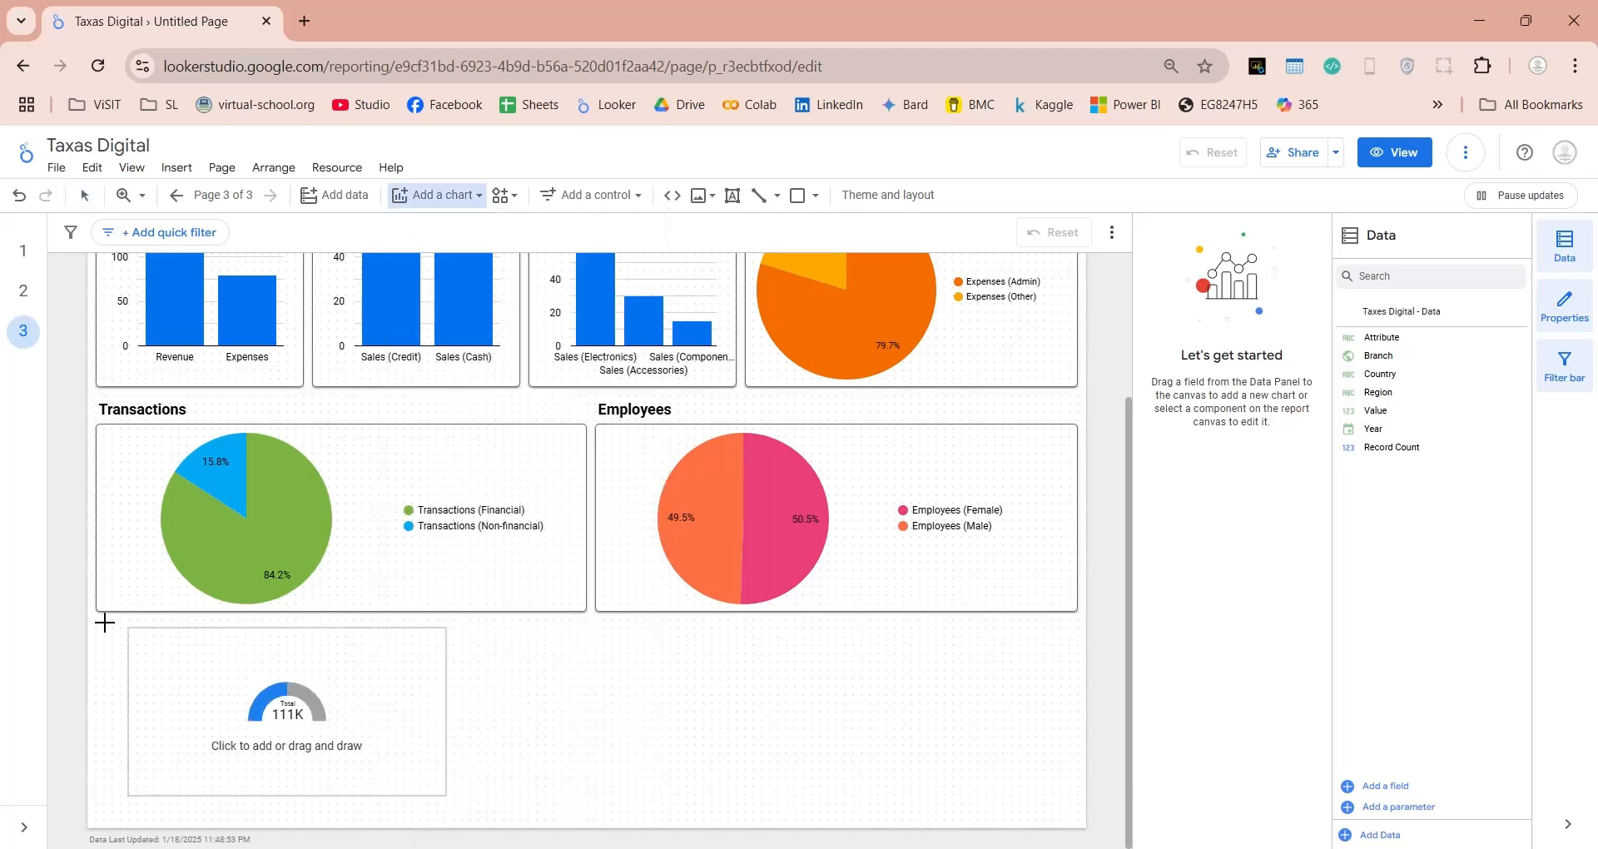
mouse_move(96, 620)
left_mouse_down()
mouse_move(196, 713)
mouse_move(457, 816)
mouse_move(588, 821)
left_mouse_up()
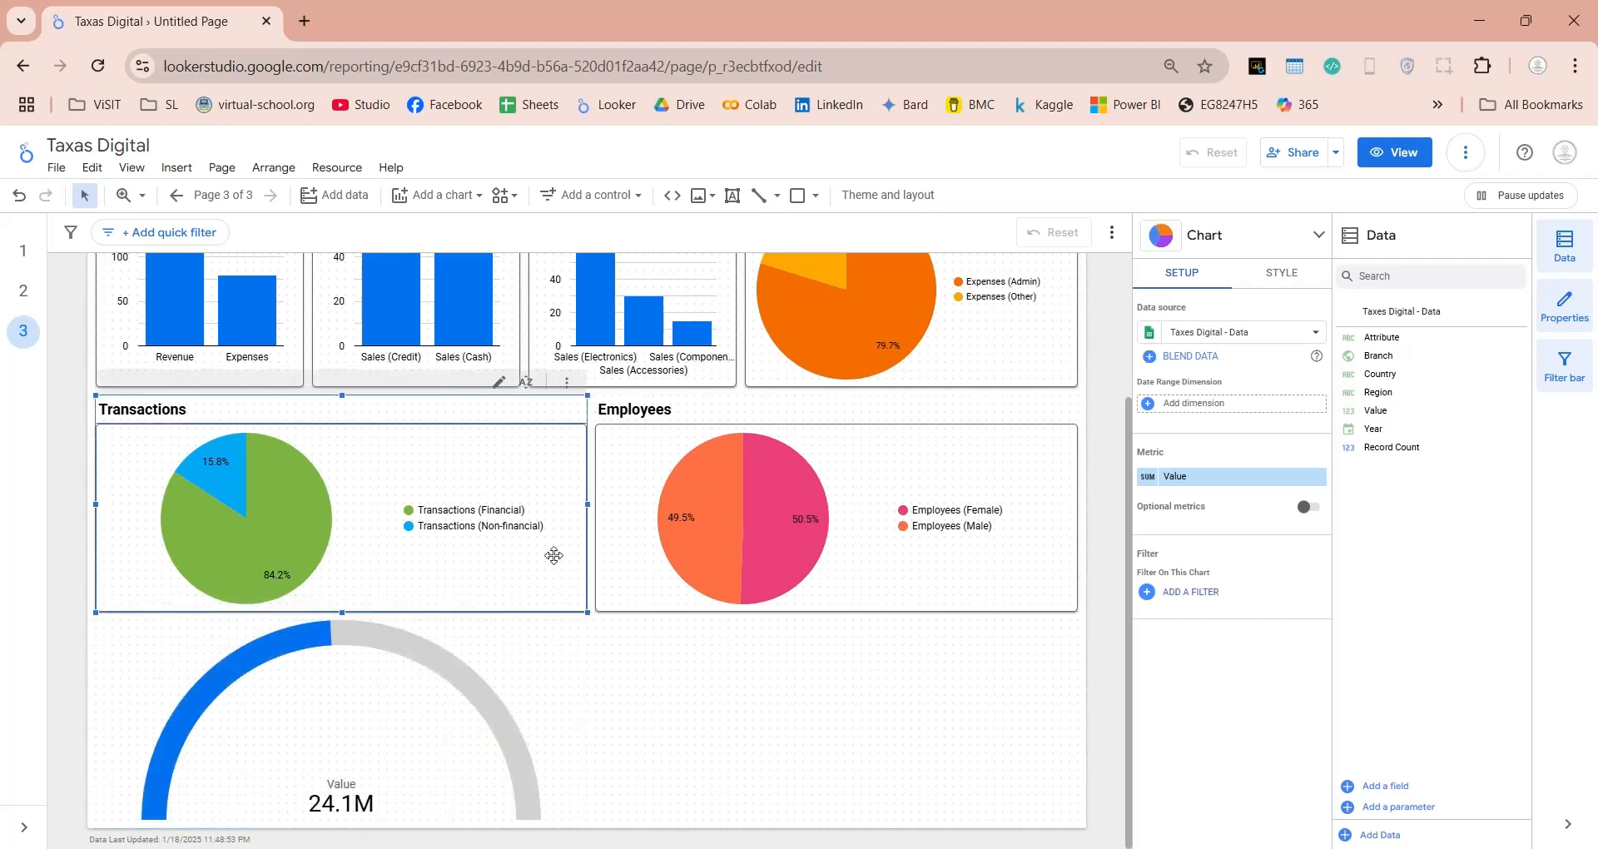
Paste only the copied chart style onto the new gauge
right_click(585, 660)
mouse_move(628, 445)
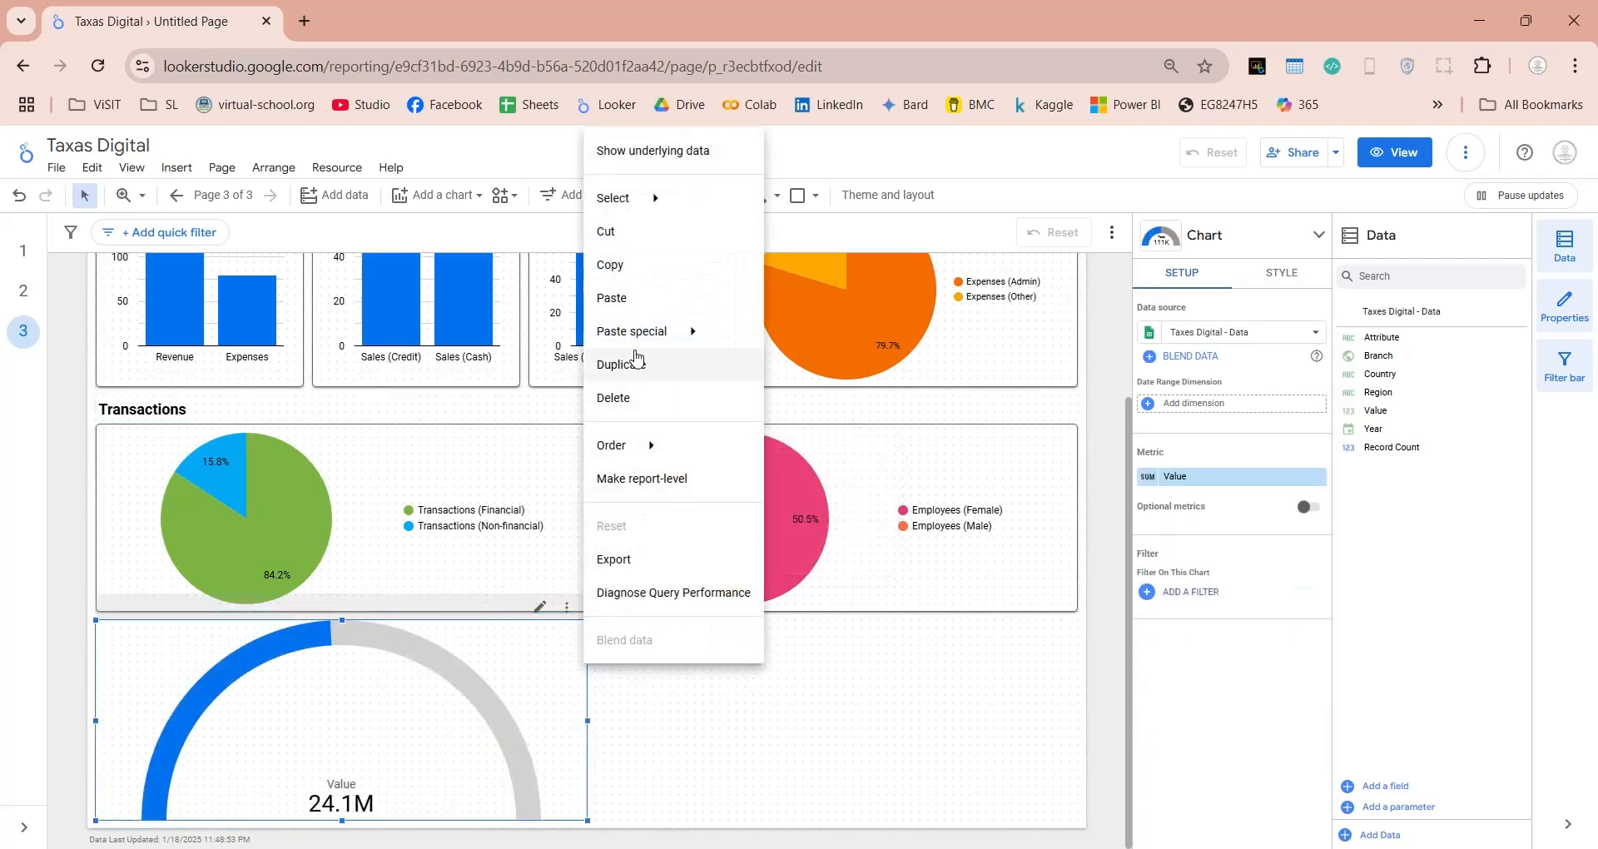
mouse_move(633, 332)
left_click(816, 334)
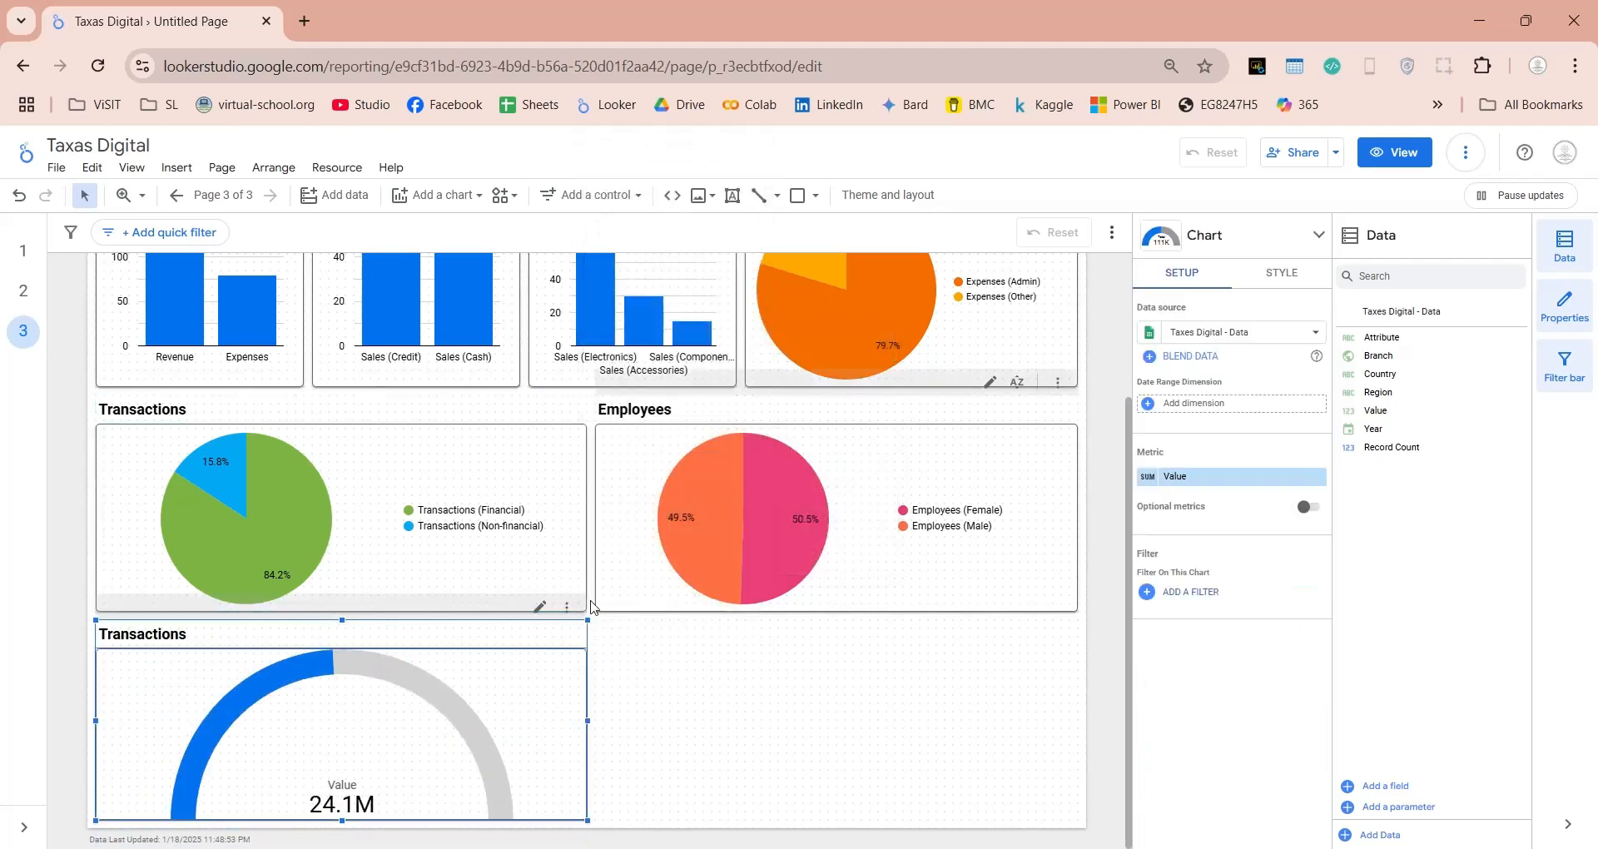
Change the gauge's title to Profit
left_click(1287, 273)
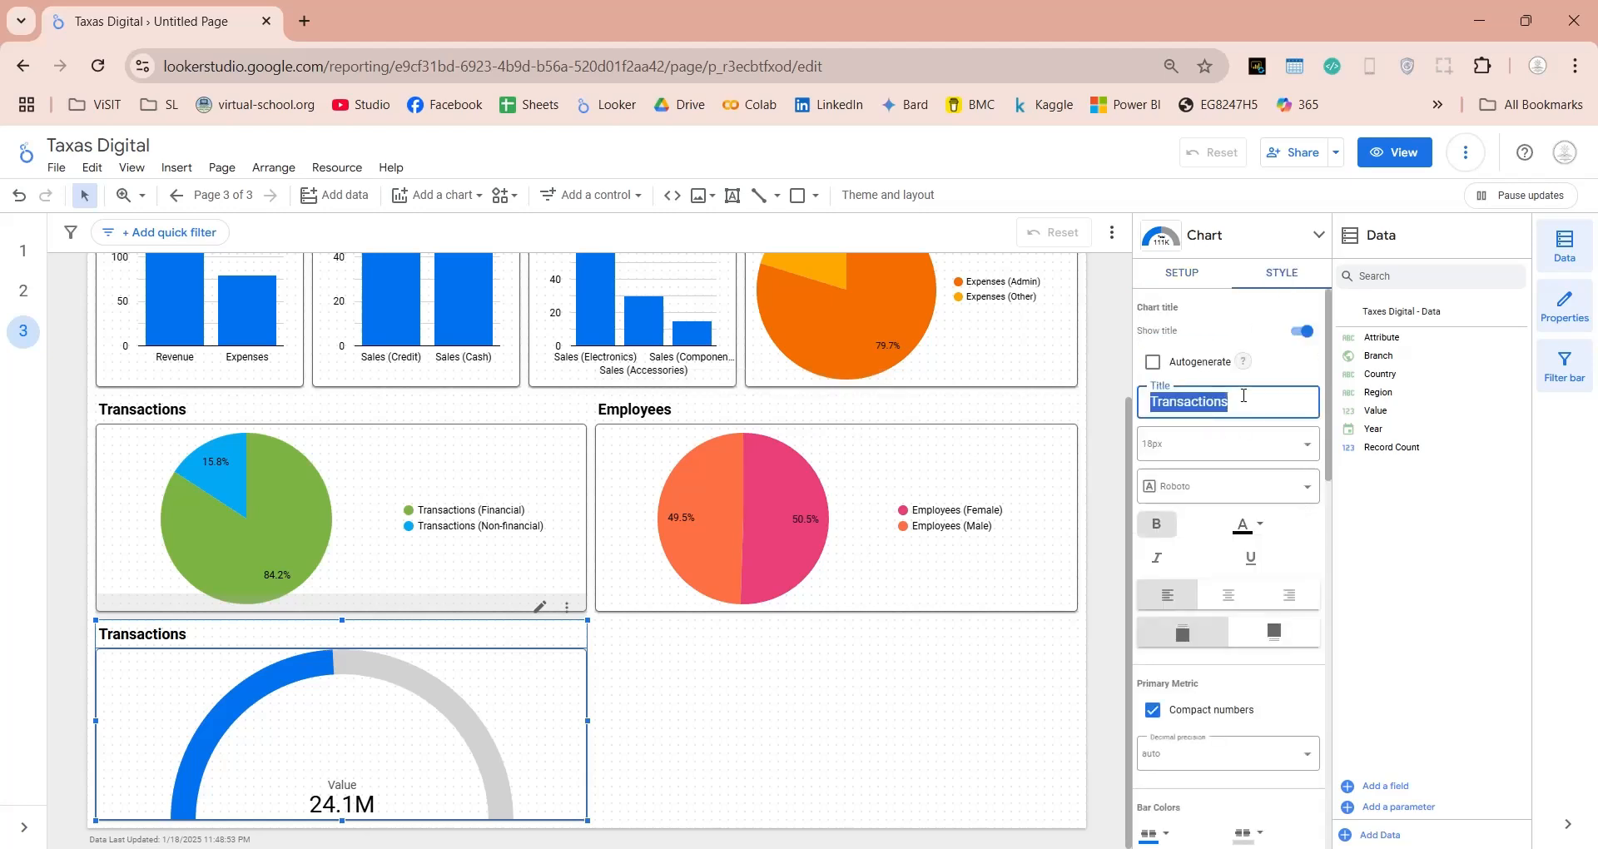
type("Profit")
key("Return")
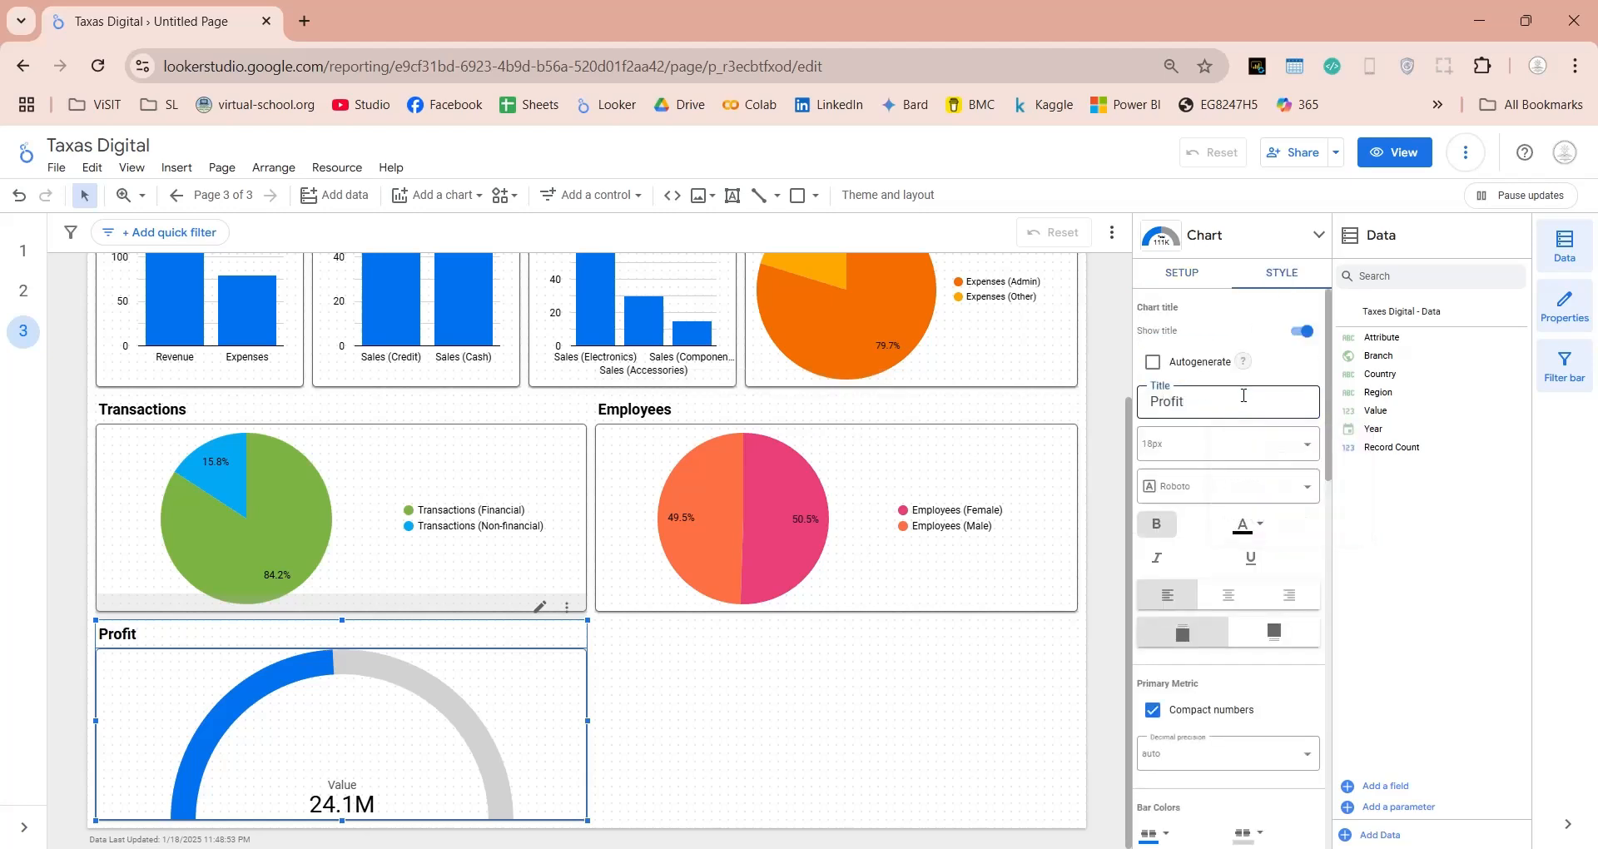
Set the Profit gauge's axis range from 0 to 3
left_click(1182, 273)
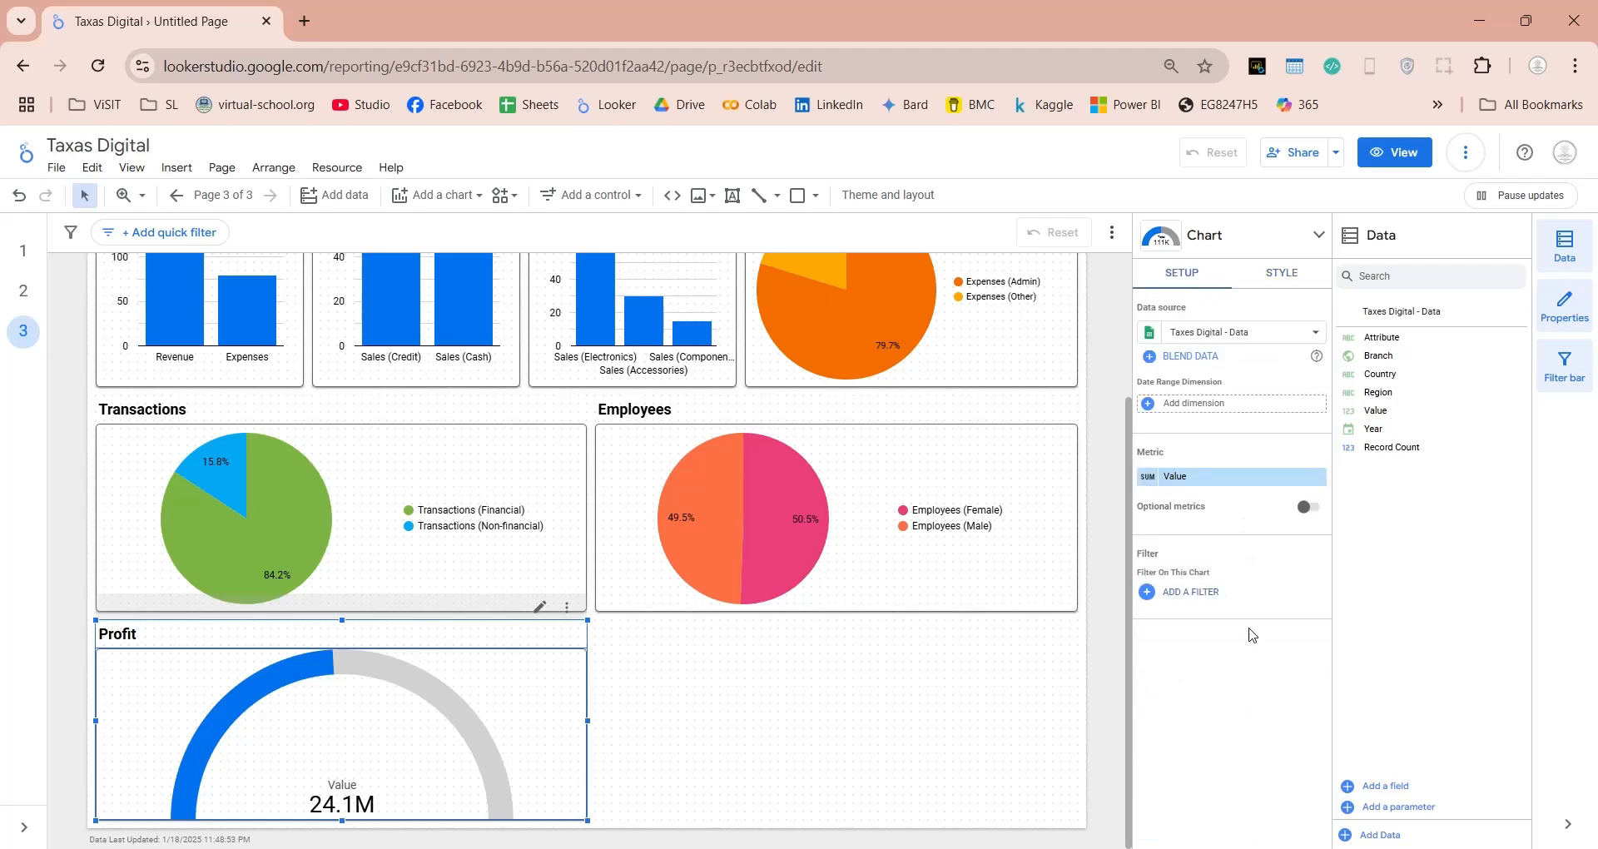
left_click(1281, 273)
scroll(1273, 657, "down", 3)
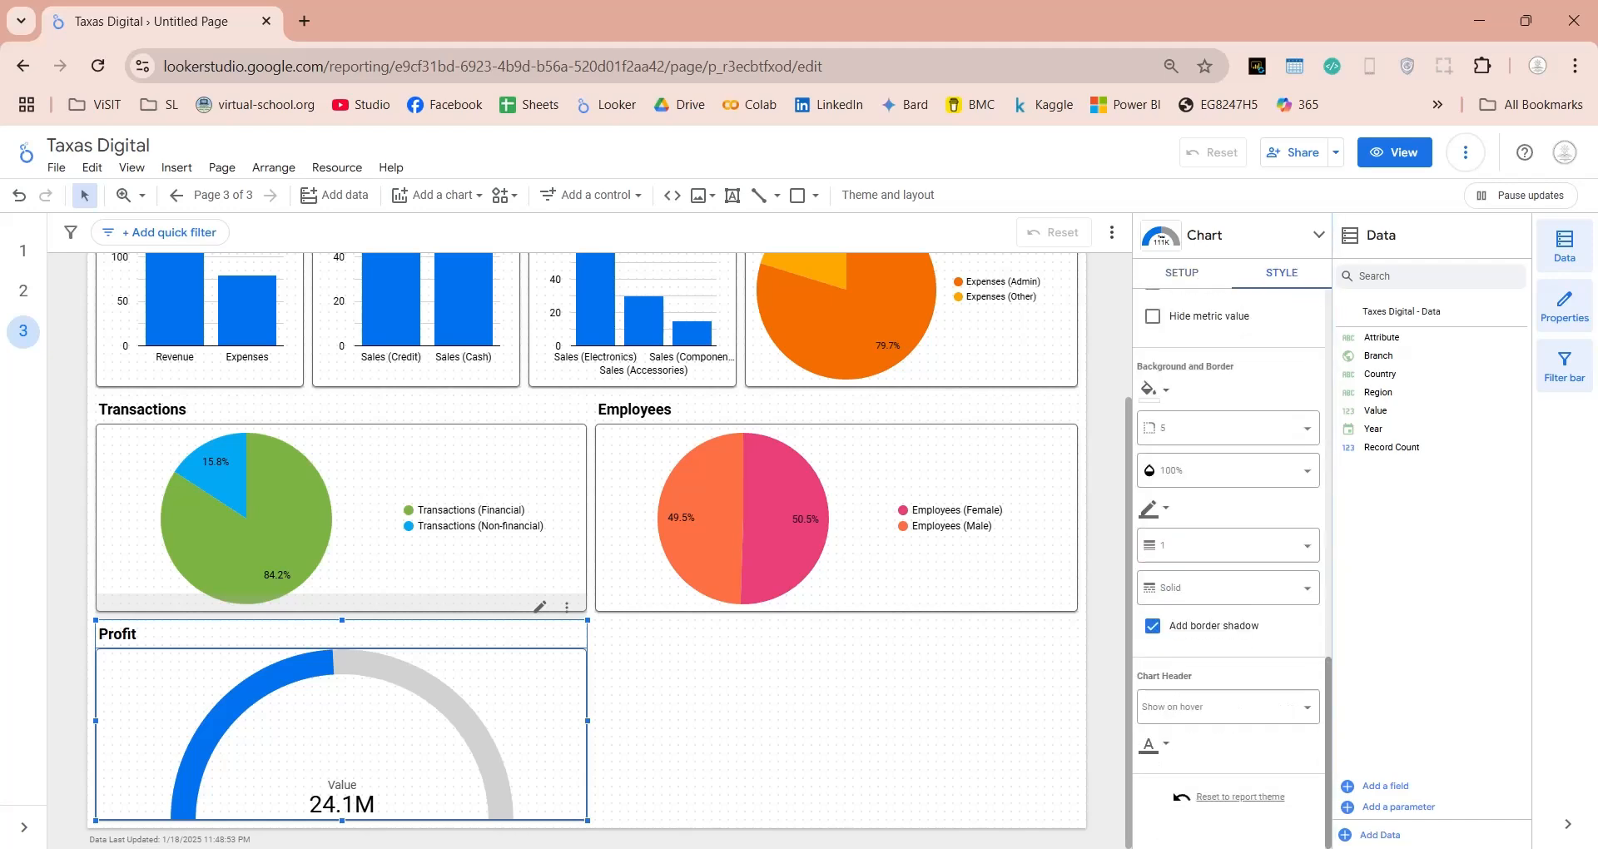
left_click_drag(1336, 829, 1333, 762)
left_click_drag(1329, 666, 1348, 560)
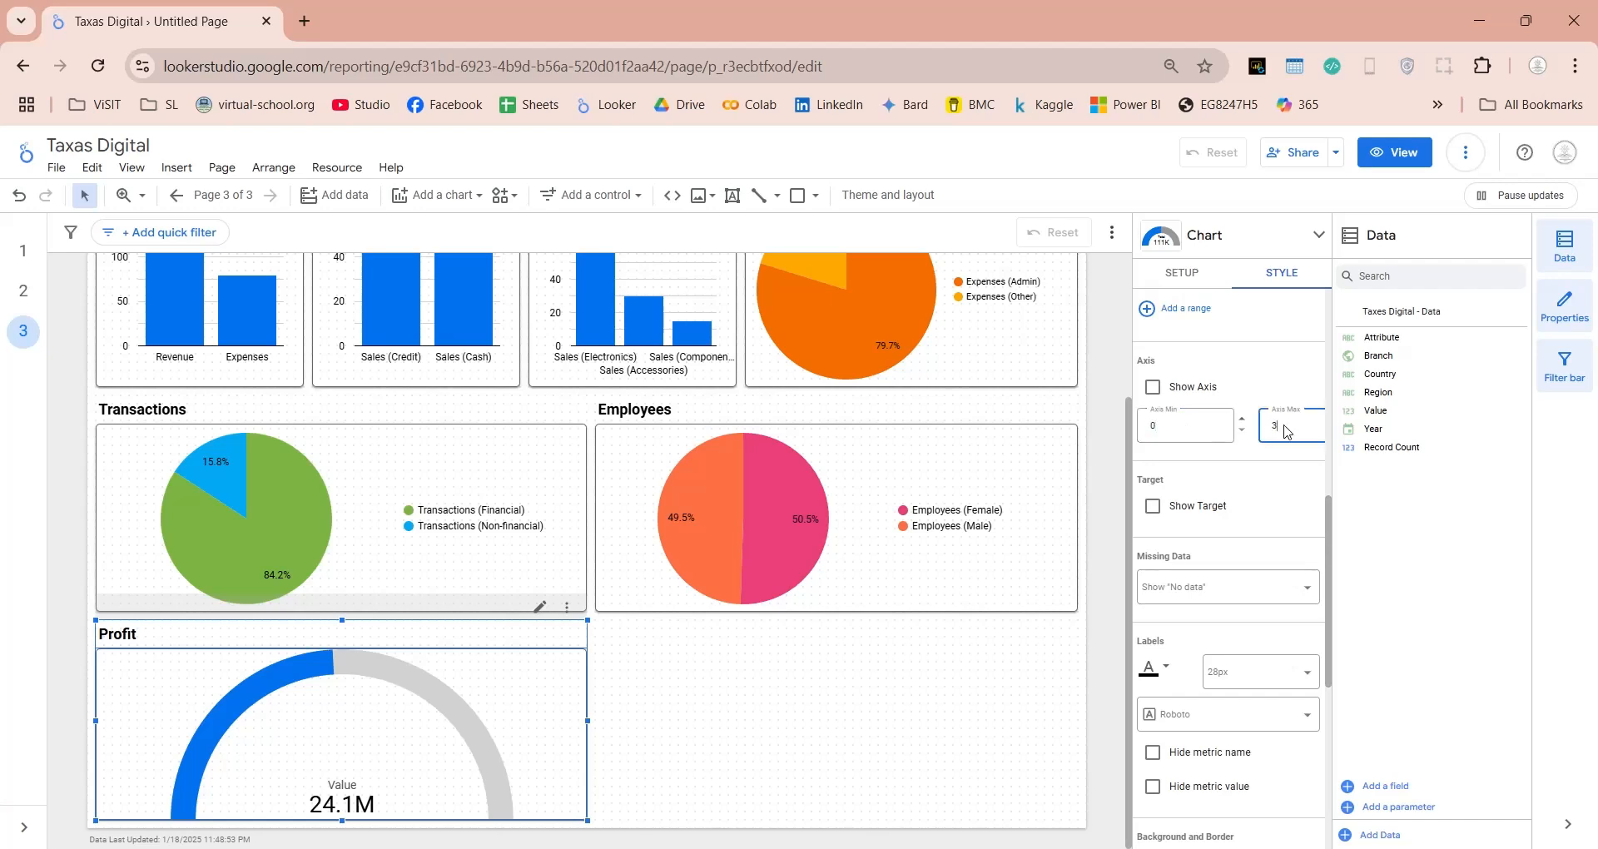
scroll(1266, 421, "up", 1)
Apply the existing Att_Profit and Y_2004 filters to the Profit gauge
left_click(1182, 273)
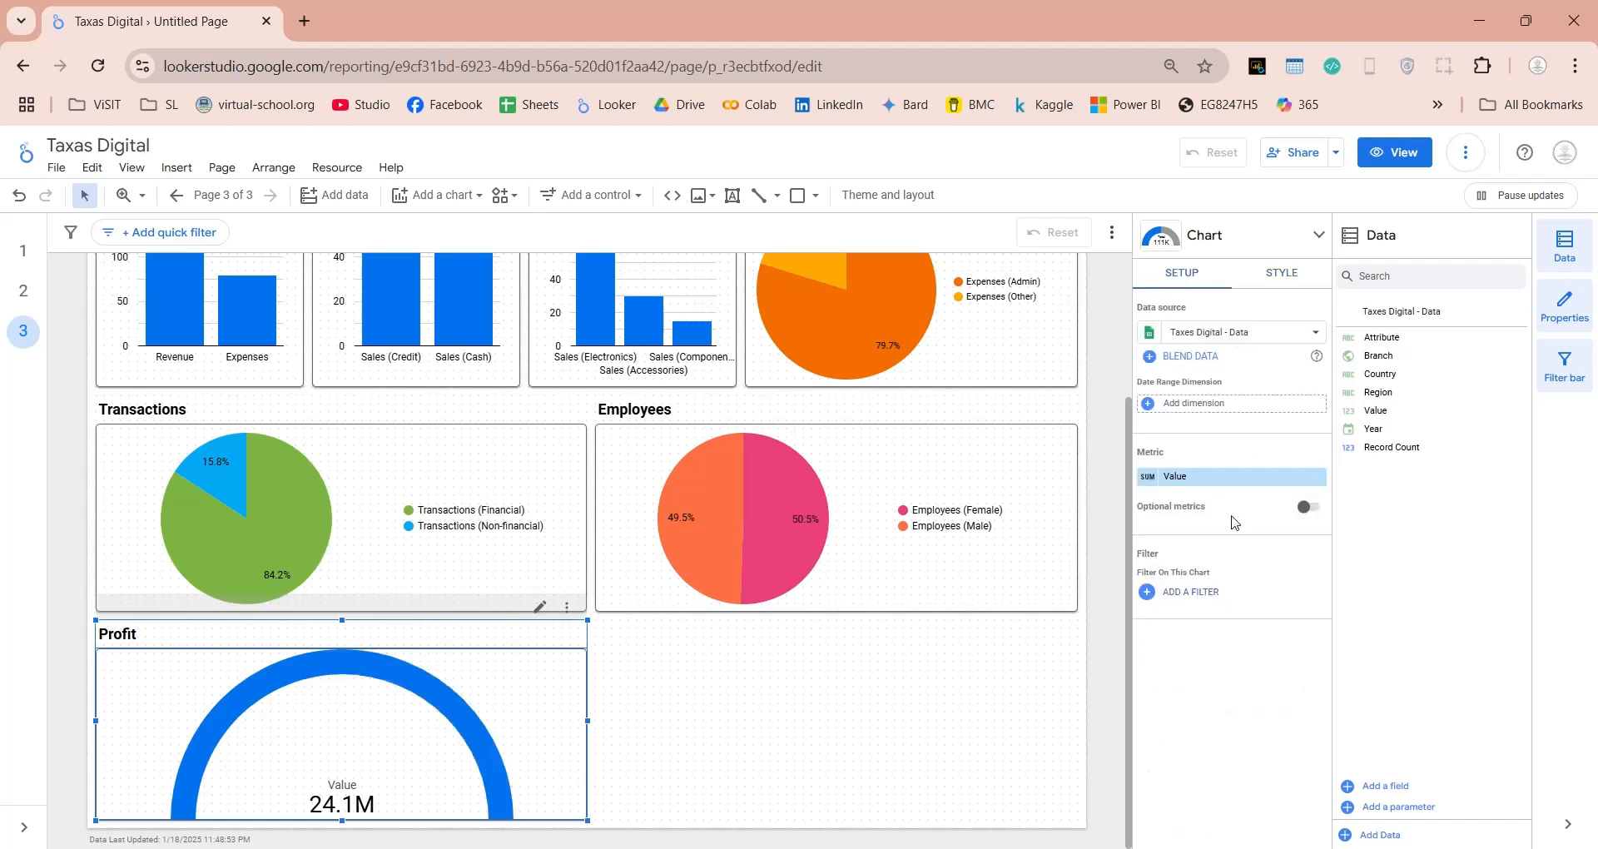
left_click(1211, 607)
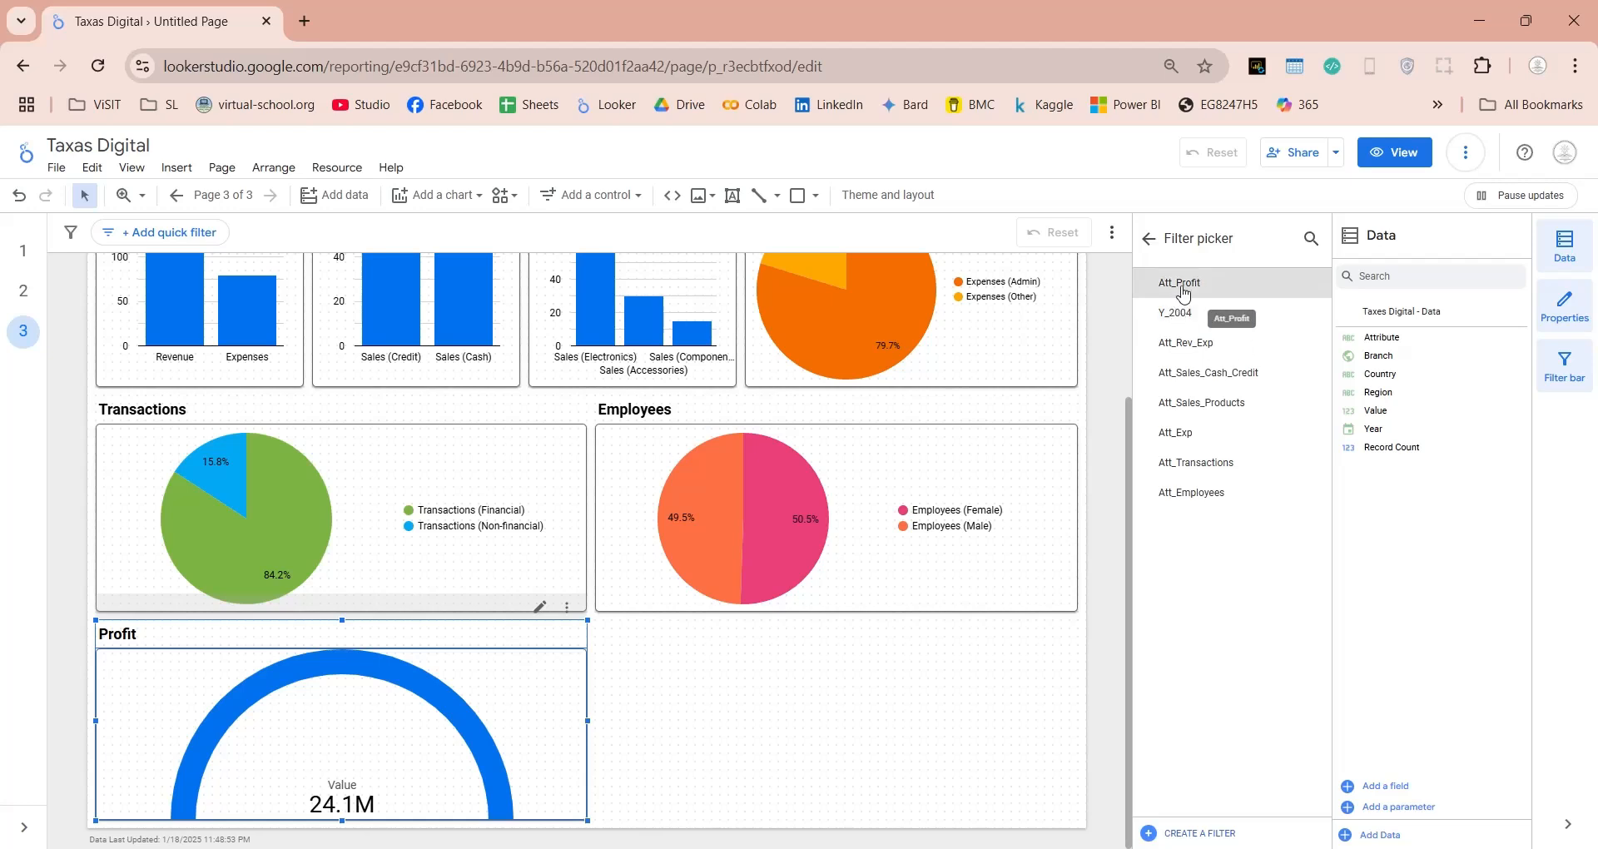
left_click(1181, 301)
left_click(1220, 620)
left_click(1207, 506)
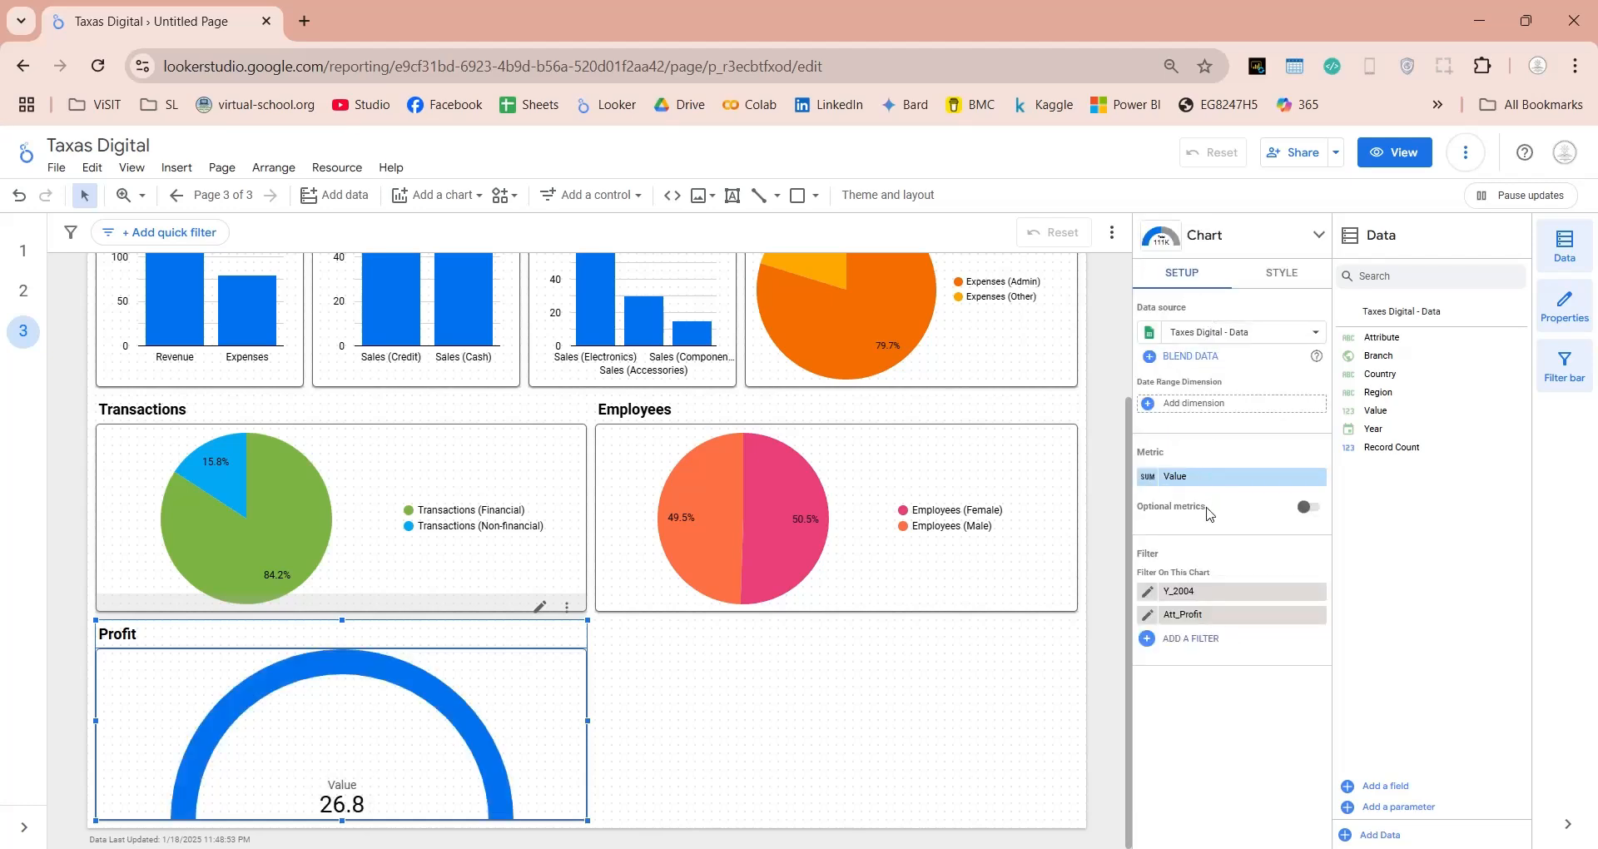
Set the Profit gauge's metric aggregation to Average and name the metric Average Profit
left_click(1148, 477)
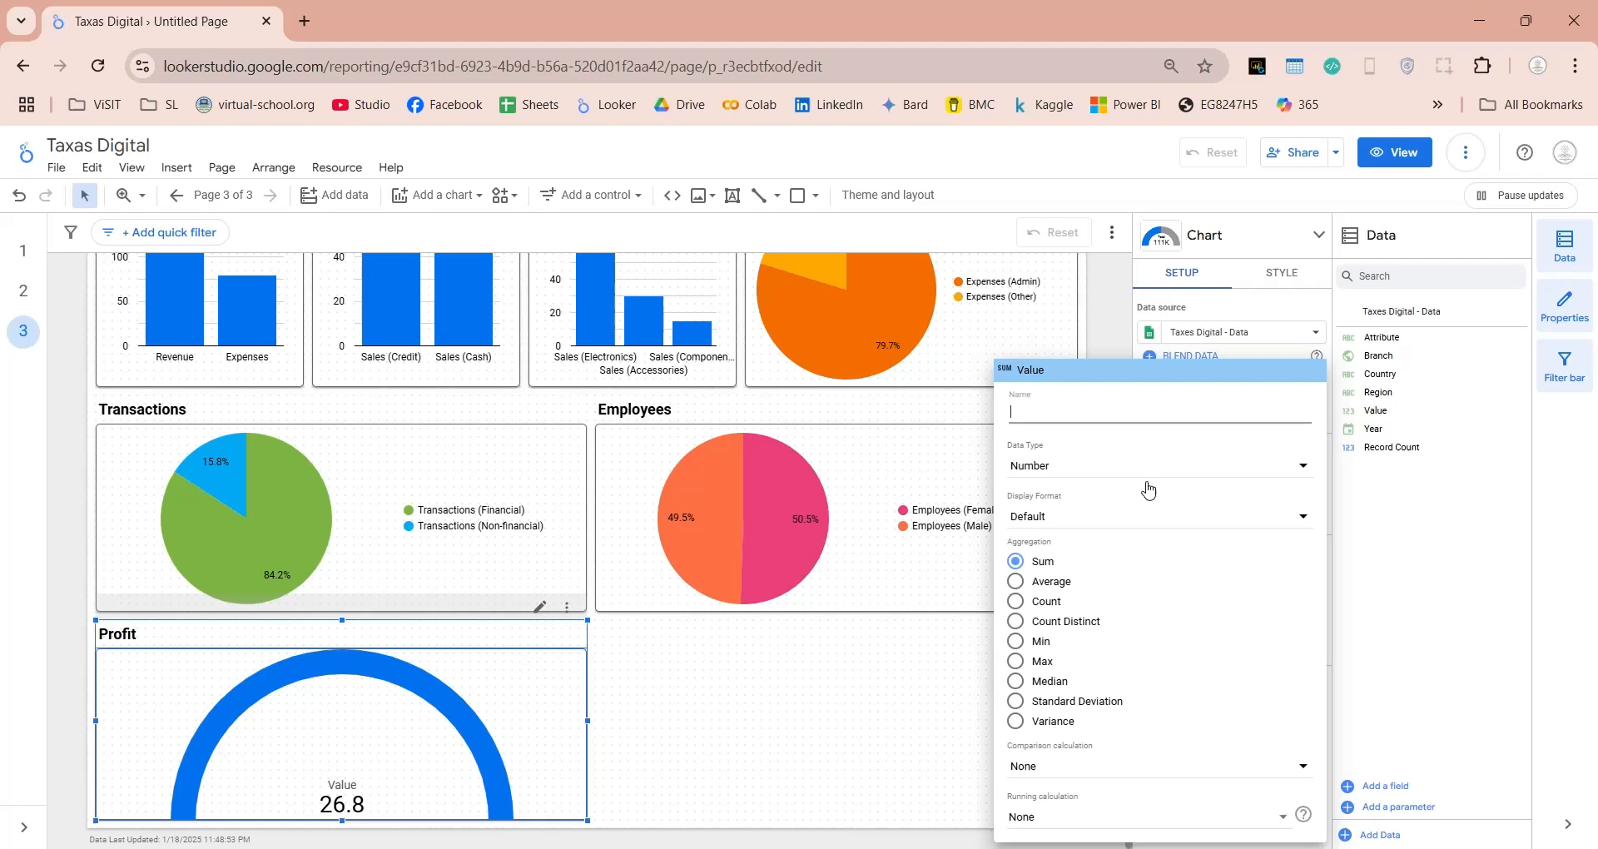
left_click(1045, 581)
type("Av")
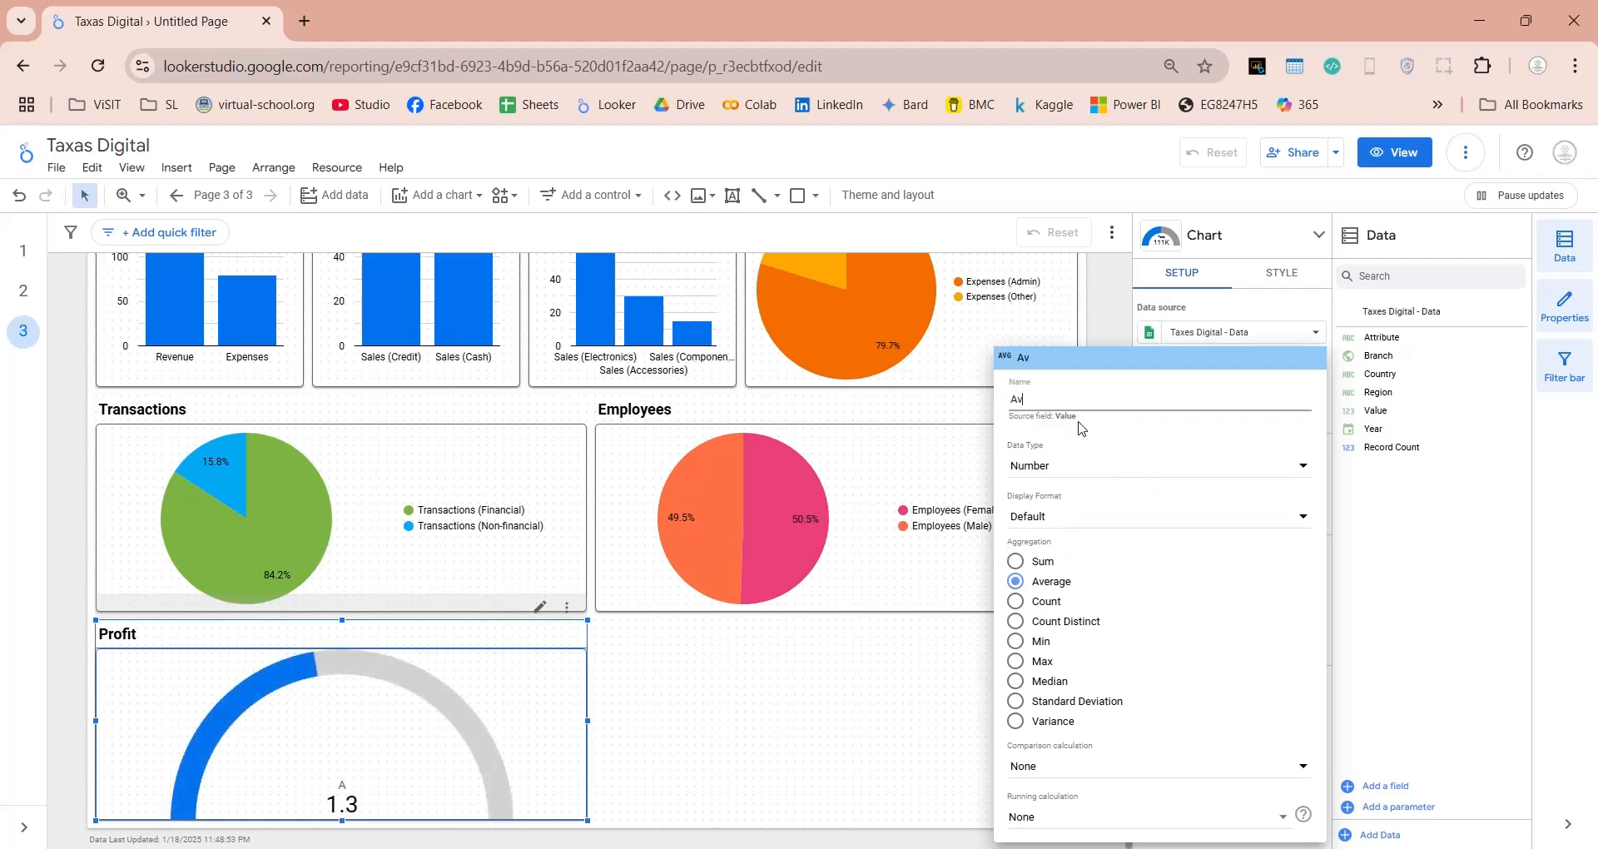
type("erage Profit")
key("Return")
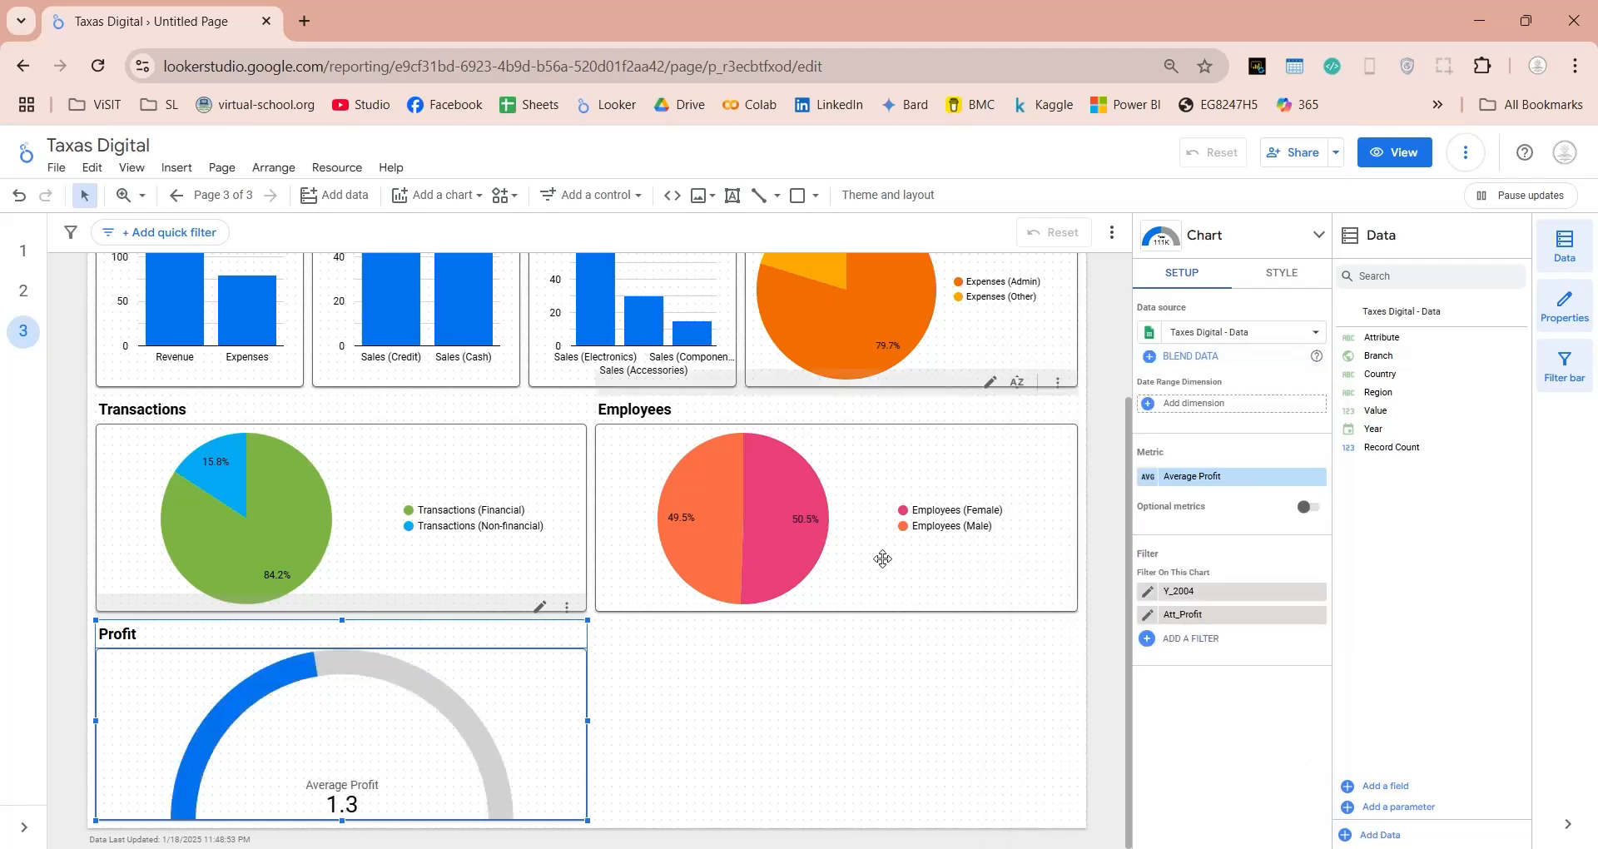
left_click(757, 733)
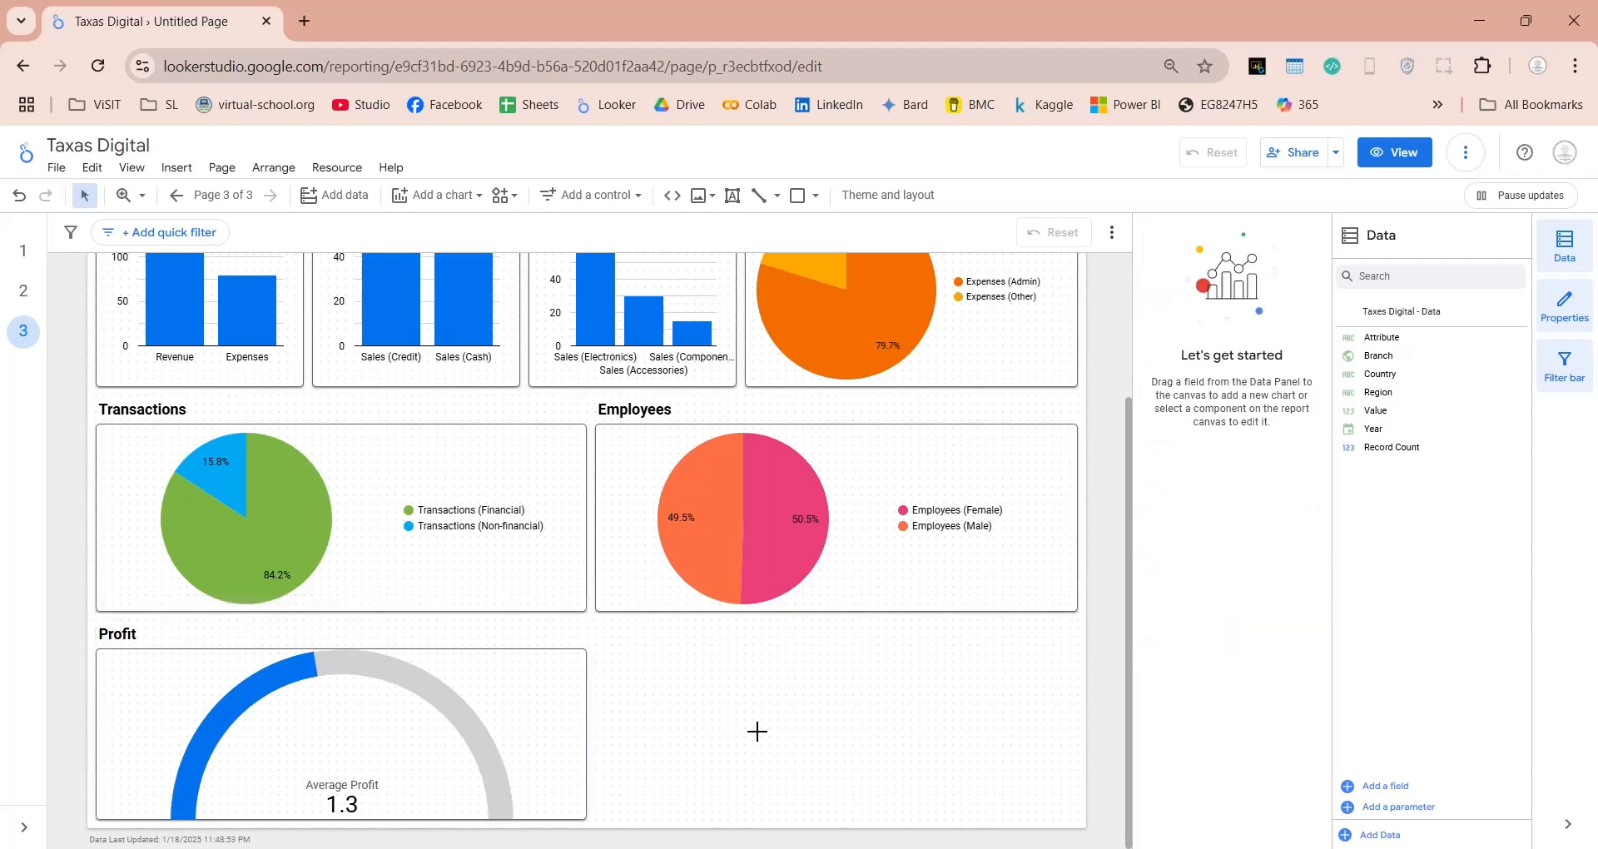
Duplicate the Profit gauge and place the copy beside the original, fitted below the Employees pie chart
left_click(564, 725)
key("ctrl+d")
left_click_drag(564, 716, 1012, 700)
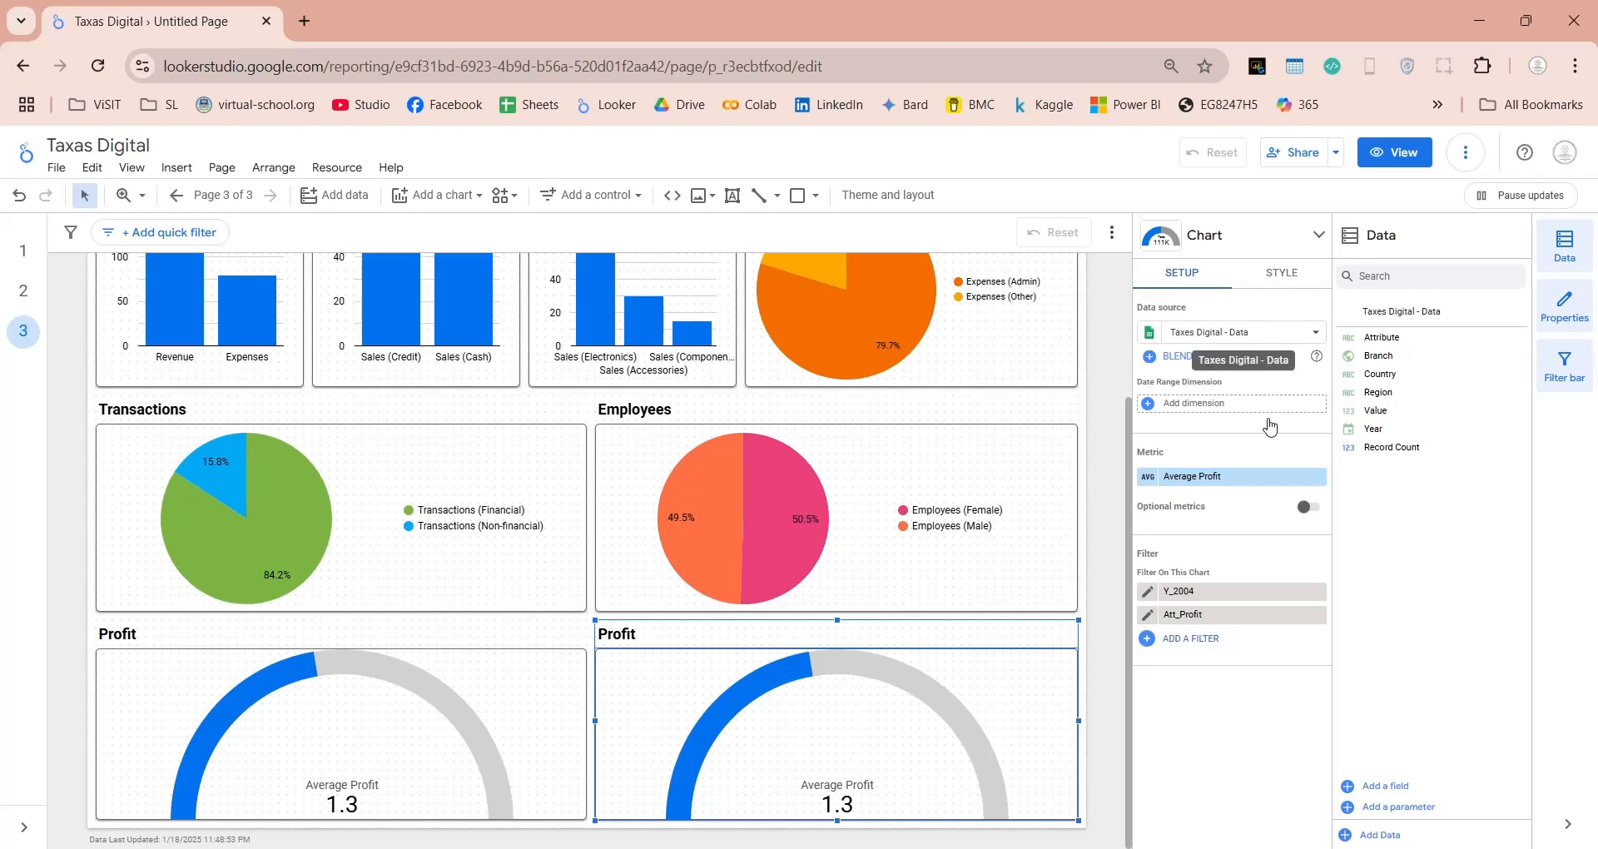
Remove both filters from the copied gauge and reapply the Y_2004 filter
left_click(1315, 590)
left_click(1316, 591)
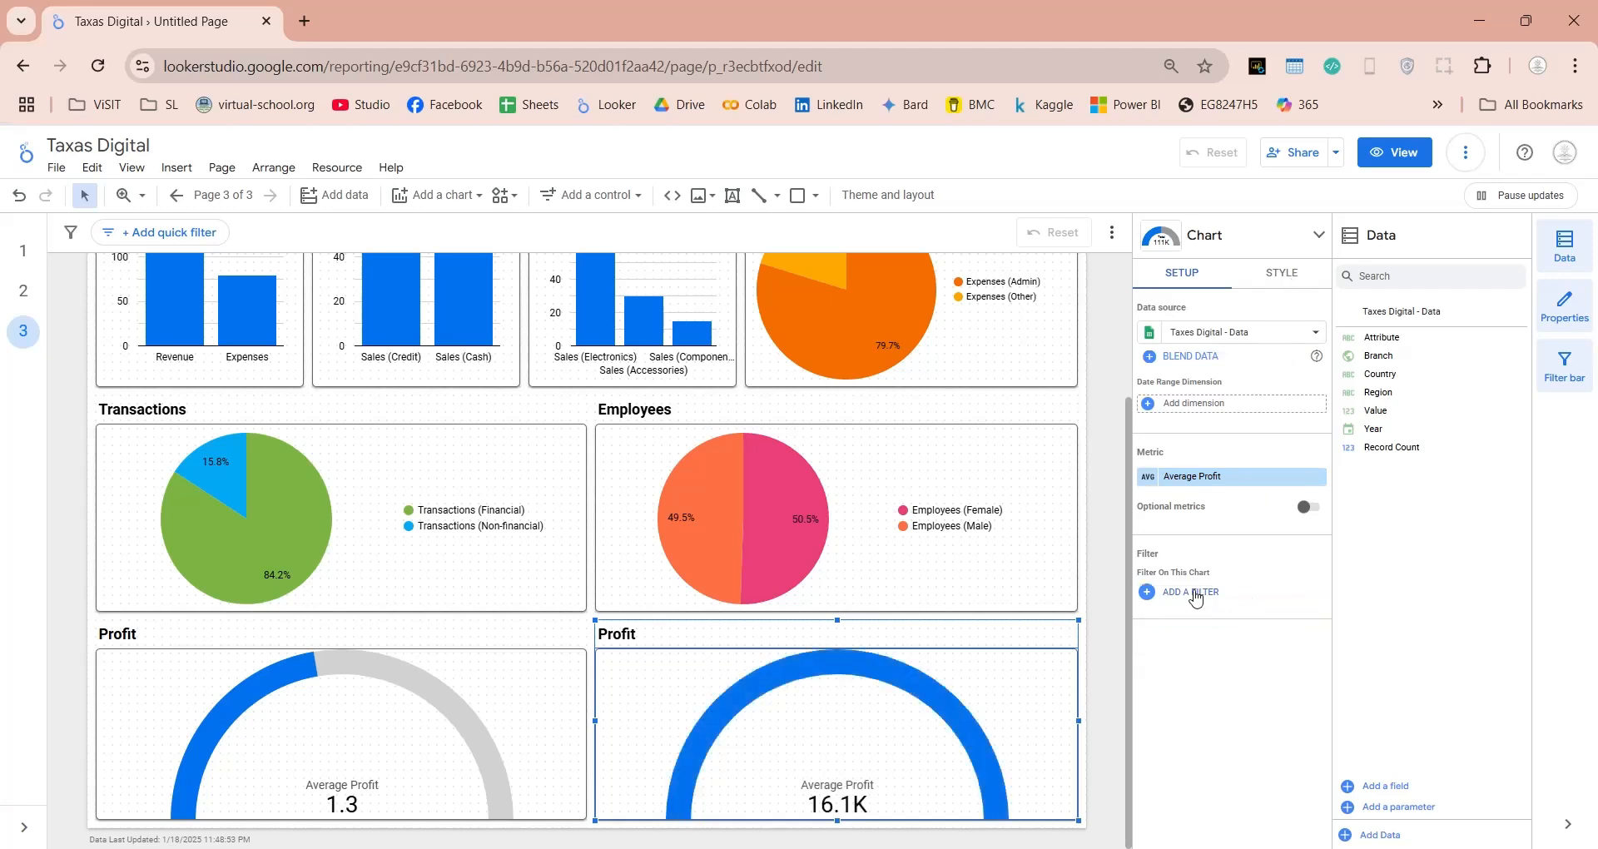
left_click(1195, 598)
left_click(1180, 314)
Create a filter for the copied gauge including Attribute equal to Units Sold, and save it as Att_Units_Sold
left_click(1203, 616)
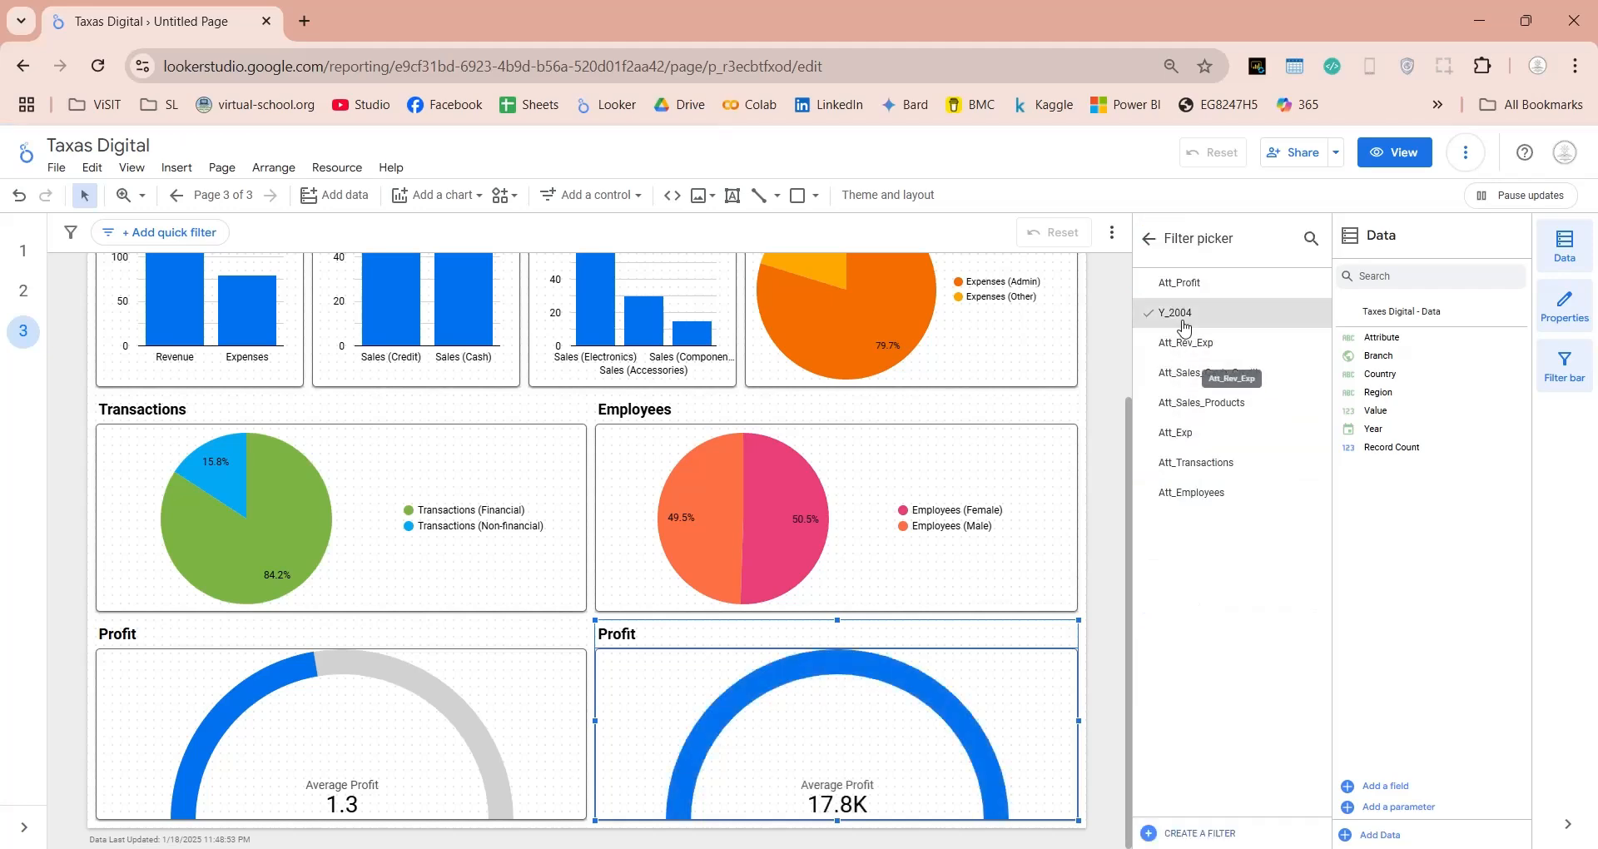
left_click(1173, 833)
left_click(278, 608)
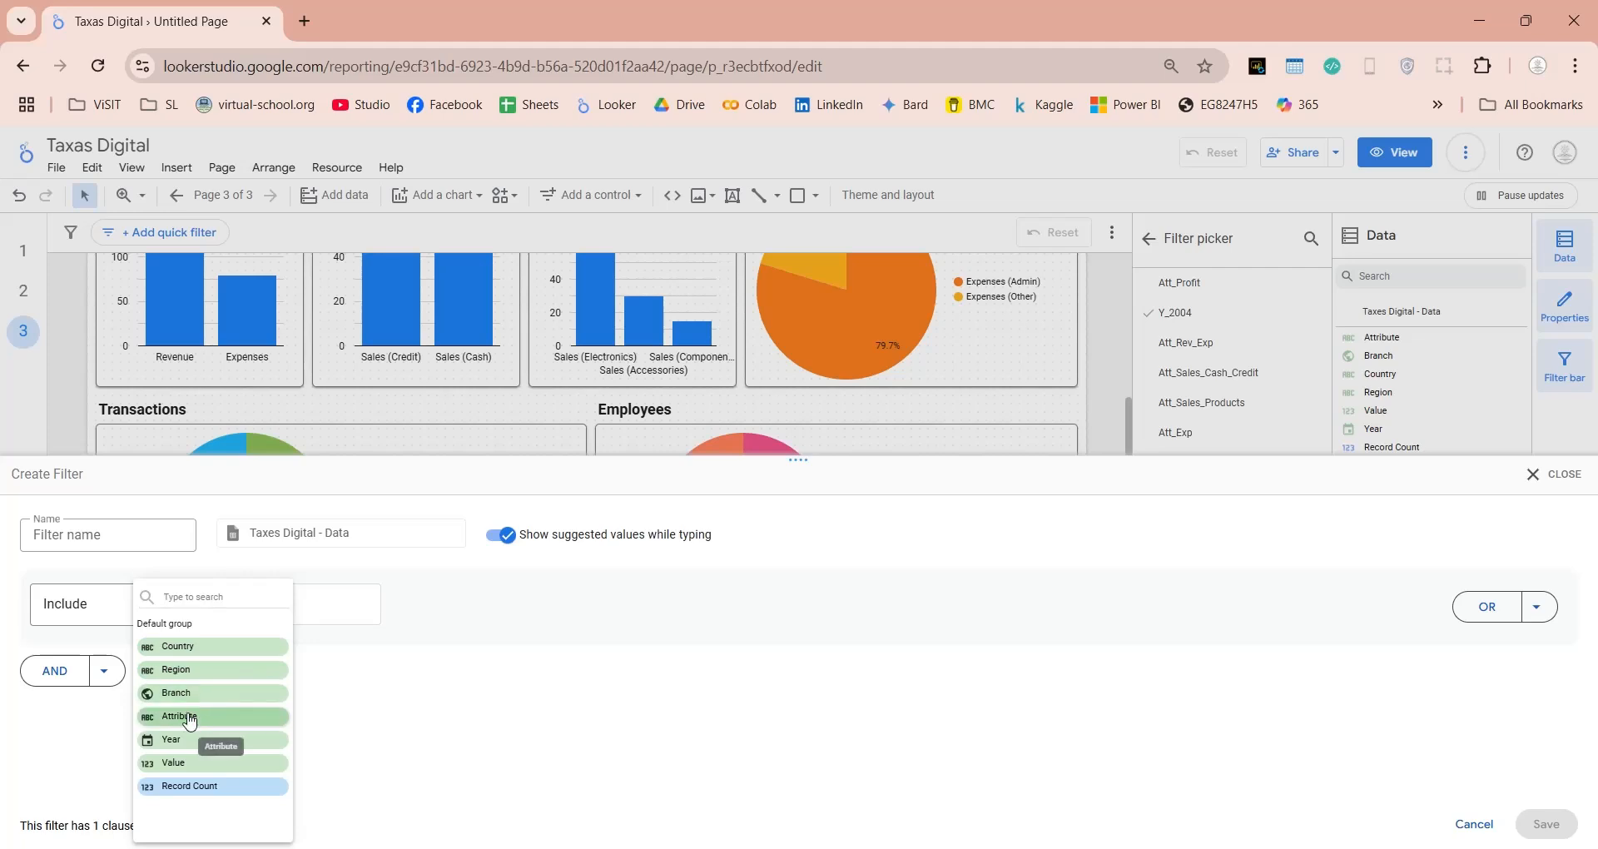
left_click(177, 717)
left_click(499, 604)
left_click(428, 378)
left_click(690, 606)
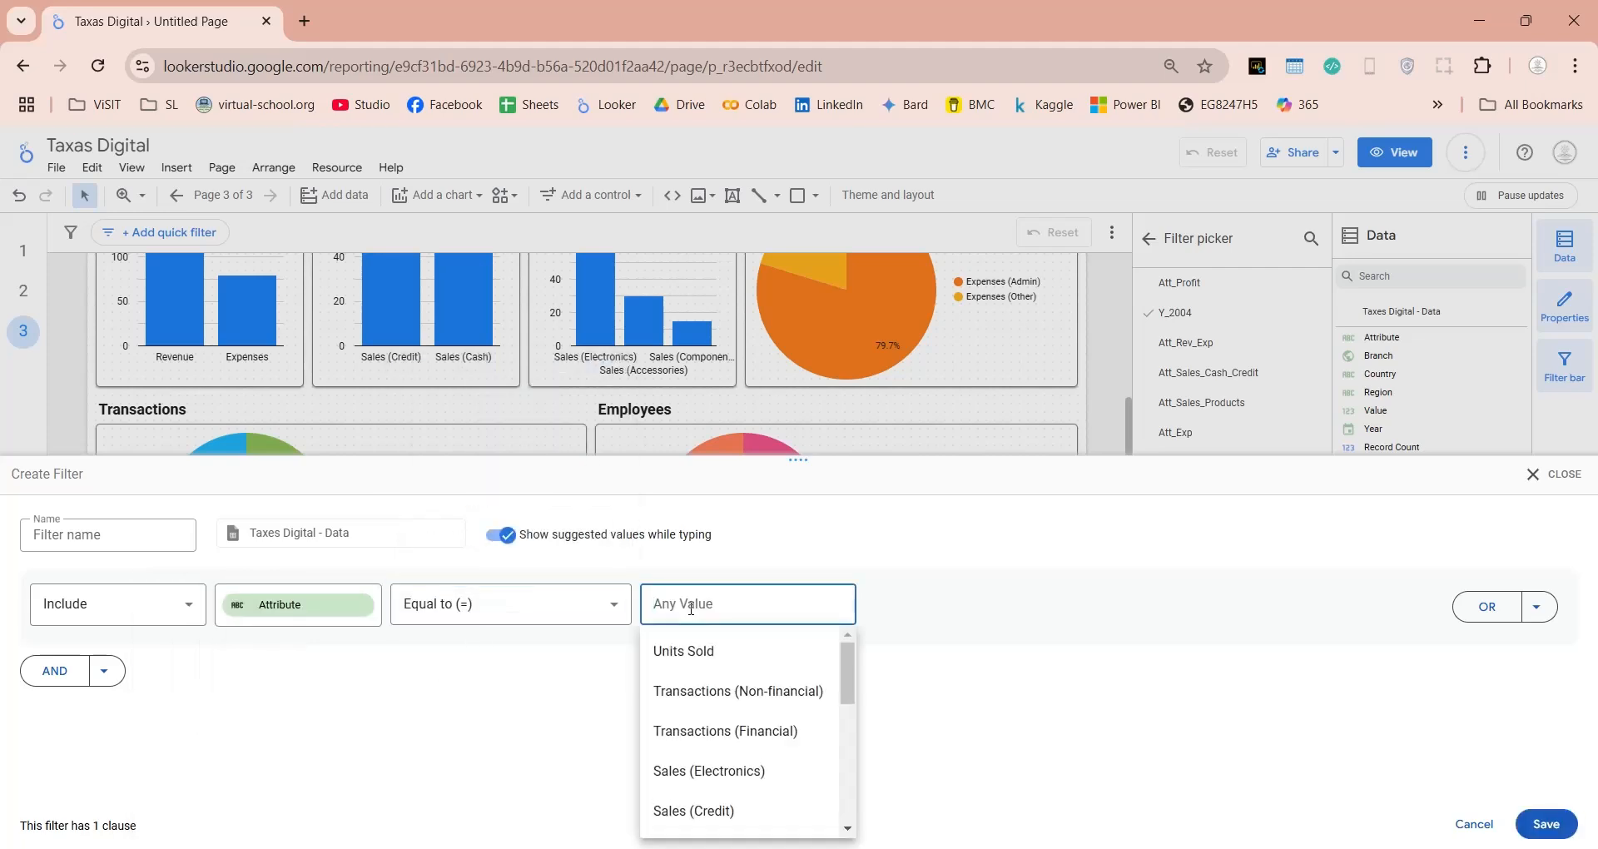
left_click(684, 651)
left_click(99, 533)
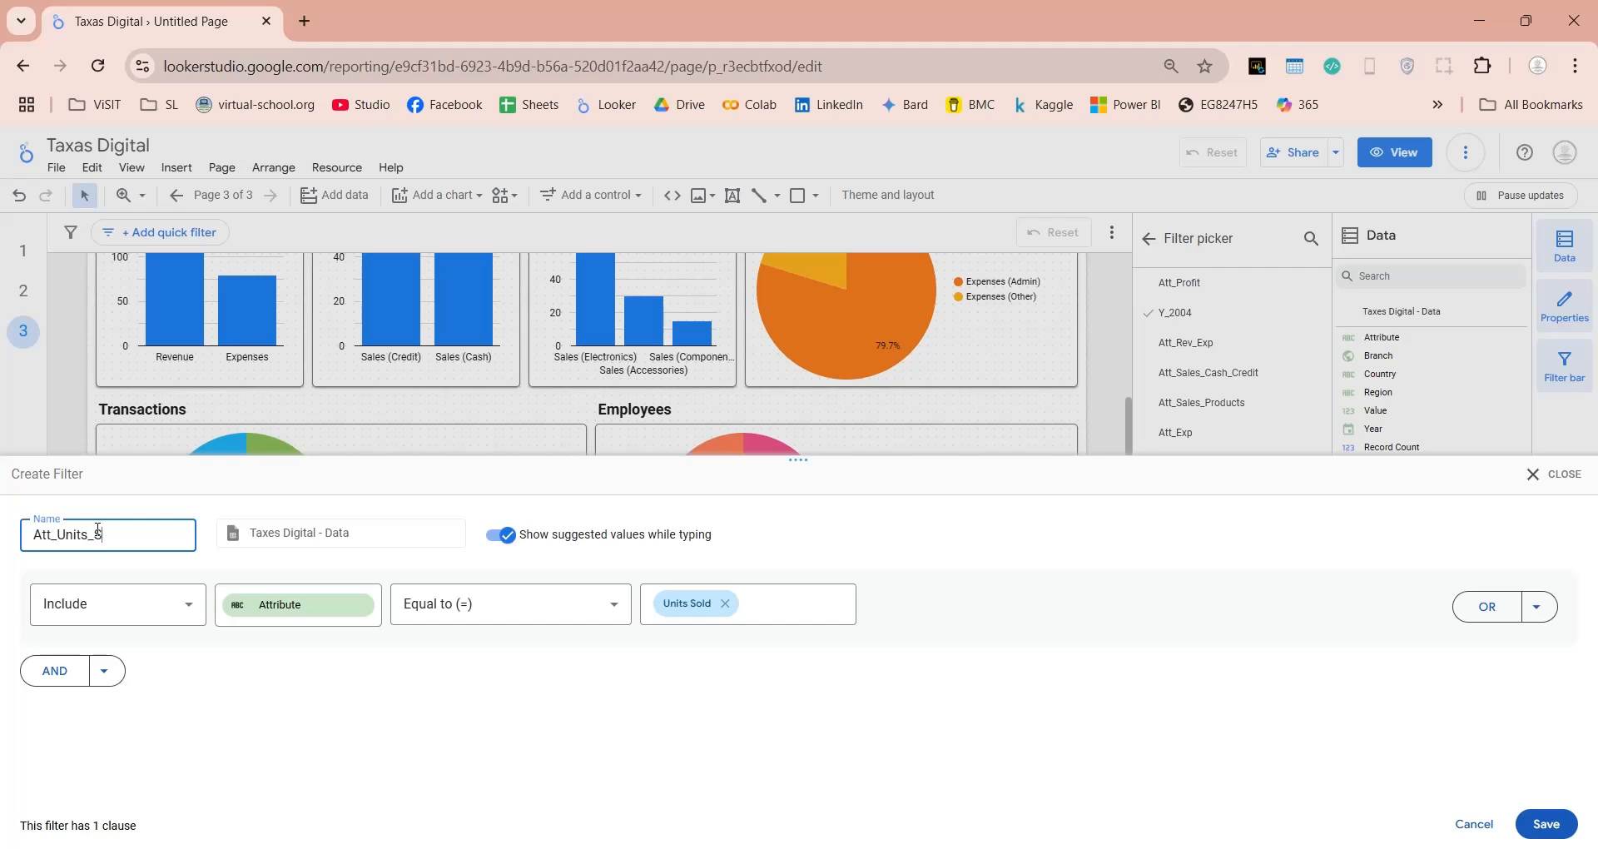
type("Att_Units_Sold")
left_click(1546, 824)
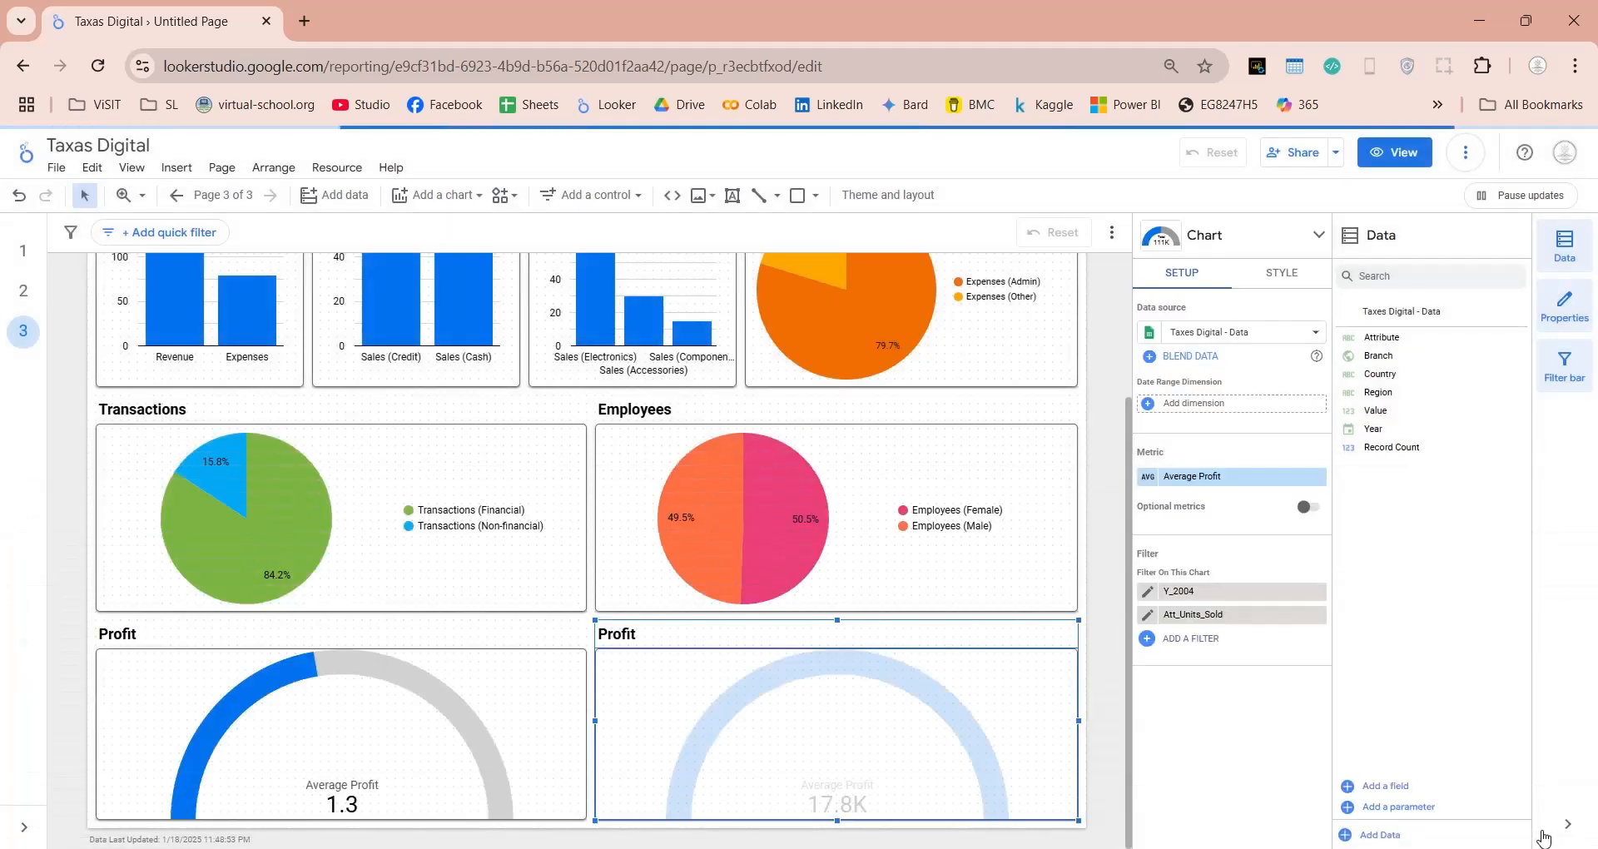
Set the Units Sold gauge's axis minimum to 50000 and axis maximum to 150000
left_click(1282, 273)
scroll(1232, 583, "down", 3)
left_click(1175, 611)
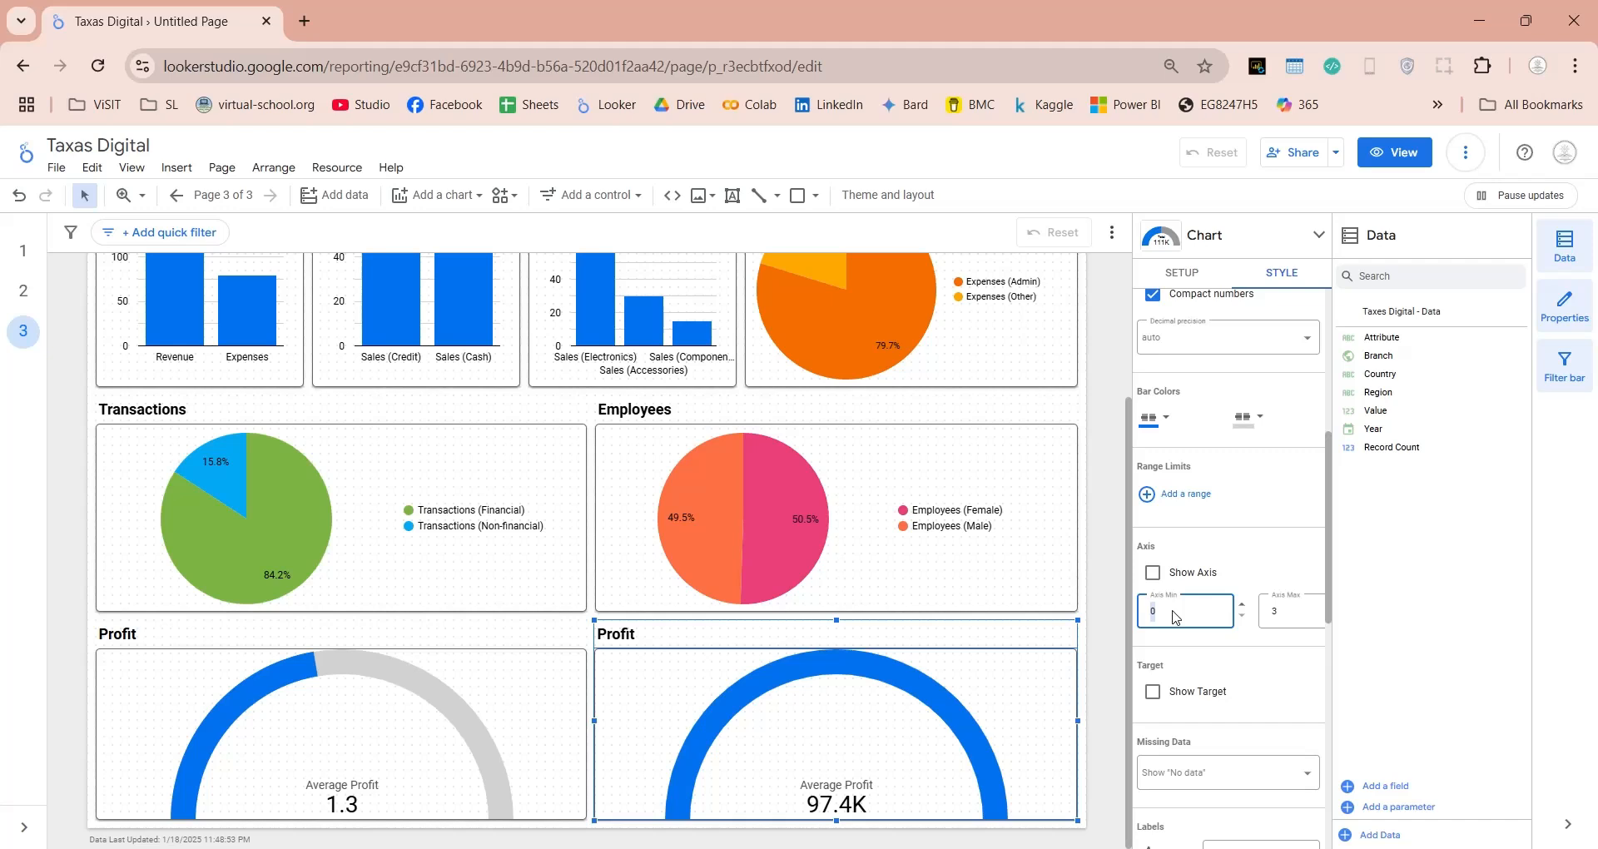
type("50000")
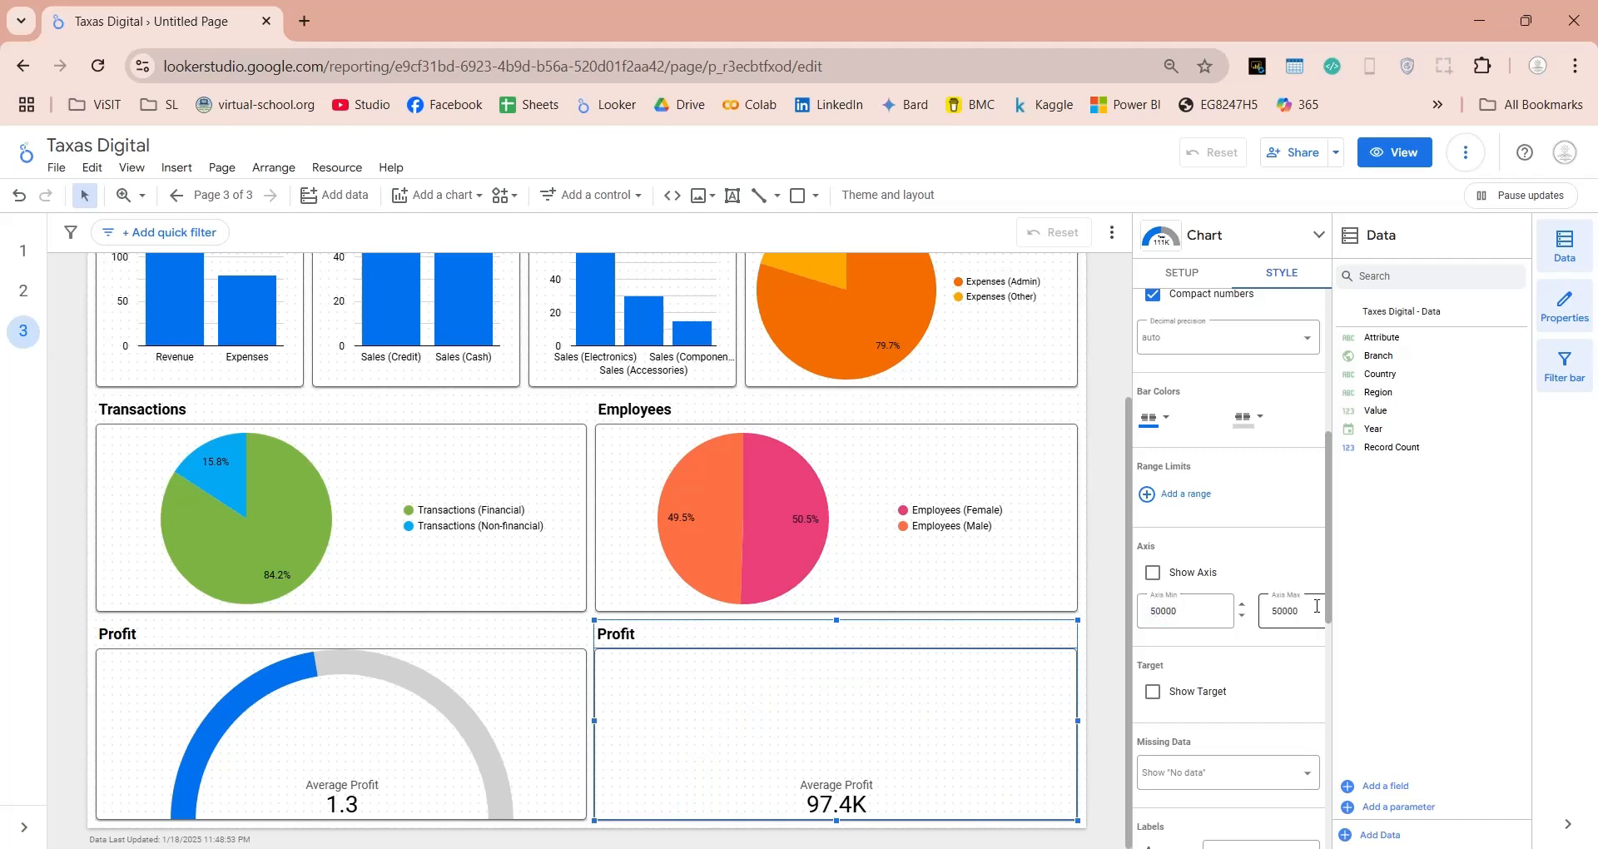
type("1")
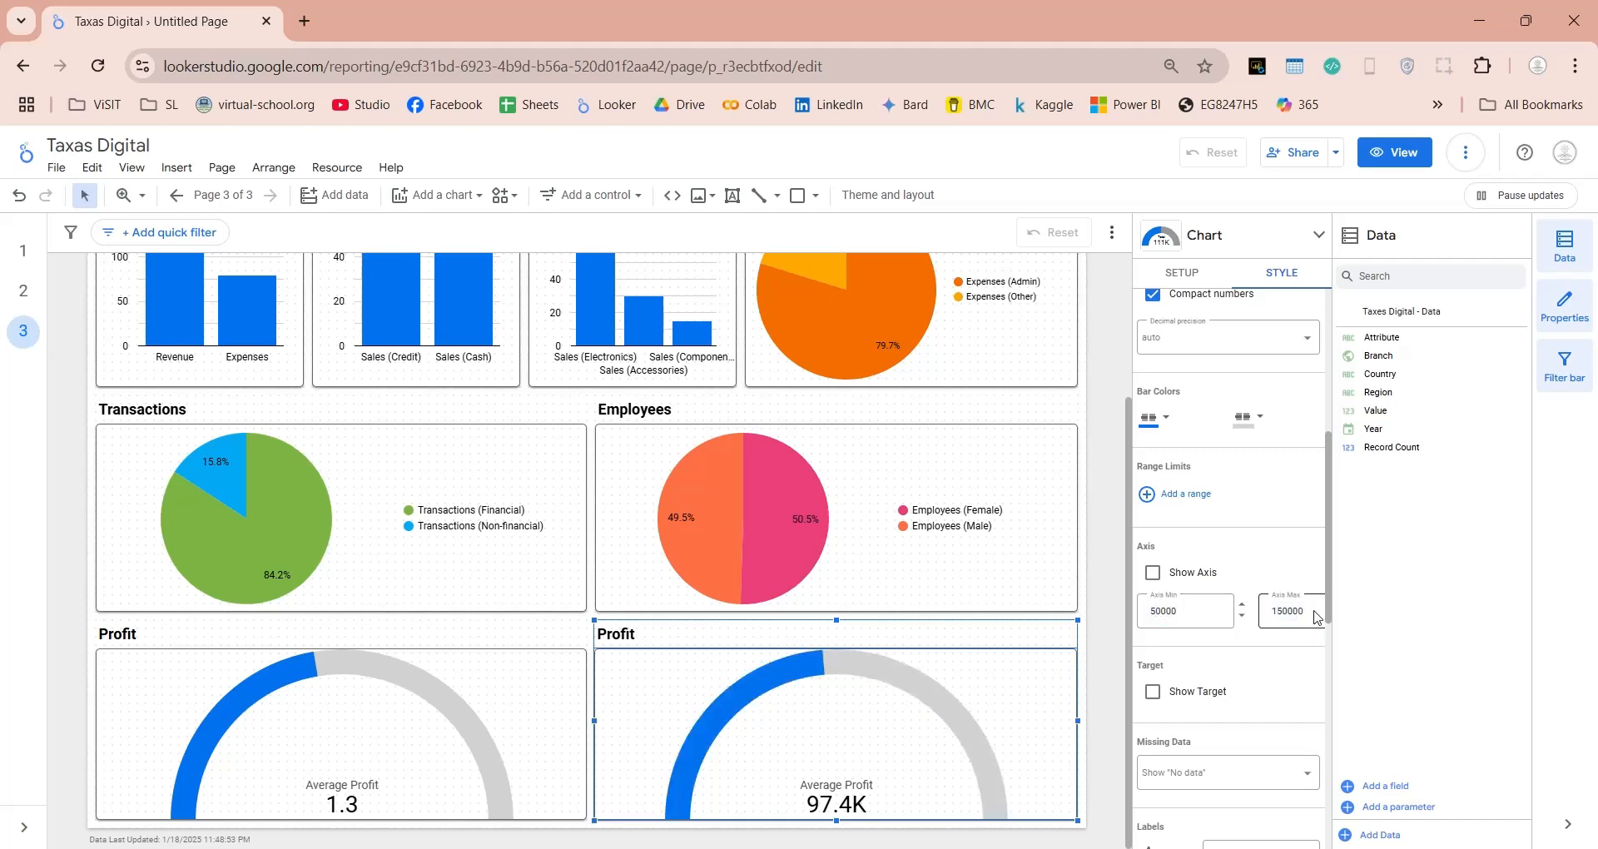
Change the title of the copied gauge below the Employees chart to Average Units Sold
scroll(1230, 662, "up", 5)
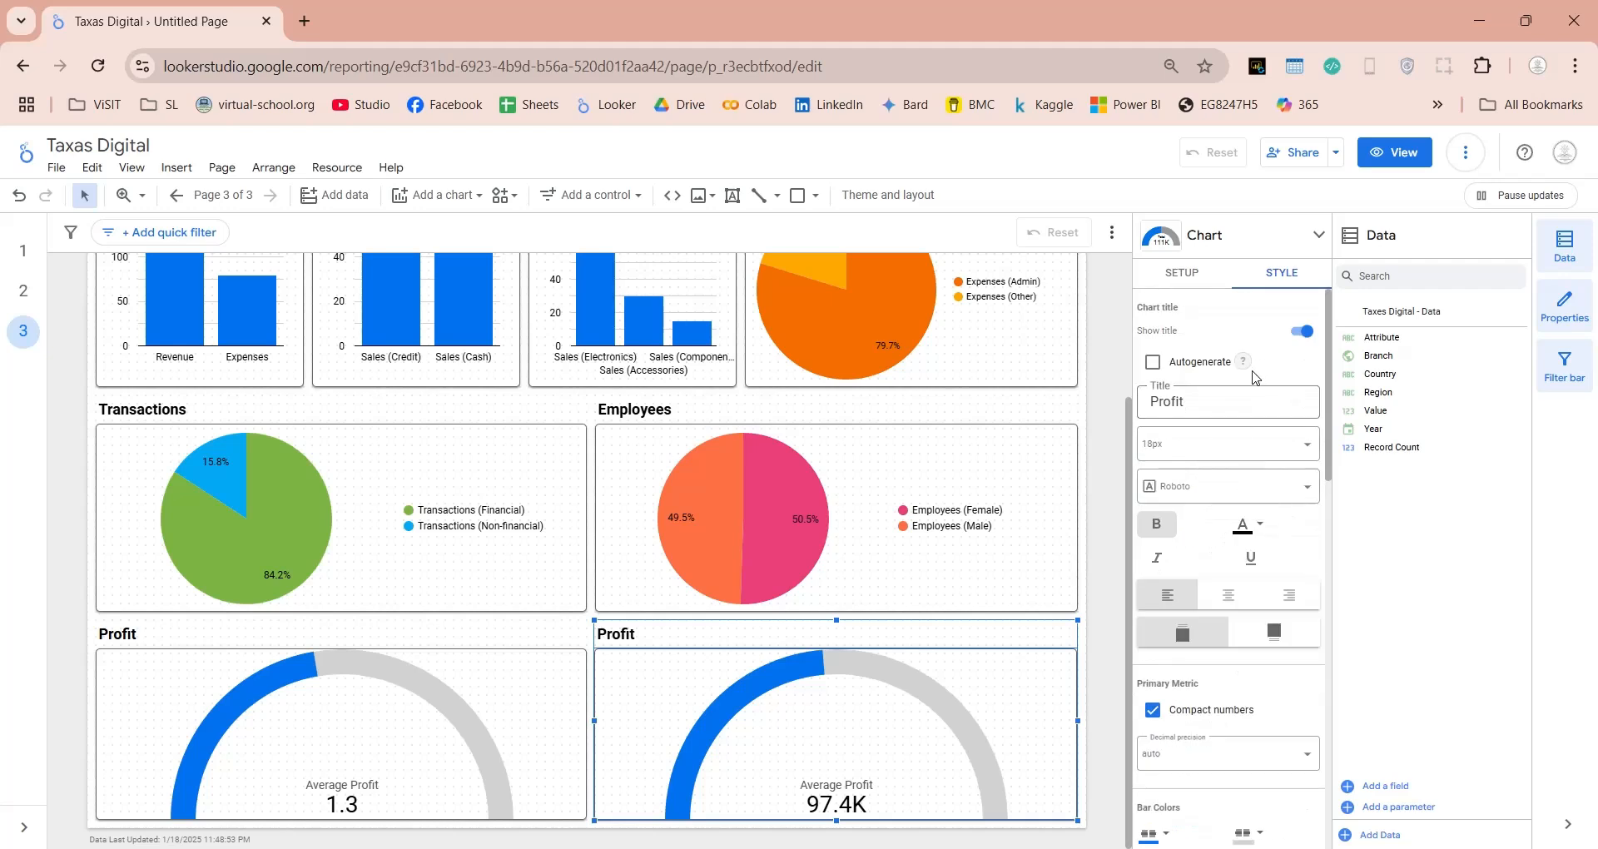
left_click(1251, 402)
type("Average Units Sold")
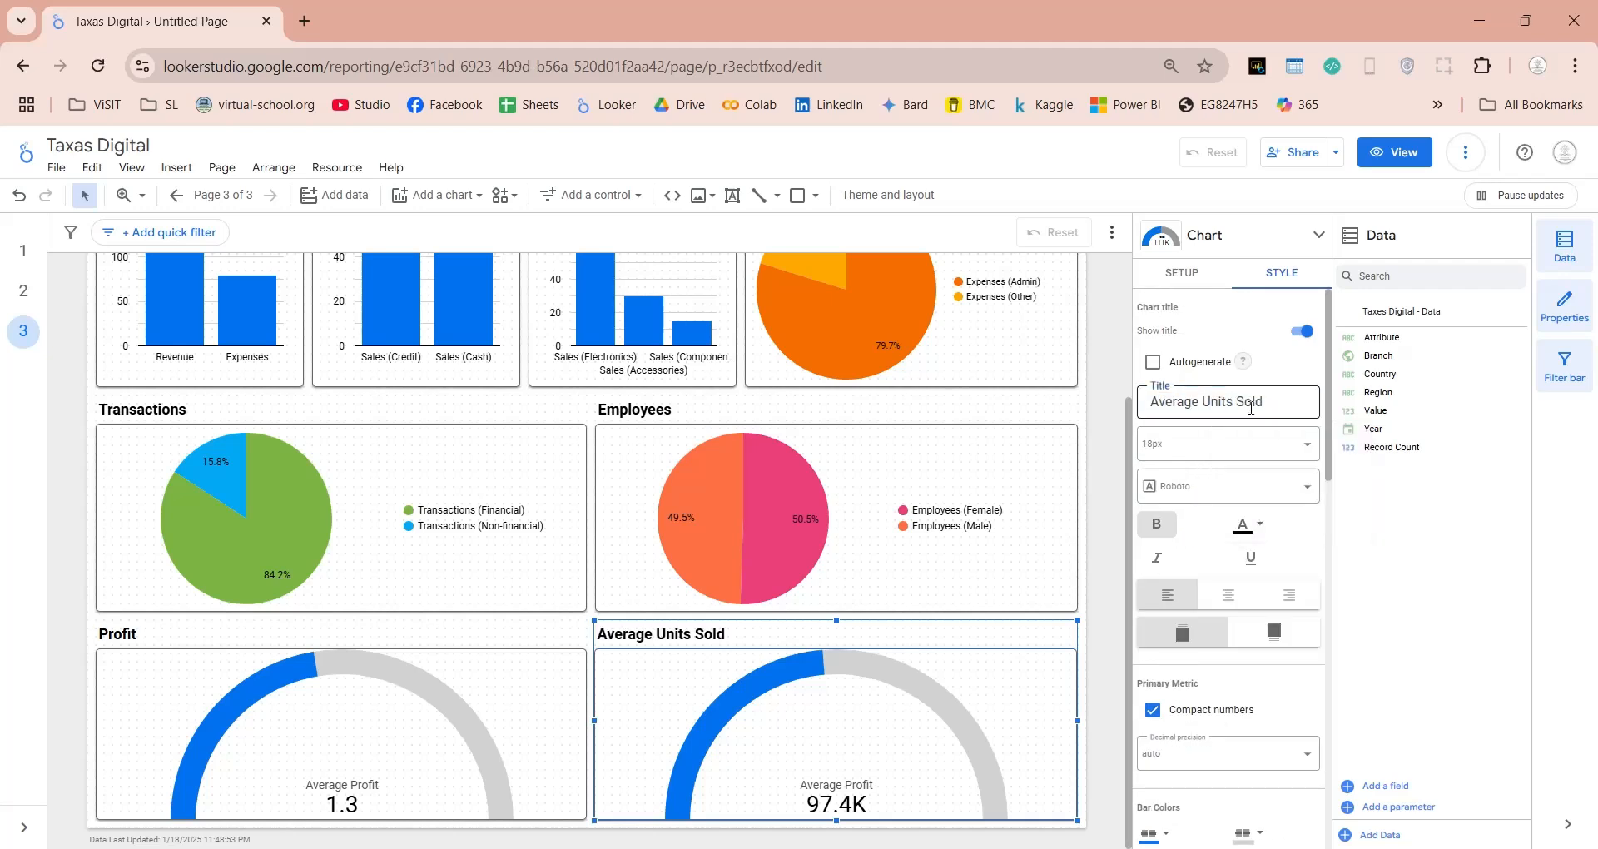
left_click(1110, 606)
Rename the report's third page as Performance
scroll(1109, 605, "up", 2)
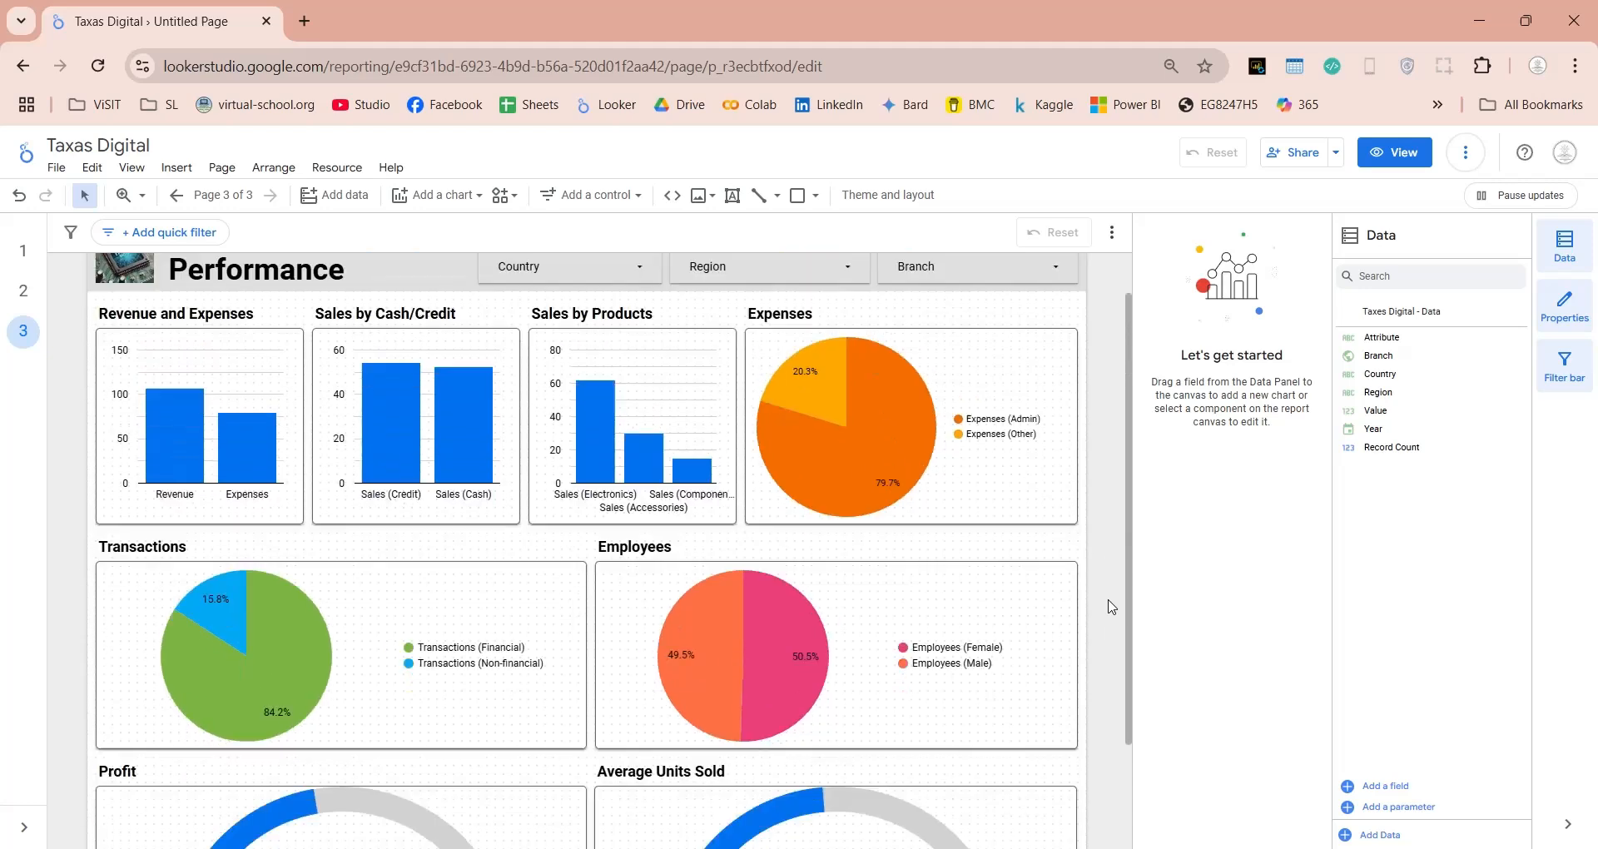
scroll(1109, 606, "down", 2)
left_click(223, 195)
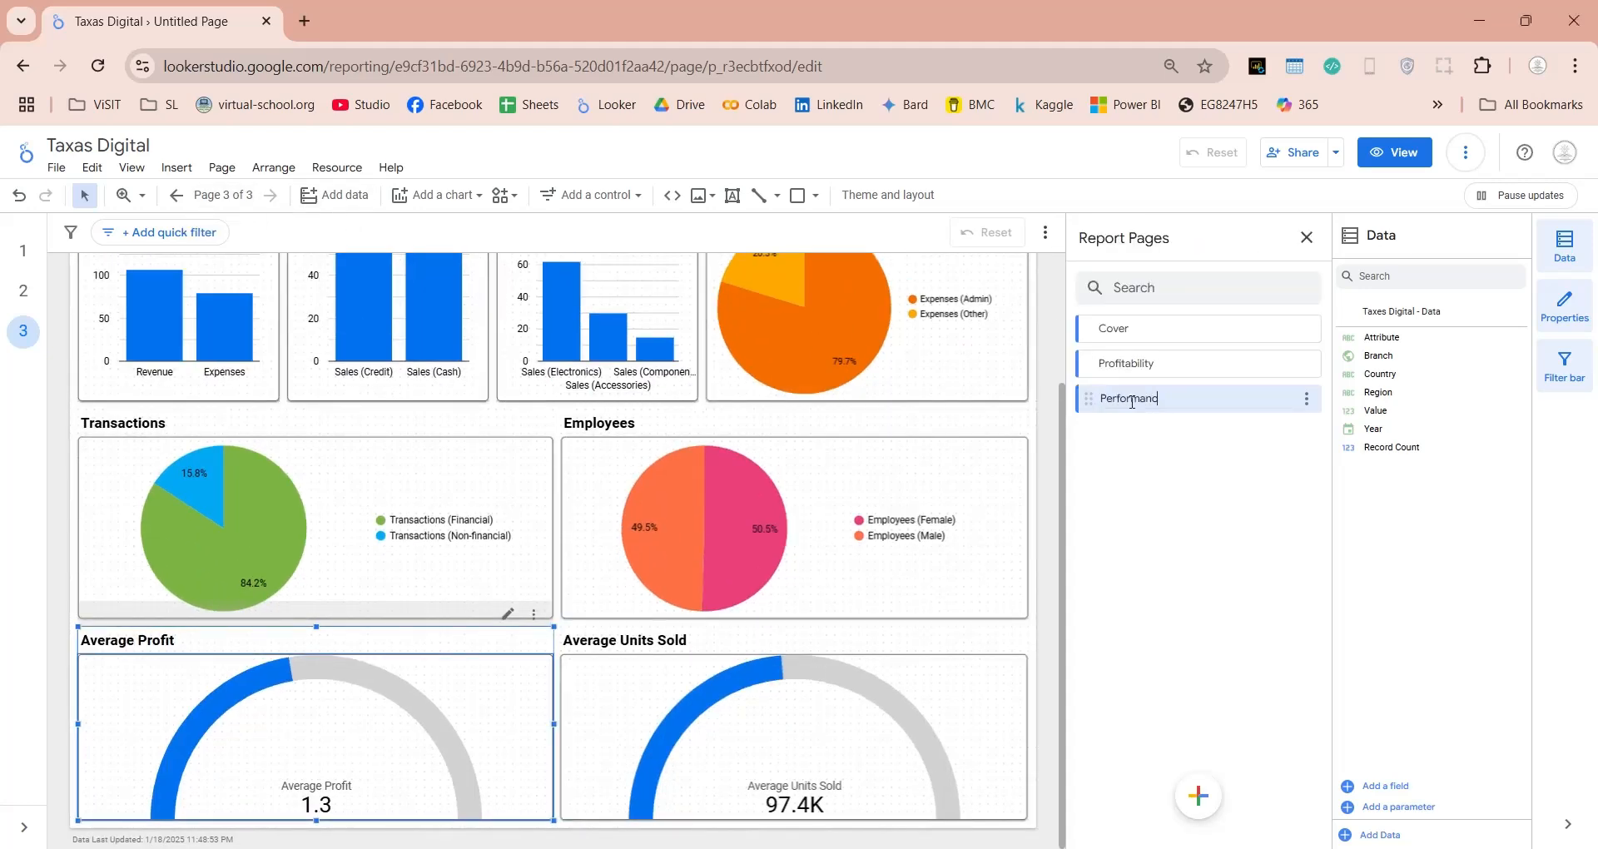
left_click(1308, 238)
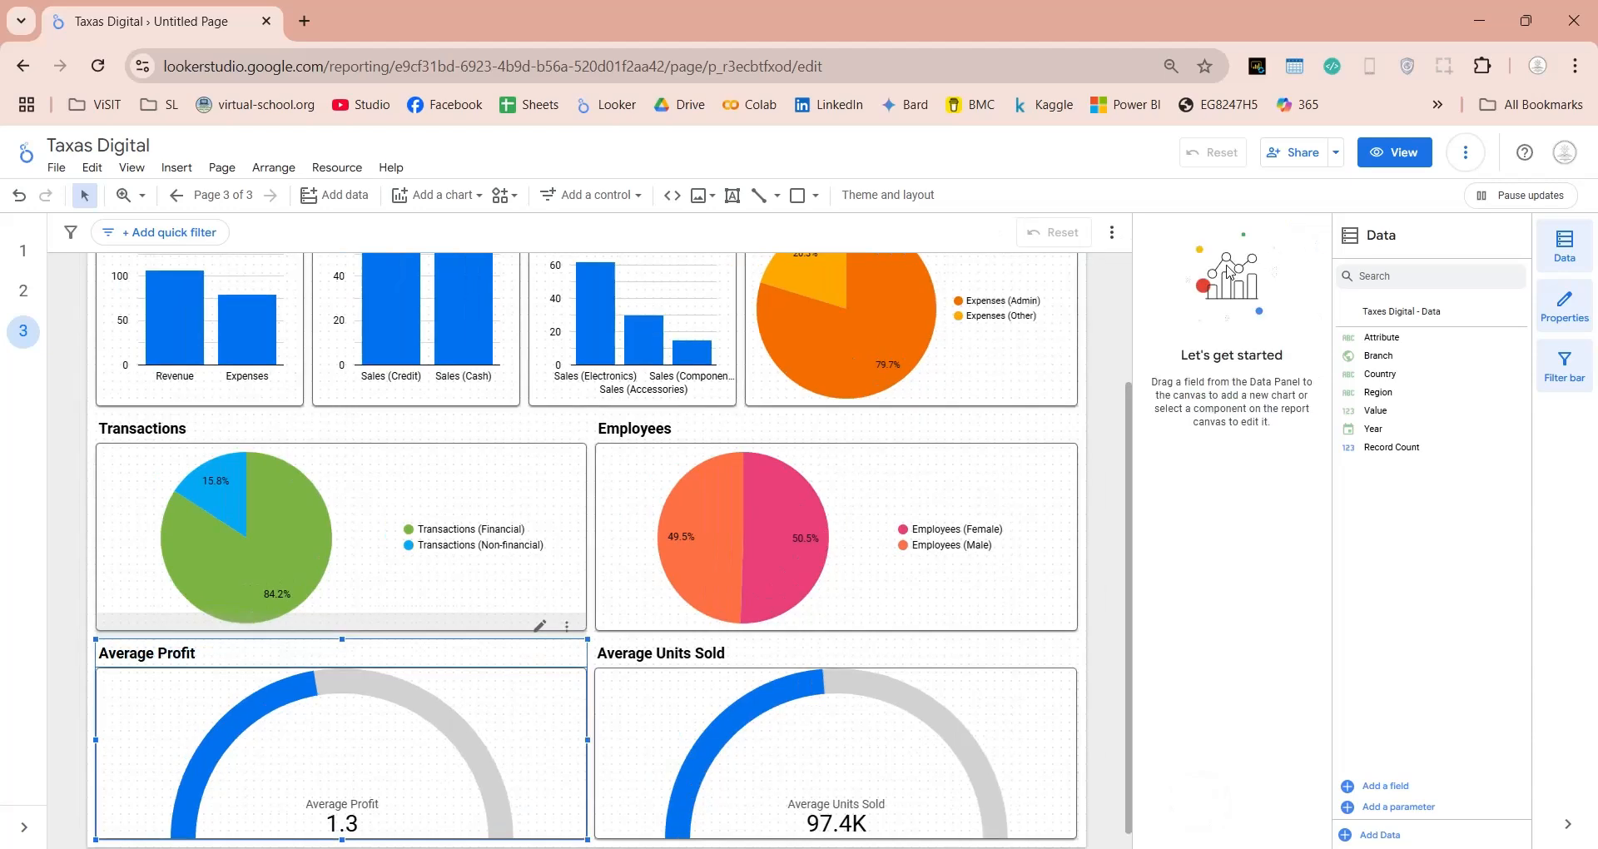
Add a fourth page to the report and copy the Performance page's header banner, image and title text onto it
left_click(222, 167)
left_click(250, 199)
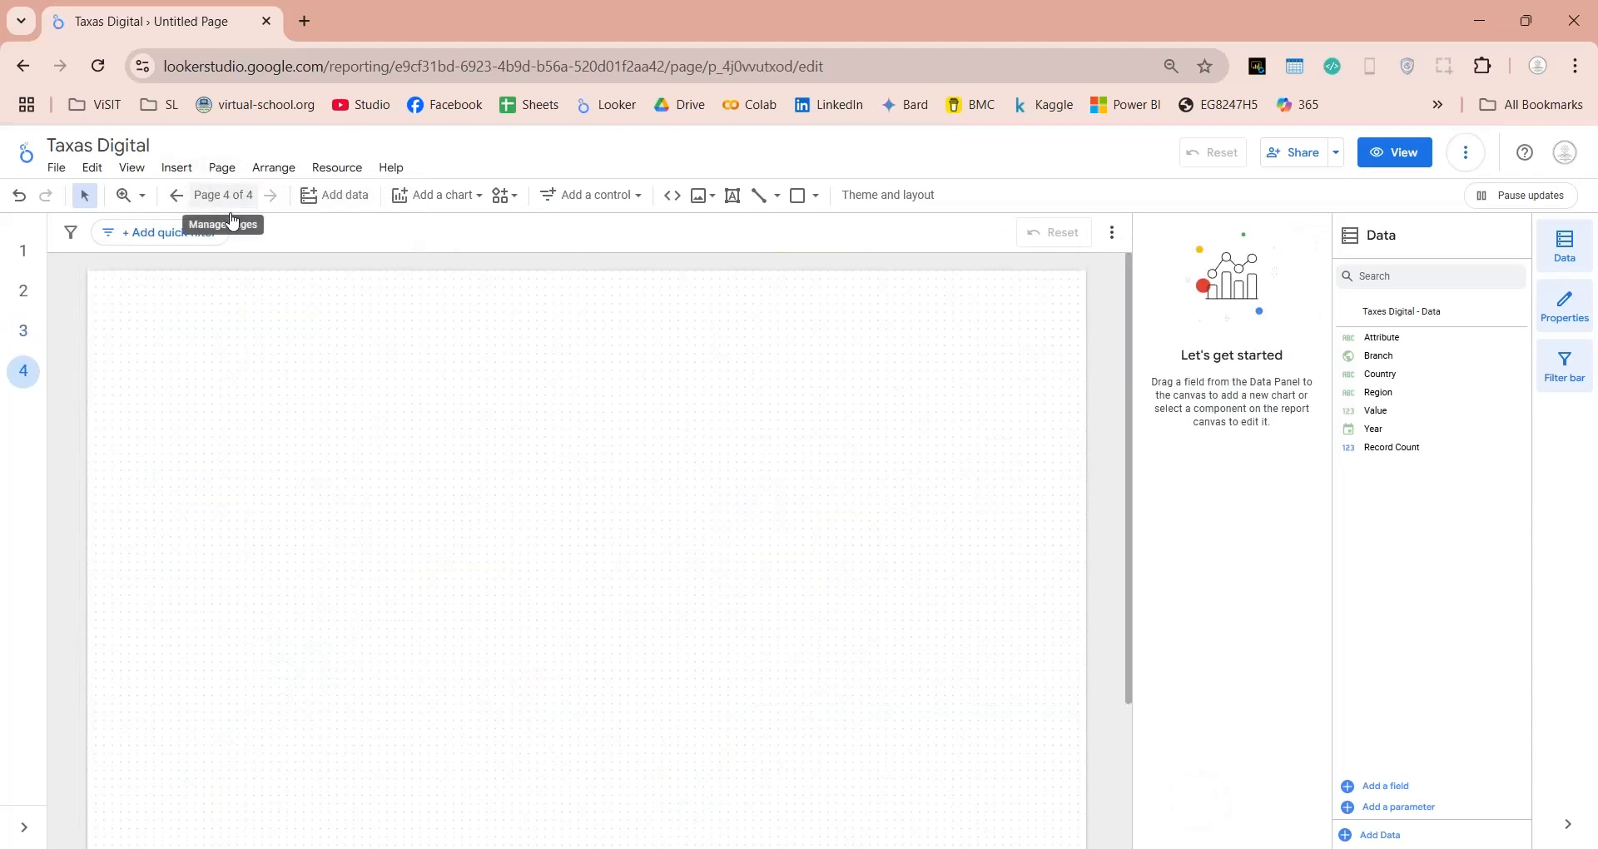
left_click(23, 333)
left_click(406, 313)
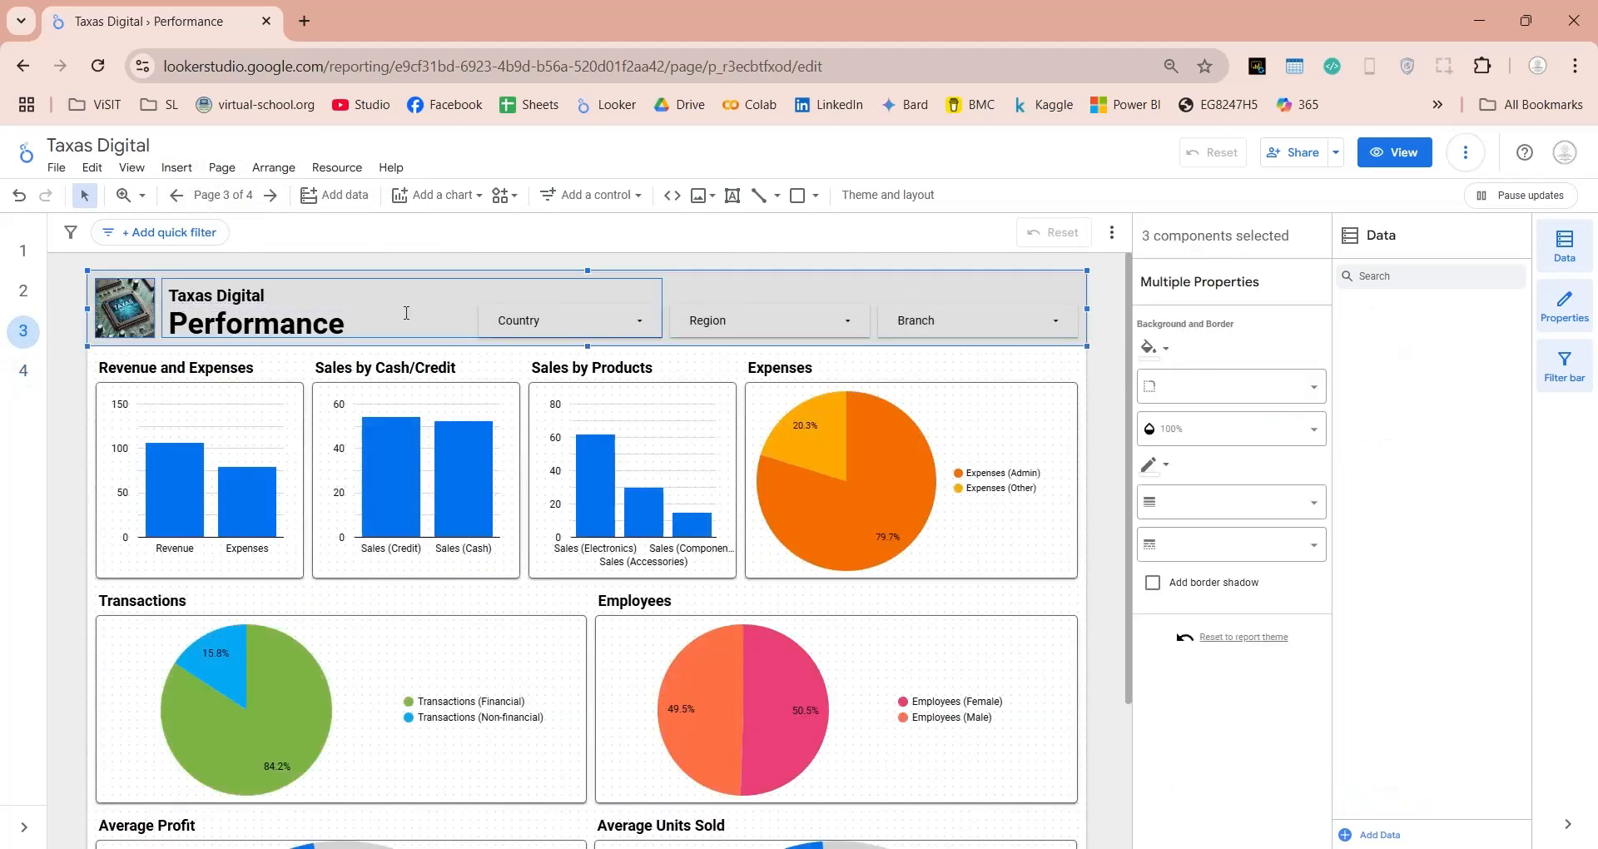
key("ctrl+c")
left_click(23, 371)
key("ctrl+v")
left_click(211, 421)
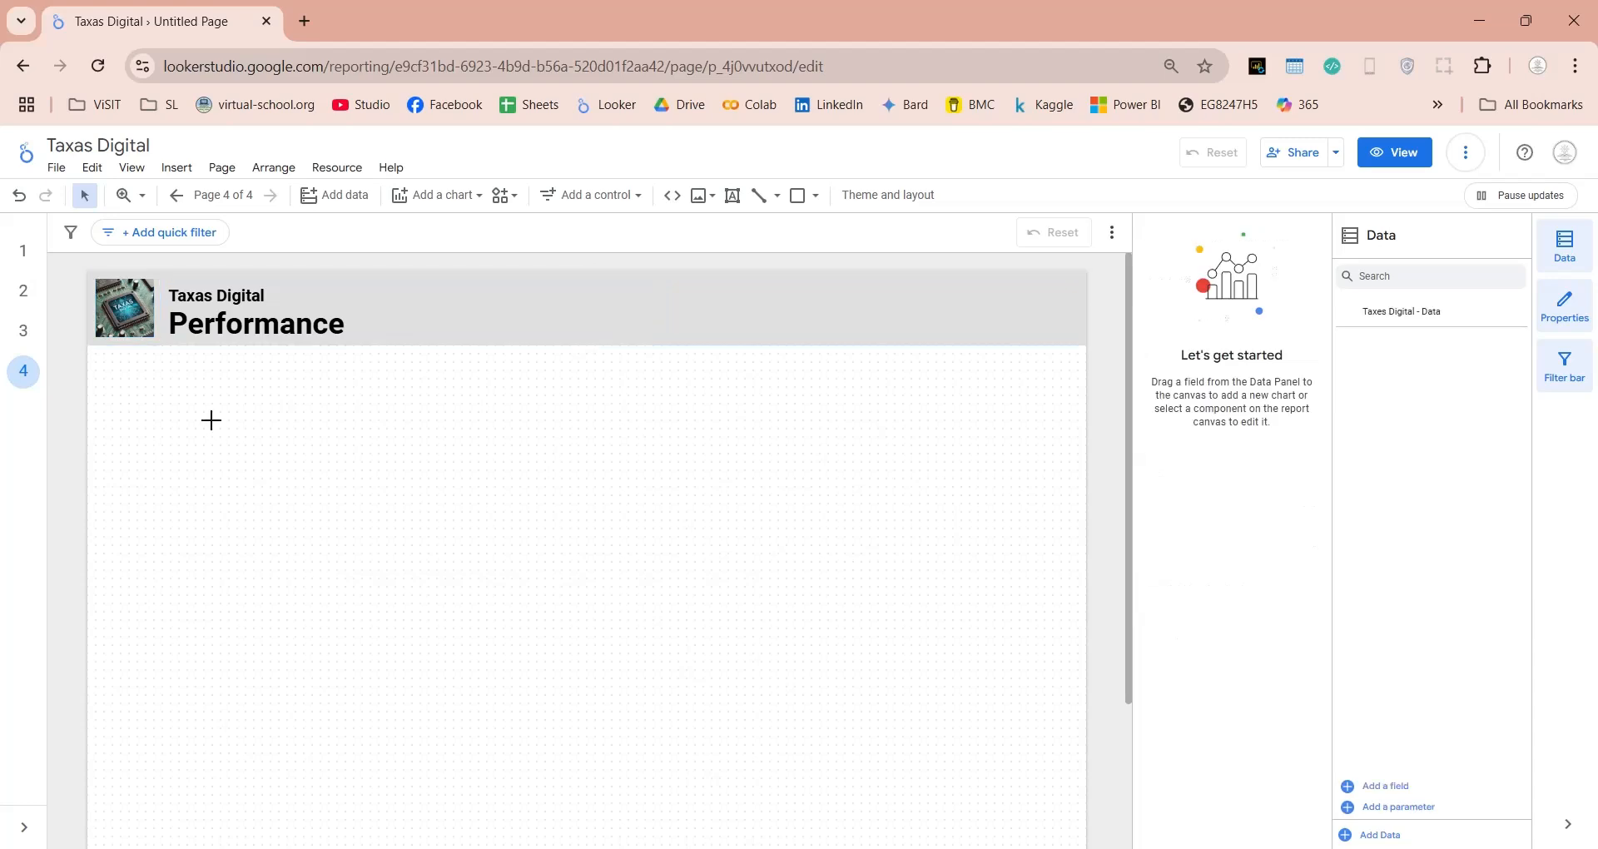
Copy the Profit by Branches table from the Profitability page to page 4, placing it below the header at the page's left margin
left_click(17, 290)
left_click(910, 371)
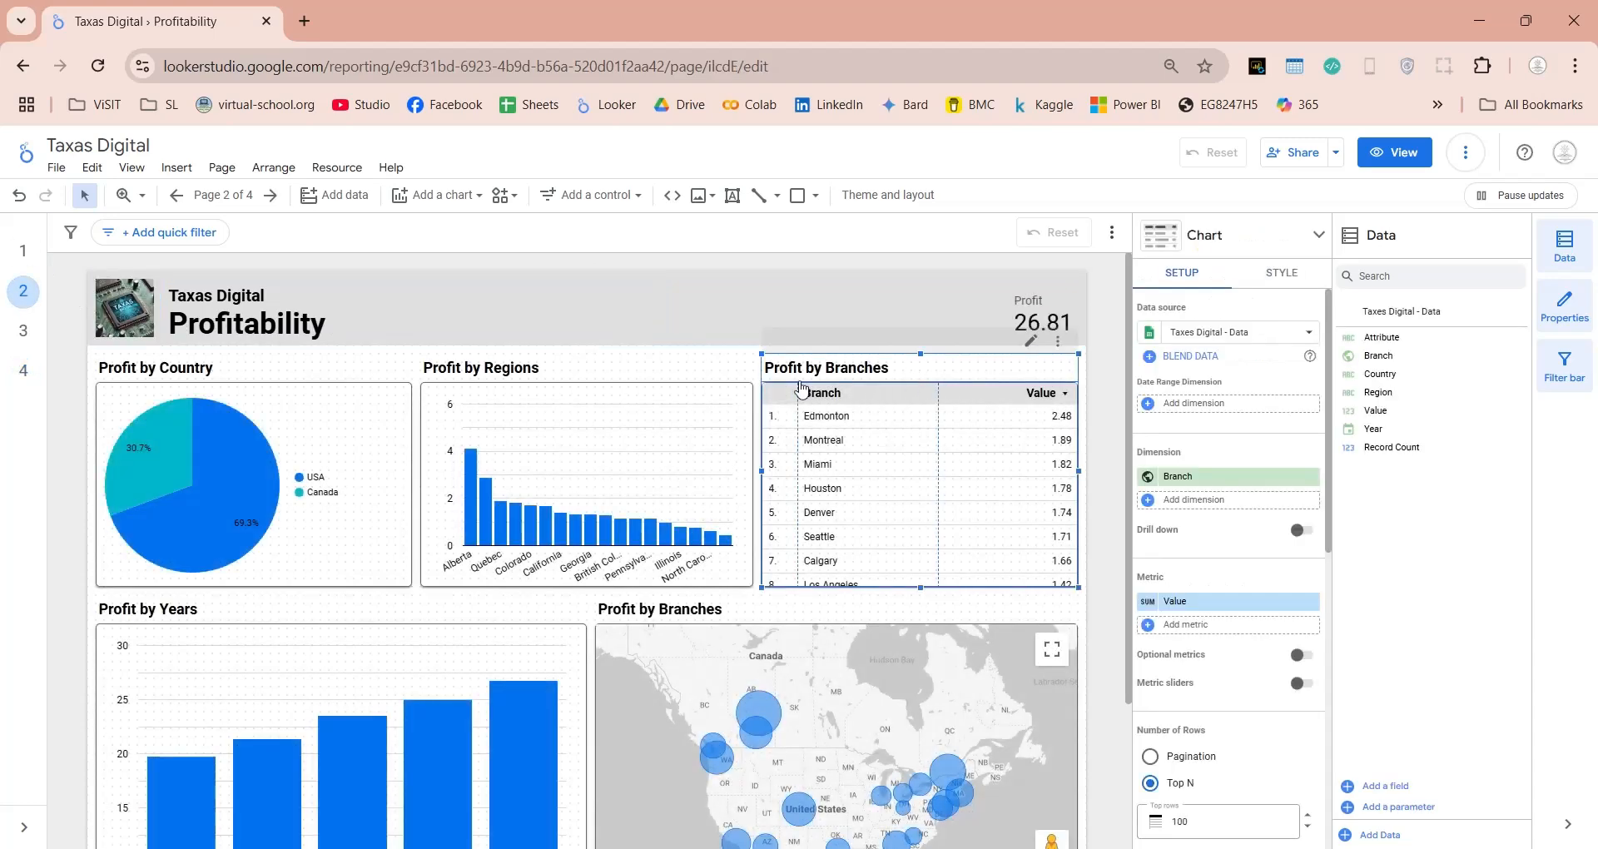
key("ctrl+c")
left_click(24, 371)
key("ctrl+v")
left_click_drag(883, 373, 220, 376)
left_click(241, 470)
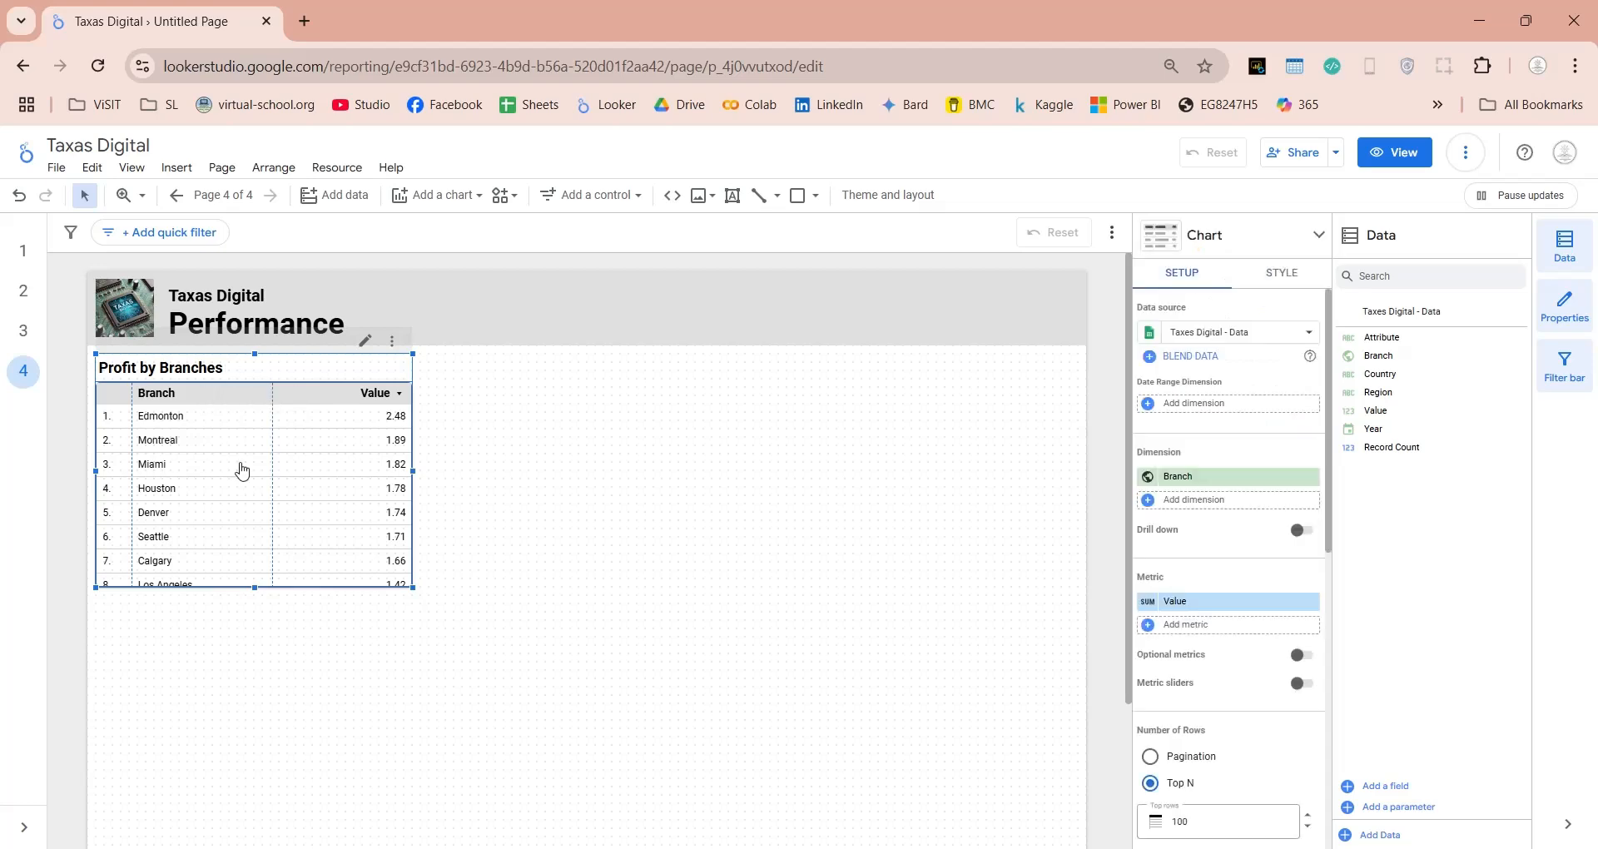
Stretch the copied Profit by Branches table down to the bottom margin of the page
left_click_drag(264, 745, 265, 745)
left_click_drag(255, 588, 258, 848)
scroll(499, 680, "down", 3)
left_click_drag(252, 680, 249, 821)
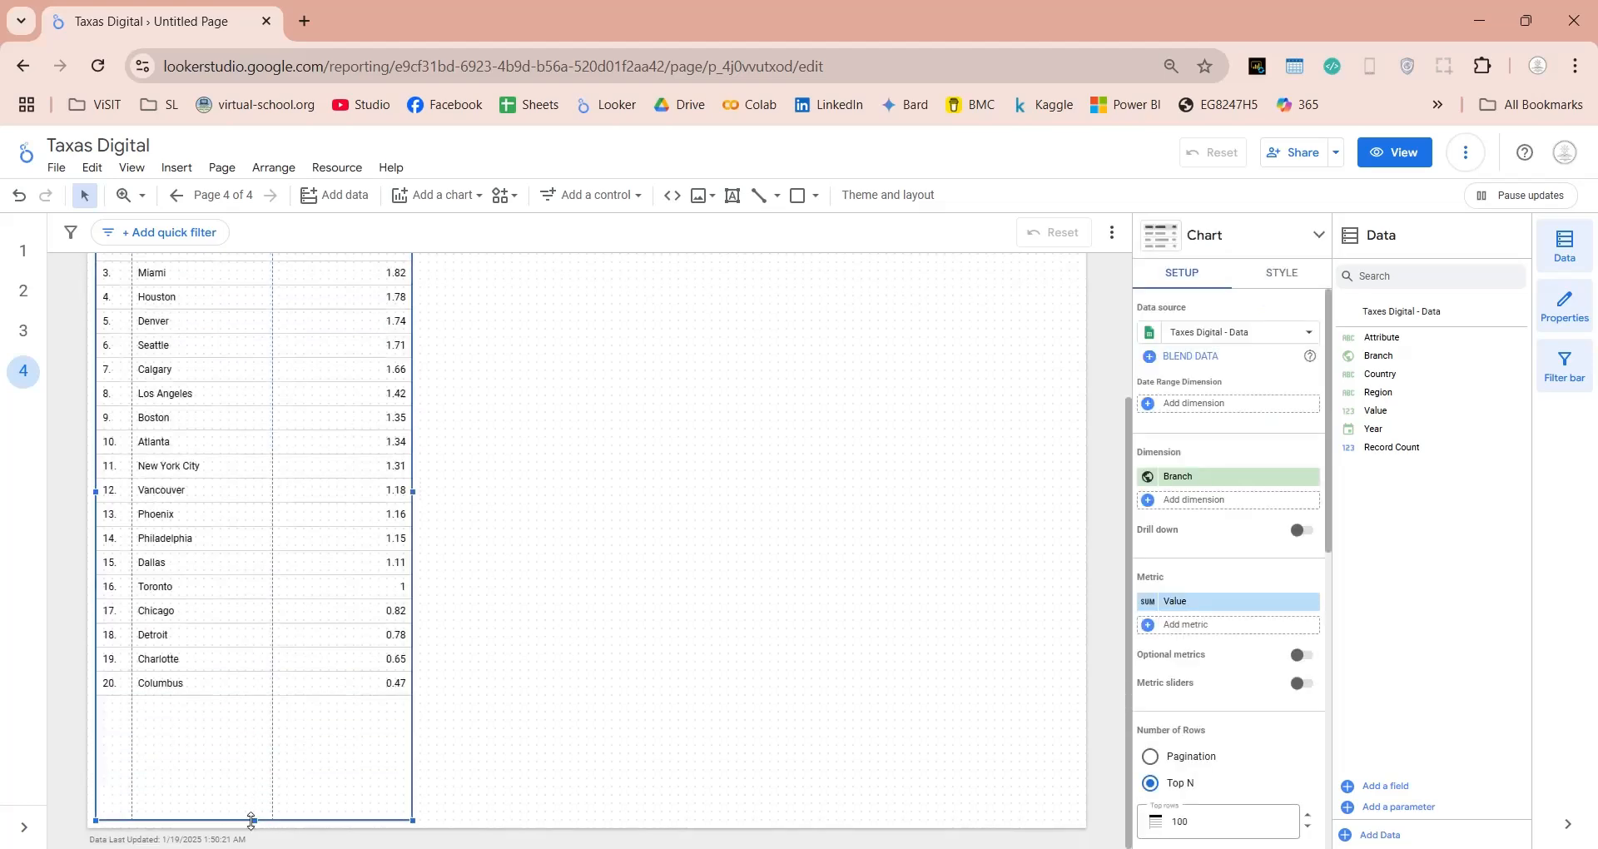
scroll(607, 646, "up", 3)
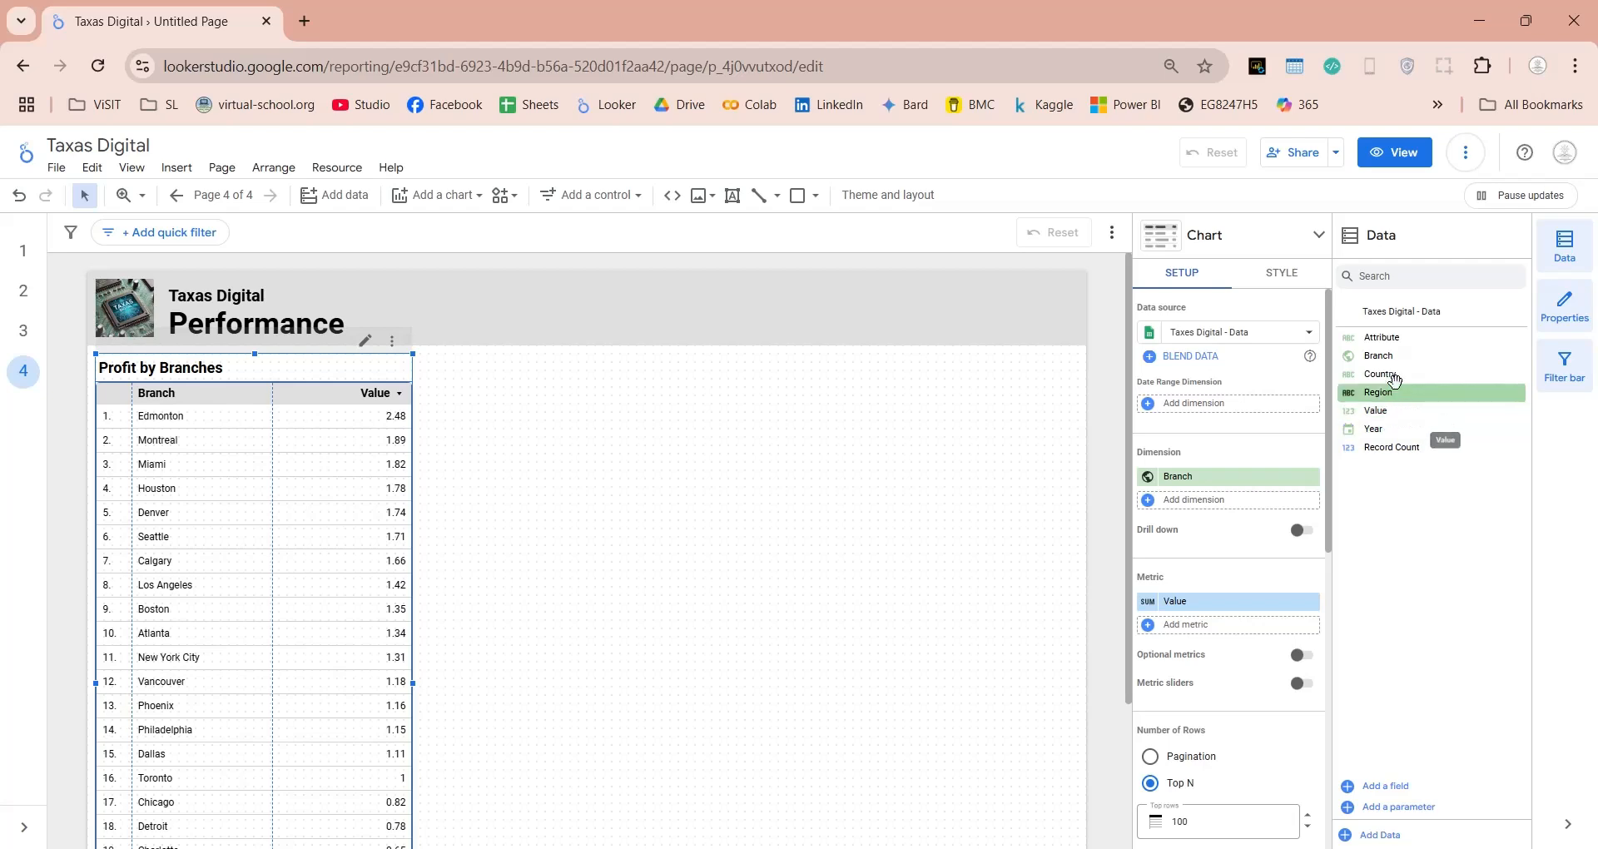
Replace the table's Branch dimension with Attribute and remove its Att_Profit filter
left_click_drag(1381, 337, 1199, 499)
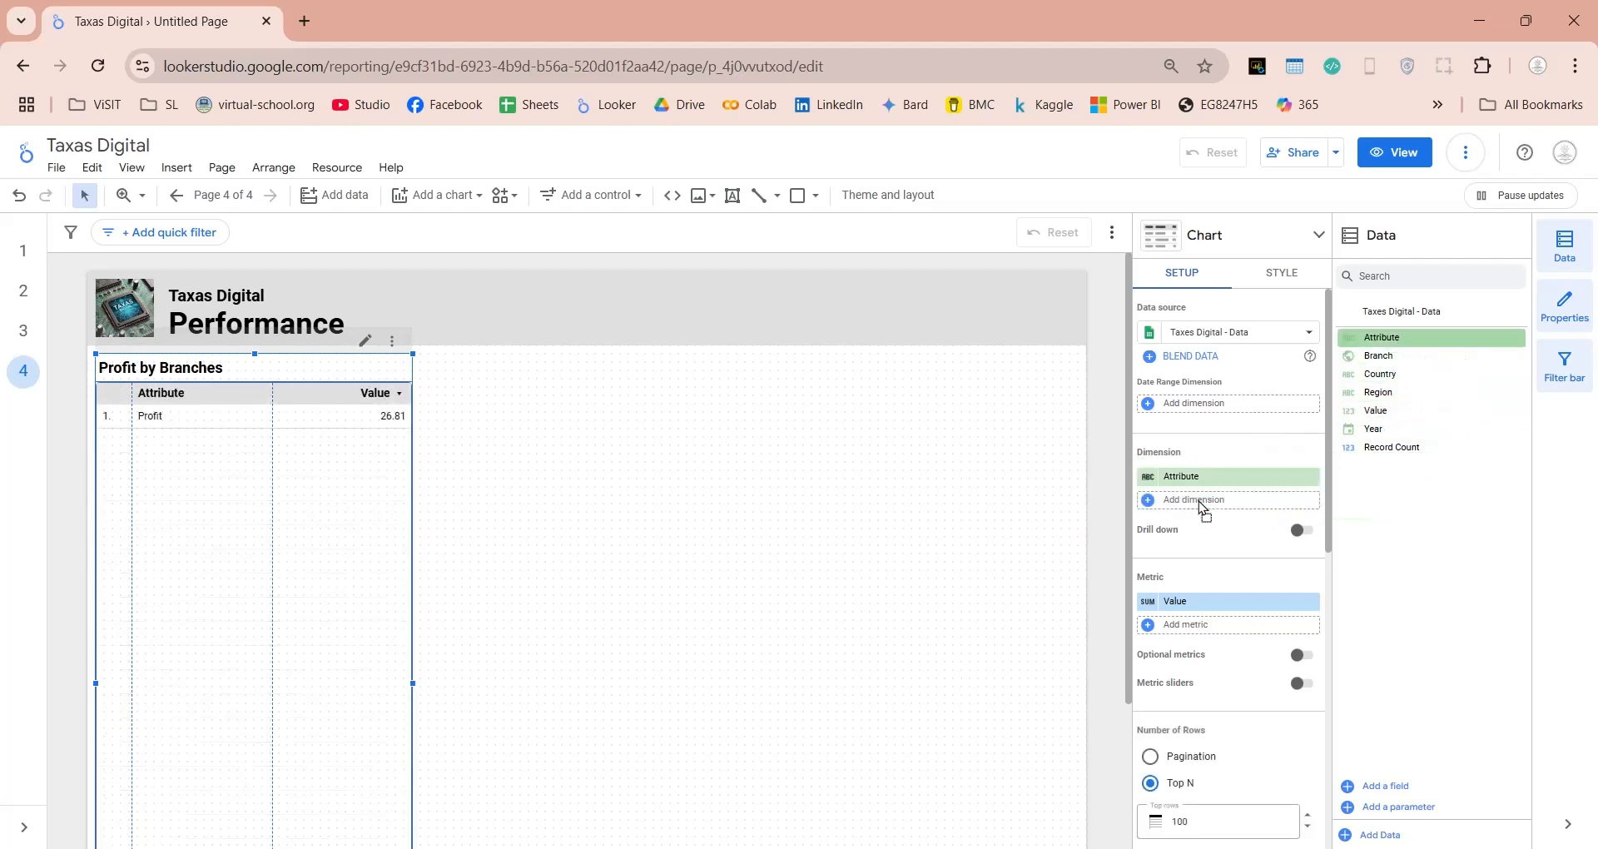
scroll(1201, 506, "down", 8)
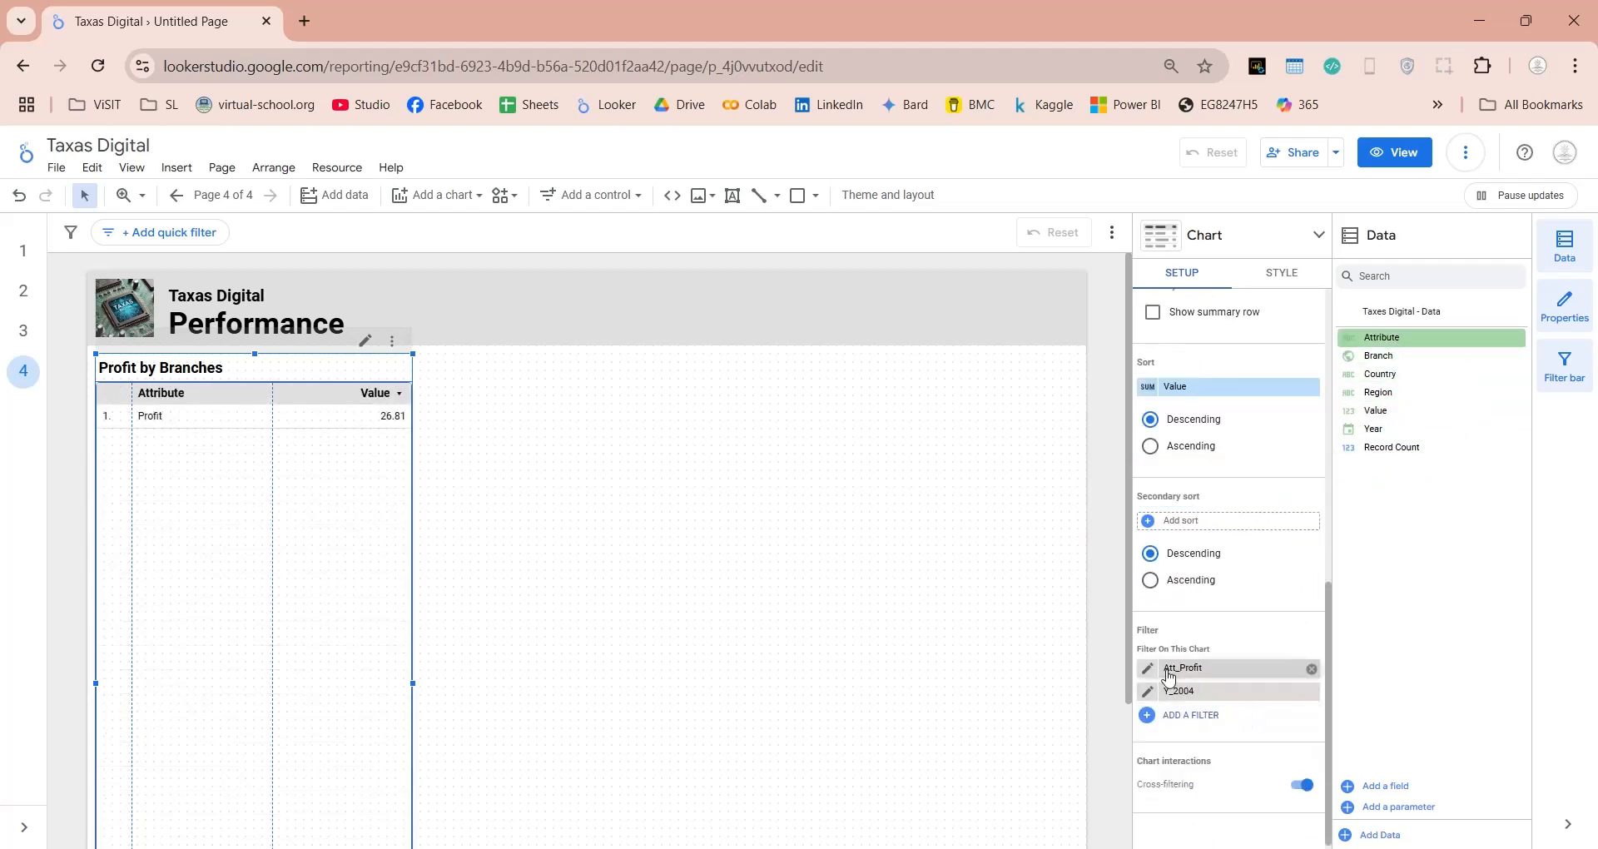
left_click(1313, 670)
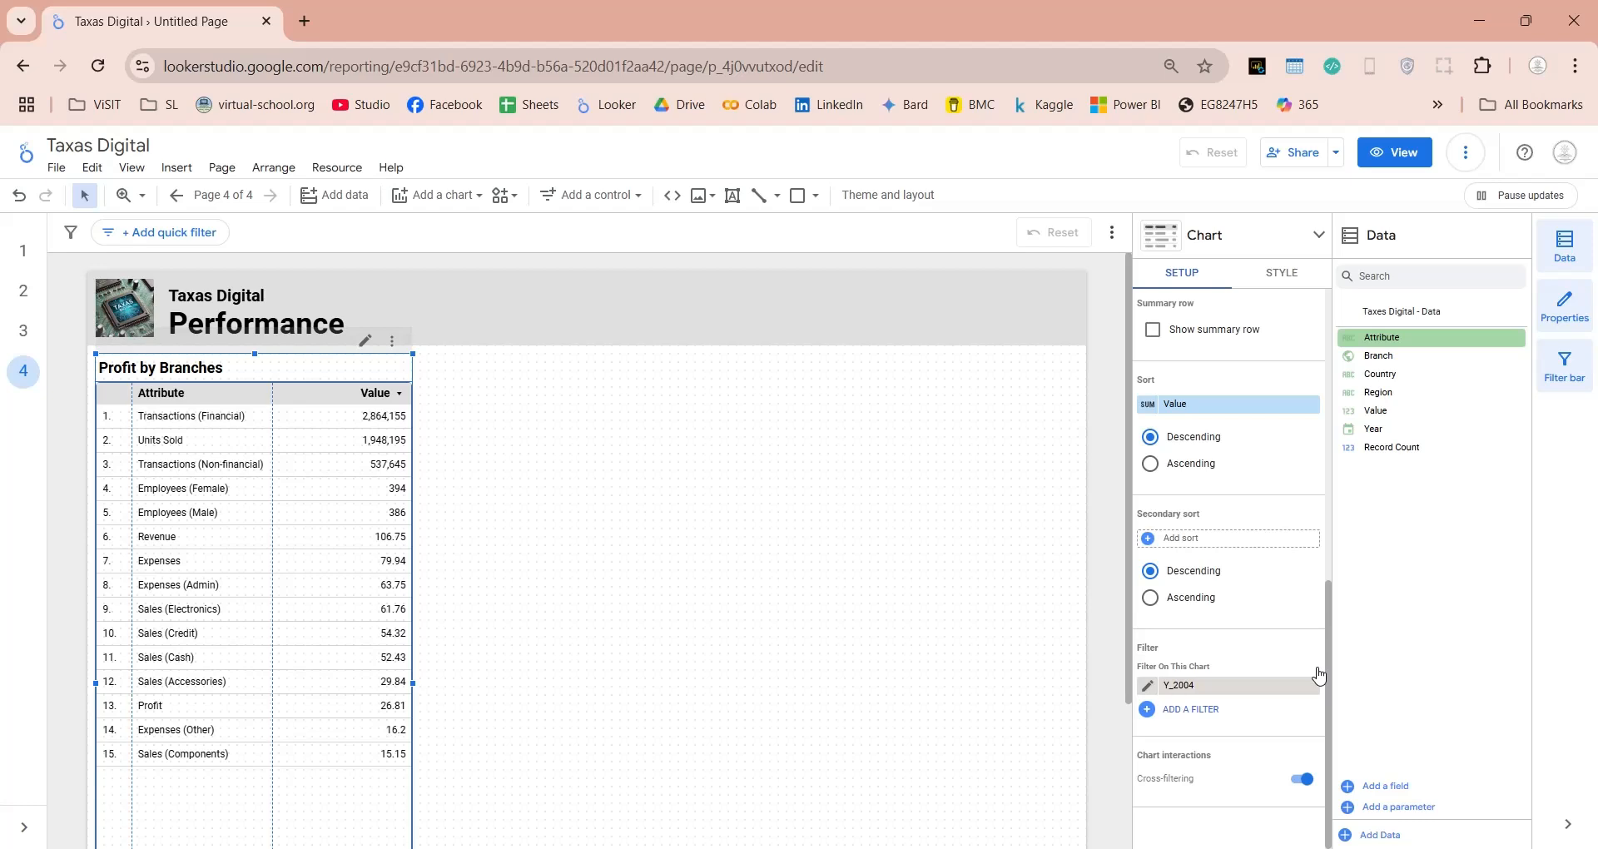
Change the table's title from Profit by Branches to Attributes
scroll(1318, 674, "up", 10)
left_click(1282, 273)
triple_click(1231, 407)
type("A")
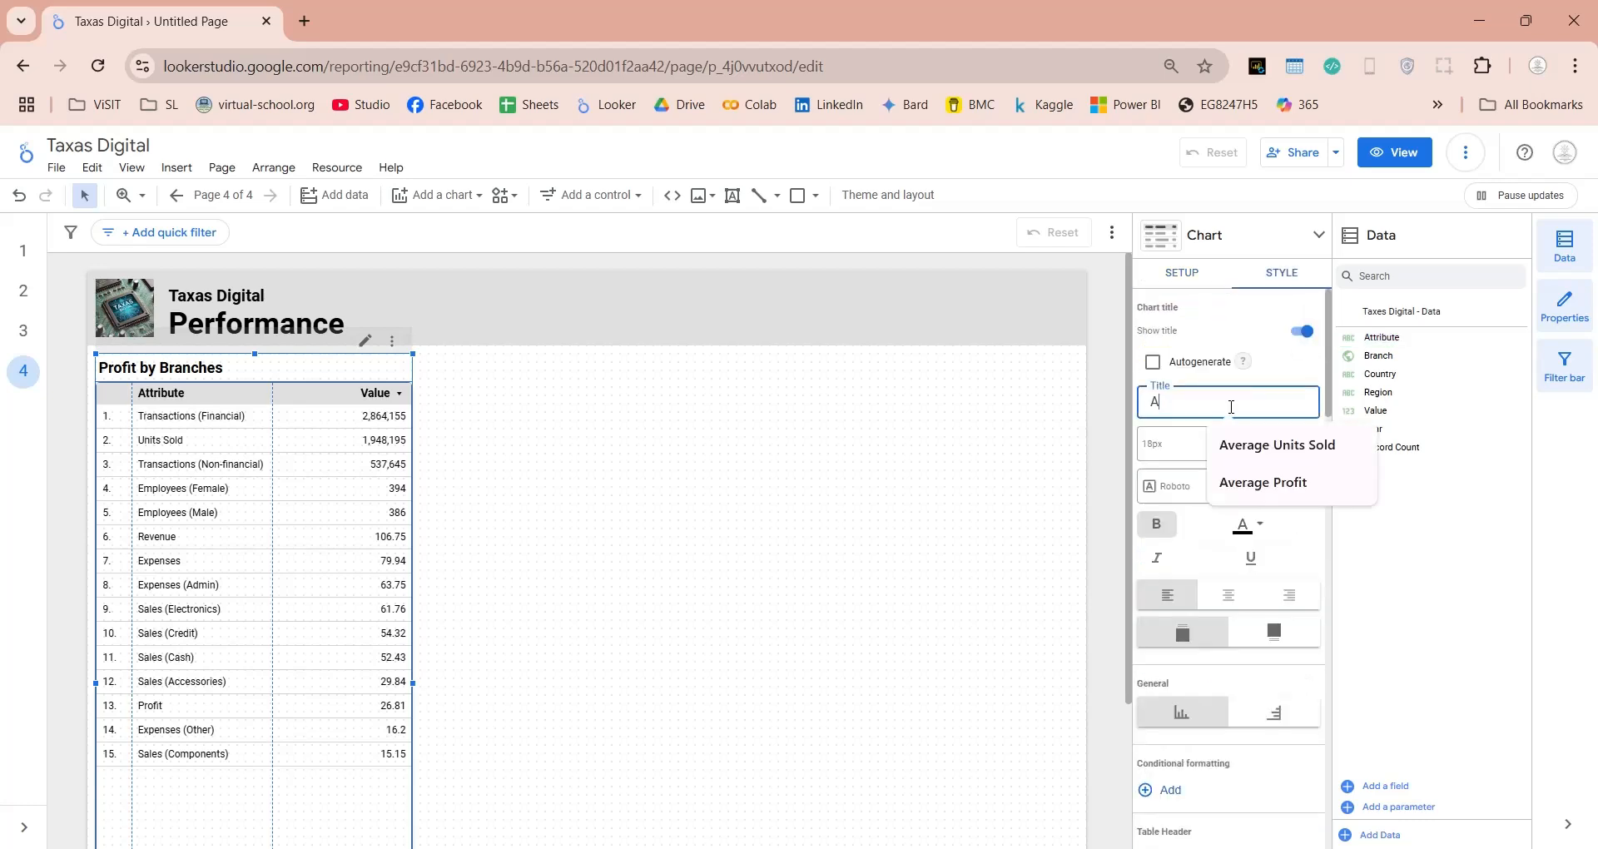
type("ttributes")
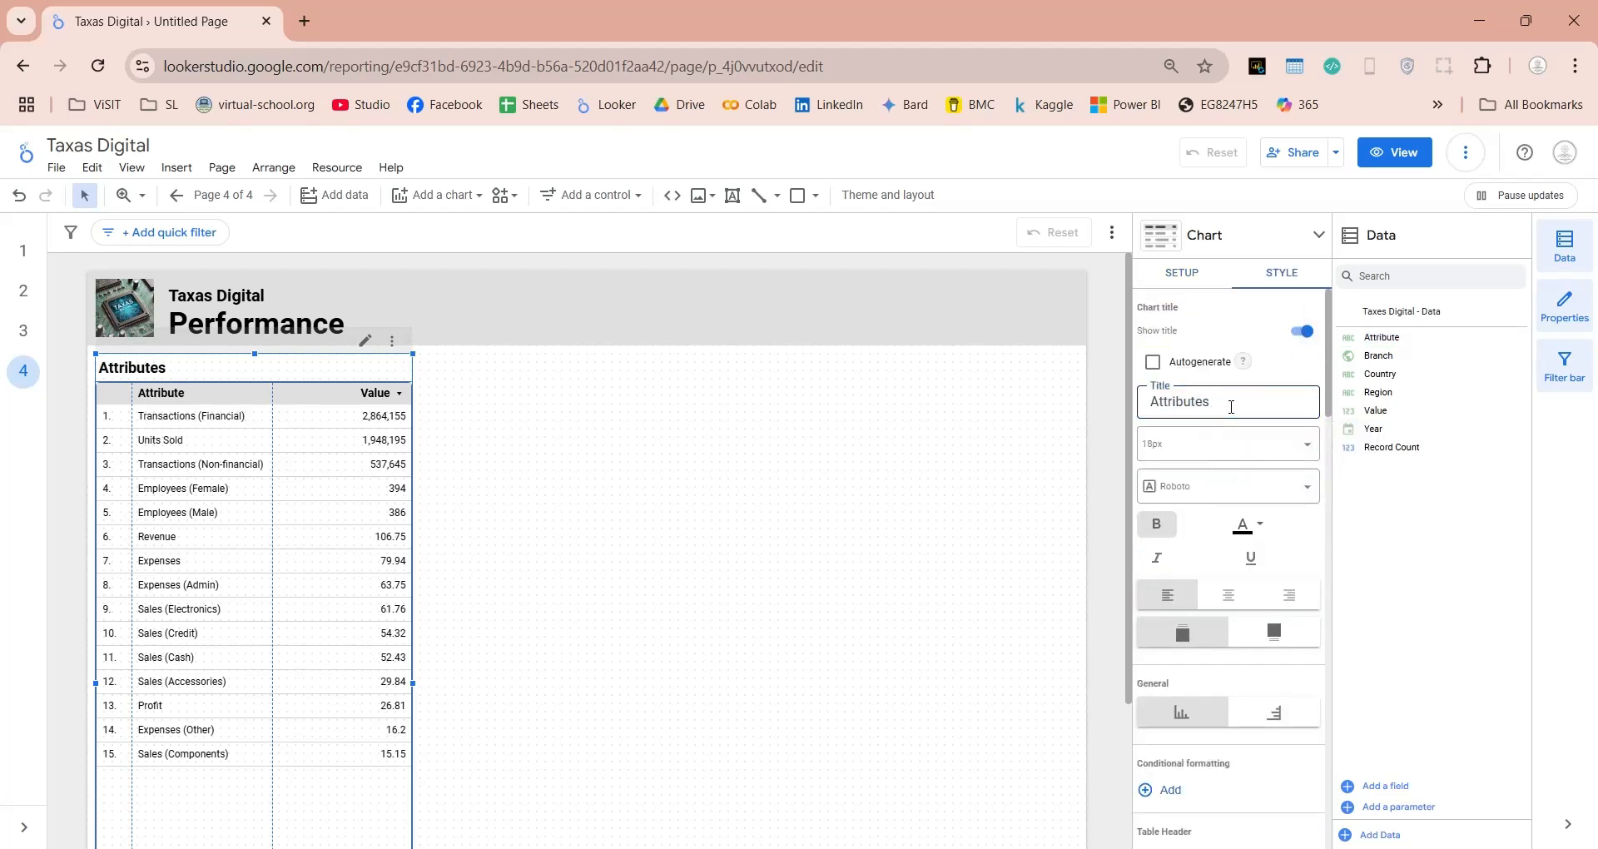
left_click(1002, 497)
Duplicate the Attributes table and place the copy directly beside the original, aligned with its upper edge
left_click(313, 824)
key("ctrl+c")
key("ctrl+v")
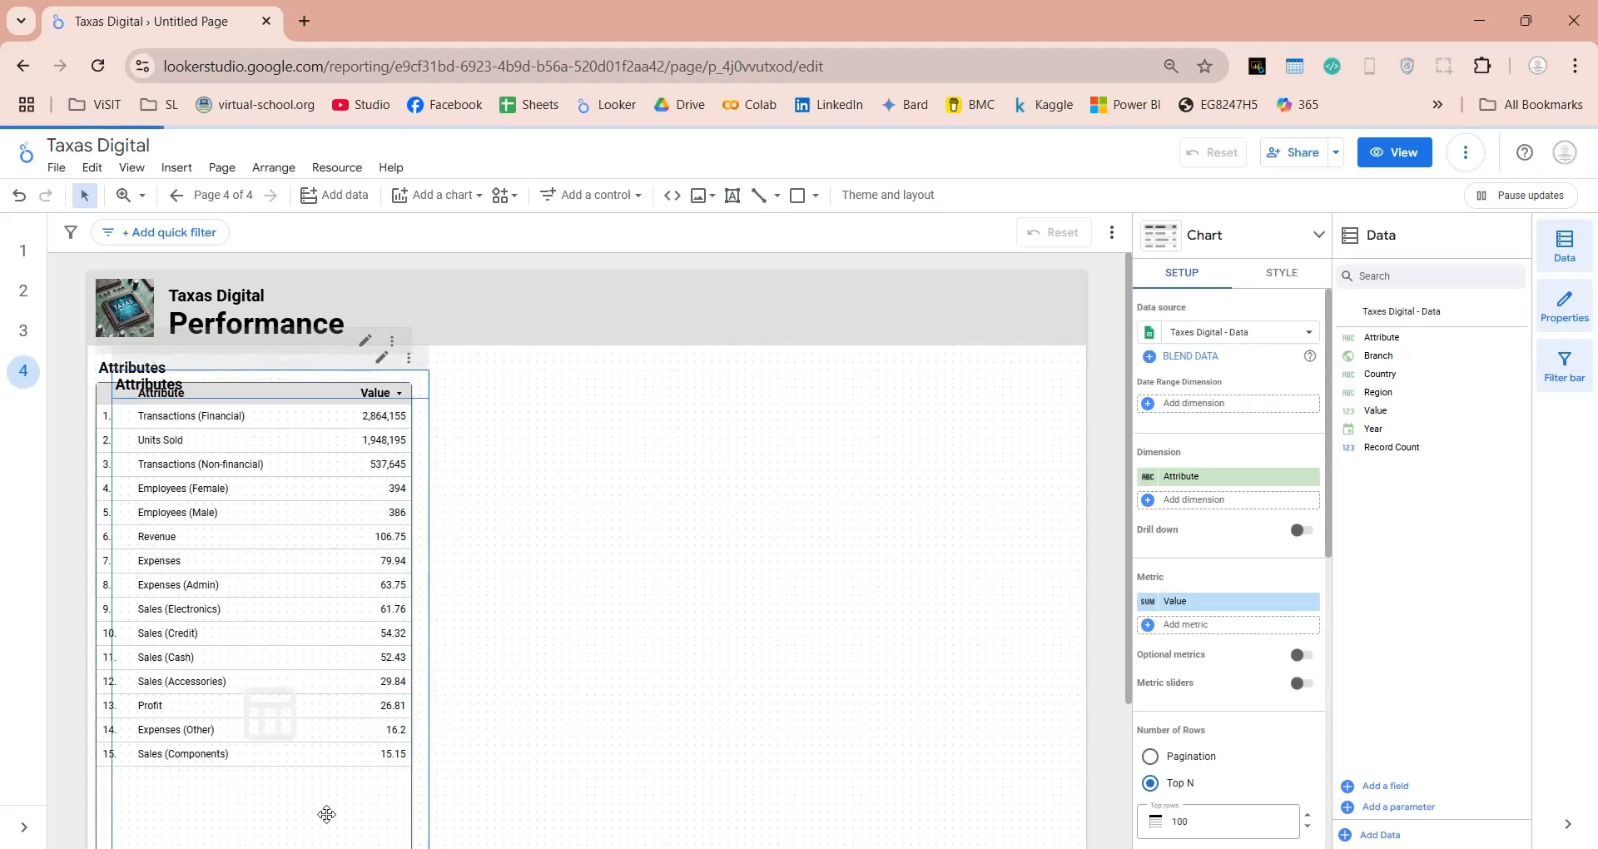
left_click_drag(325, 812, 632, 798)
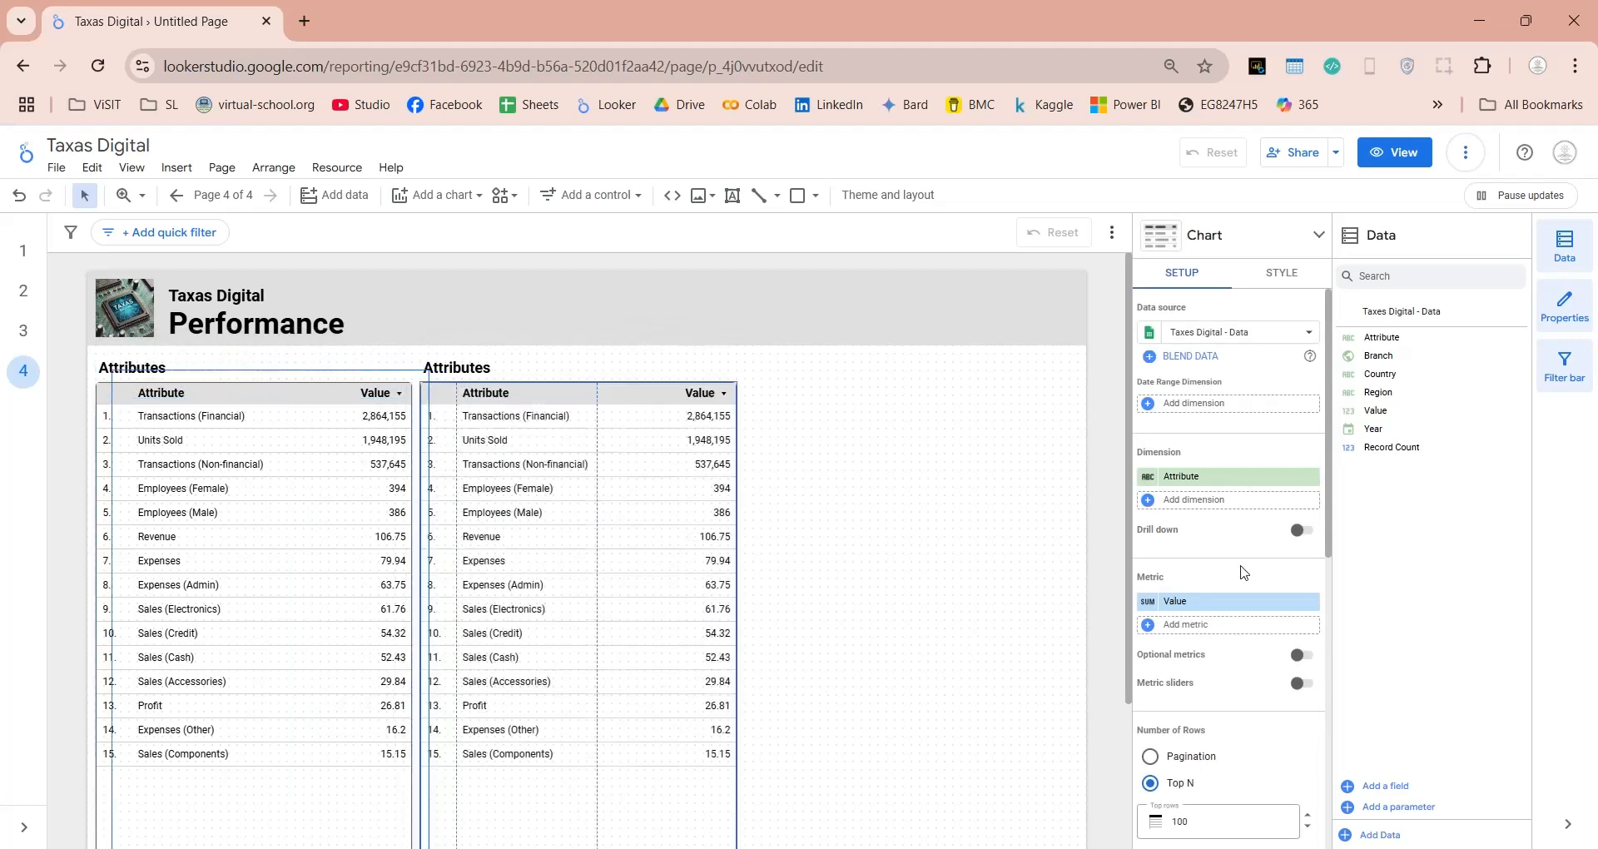
Set the duplicated table's dimension to Country and change its title to Countries
left_click_drag(1379, 373, 1225, 478)
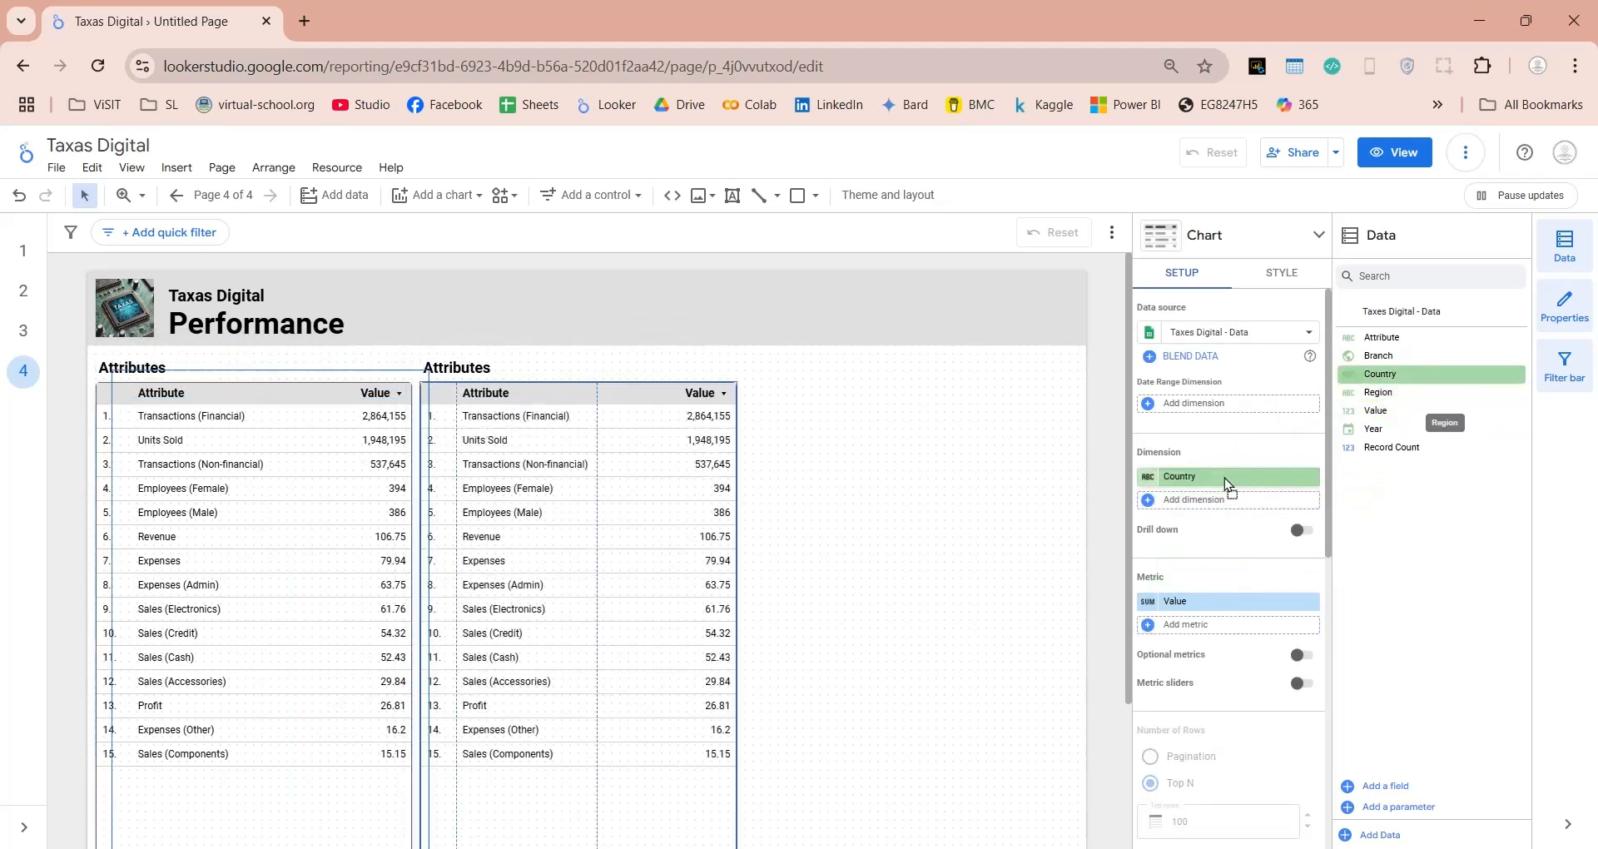
left_click(1281, 272)
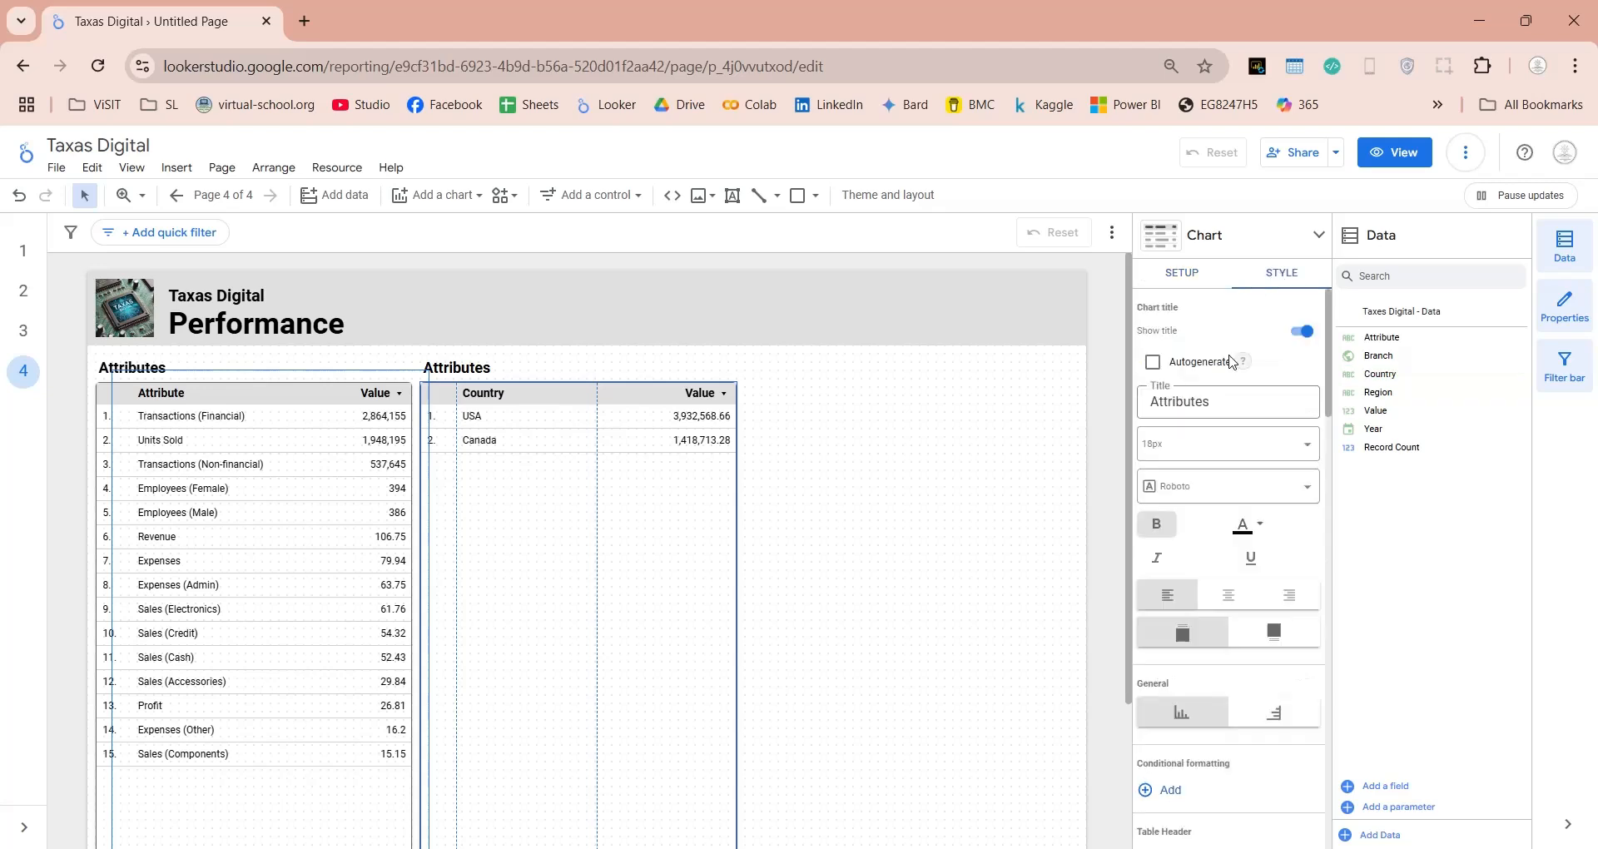
double_click(1229, 402)
type("Countri")
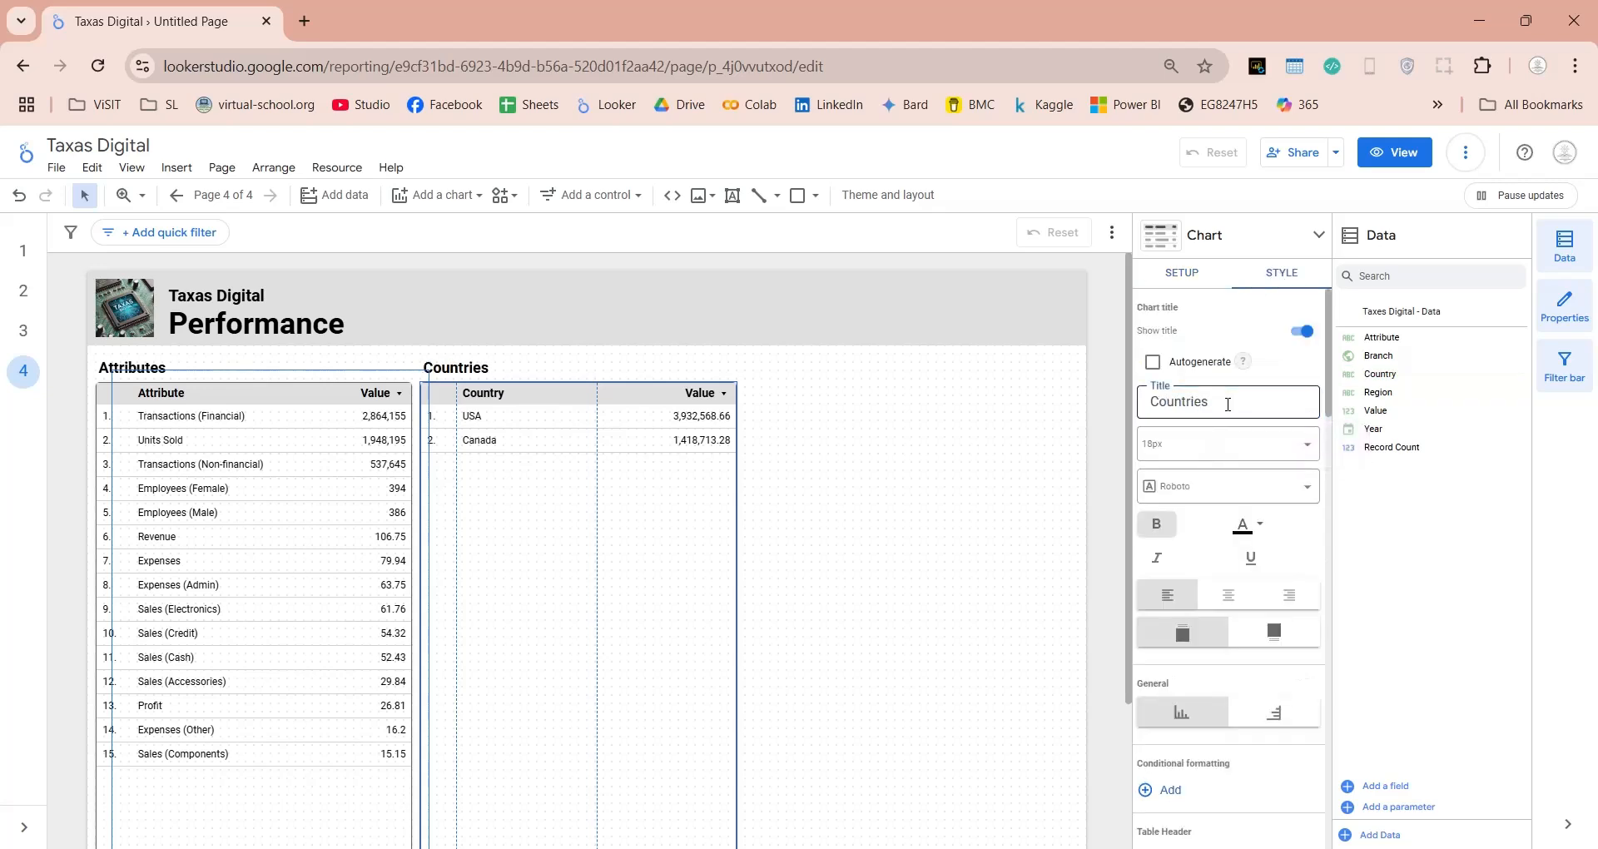
left_click(638, 602)
Convert the Countries table to a table with heatmap and shorten it to roughly half its height
left_click(1244, 237)
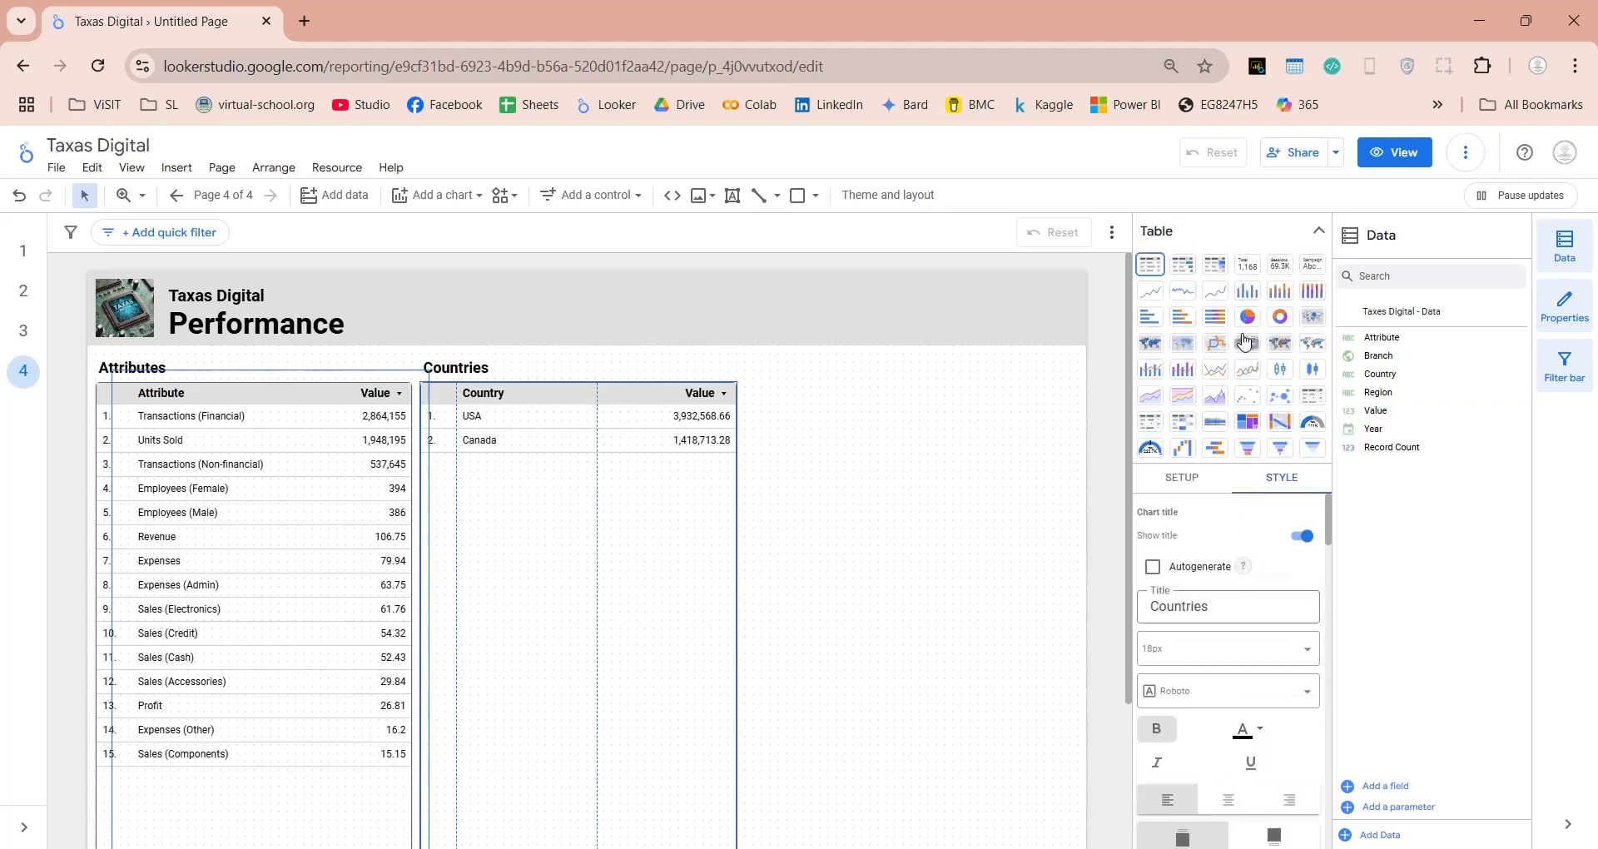
left_click(1215, 264)
scroll(571, 749, "down", 3)
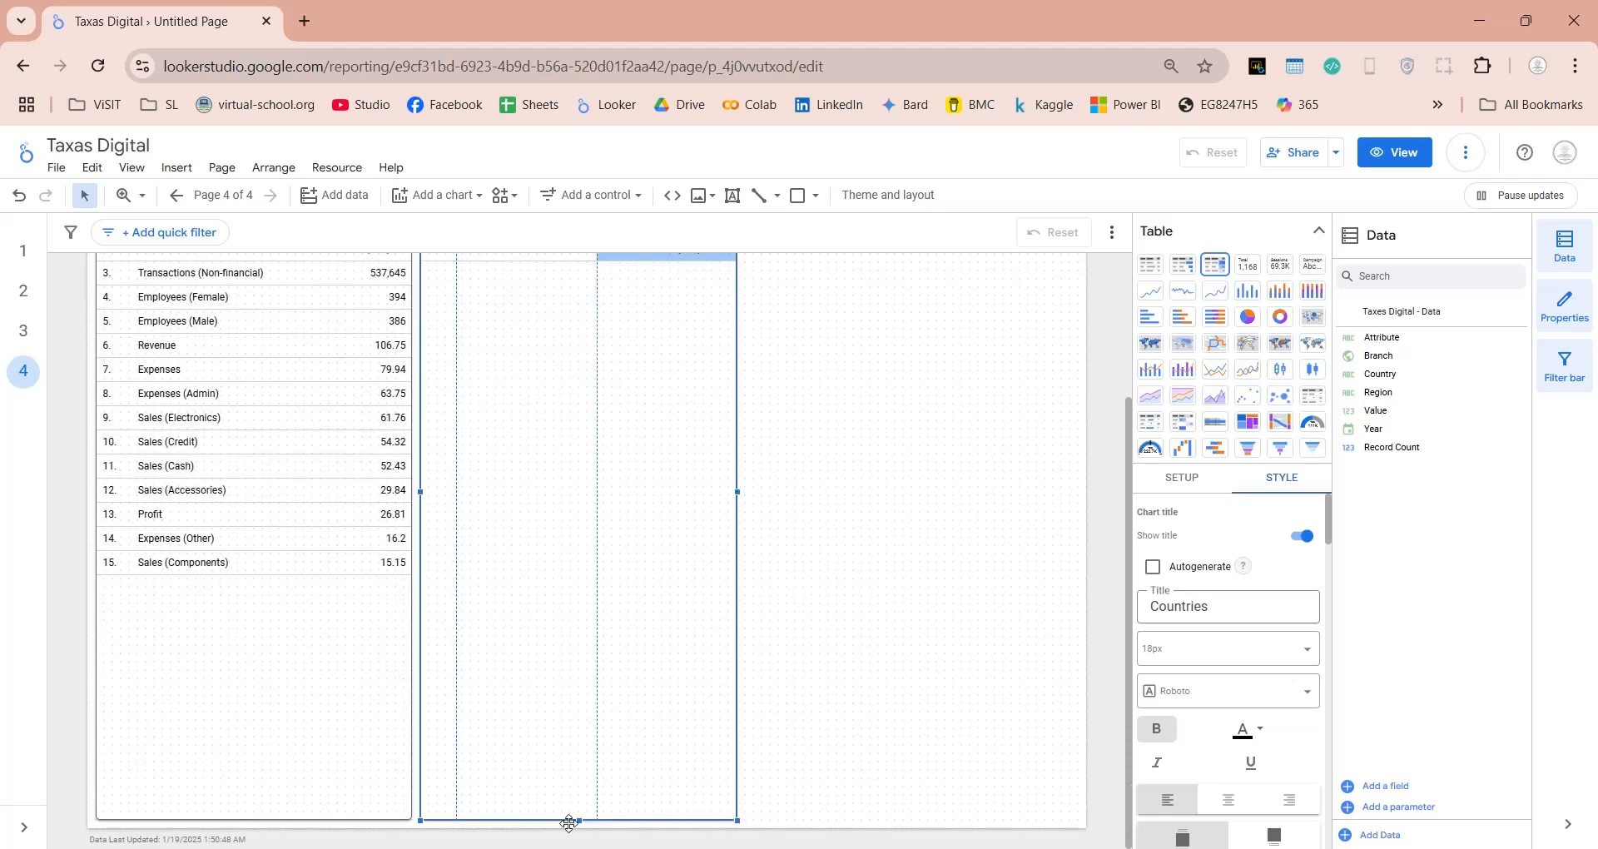
left_click_drag(571, 822, 579, 430)
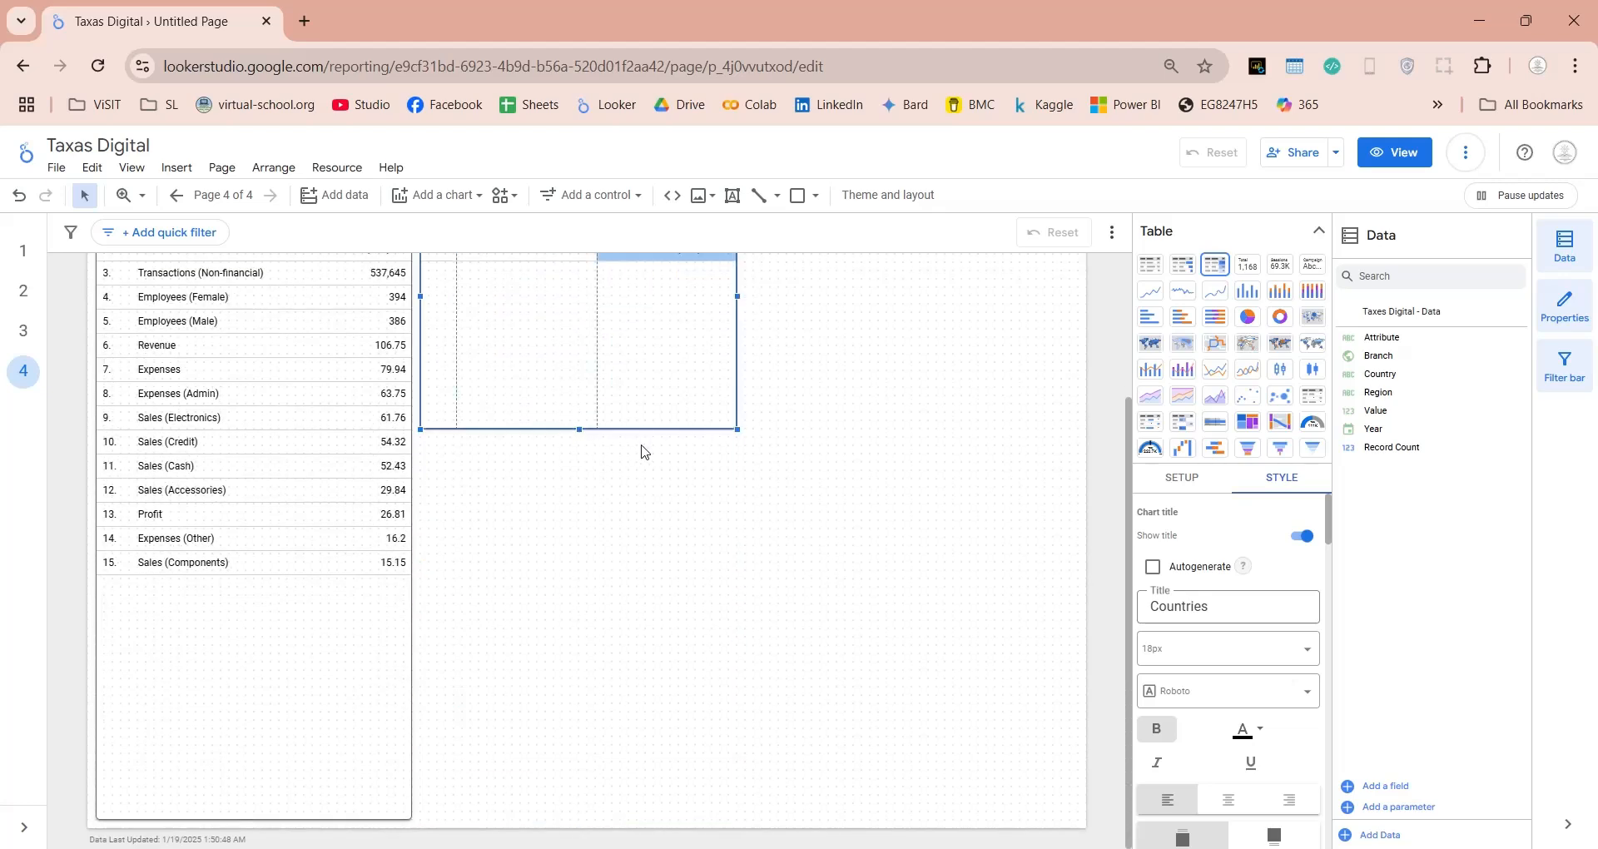
scroll(642, 451, "up", 3)
left_click_drag(578, 620, 582, 594)
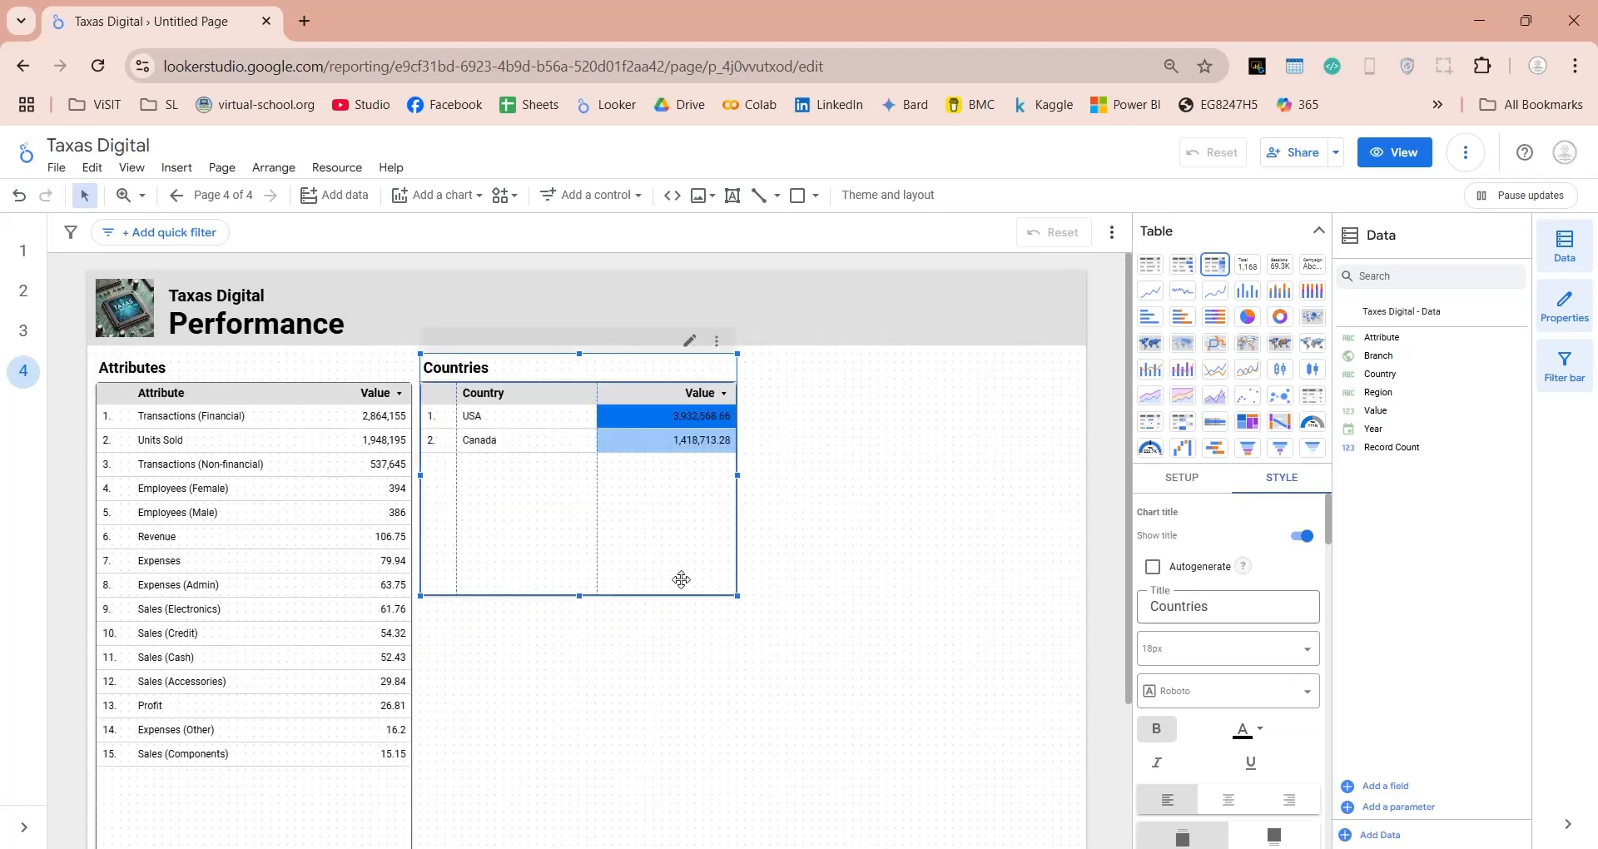
Change the page 4 header text from Performance to Top Performers
left_click(841, 599)
double_click(247, 324)
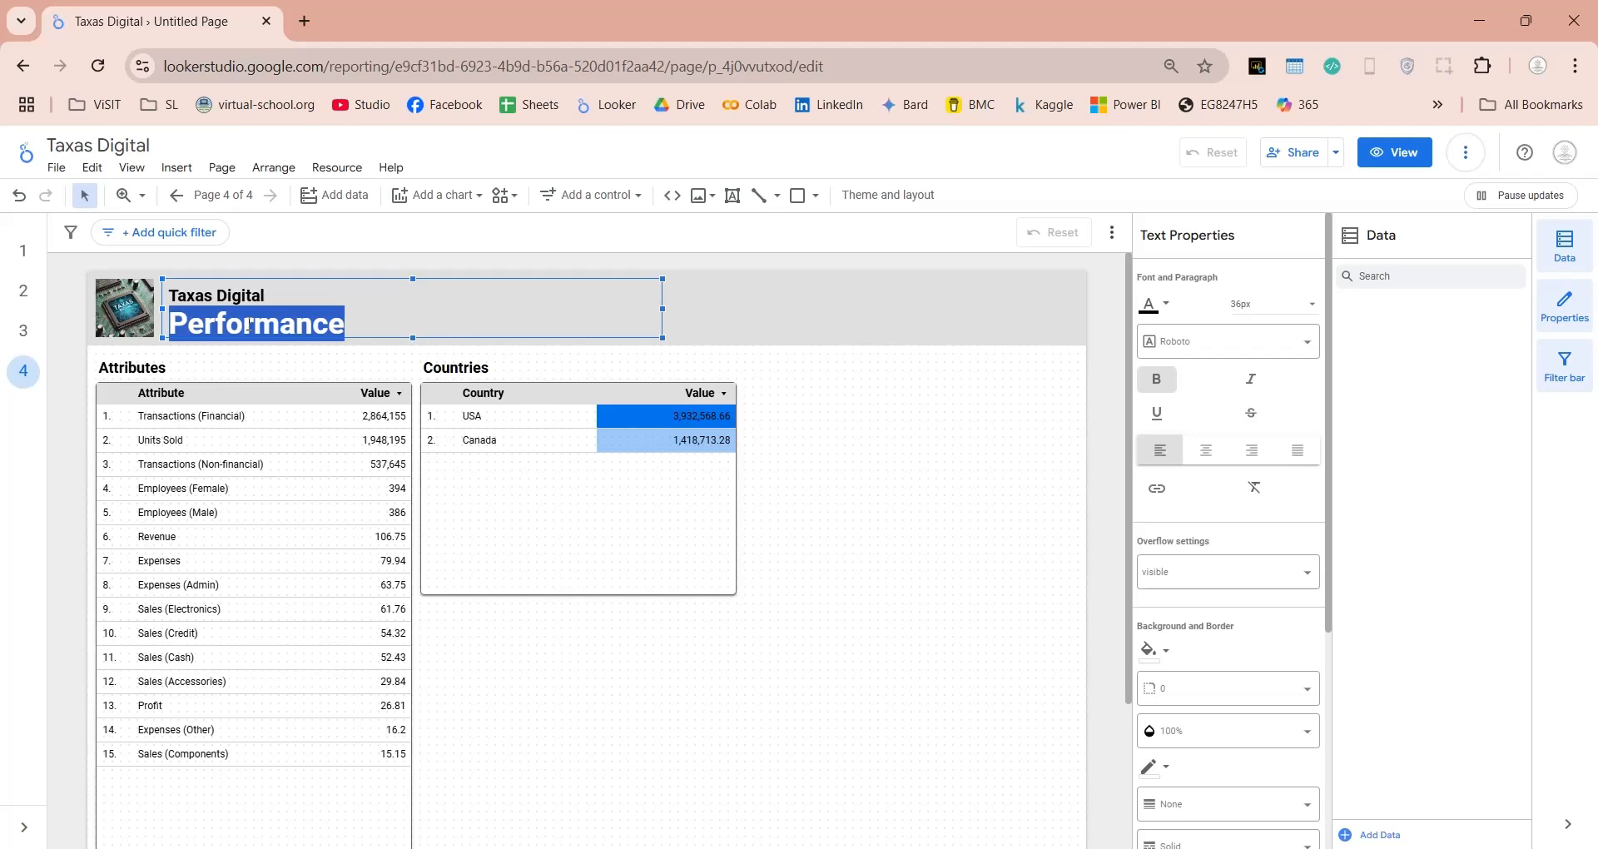
type("Top")
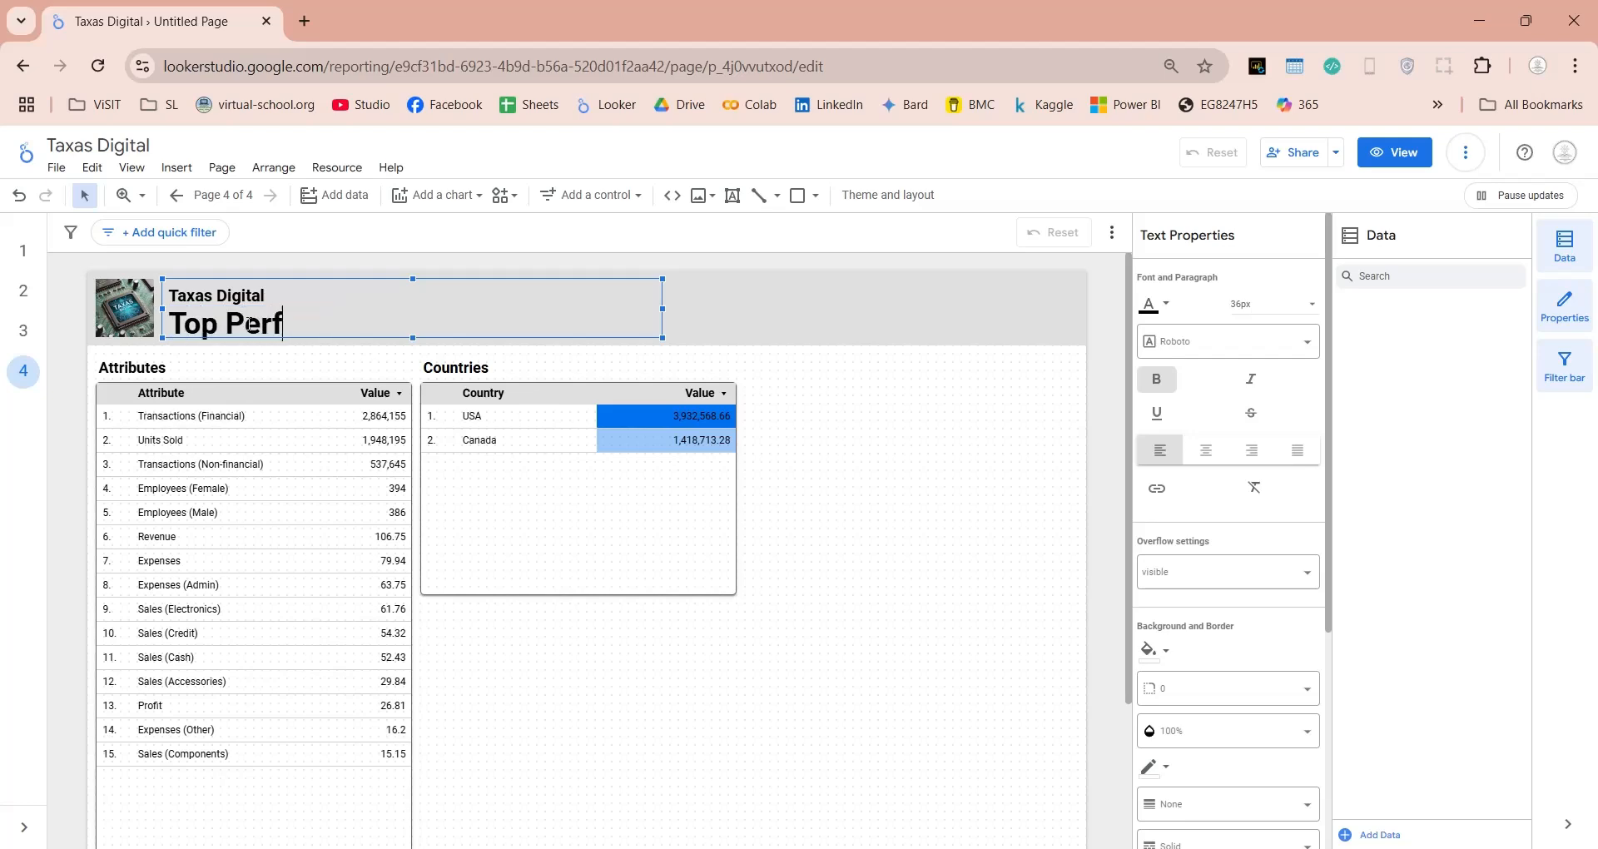
Duplicate the Countries heatmap table, place the copy beside it, and widen the copy to the page's right margin
left_click(533, 509)
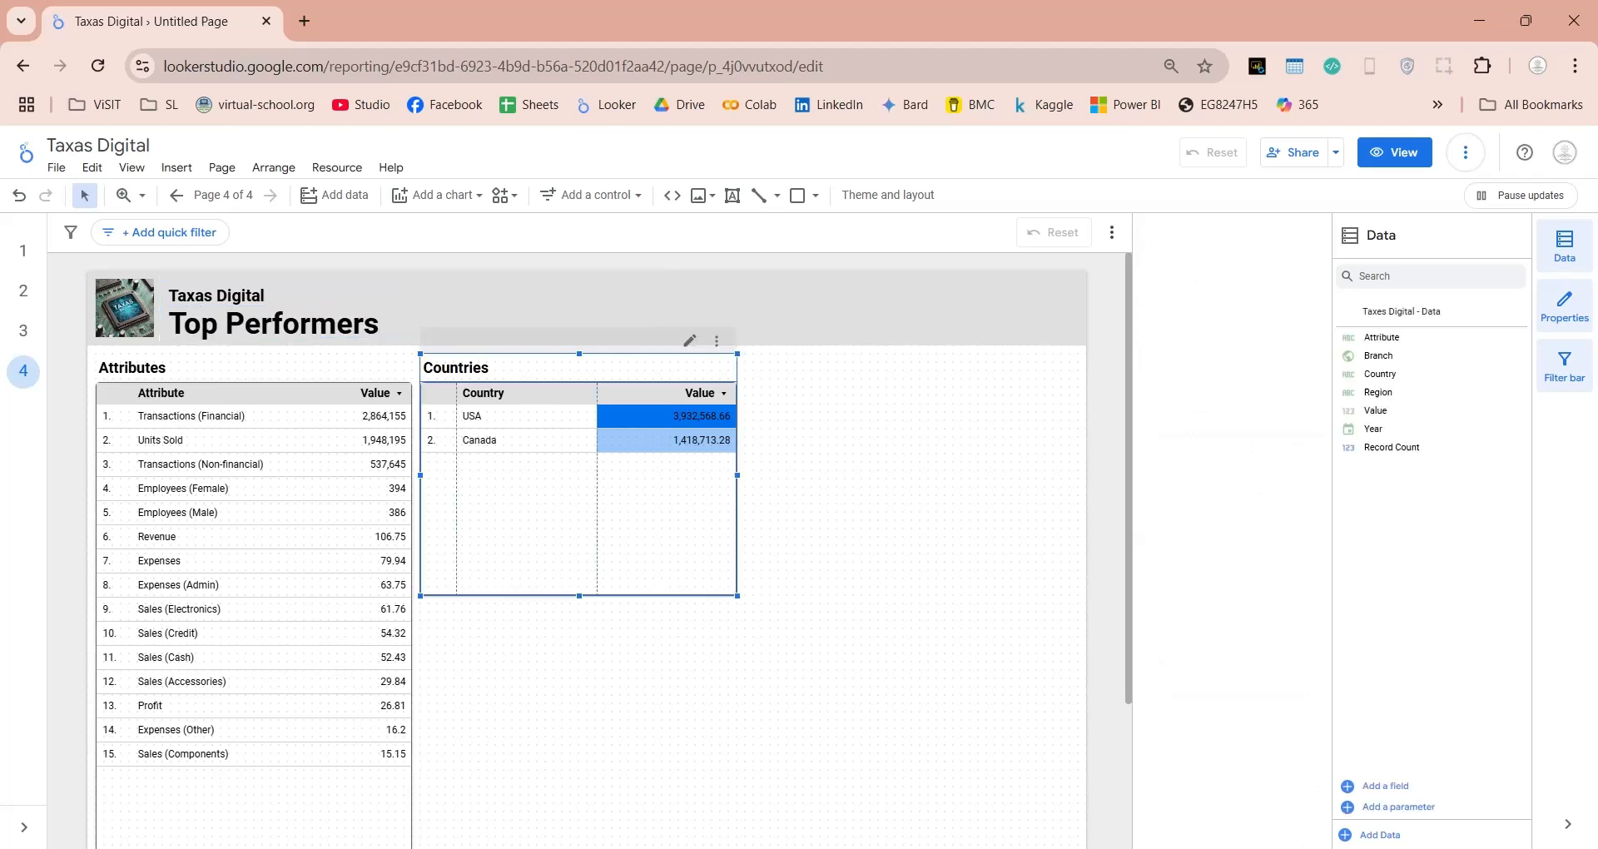
key("ctrl+v")
left_click_drag(677, 573, 985, 556)
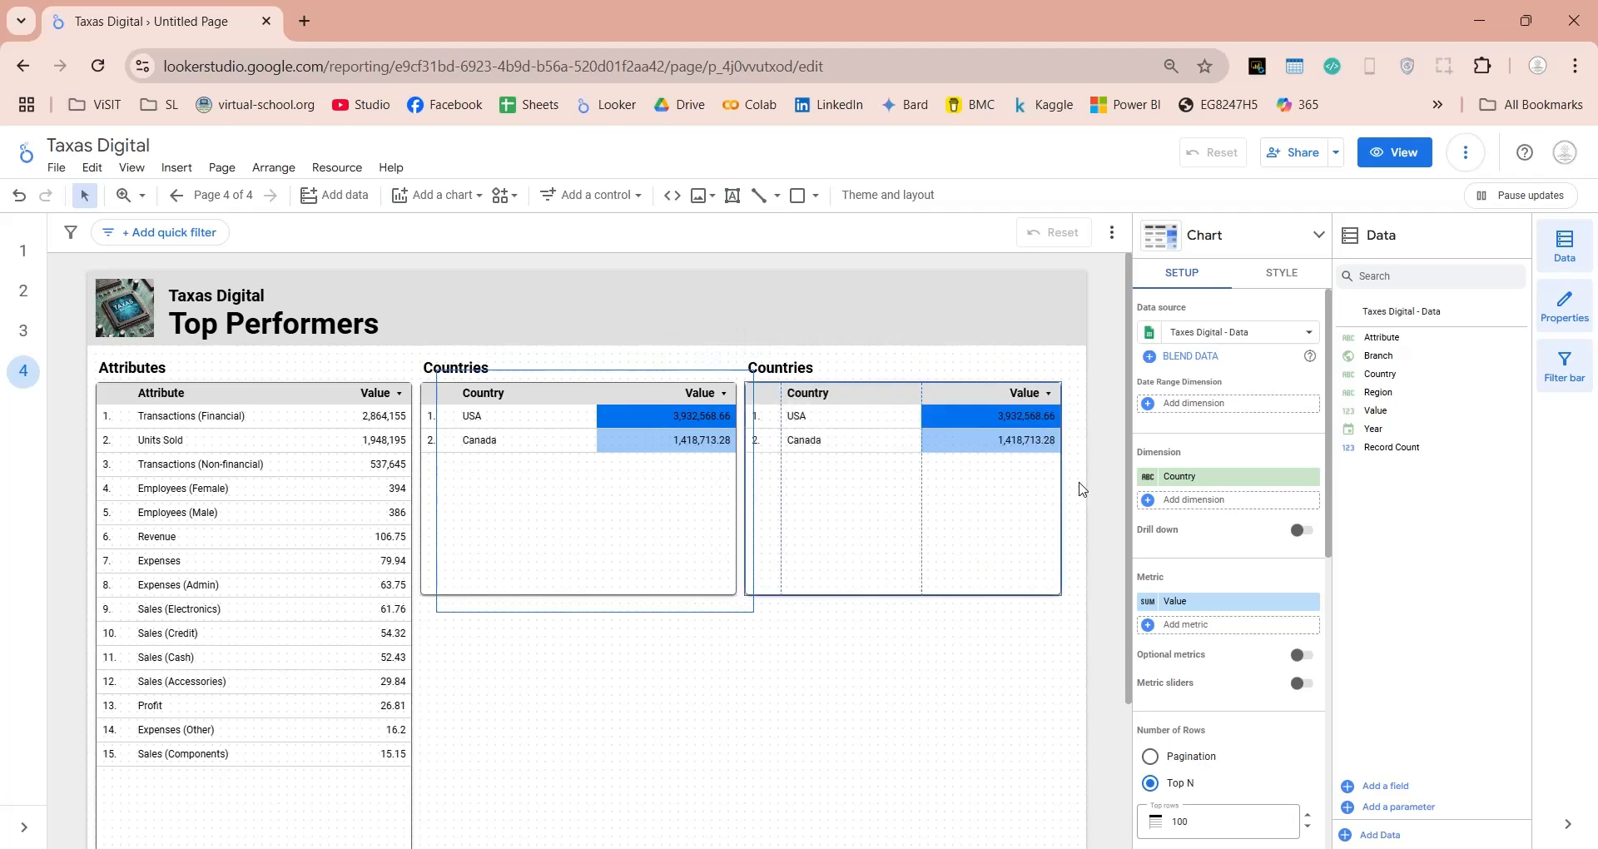
left_click(983, 674)
left_click(1012, 551)
left_click_drag(1062, 475, 1079, 475)
Set the widened Countries copy's dimension to Region and change its title to Regions
left_click_drag(1379, 393, 1191, 503)
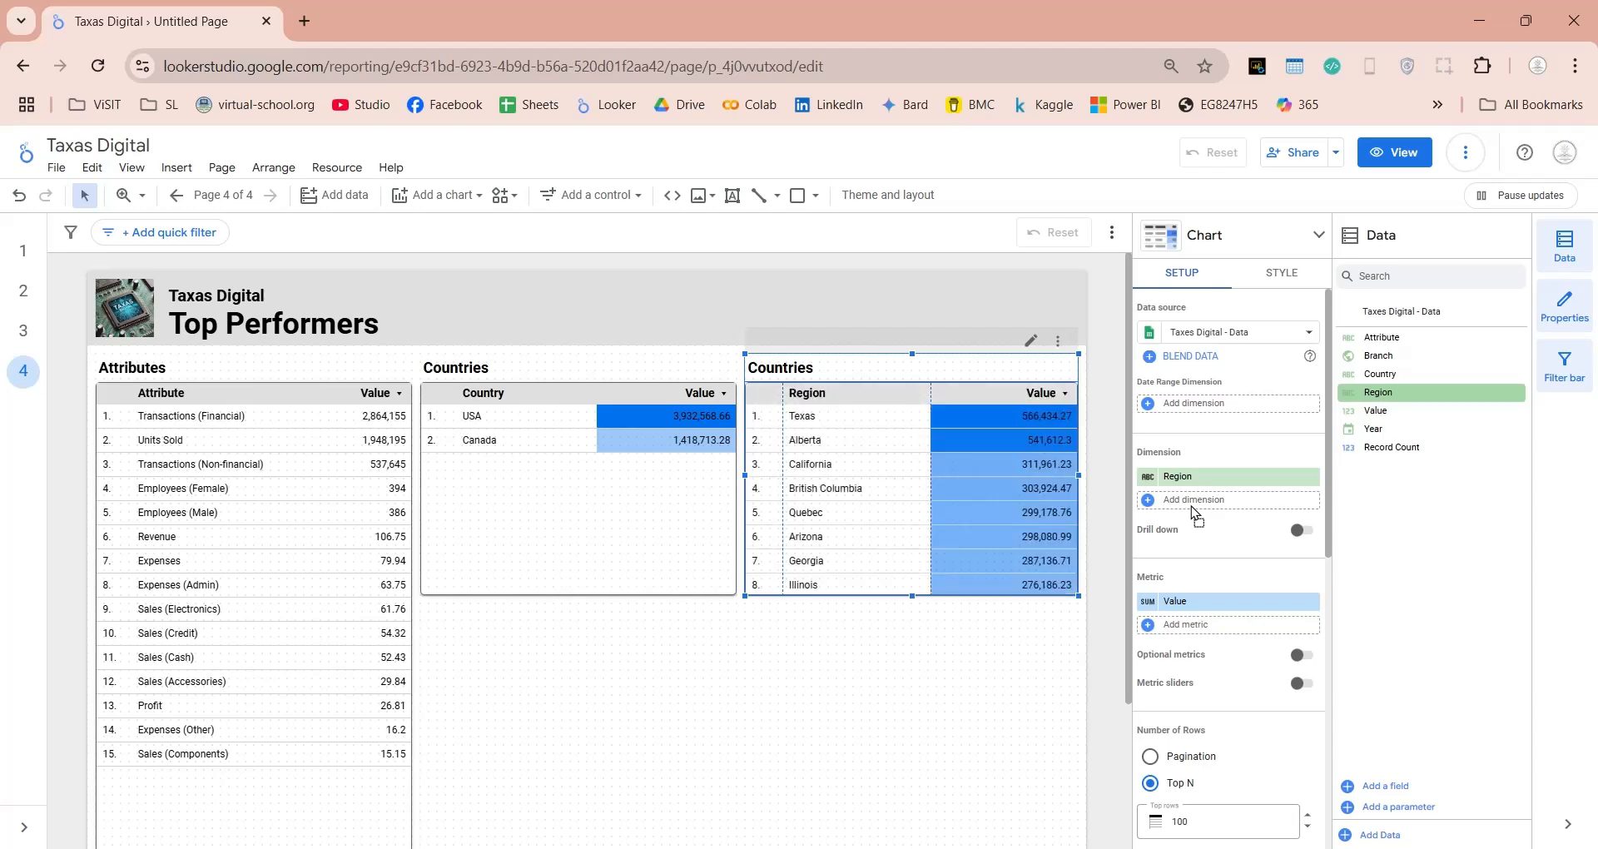
left_click(1261, 284)
double_click(1214, 406)
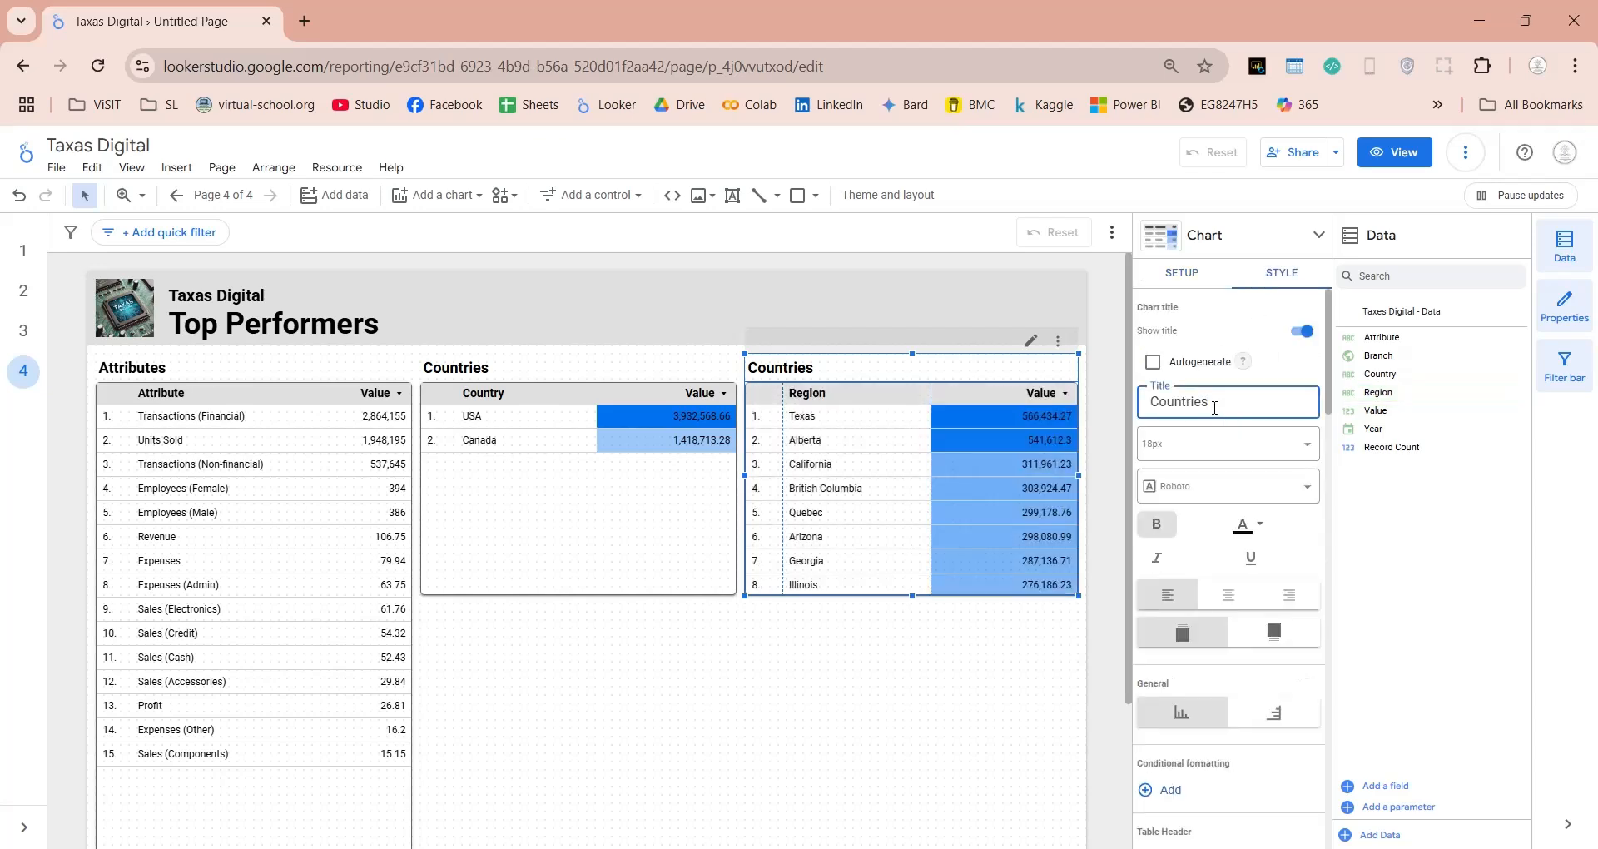
type("Regions")
left_click(961, 666)
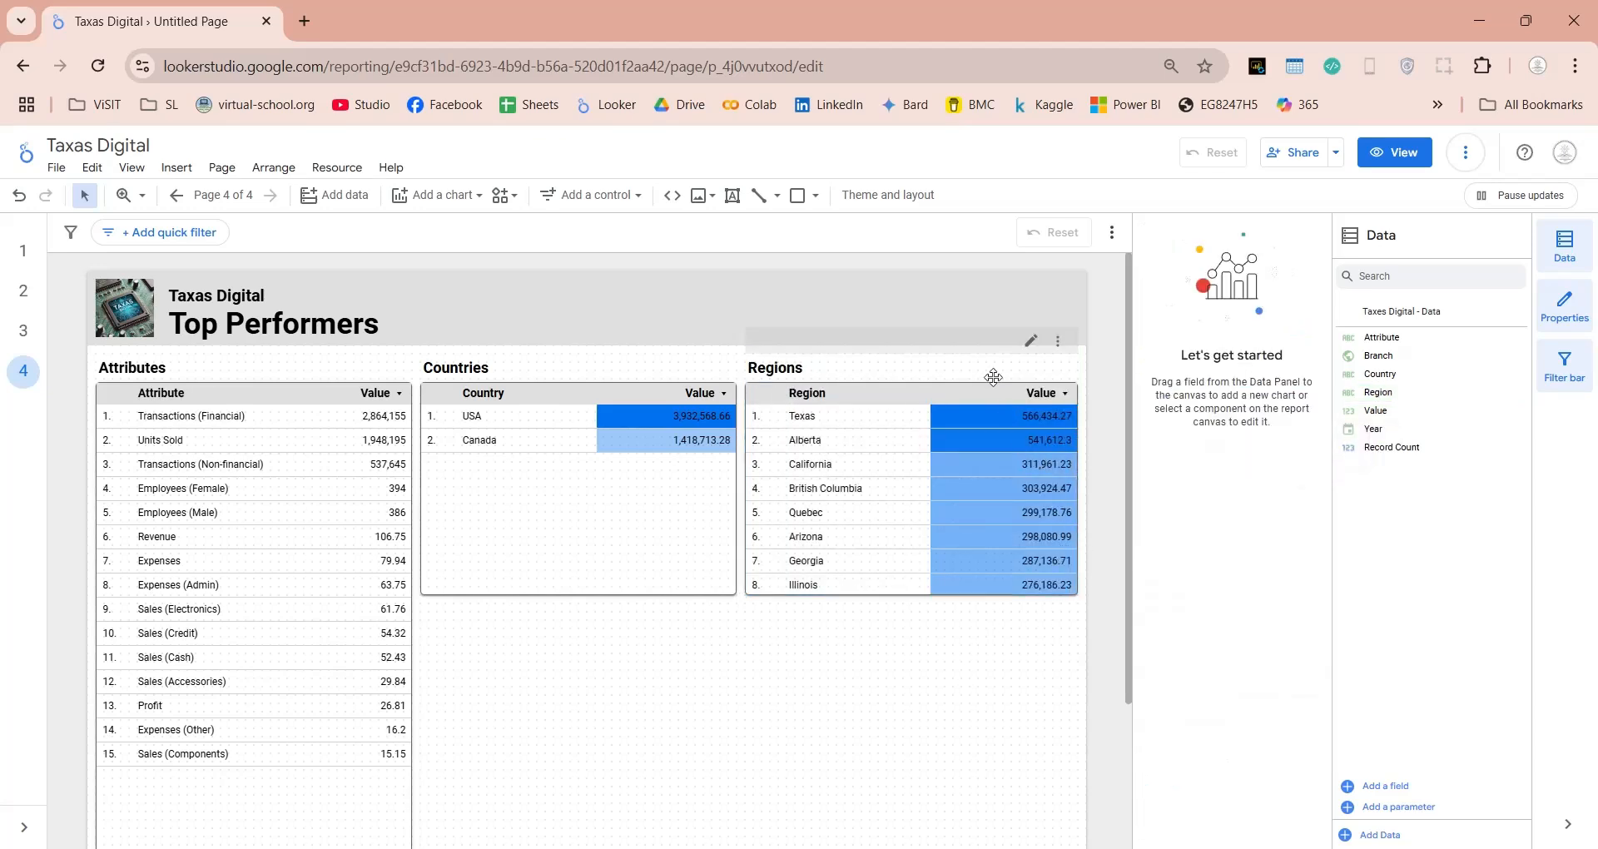
Duplicate the Regions table, place the copy below the Countries table, match its width and extend it to the page's lower margin
left_click(989, 390)
key("ctrl+c")
key("ctrl+v")
left_click_drag(828, 457, 486, 677)
left_click(772, 671)
scroll(782, 678, "down", 2)
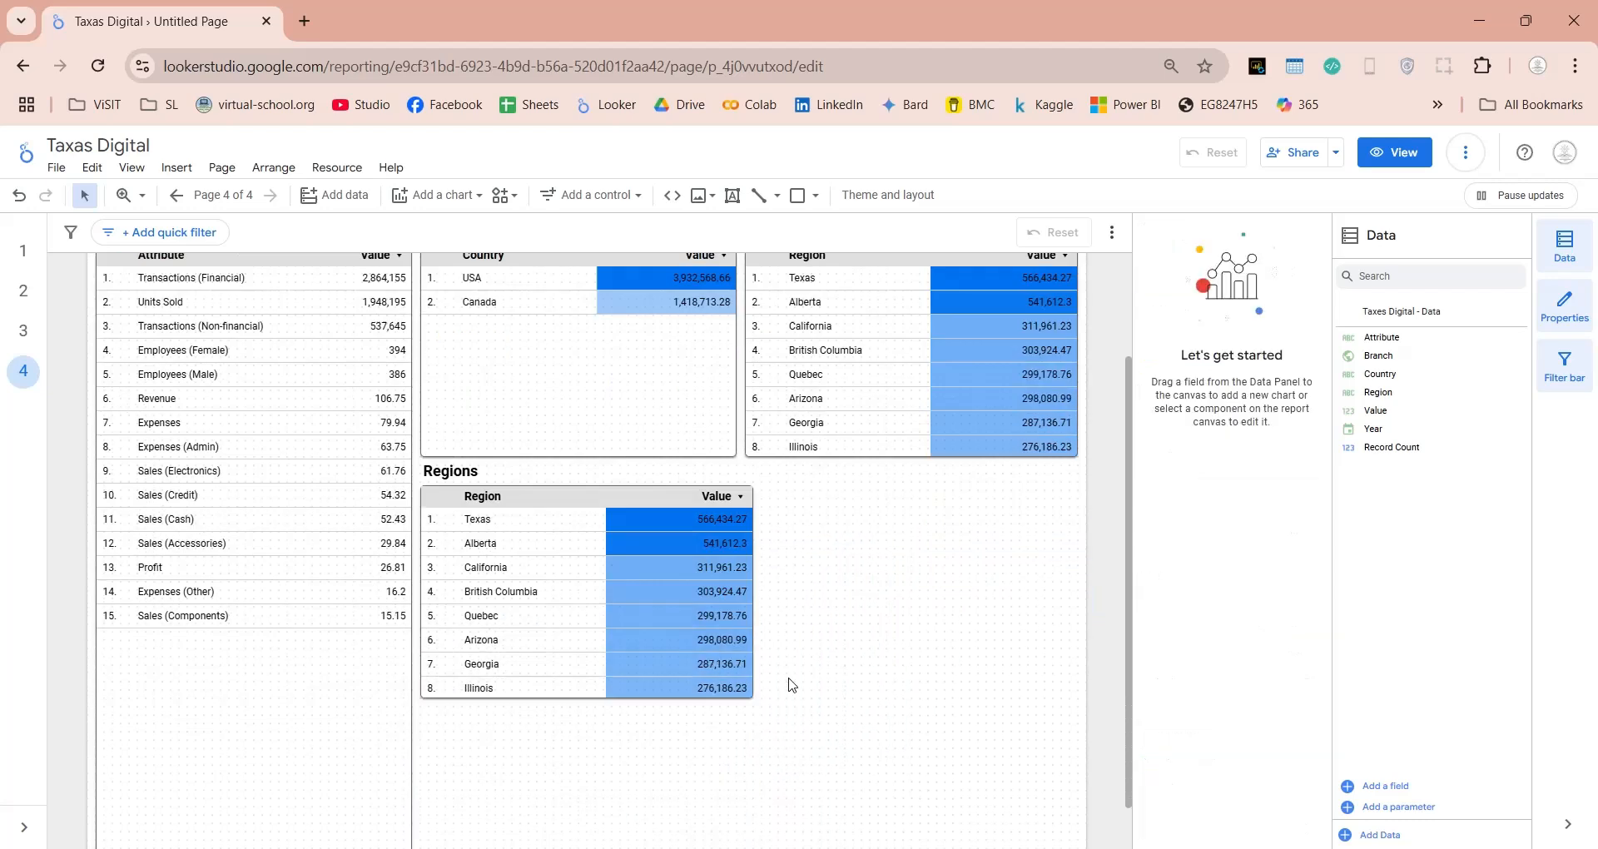
left_click(734, 637)
left_click_drag(748, 641, 733, 816)
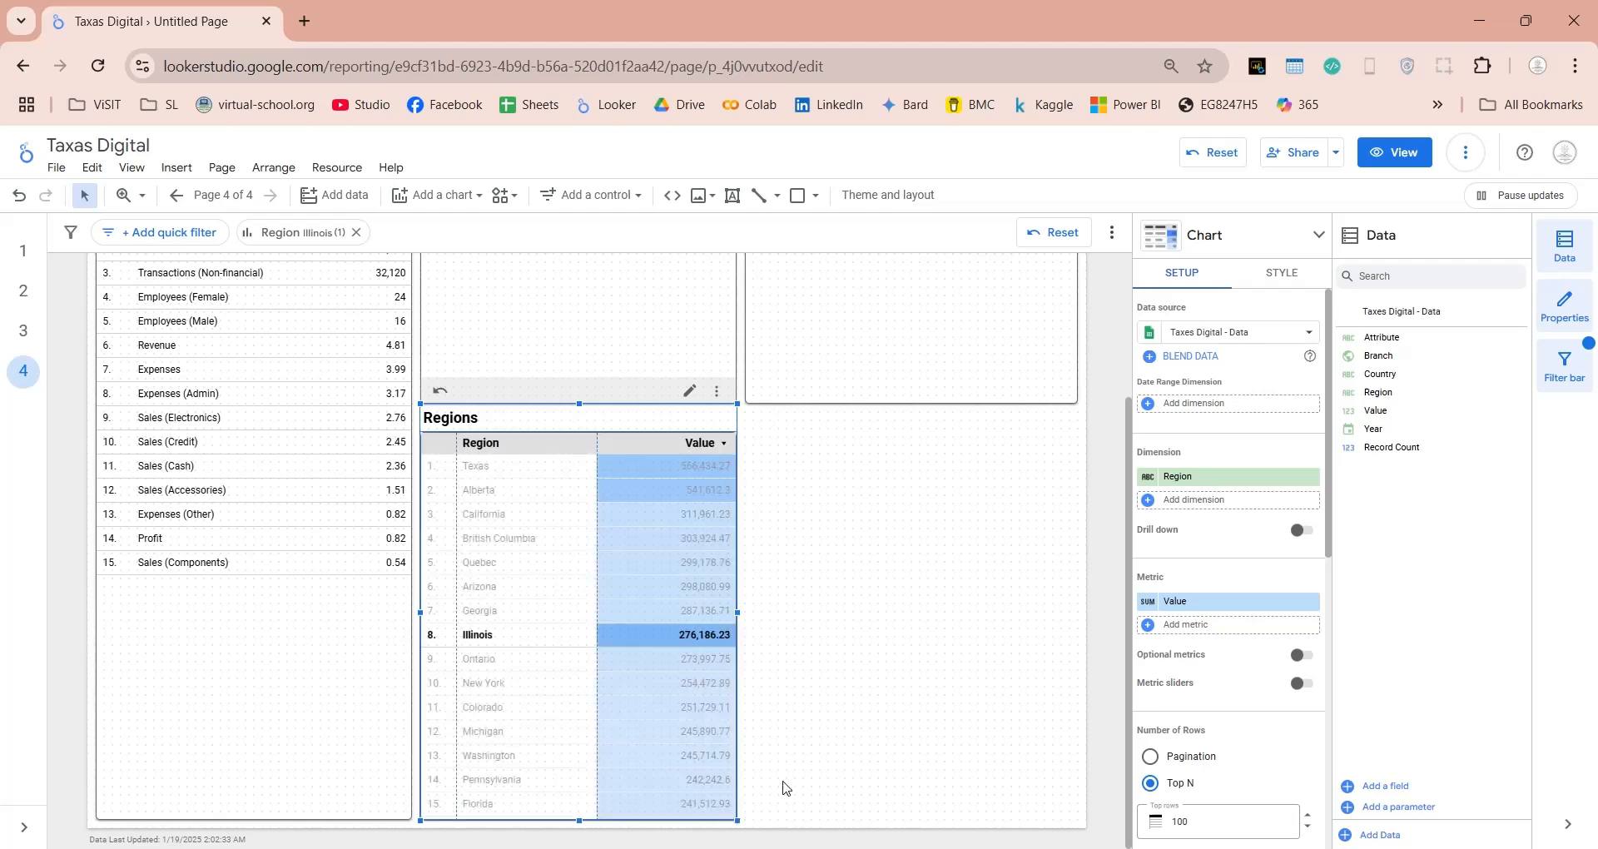
left_click(837, 659)
Set the lower table's dimension to Branch and change its title to Branches
left_click(706, 639)
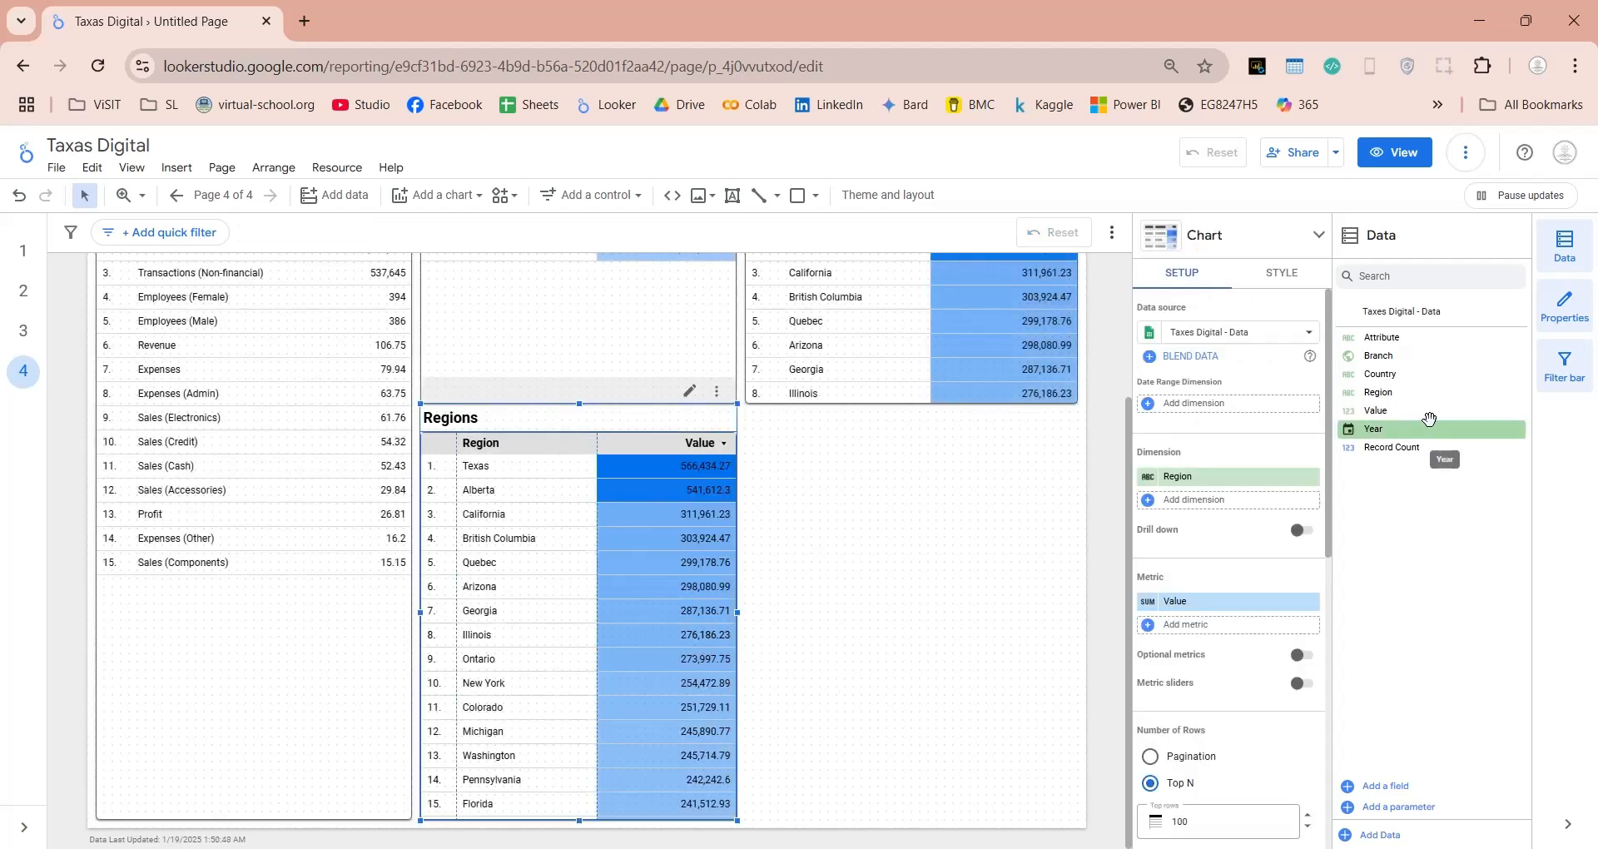
left_click_drag(1415, 355, 1207, 482)
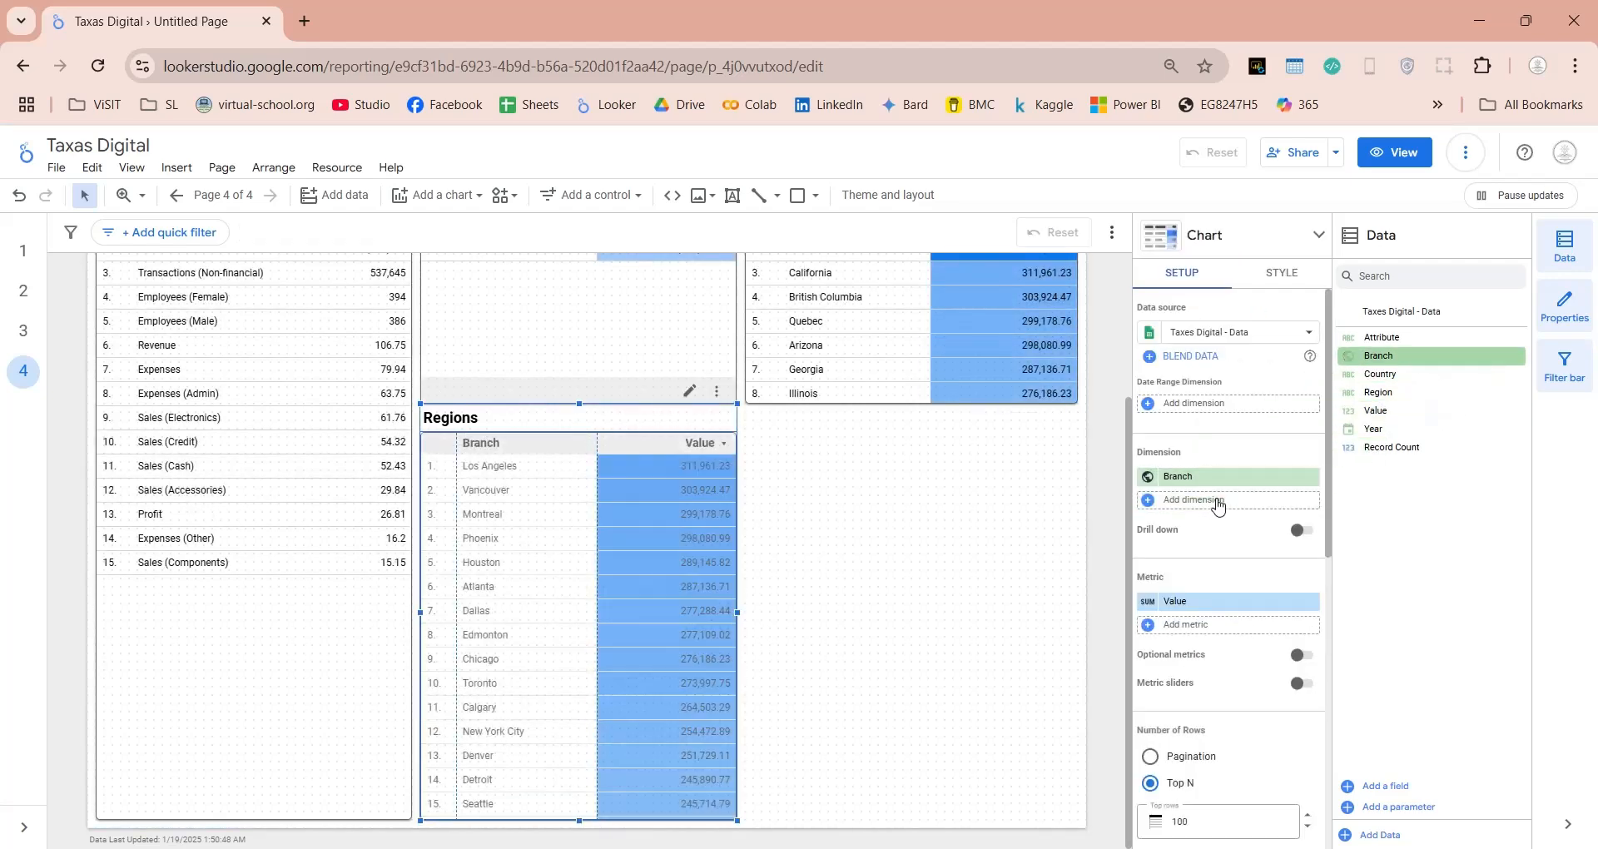
left_click(1282, 273)
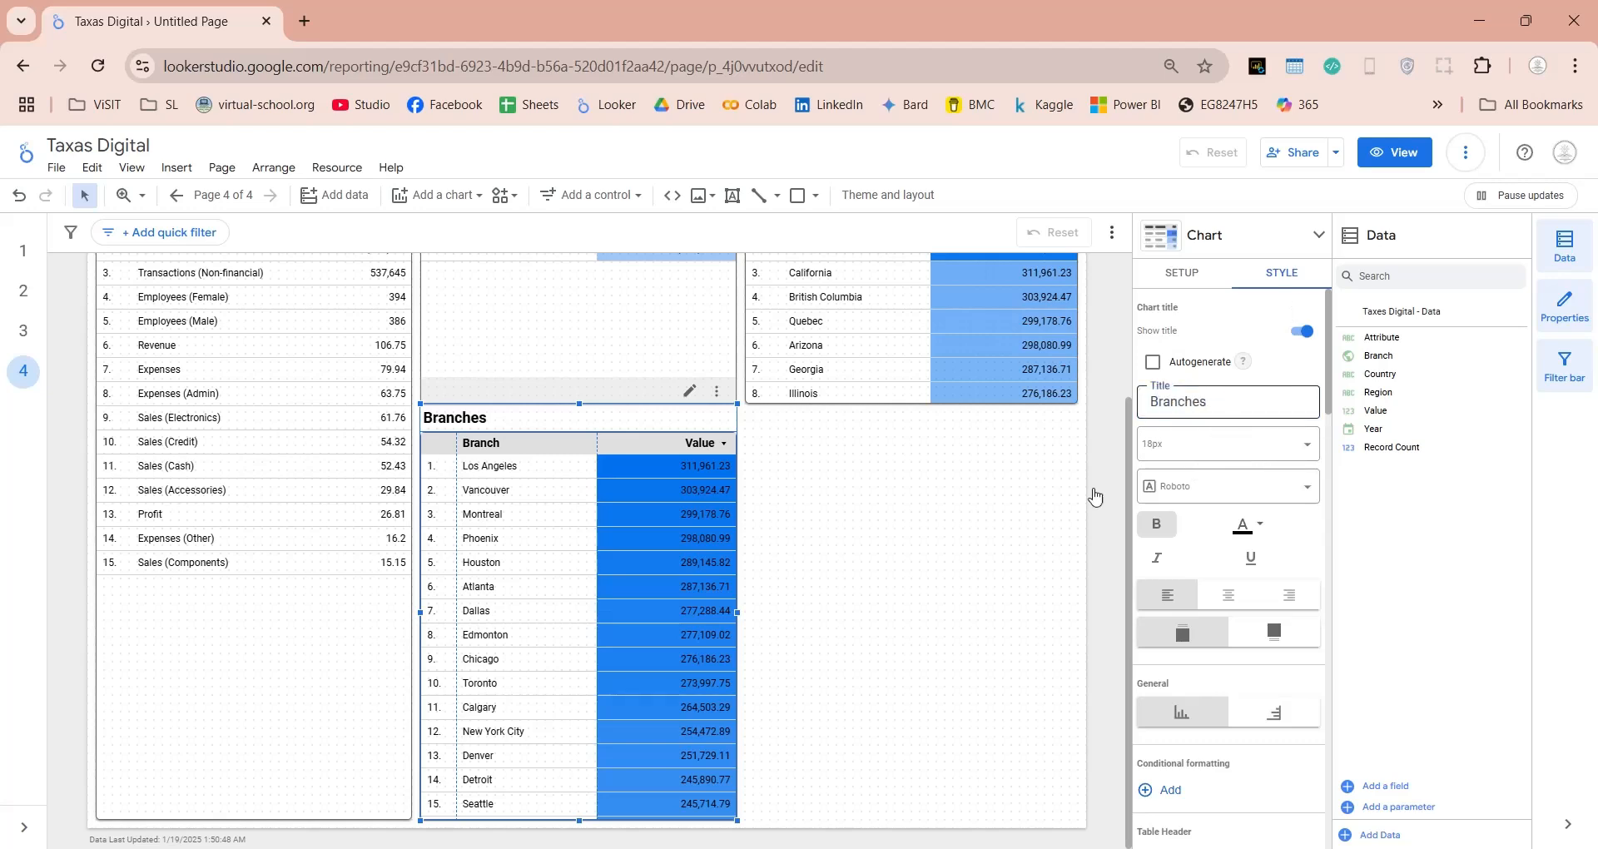
left_click(988, 506)
Duplicate the Branches table, place the copy beside it below Regions, and widen the copy to the page's right margin
left_click(504, 423)
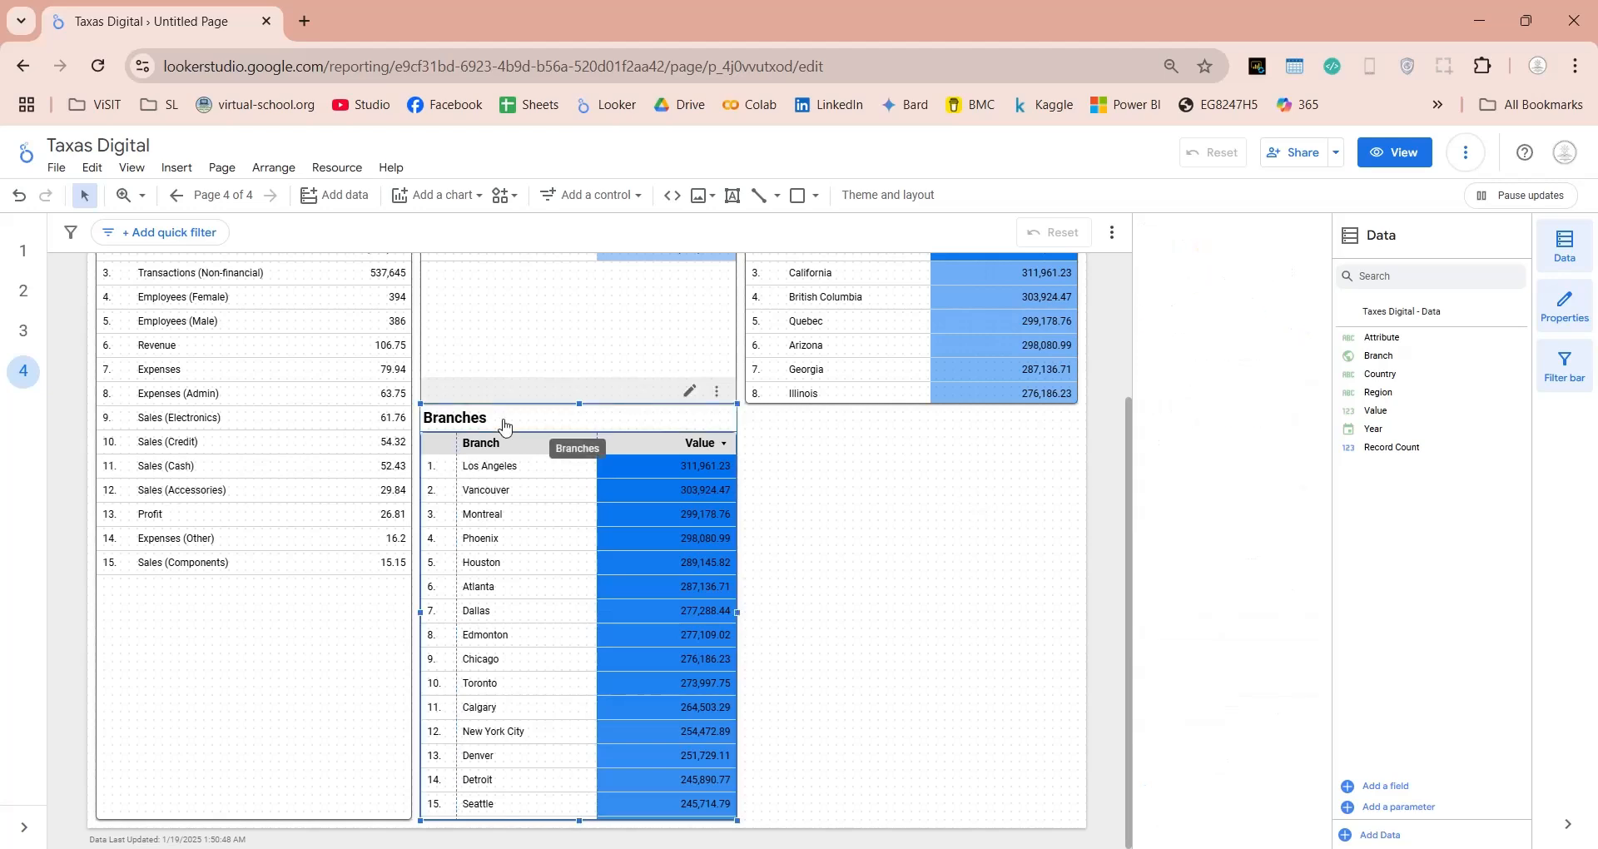
key("ctrl+d")
left_click_drag(504, 429, 809, 423)
left_click(1063, 428)
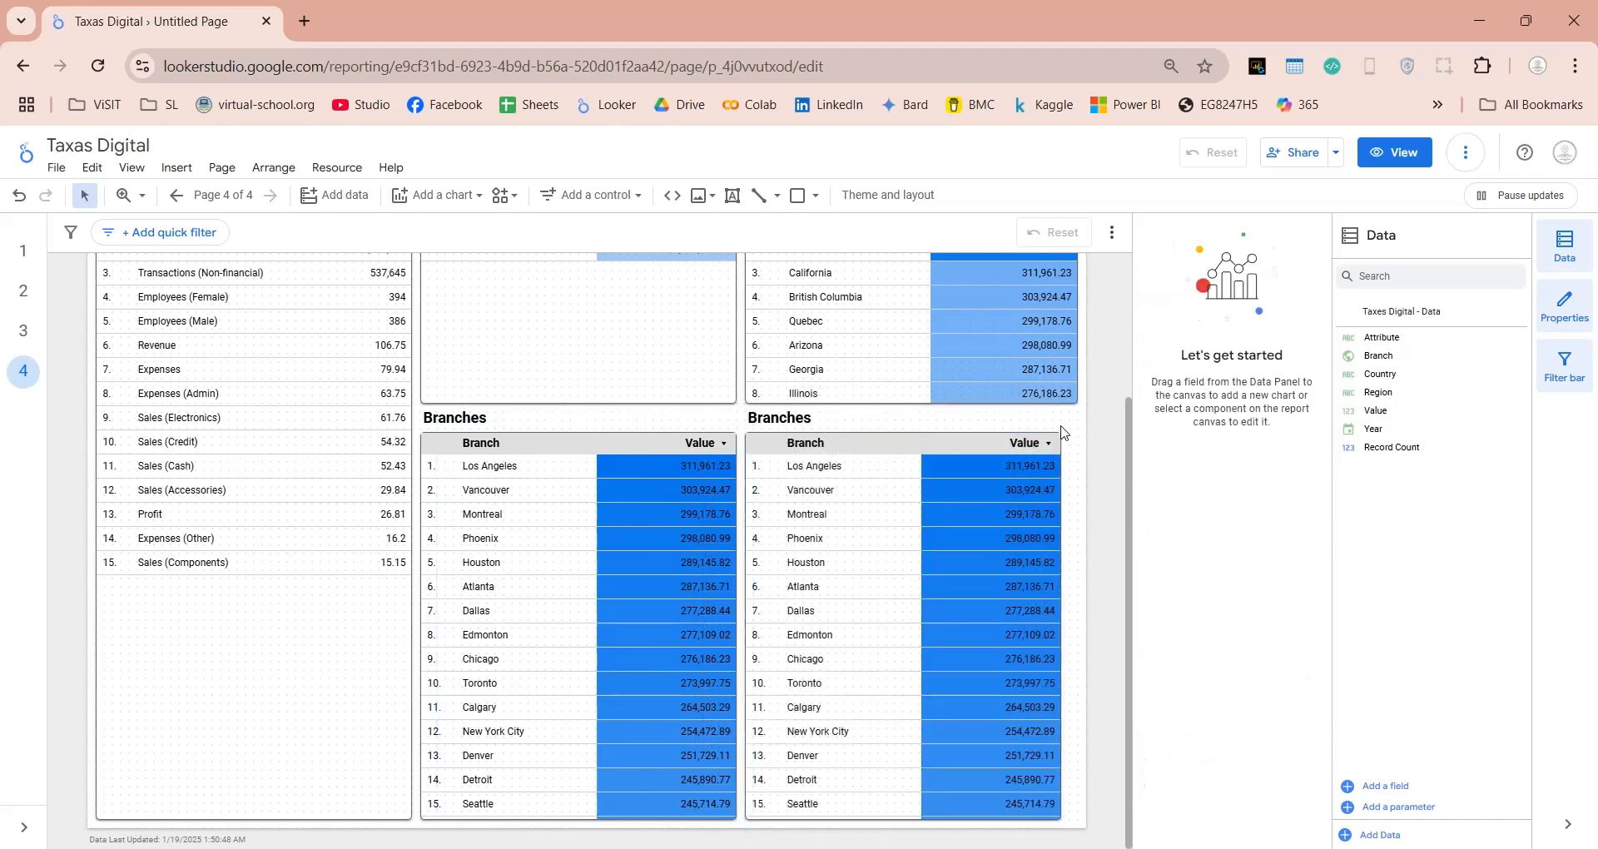
left_click(1061, 428)
left_click_drag(1061, 612, 1079, 613)
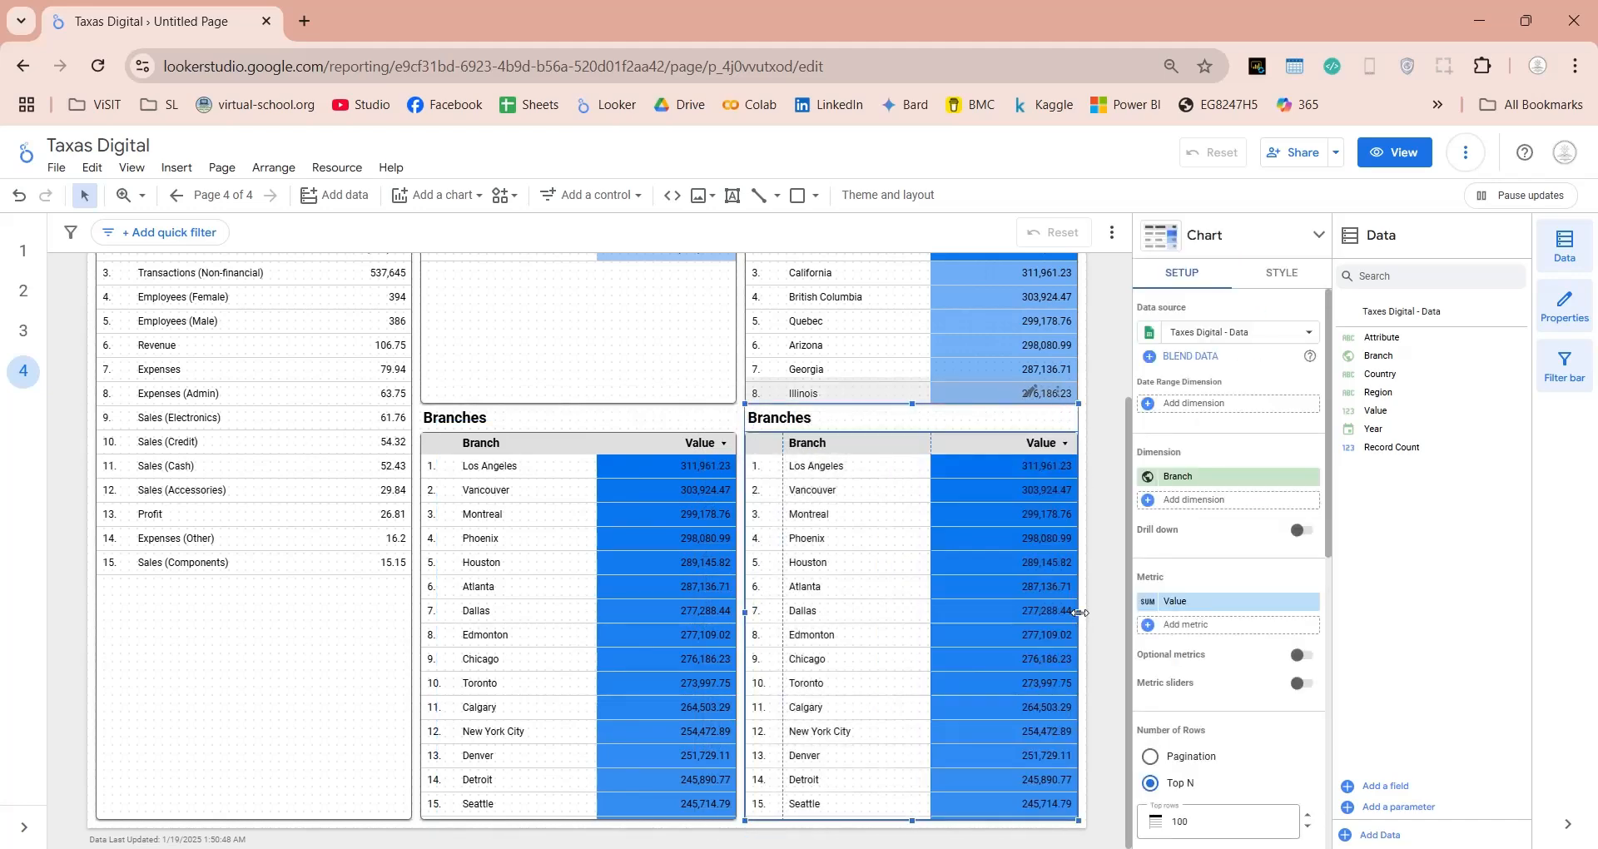
Convert the Branches copy to a bubble map and lower the top edges of both Branches charts slightly
left_click(1262, 241)
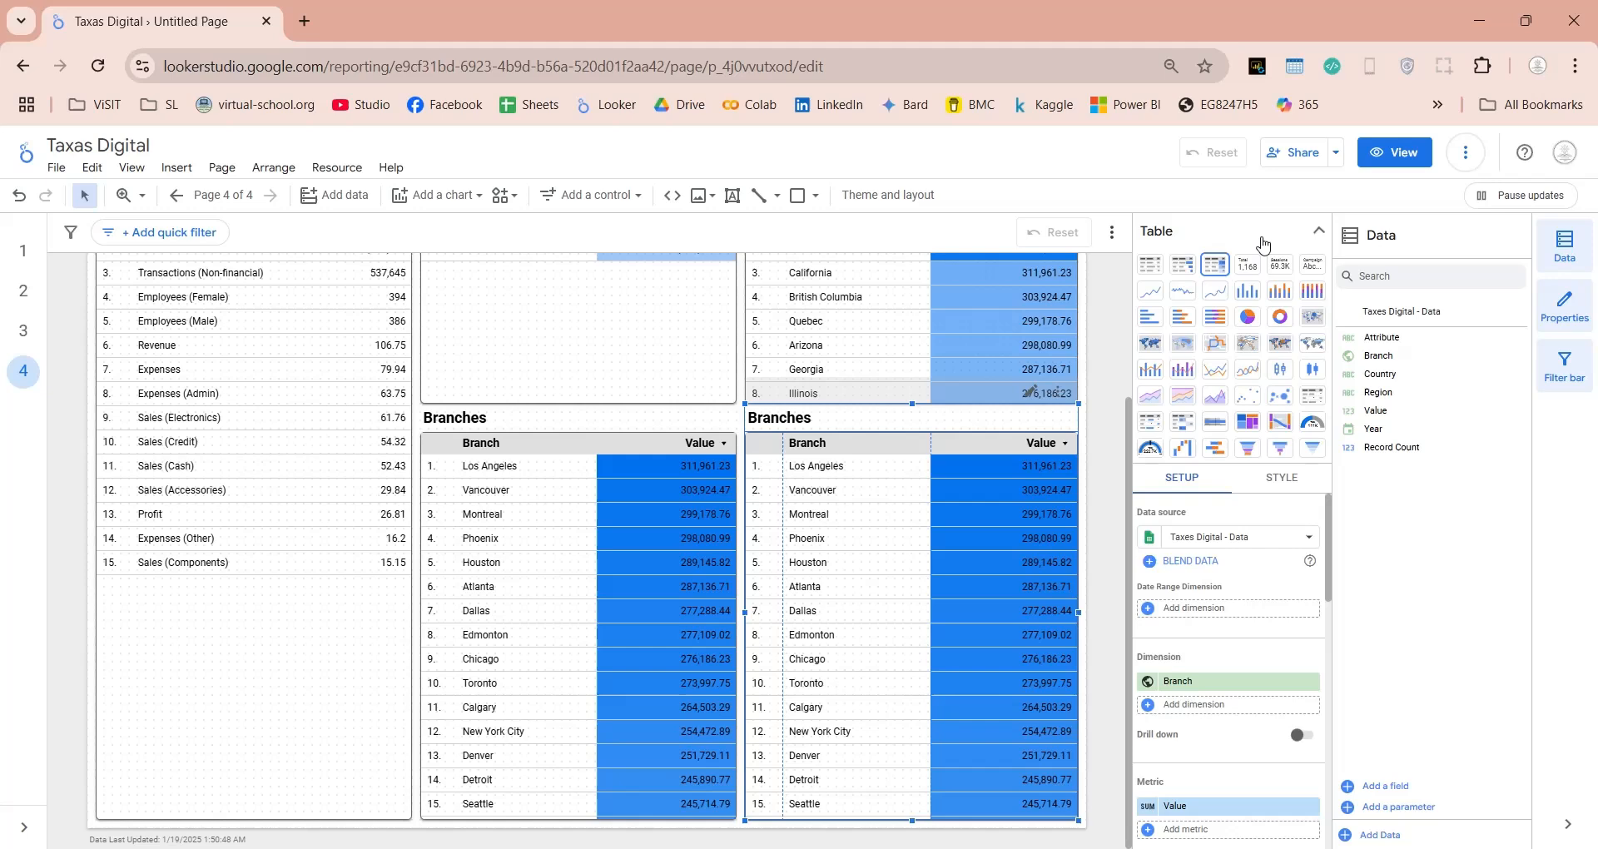
left_click(1310, 316)
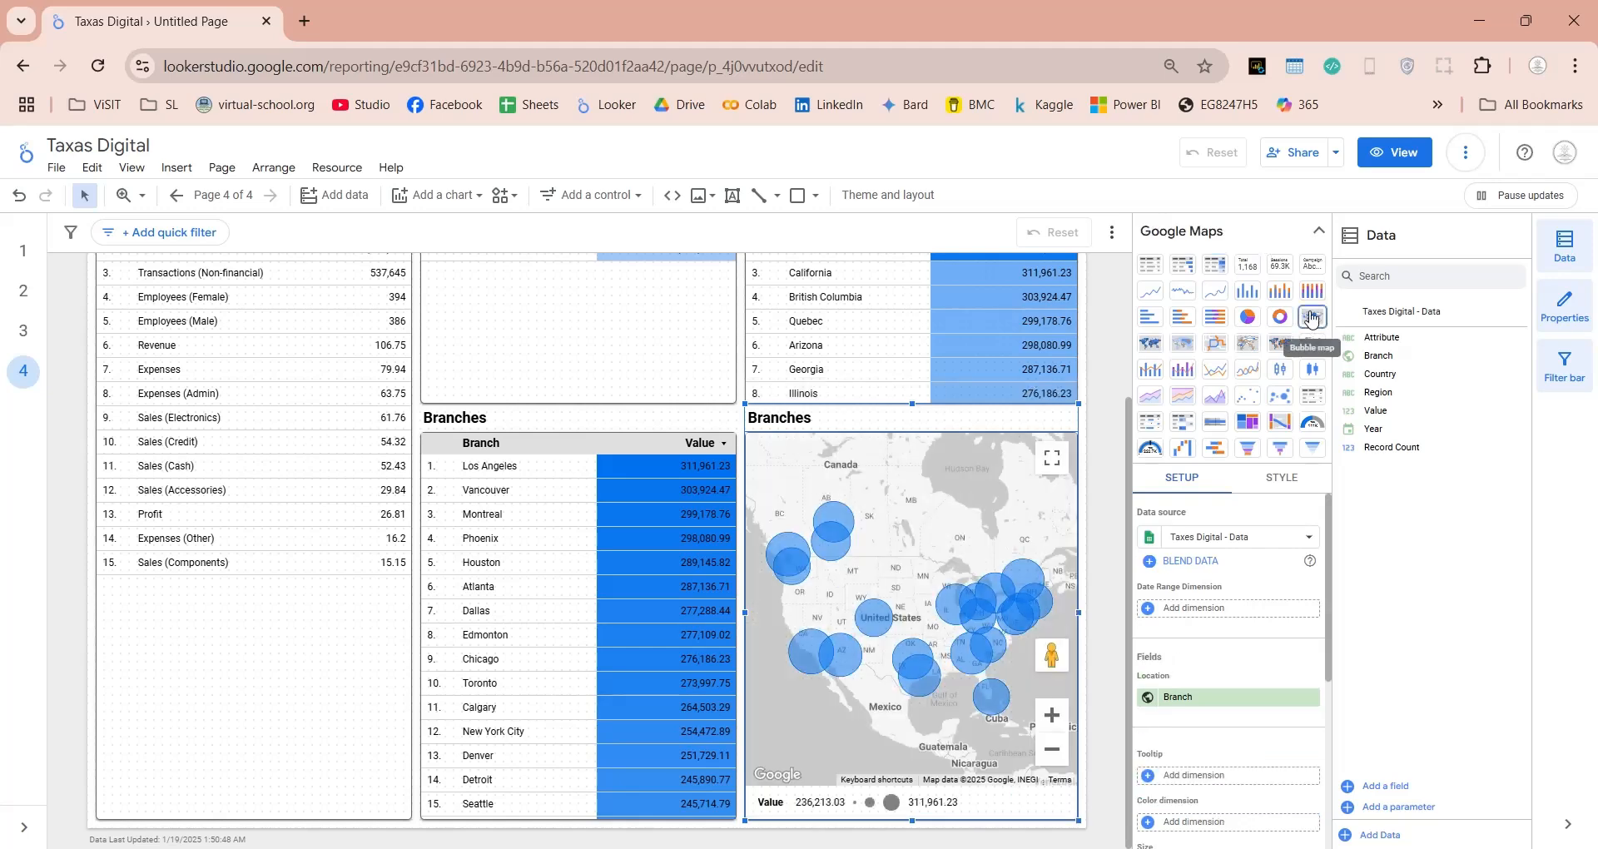
left_click(512, 422)
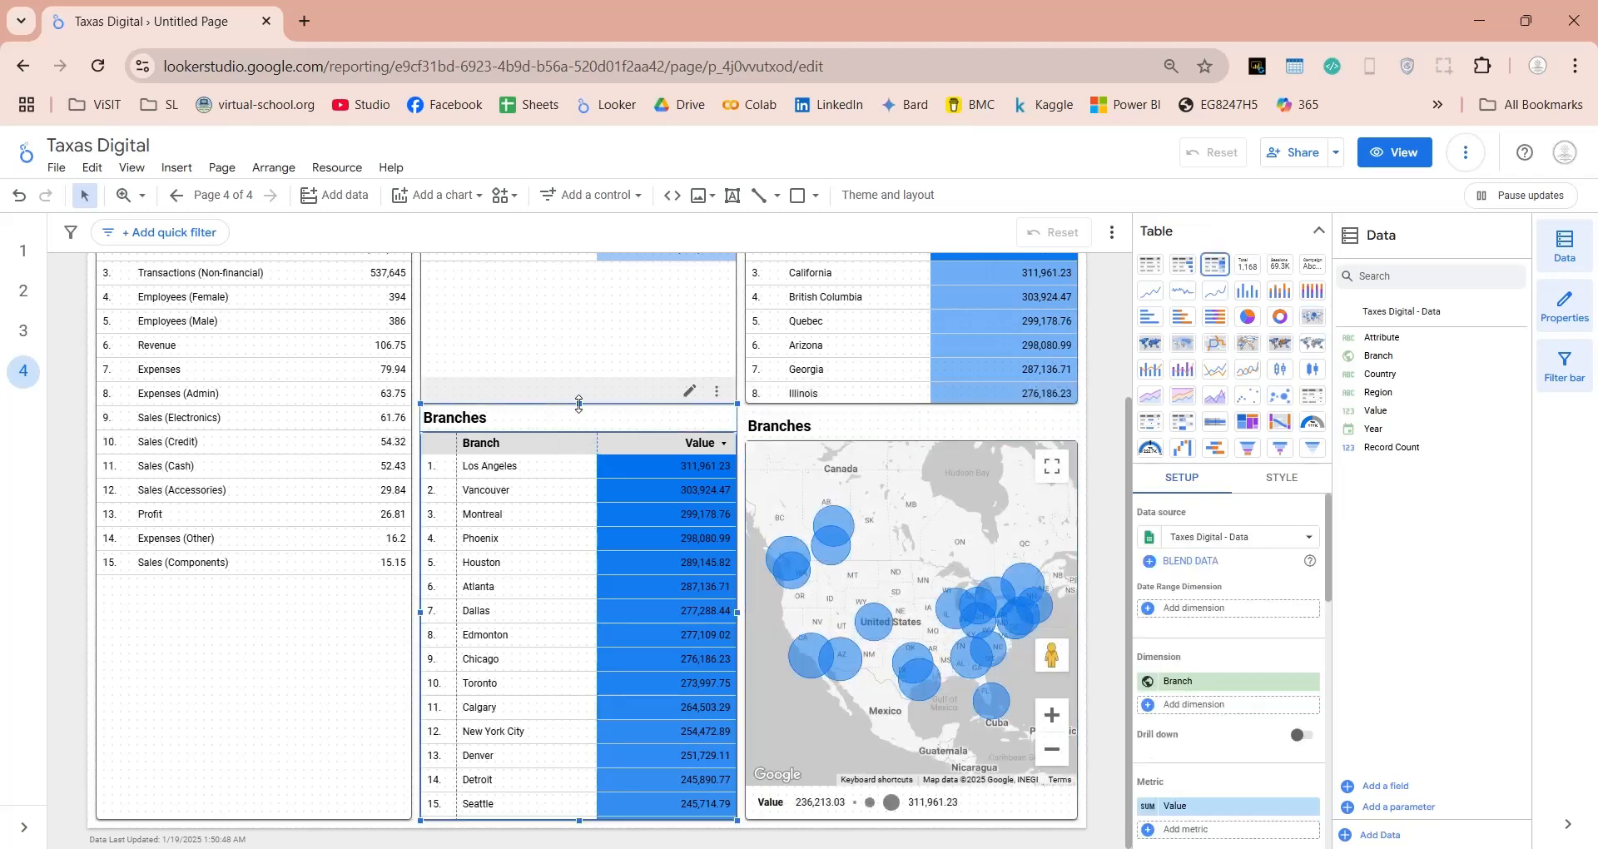
left_click_drag(579, 404, 579, 412)
left_click(1102, 575)
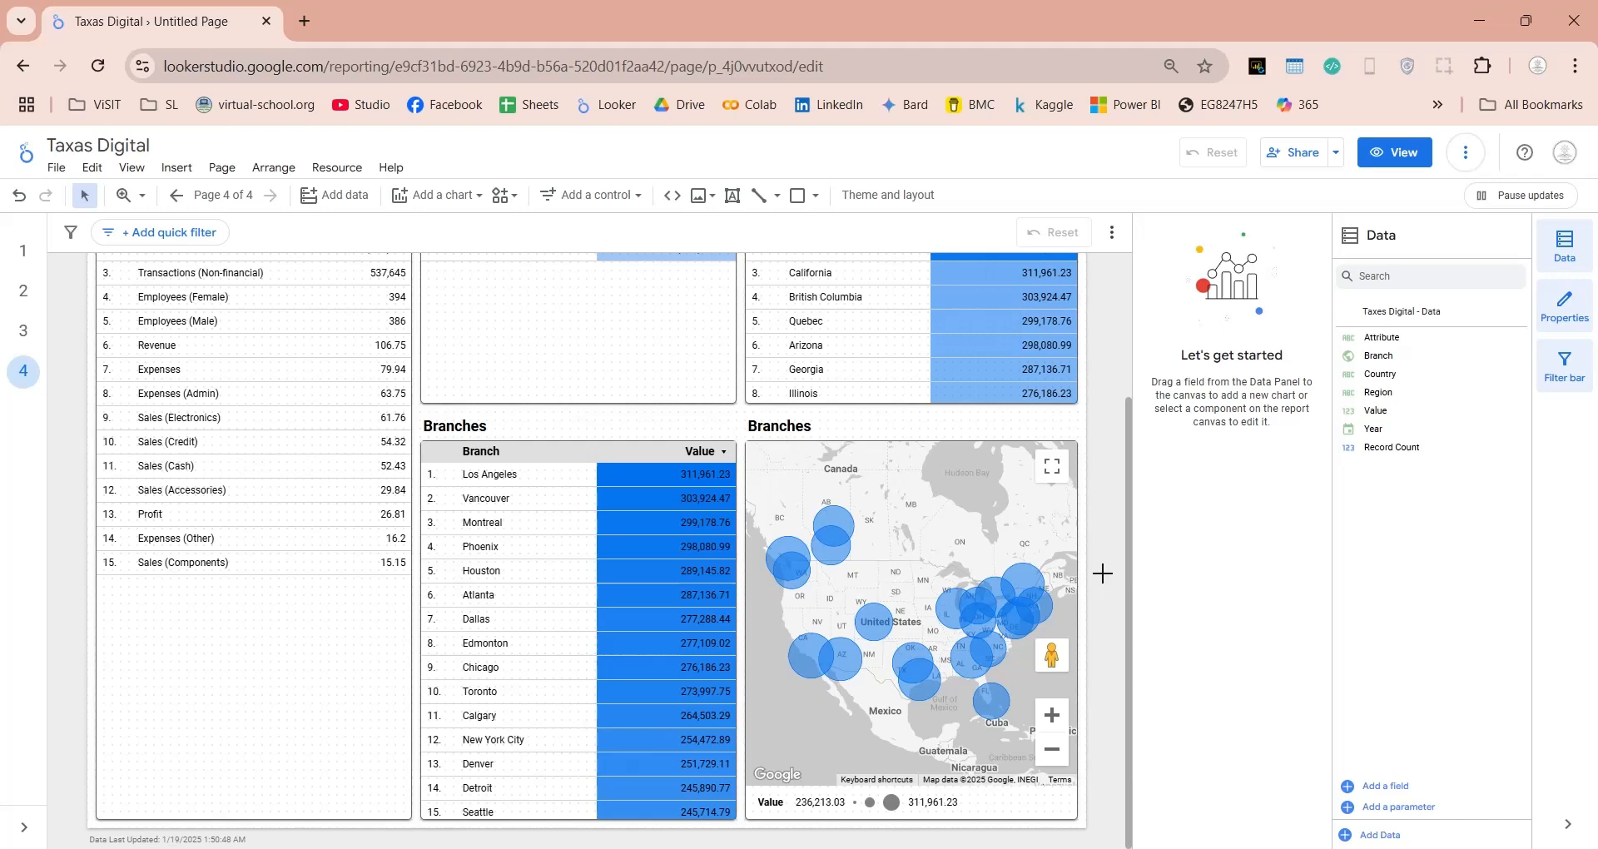
Delete the Attributes table from the Top Performers page
scroll(1103, 574, "up", 2)
left_click(396, 409)
key("Delete")
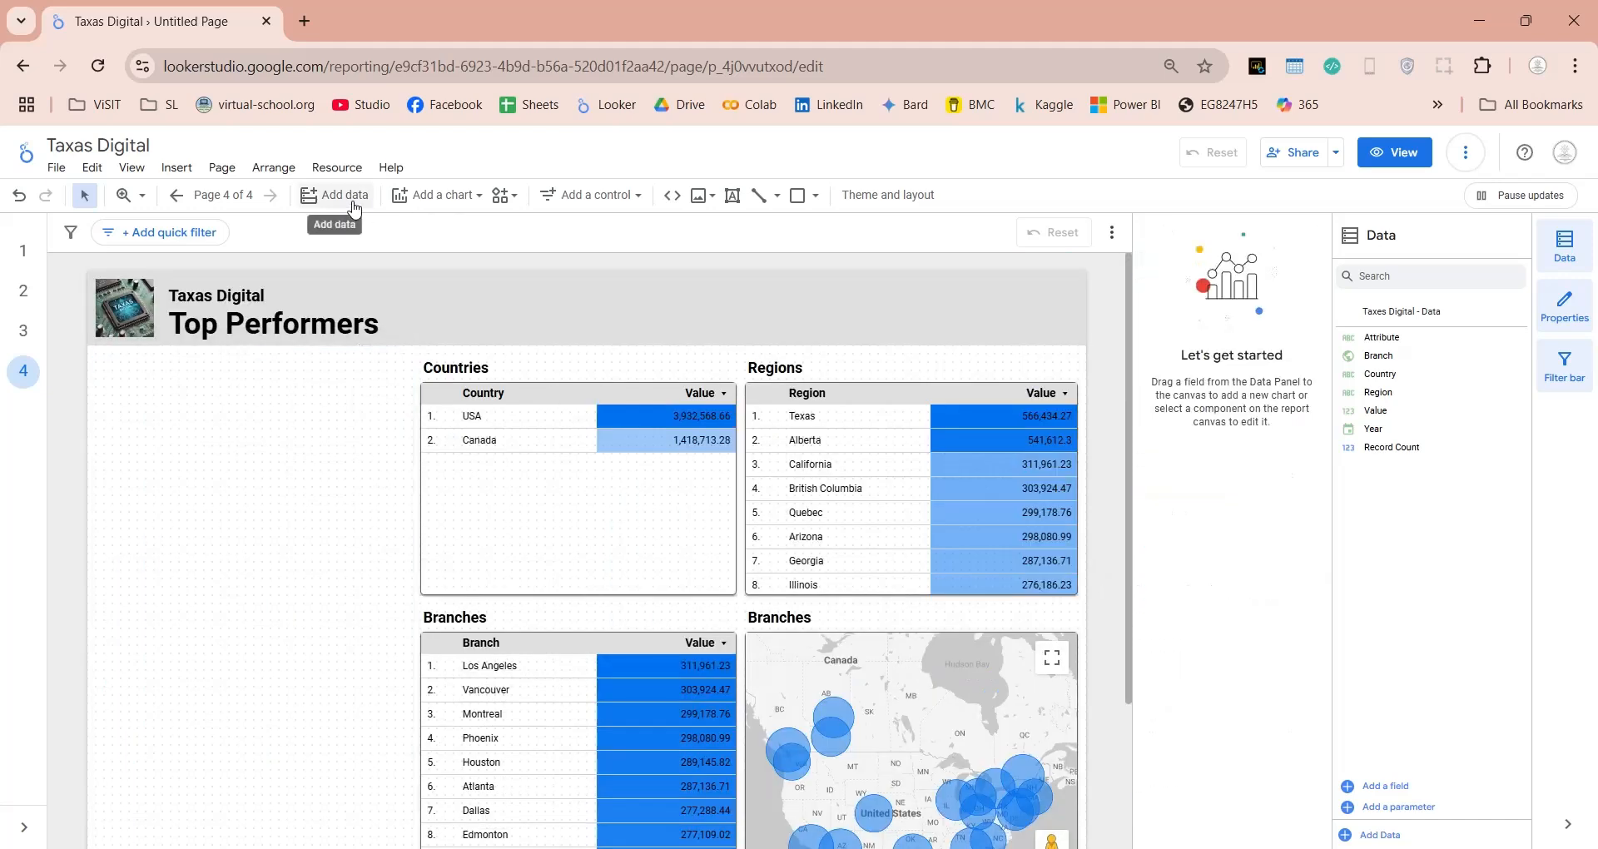
Add a fixed-size list control in the empty column beside Countries and stretch it down to the page's lower margin
left_click(591, 195)
left_click(599, 273)
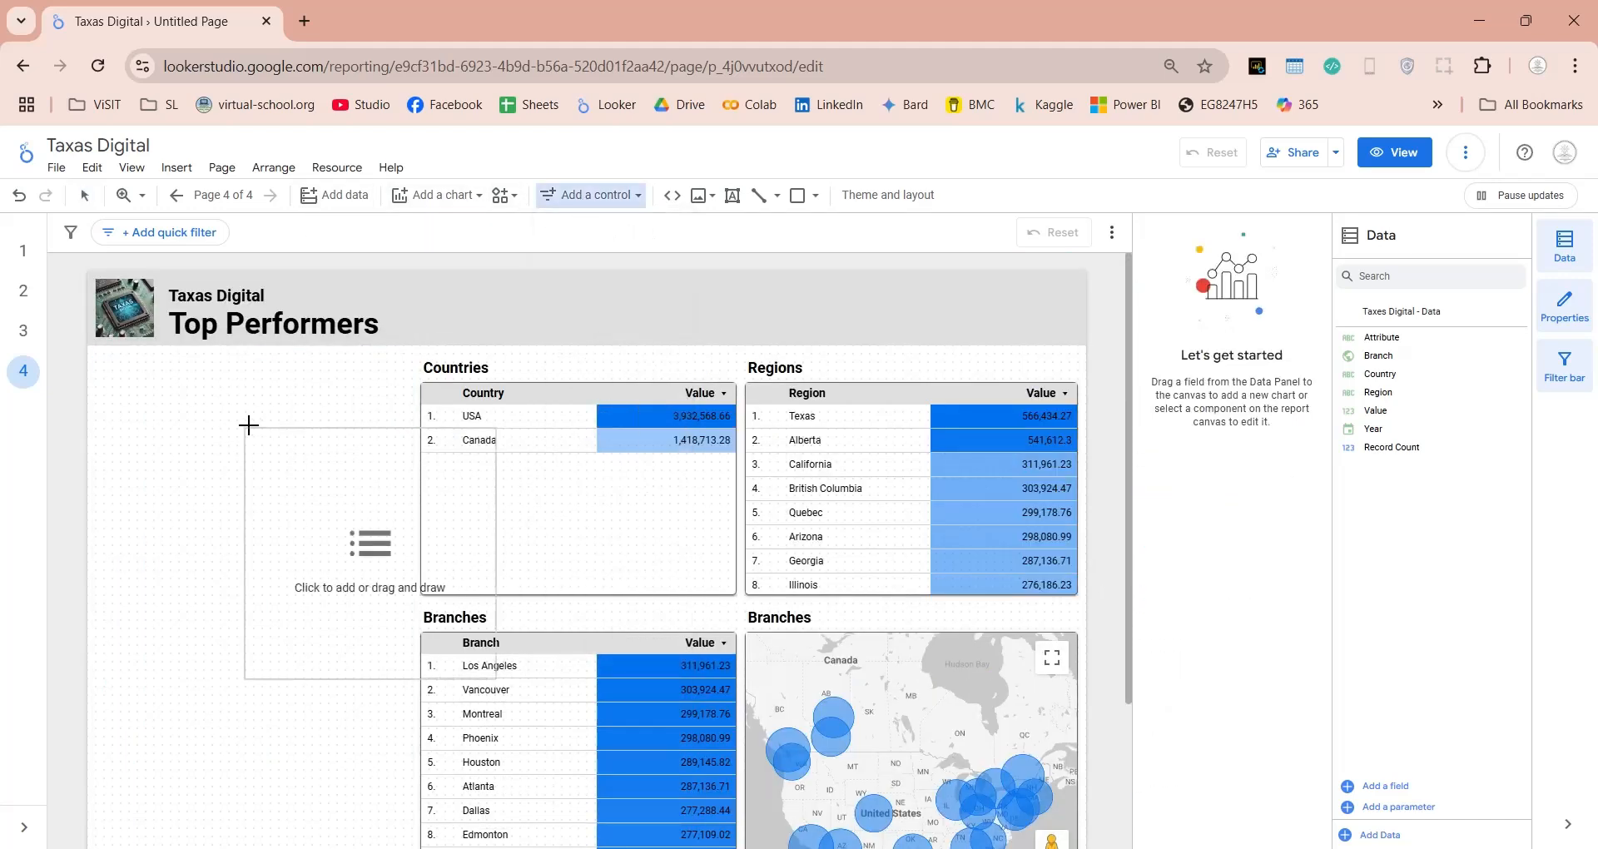
left_click(96, 367)
left_click_drag(346, 620, 411, 750)
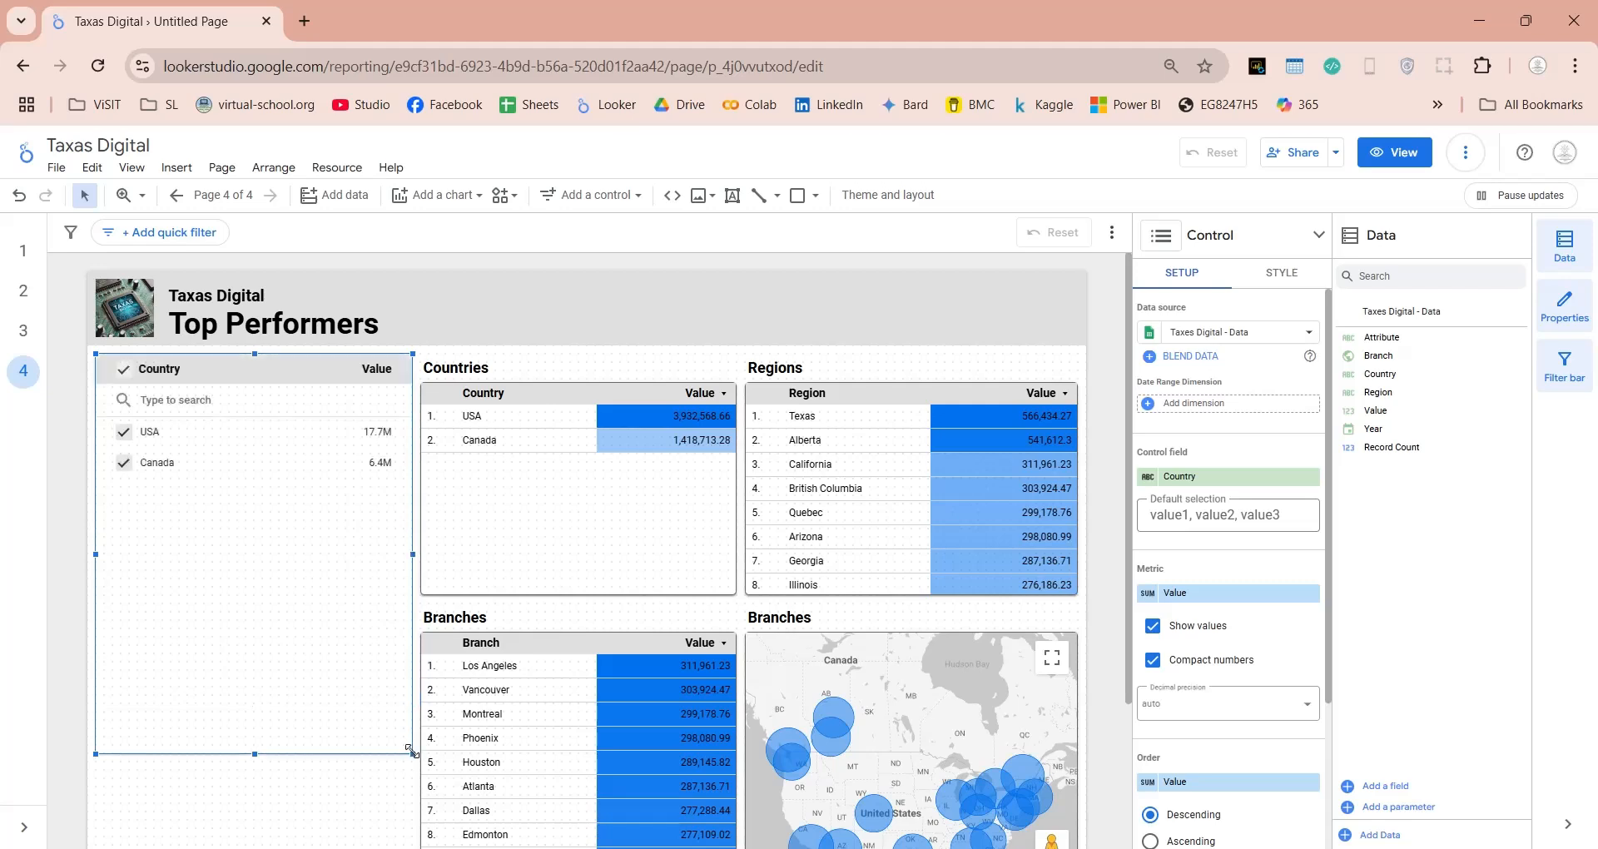
scroll(354, 591, "down", 2)
left_click_drag(256, 565, 248, 756)
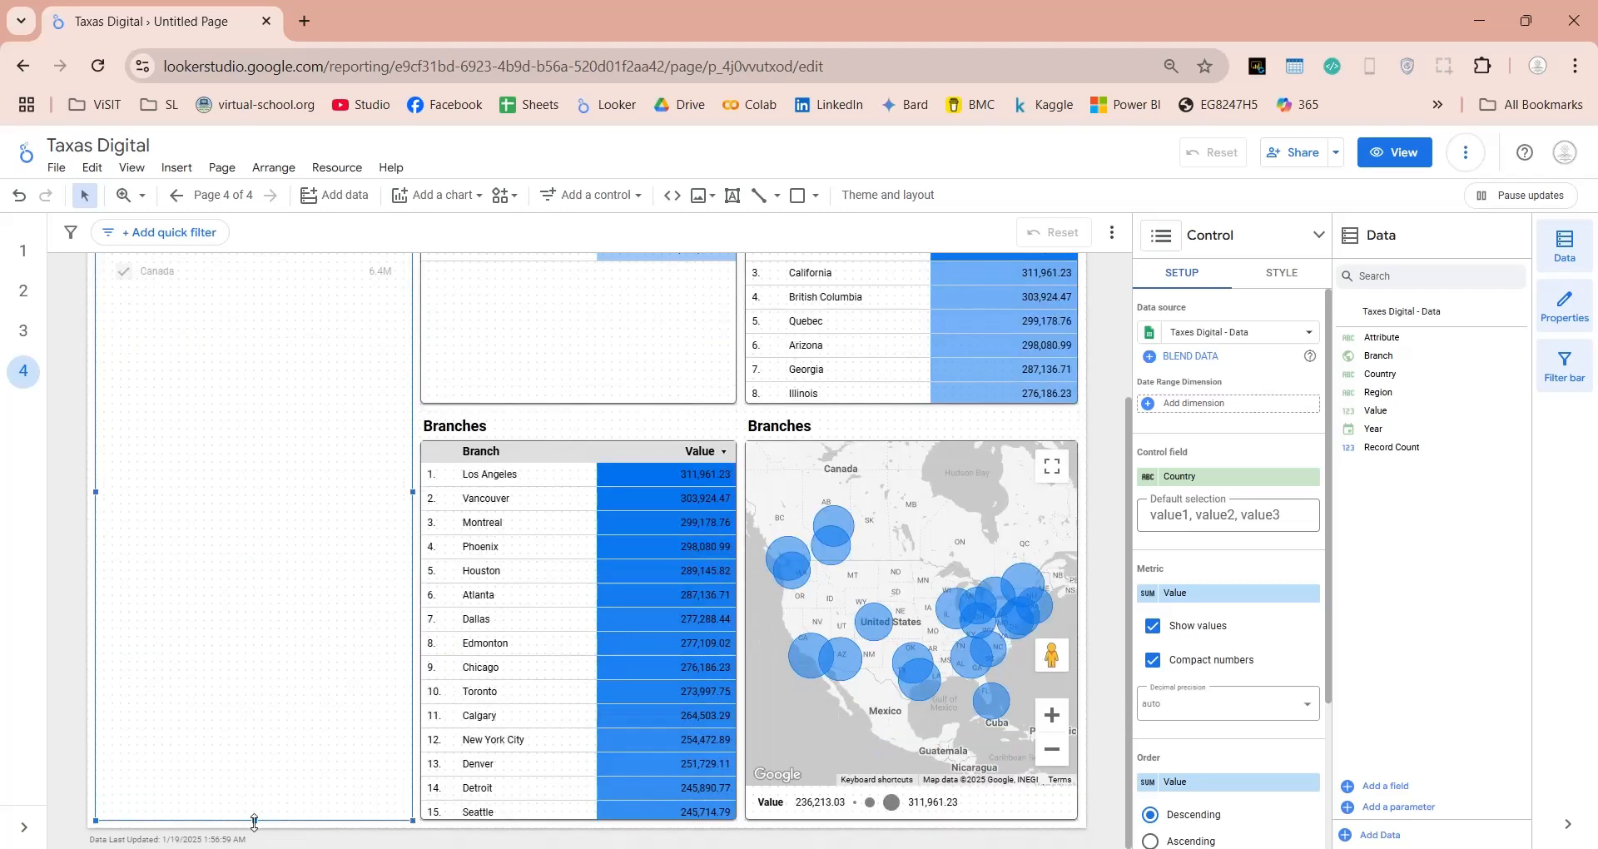
Set the list control's field to Attribute and its default selection to Profit
left_click_drag(1420, 335, 1221, 487)
left_click(1258, 514)
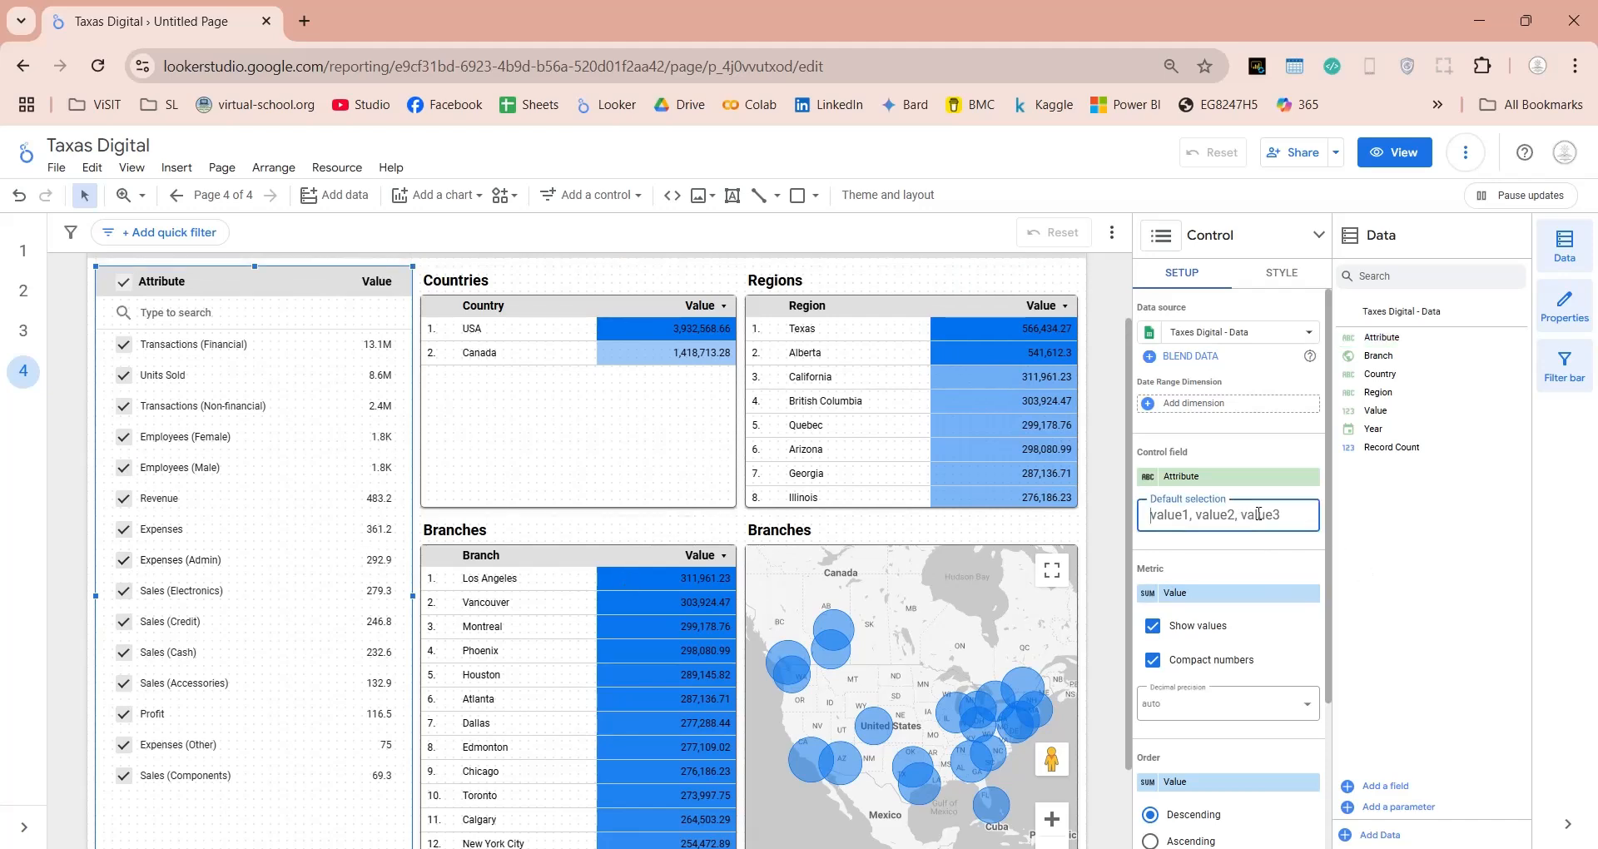
key("Return")
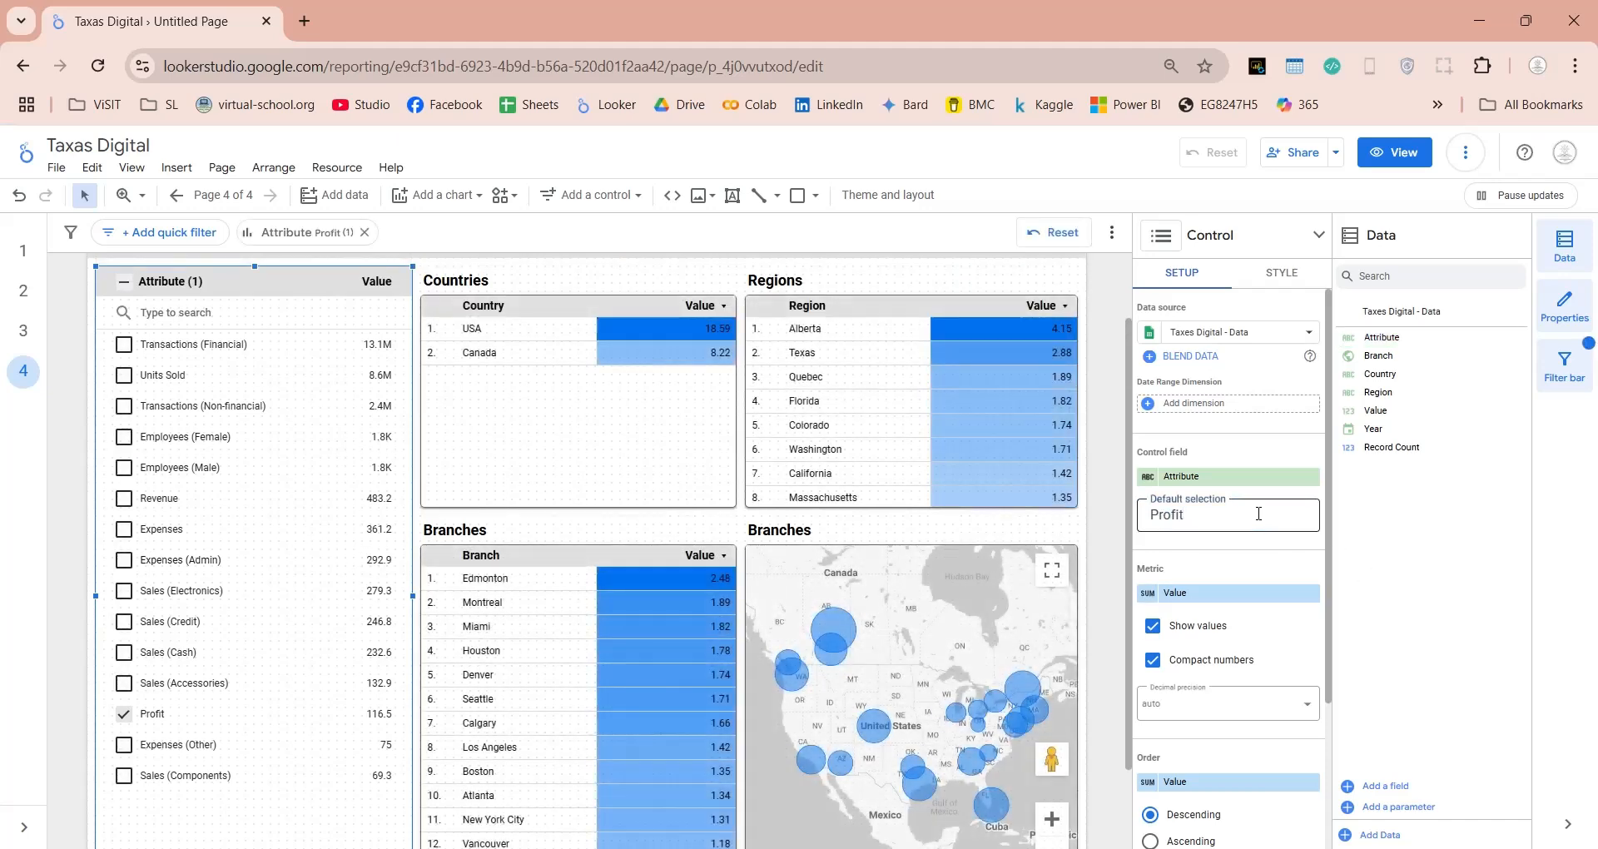
Apply the existing Y_2004 filter to the Attribute list control
scroll(1304, 637, "down", 3)
left_click(1203, 782)
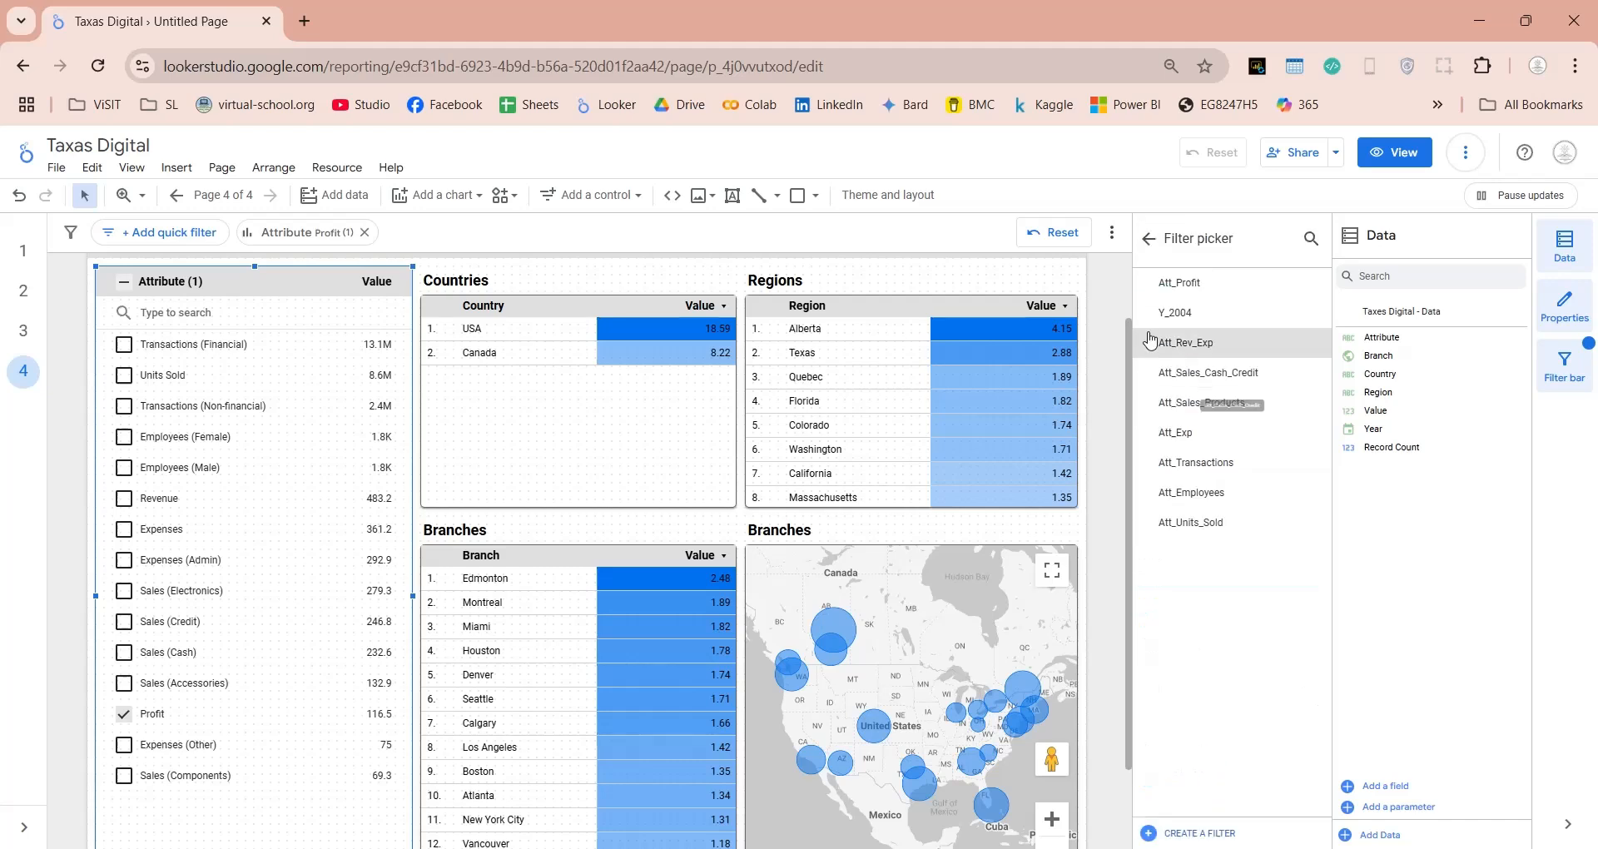
left_click(1171, 316)
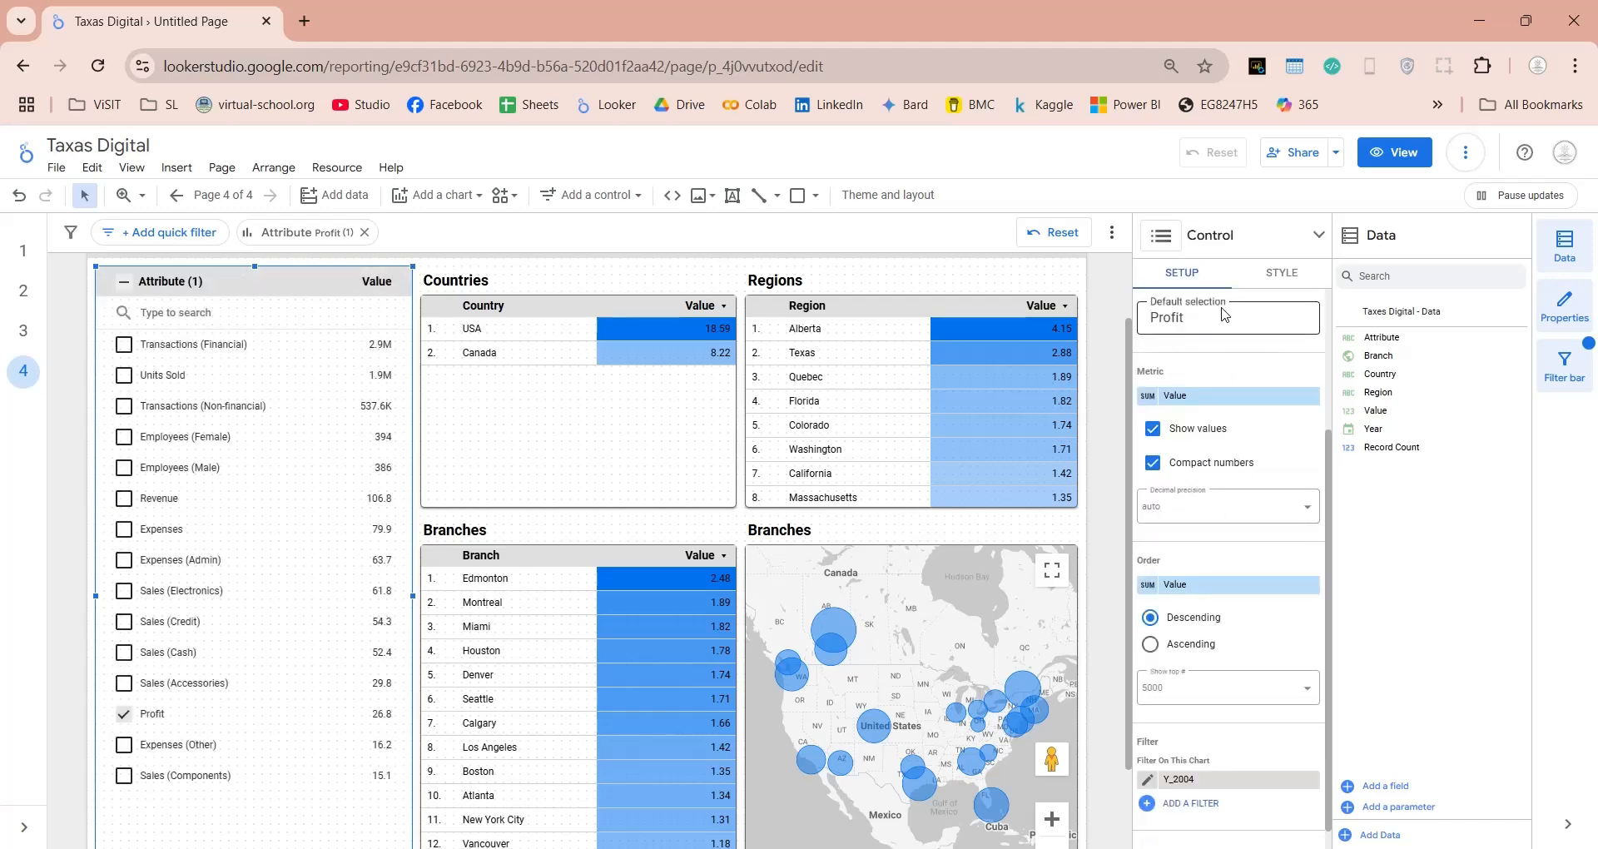
Make the Attribute list control single-select
left_click(1285, 275)
scroll(1234, 357, "up", 5)
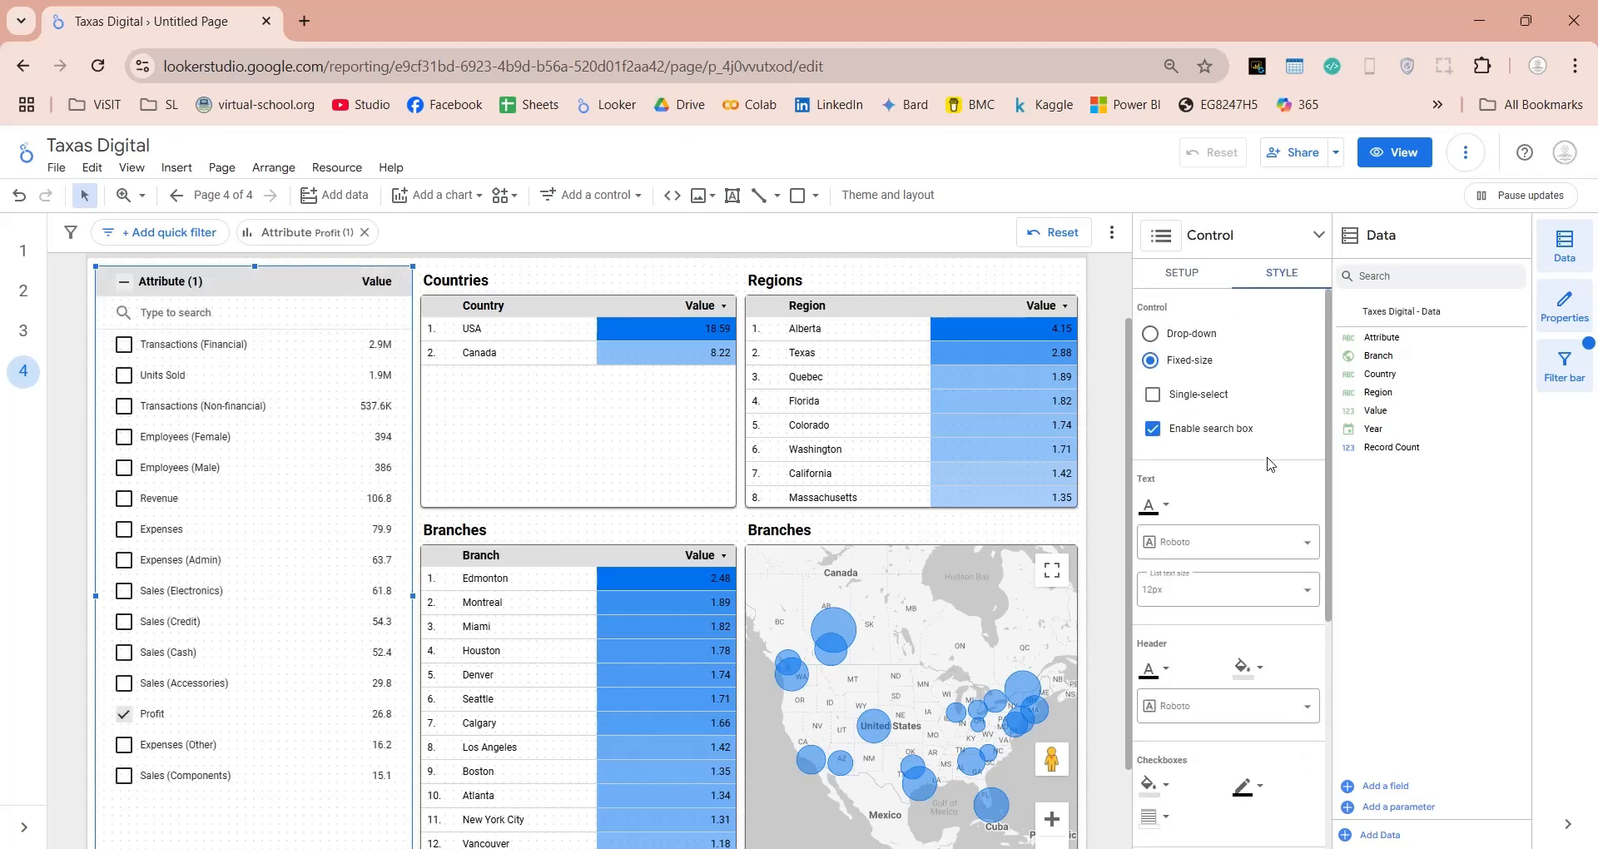
left_click(1154, 397)
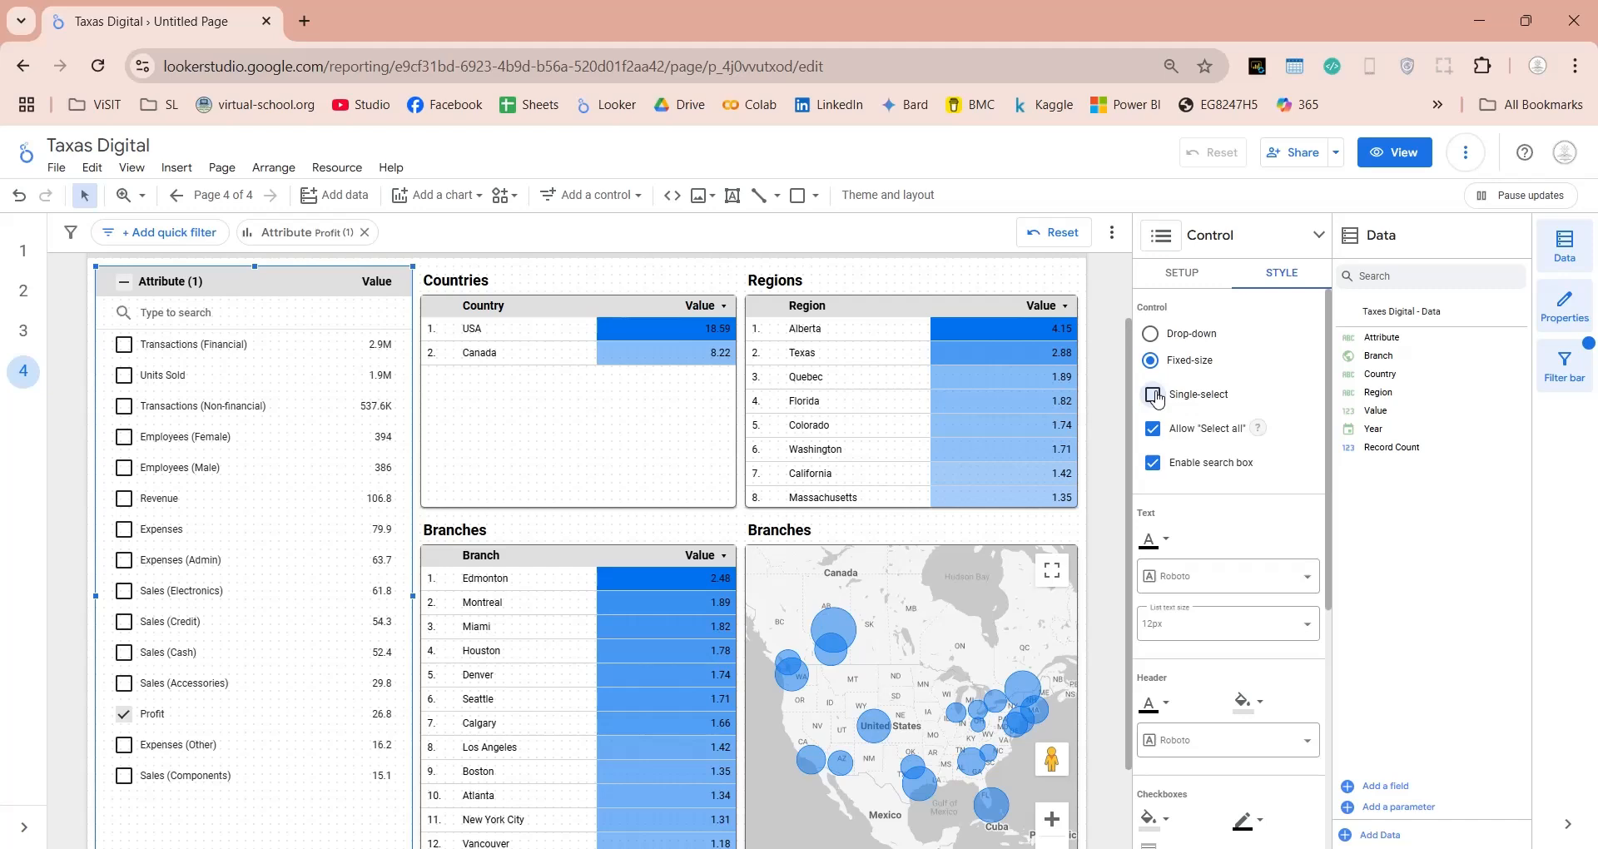
left_click(1154, 397)
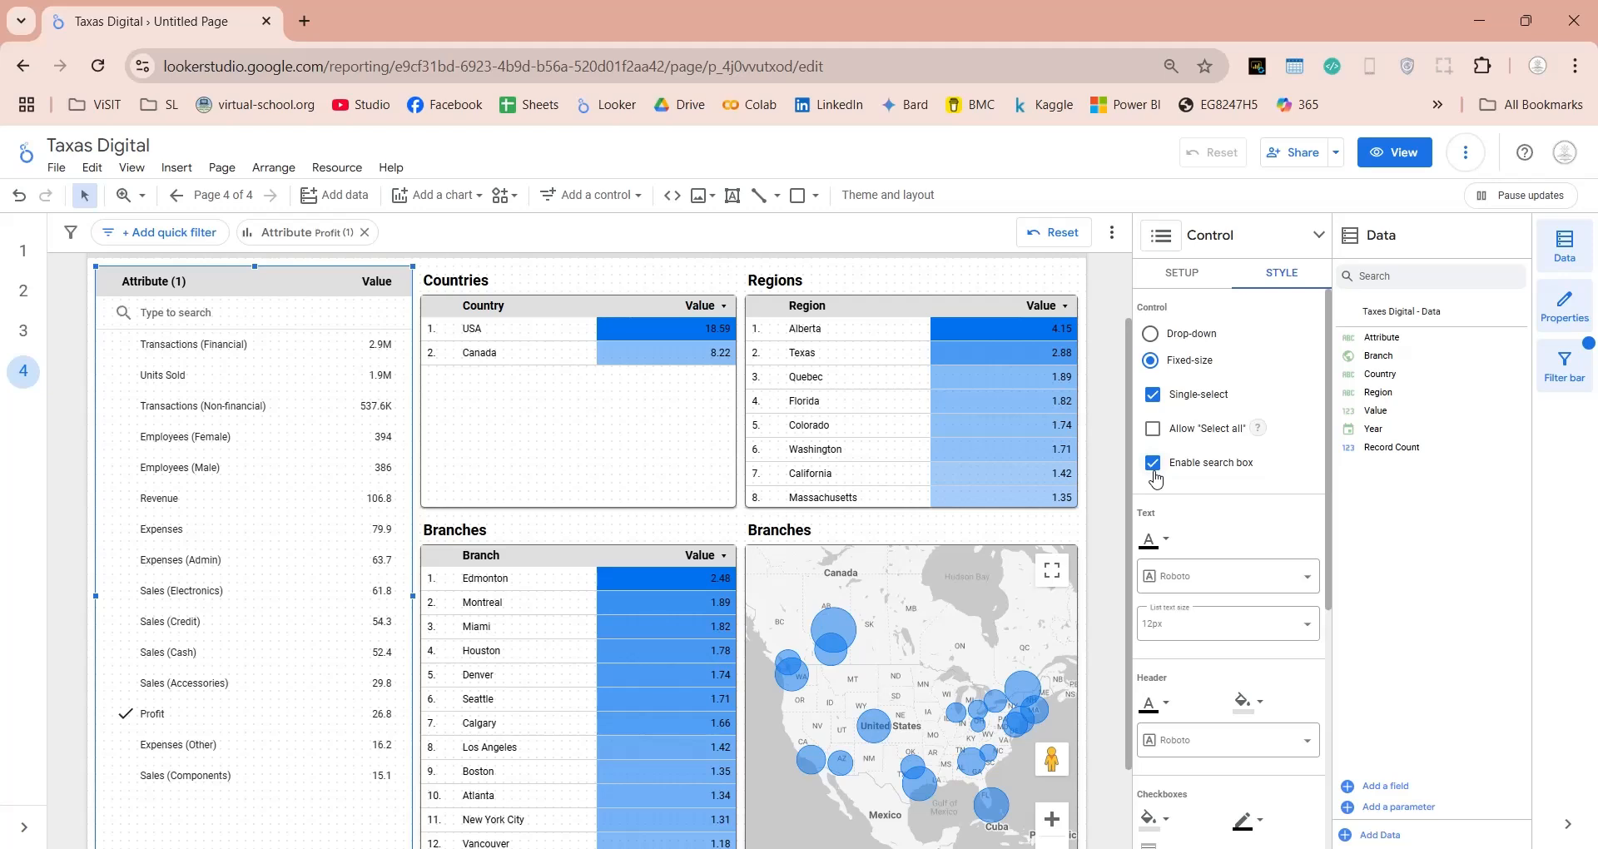
Test the Attribute list control by selecting Sales (Cash), Expenses (Admin) and Employees (Male) in turn
left_click(1182, 274)
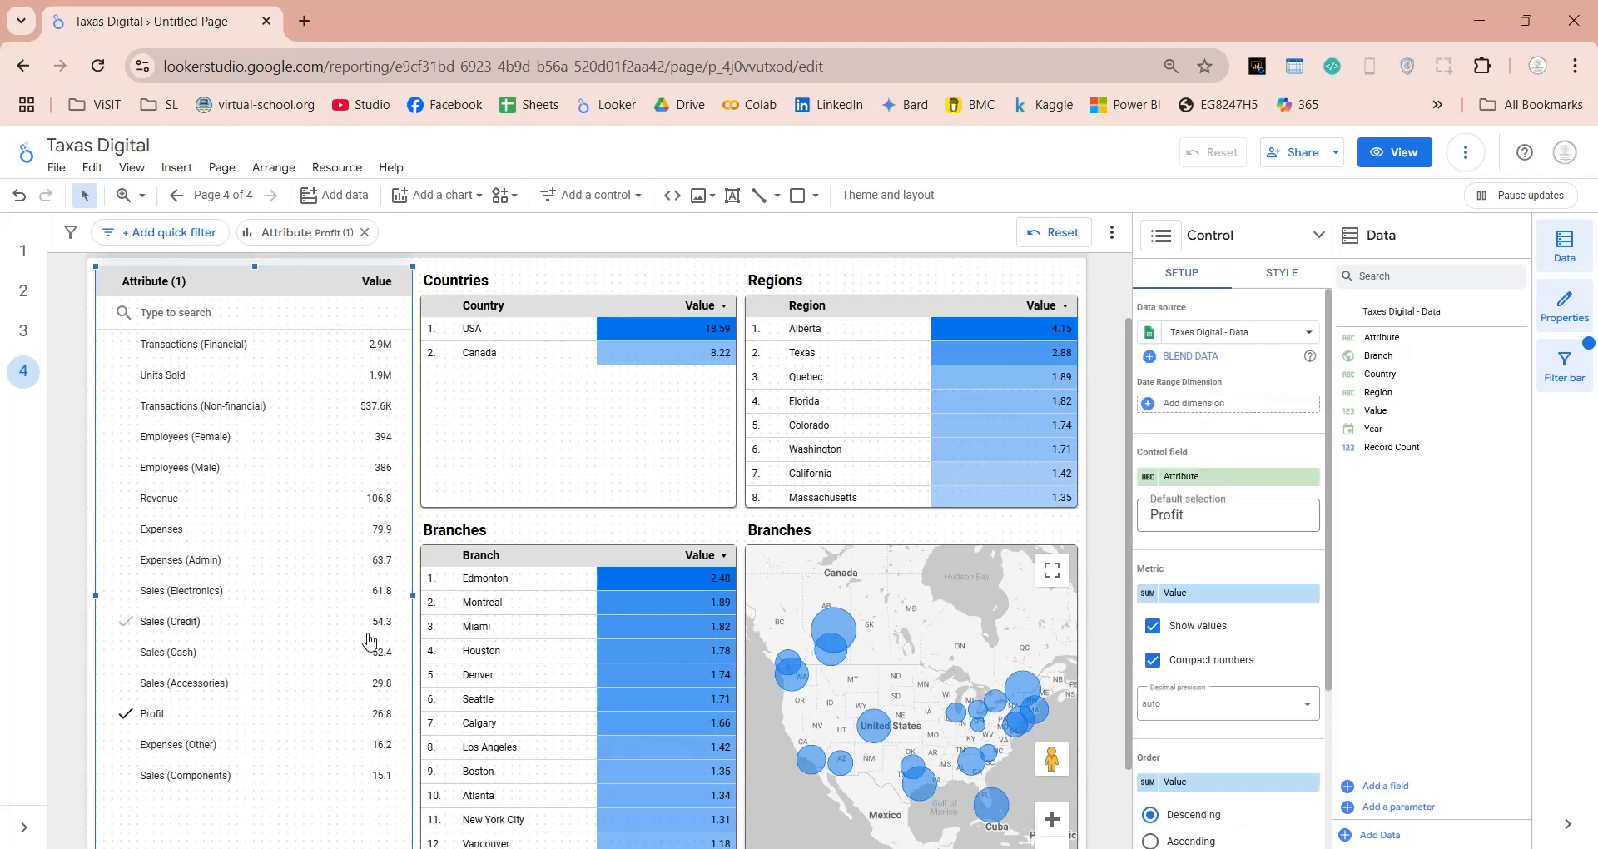
scroll(324, 752, "down", 1)
scroll(392, 753, "up", 1)
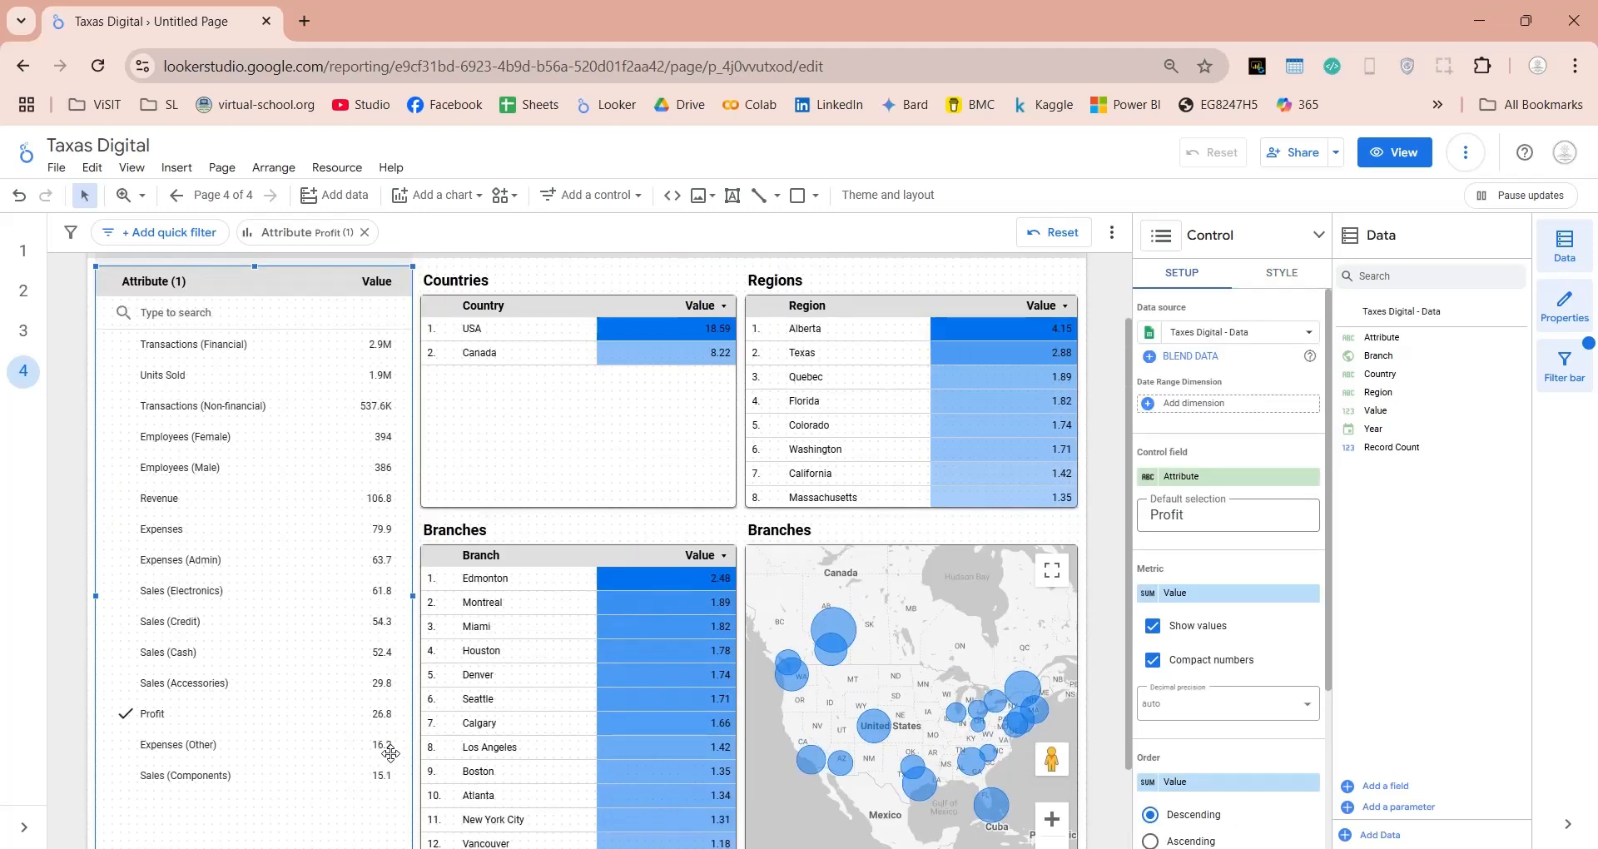
left_click(153, 647)
left_click(160, 566)
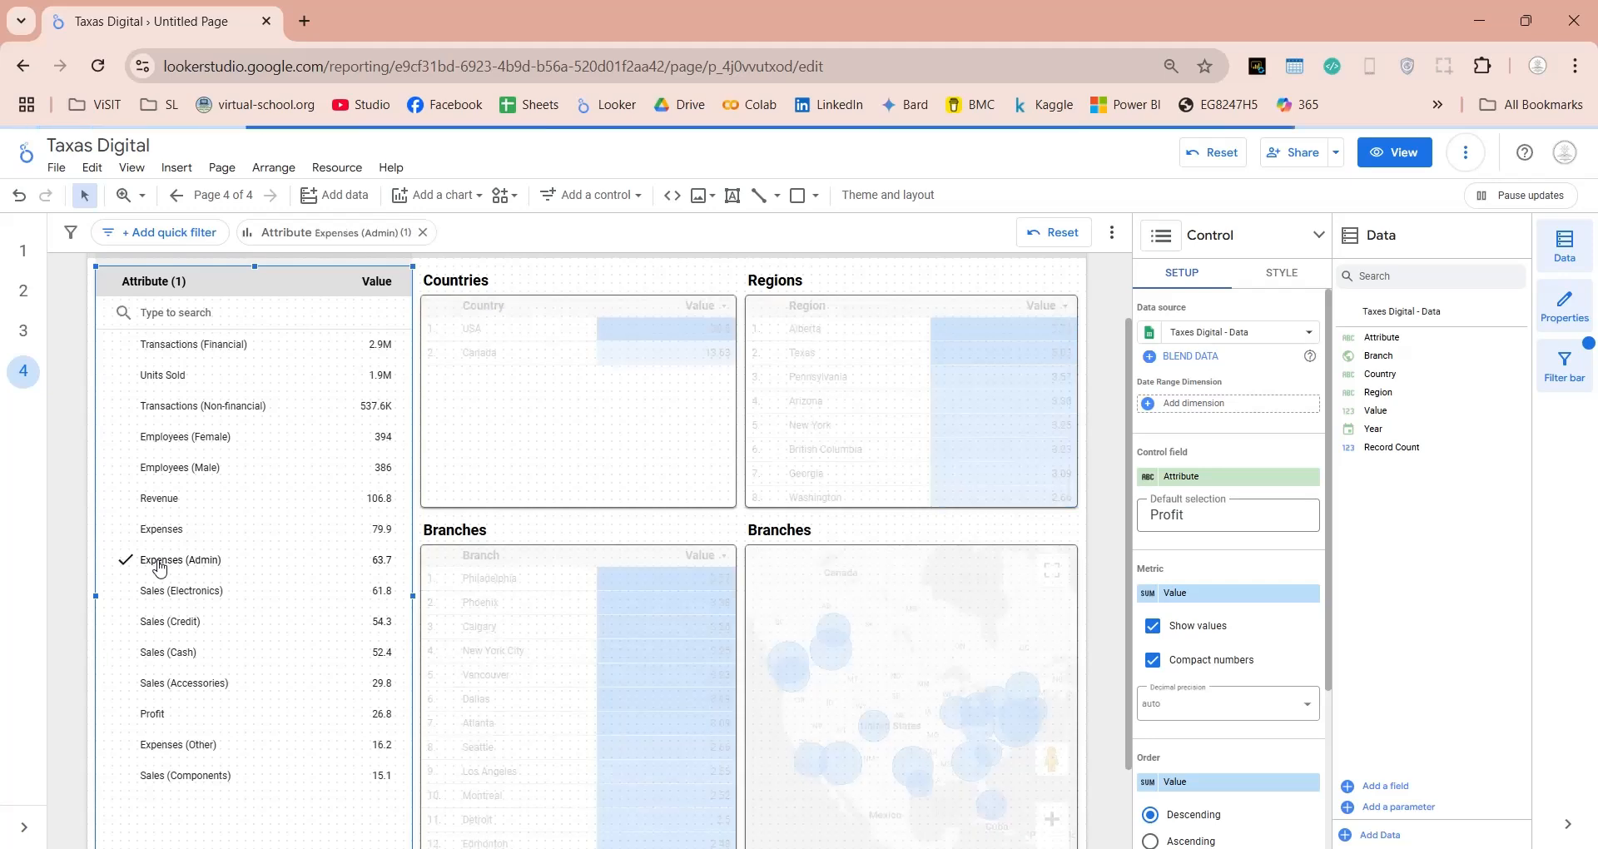
left_click(173, 471)
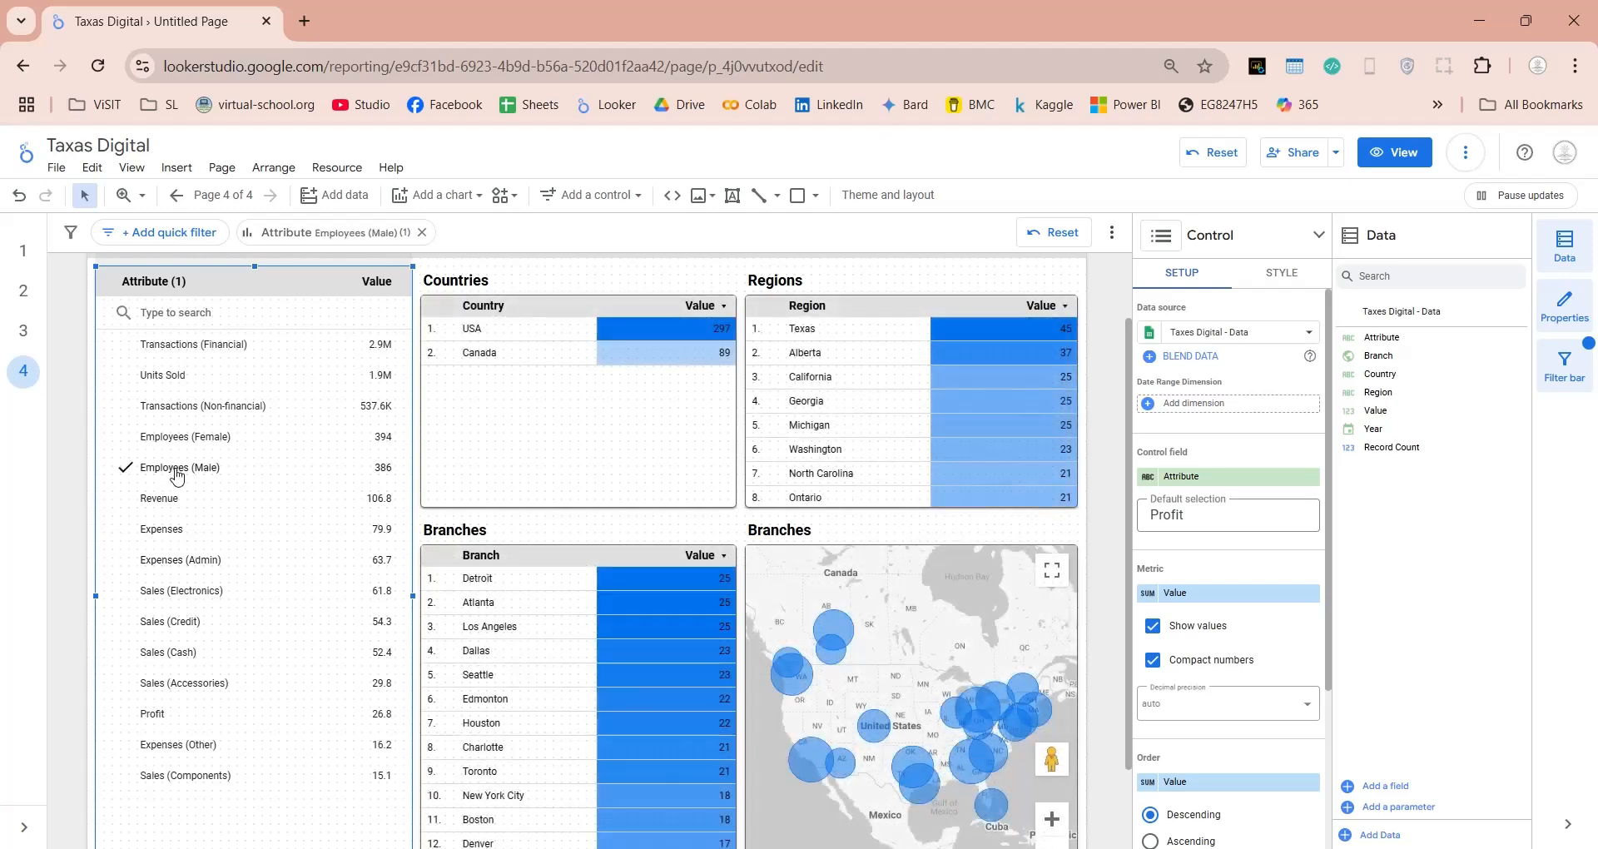
scroll(177, 475, "up", 1)
left_click(1097, 464)
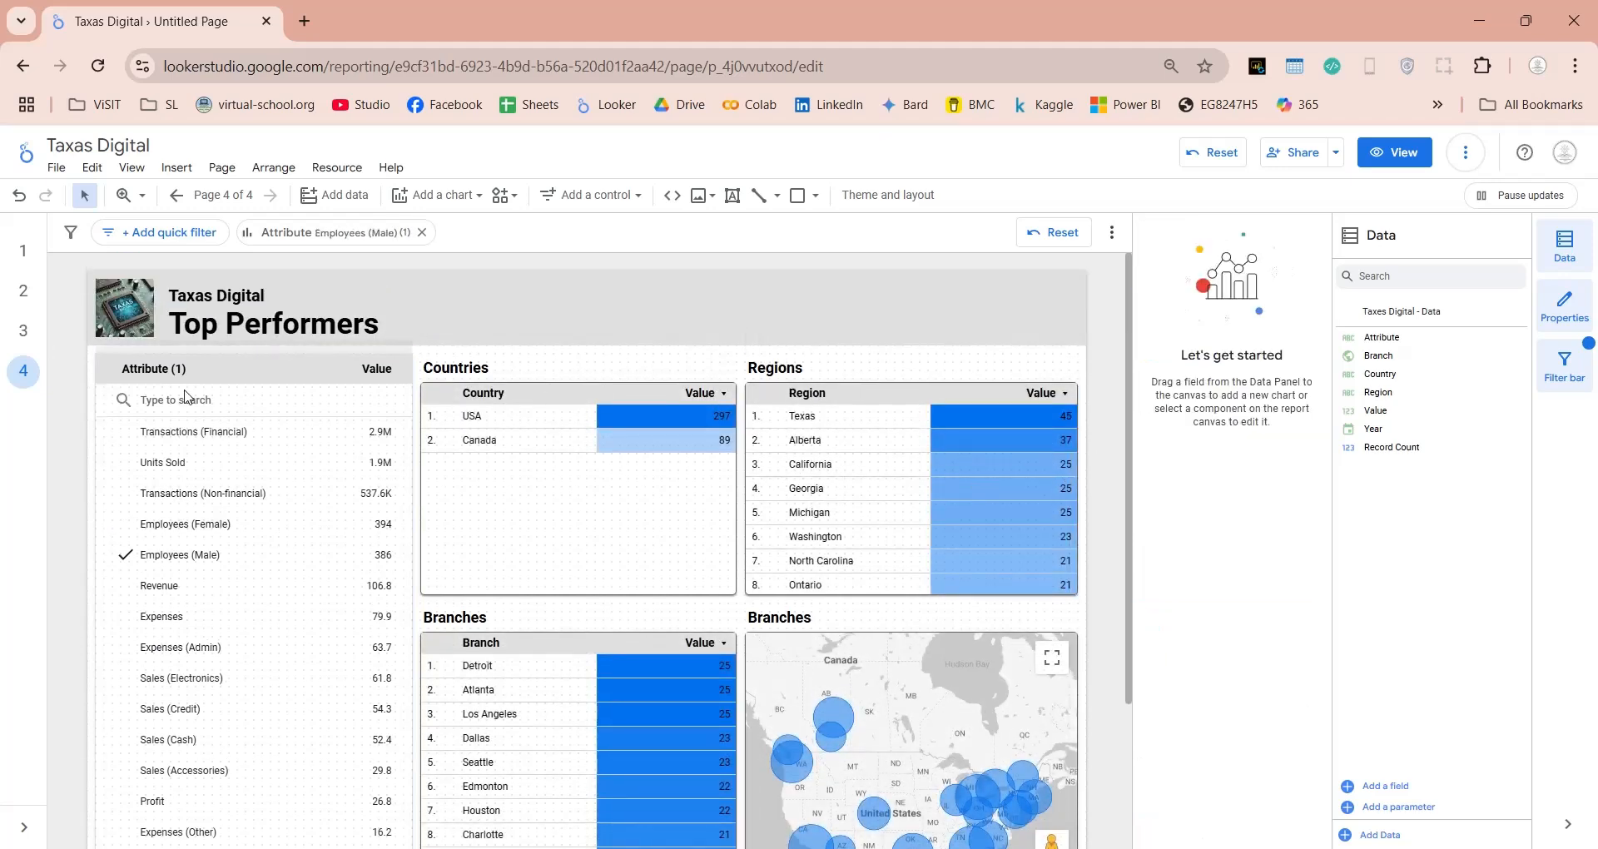
Copy the Countries table and paste only its style onto the Attribute list control
right_click(481, 507)
left_click(528, 276)
right_click(327, 362)
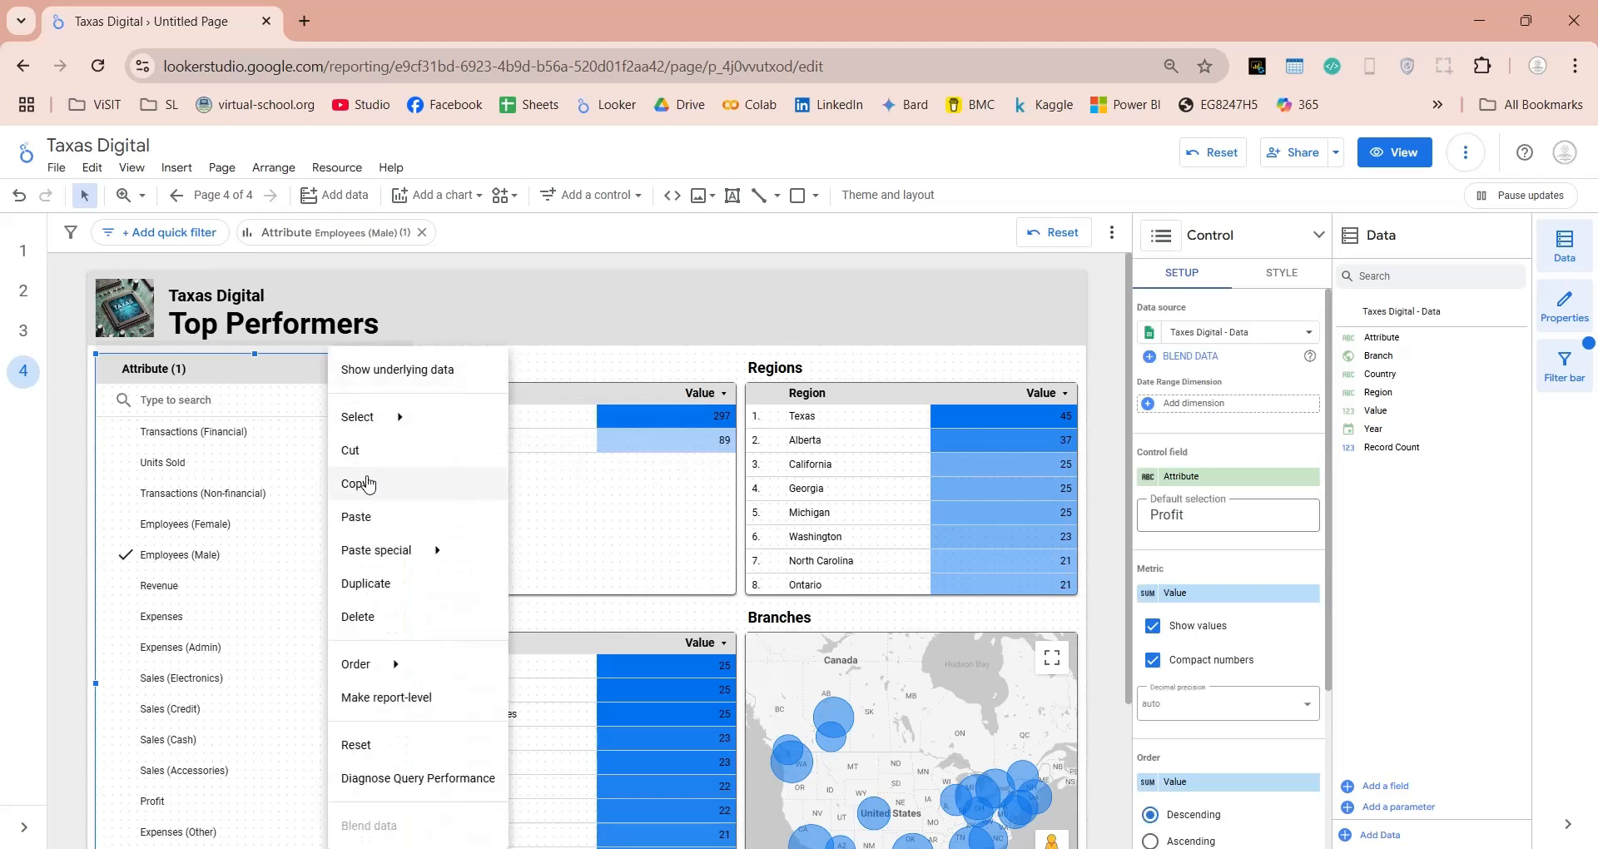
left_click(557, 565)
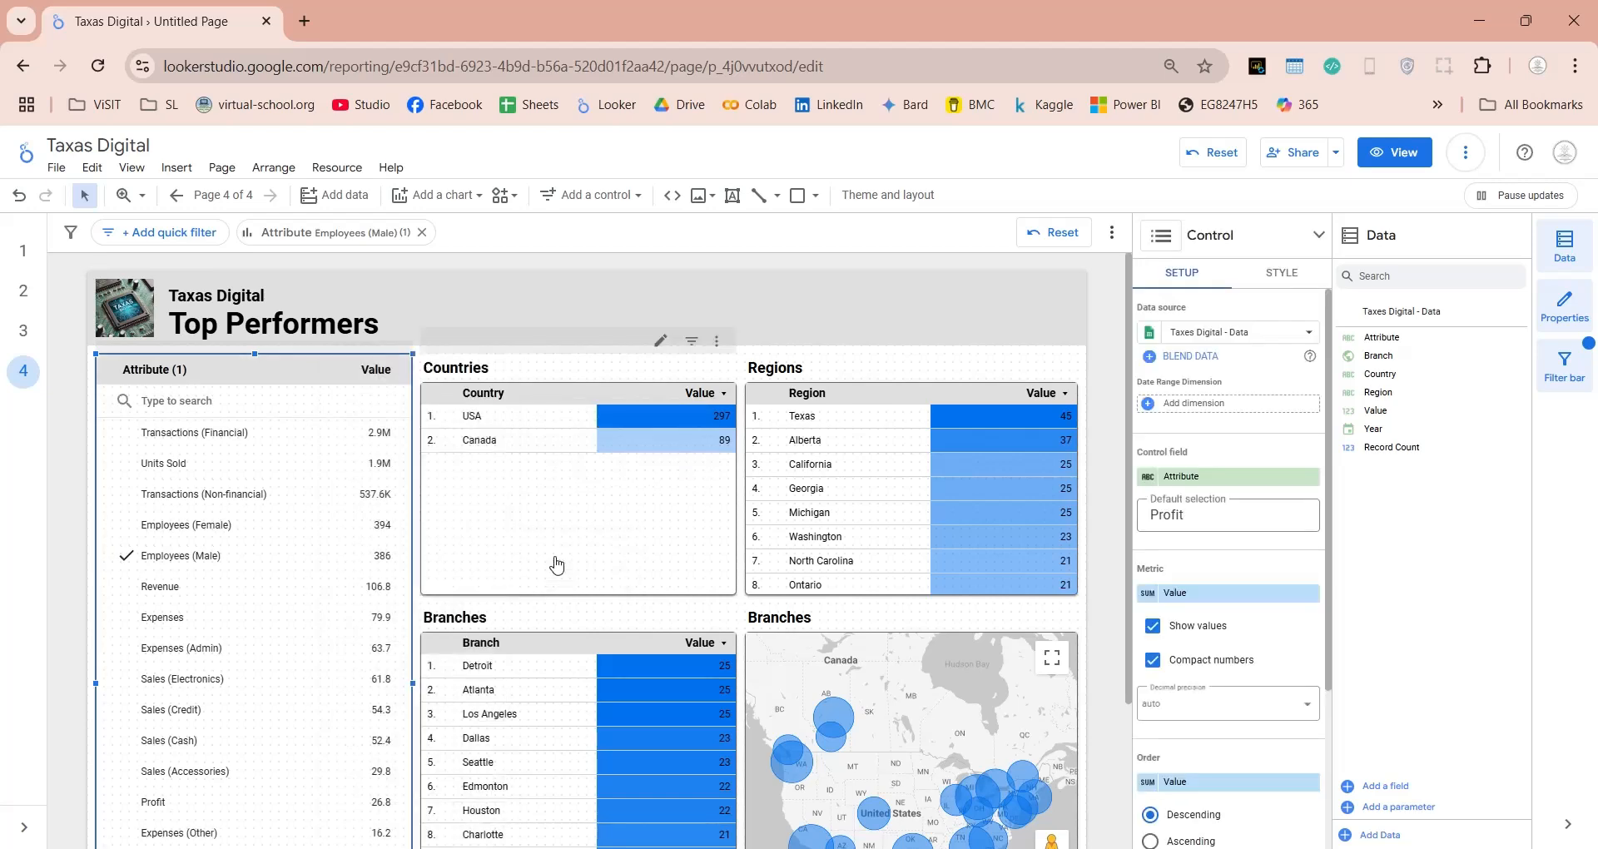
left_click(79, 557)
Switch the report to view mode and open the Profitability page
scroll(1115, 590, "down", 2)
left_click(1394, 152)
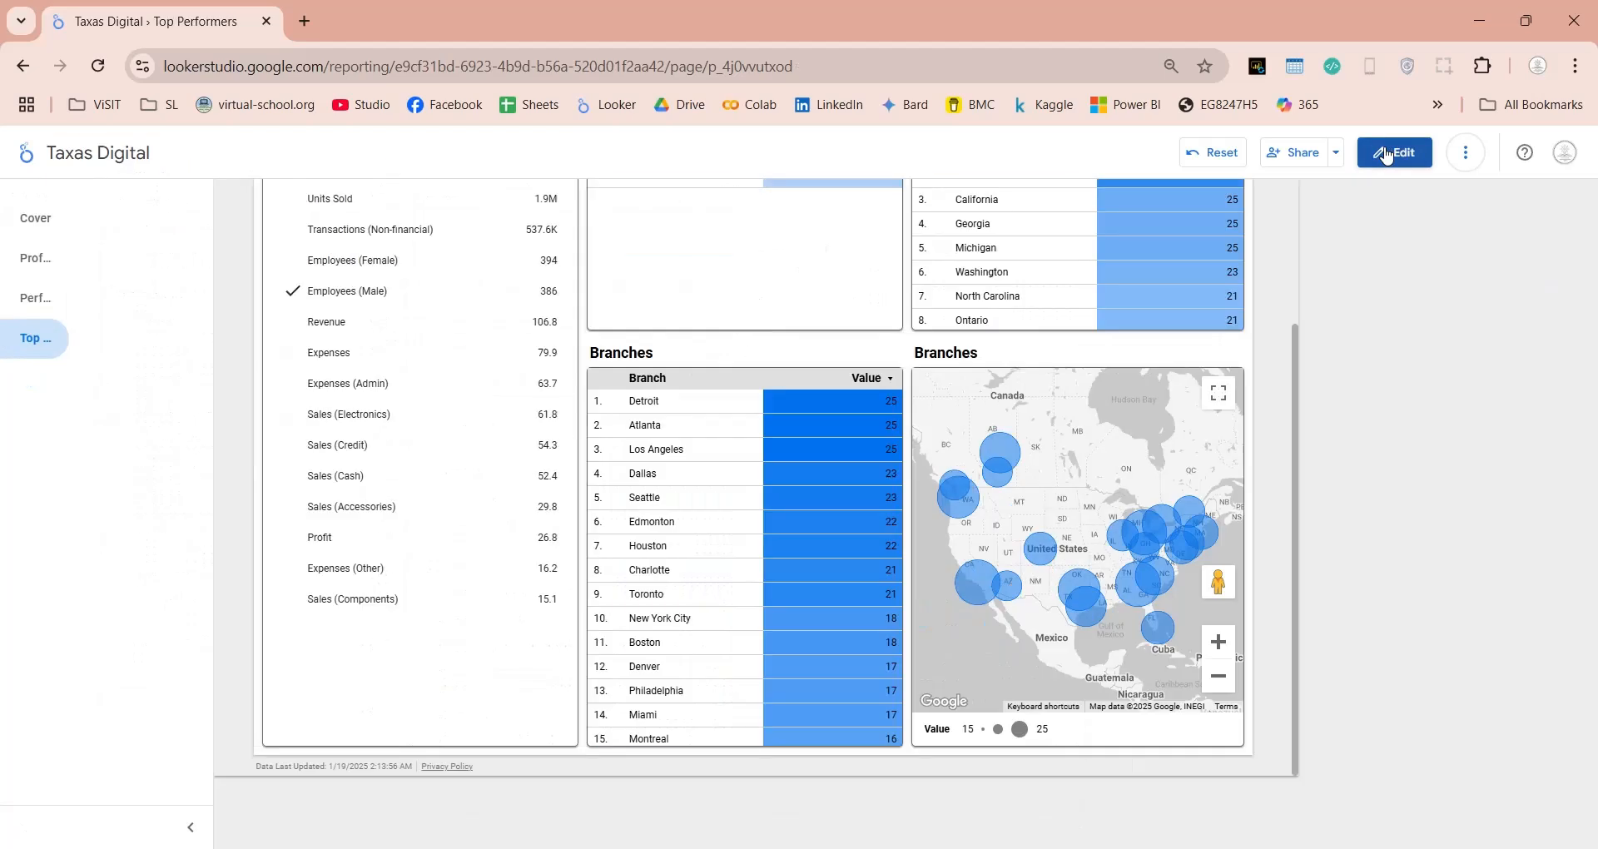
left_click(50, 258)
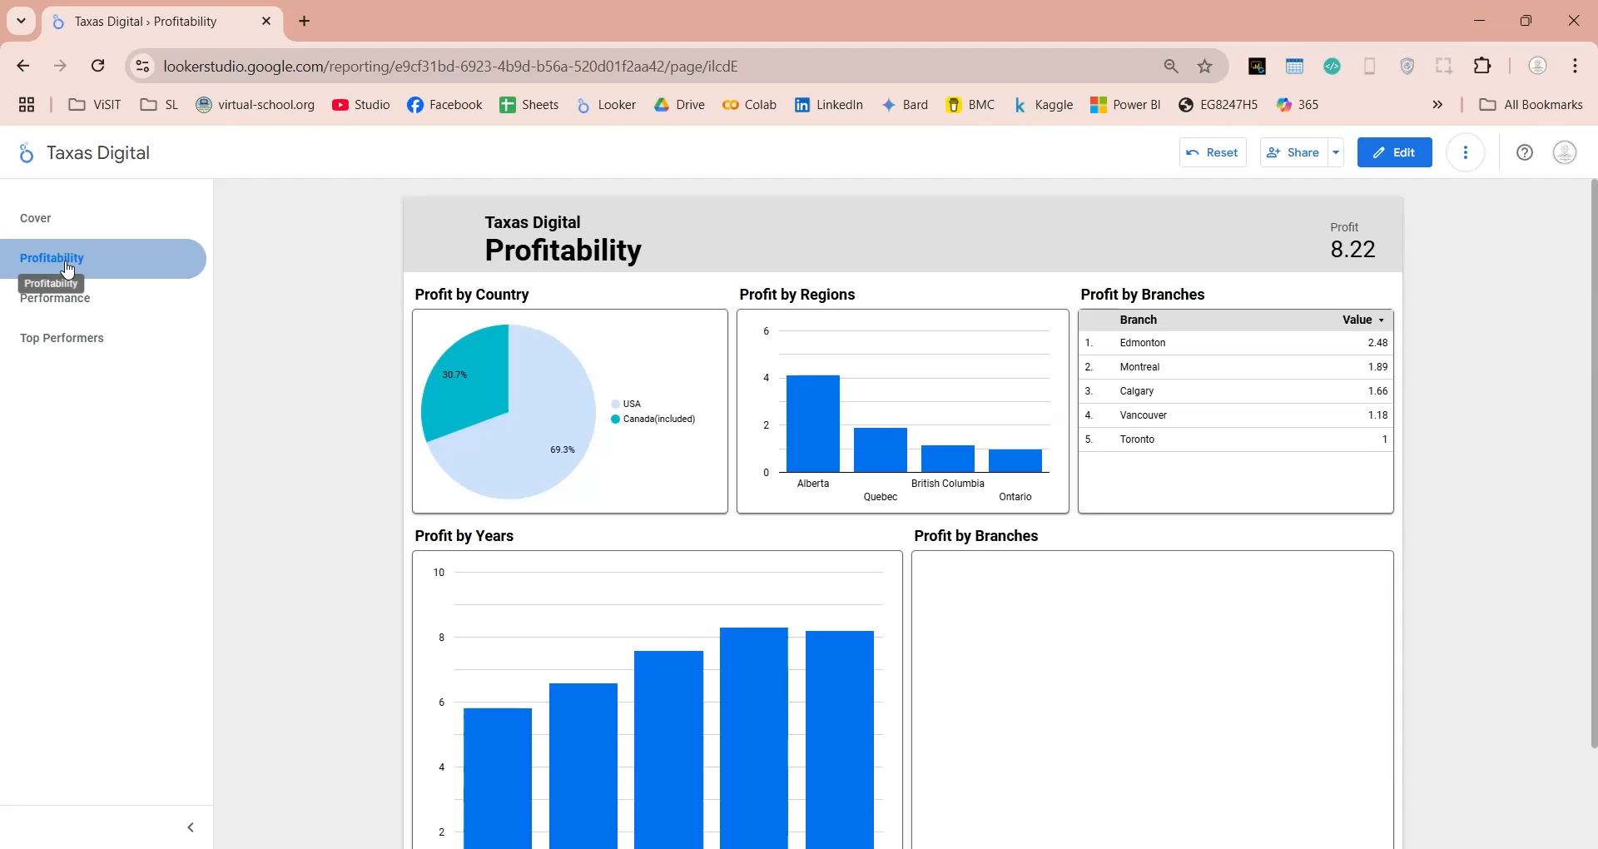
Open the Cover page and review the report full screen through the Performance and Top Performers pages
left_click(52, 220)
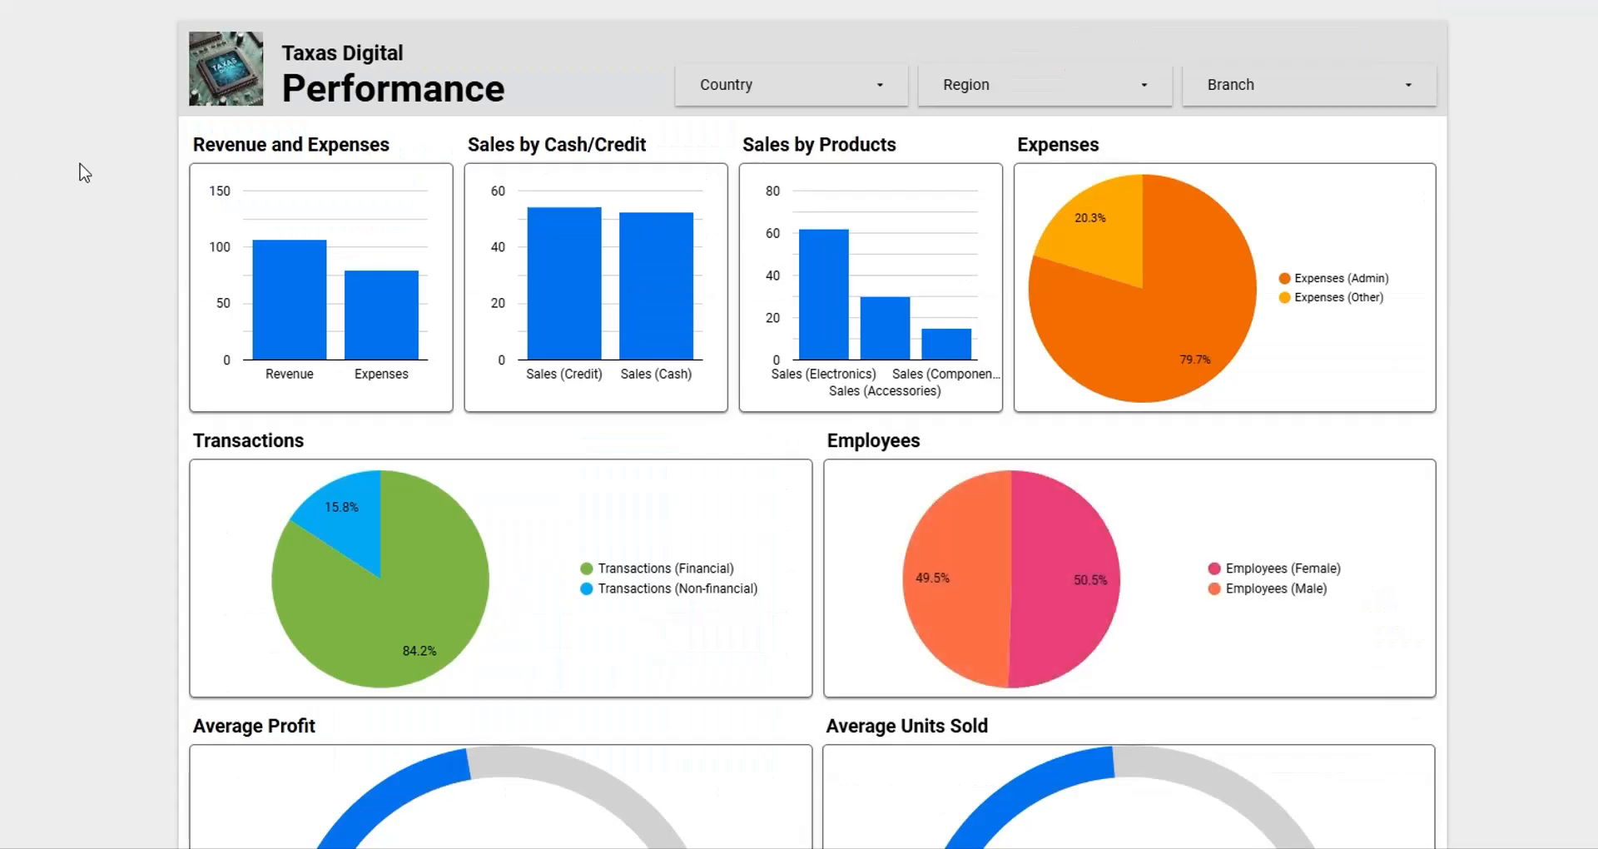
scroll(78, 167, "down", 2)
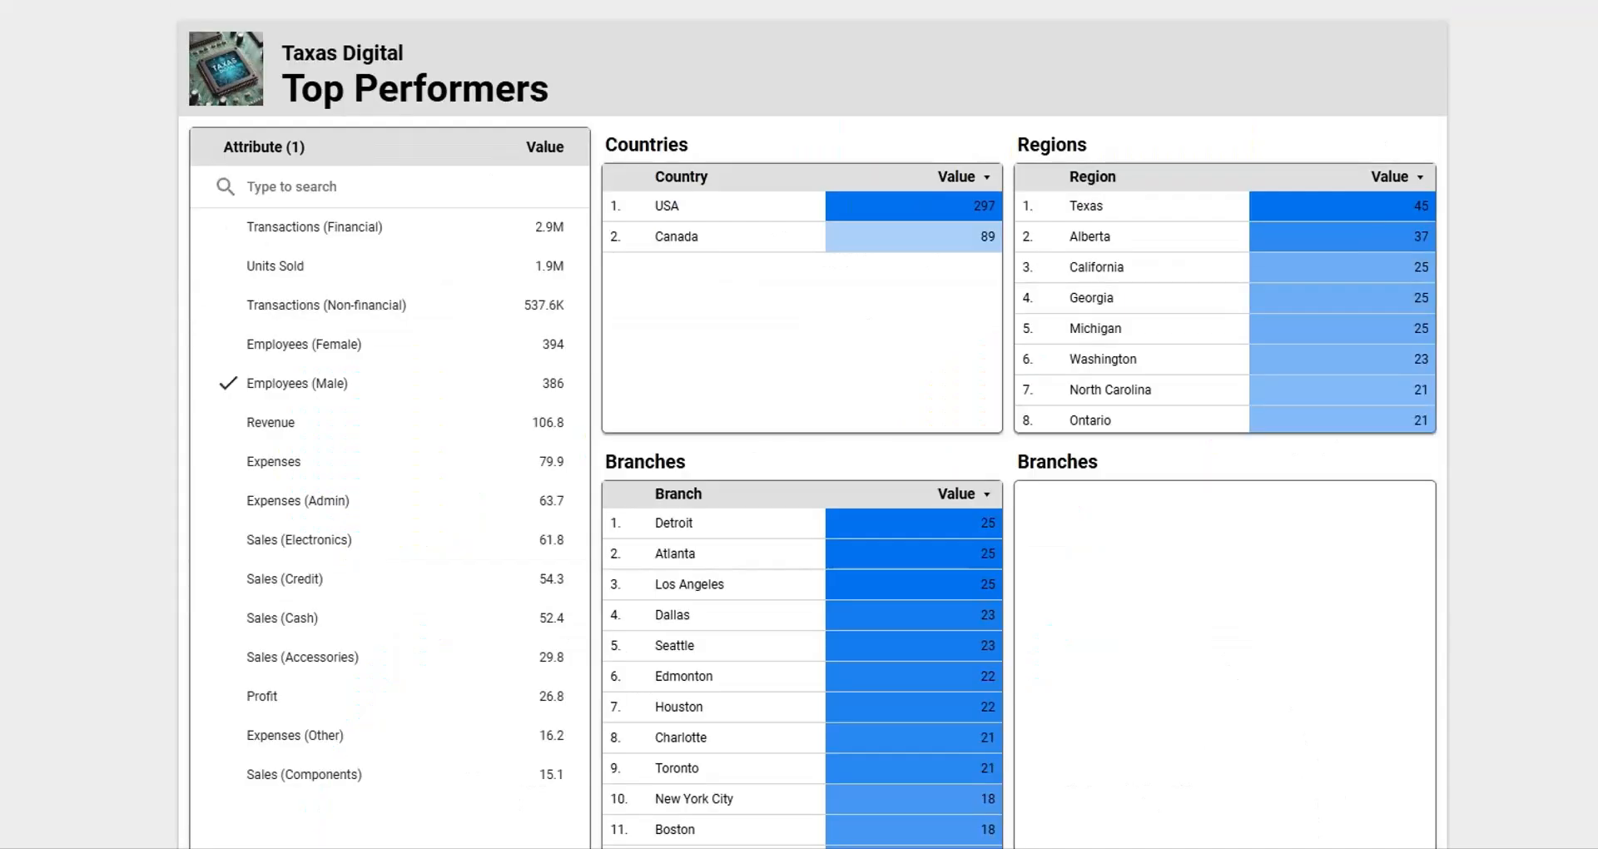
scroll(11, 219, "down", 2)
Test the Top Performers tables and map by selecting attributes one after another, from Transactions (Financial) down to Sales (Components)
left_click(286, 102)
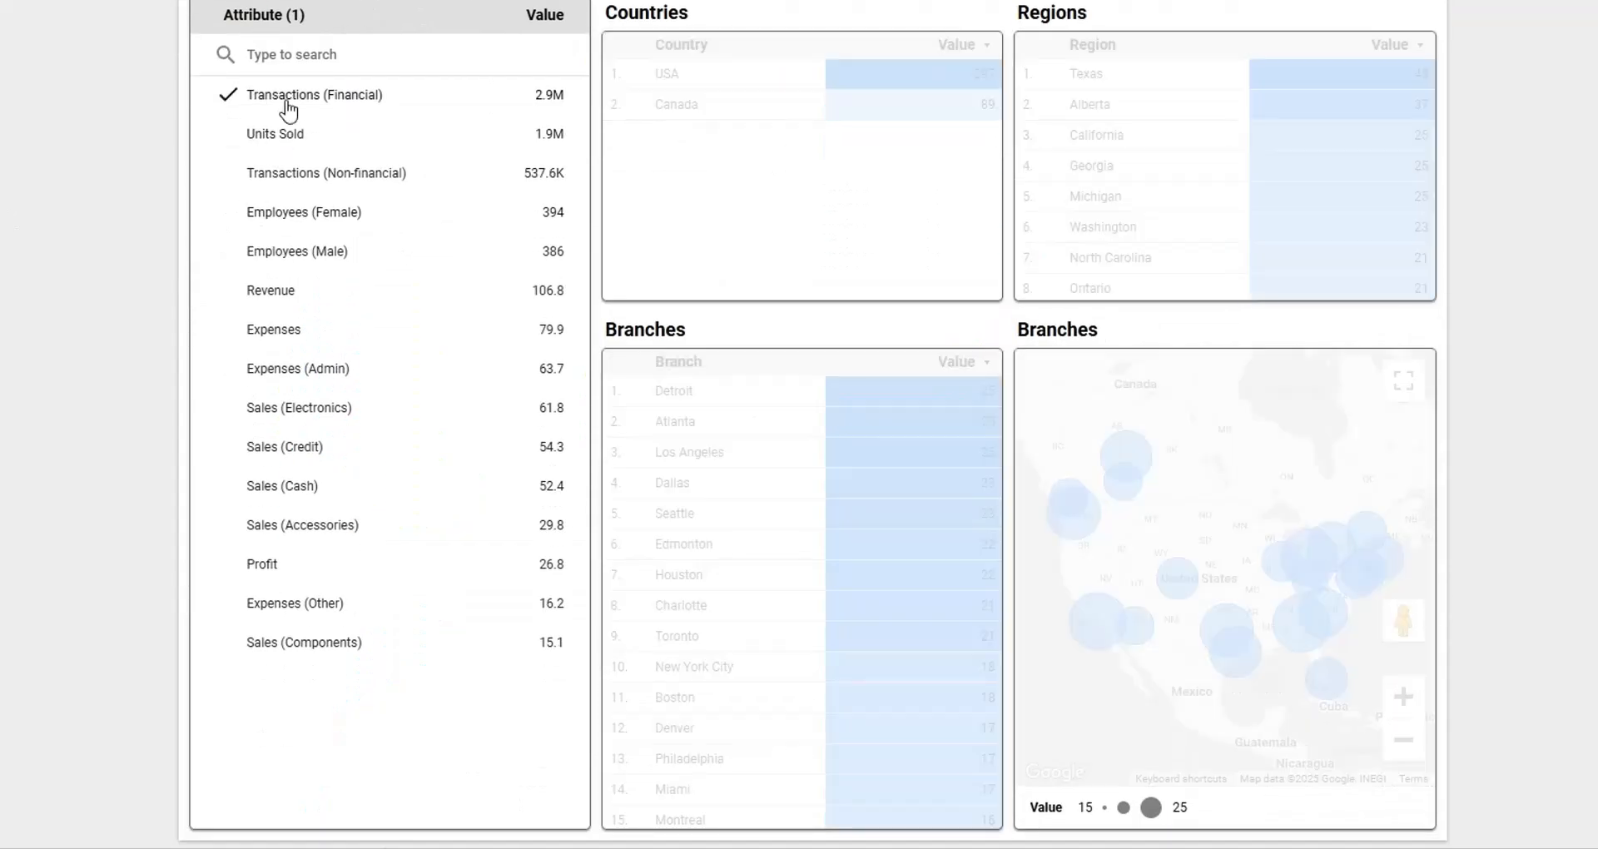
left_click(276, 138)
left_click(278, 183)
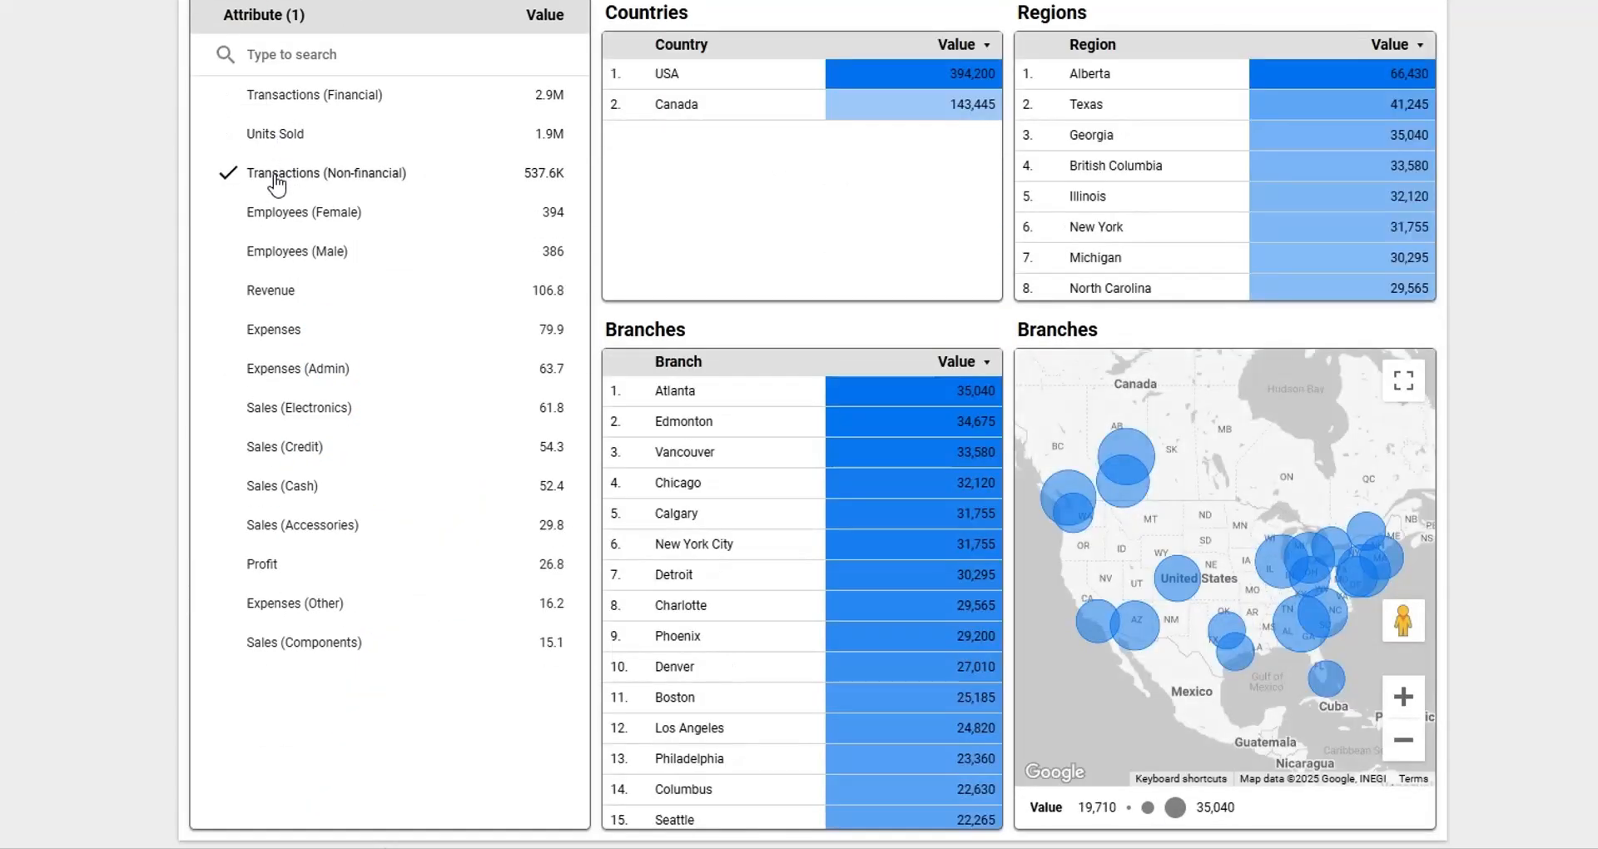
left_click(281, 215)
left_click(266, 250)
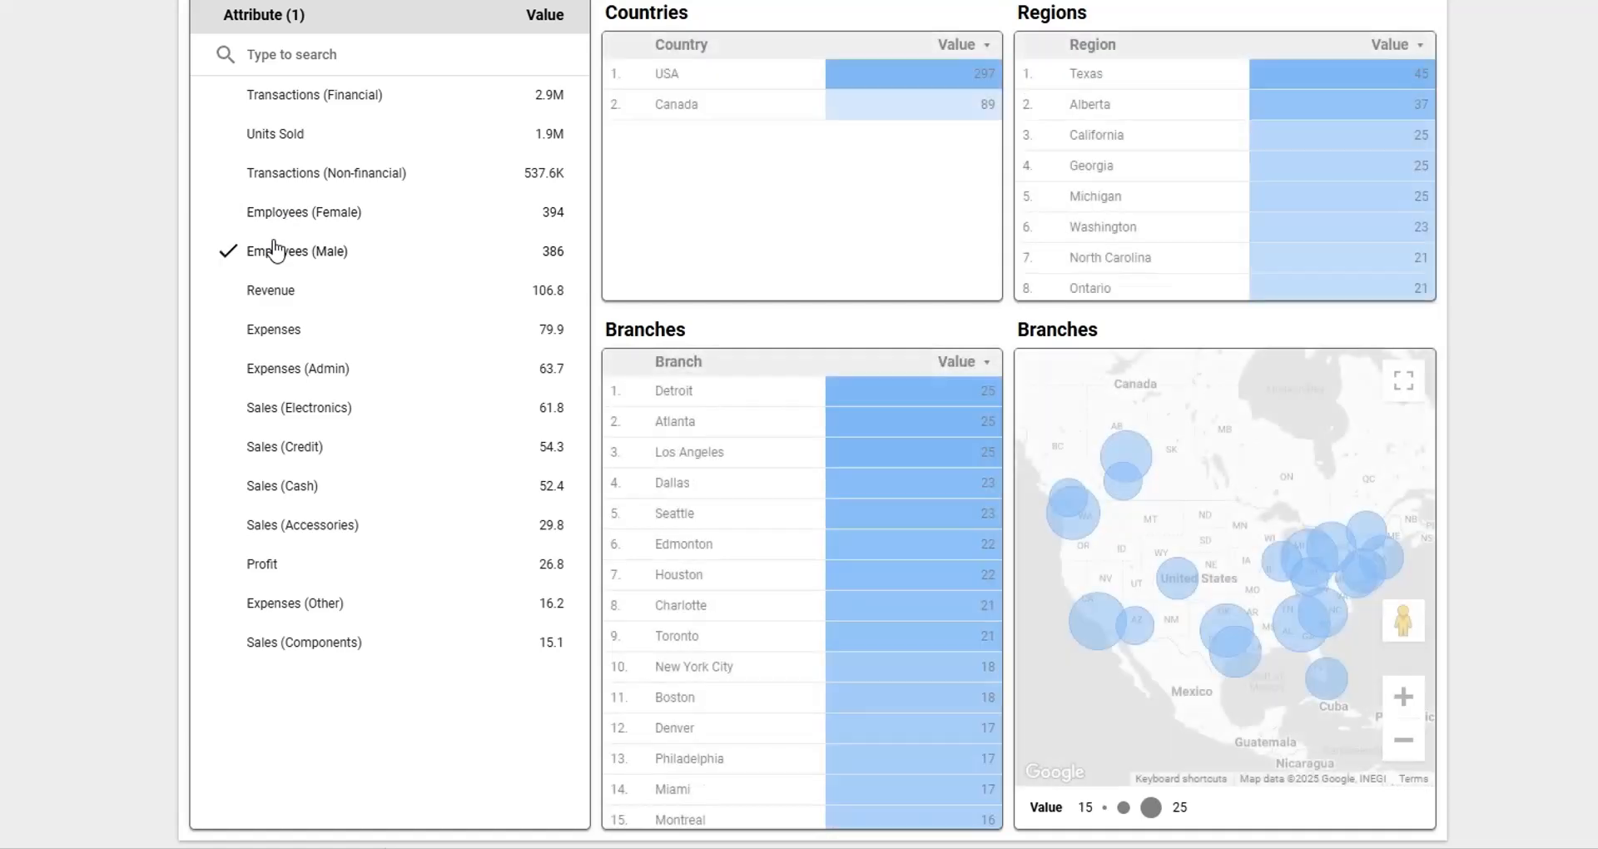
left_click(275, 288)
left_click(273, 342)
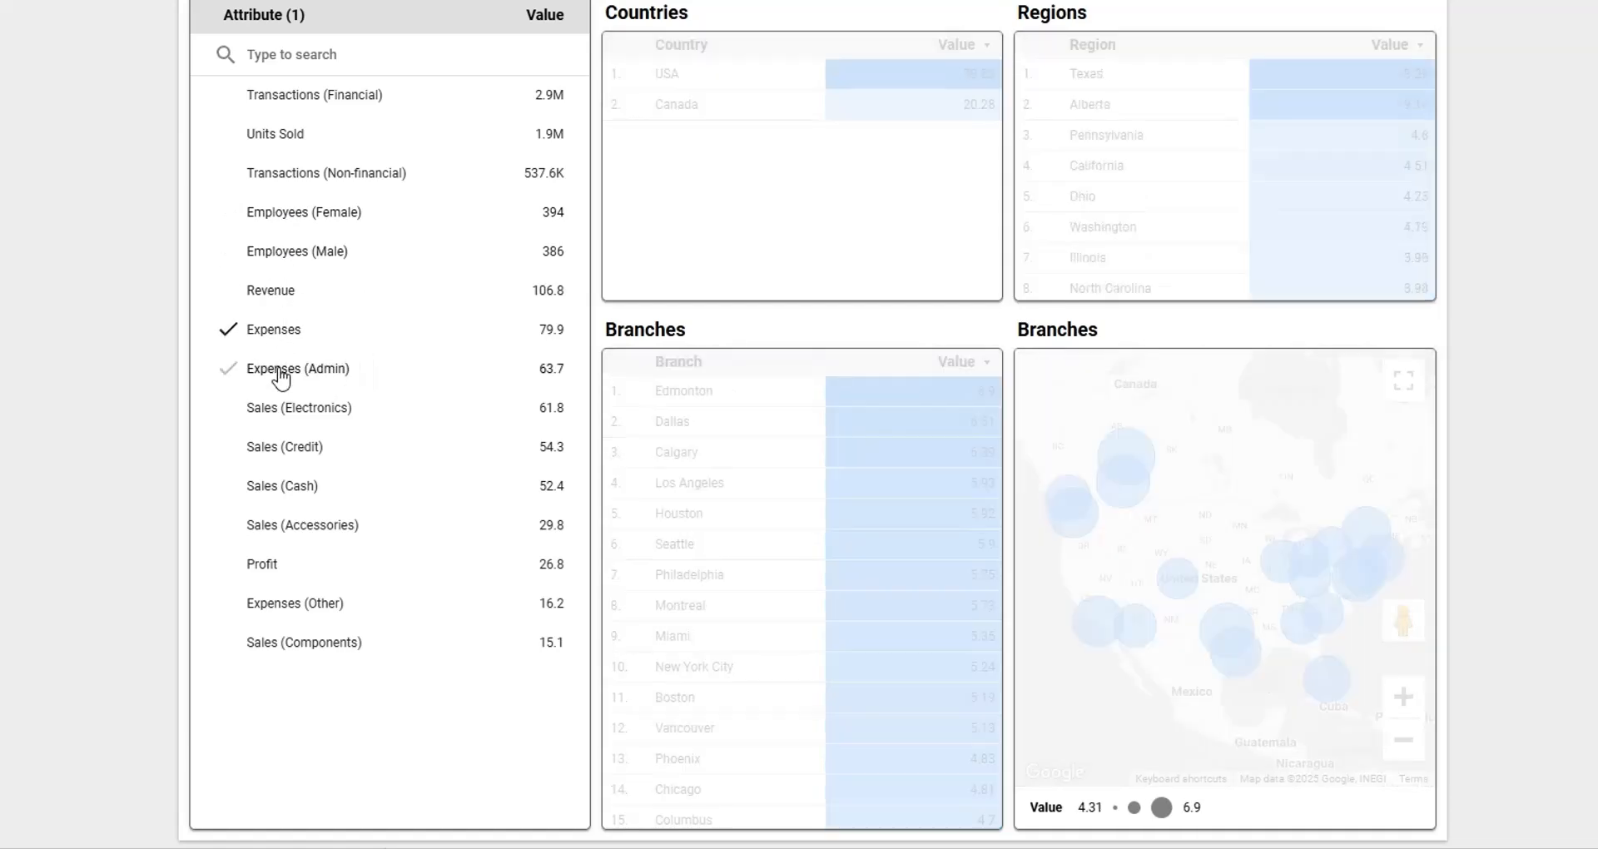
left_click(281, 377)
left_click(283, 407)
left_click(287, 445)
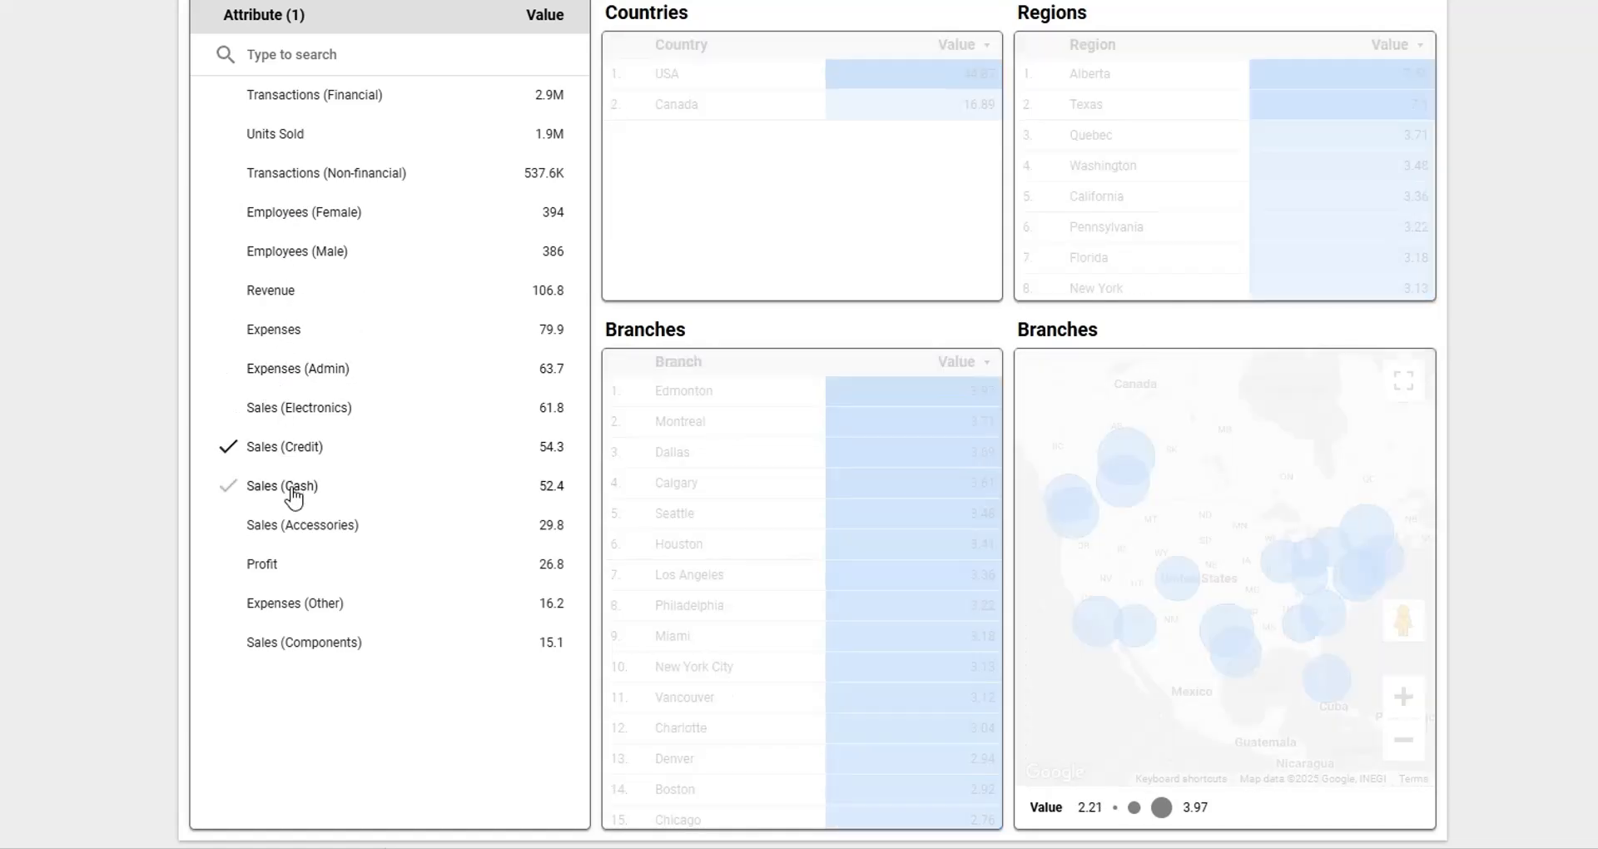
left_click(293, 520)
left_click(275, 603)
left_click(279, 642)
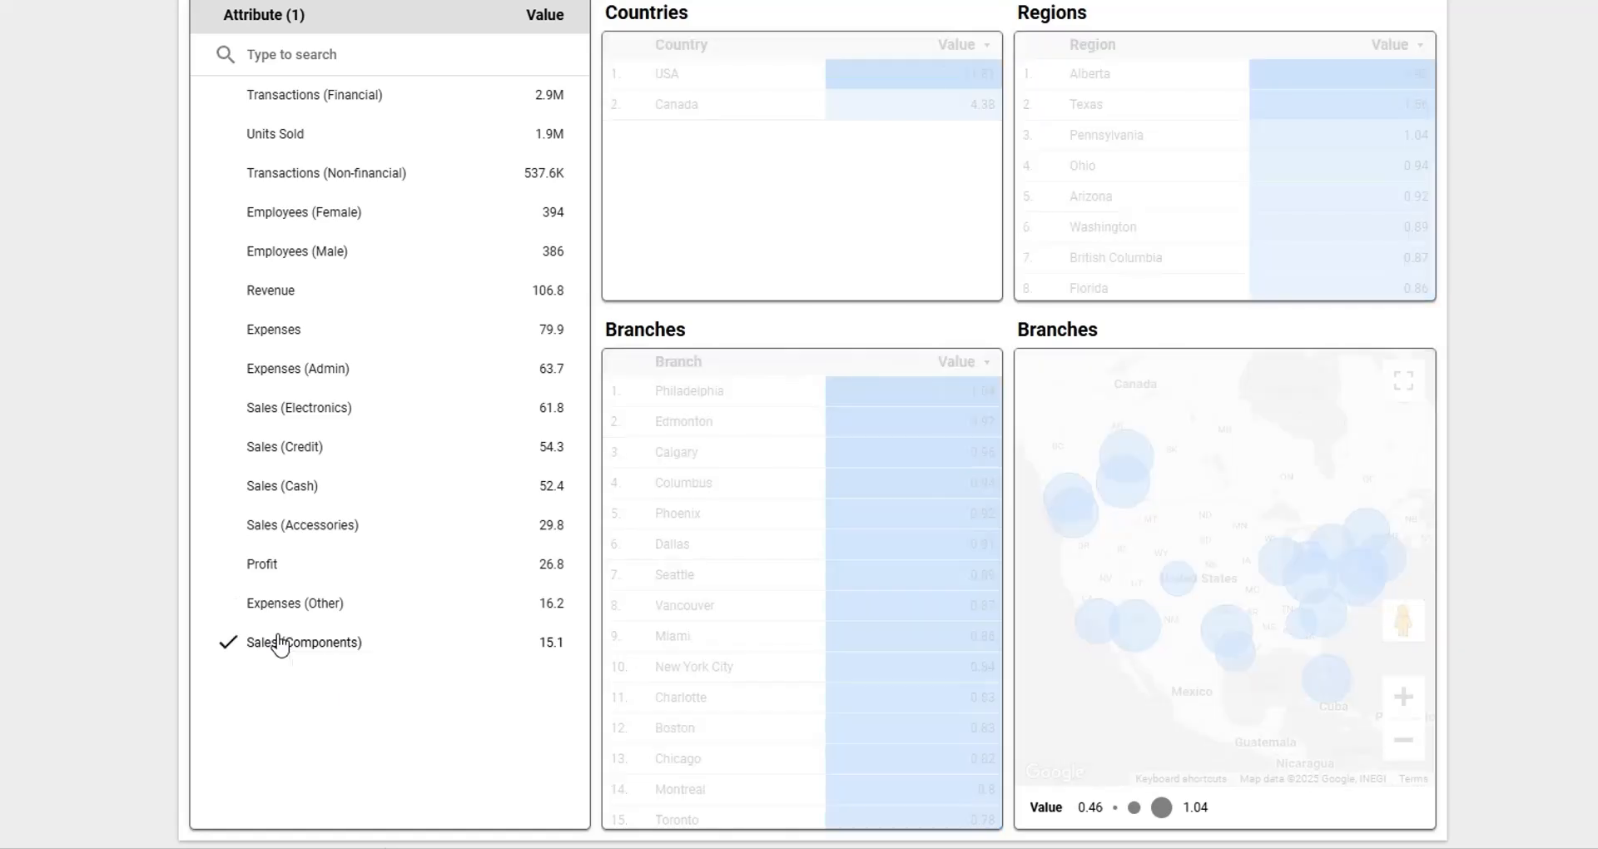